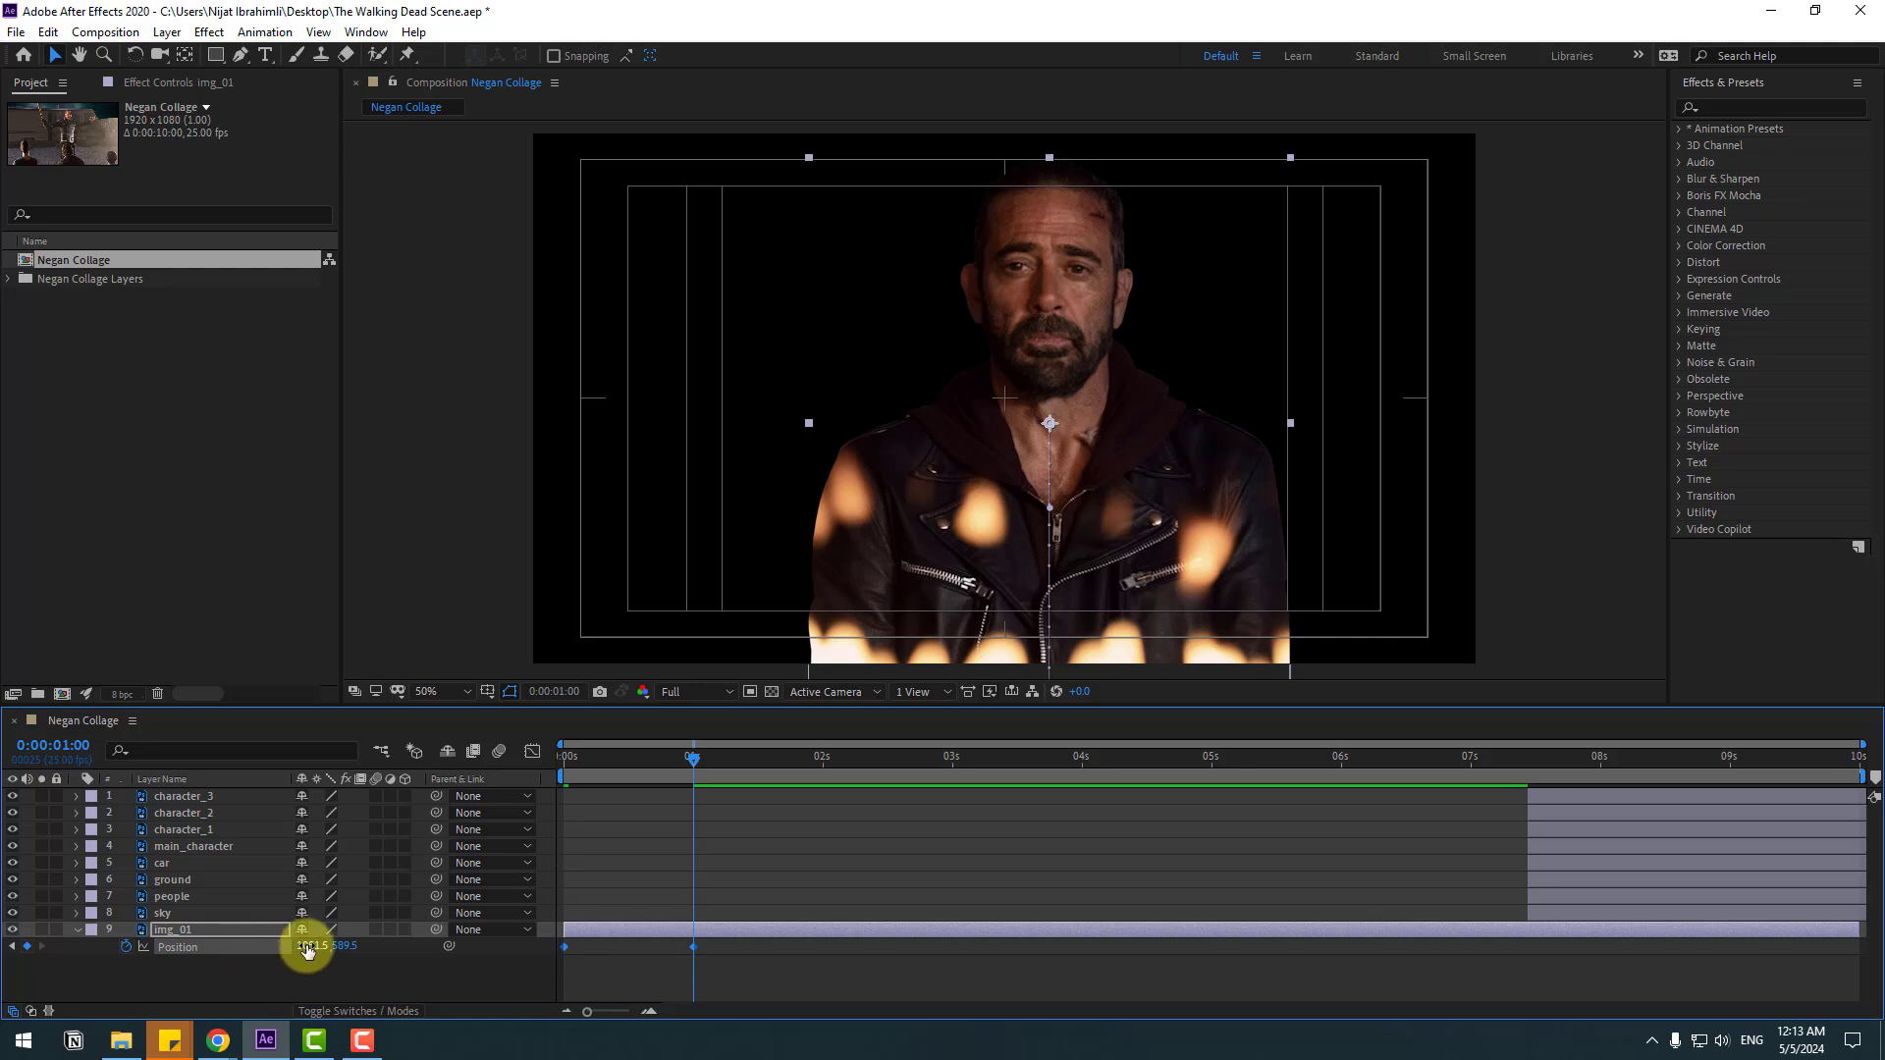
- Set img_01's horizontal position to 969.5 at 1 second and apply Easy Ease to both of its Position keyframes
{"action": "left_click_drag", "start_coordinate": [304, 946], "coordinate": [231, 948]}
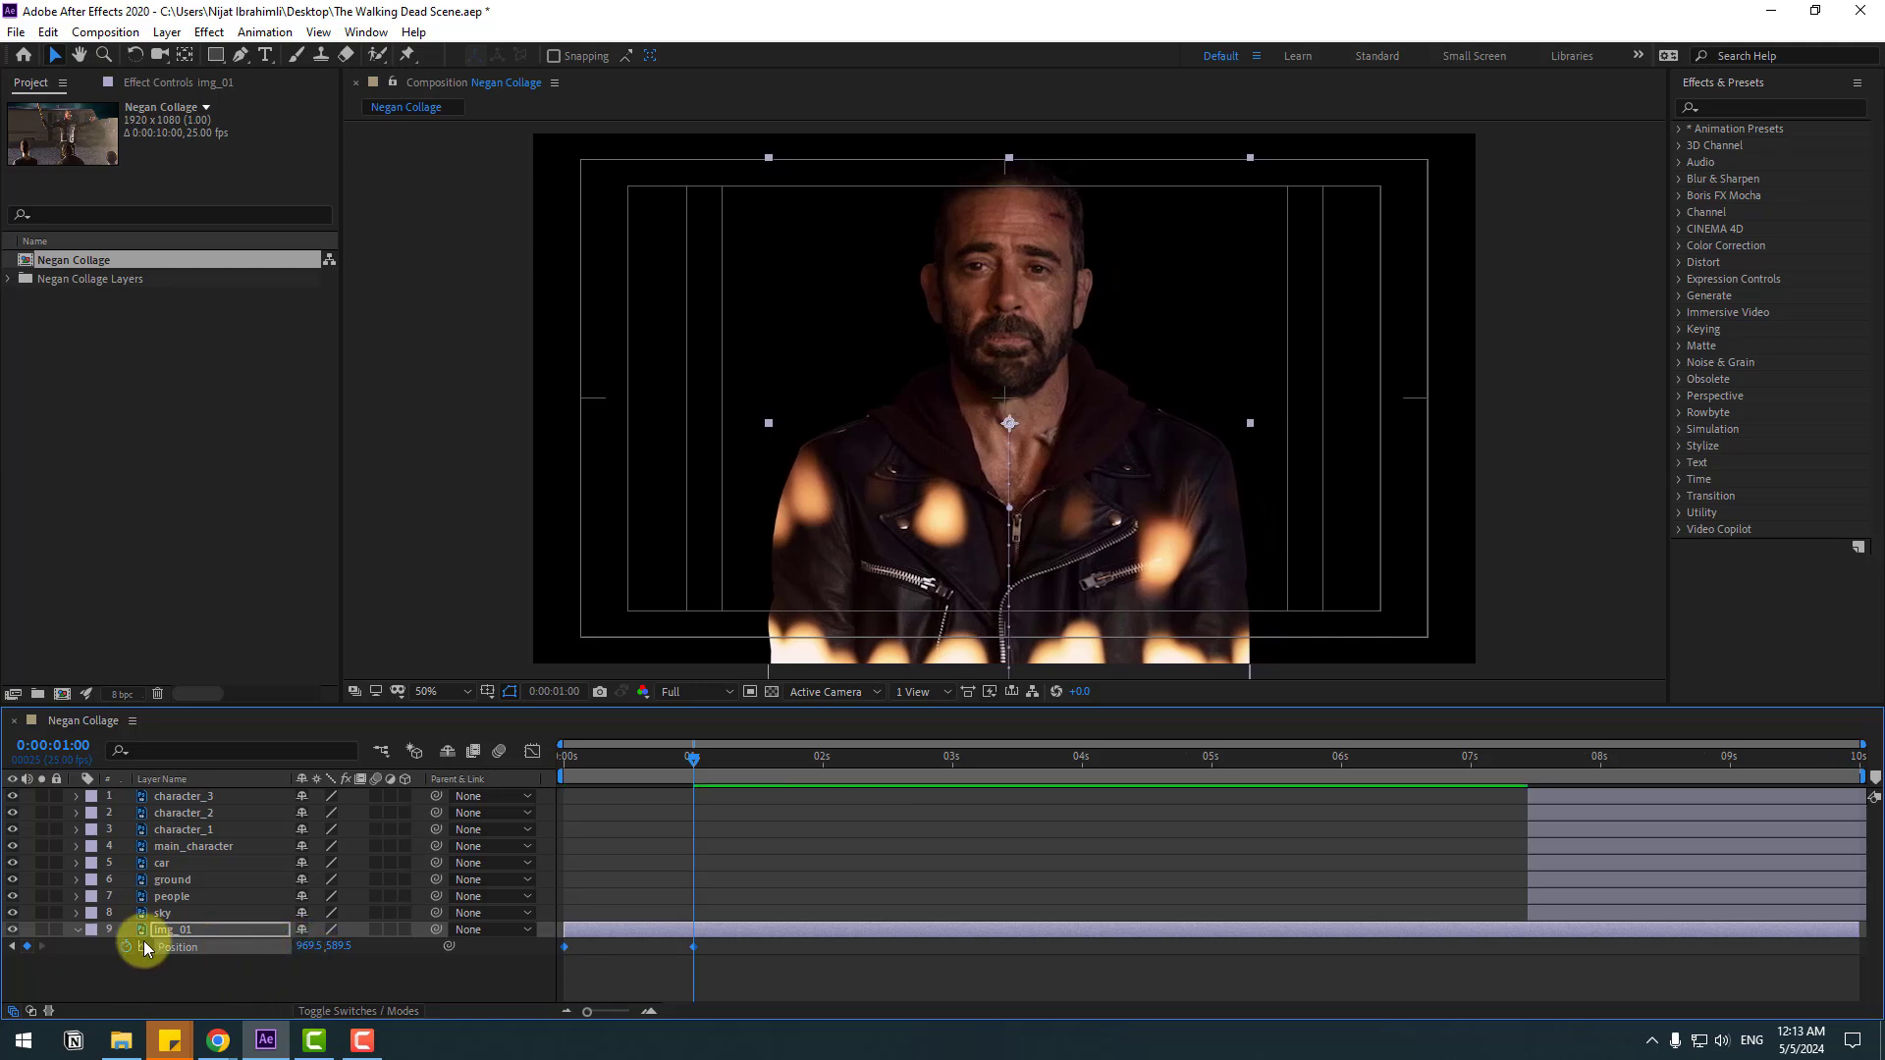
{"action": "left_click", "coordinate": [123, 980]}
{"action": "left_click_drag", "start_coordinate": [715, 948], "coordinate": [558, 951]}
{"action": "right_click", "coordinate": [562, 948]}
{"action": "mouse_move", "coordinate": [629, 1049]}
{"action": "left_click", "coordinate": [825, 805]}
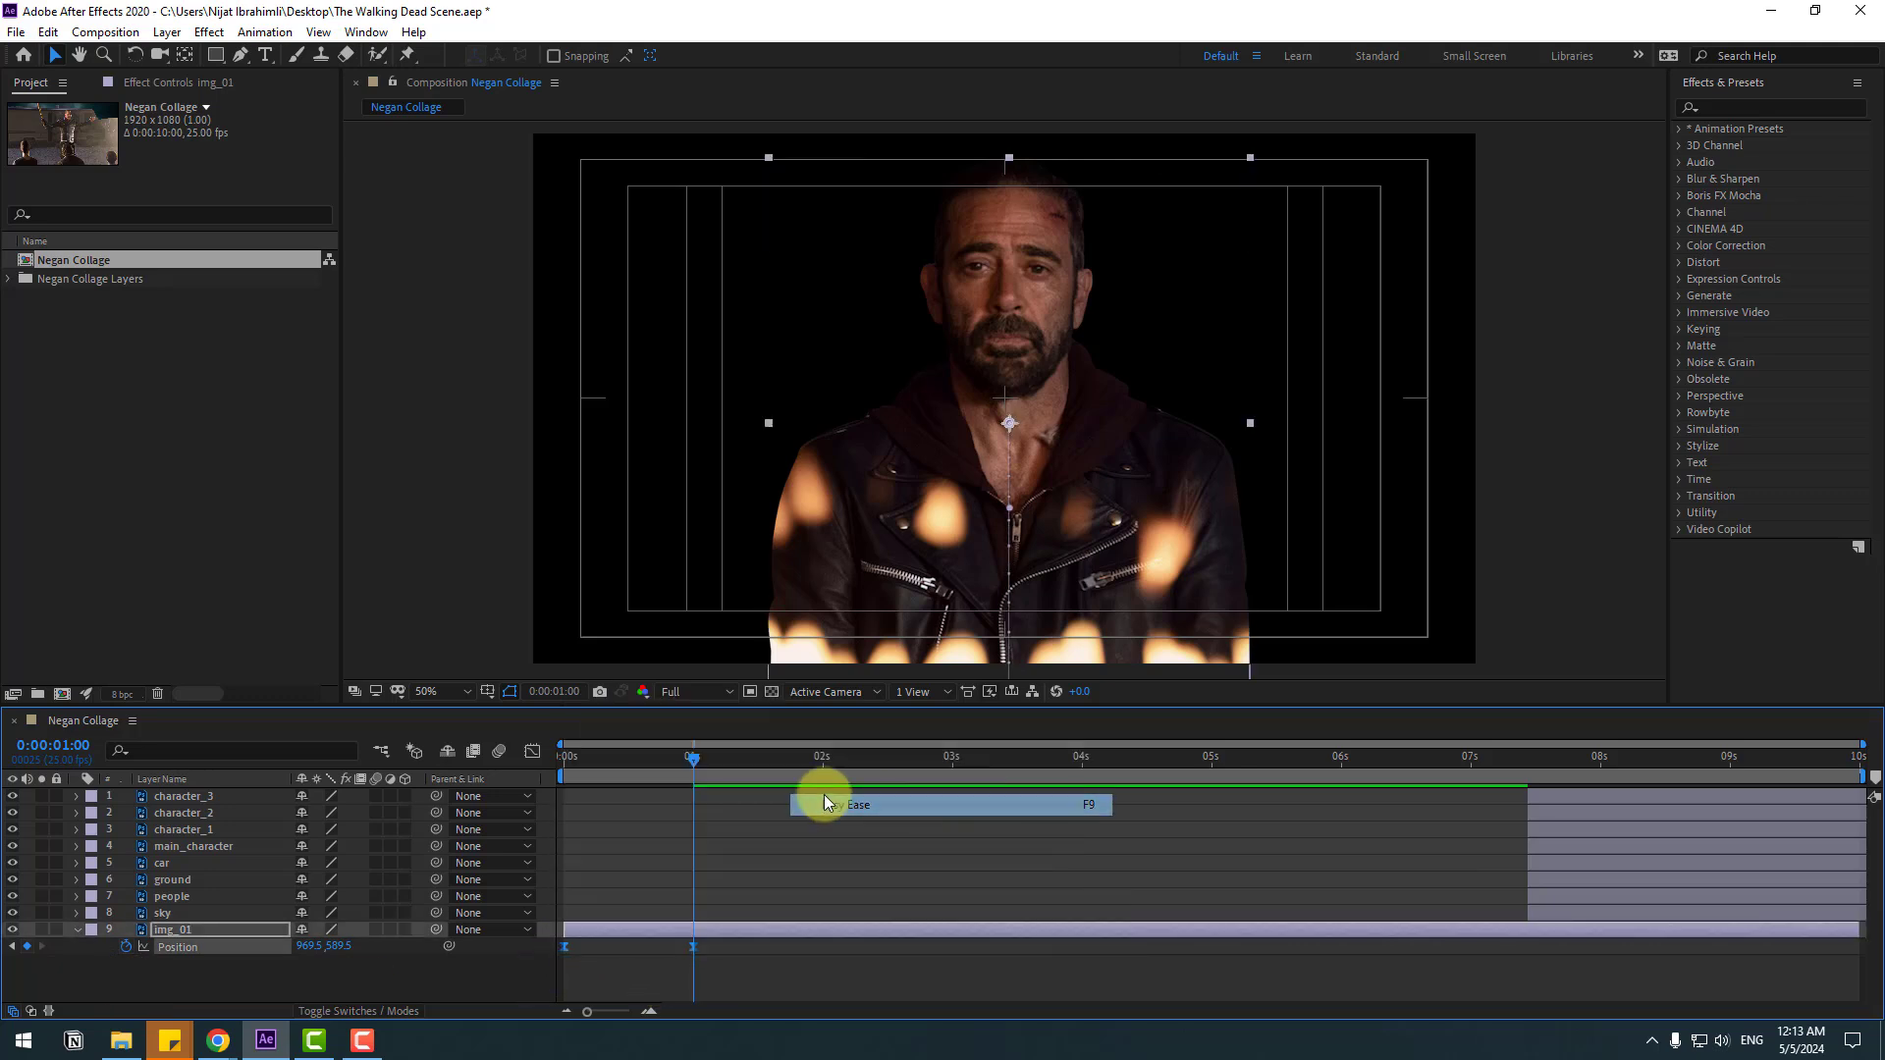
- Reshape img_01's Position speed graph by lengthening the first keyframe's outgoing influence so the peak comes late, and preview the motion
{"action": "left_click", "coordinate": [532, 751]}
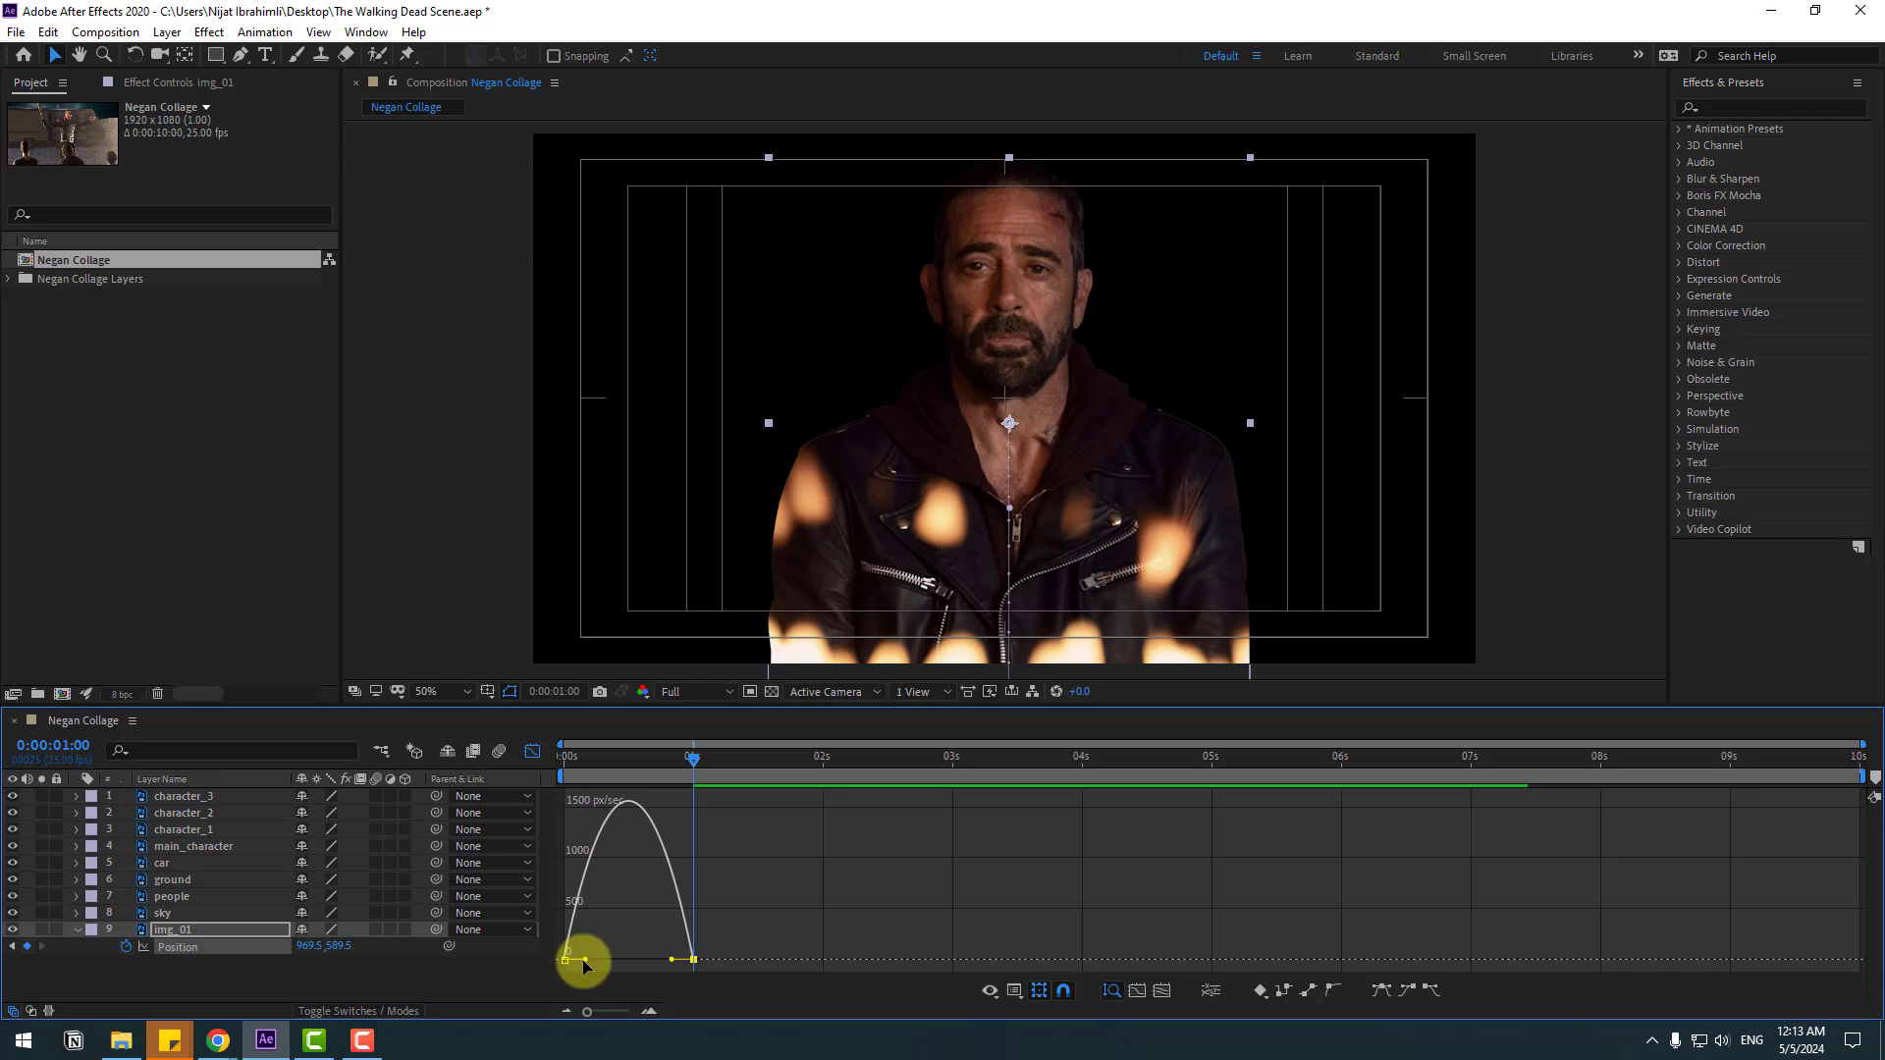
{"action": "left_click_drag", "start_coordinate": [585, 960], "coordinate": [617, 962]}
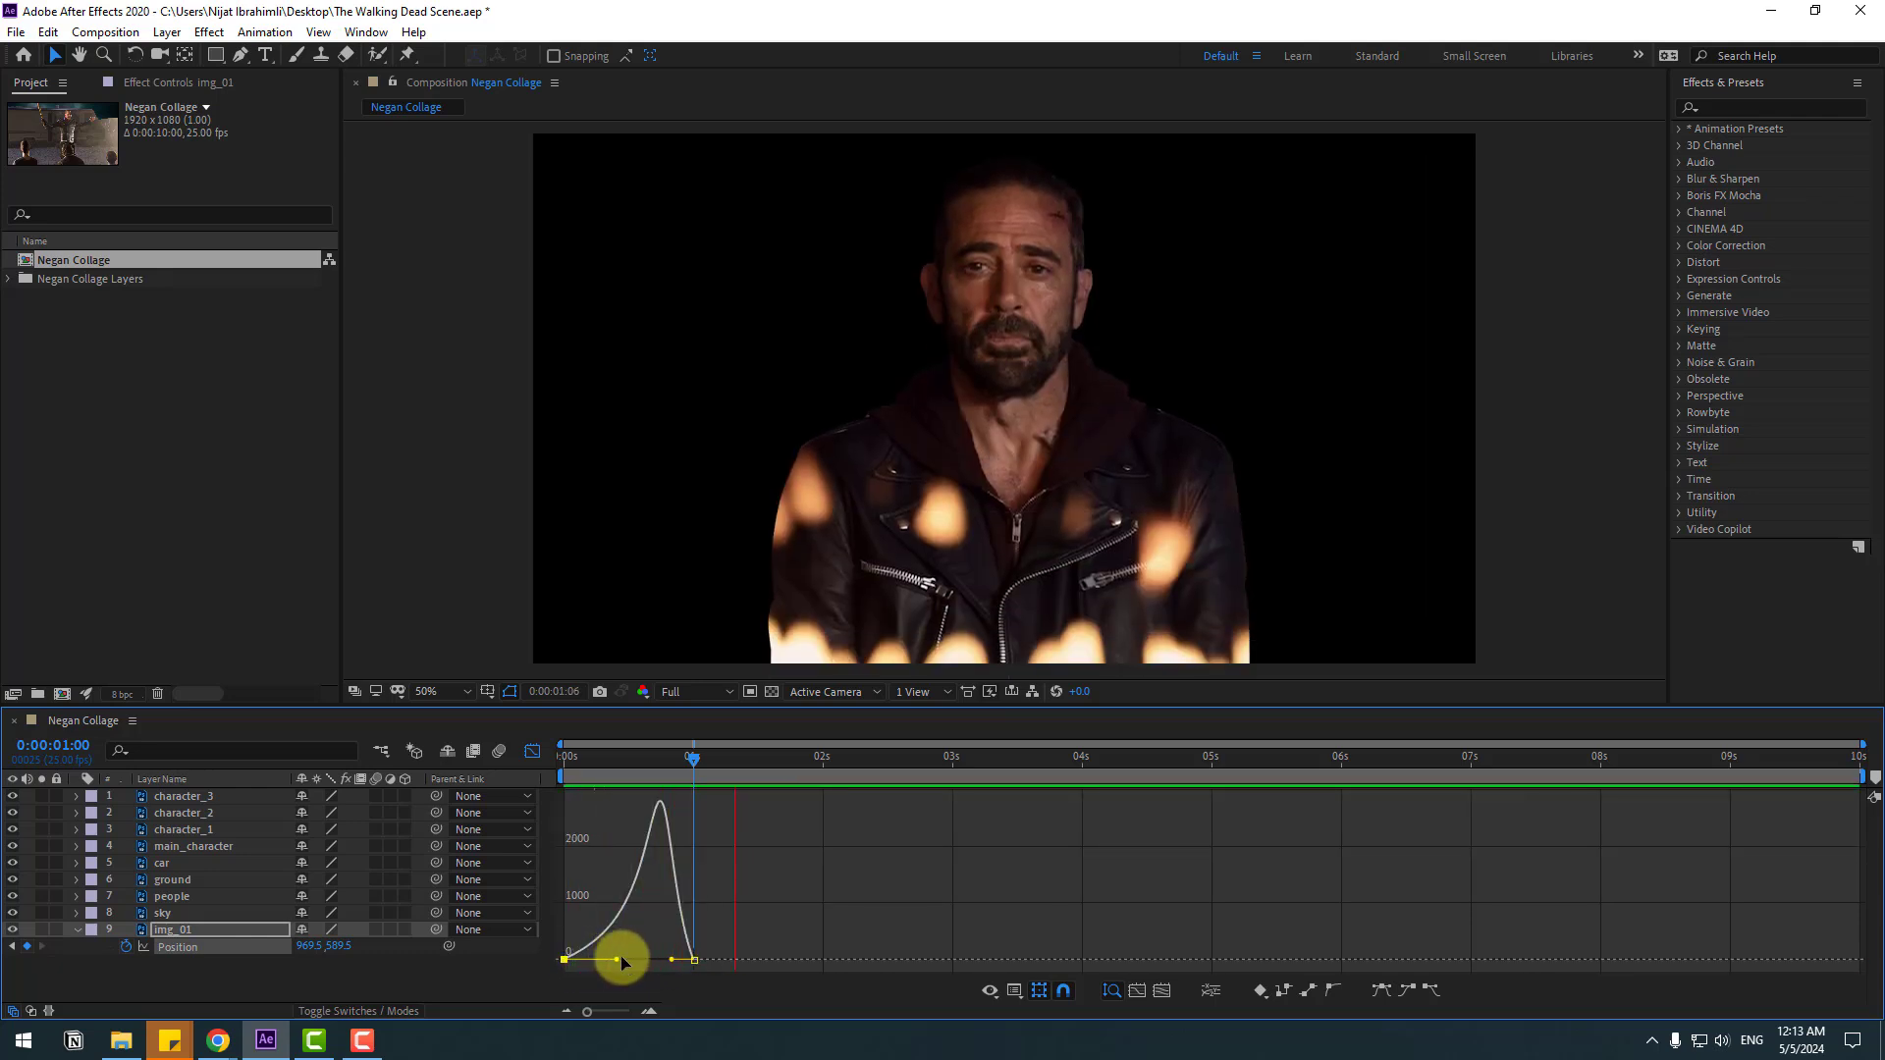
{"action": "key", "text": "space"}
{"action": "left_click_drag", "start_coordinate": [725, 934], "coordinate": [644, 960]}
{"action": "key", "text": "space"}
- Return to the layer bars, move img_01's second Position keyframe to about 1.8 seconds, and preview the slower rise
{"action": "left_click", "coordinate": [535, 751]}
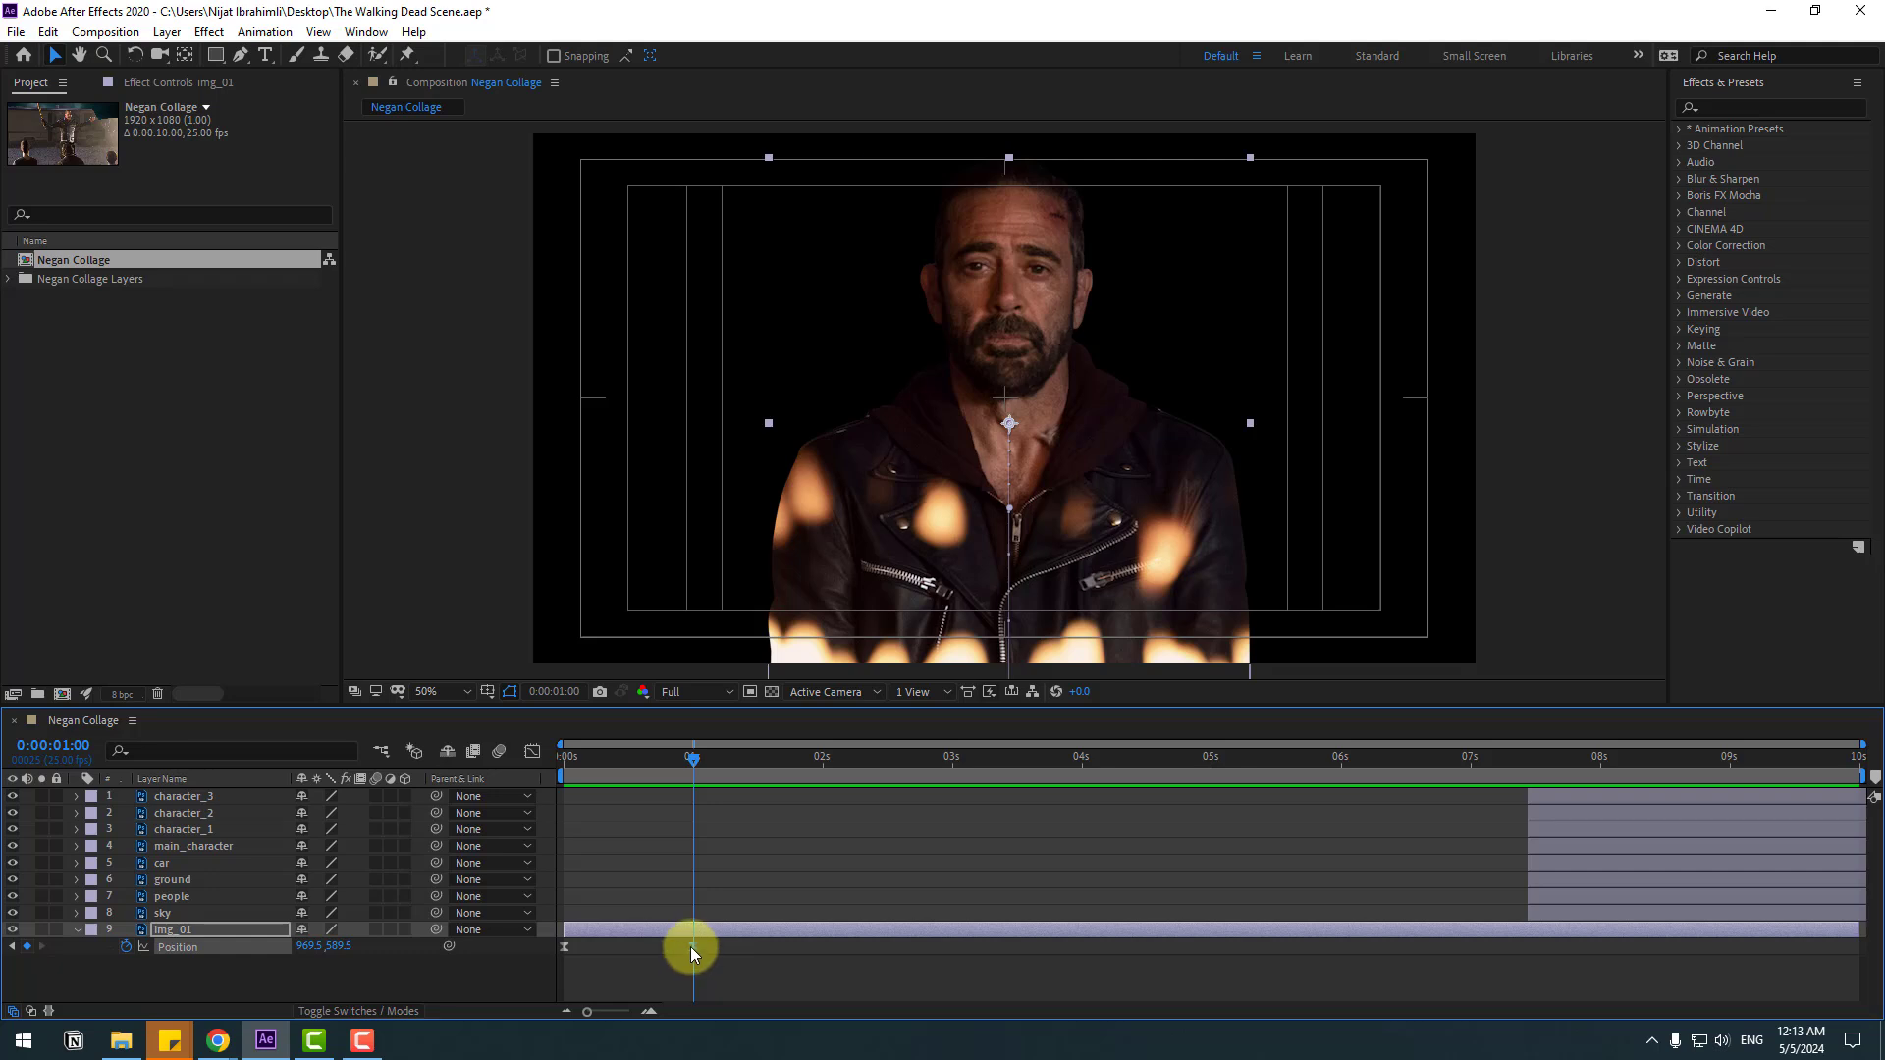
{"action": "key", "text": "space"}
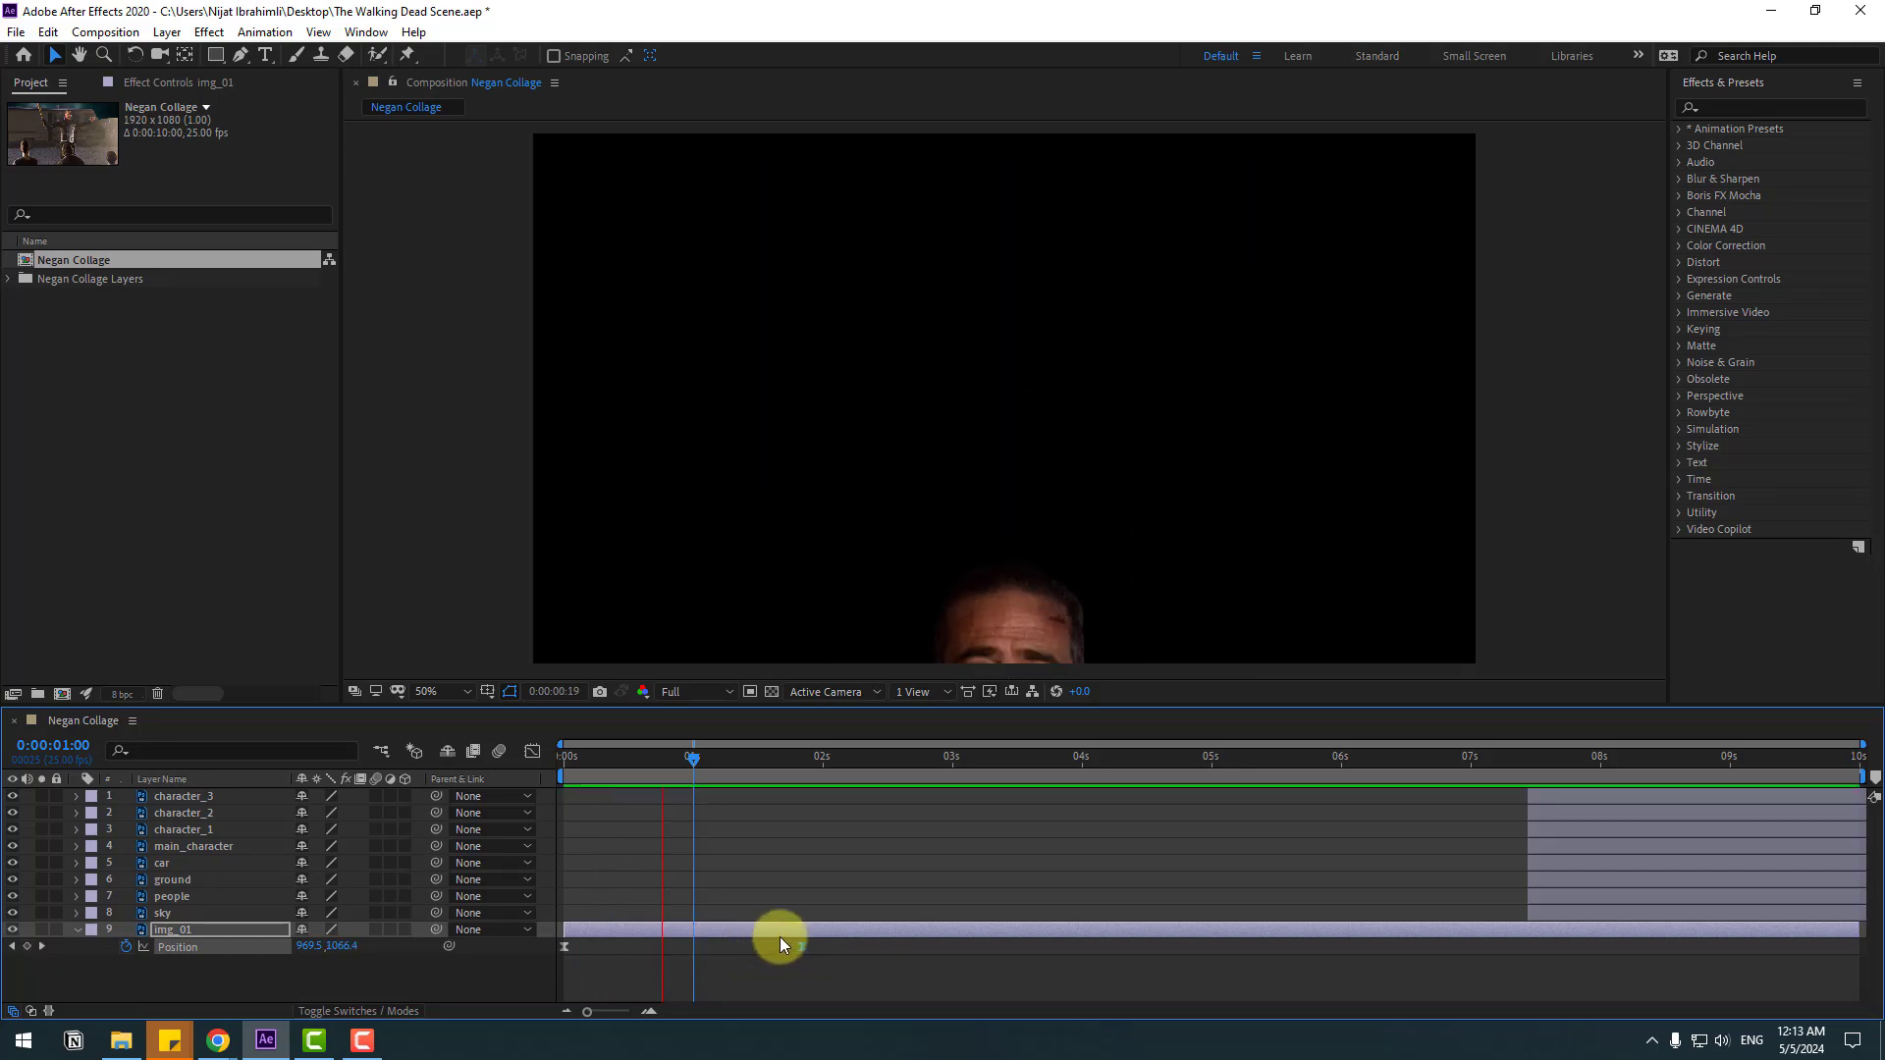
{"action": "key", "text": "space"}
{"action": "left_click", "coordinate": [188, 976]}
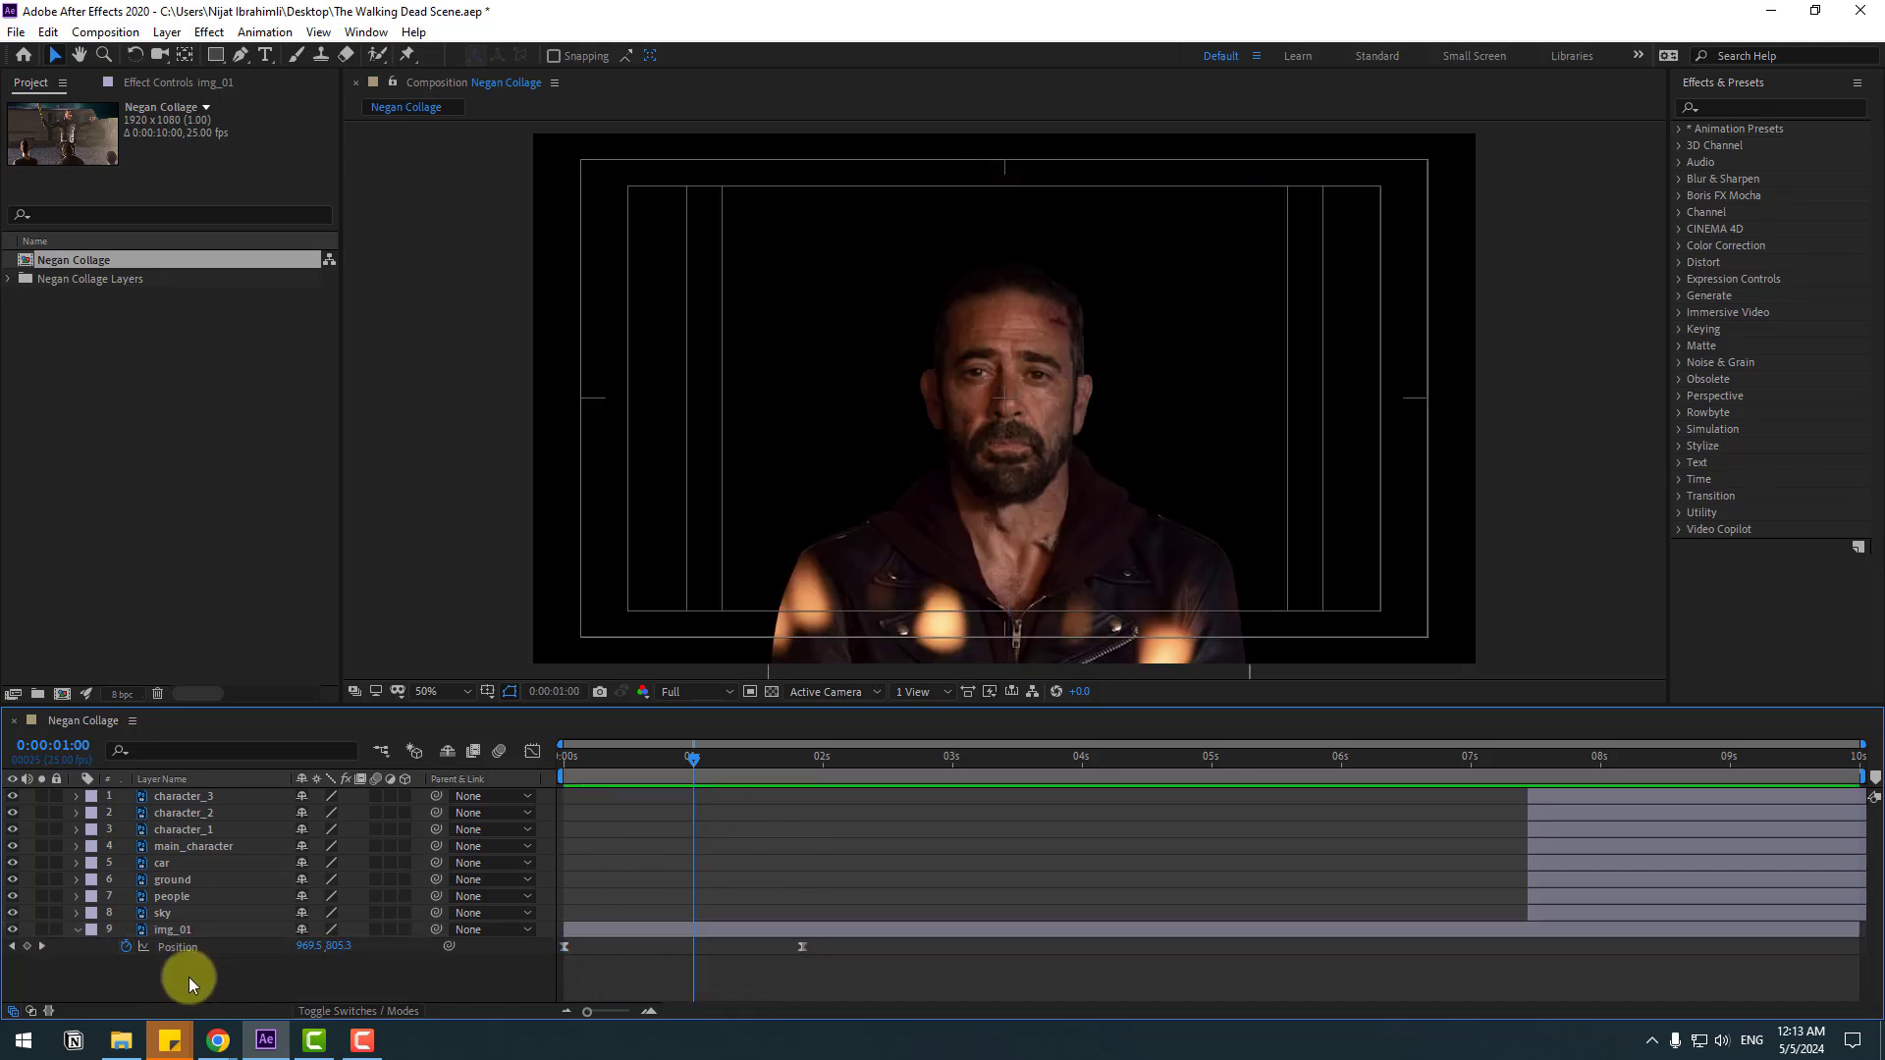
- Create a black 1920 x 1080 px solid named BG and place it below all other layers
{"action": "right_click", "coordinate": [229, 980]}
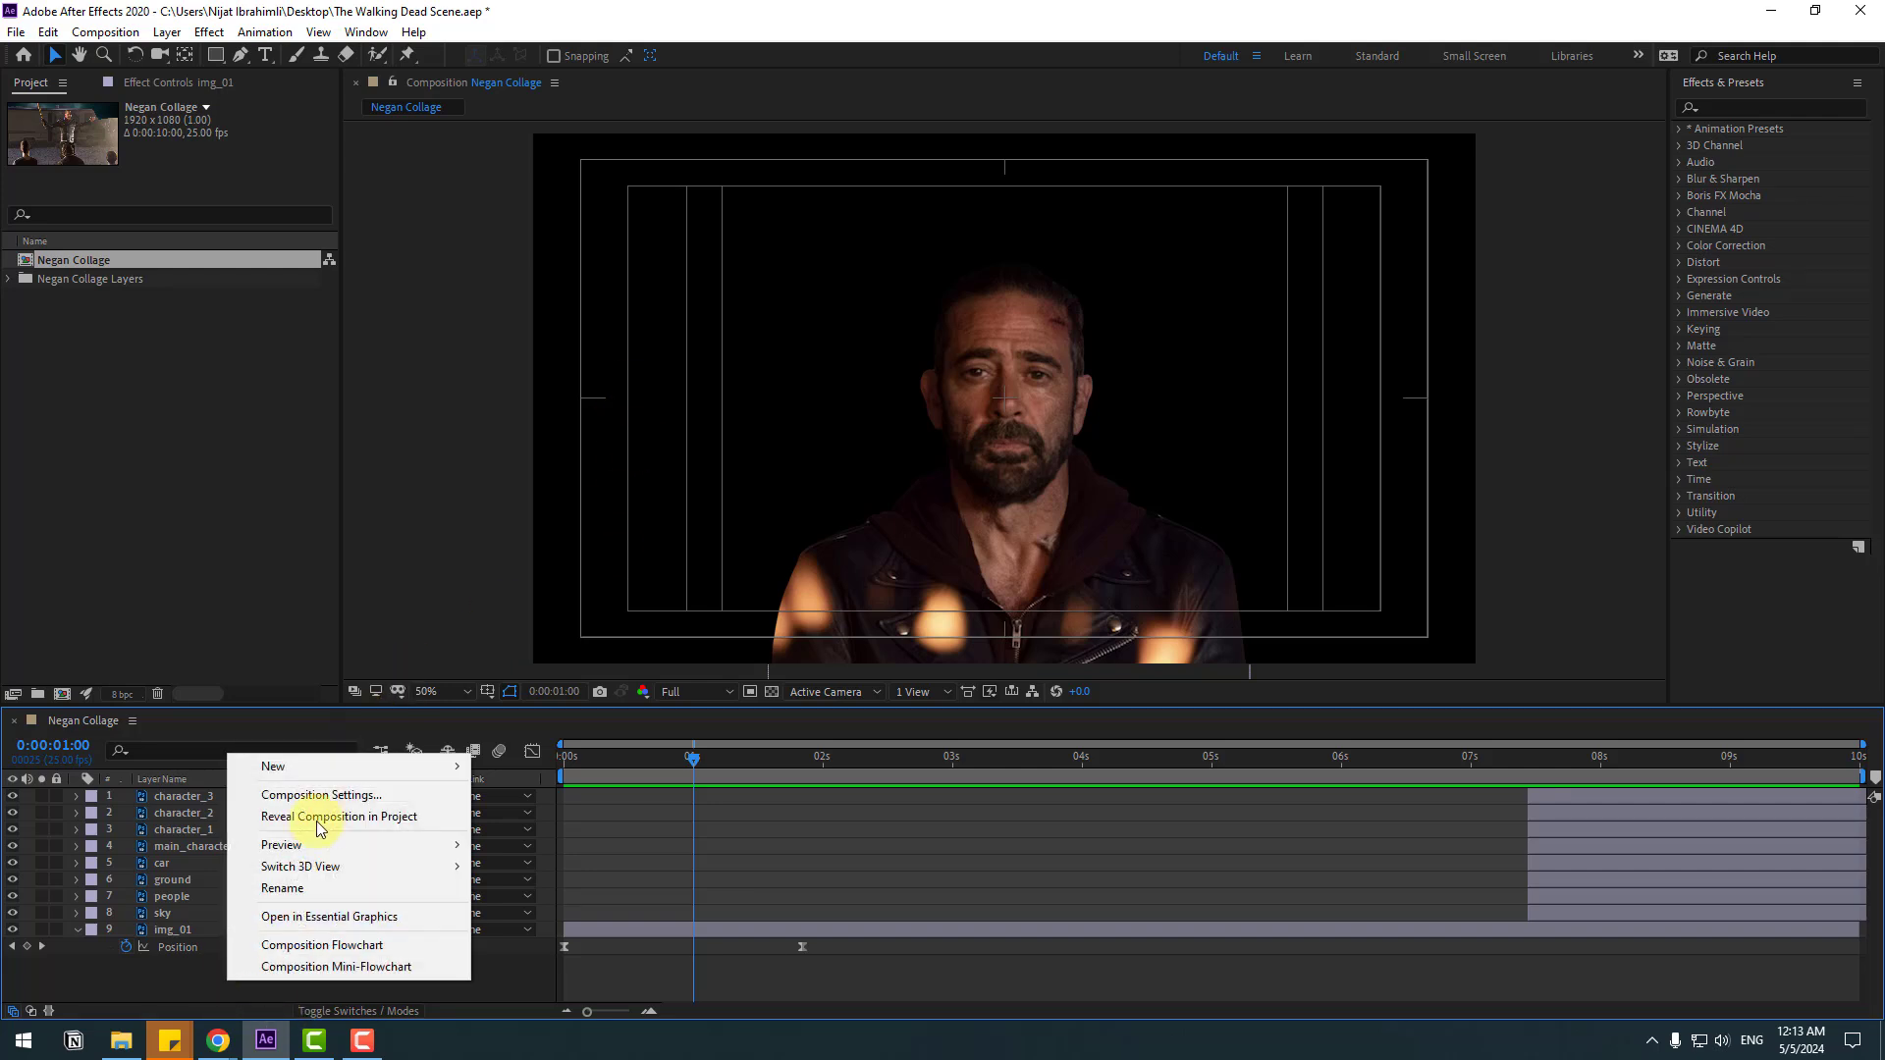
{"action": "mouse_move", "coordinate": [334, 774]}
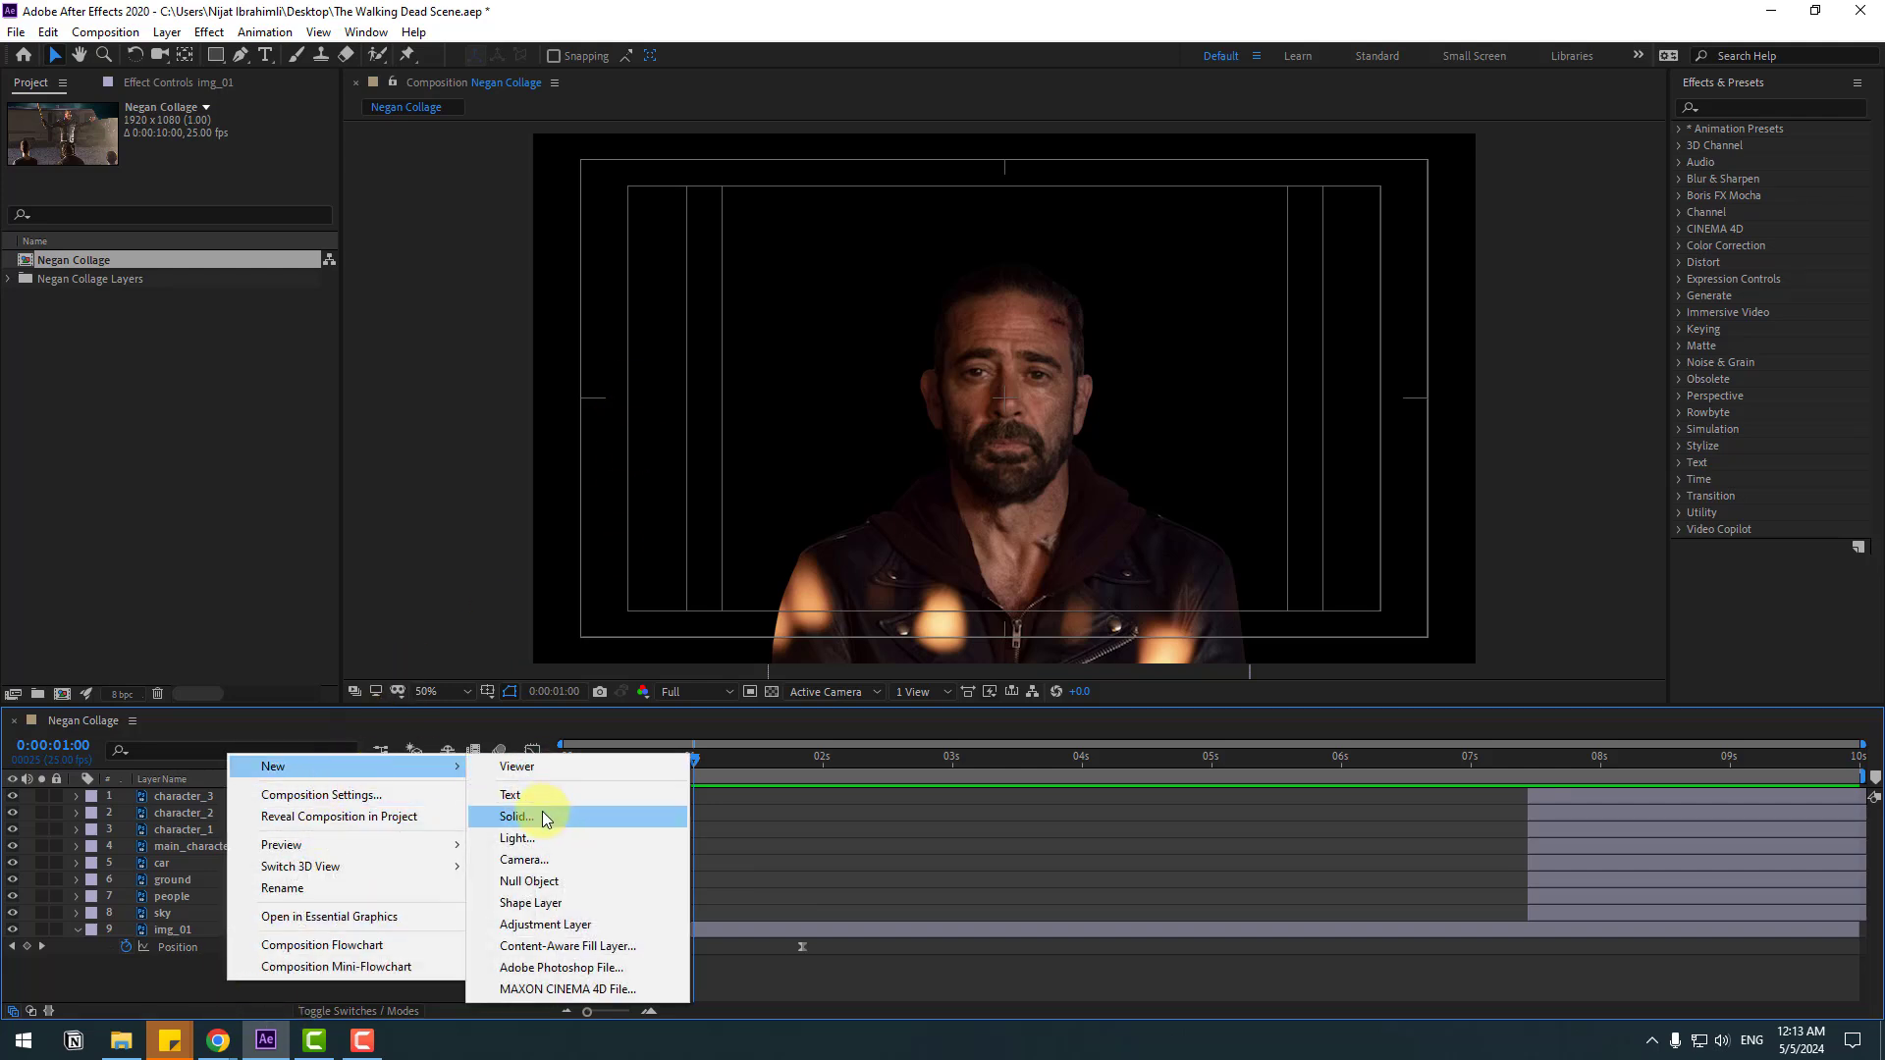
{"action": "left_click", "coordinate": [542, 811]}
{"action": "type", "text": "BG"}
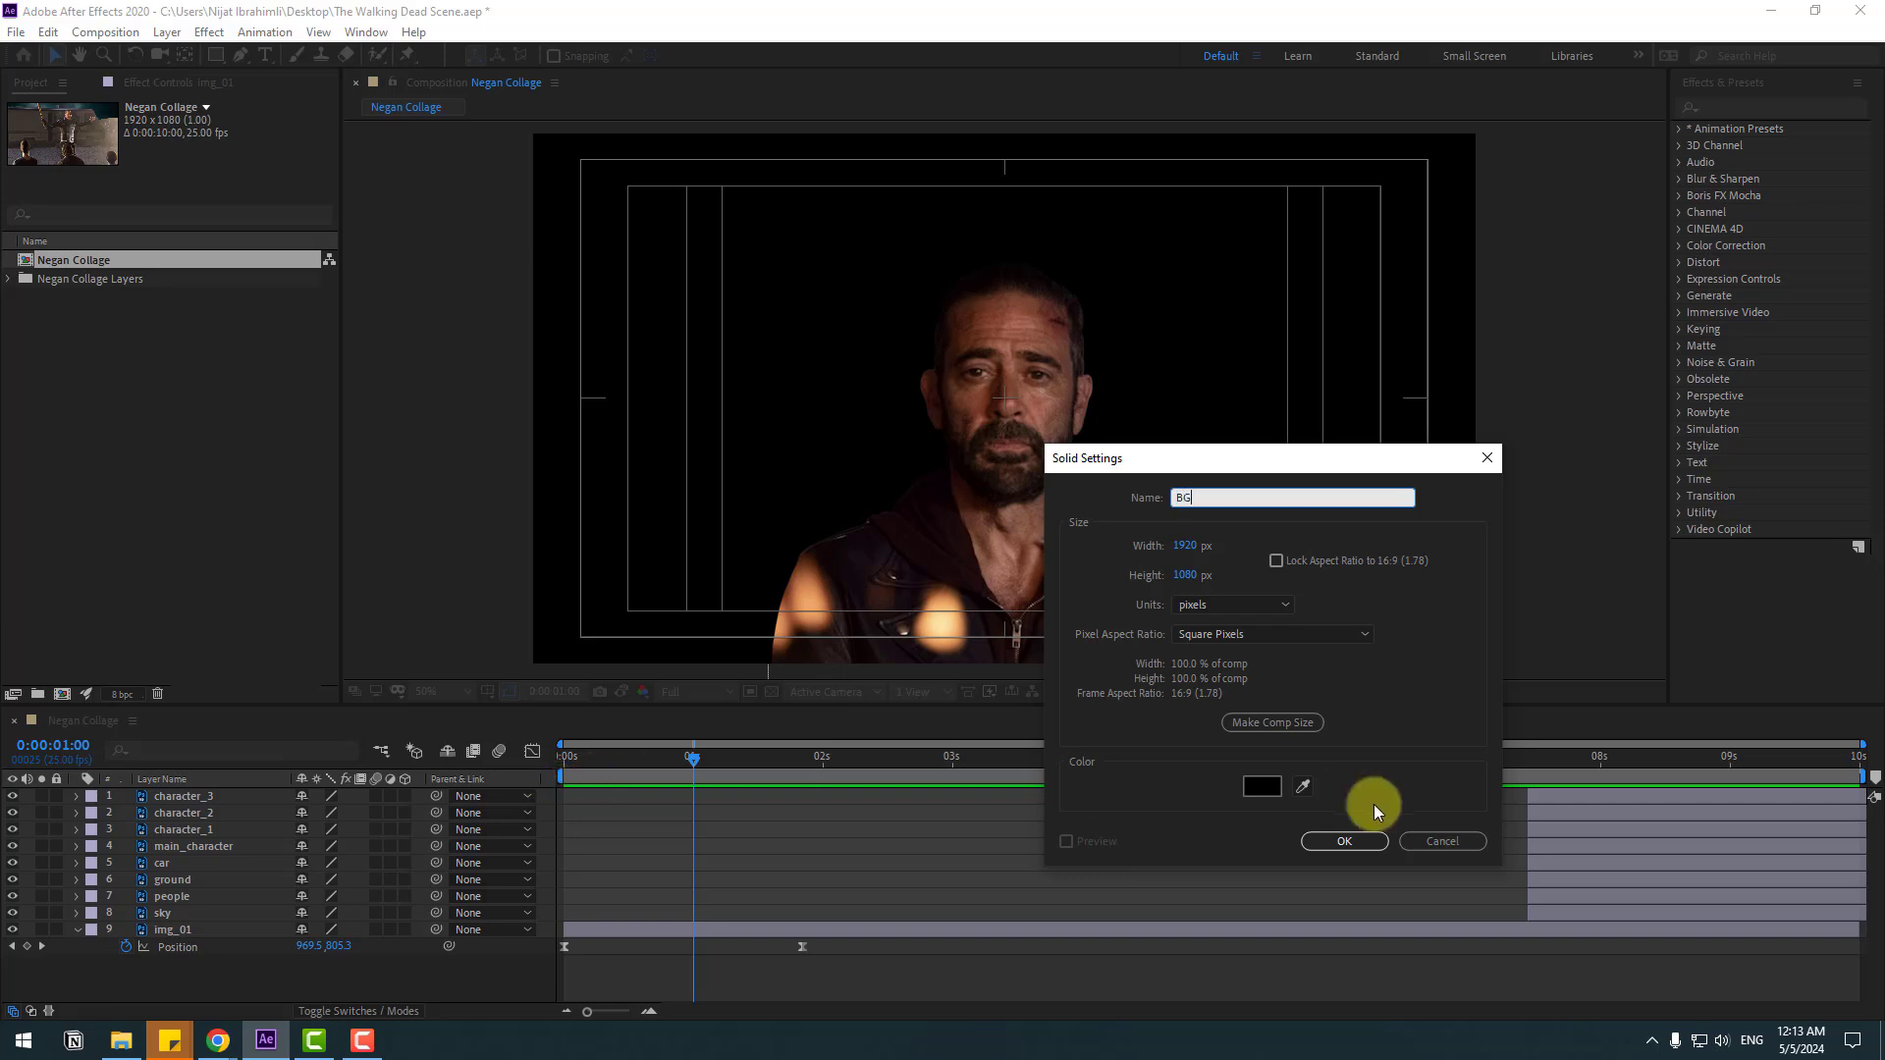
{"action": "left_click", "coordinate": [1345, 841]}
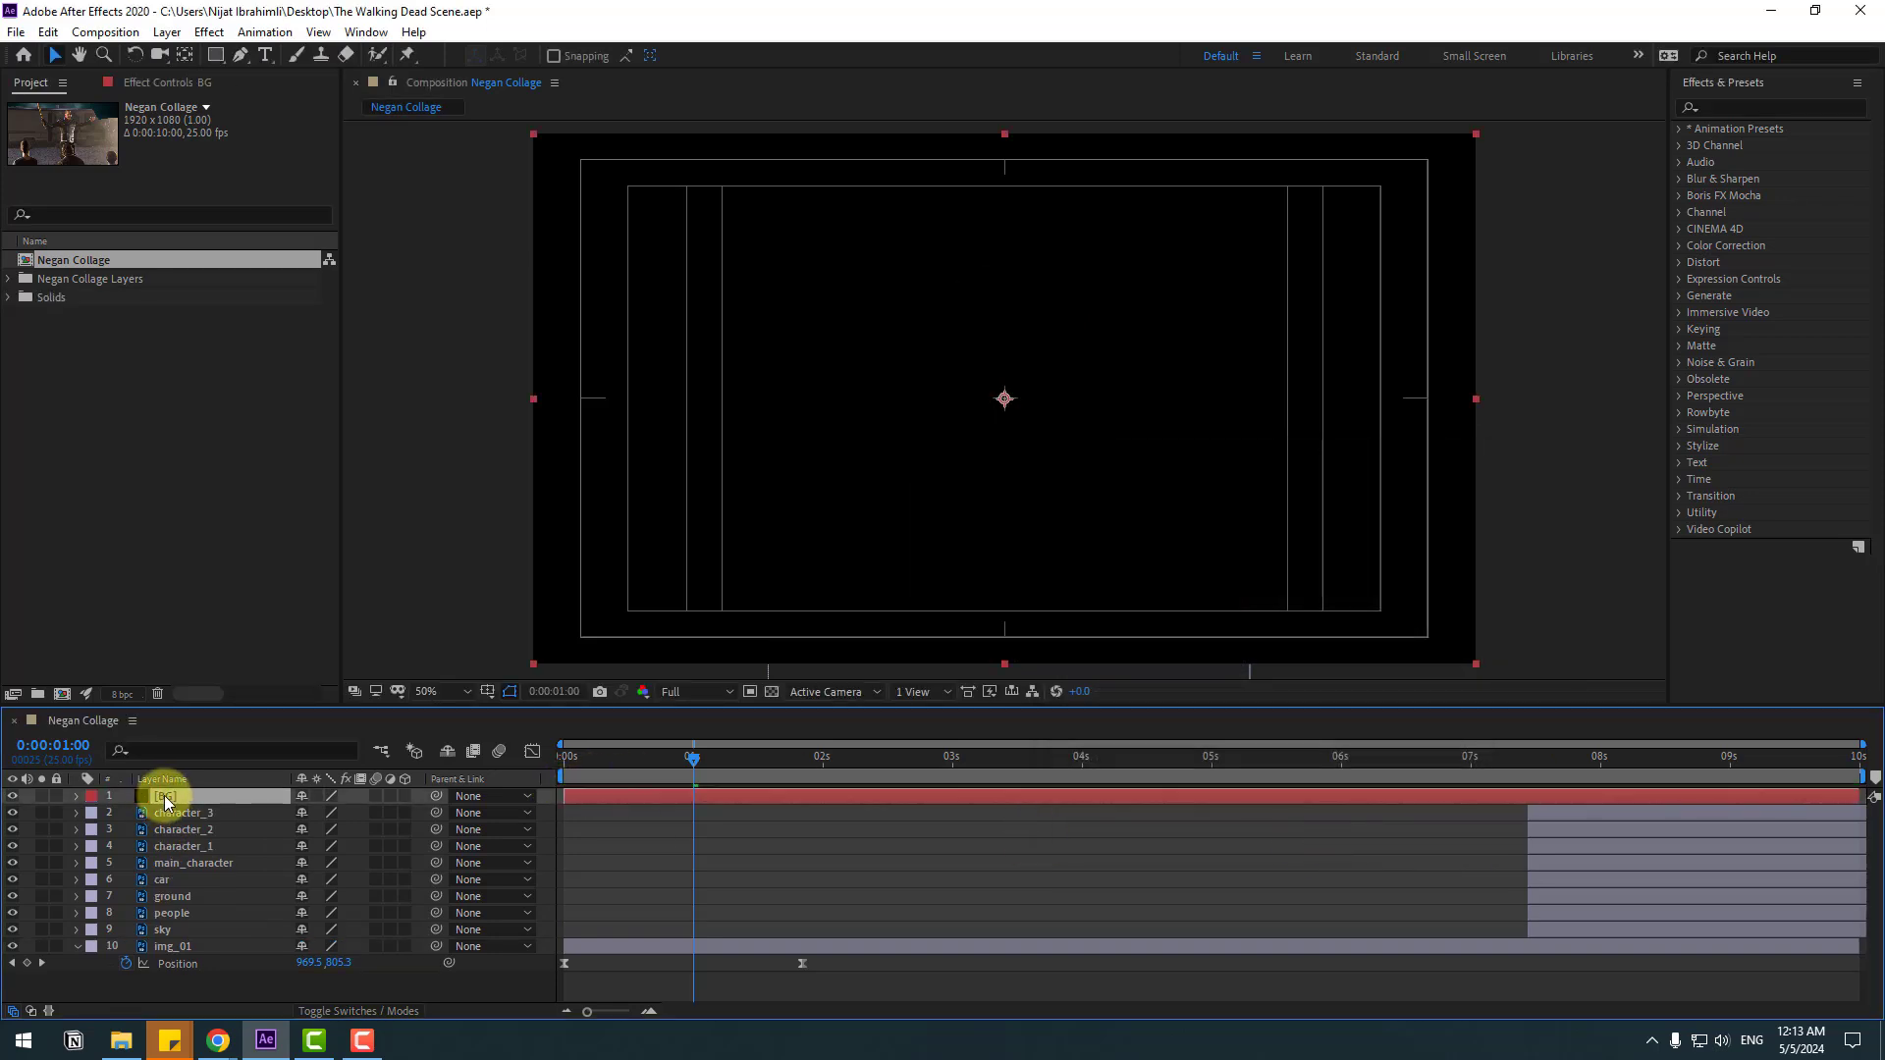
{"action": "left_click_drag", "start_coordinate": [165, 802], "coordinate": [224, 993]}
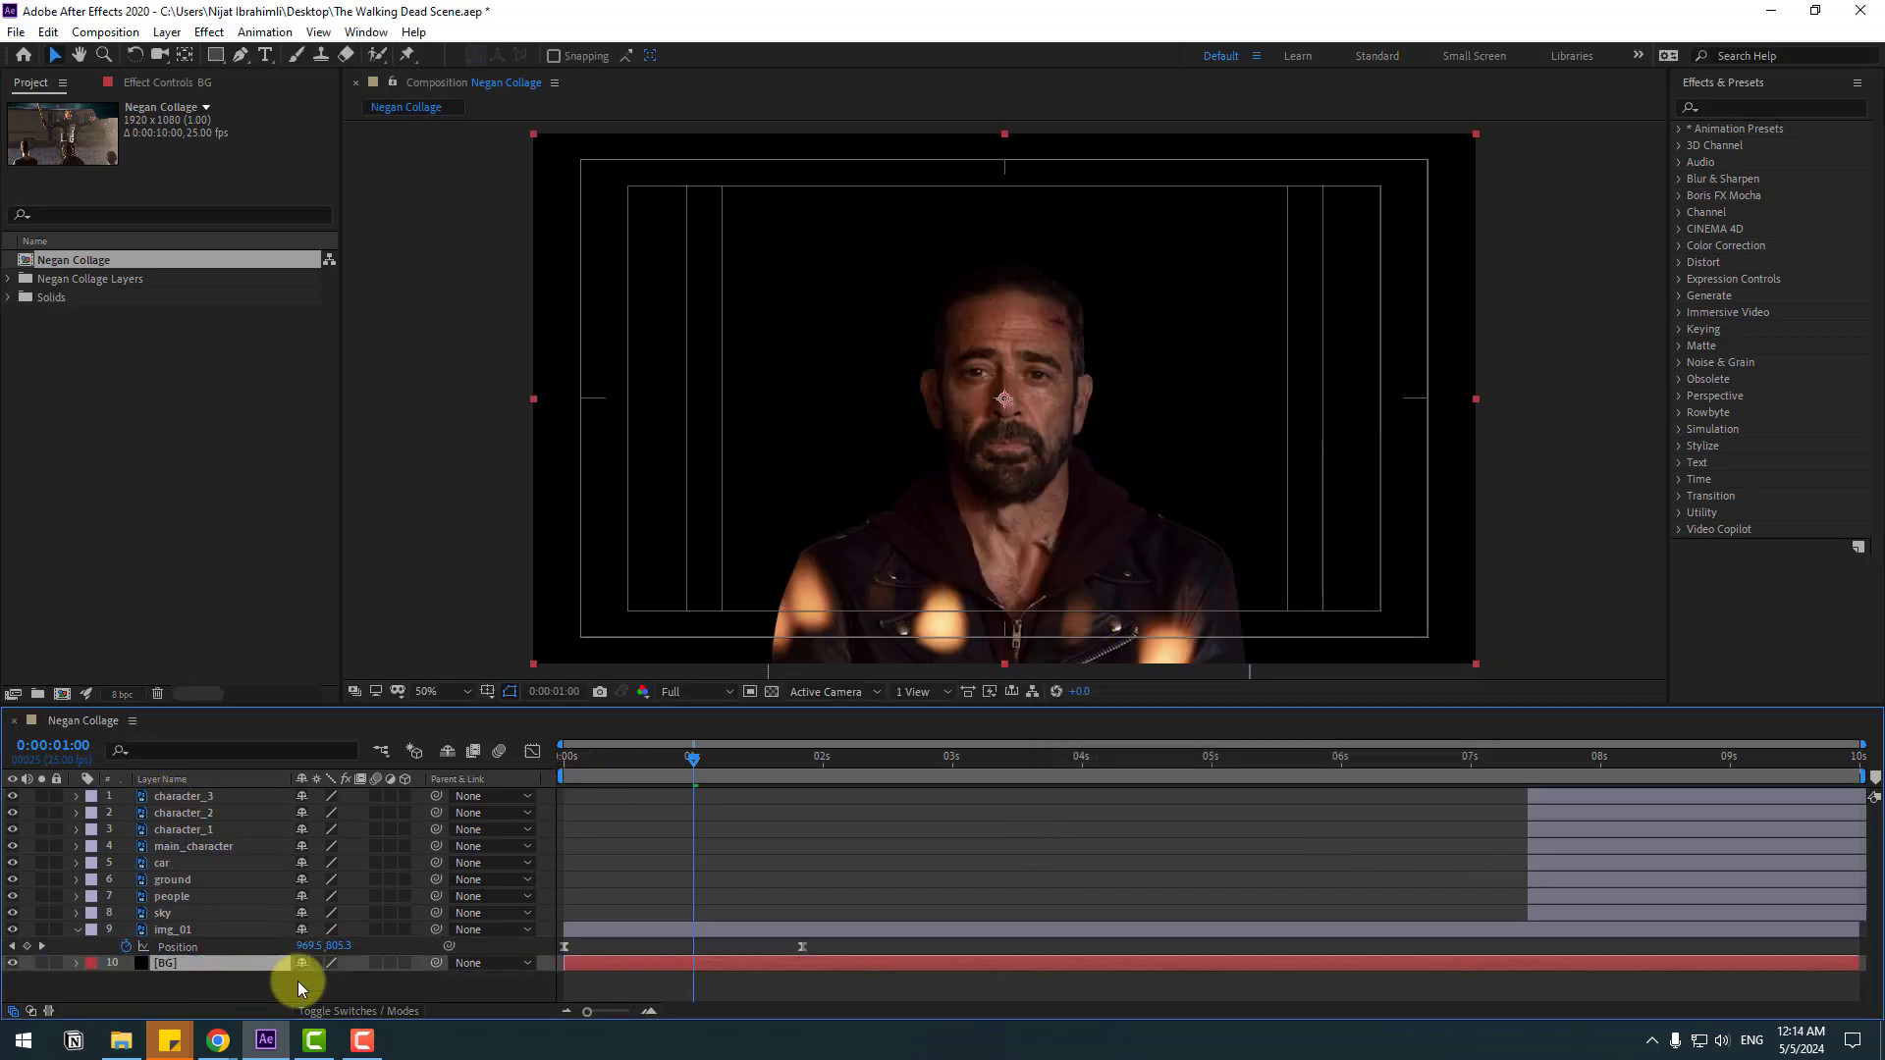
- Find the Gradient Ramp effect by searching for "grad" and apply it to the BG layer
{"action": "left_click", "coordinate": [1783, 108]}
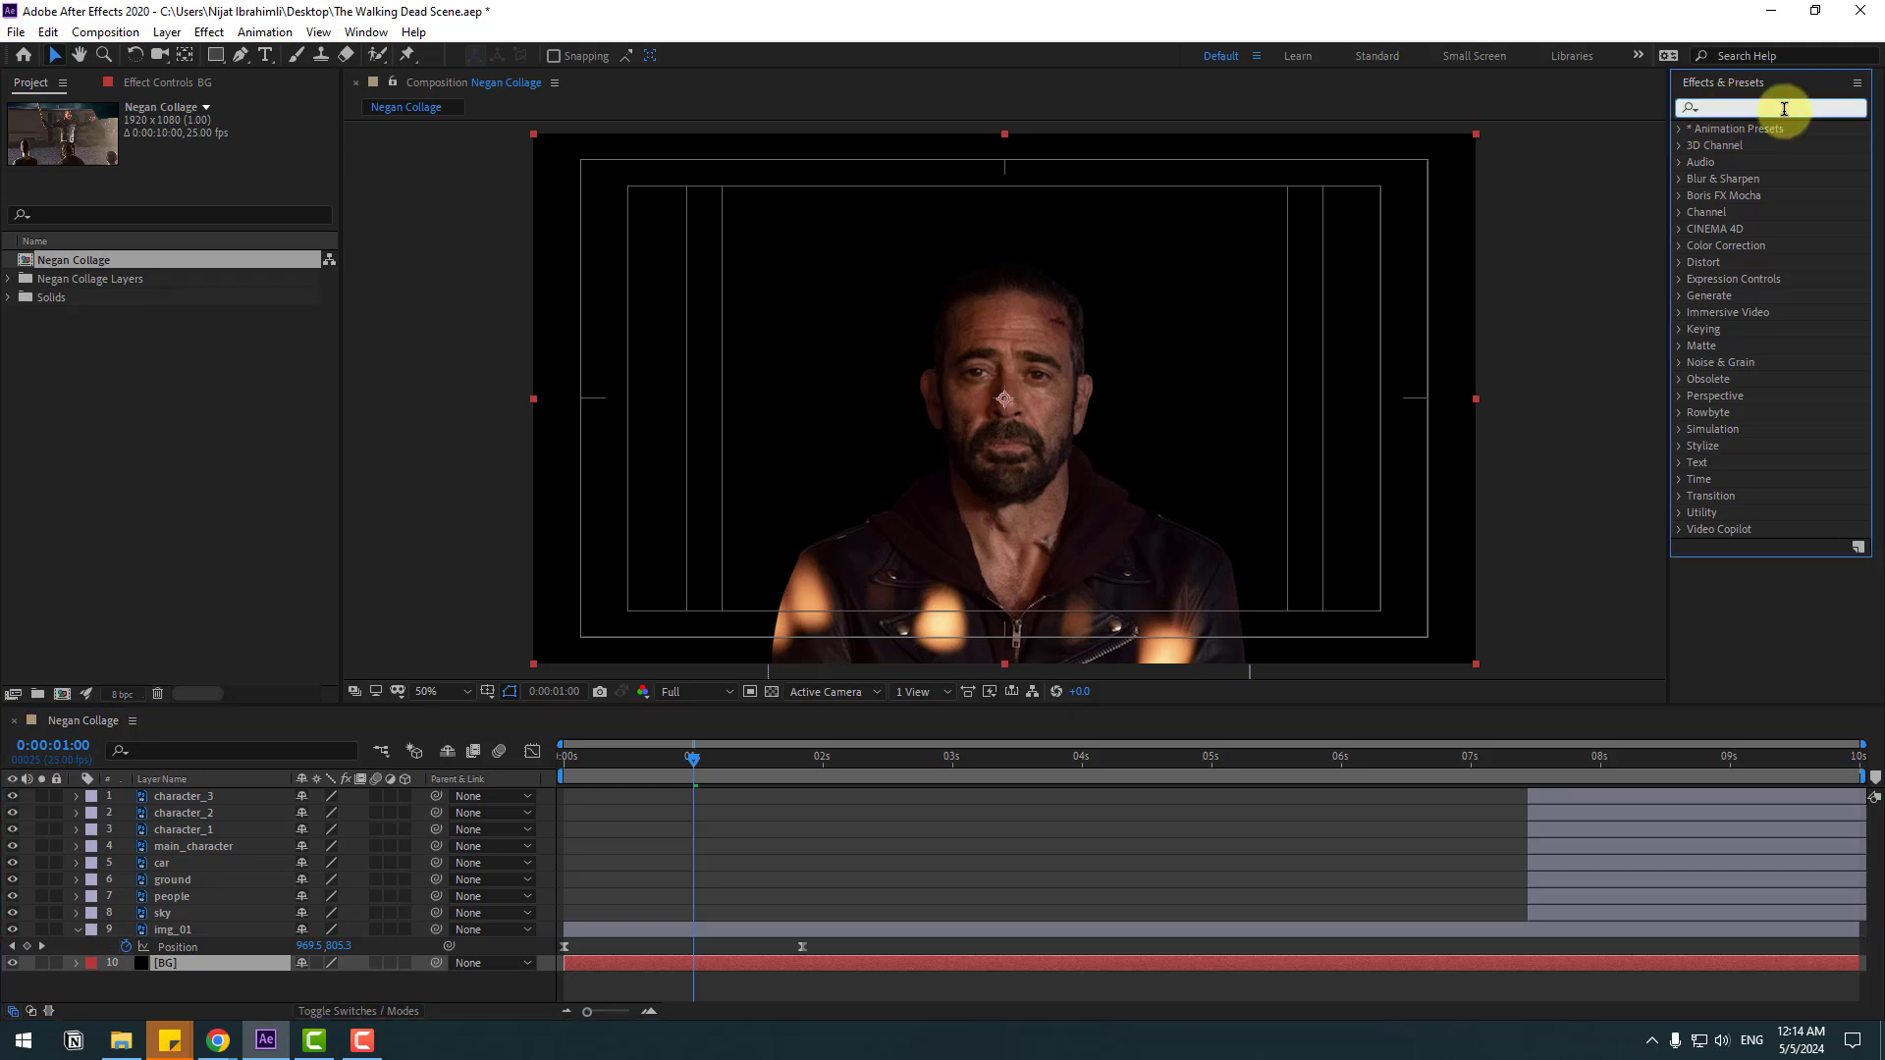
{"action": "type", "text": "grad"}
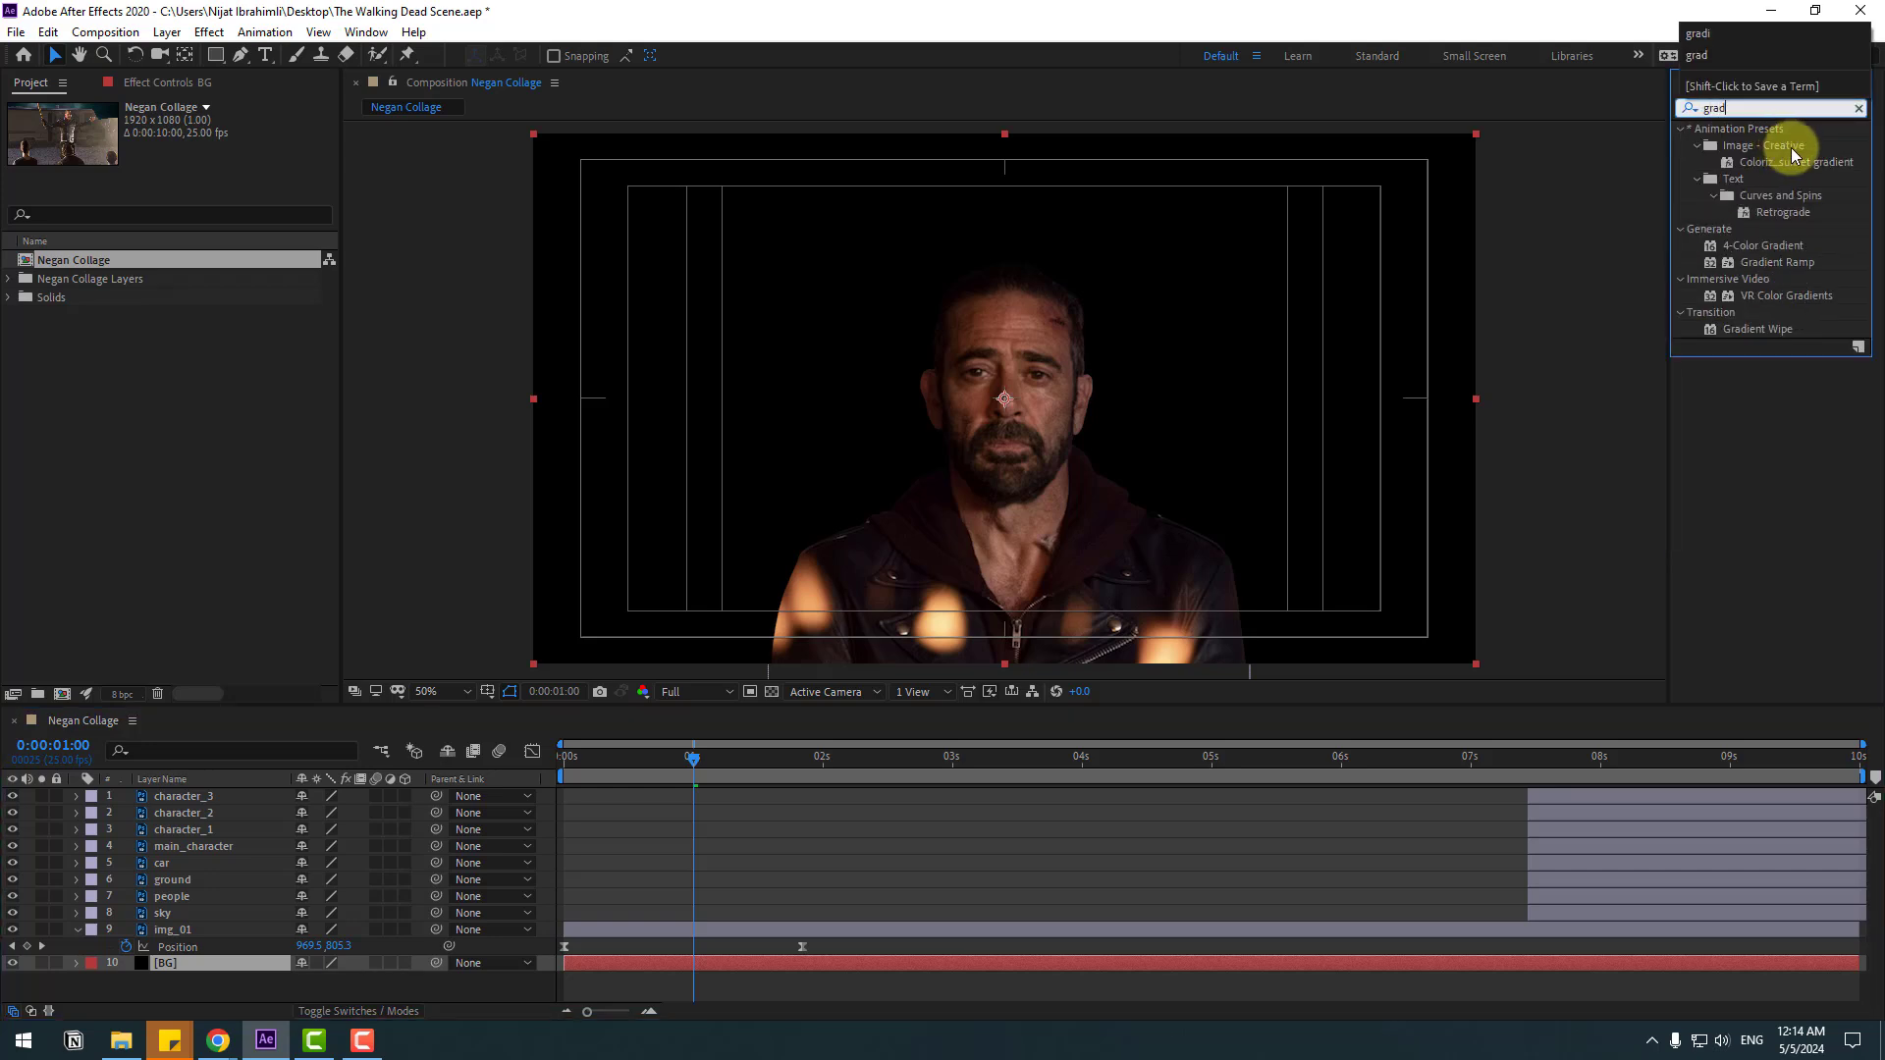
{"action": "left_click_drag", "start_coordinate": [1772, 262], "coordinate": [162, 960]}
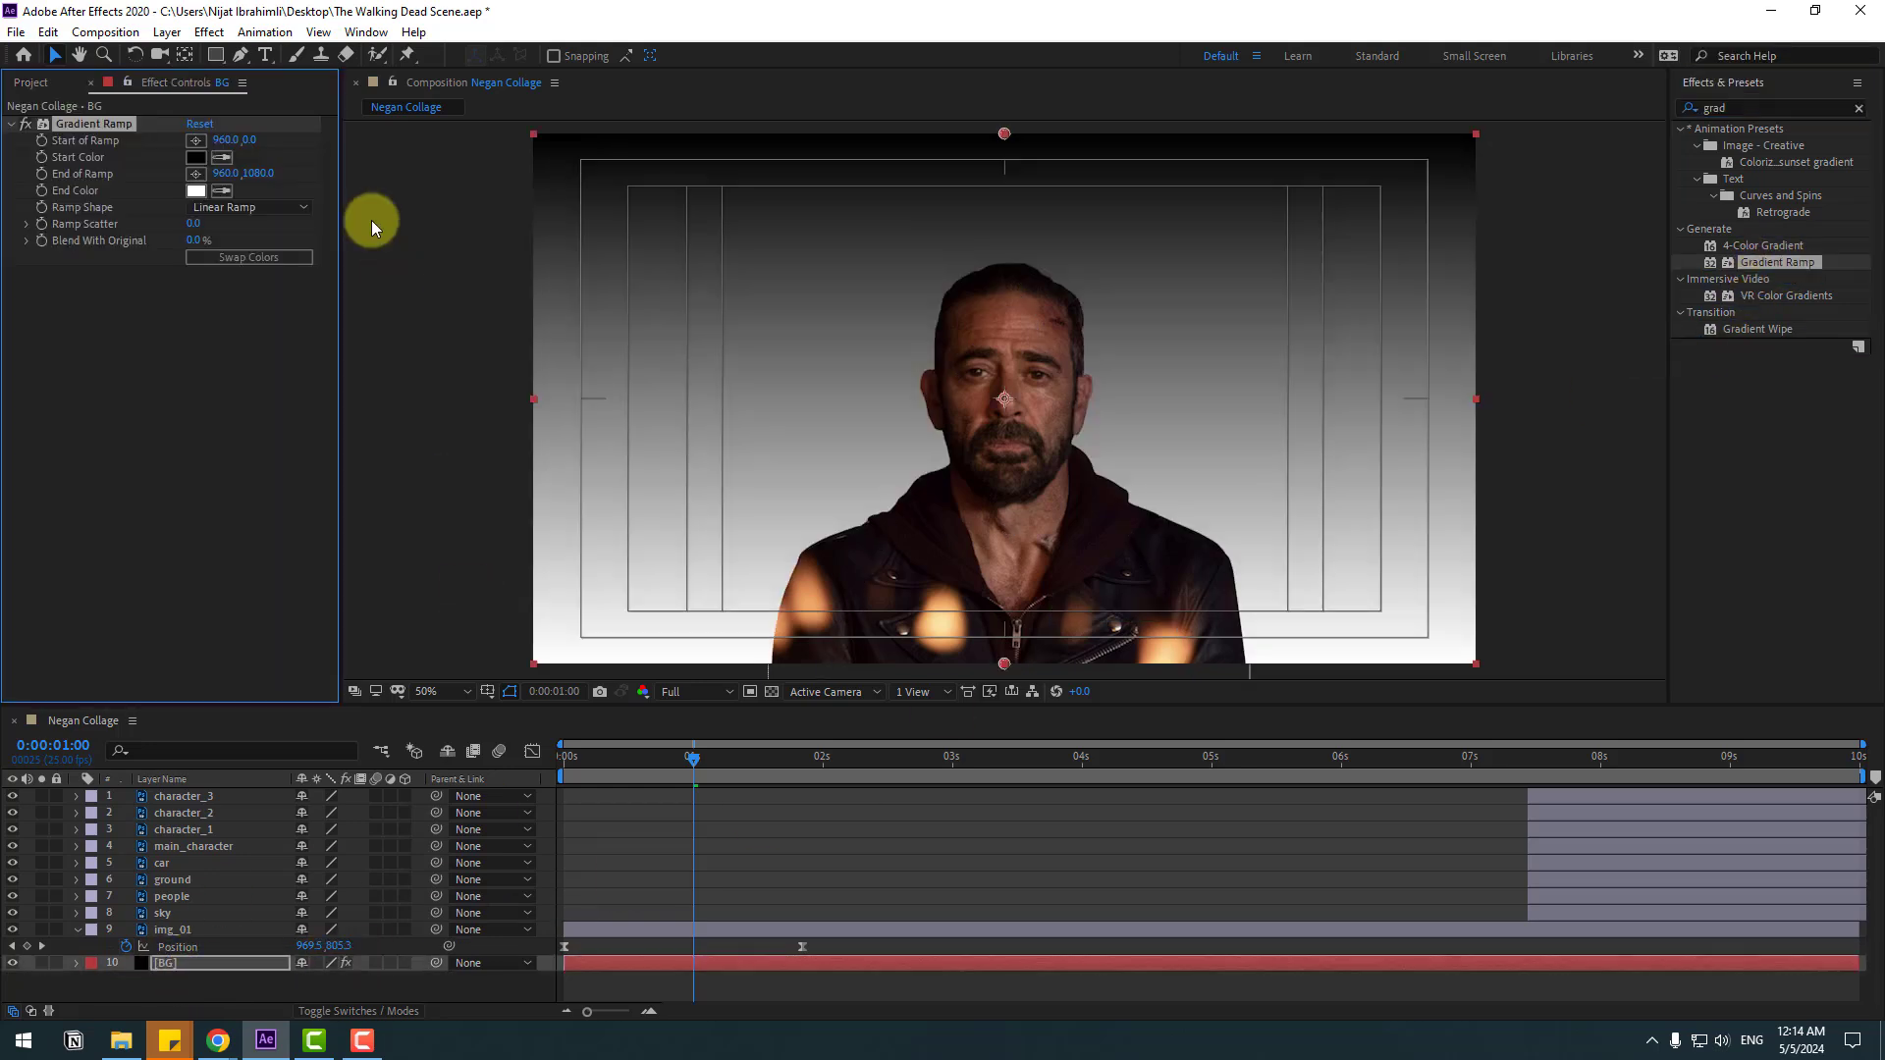
- Set the Gradient Ramp's start color to dark grey 171717
{"action": "left_click", "coordinate": [195, 158]}
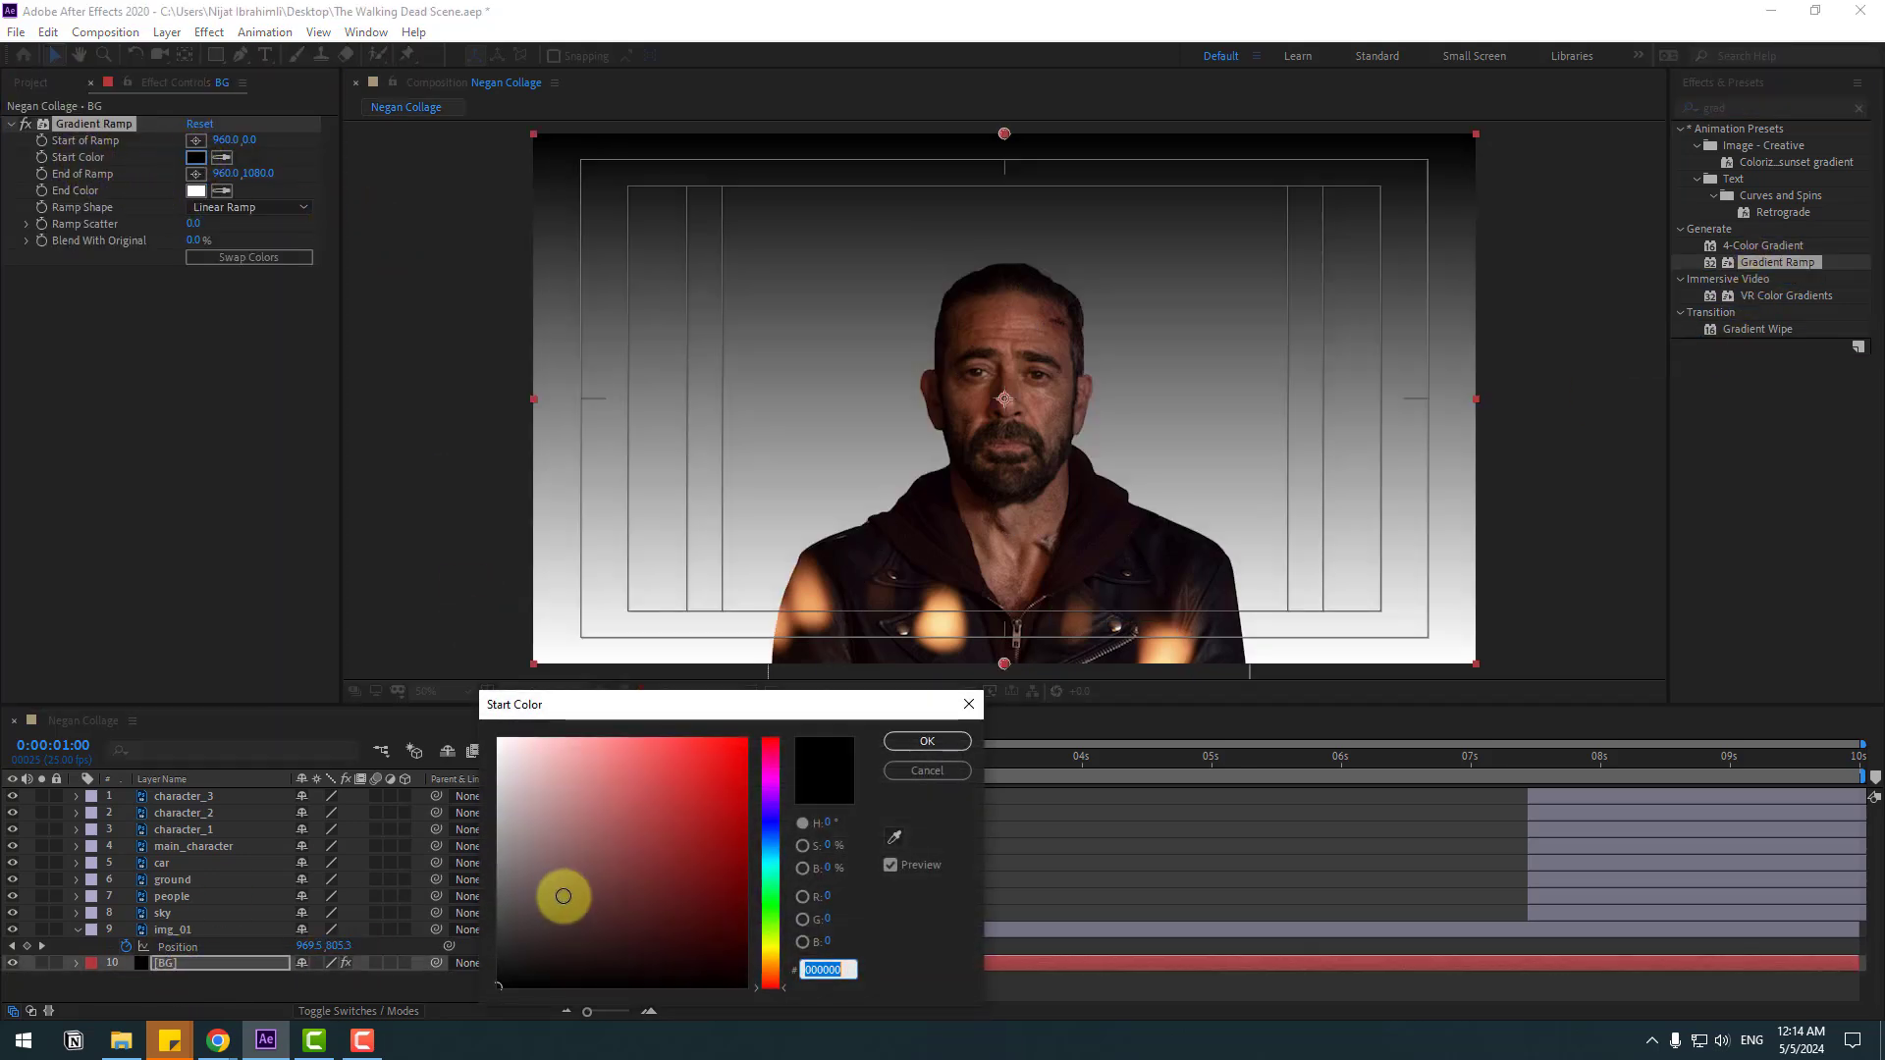
{"action": "mouse_move", "coordinate": [508, 959]}
{"action": "left_mouse_down"}
{"action": "mouse_move", "coordinate": [501, 904]}
{"action": "mouse_move", "coordinate": [436, 965]}
{"action": "left_mouse_up"}
{"action": "left_click", "coordinate": [927, 740]}
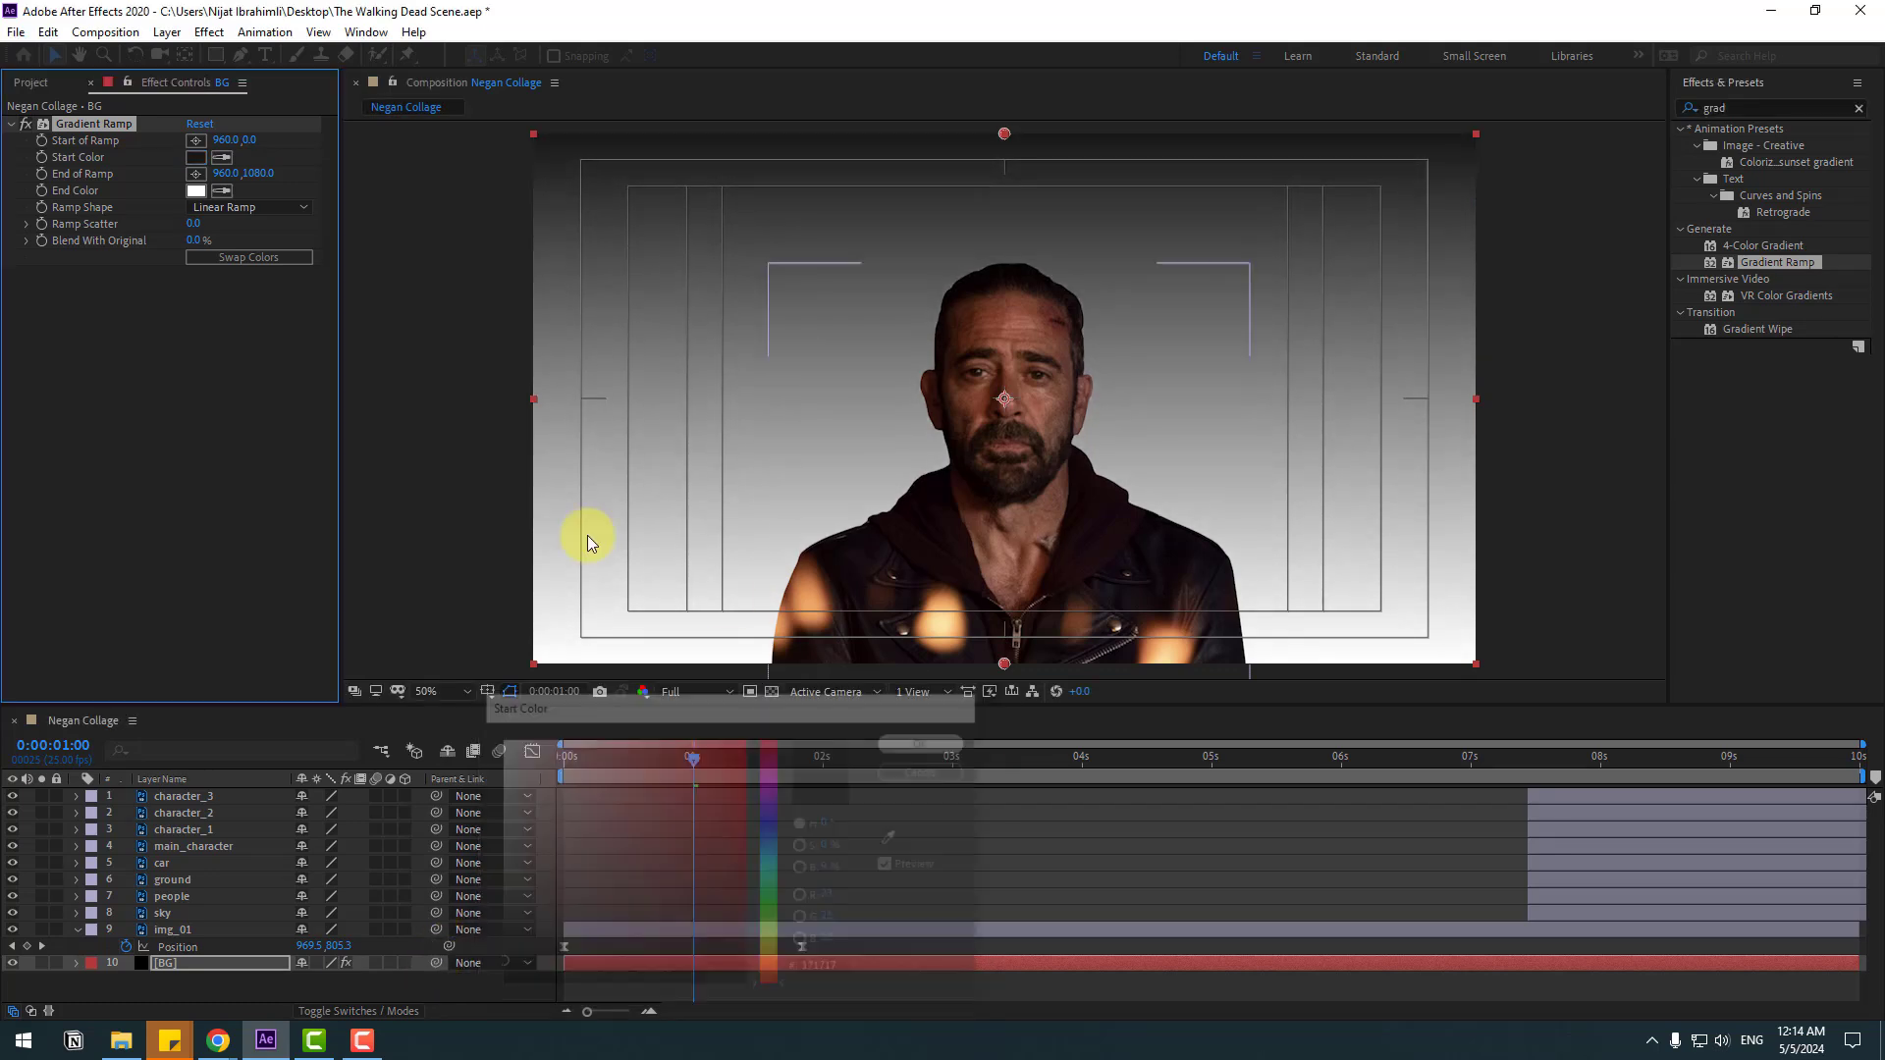
- Sample the start color for the Gradient Ramp's end color, and lighten it to grey 2E2E2E
{"action": "left_click", "coordinate": [221, 192]}
{"action": "left_click", "coordinate": [197, 158]}
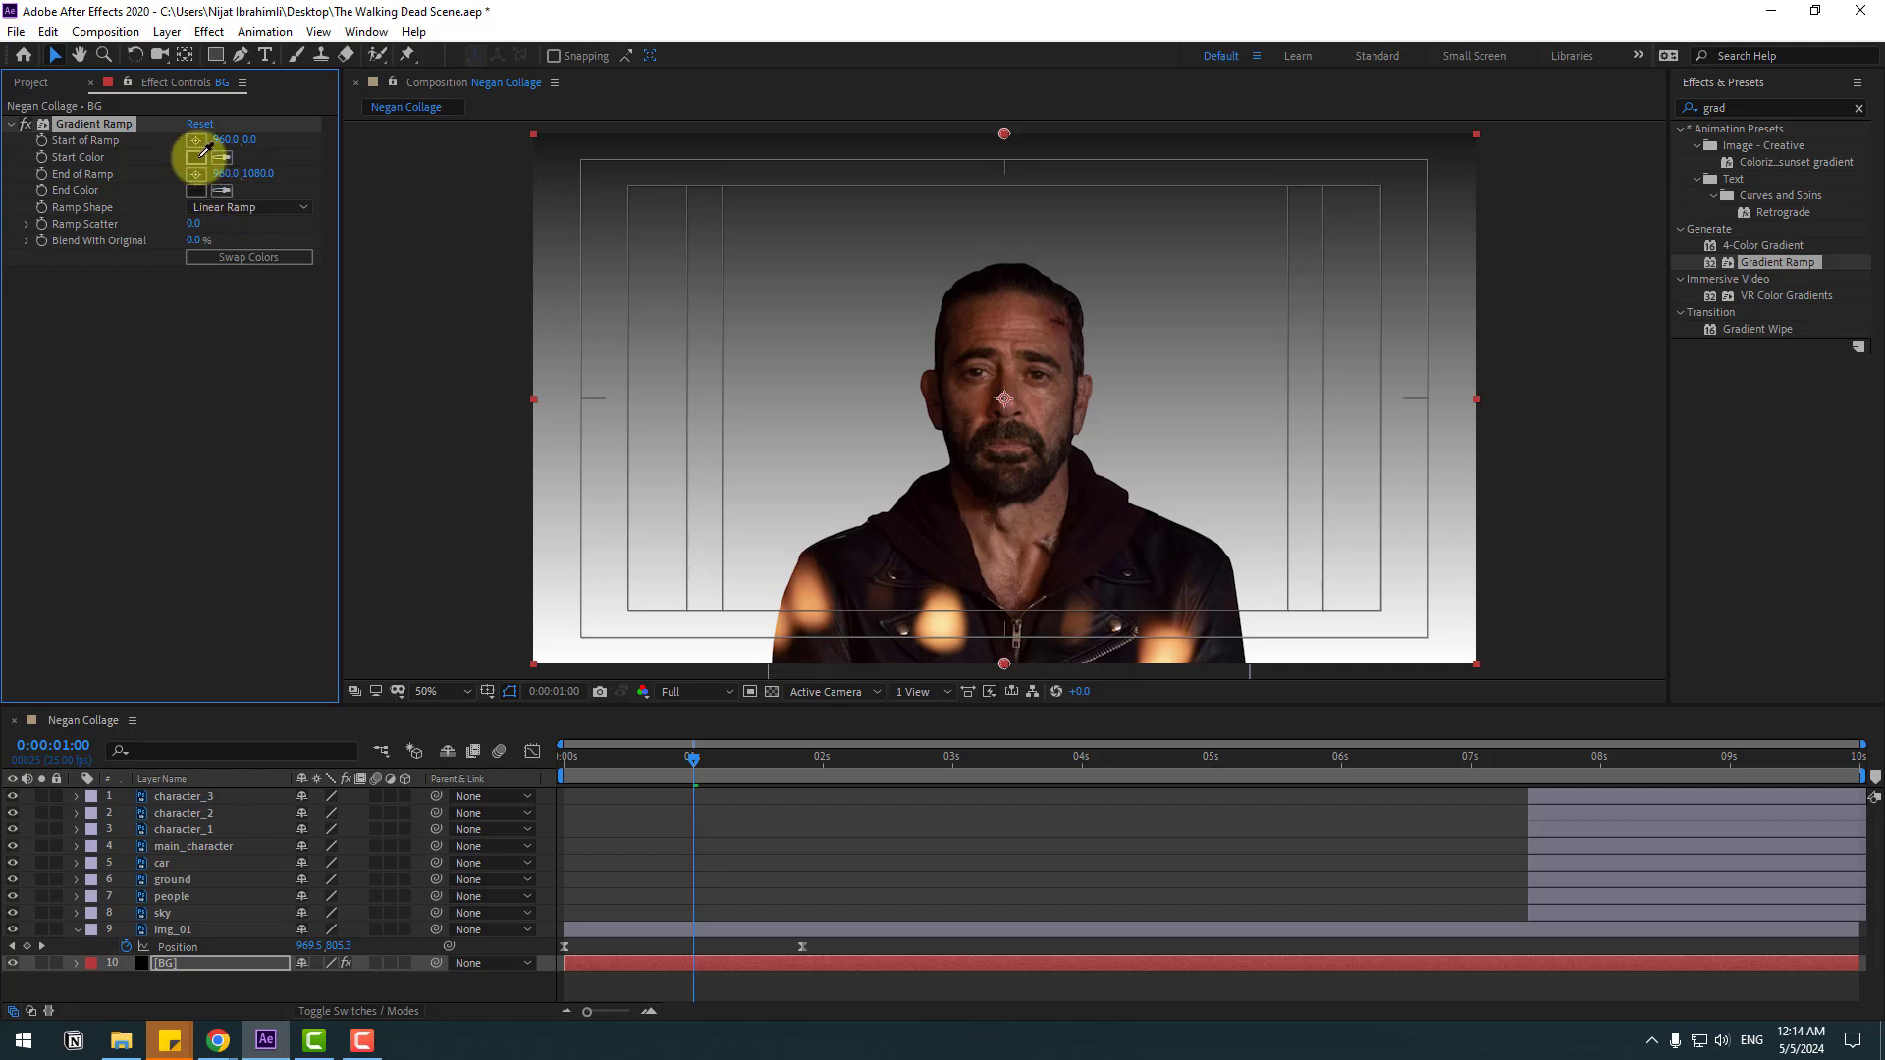
{"action": "left_click", "coordinate": [196, 191]}
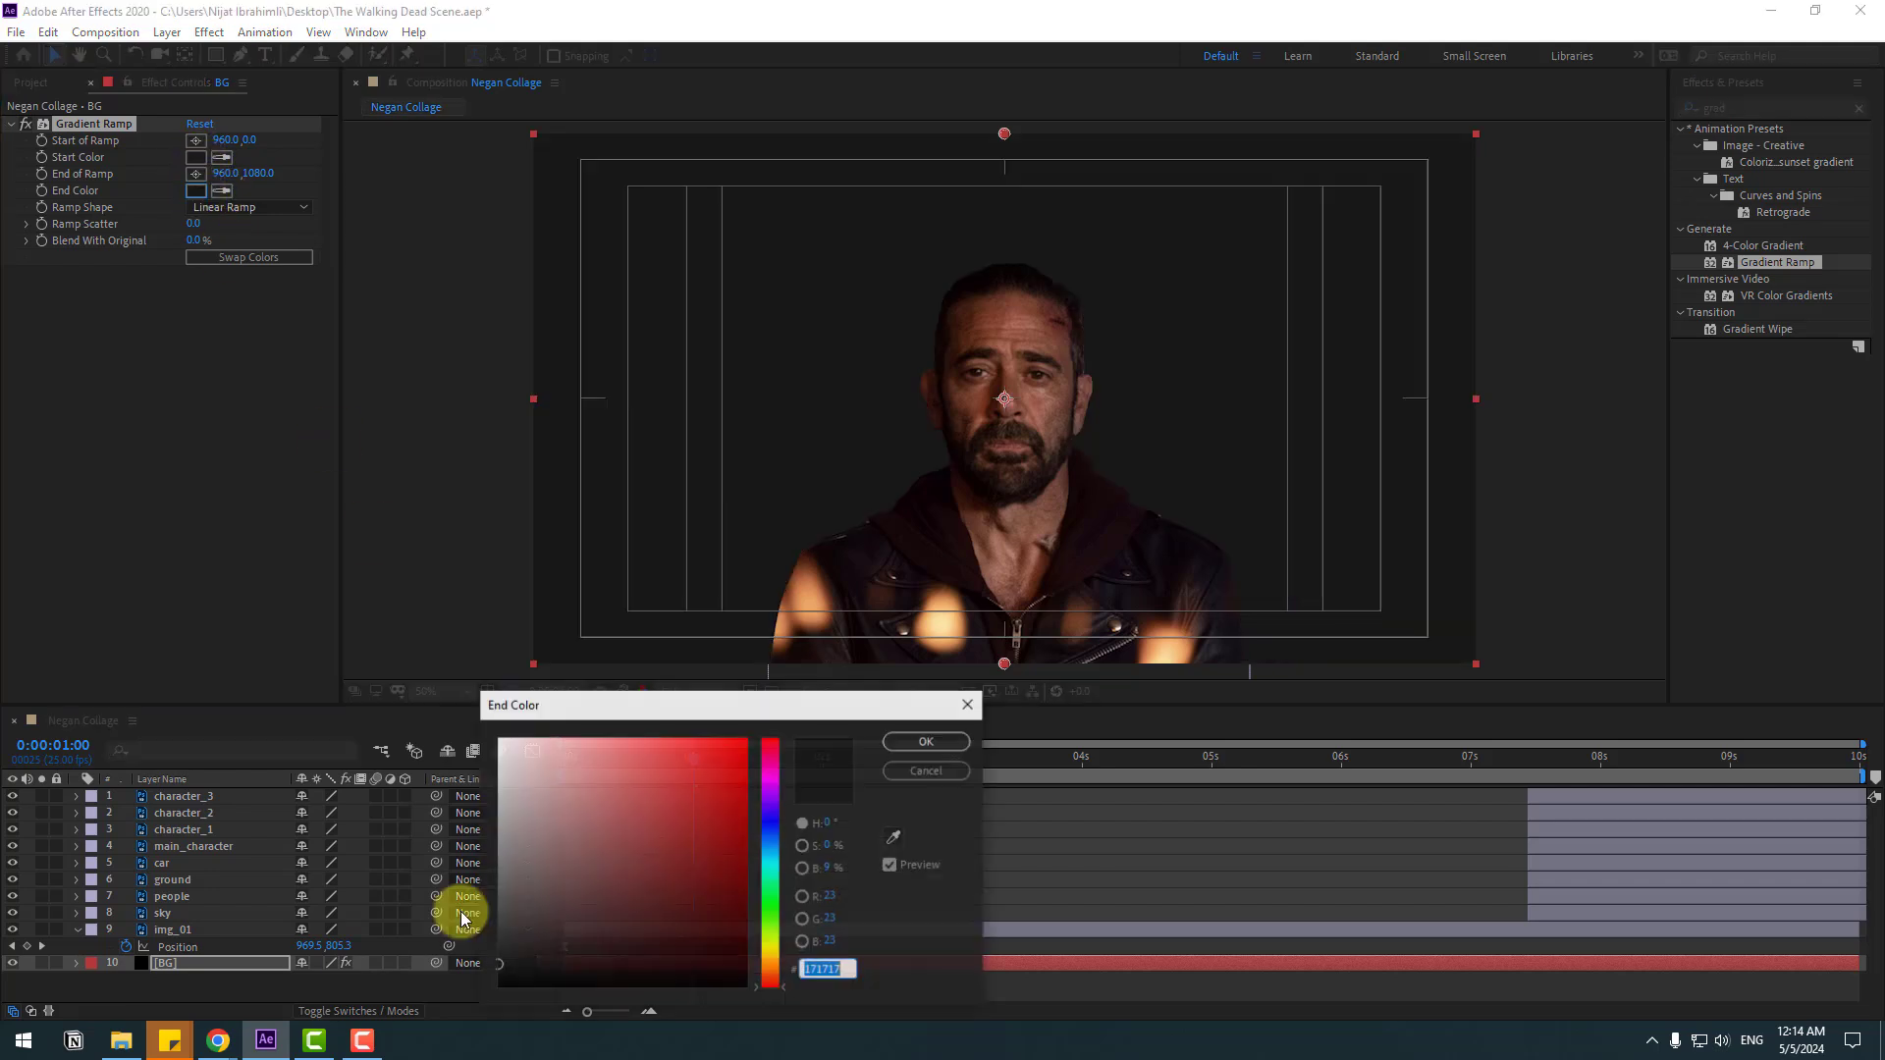
{"action": "left_click", "coordinate": [493, 953]}
{"action": "left_click_drag", "start_coordinate": [492, 953], "coordinate": [498, 942]}
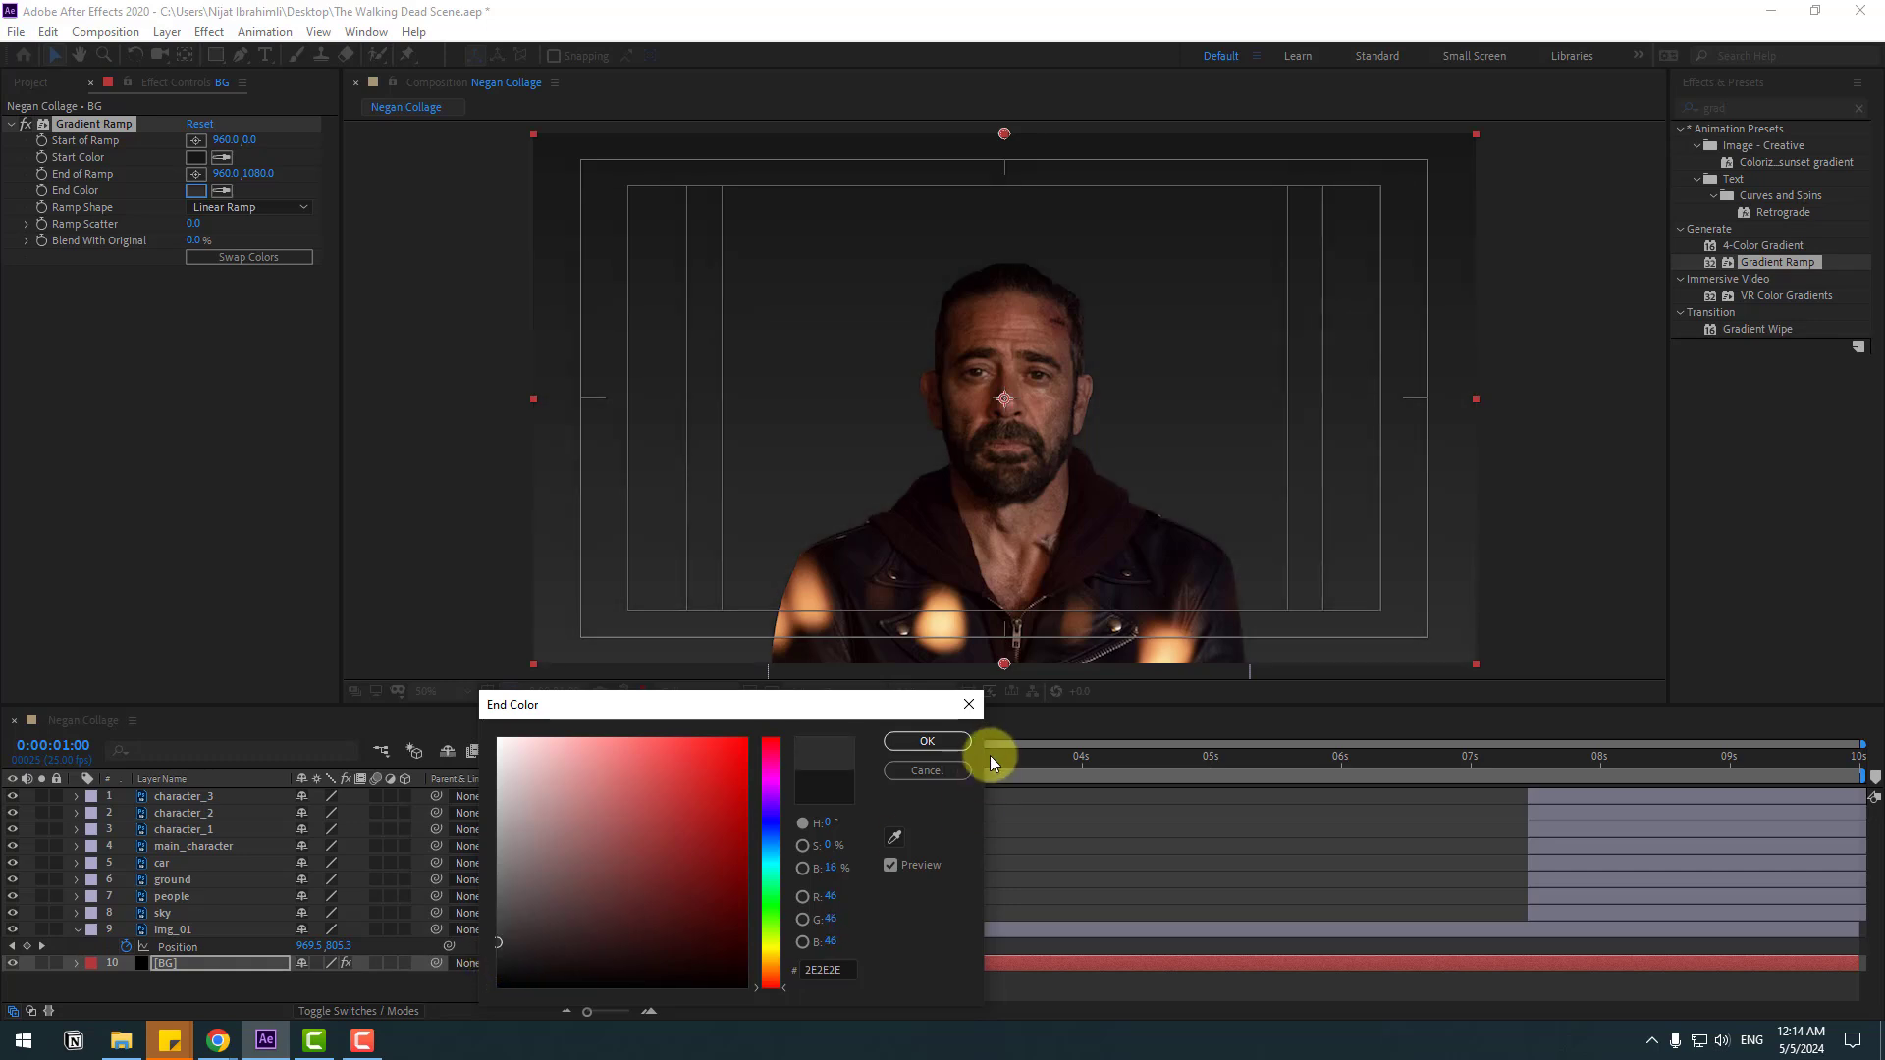
{"action": "left_click", "coordinate": [927, 742]}
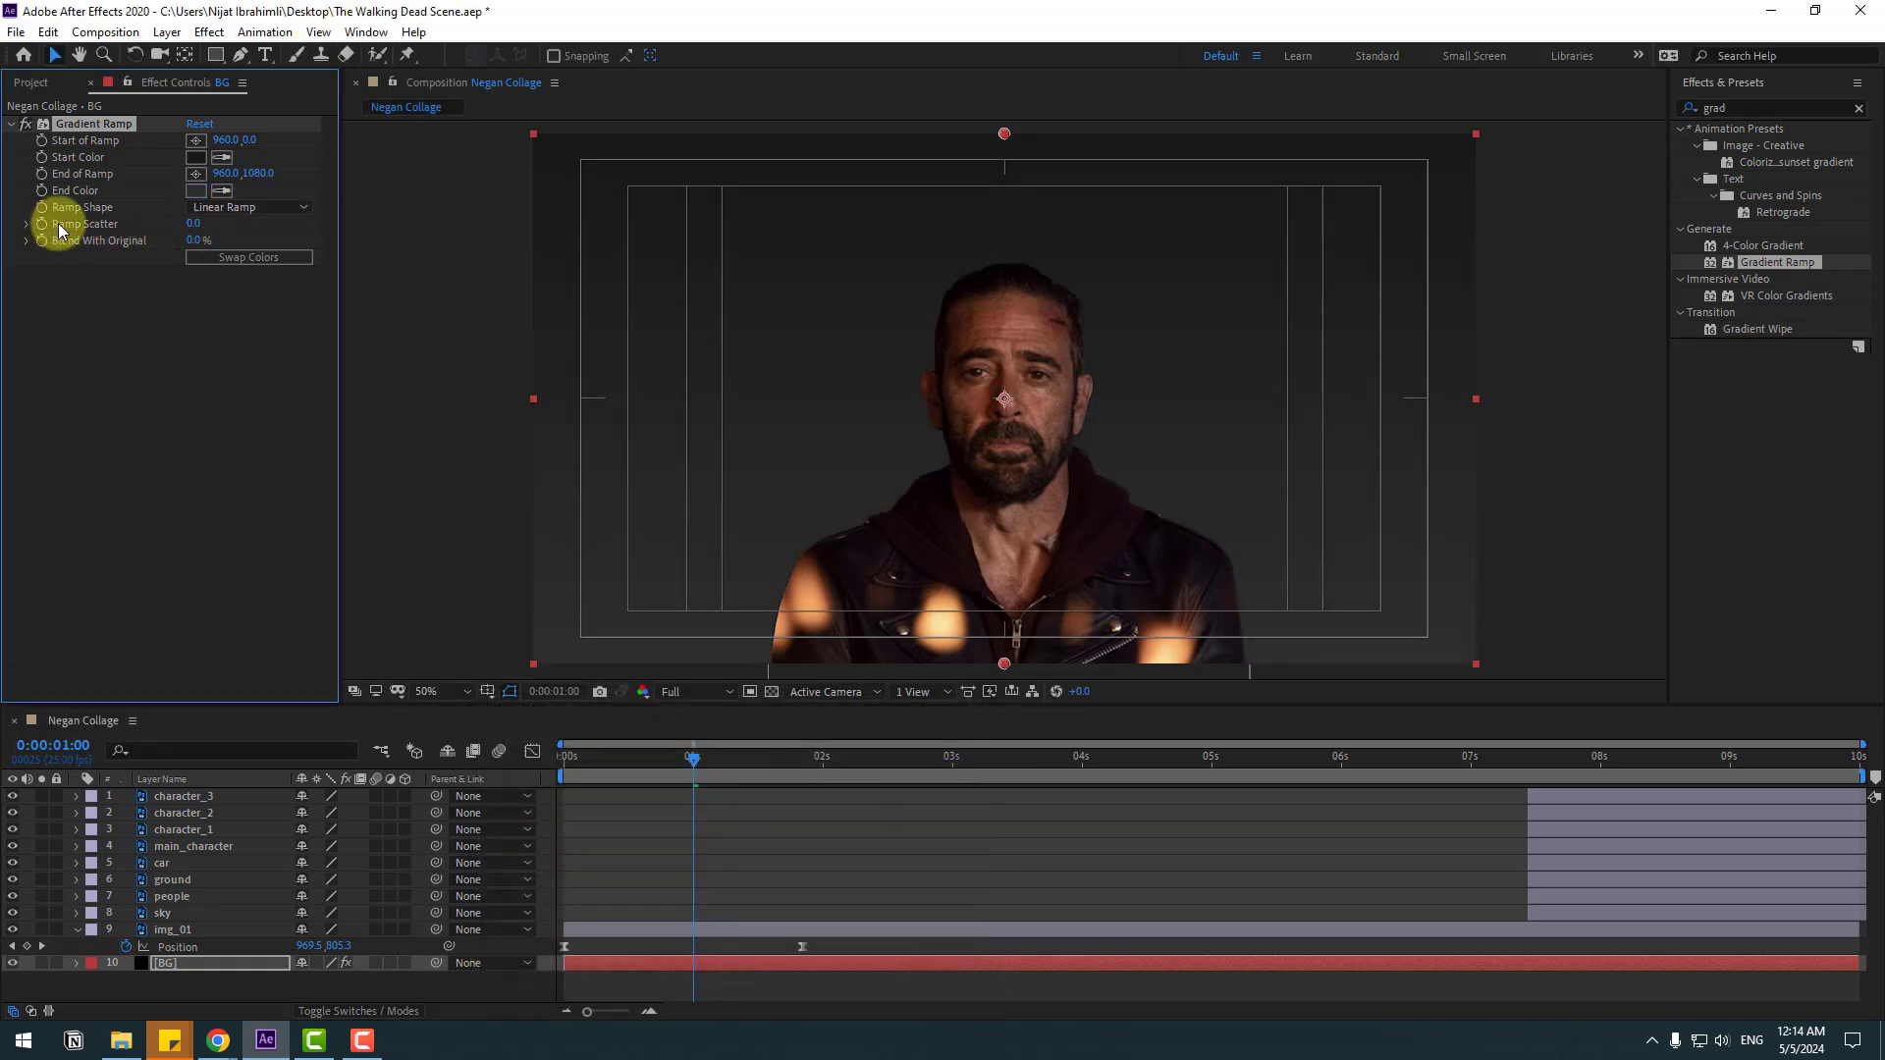
- Change the ramp shape to Radial Ramp and swap the gradient's start and end colors
{"action": "left_click", "coordinate": [237, 210]}
{"action": "left_click", "coordinate": [265, 256]}
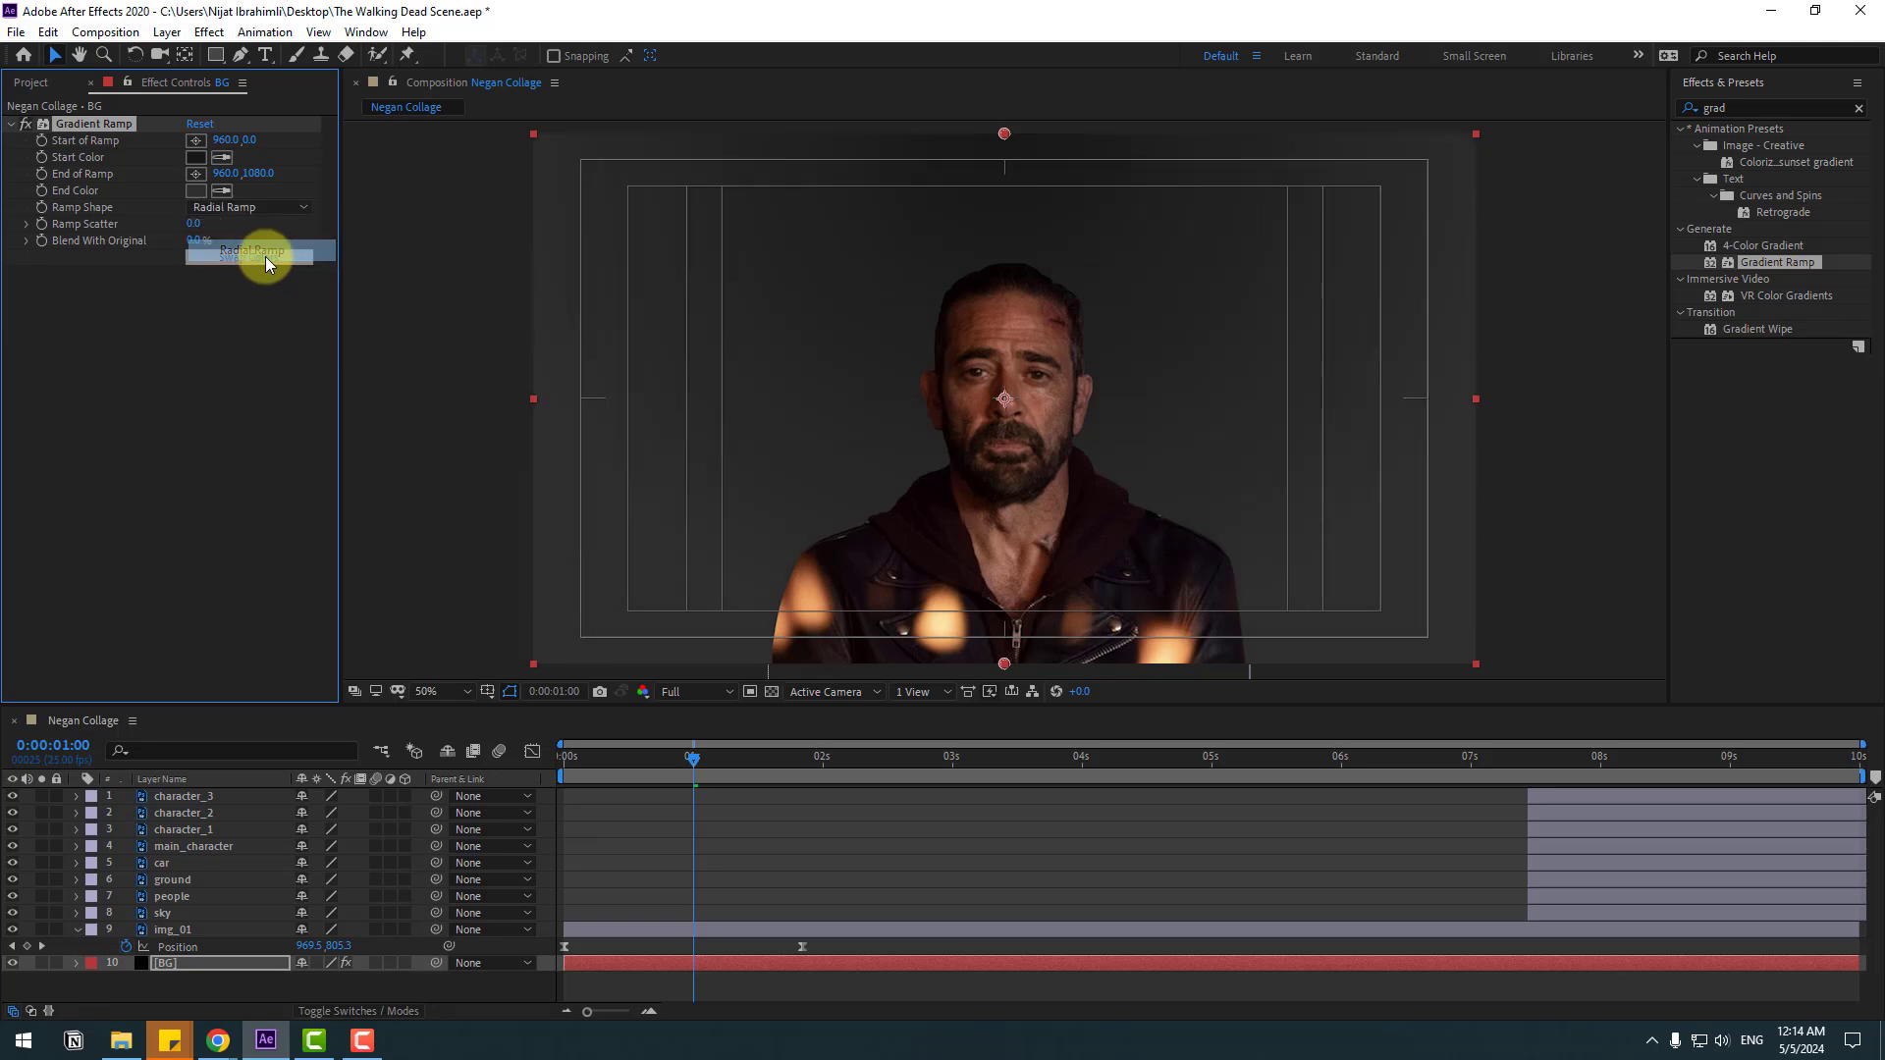
{"action": "left_click", "coordinate": [251, 261]}
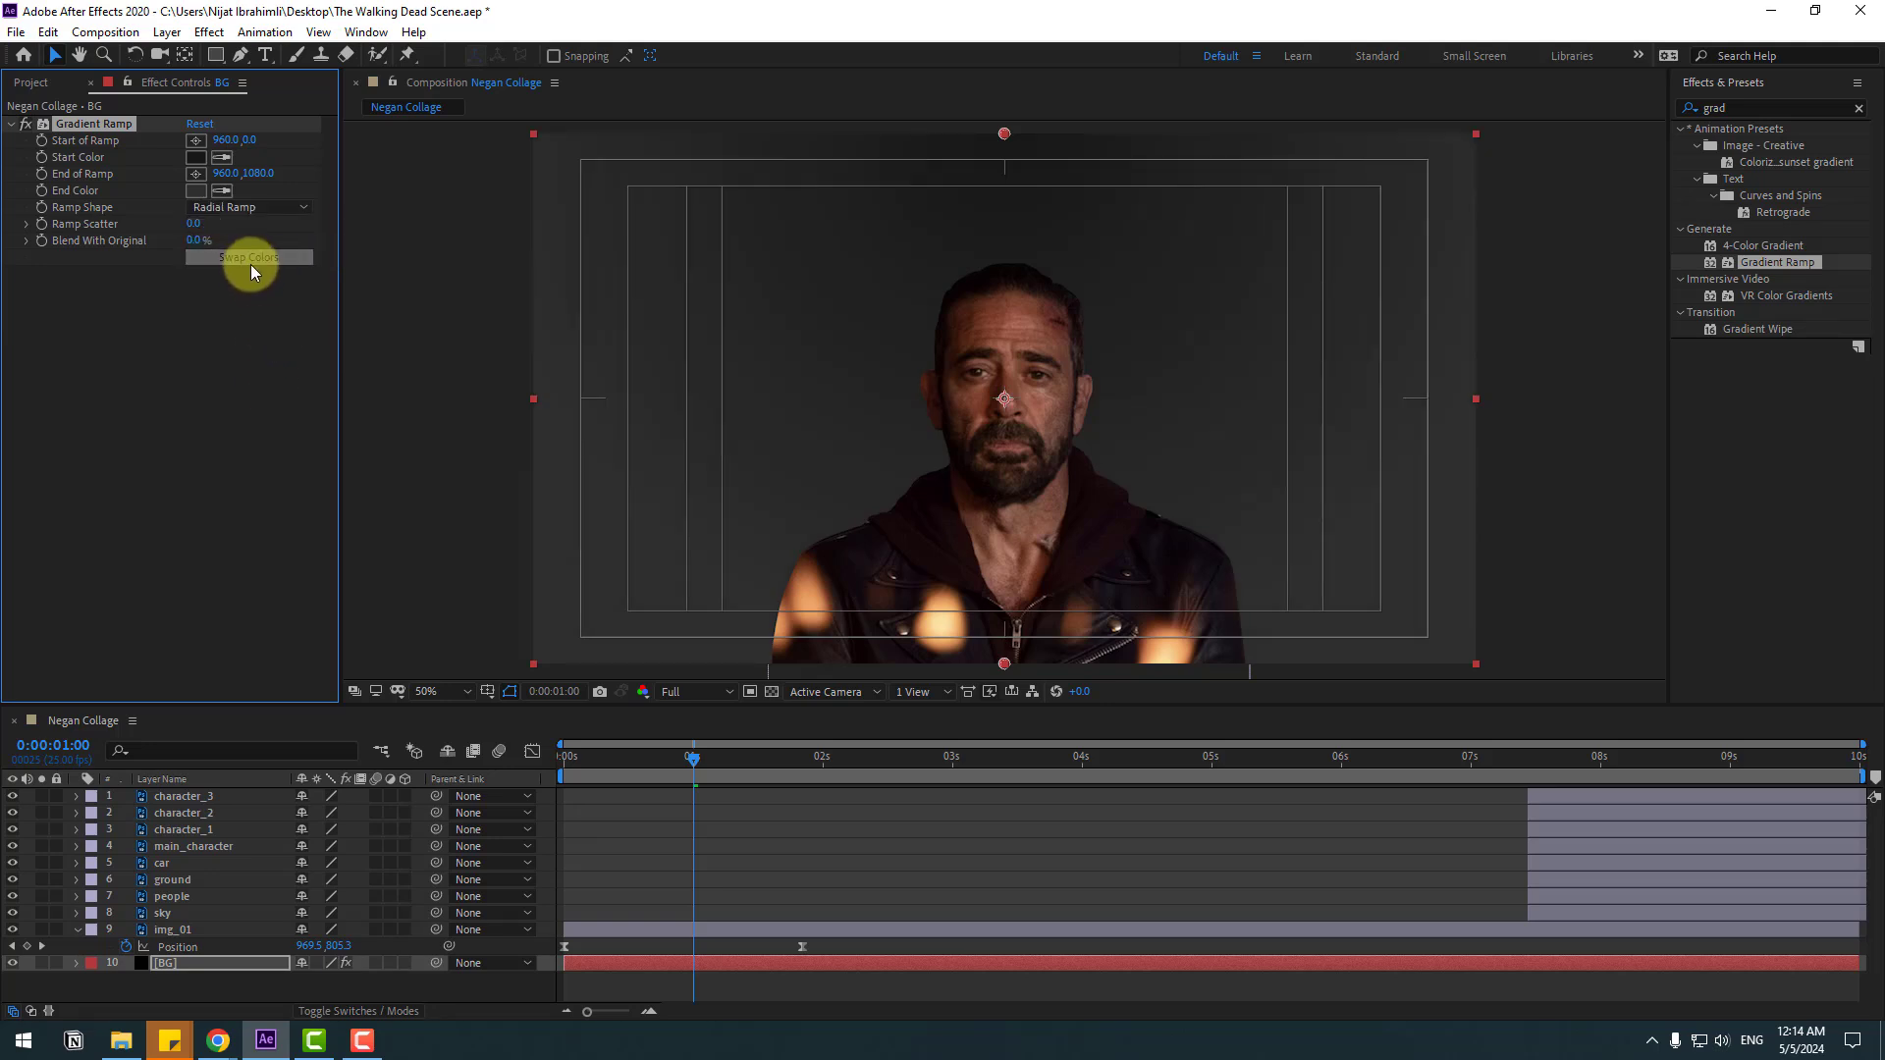
- Try a Ramp Scatter of 100 on the BG gradient and raise it to 500
{"action": "left_click", "coordinate": [190, 225]}
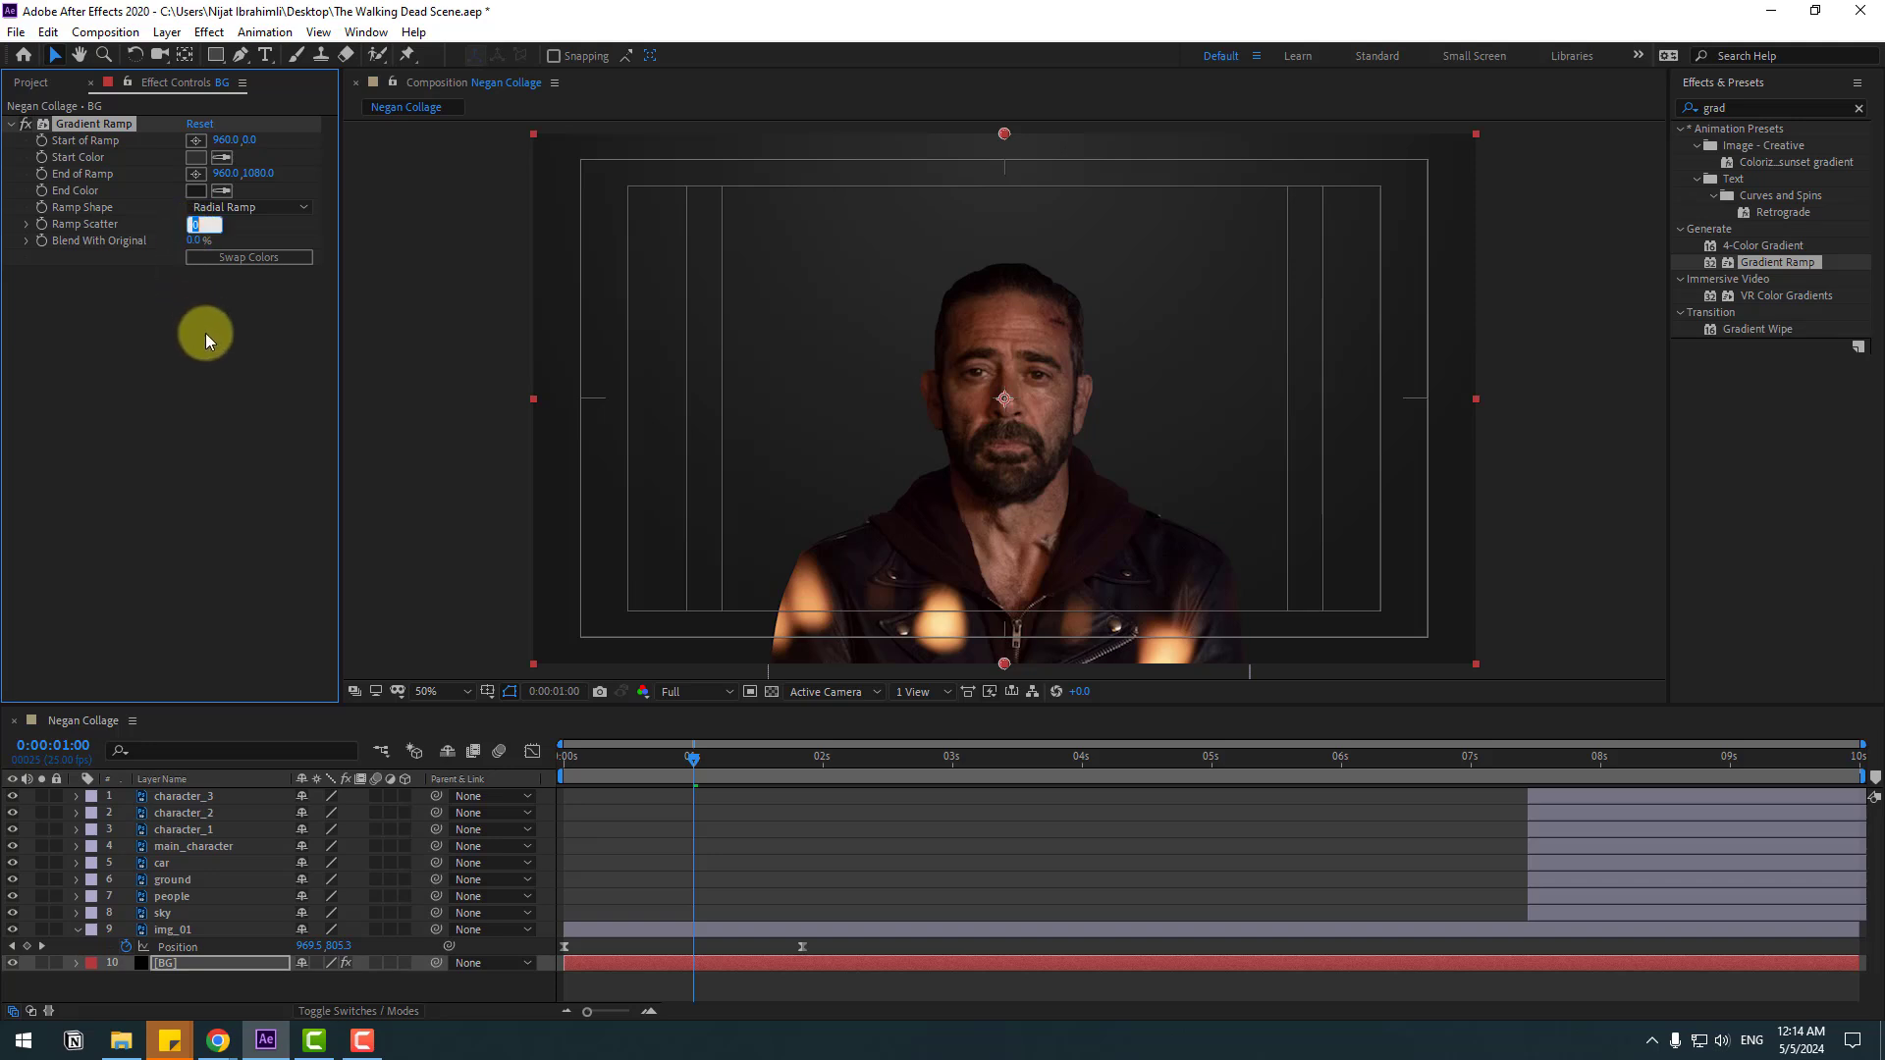
{"action": "type", "text": "100"}
{"action": "key", "text": "Return"}
{"action": "left_click", "coordinate": [199, 224]}
{"action": "type", "text": "500"}
{"action": "key", "text": "Return"}
- Place the ramp's start point on the man's forehead at about 942, 356 and its end point below the frame at about 956, 1344
{"action": "left_click_drag", "start_coordinate": [1003, 134], "coordinate": [1005, 169]}
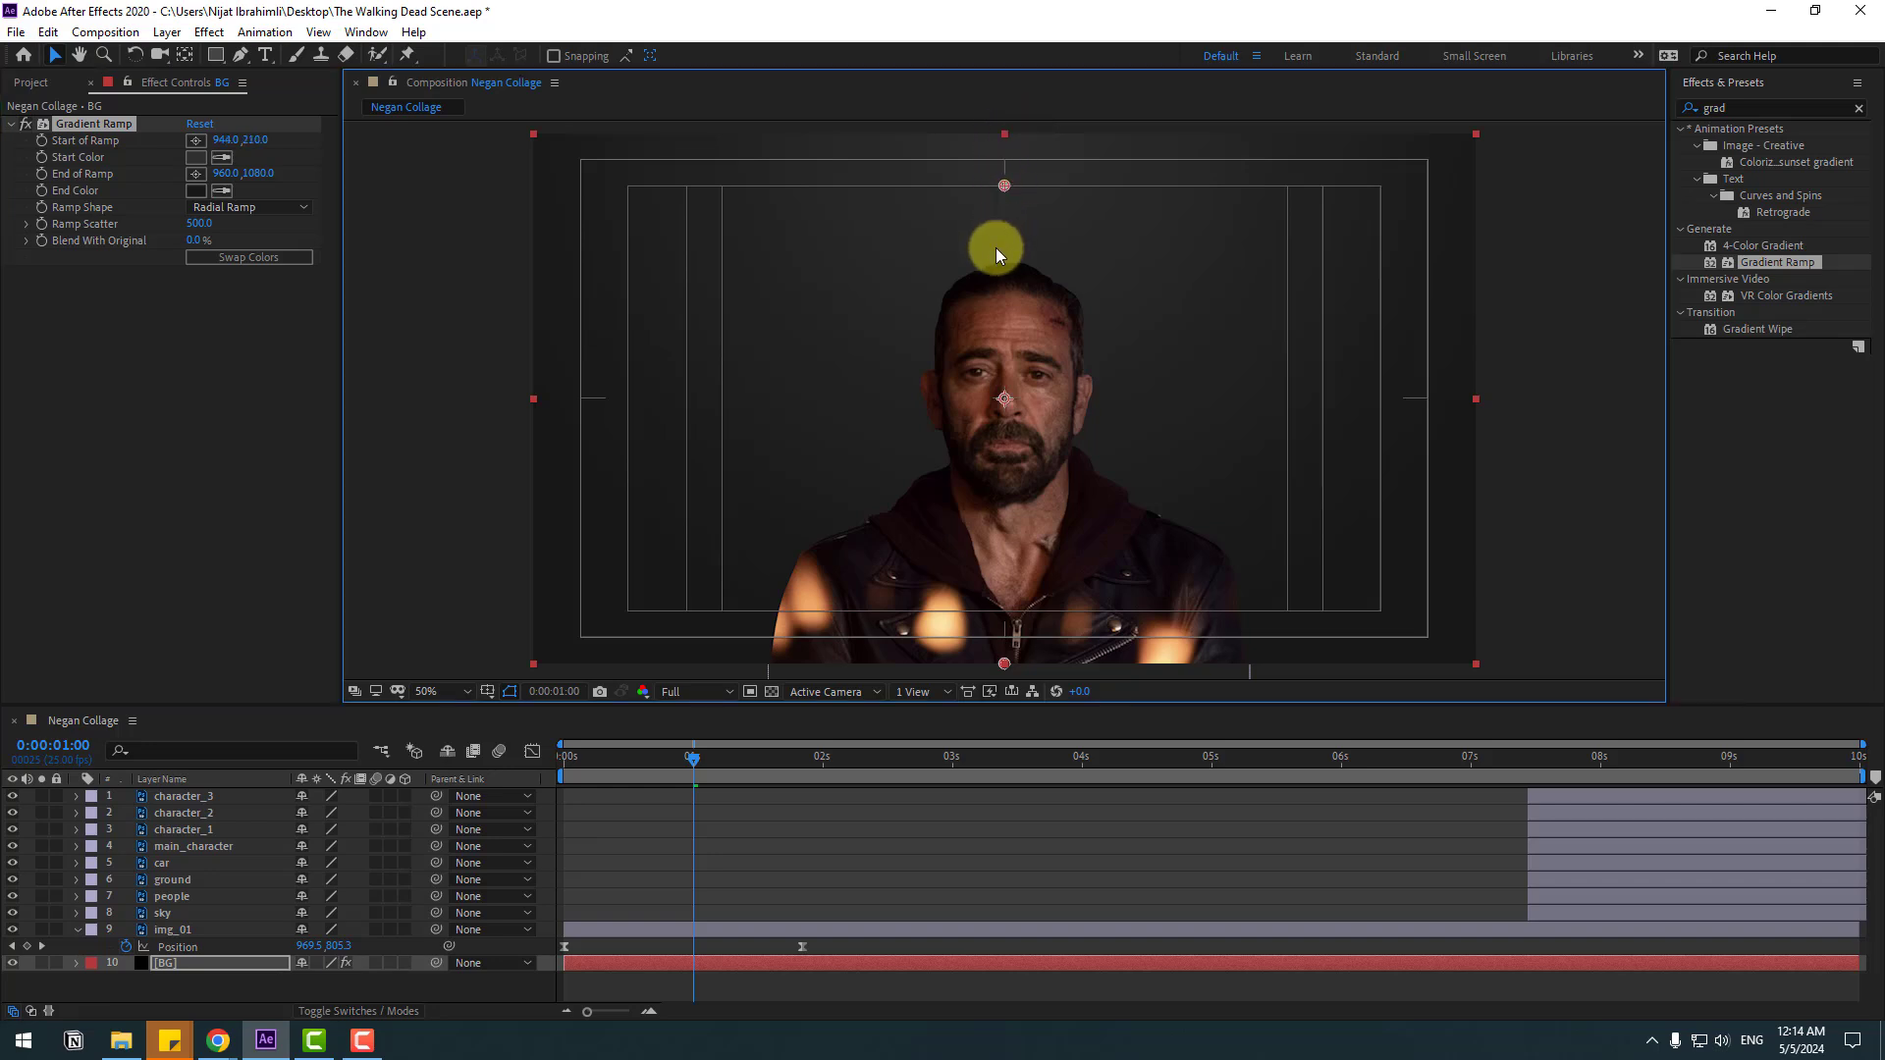
{"action": "left_click_drag", "start_coordinate": [996, 310], "coordinate": [995, 308]}
{"action": "left_click_drag", "start_coordinate": [1026, 507], "coordinate": [1018, 427]}
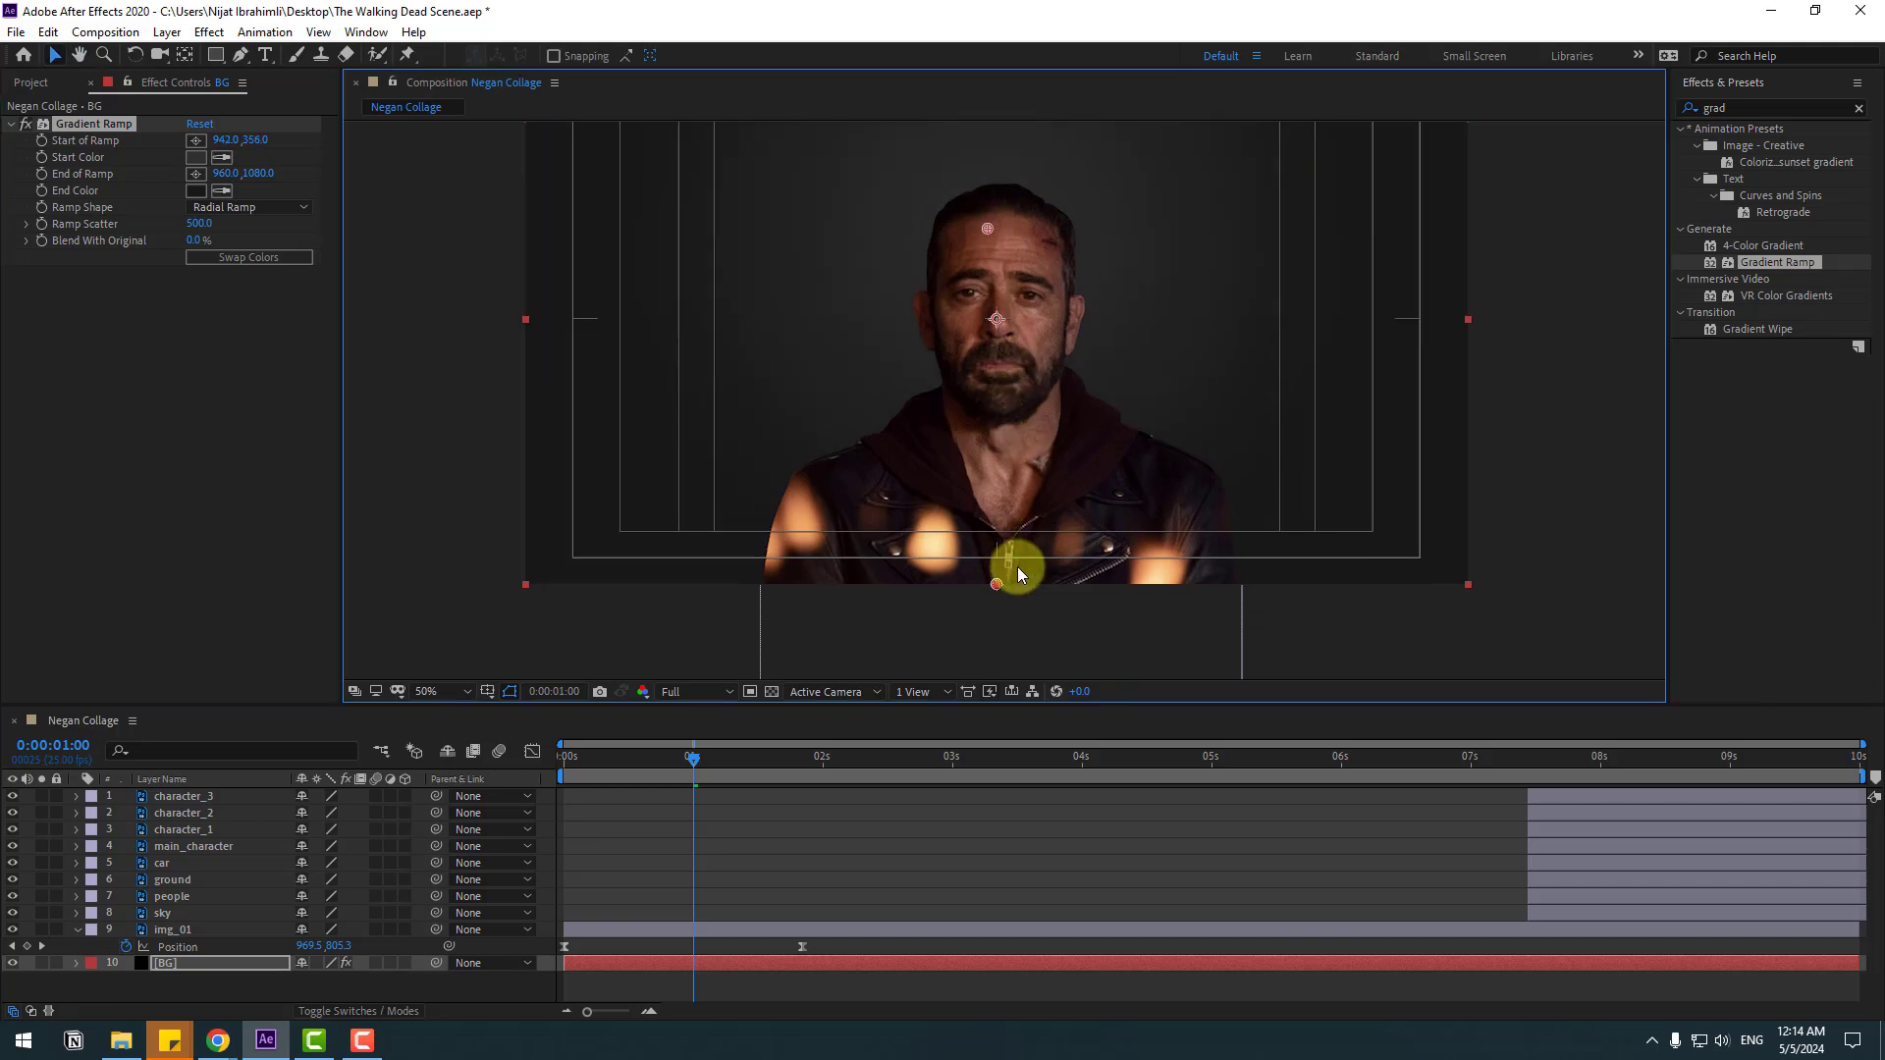
{"action": "left_click_drag", "start_coordinate": [997, 685], "coordinate": [996, 714]}
- Set the composition view to Fit up to 100% and hide the Title/Action Safe guides
{"action": "left_click", "coordinate": [446, 691]}
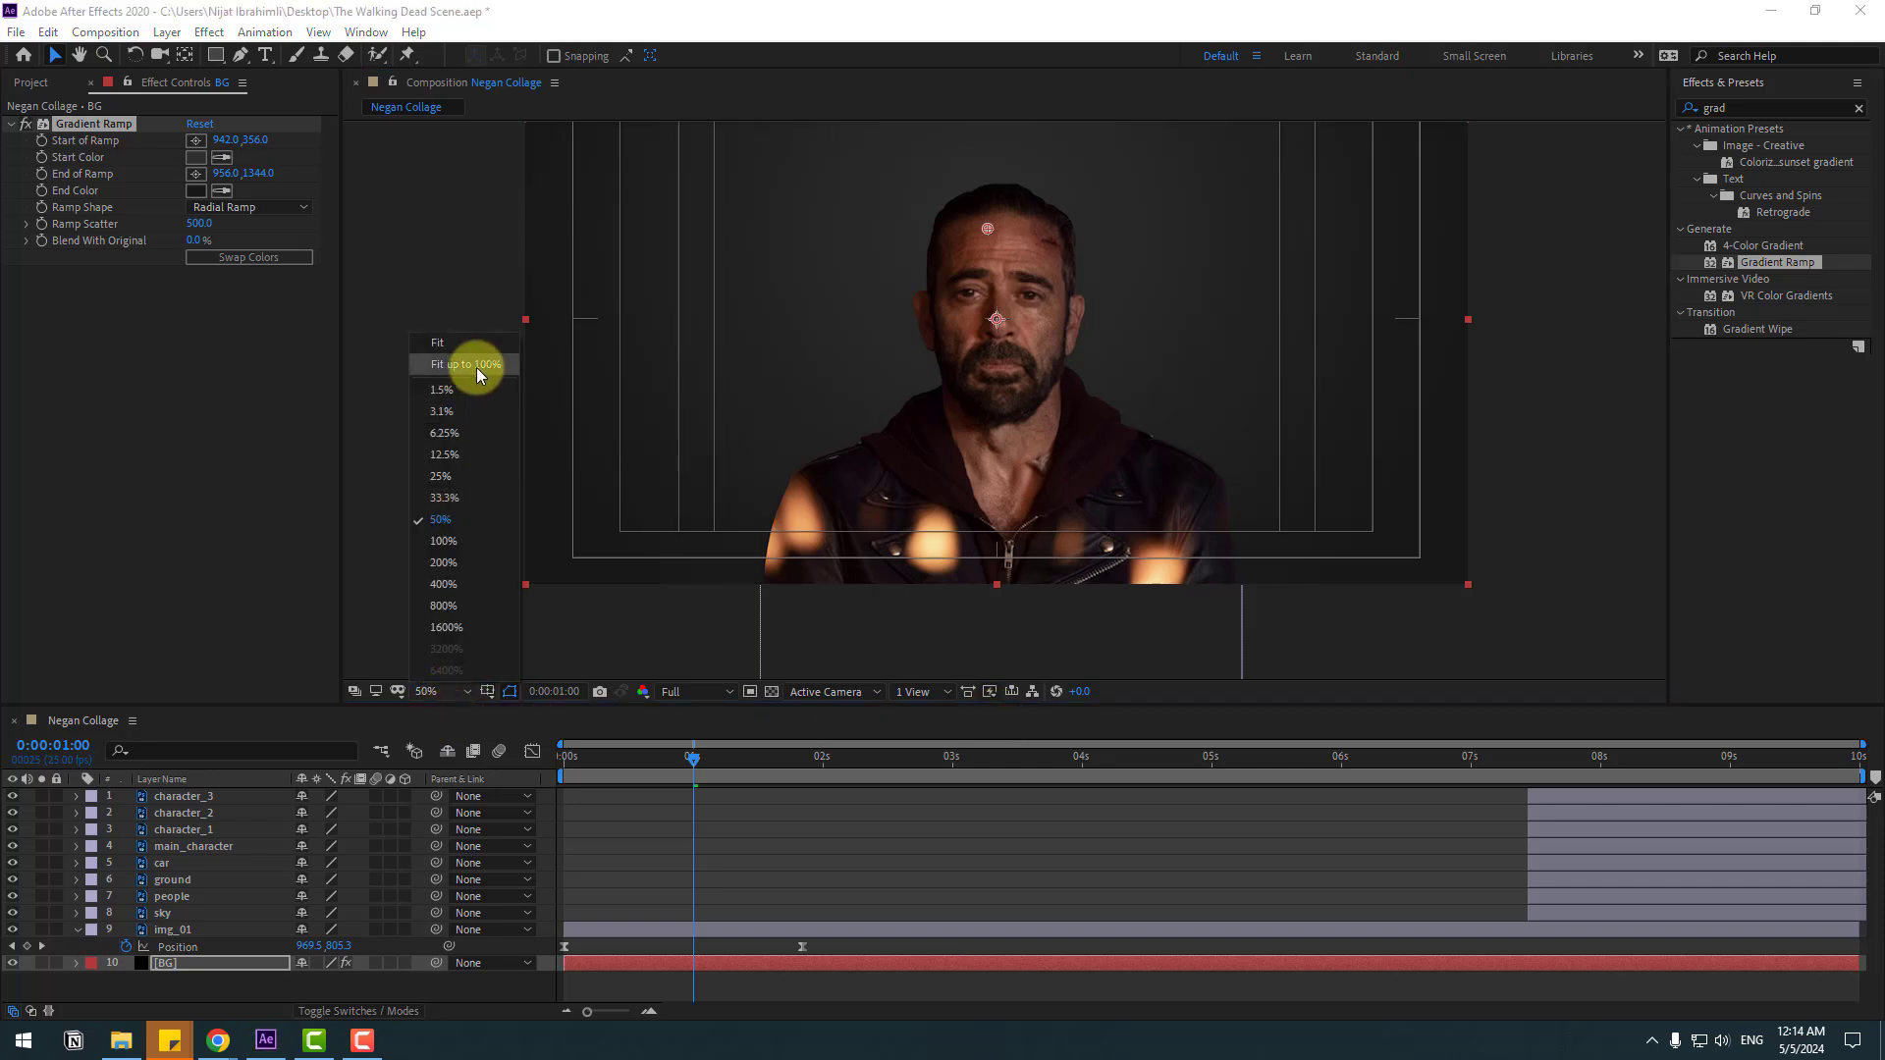
{"action": "left_click", "coordinate": [479, 368]}
{"action": "left_click", "coordinate": [487, 691]}
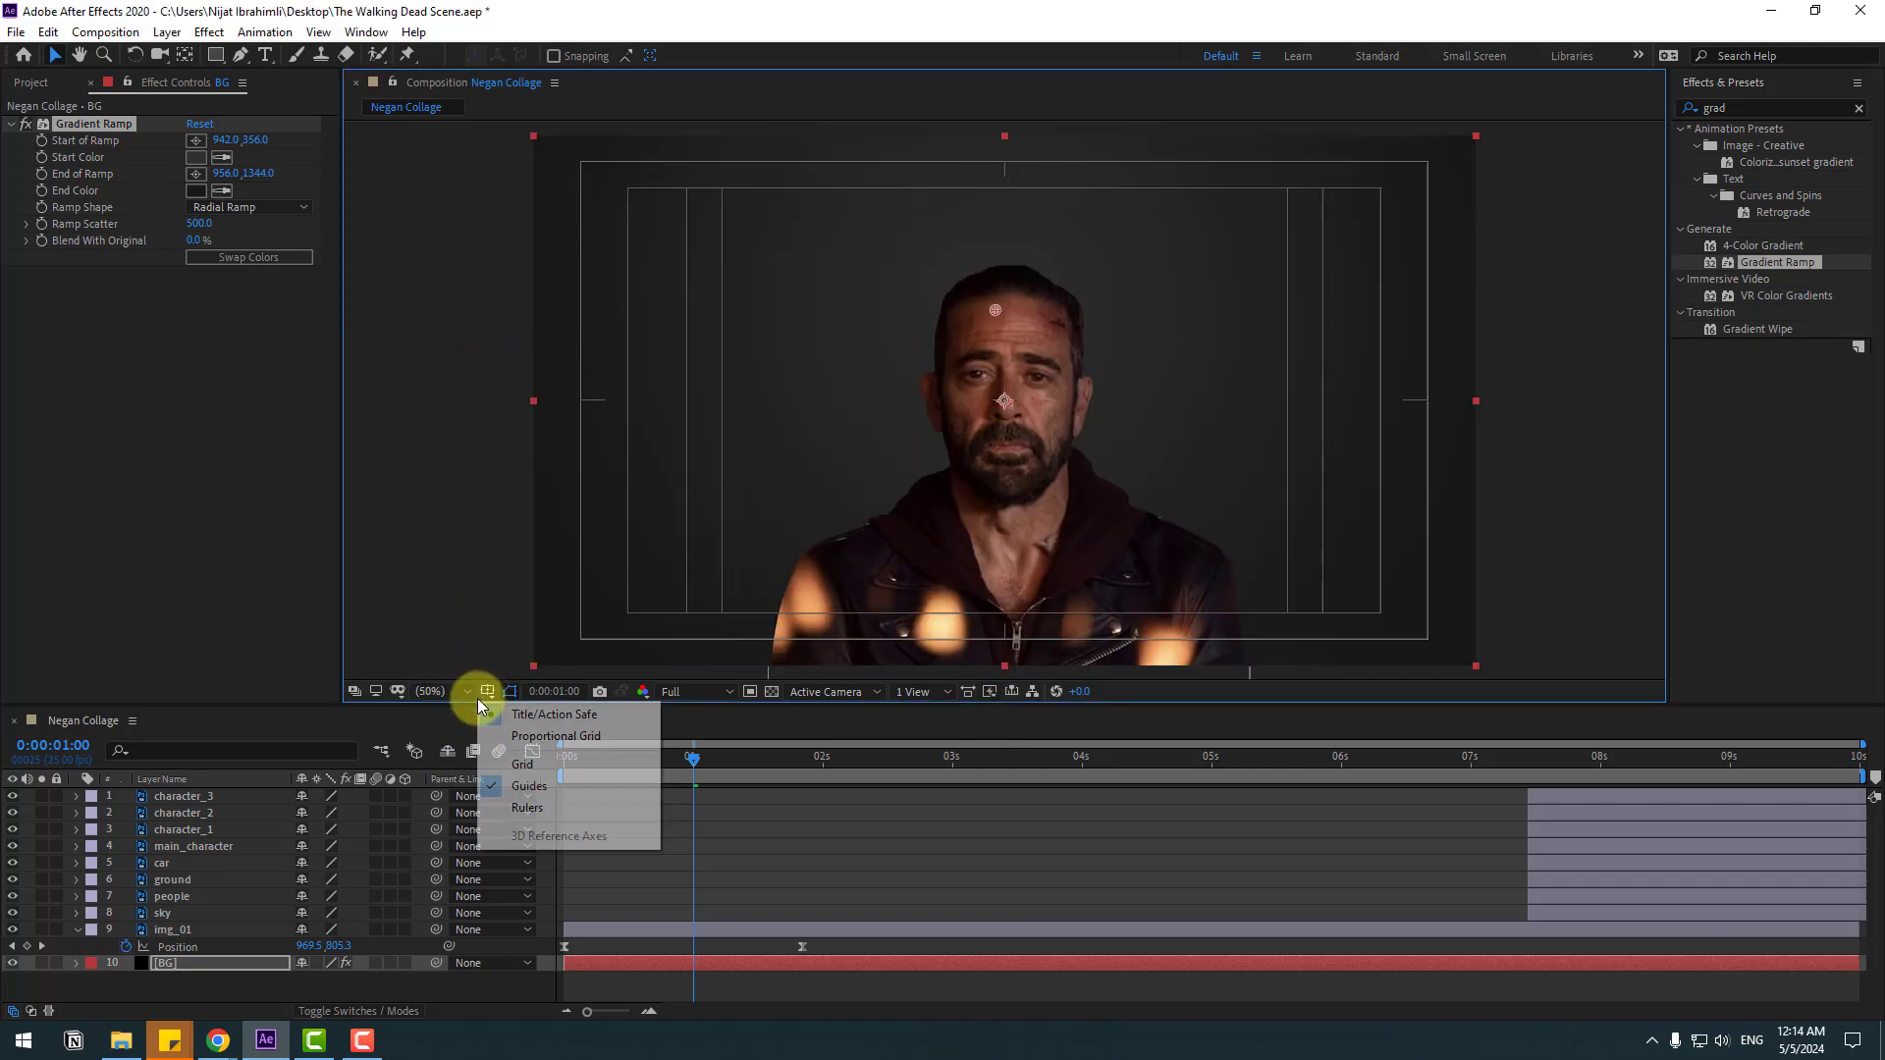
{"action": "left_click", "coordinate": [535, 721]}
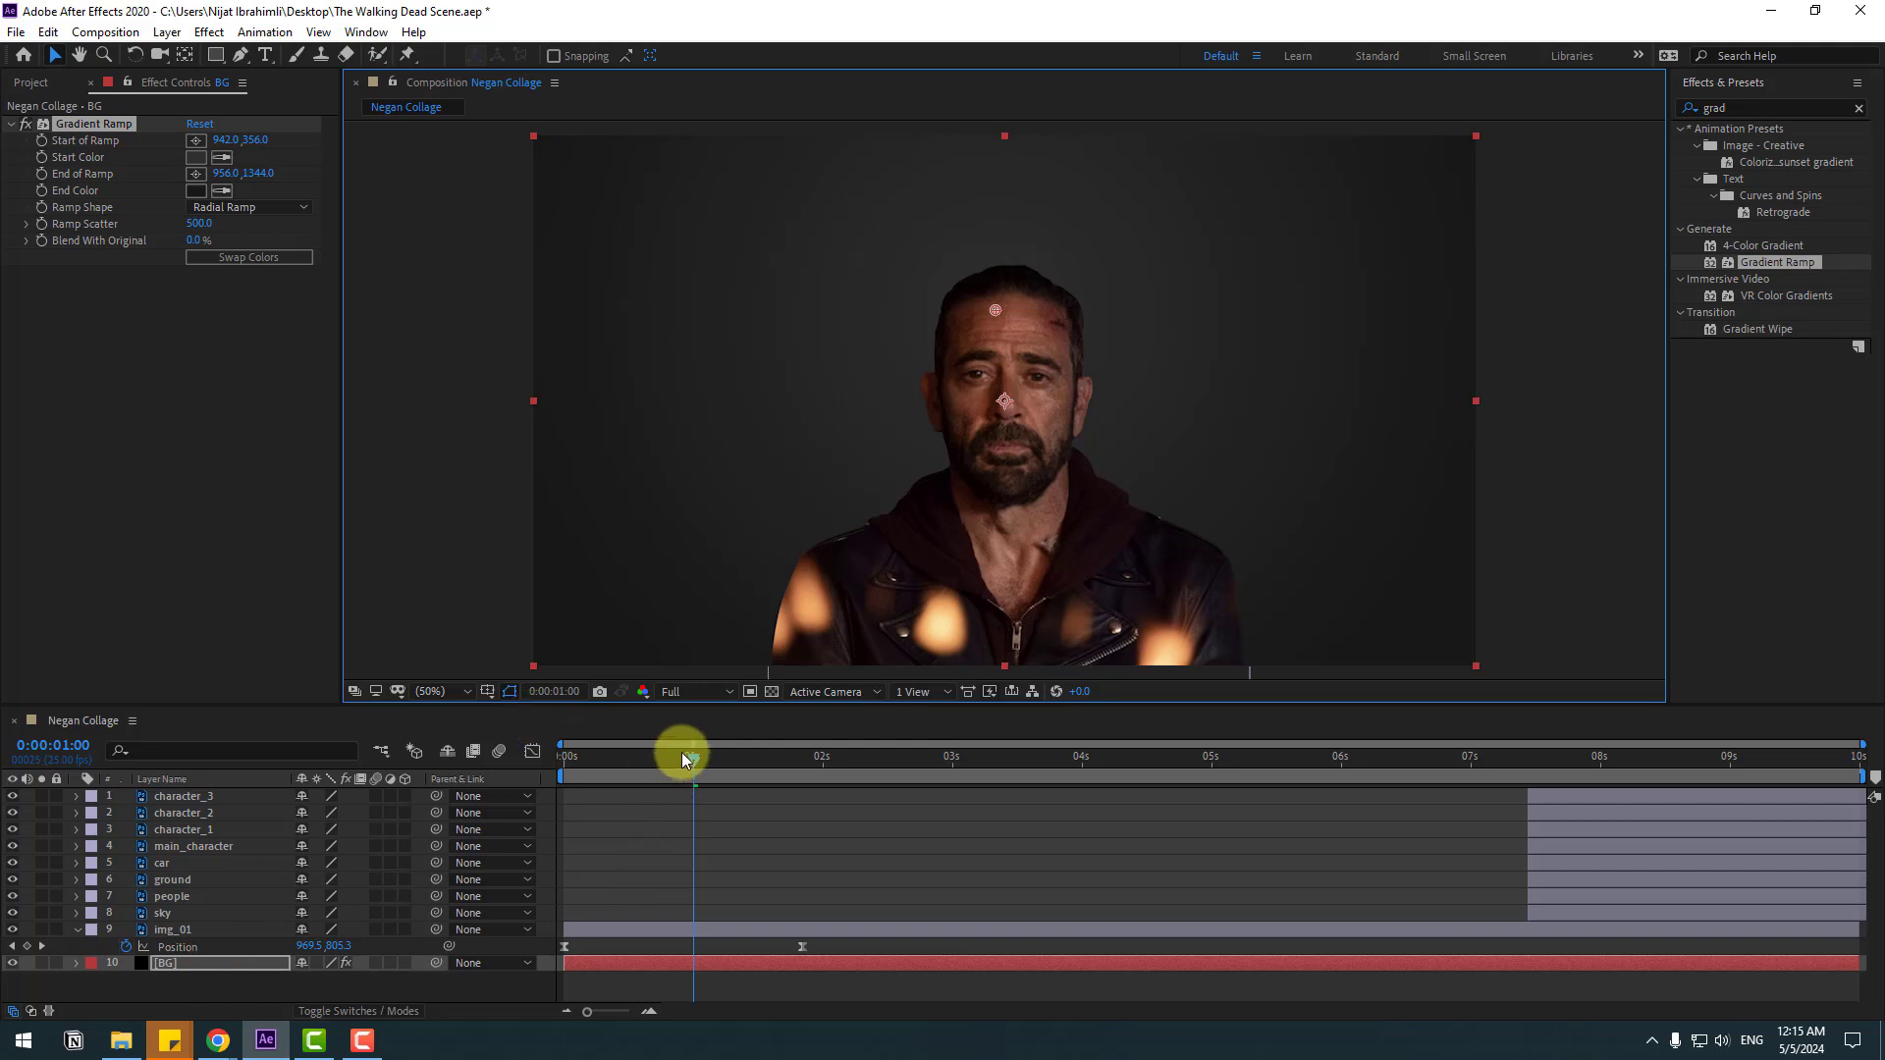
- Return the playhead to the composition's start, duplicate the BG layer and rename the upper copy grid
{"action": "left_click_drag", "start_coordinate": [684, 759], "coordinate": [828, 758]}
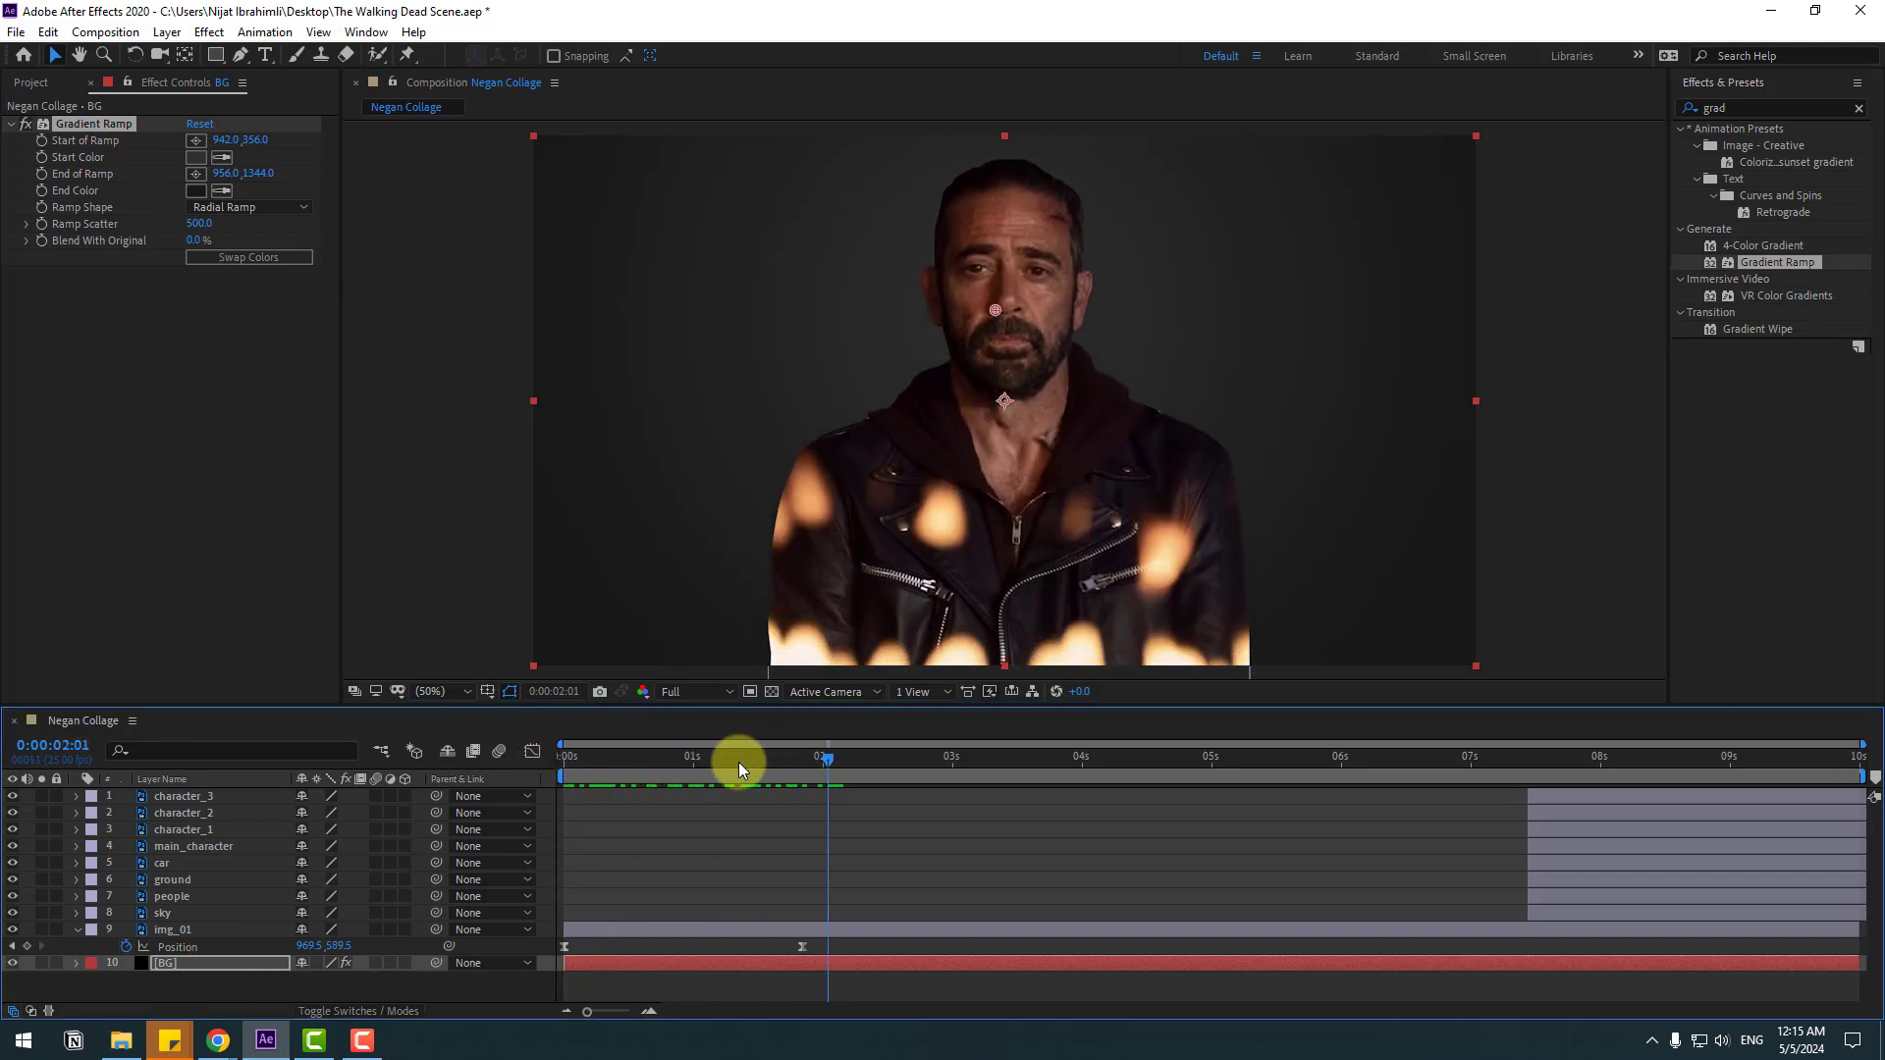
{"action": "key", "text": "Home"}
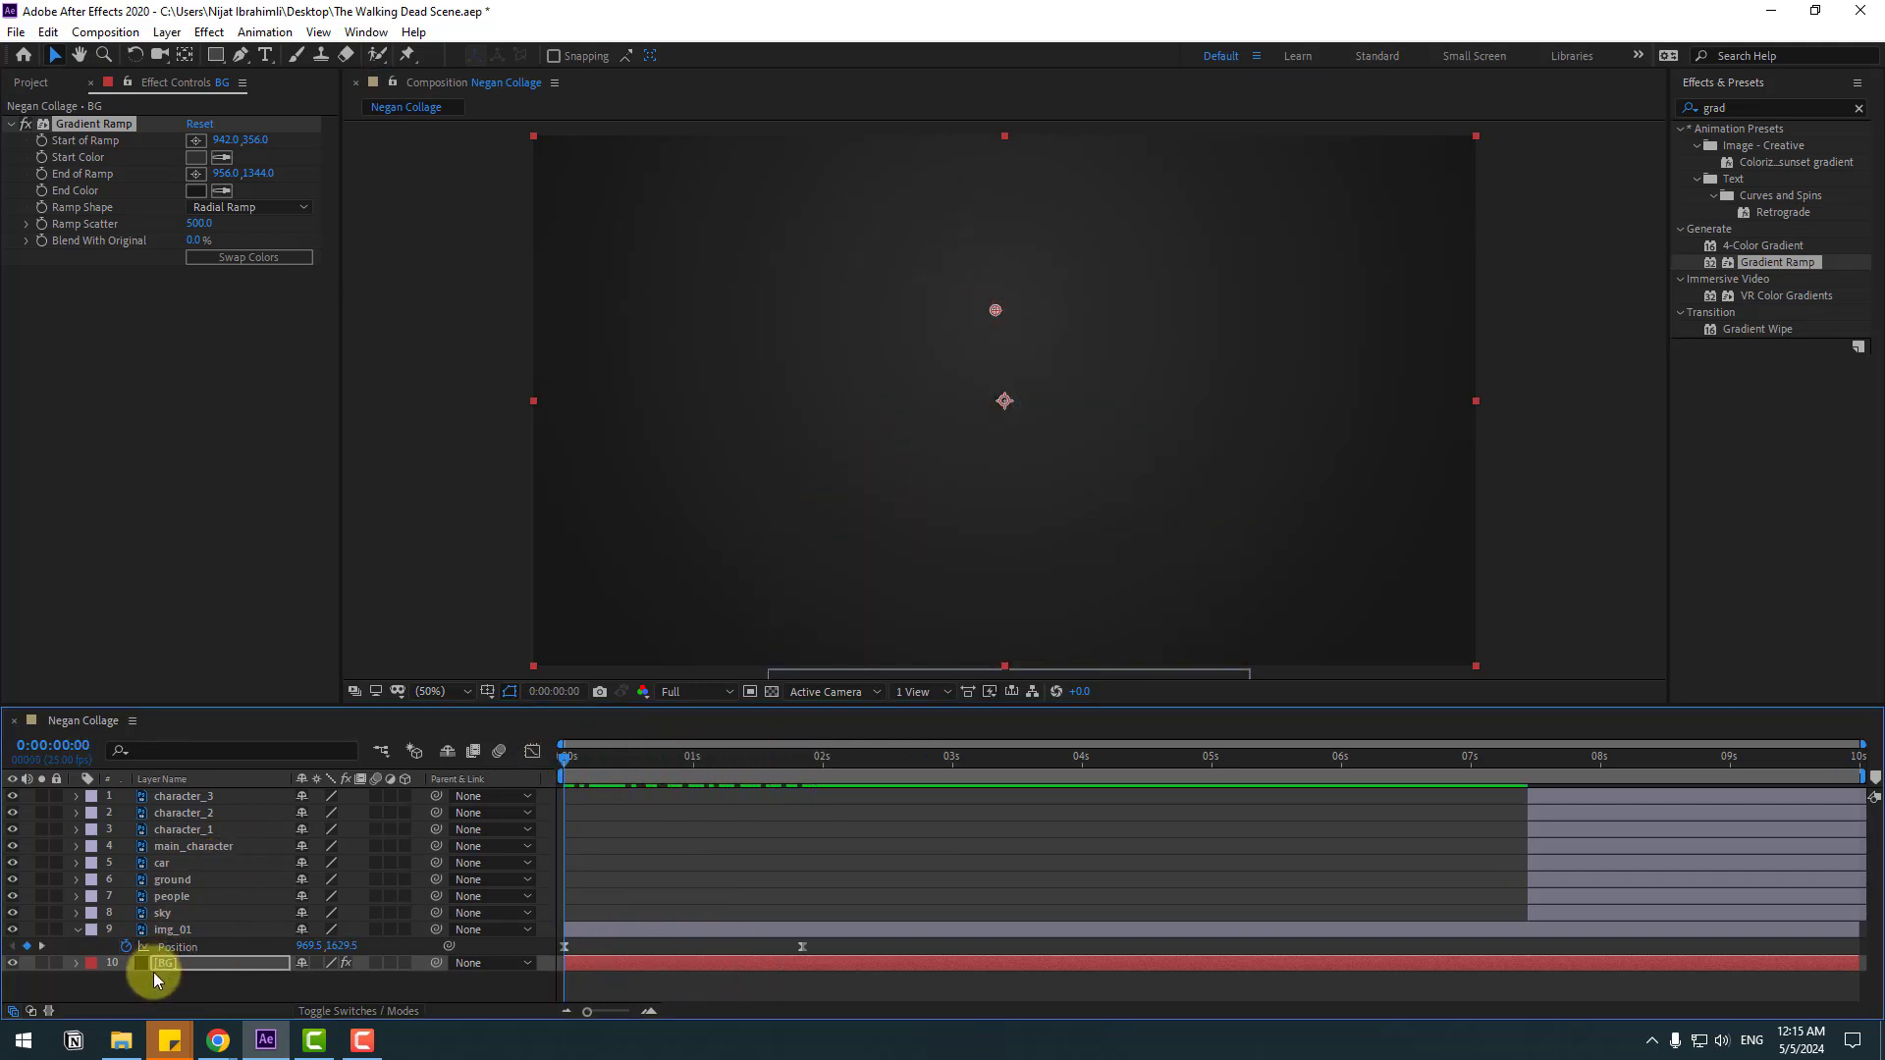
{"action": "left_click", "coordinate": [159, 968]}
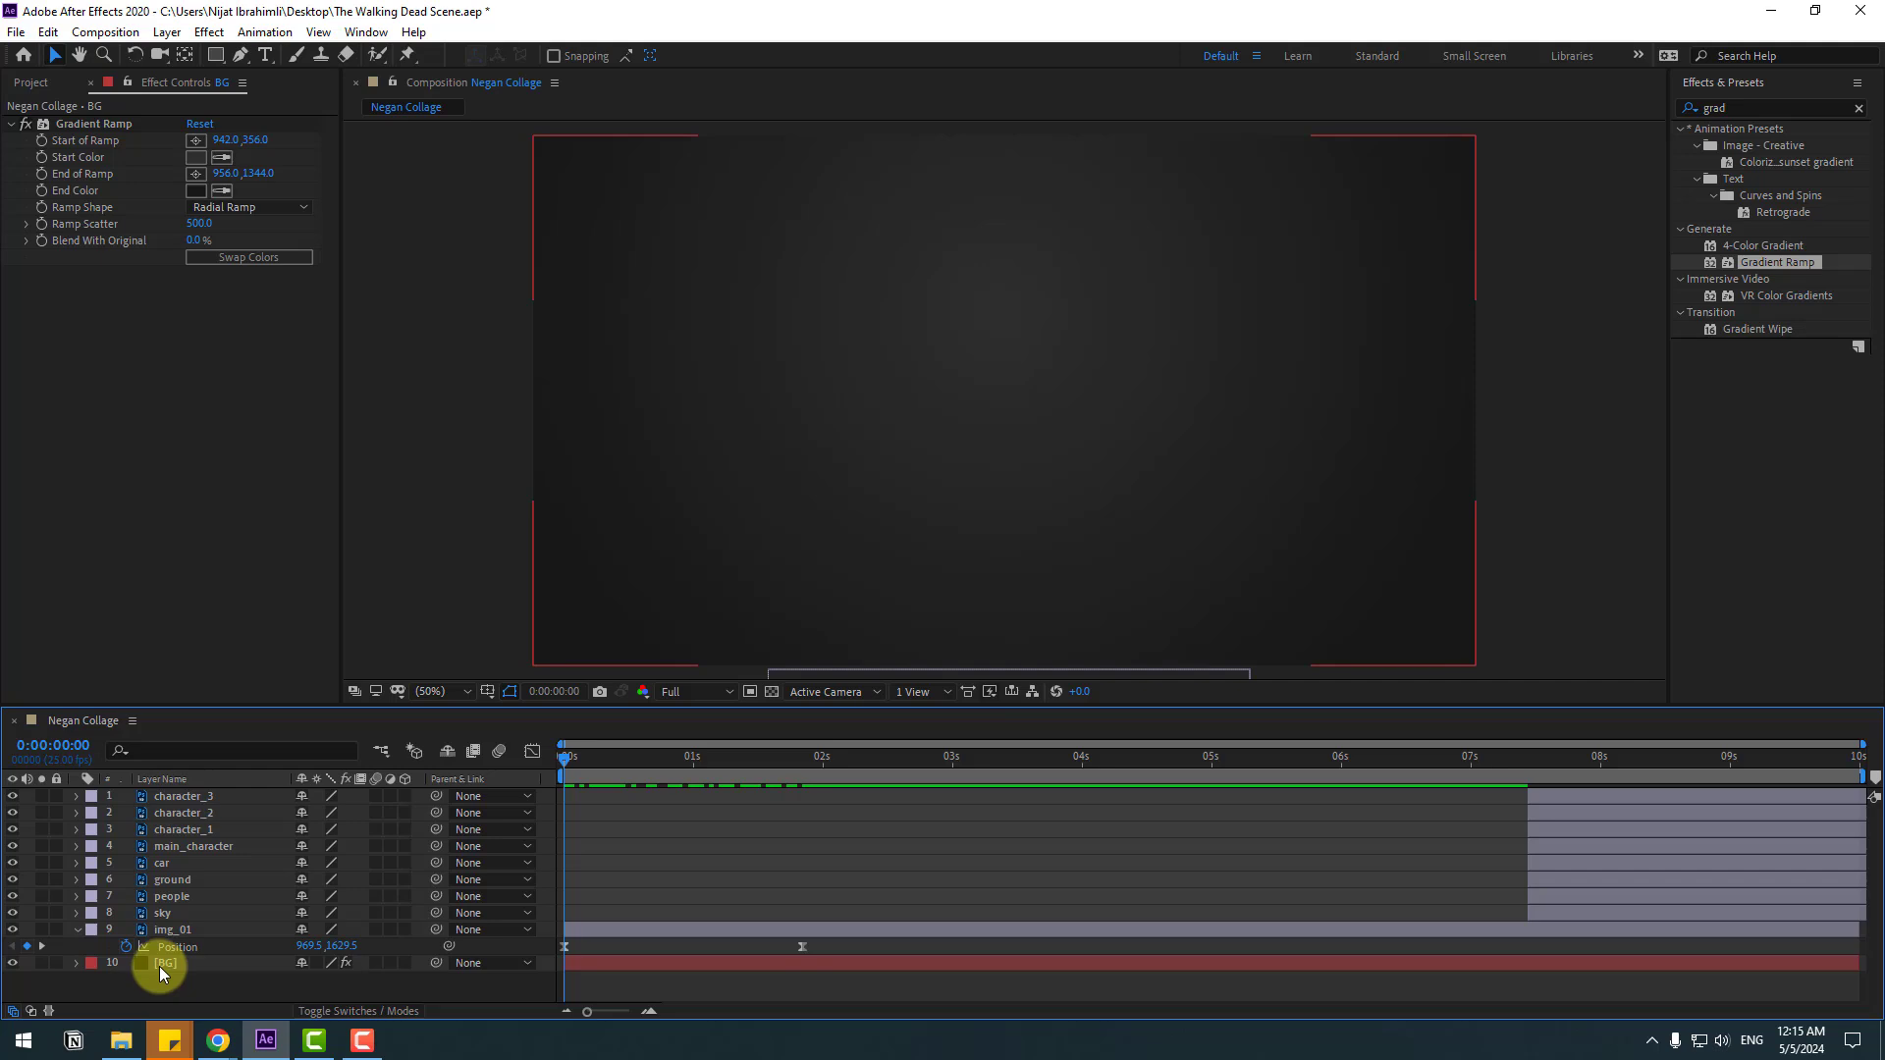
{"action": "left_click", "coordinate": [159, 966]}
{"action": "key", "text": "ctrl+d"}
{"action": "key", "text": "Return"}
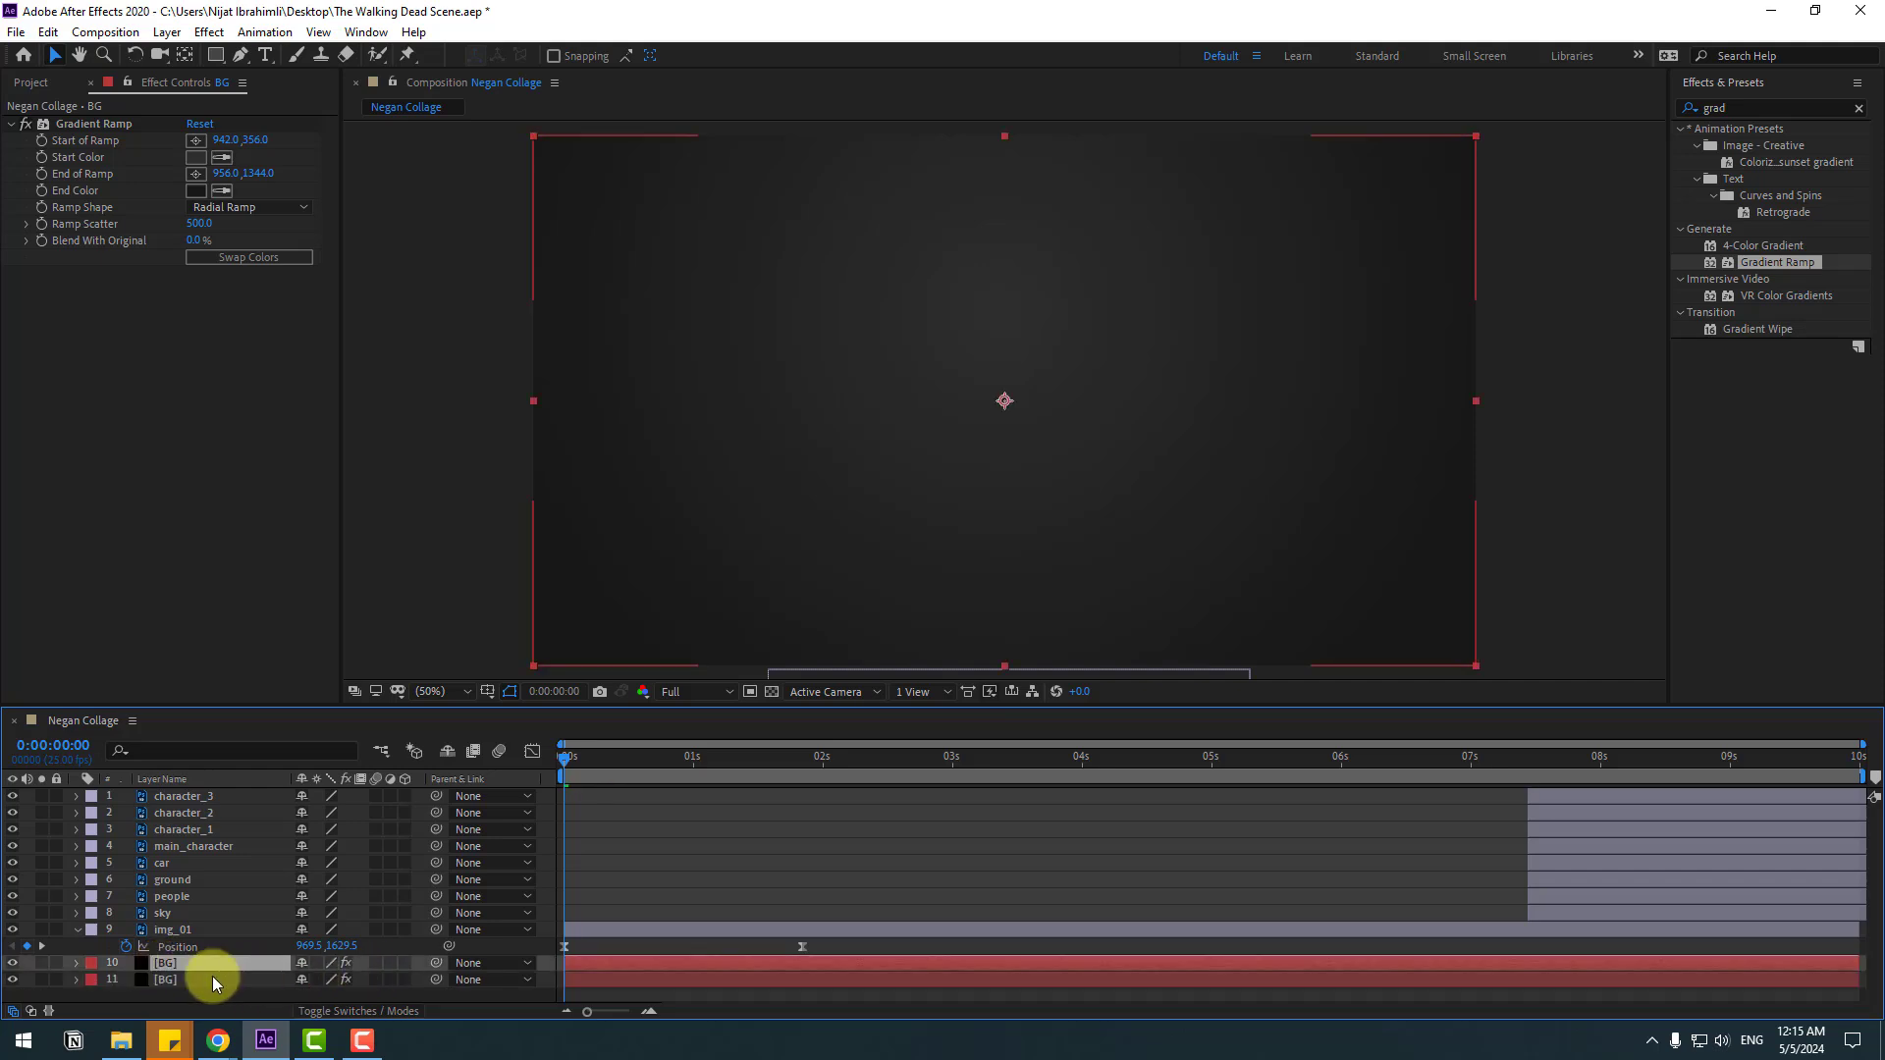
{"action": "type", "text": "grid"}
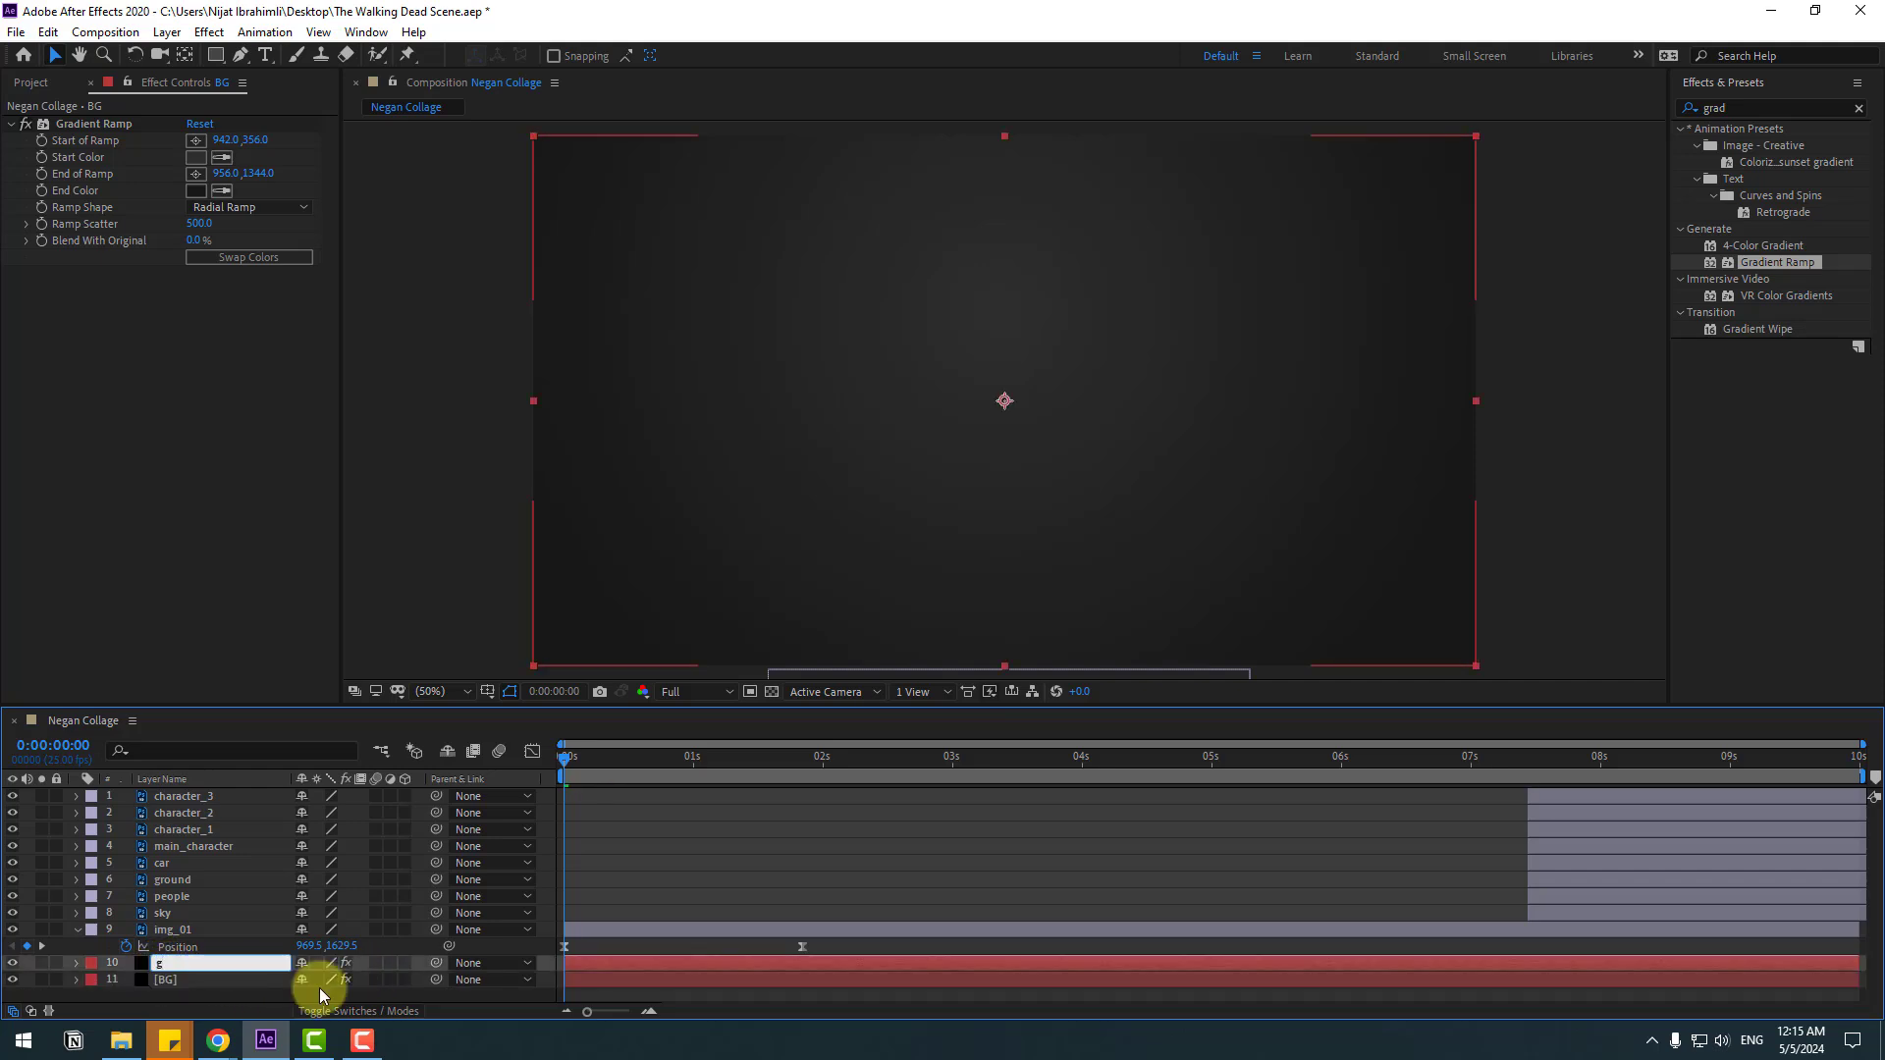
{"action": "key", "text": "Return"}
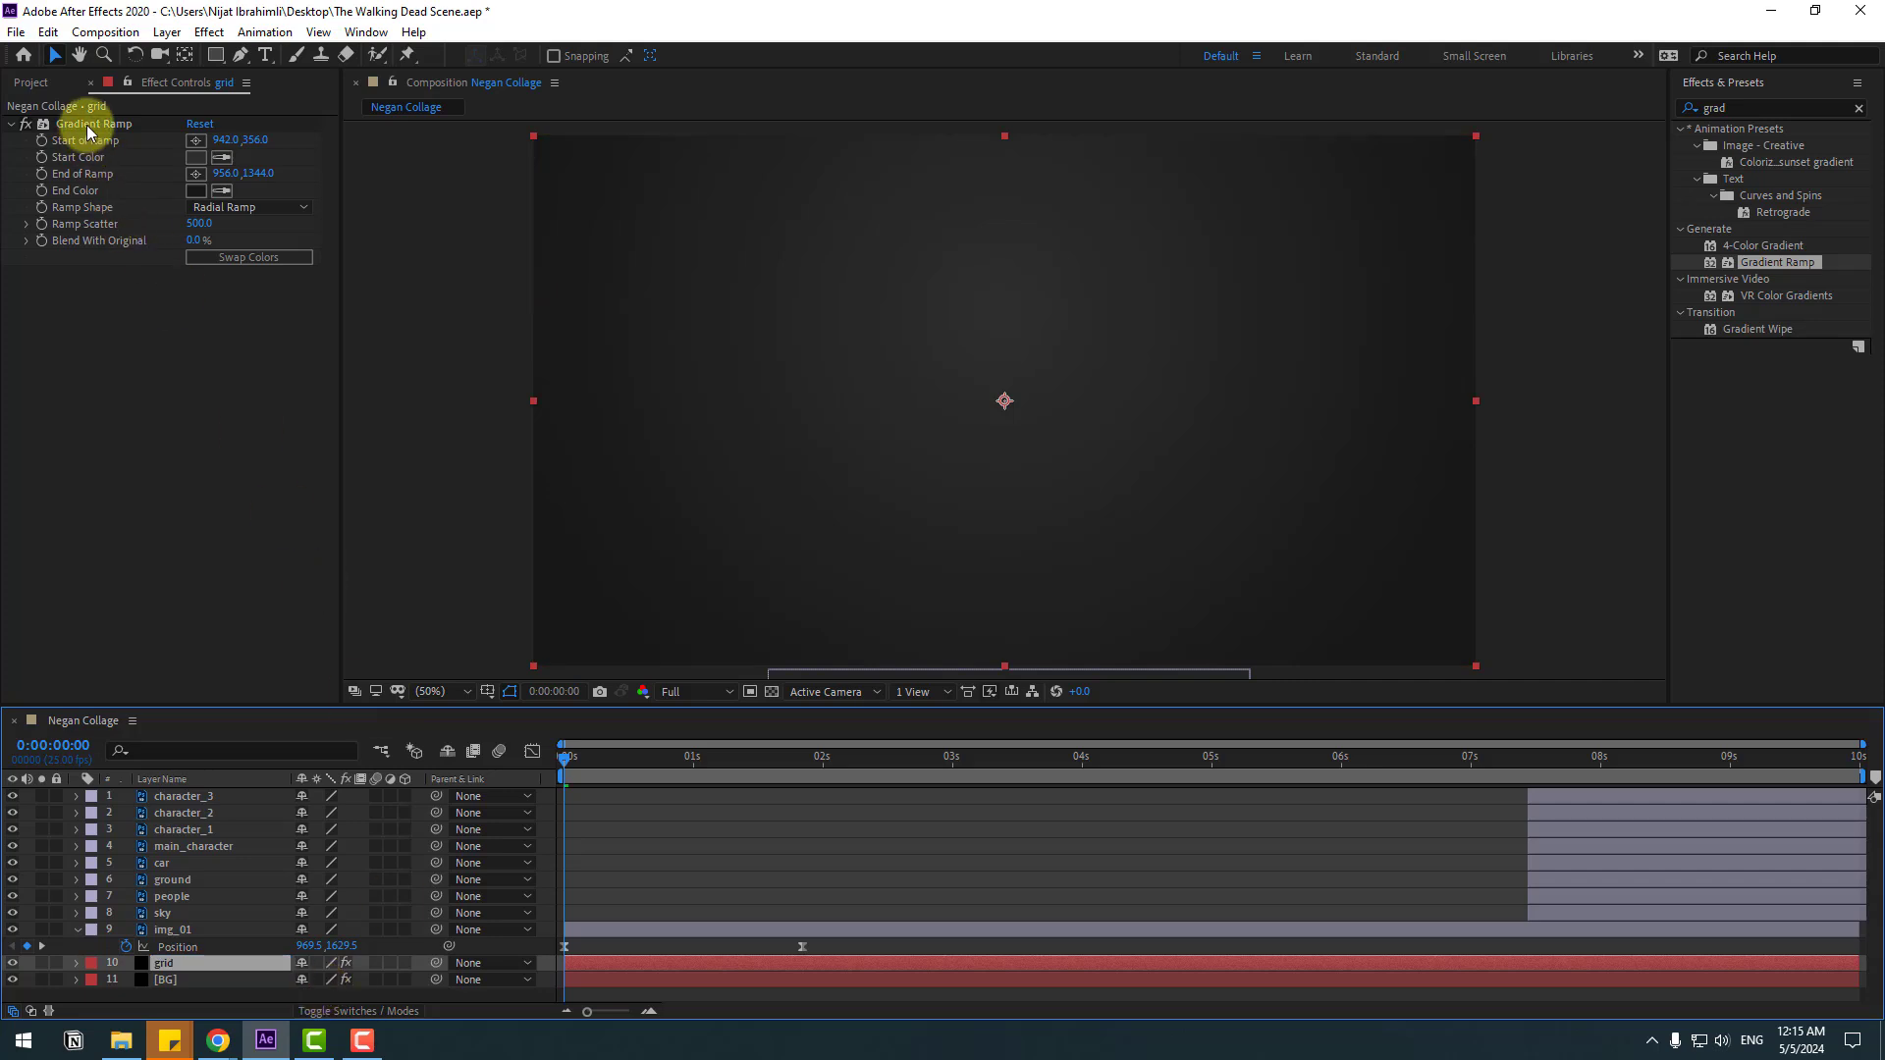
- Remove the Gradient Ramp from the grid layer and apply the Grid effect in its place
{"action": "left_click", "coordinate": [88, 126]}
{"action": "key", "text": "Delete"}
{"action": "left_click", "coordinate": [1722, 108]}
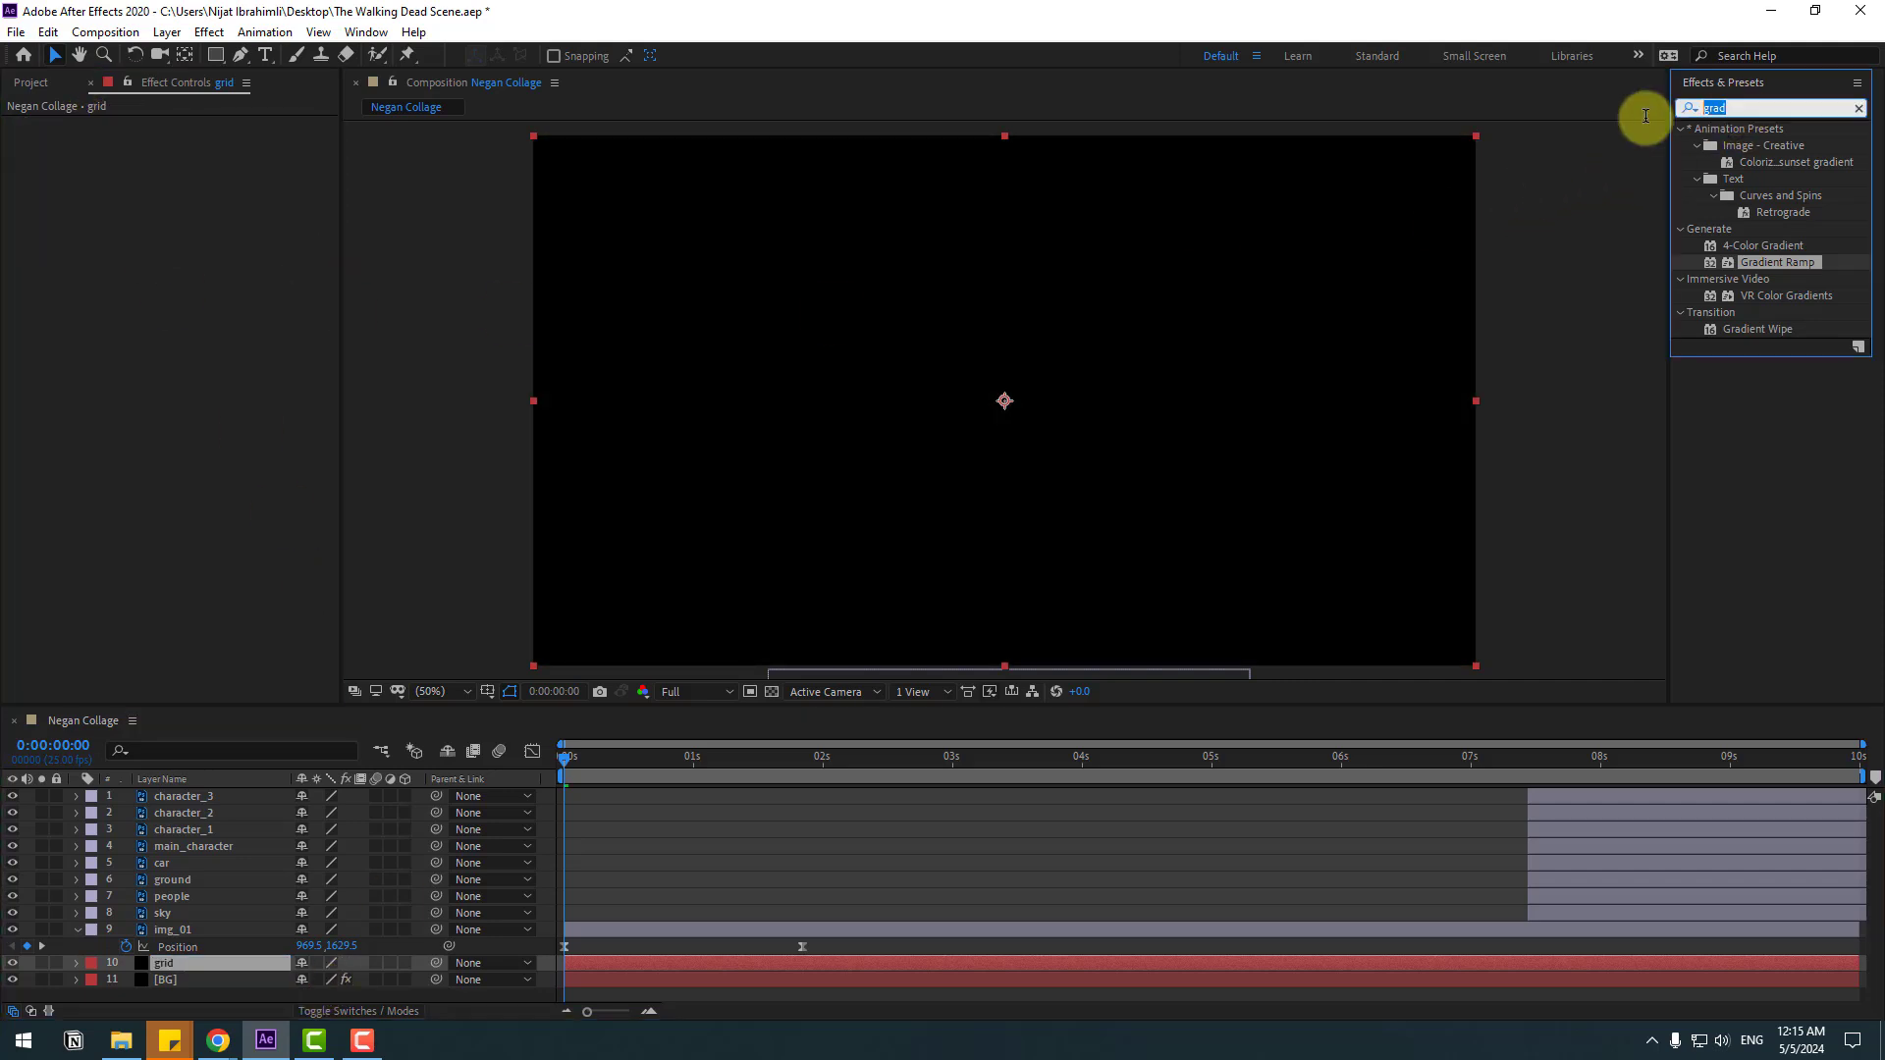
{"action": "type", "text": "grid"}
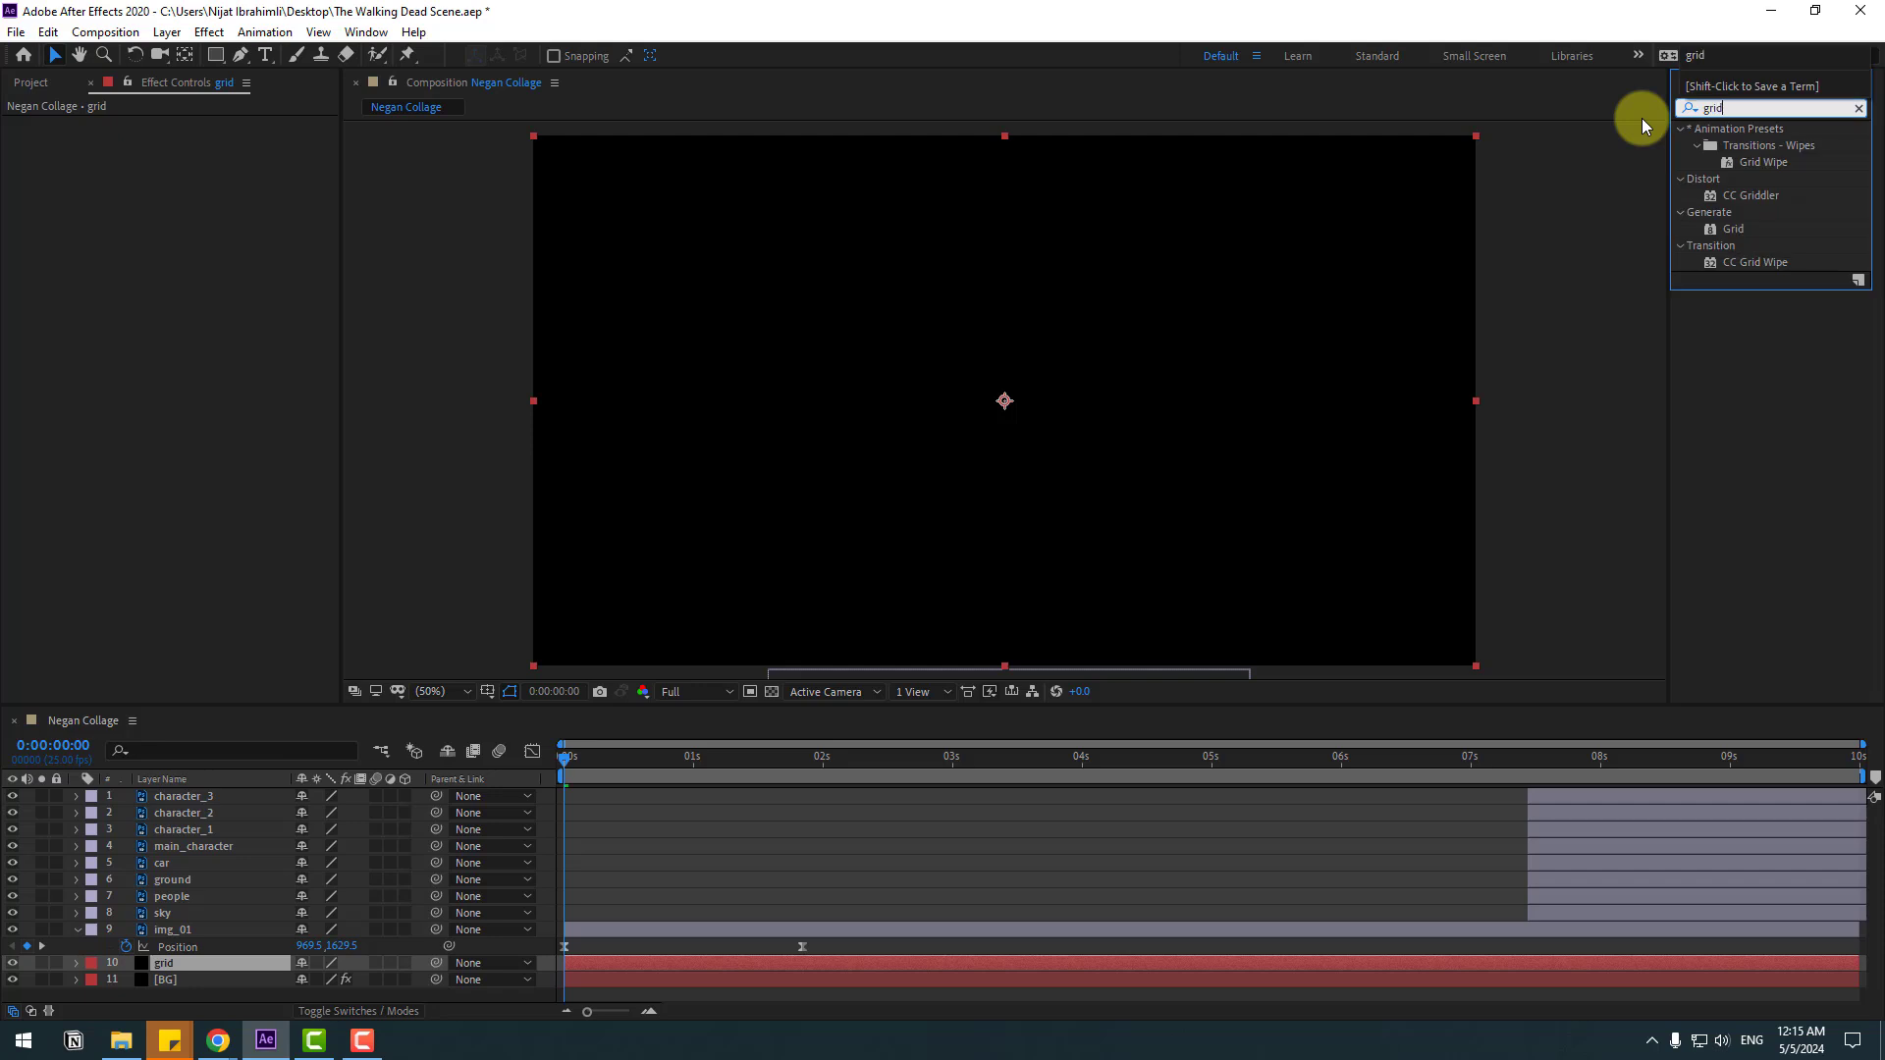
{"action": "left_click_drag", "start_coordinate": [1729, 230], "coordinate": [168, 962]}
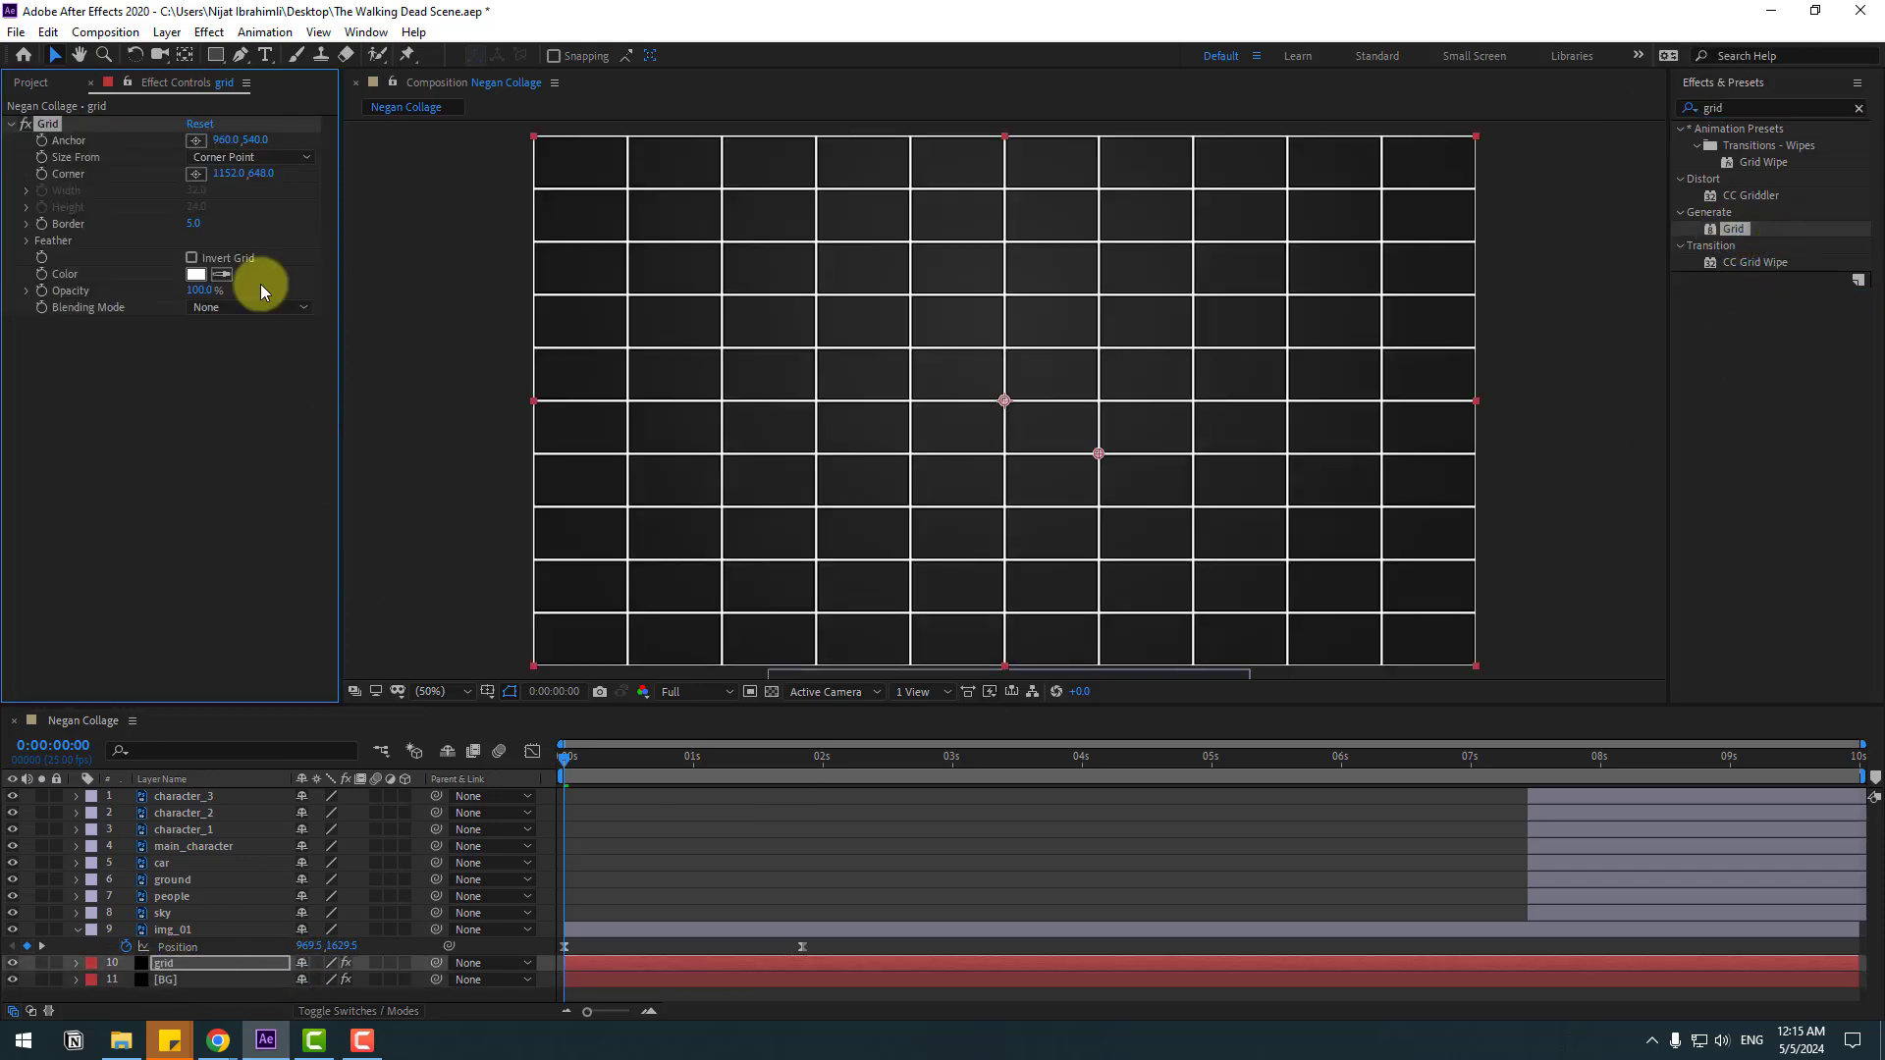
- Lower the Grid effect's opacity to 7%
{"action": "left_click_drag", "start_coordinate": [199, 290], "coordinate": [108, 302]}
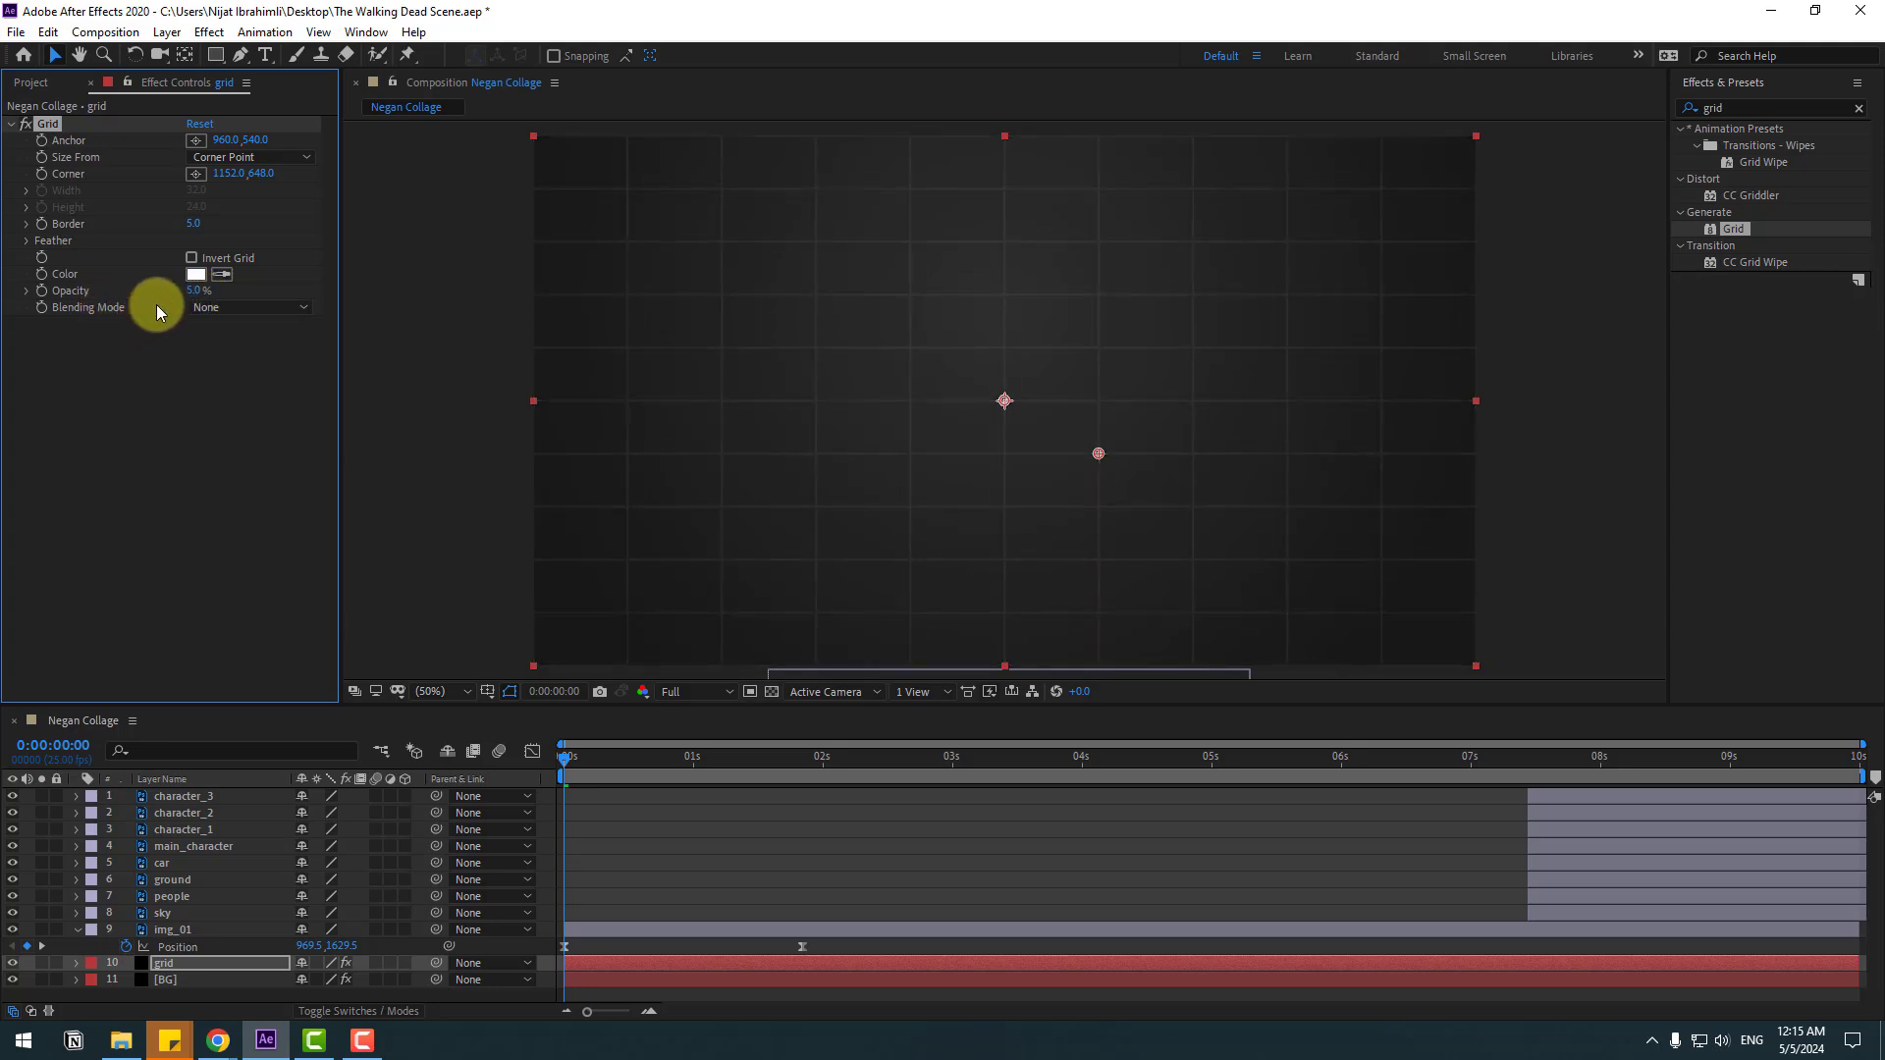
{"action": "left_click", "coordinate": [193, 292]}
{"action": "type", "text": "7"}
{"action": "key", "text": "Return"}
- Size the Grid effect by Width Slider and set its width to 93
{"action": "left_click", "coordinate": [218, 159]}
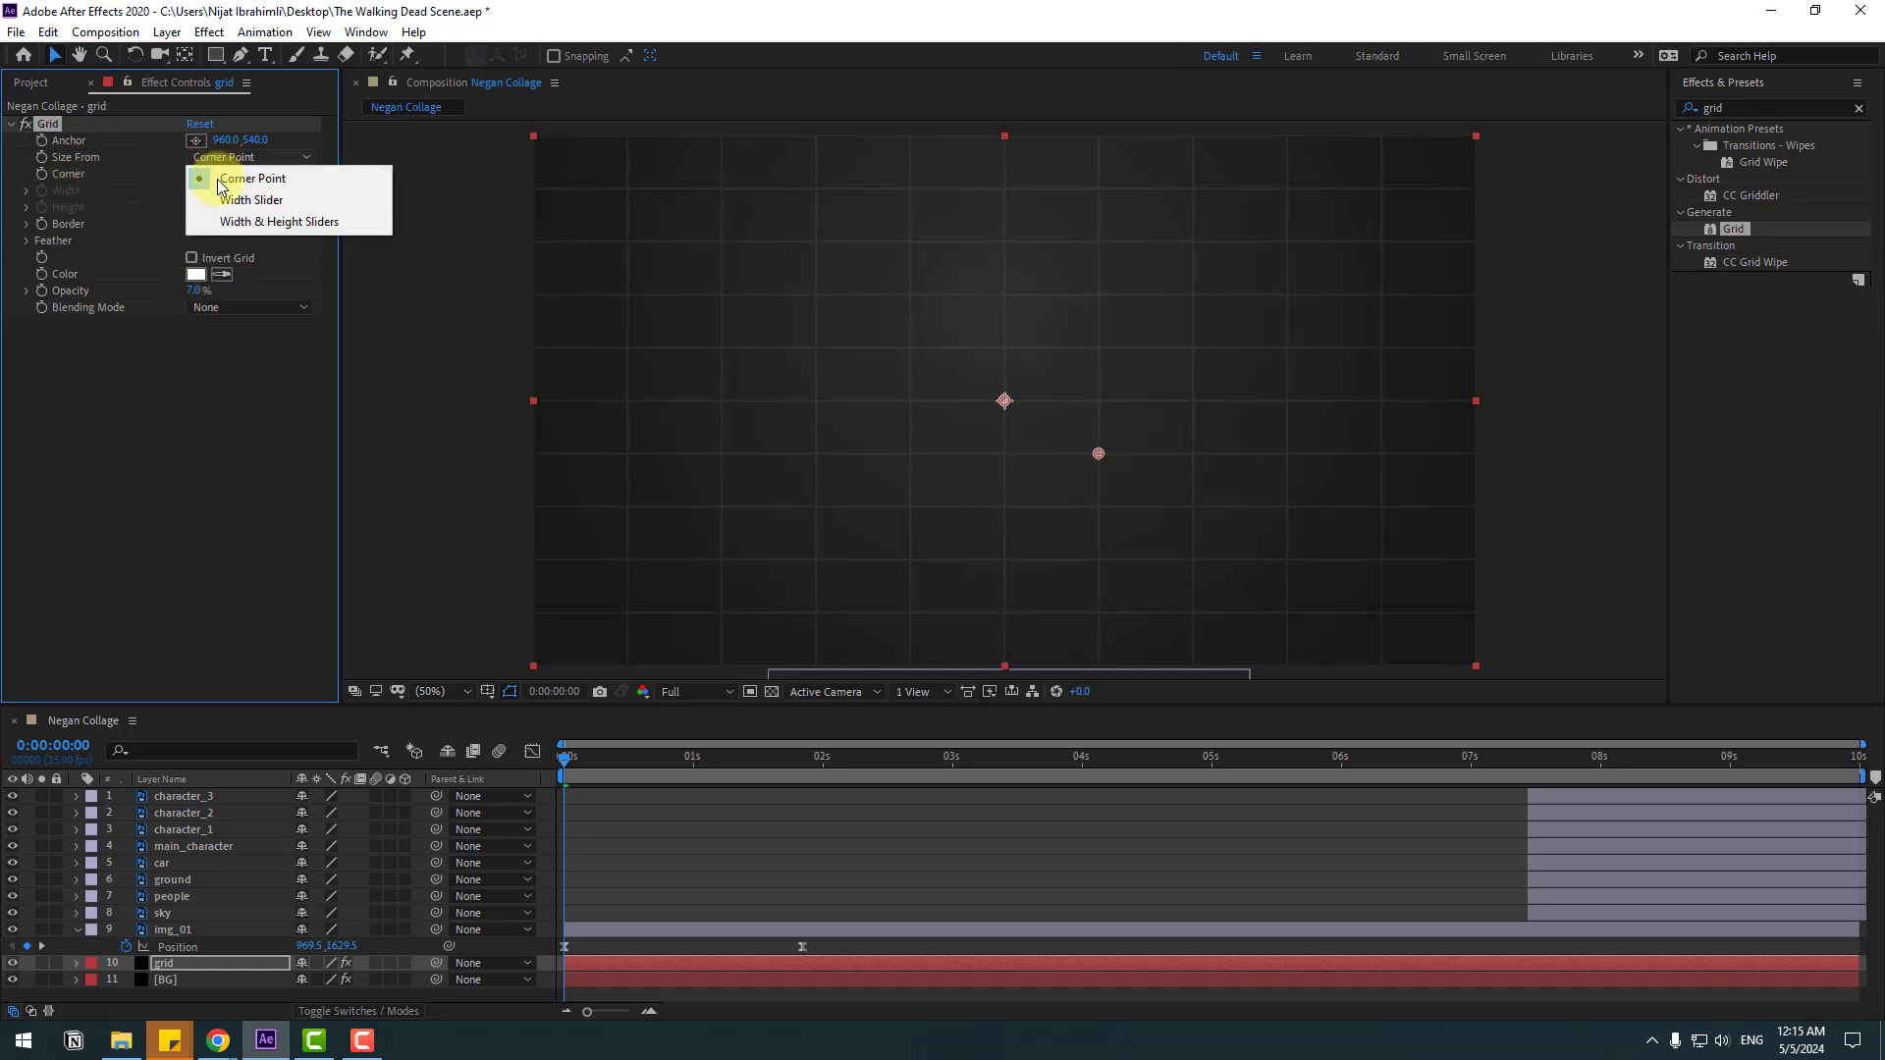
{"action": "left_click", "coordinate": [258, 200]}
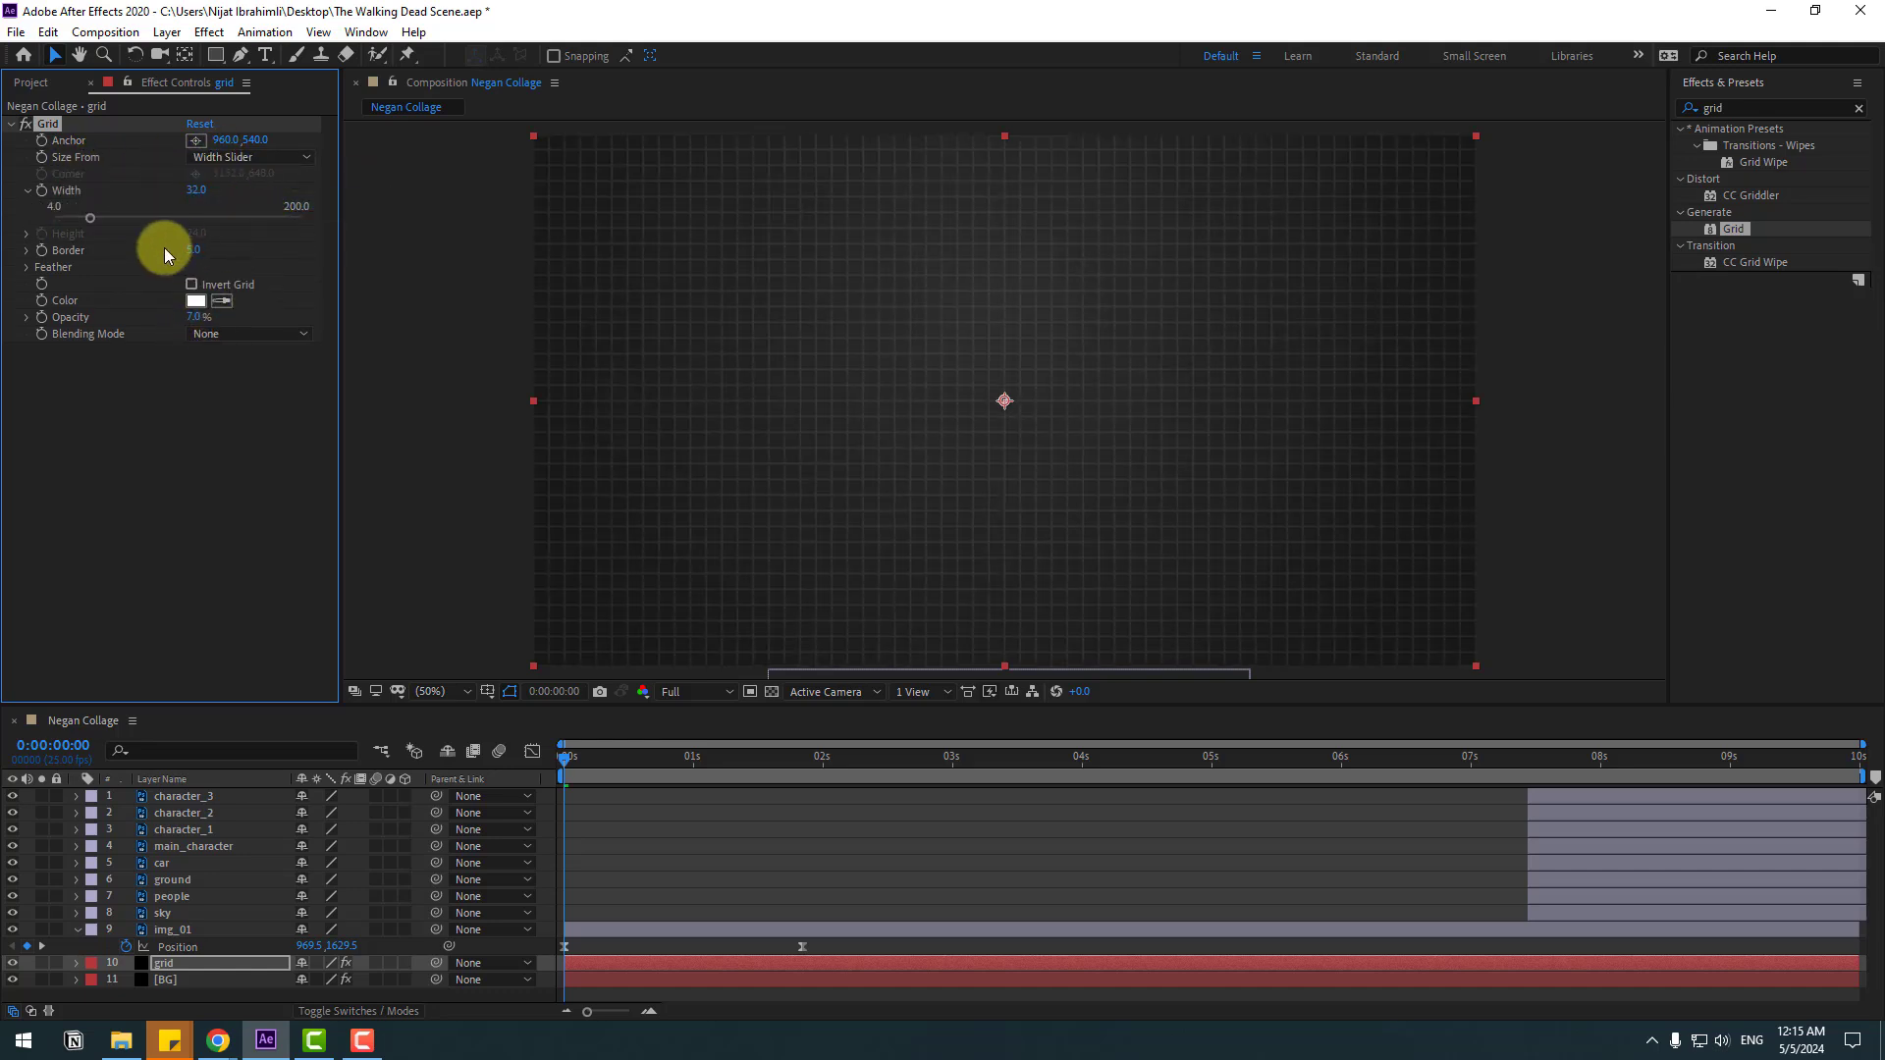
{"action": "left_click_drag", "start_coordinate": [88, 223], "coordinate": [166, 218]}
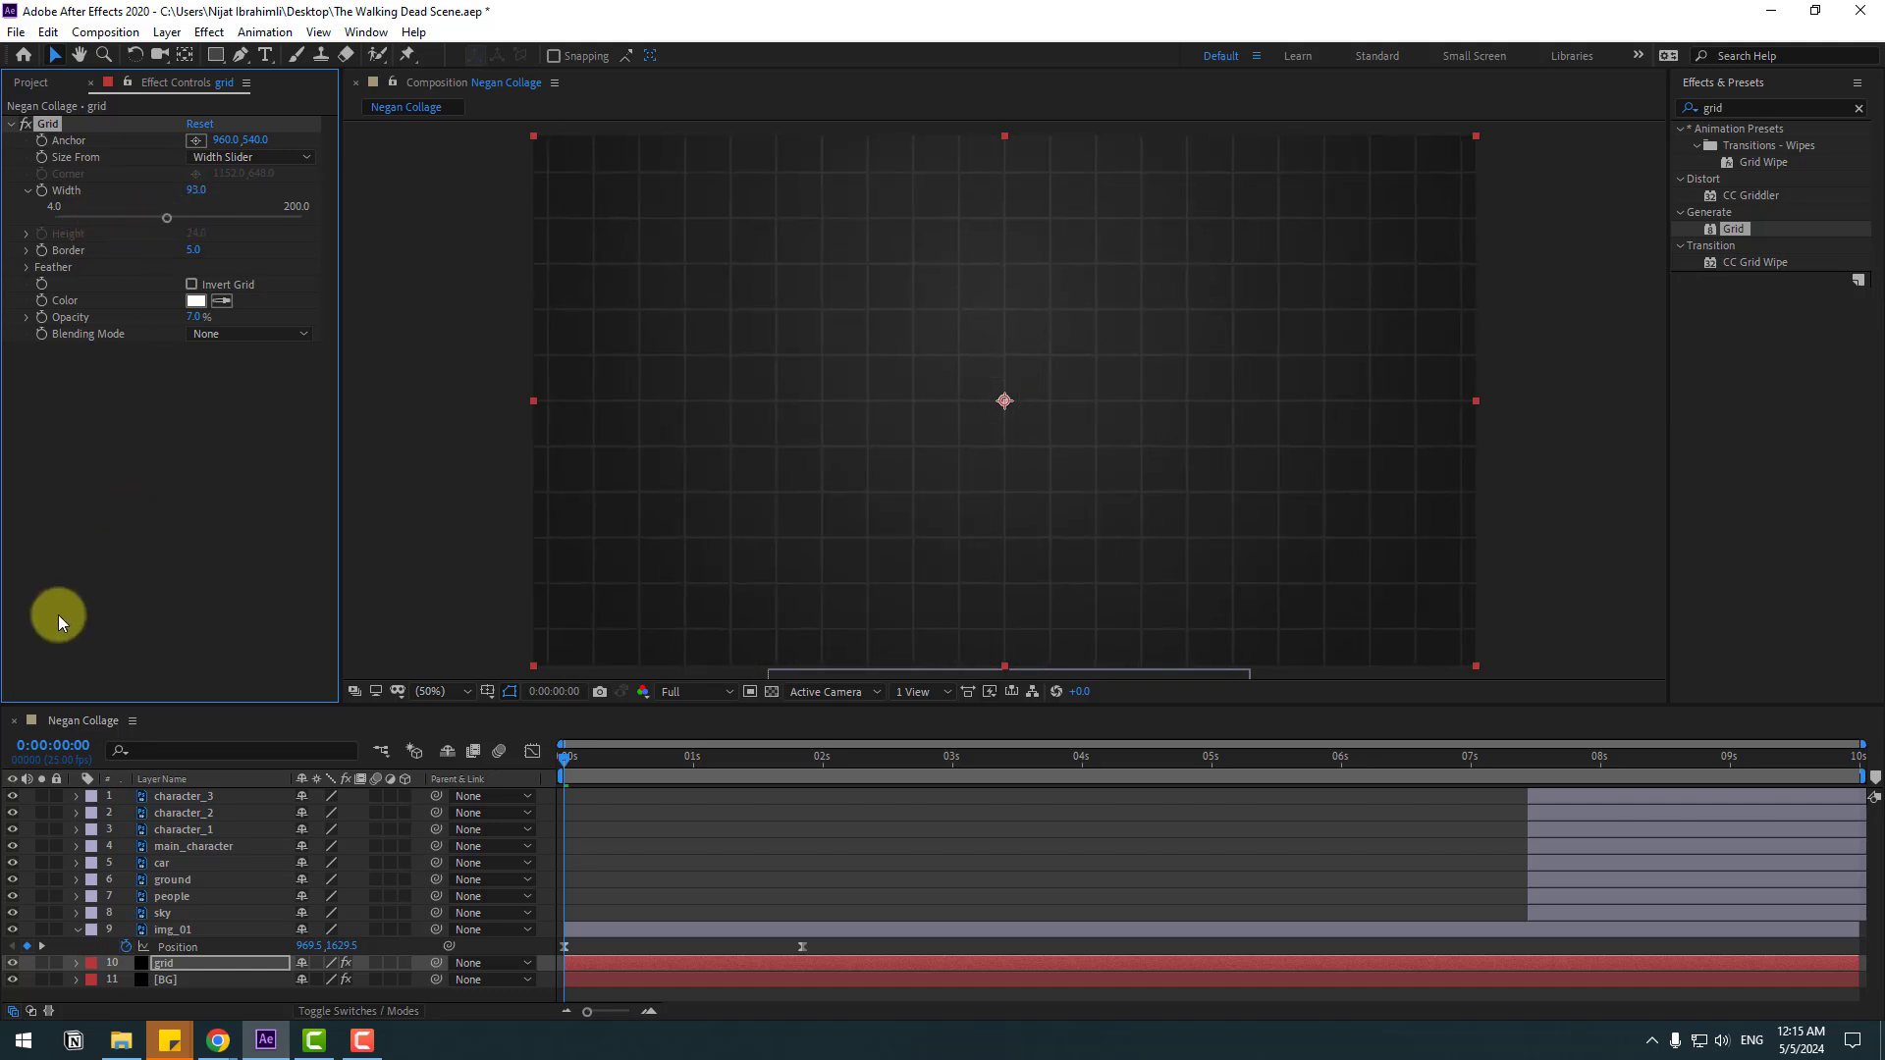
- Lock the grid and BG layers
{"action": "left_click_drag", "start_coordinate": [585, 754], "coordinate": [719, 762]}
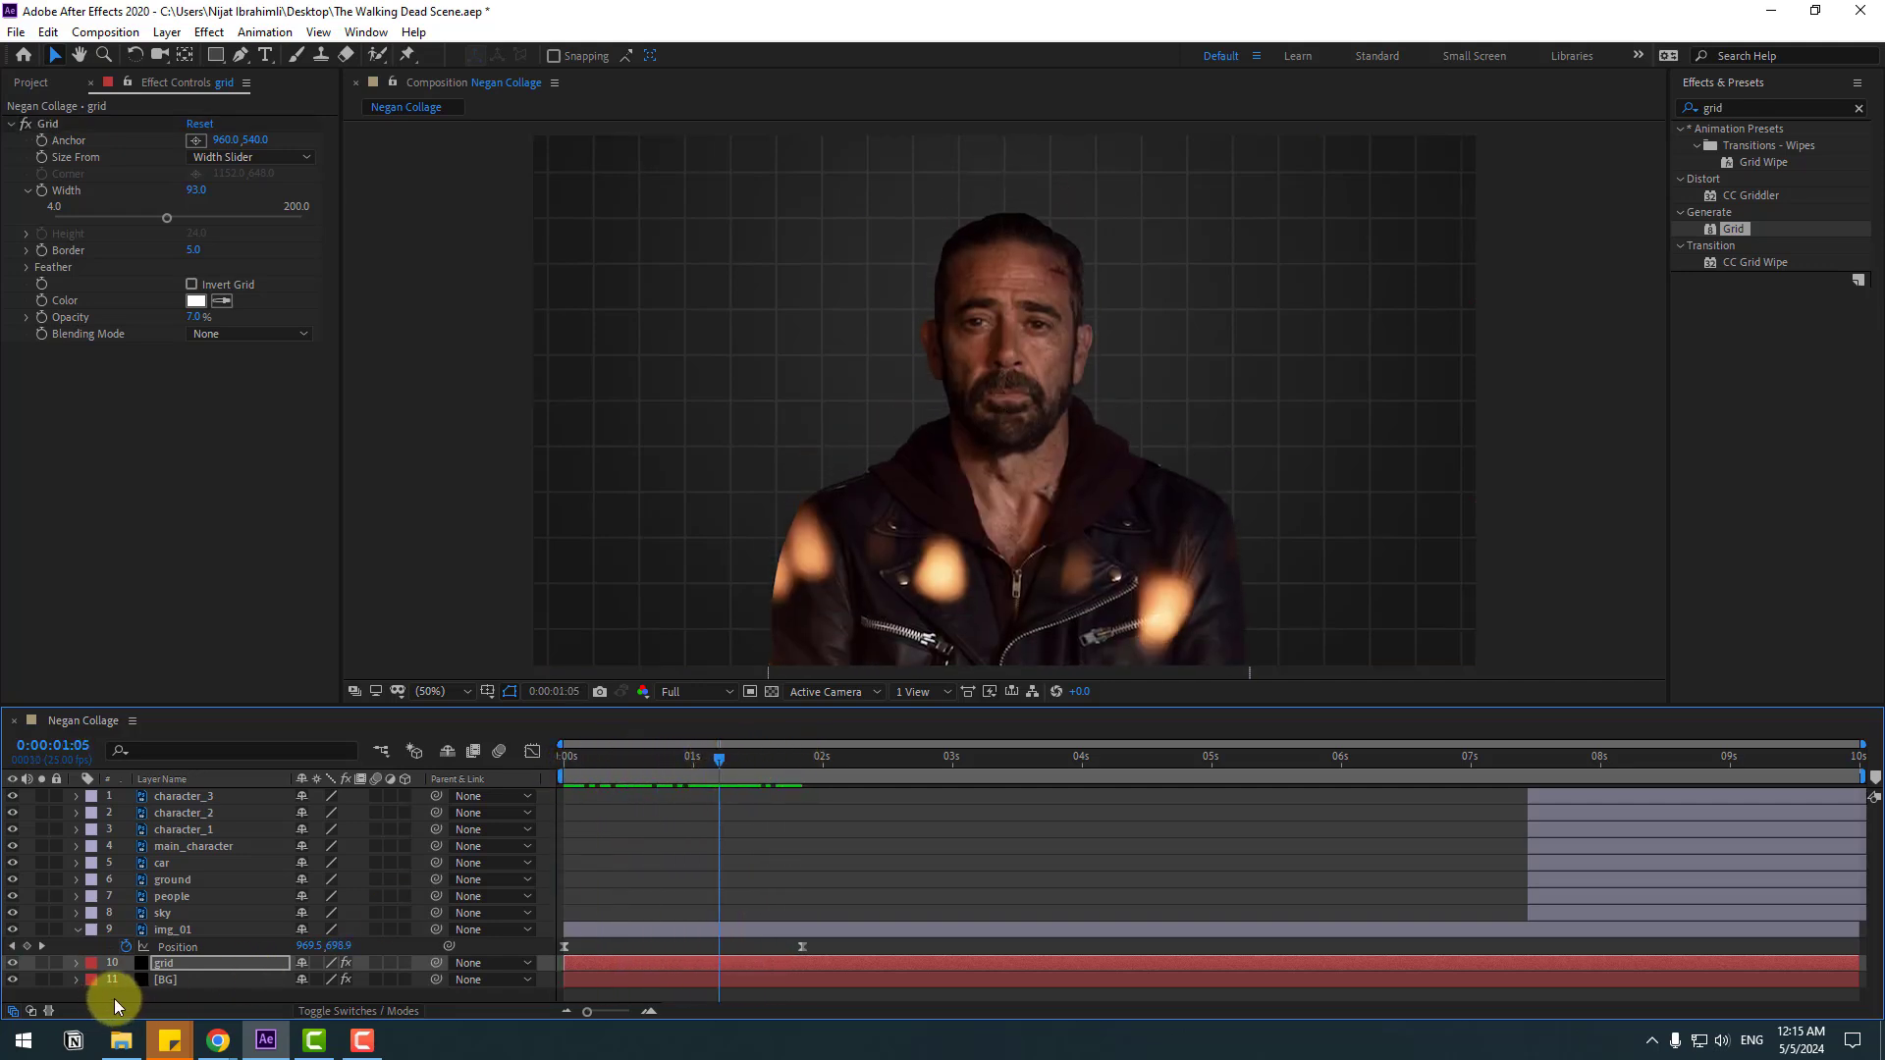
{"action": "left_click", "coordinate": [56, 964]}
{"action": "left_click", "coordinate": [56, 979]}
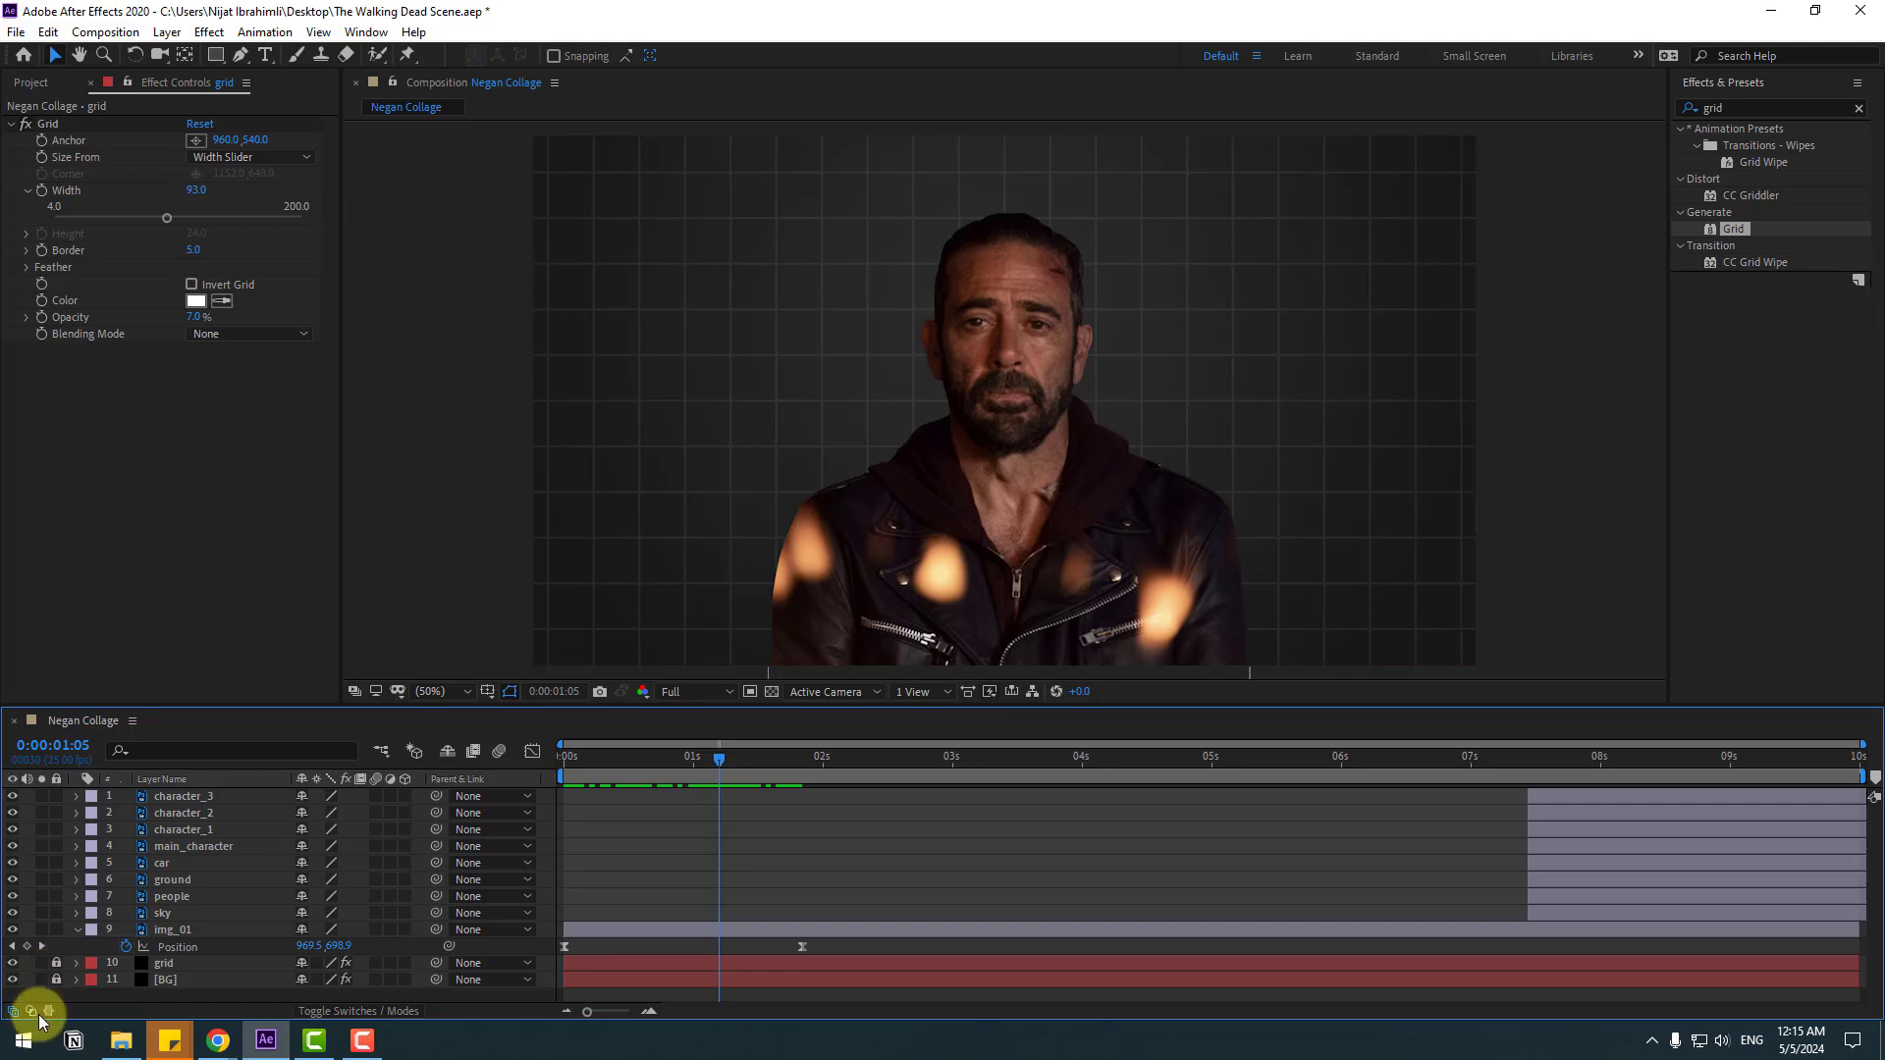
- Shift all layers from sky up to character_3 so that they start at 0:00:01:20
{"action": "left_click_drag", "start_coordinate": [669, 761], "coordinate": [797, 761]}
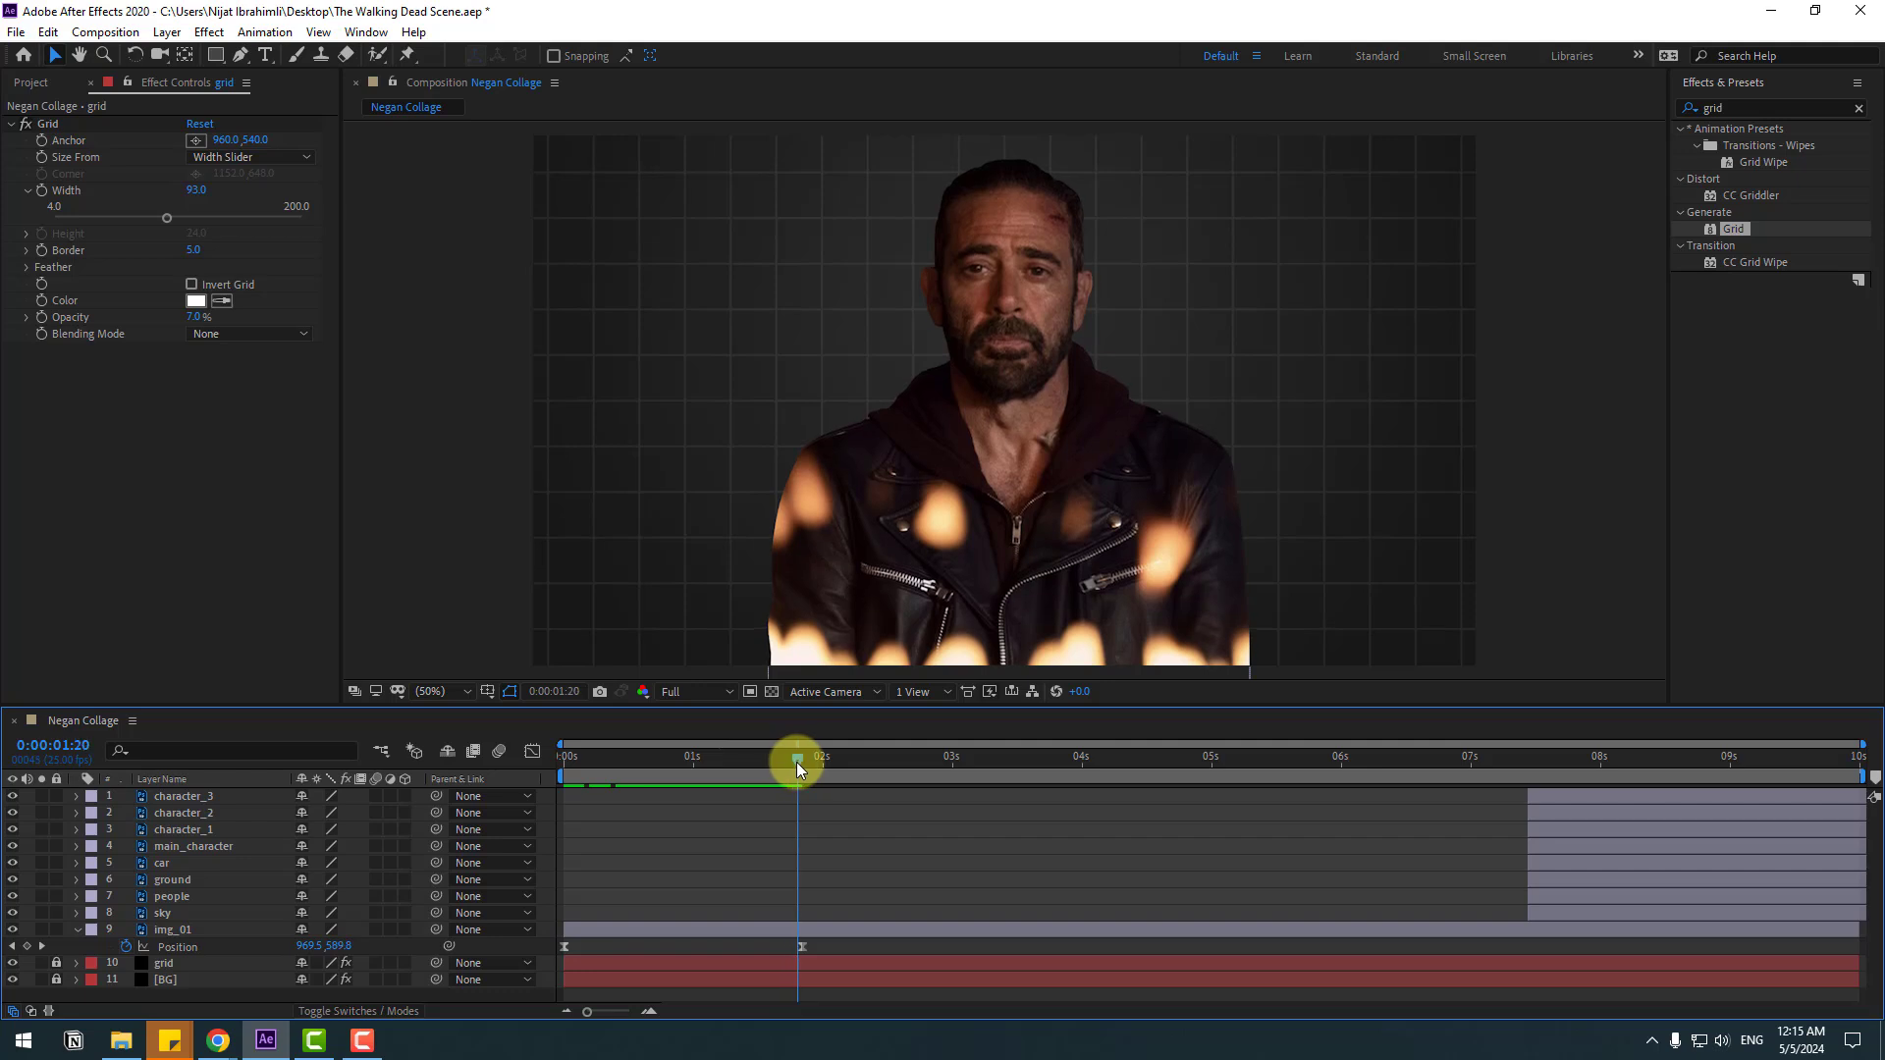
{"action": "left_click", "coordinate": [157, 913]}
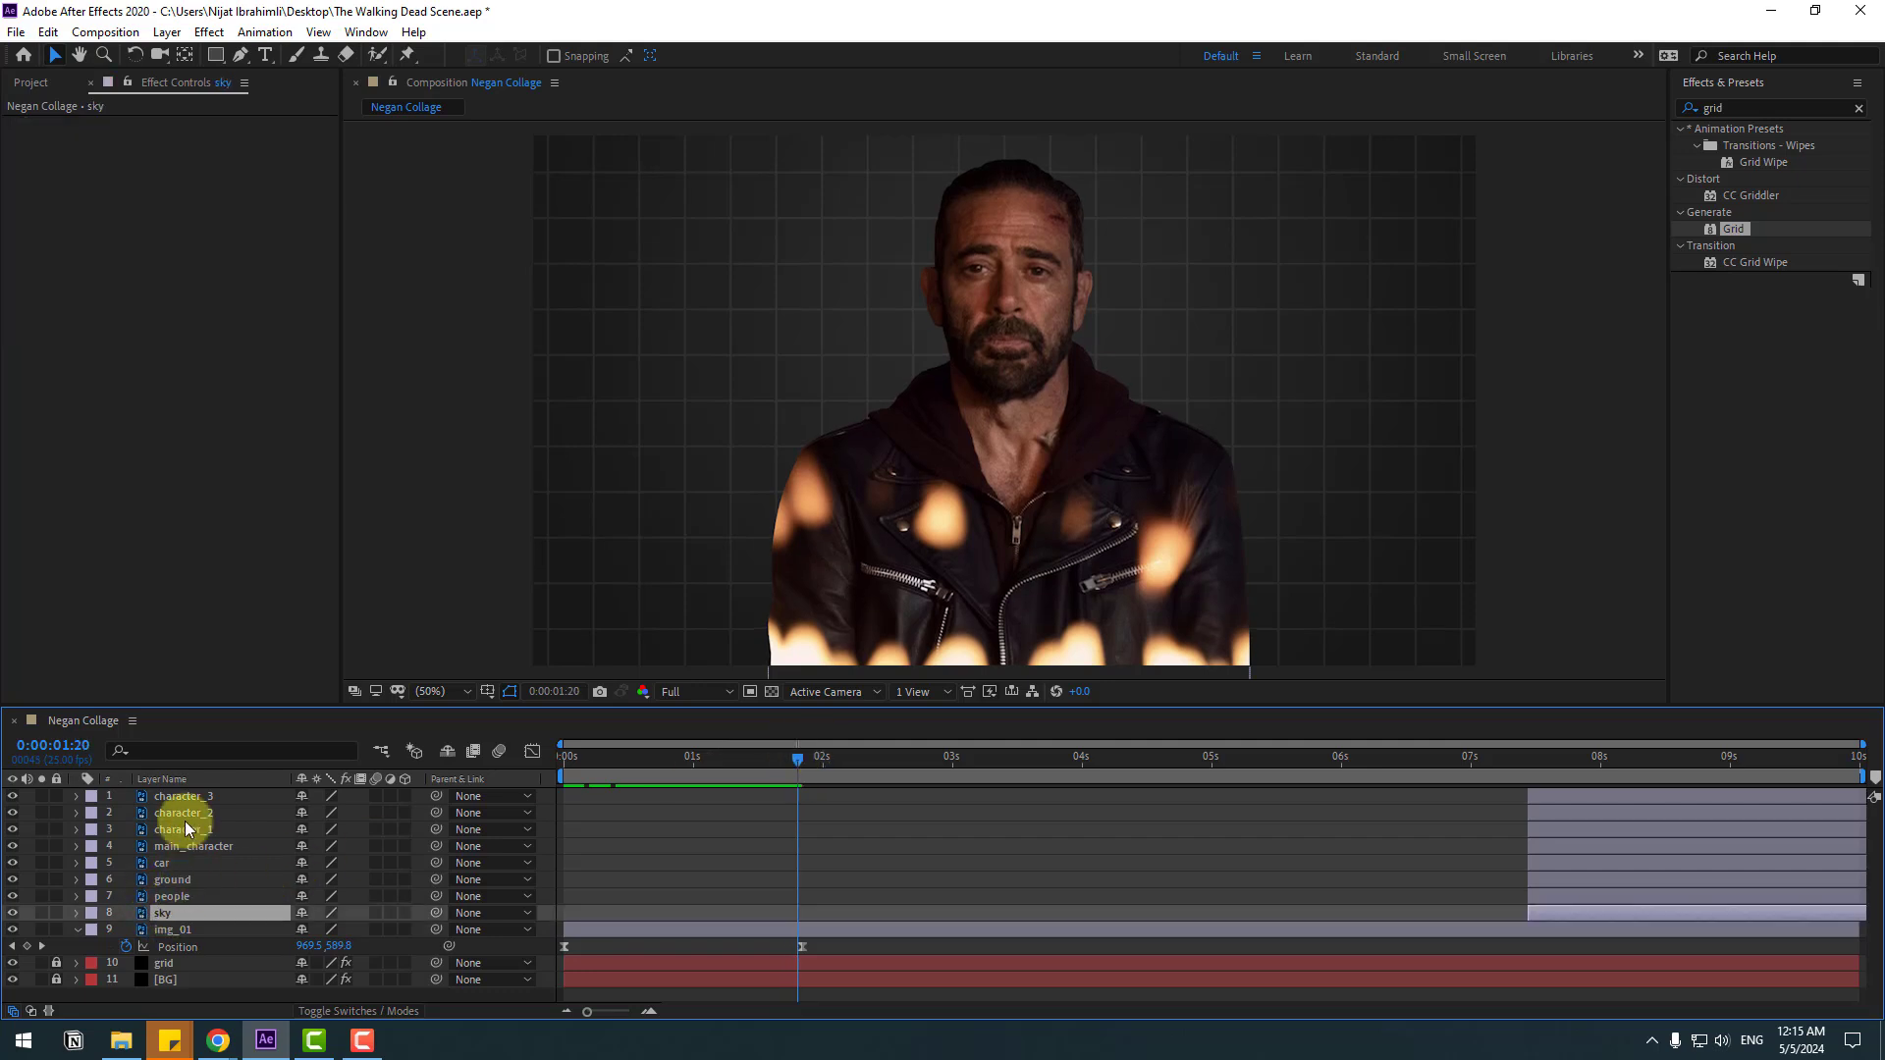
{"action": "left_click", "coordinate": [173, 797], "text": "shift"}
{"action": "left_click_drag", "start_coordinate": [1553, 802], "coordinate": [817, 846]}
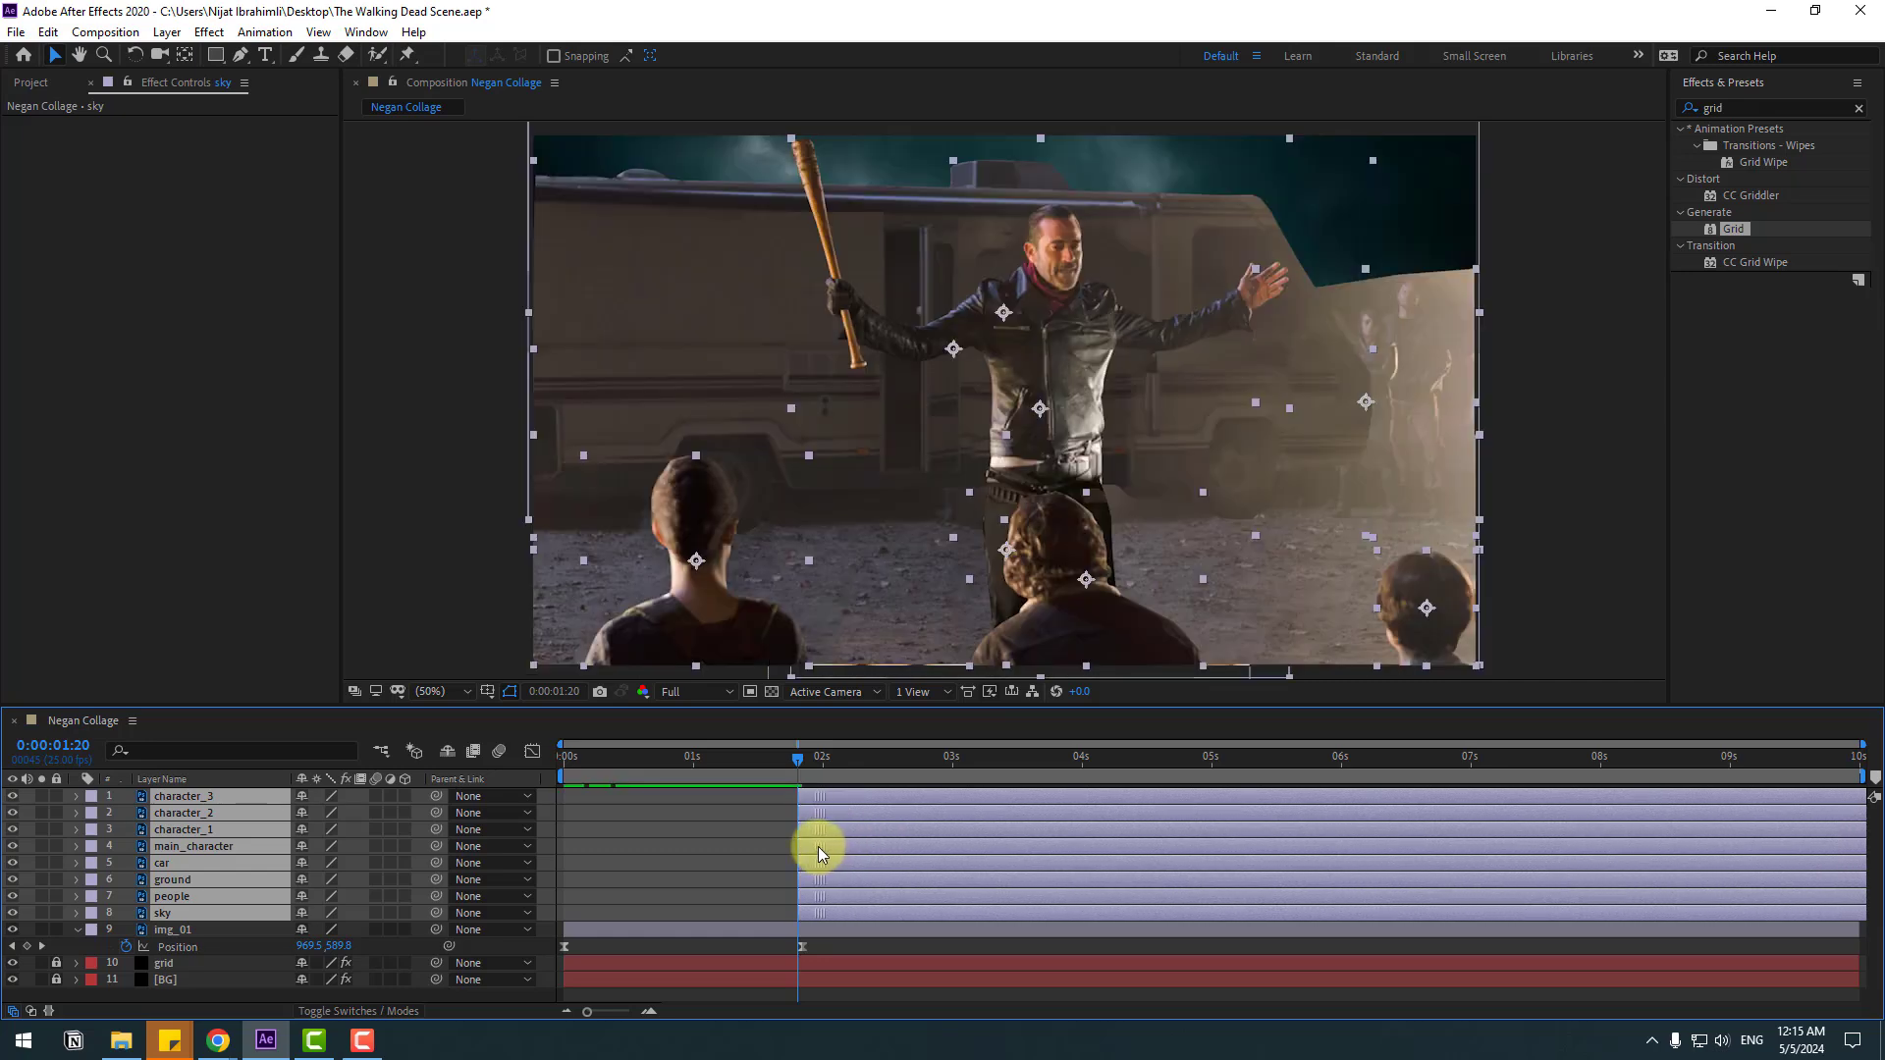
{"action": "mouse_move", "coordinate": [795, 757]}
{"action": "left_mouse_down"}
{"action": "mouse_move", "coordinate": [852, 762]}
{"action": "mouse_move", "coordinate": [790, 774]}
{"action": "left_mouse_up"}
{"action": "left_click", "coordinate": [686, 858]}
- Keyframe the sky's Position in place at 0:00:04:00 and above the frame at 0:00:01:20, with Y at -609
{"action": "left_click_drag", "start_coordinate": [1036, 758], "coordinate": [1081, 767]}
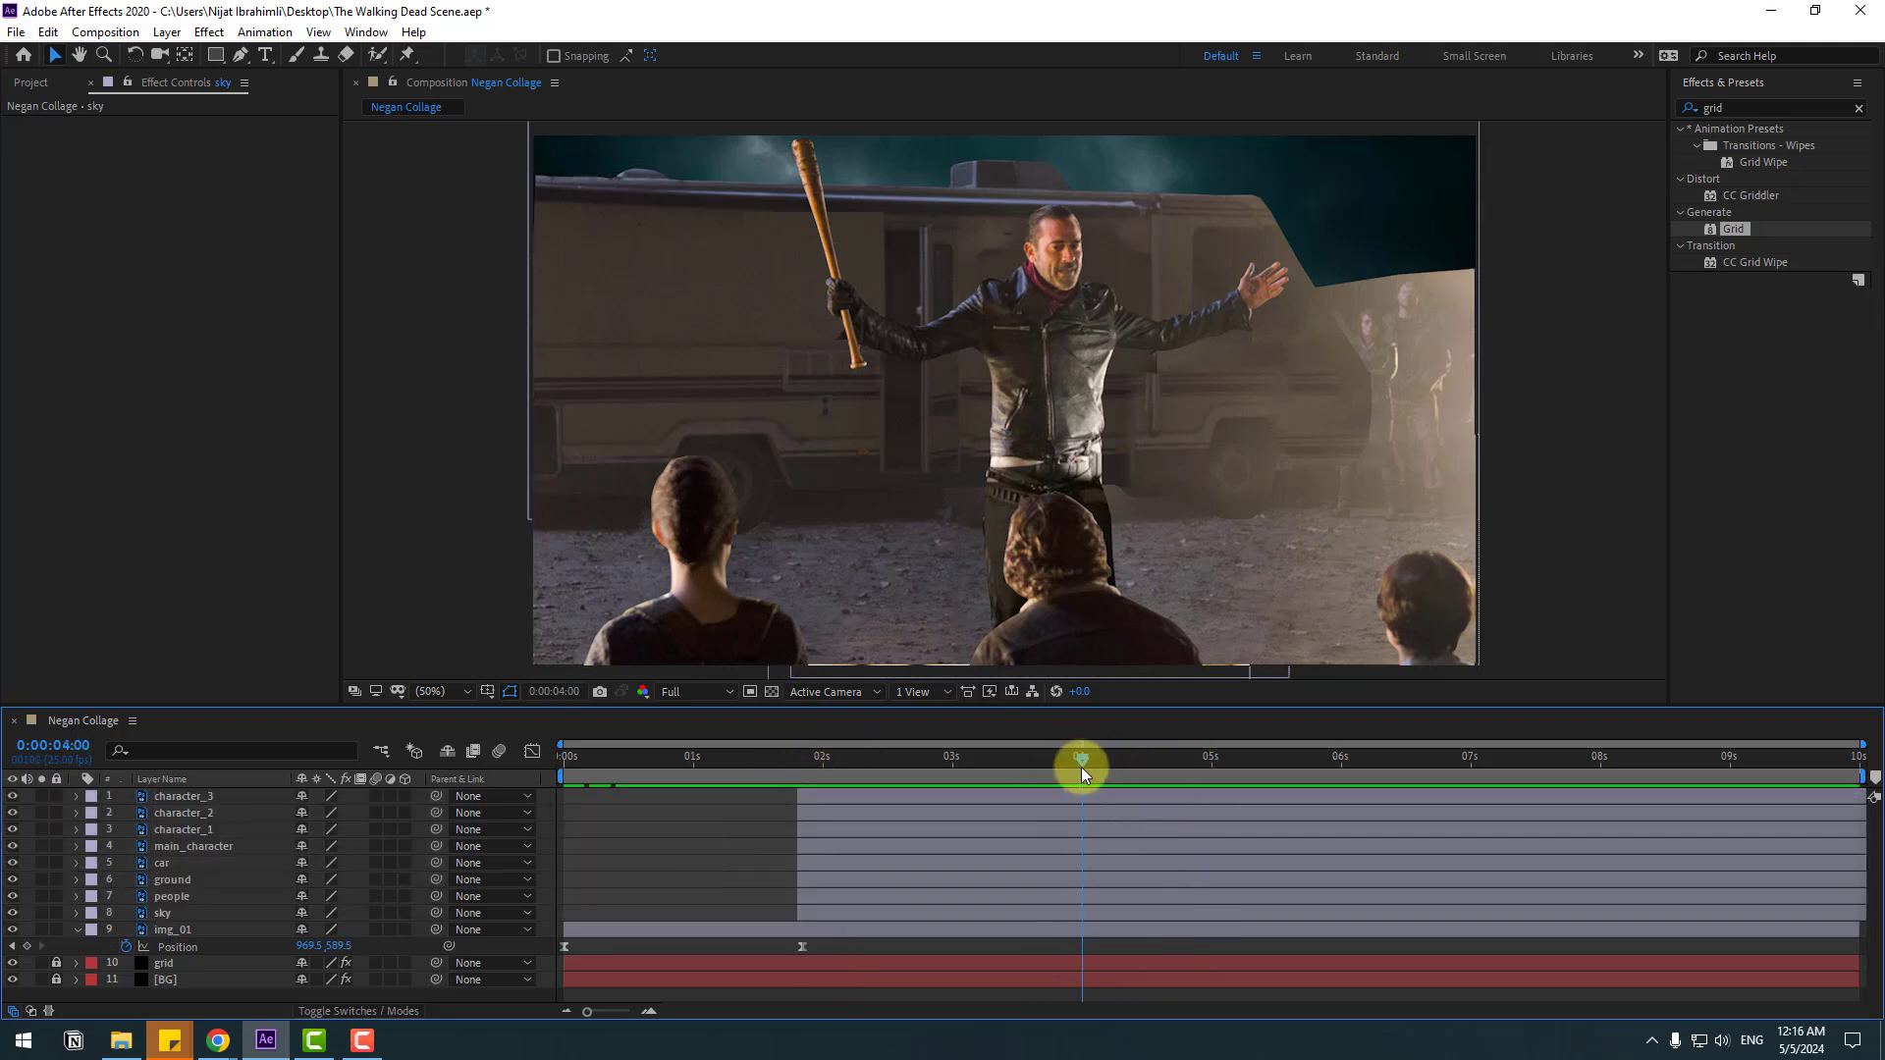
{"action": "left_click", "coordinate": [162, 920]}
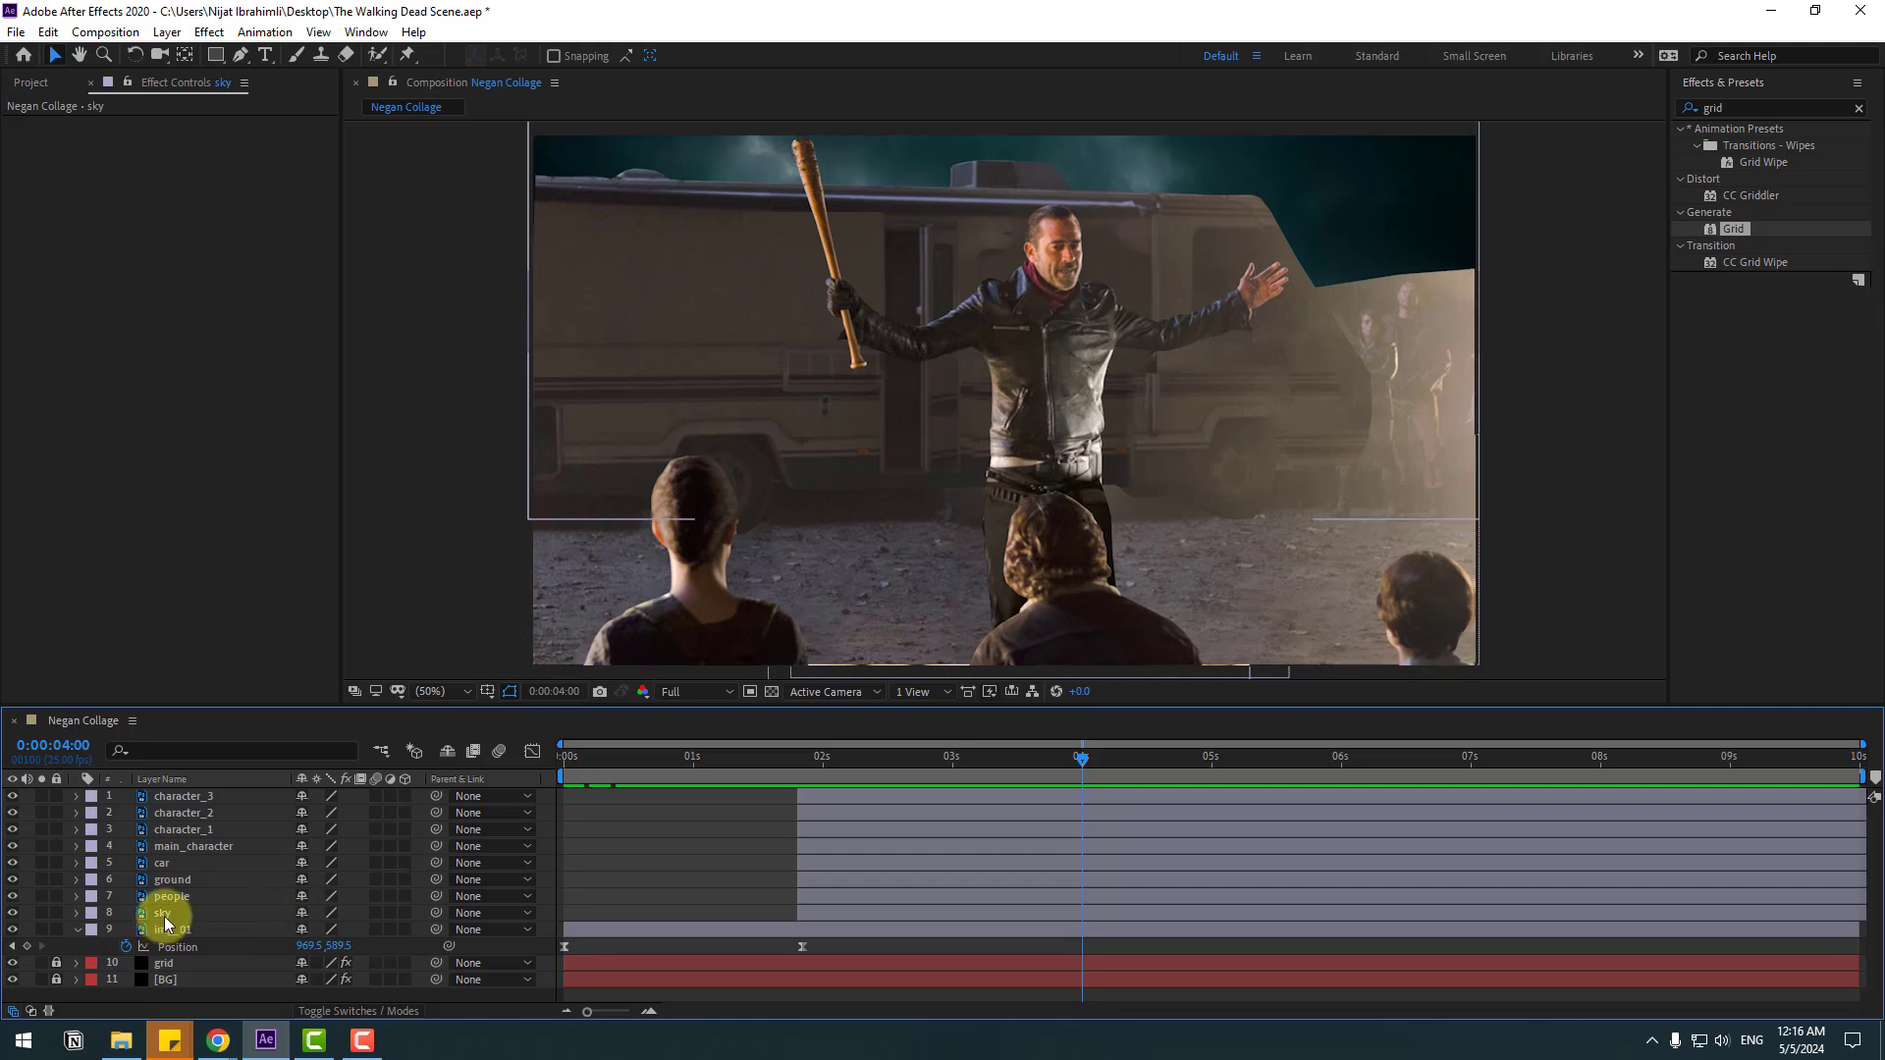
{"action": "key", "text": "p"}
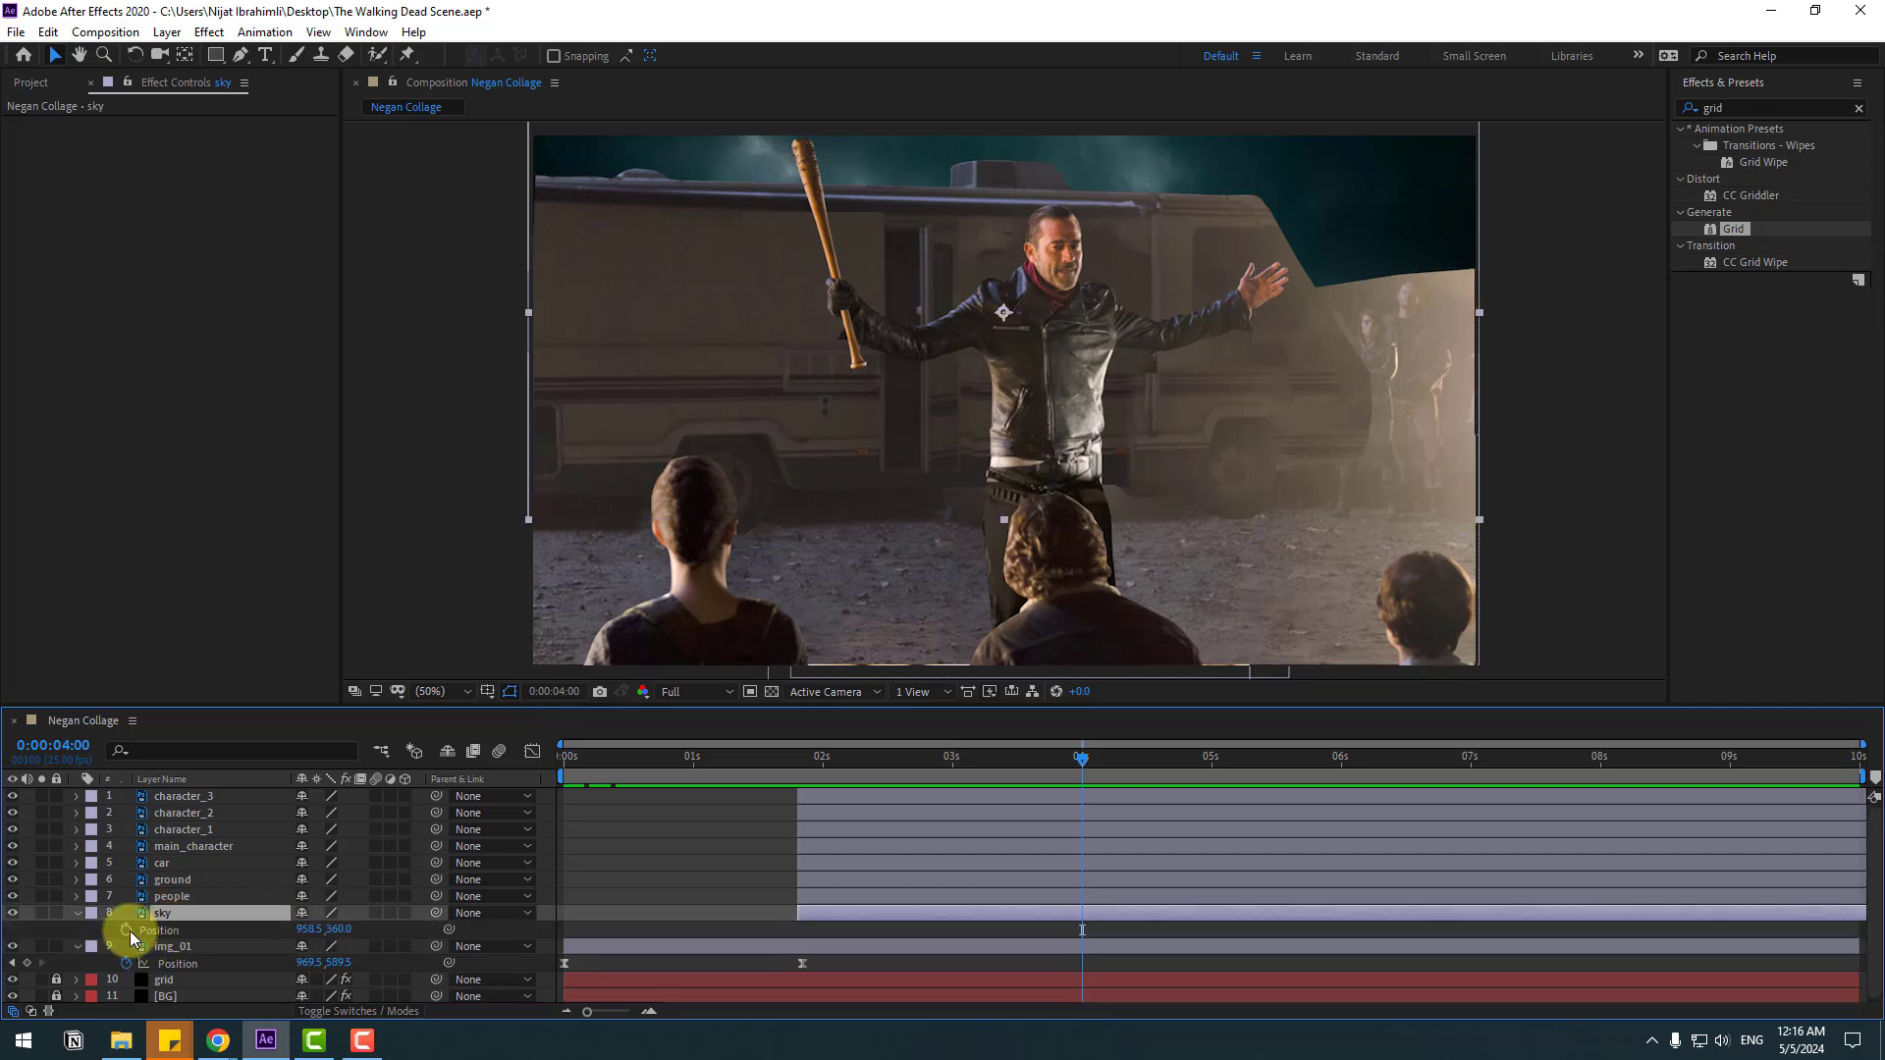
{"action": "left_click", "coordinate": [128, 930]}
{"action": "left_click_drag", "start_coordinate": [1044, 758], "coordinate": [798, 762]}
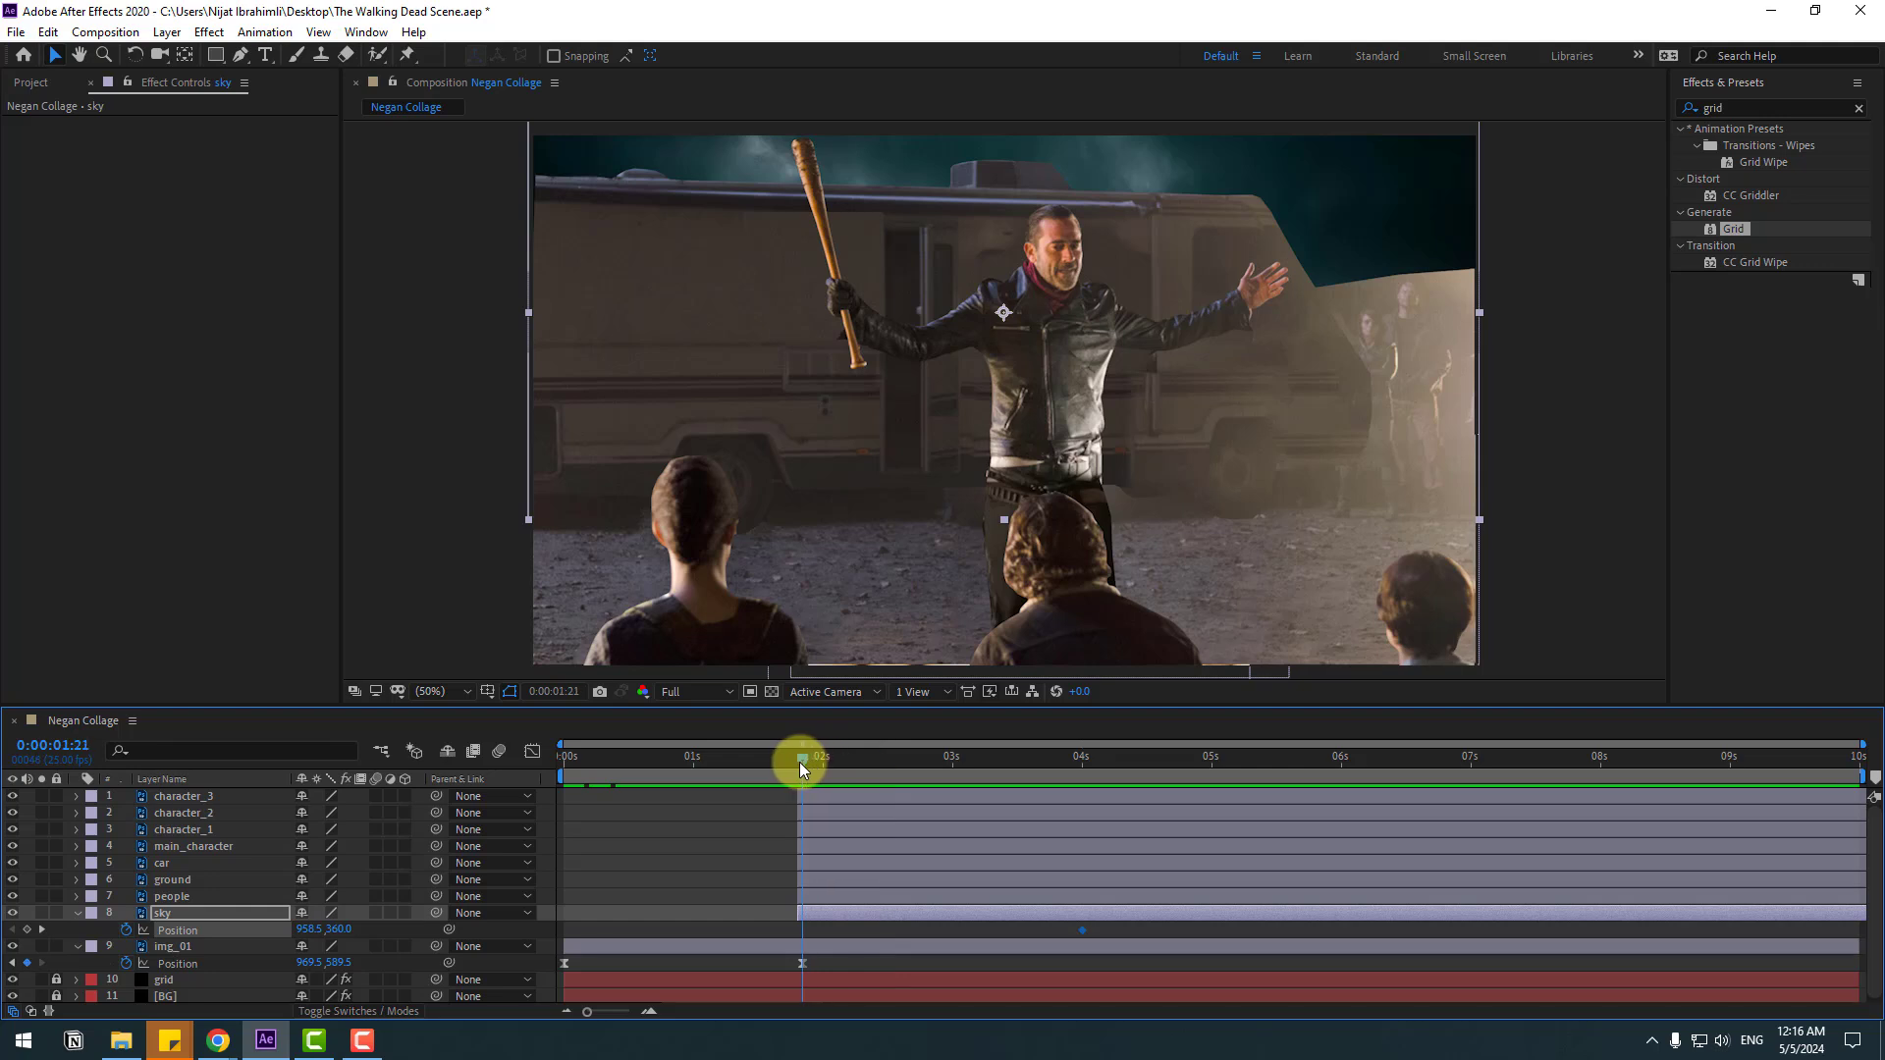
{"action": "left_click_drag", "start_coordinate": [339, 927], "coordinate": [225, 932]}
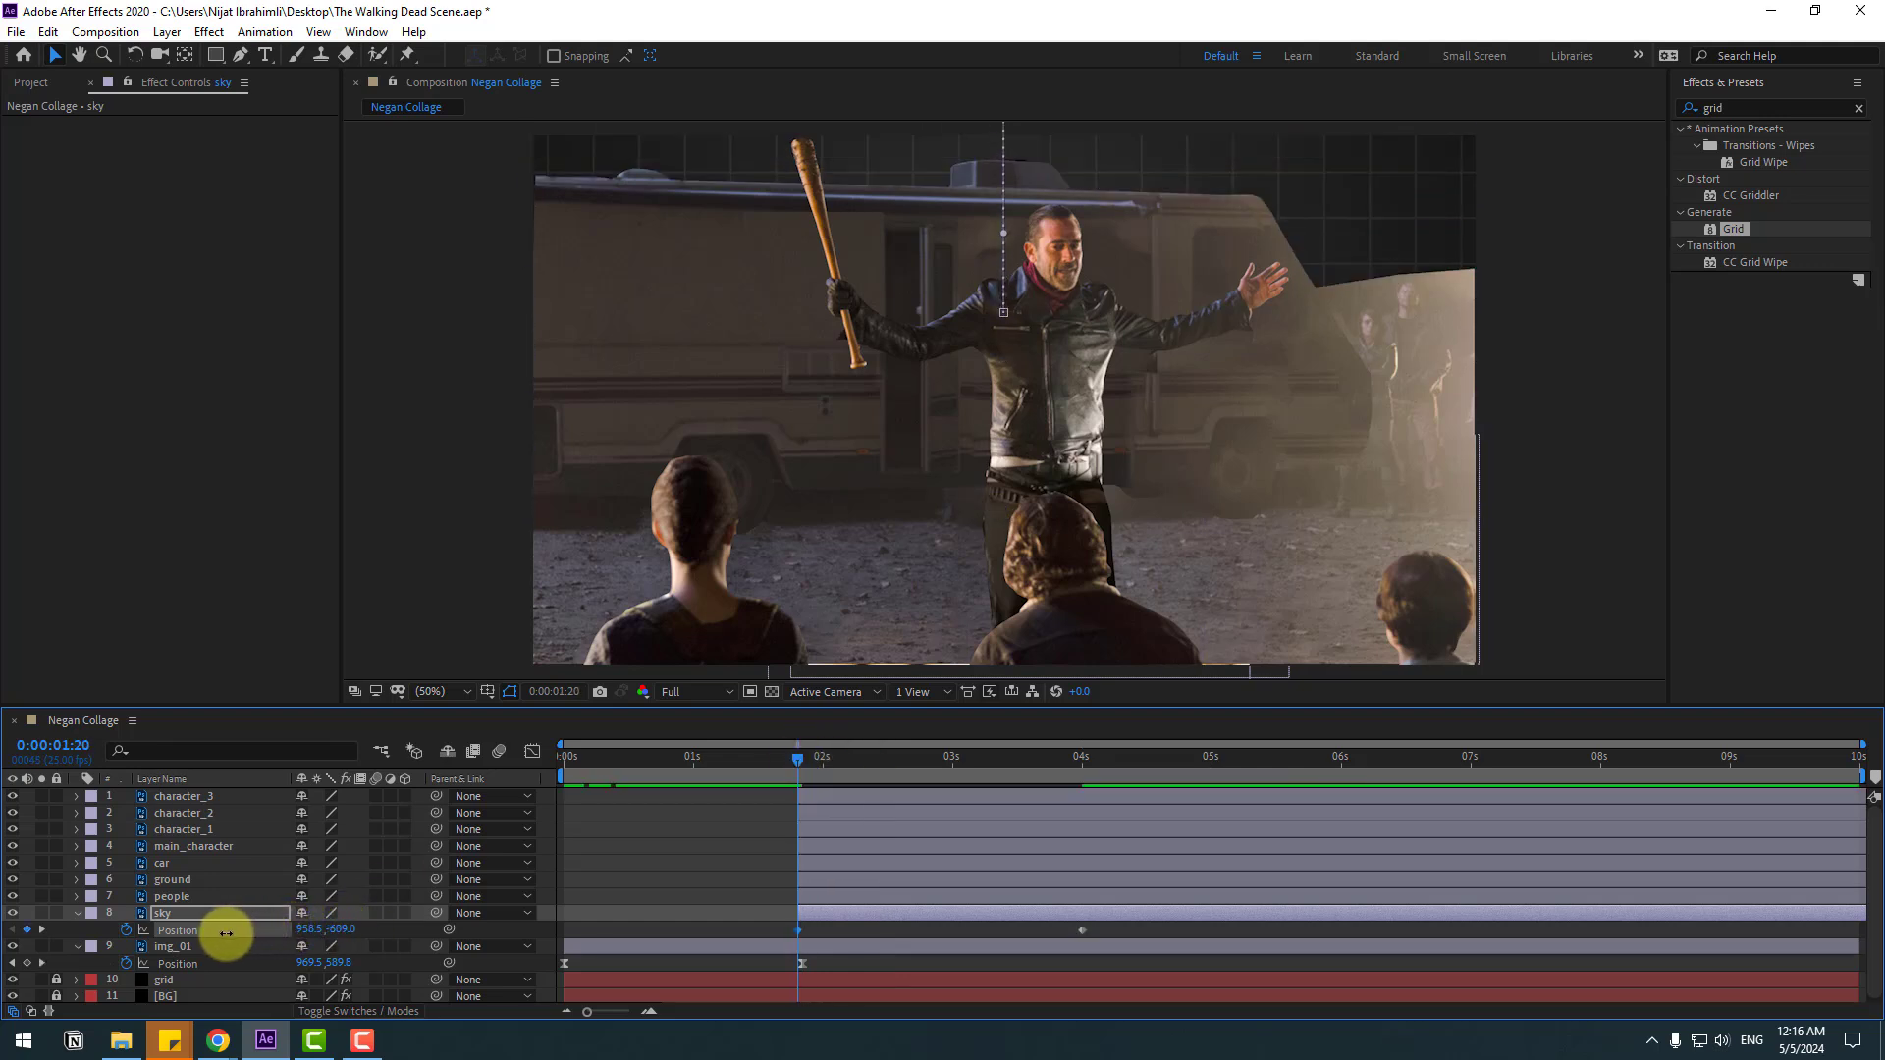
- Add Position keyframes at 0:00:04:00 to all layers from people up to character_3
{"action": "left_click", "coordinate": [161, 897]}
{"action": "left_click", "coordinate": [172, 799], "text": "shift"}
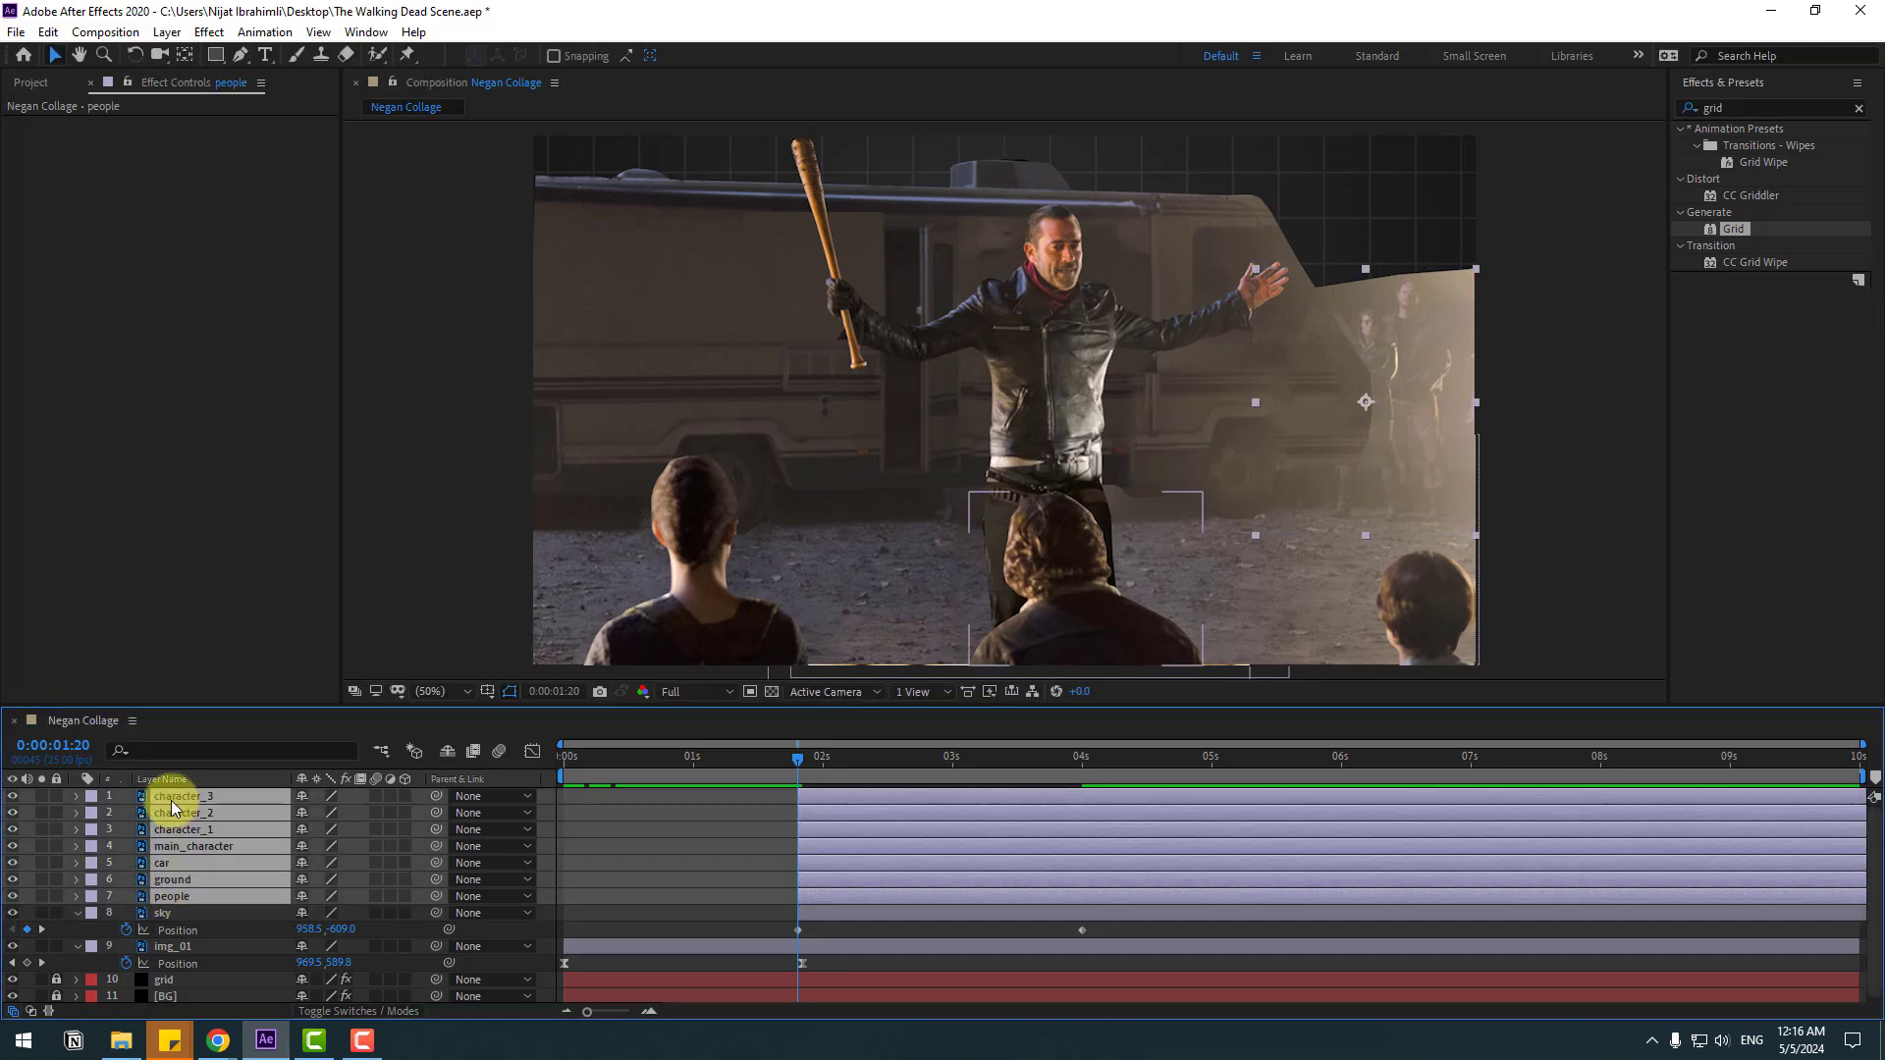
{"action": "key", "text": "p"}
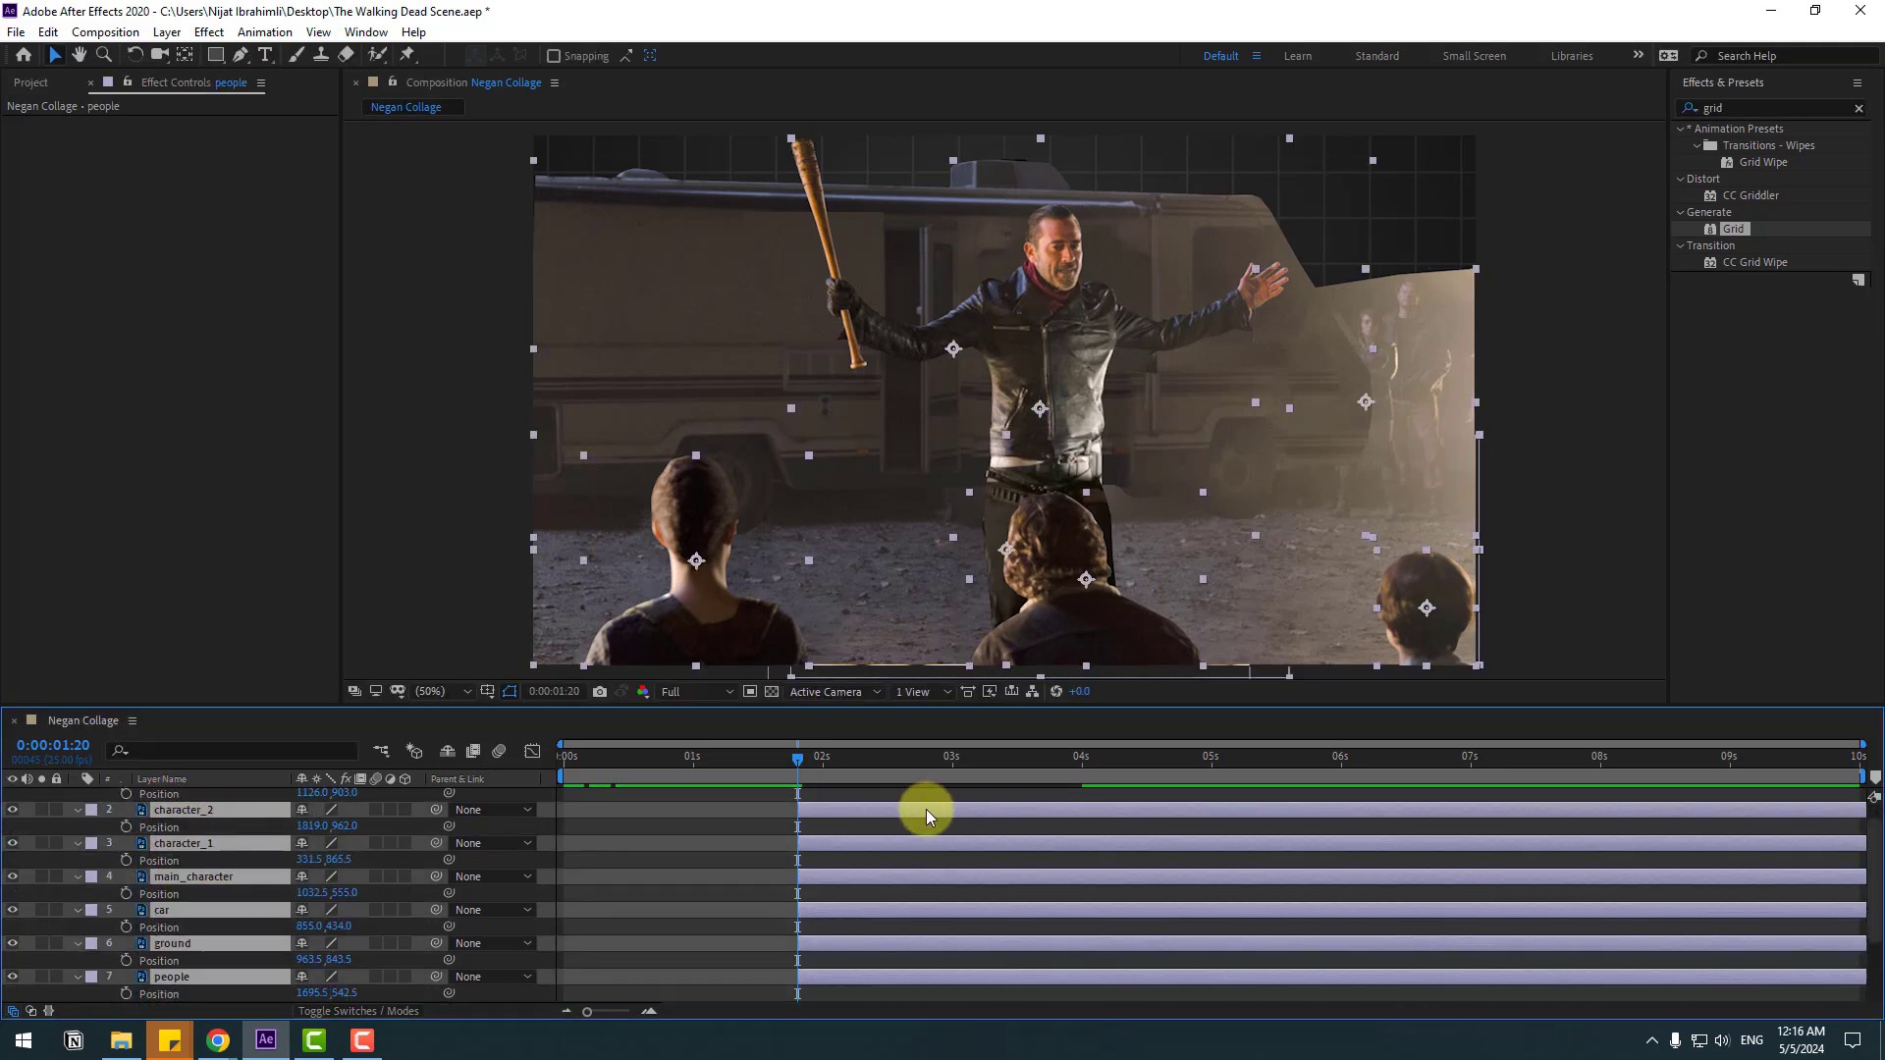
{"action": "scroll", "coordinate": [941, 840], "scroll_direction": "down", "scroll_amount": 3}
{"action": "left_click_drag", "start_coordinate": [986, 757], "coordinate": [1080, 762]}
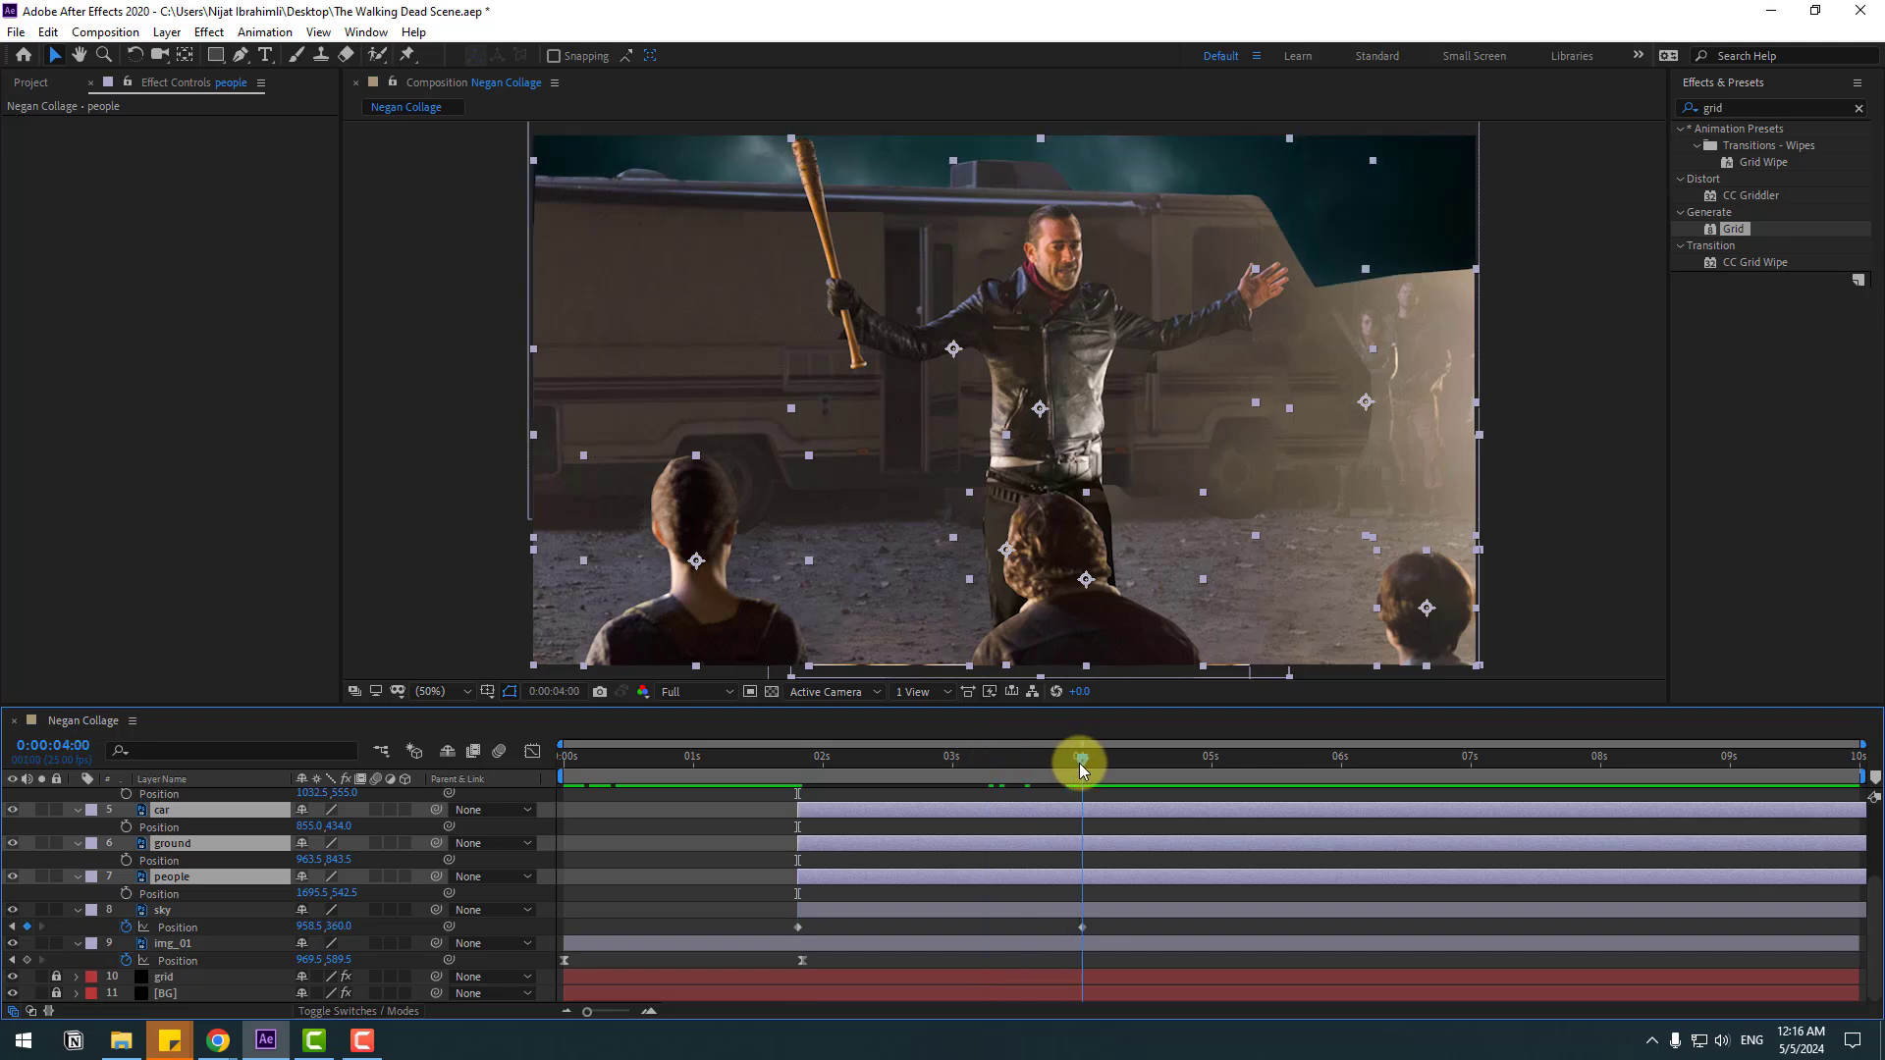
{"action": "left_click", "coordinate": [126, 828]}
- At 0:00:01:20, move people off the right side with X 2164.5 and ground below the frame with Y 1331.5
{"action": "left_click_drag", "start_coordinate": [1062, 758], "coordinate": [799, 767]}
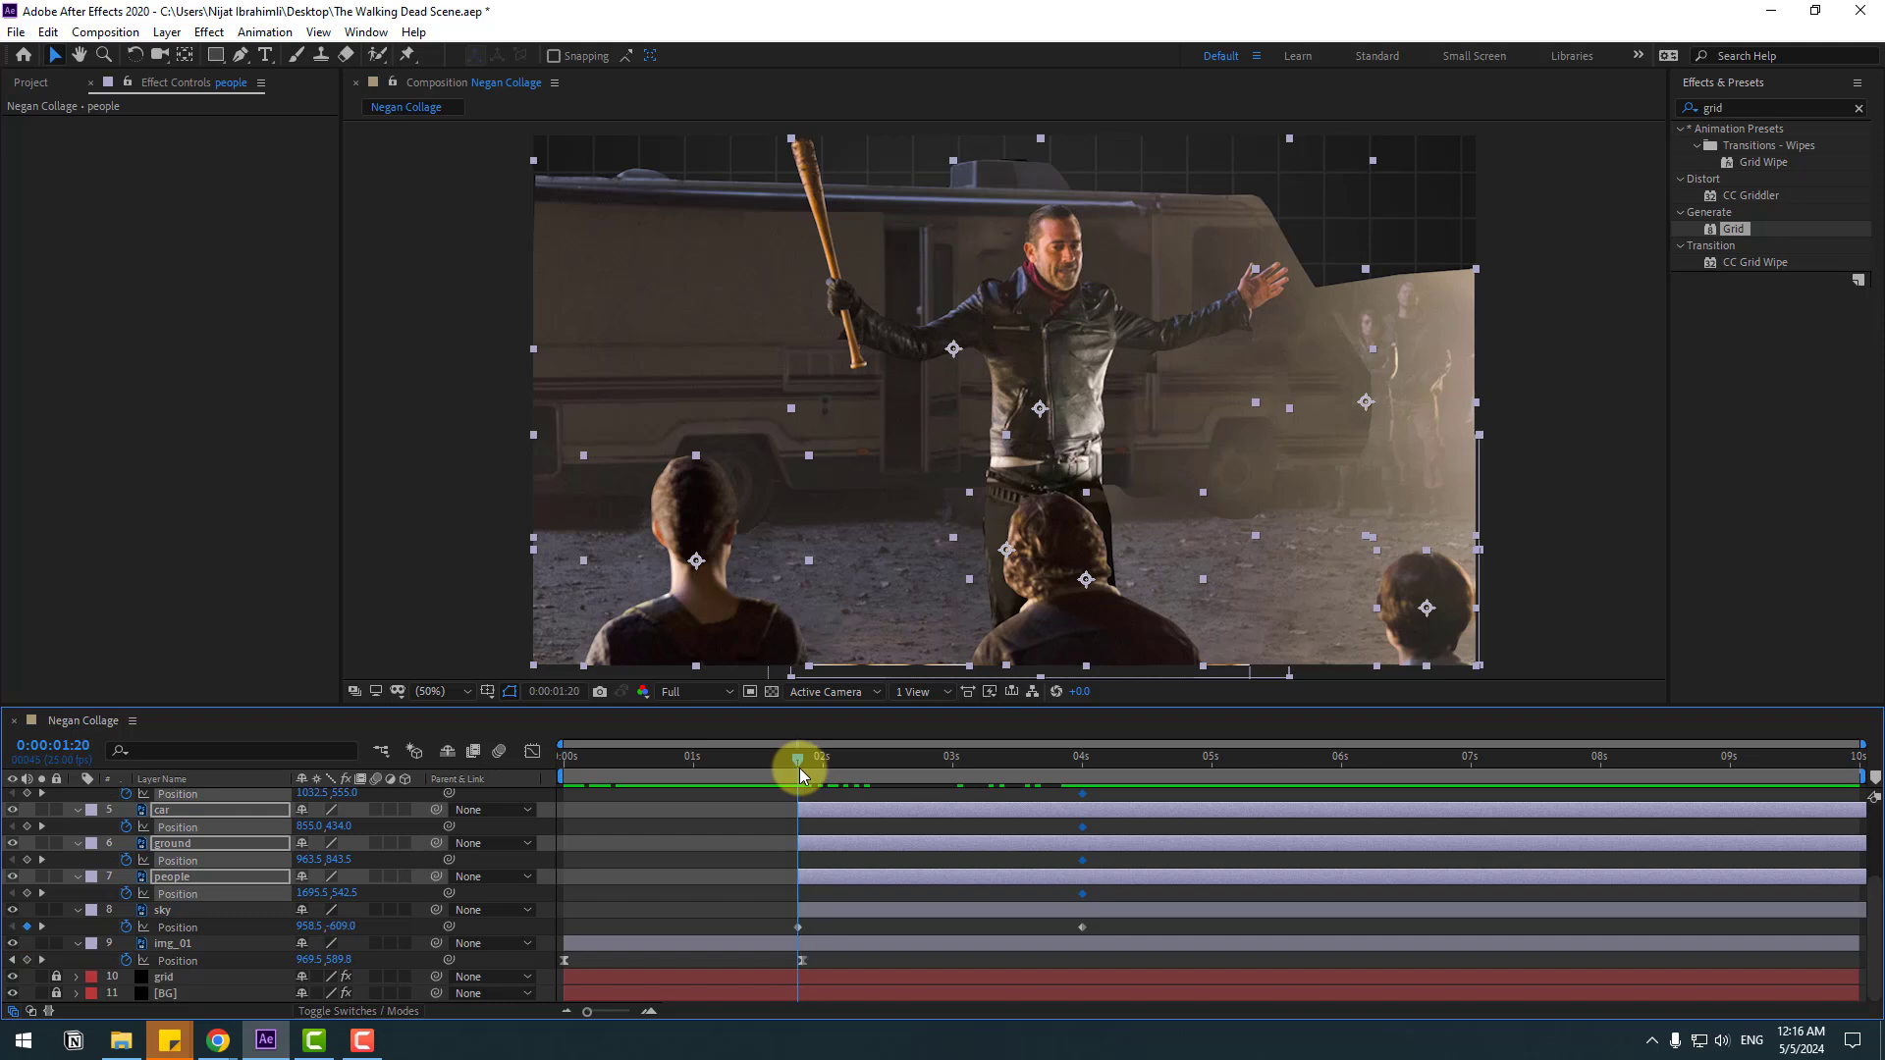
{"action": "left_click", "coordinate": [667, 887]}
{"action": "left_click", "coordinate": [192, 875]}
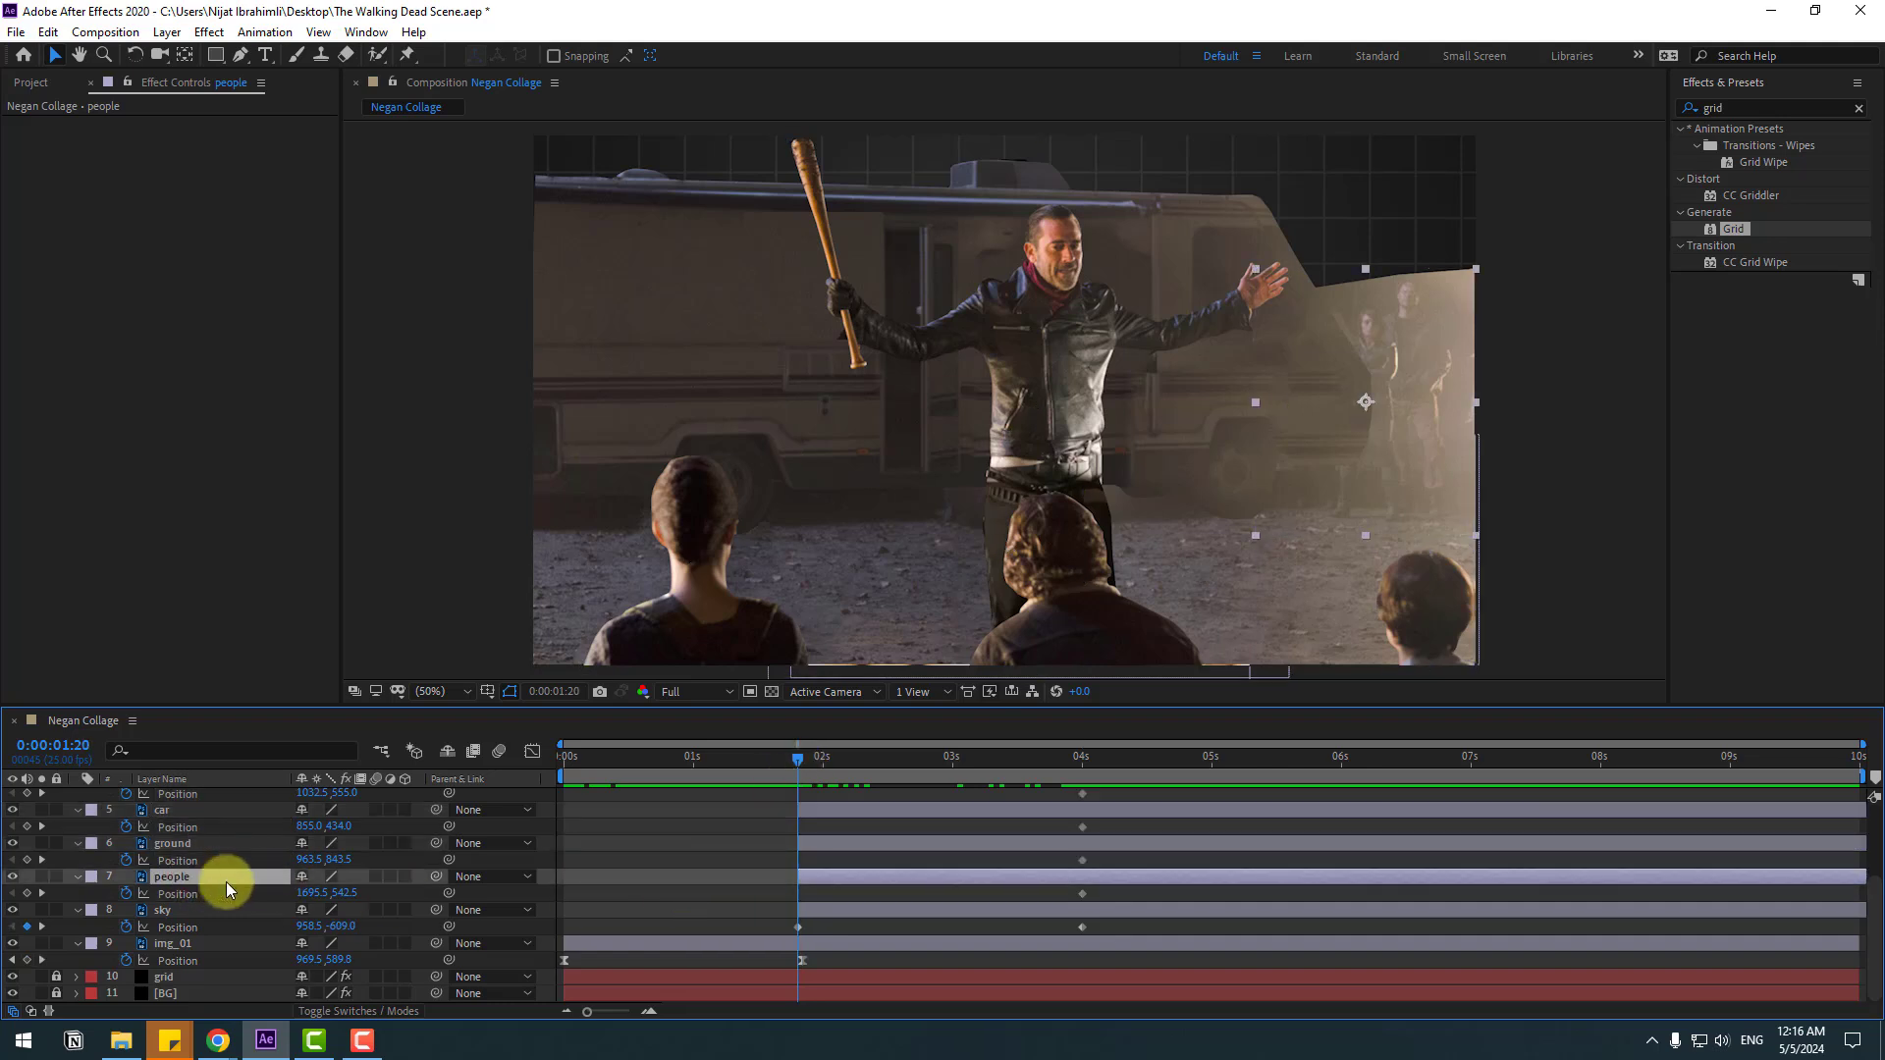
{"action": "left_click_drag", "start_coordinate": [310, 894], "coordinate": [729, 858]}
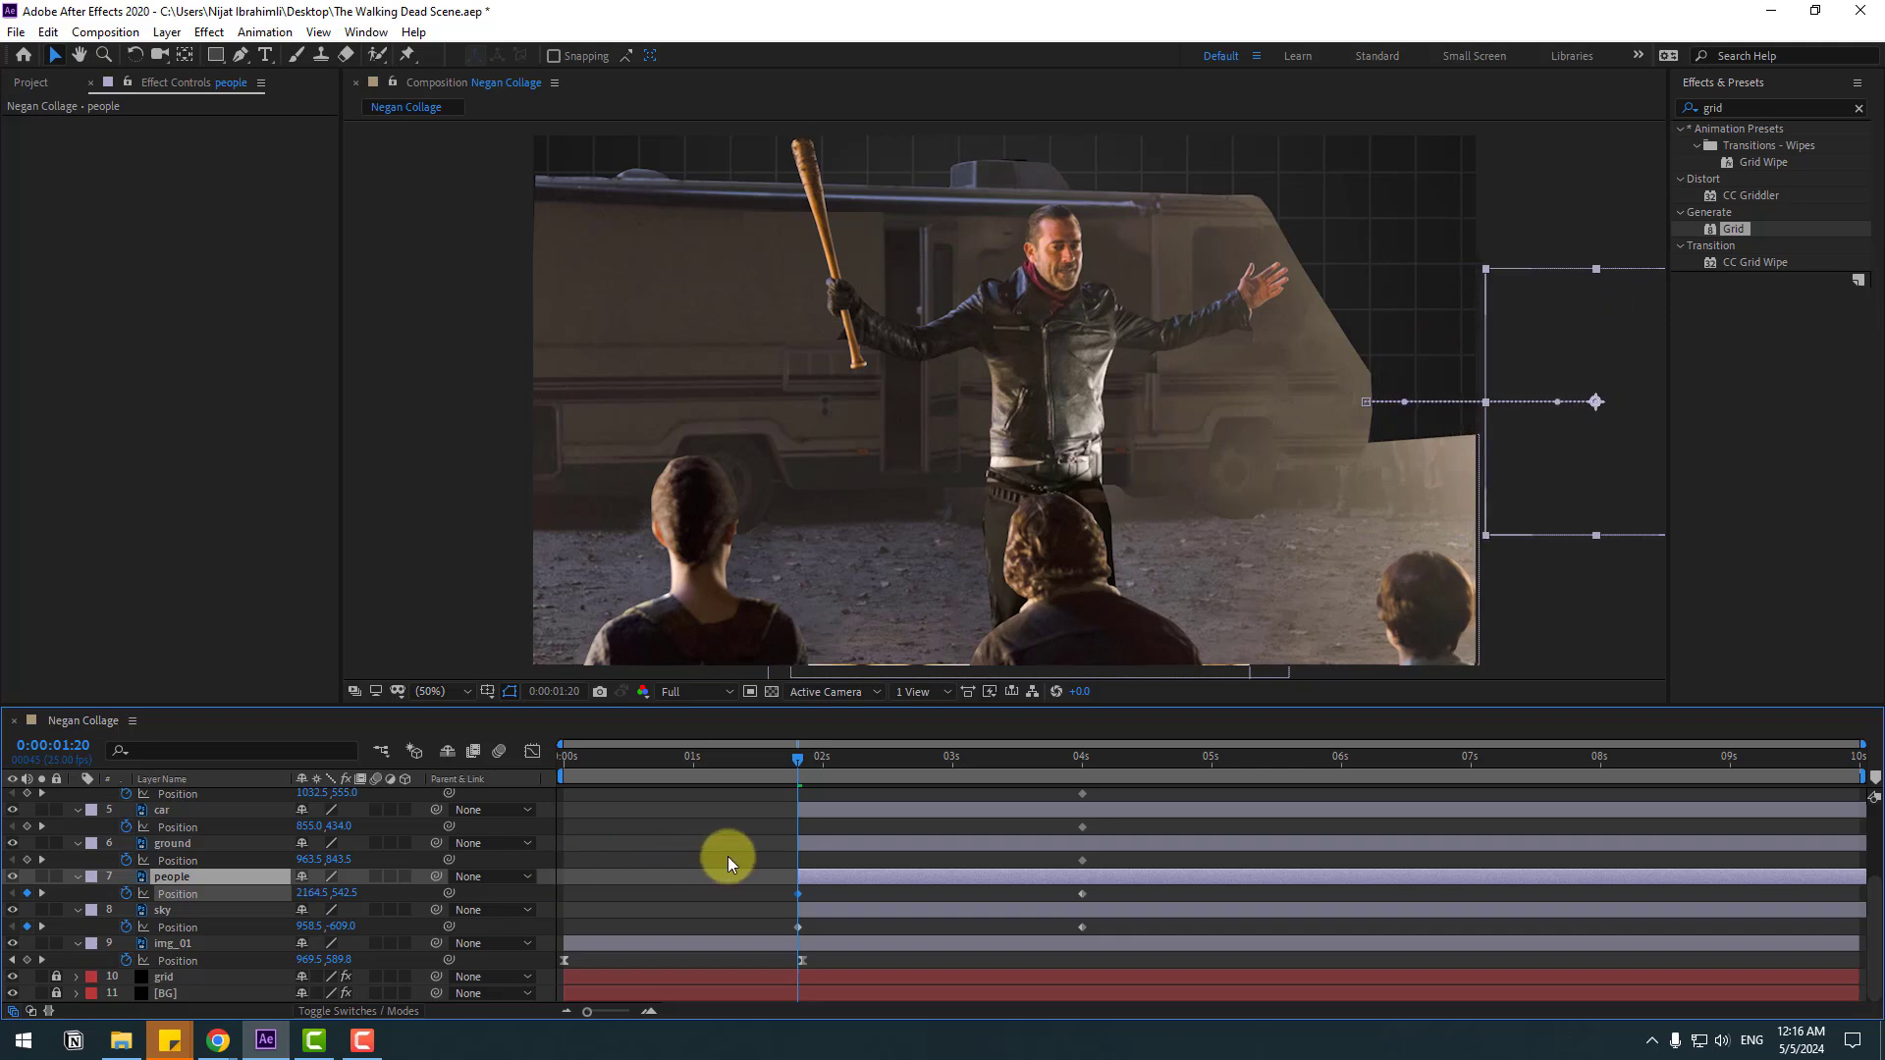
{"action": "left_click", "coordinate": [172, 844]}
{"action": "left_click_drag", "start_coordinate": [342, 859], "coordinate": [891, 792]}
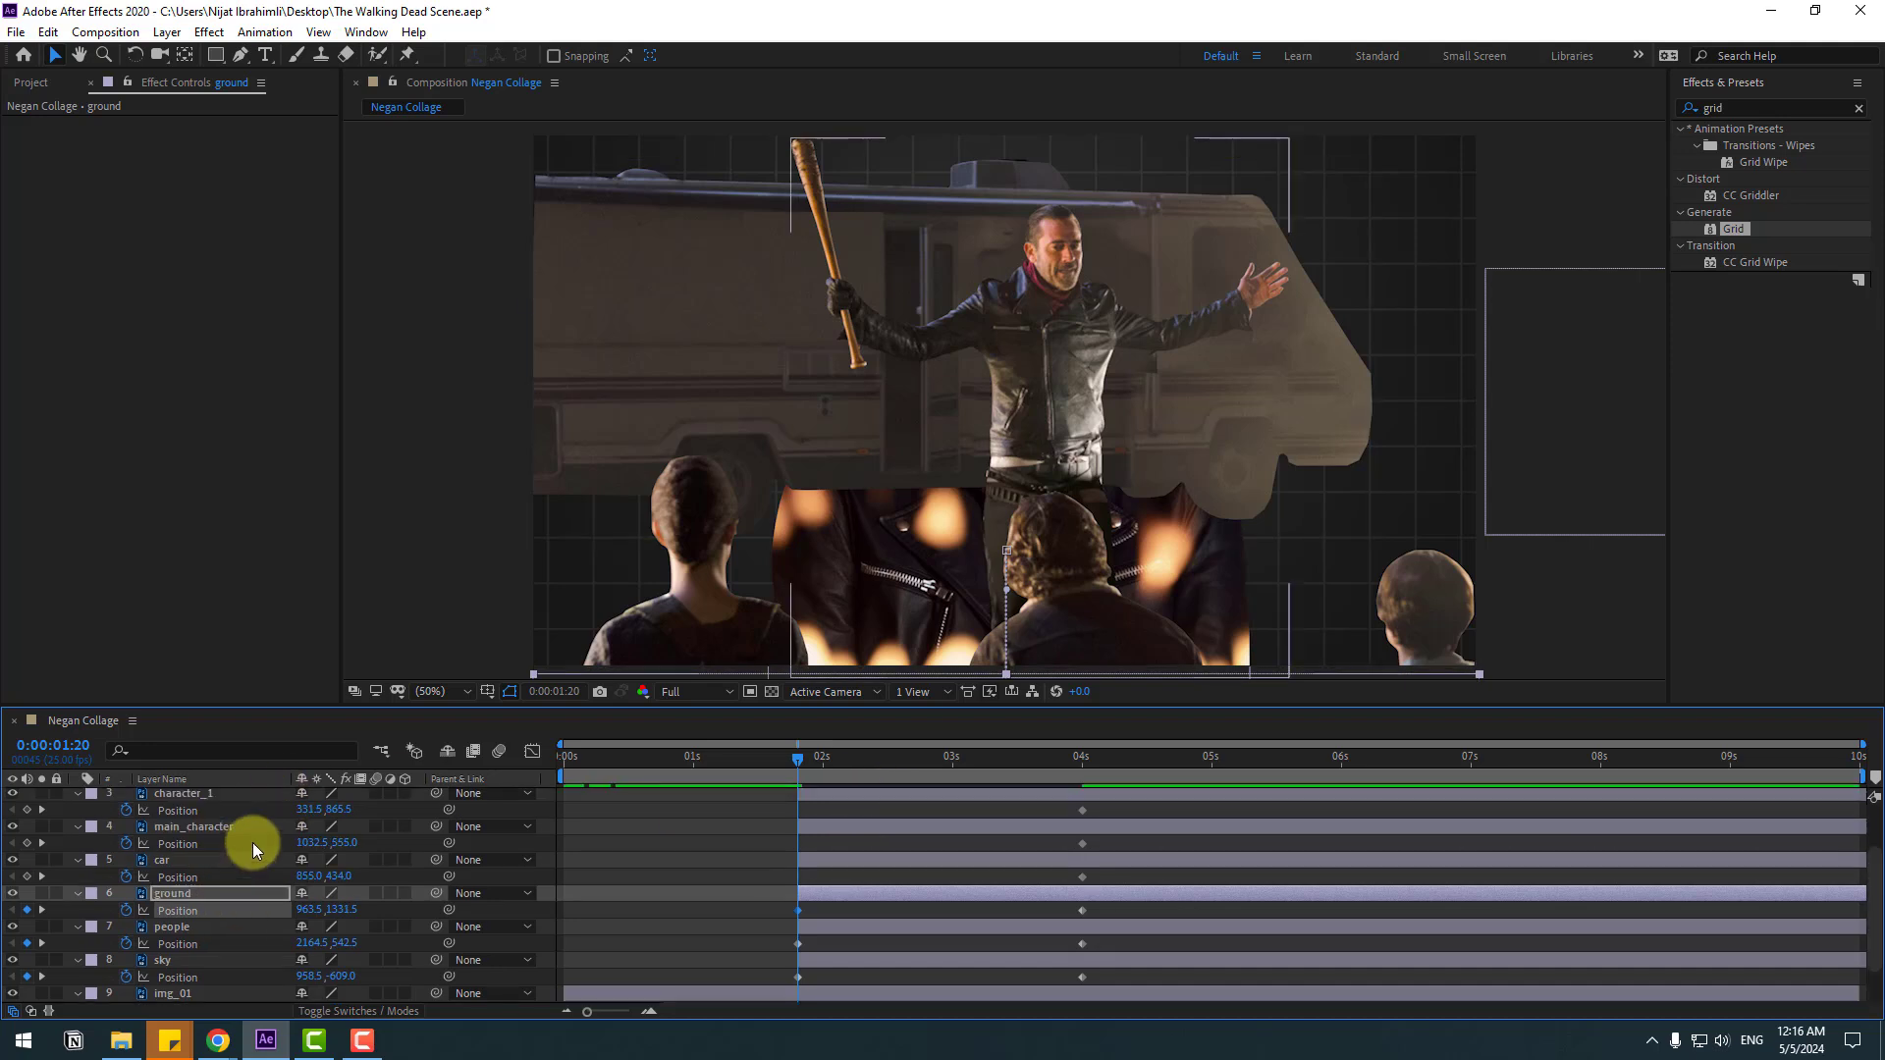
- At 0:00:01:20, move the car off the left side with X -885 and main_character below the frame with Y 1715
{"action": "scroll", "coordinate": [251, 842], "scroll_direction": "up", "scroll_amount": 1}
{"action": "left_click", "coordinate": [159, 863]}
{"action": "left_click_drag", "start_coordinate": [311, 873], "coordinate": [147, 875]}
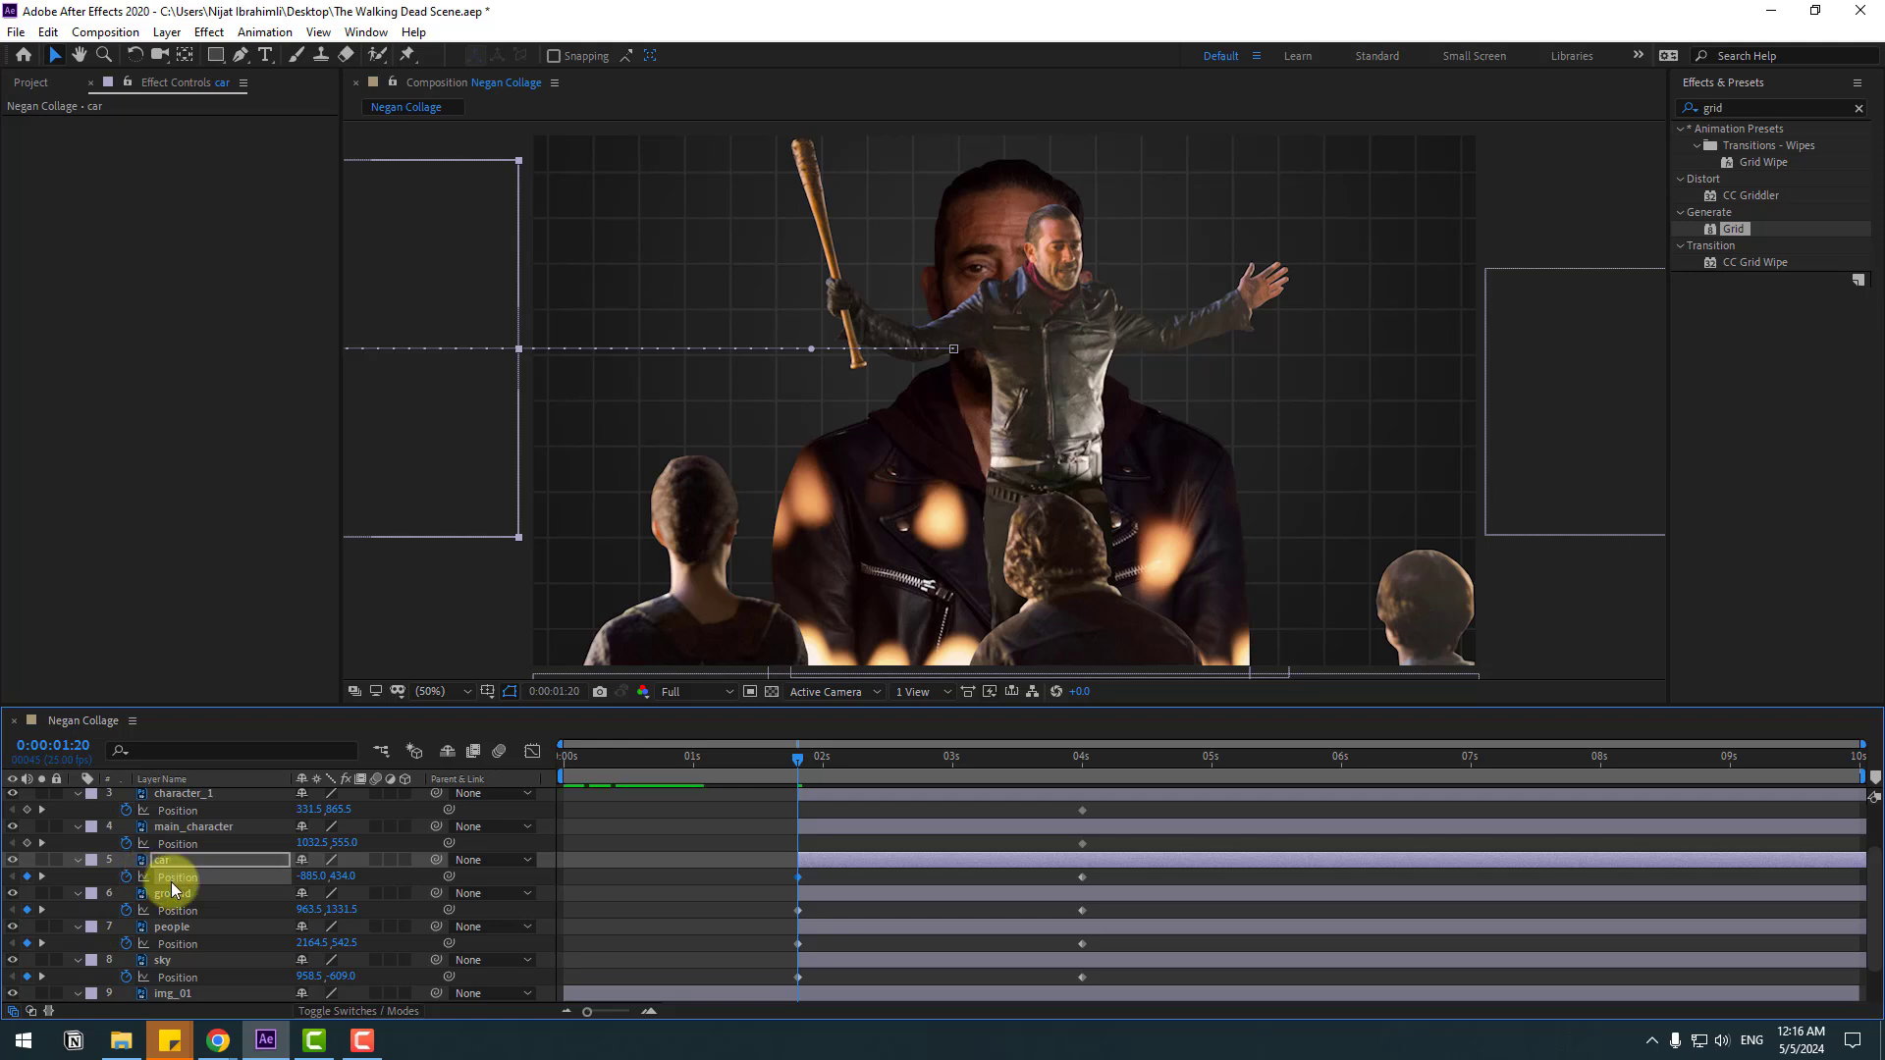
{"action": "left_click", "coordinate": [216, 829]}
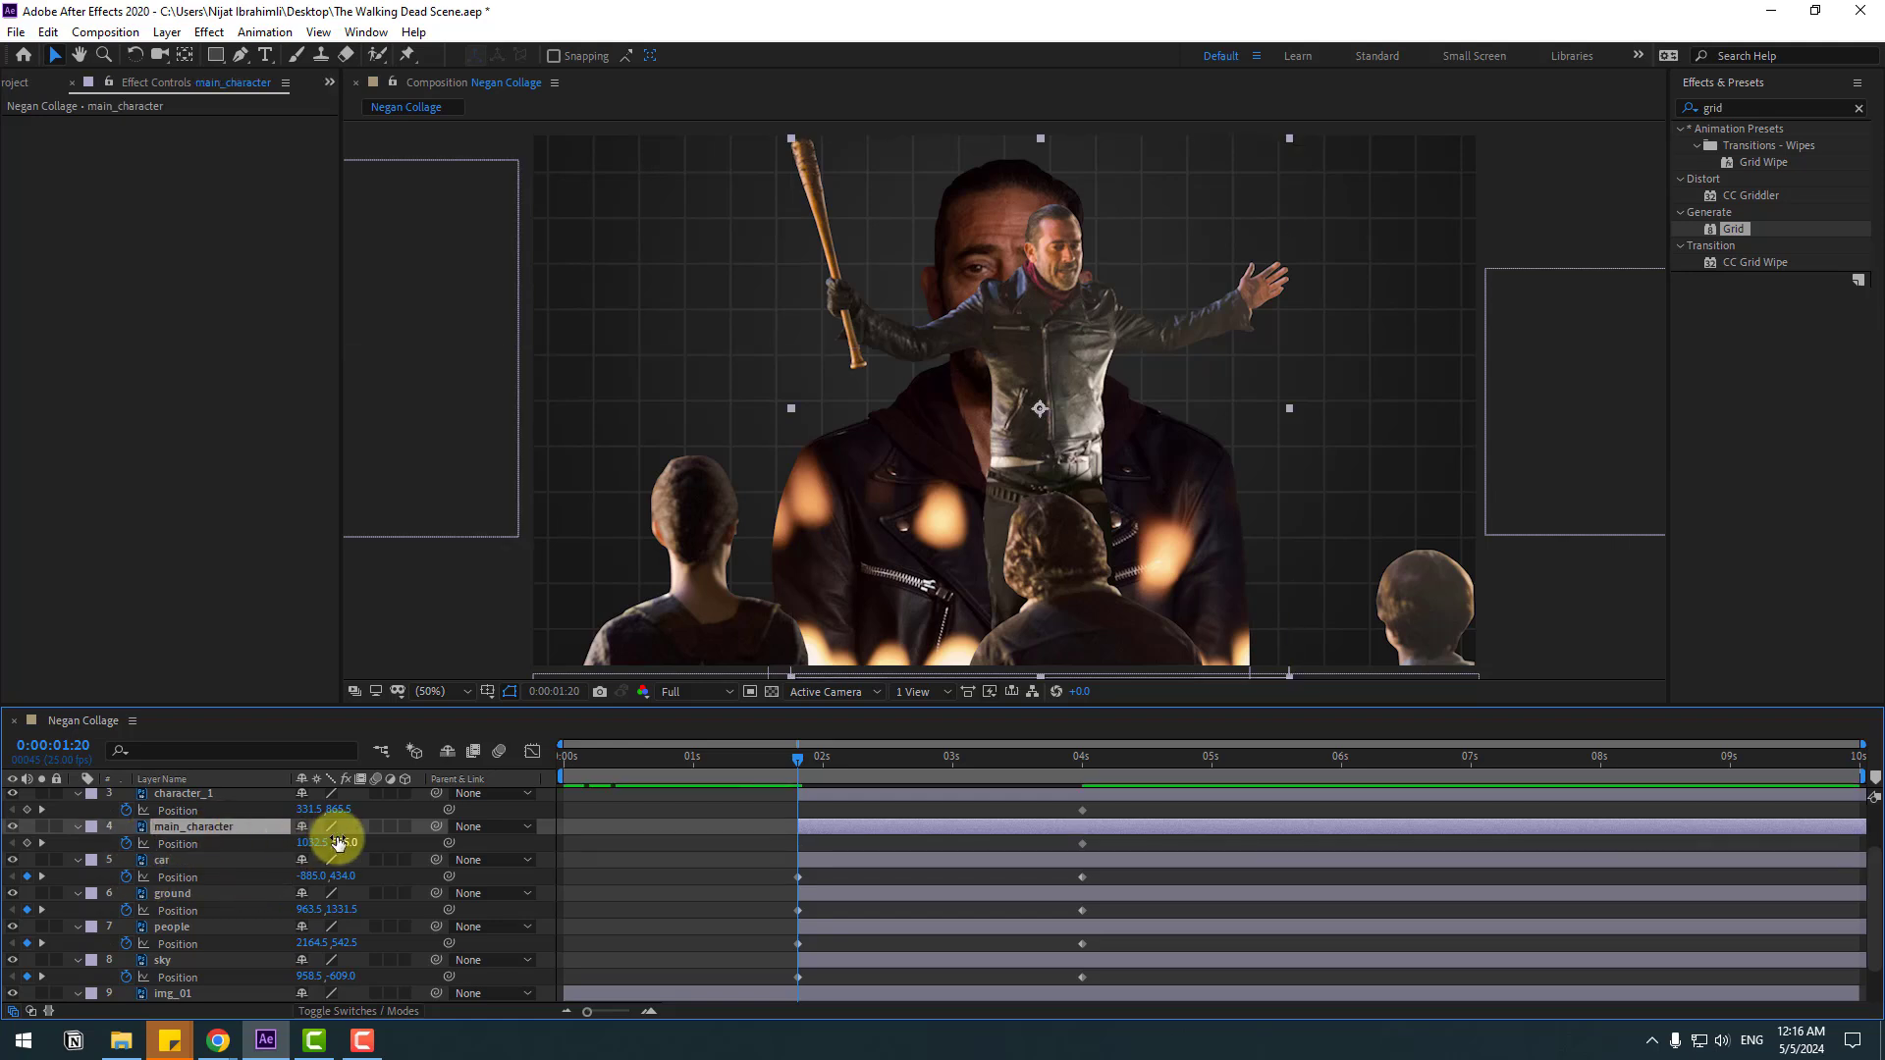
{"action": "left_click_drag", "start_coordinate": [342, 845], "coordinate": [415, 860]}
- At 0:00:01:20, move character_1 to Y 1312.5, character_2 to Y 1249 and character_3 likewise below the frame
{"action": "scroll", "coordinate": [223, 904], "scroll_direction": "up", "scroll_amount": 2}
{"action": "left_click", "coordinate": [199, 864]}
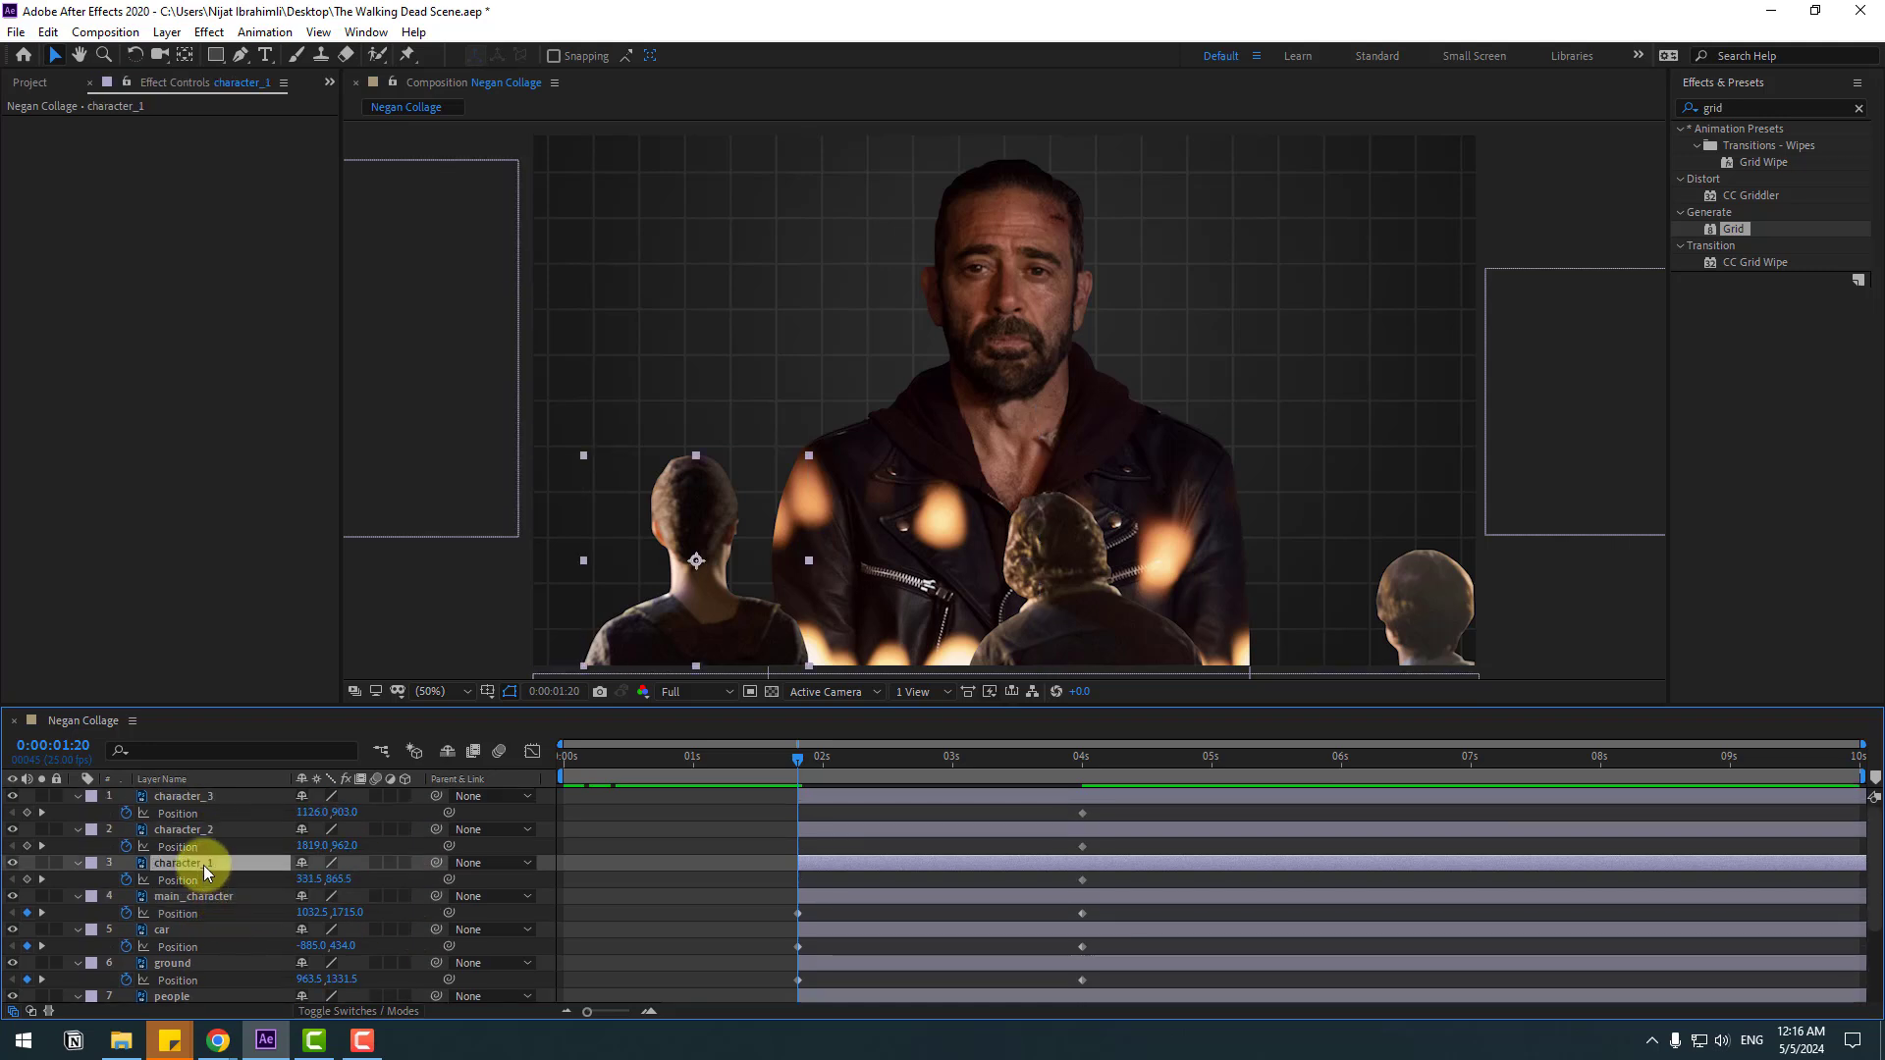
{"action": "left_click_drag", "start_coordinate": [336, 887], "coordinate": [858, 796]}
{"action": "left_click", "coordinate": [193, 832]}
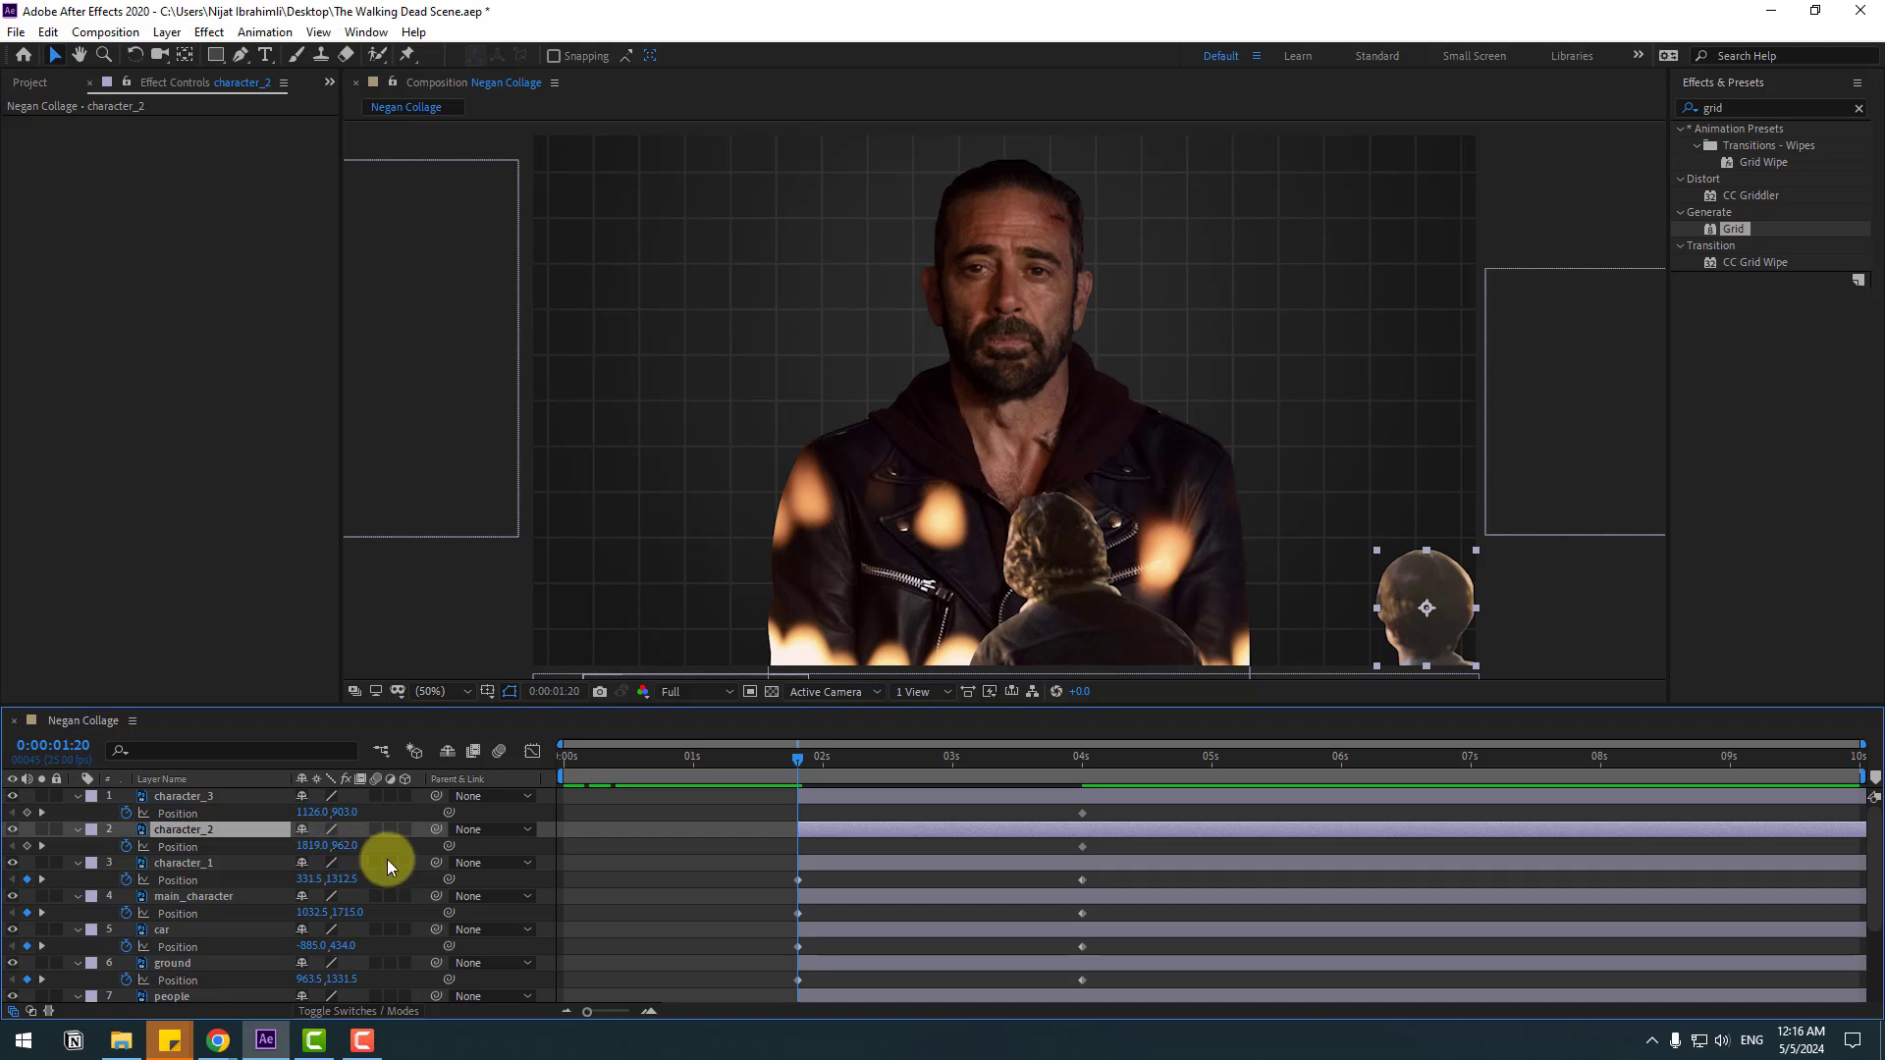
{"action": "left_click_drag", "start_coordinate": [339, 854], "coordinate": [635, 829]}
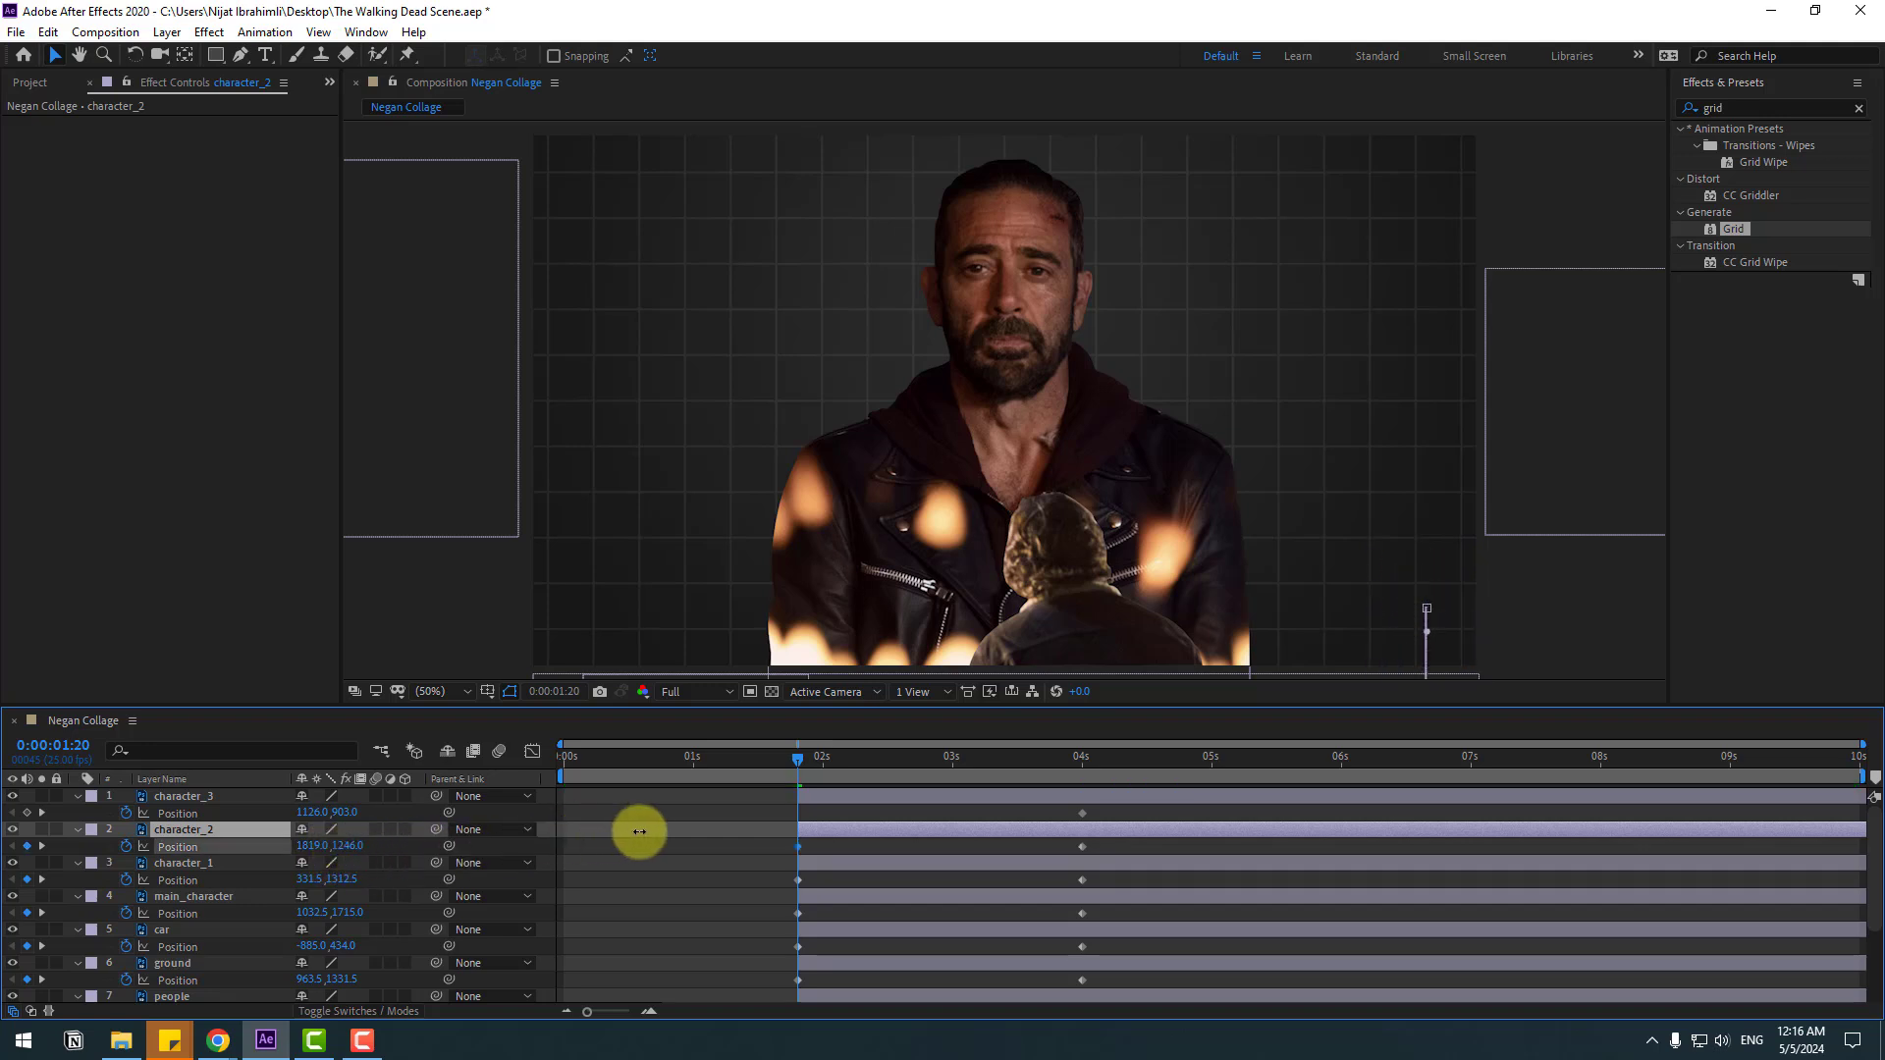
{"action": "left_click", "coordinate": [196, 797]}
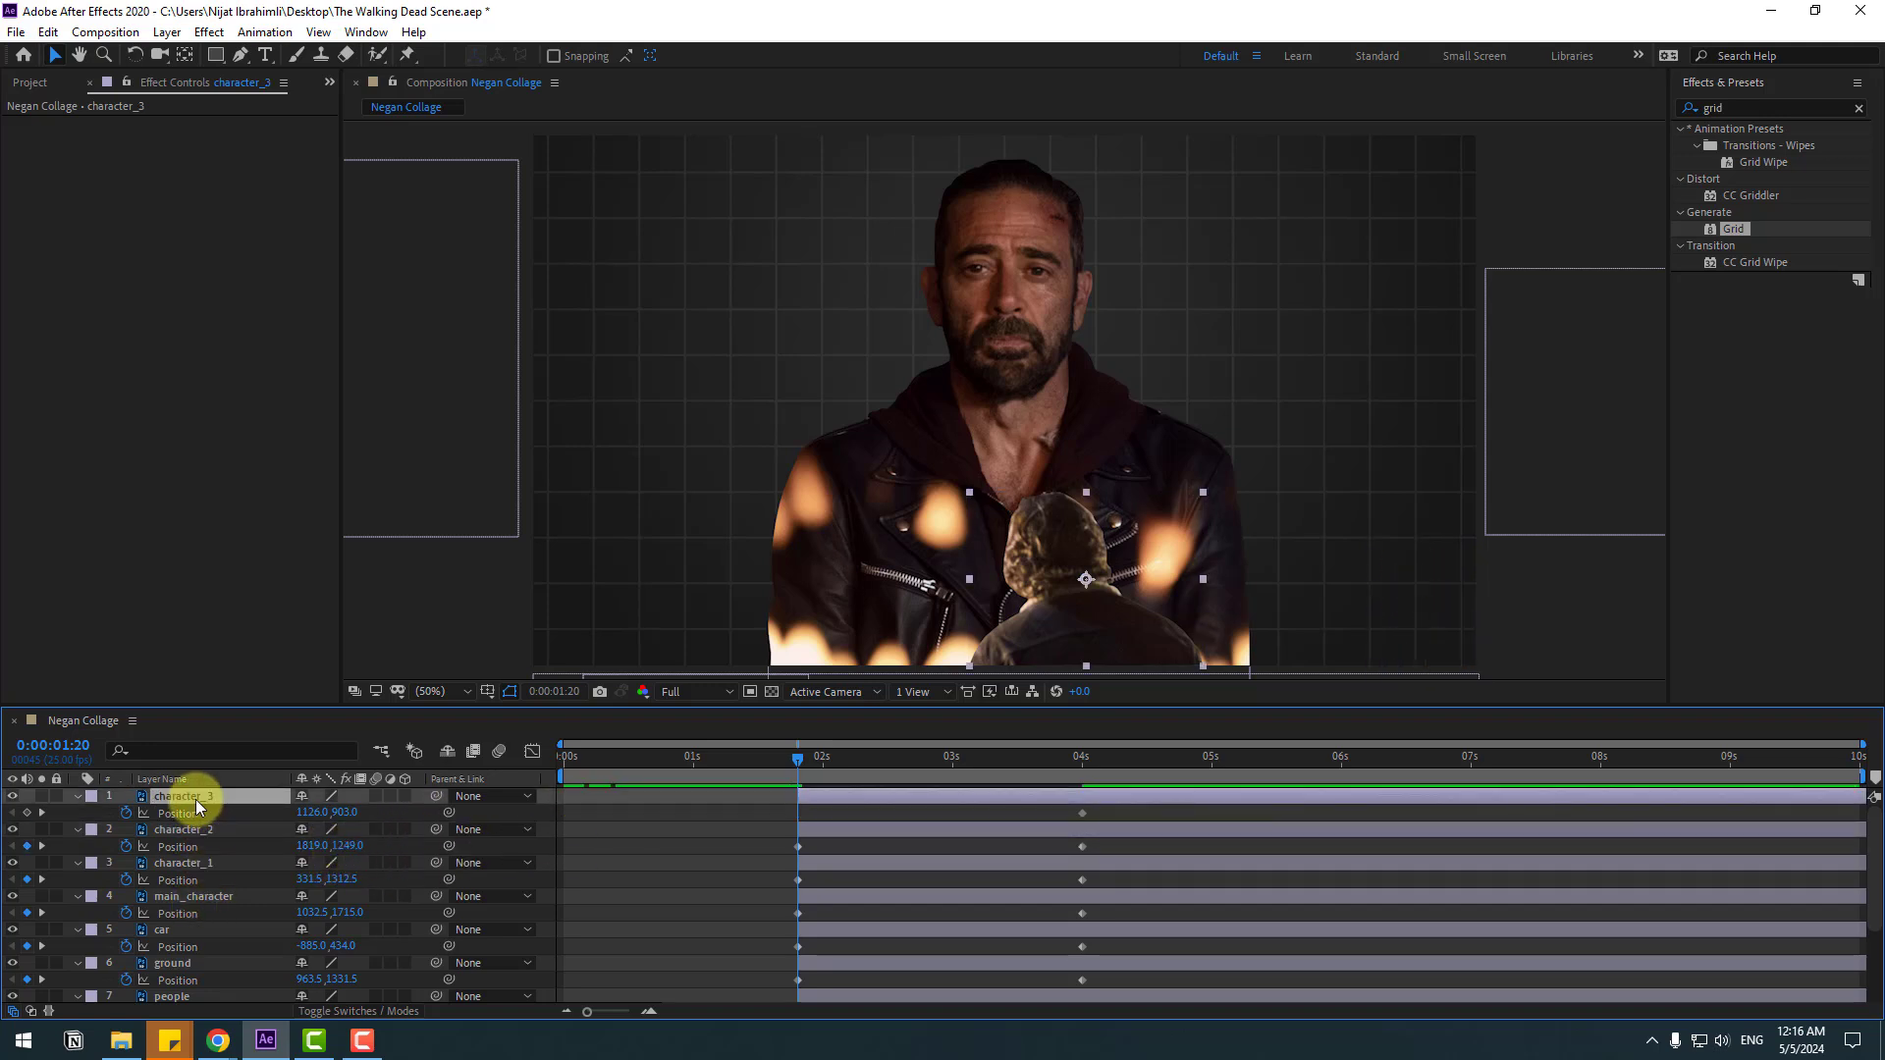
{"action": "left_click_drag", "start_coordinate": [343, 822], "coordinate": [1056, 768]}
{"action": "left_click_drag", "start_coordinate": [881, 780], "coordinate": [884, 776]}
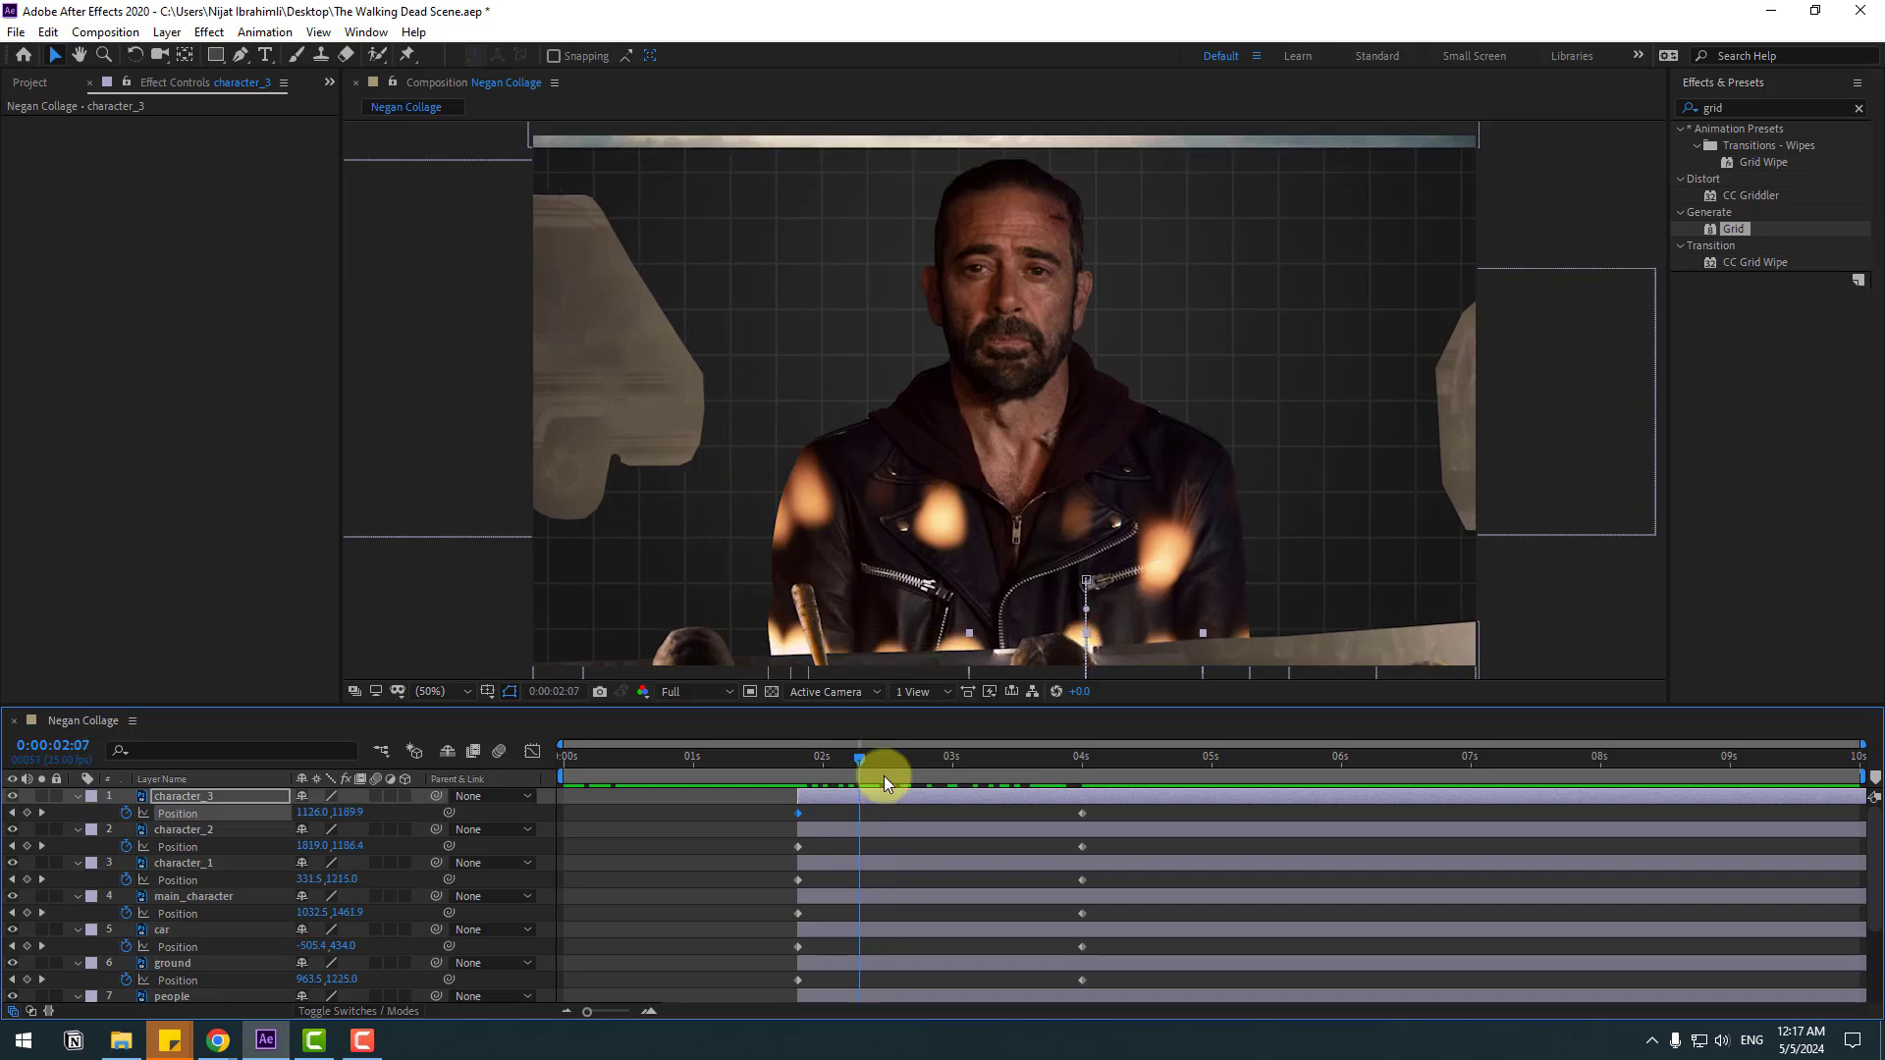
- Apply Easy Ease to all Position keyframes from character_3 down to sky and show their speed curves in the Graph Editor
{"action": "left_click_drag", "start_coordinate": [1037, 706], "coordinate": [1033, 518]}
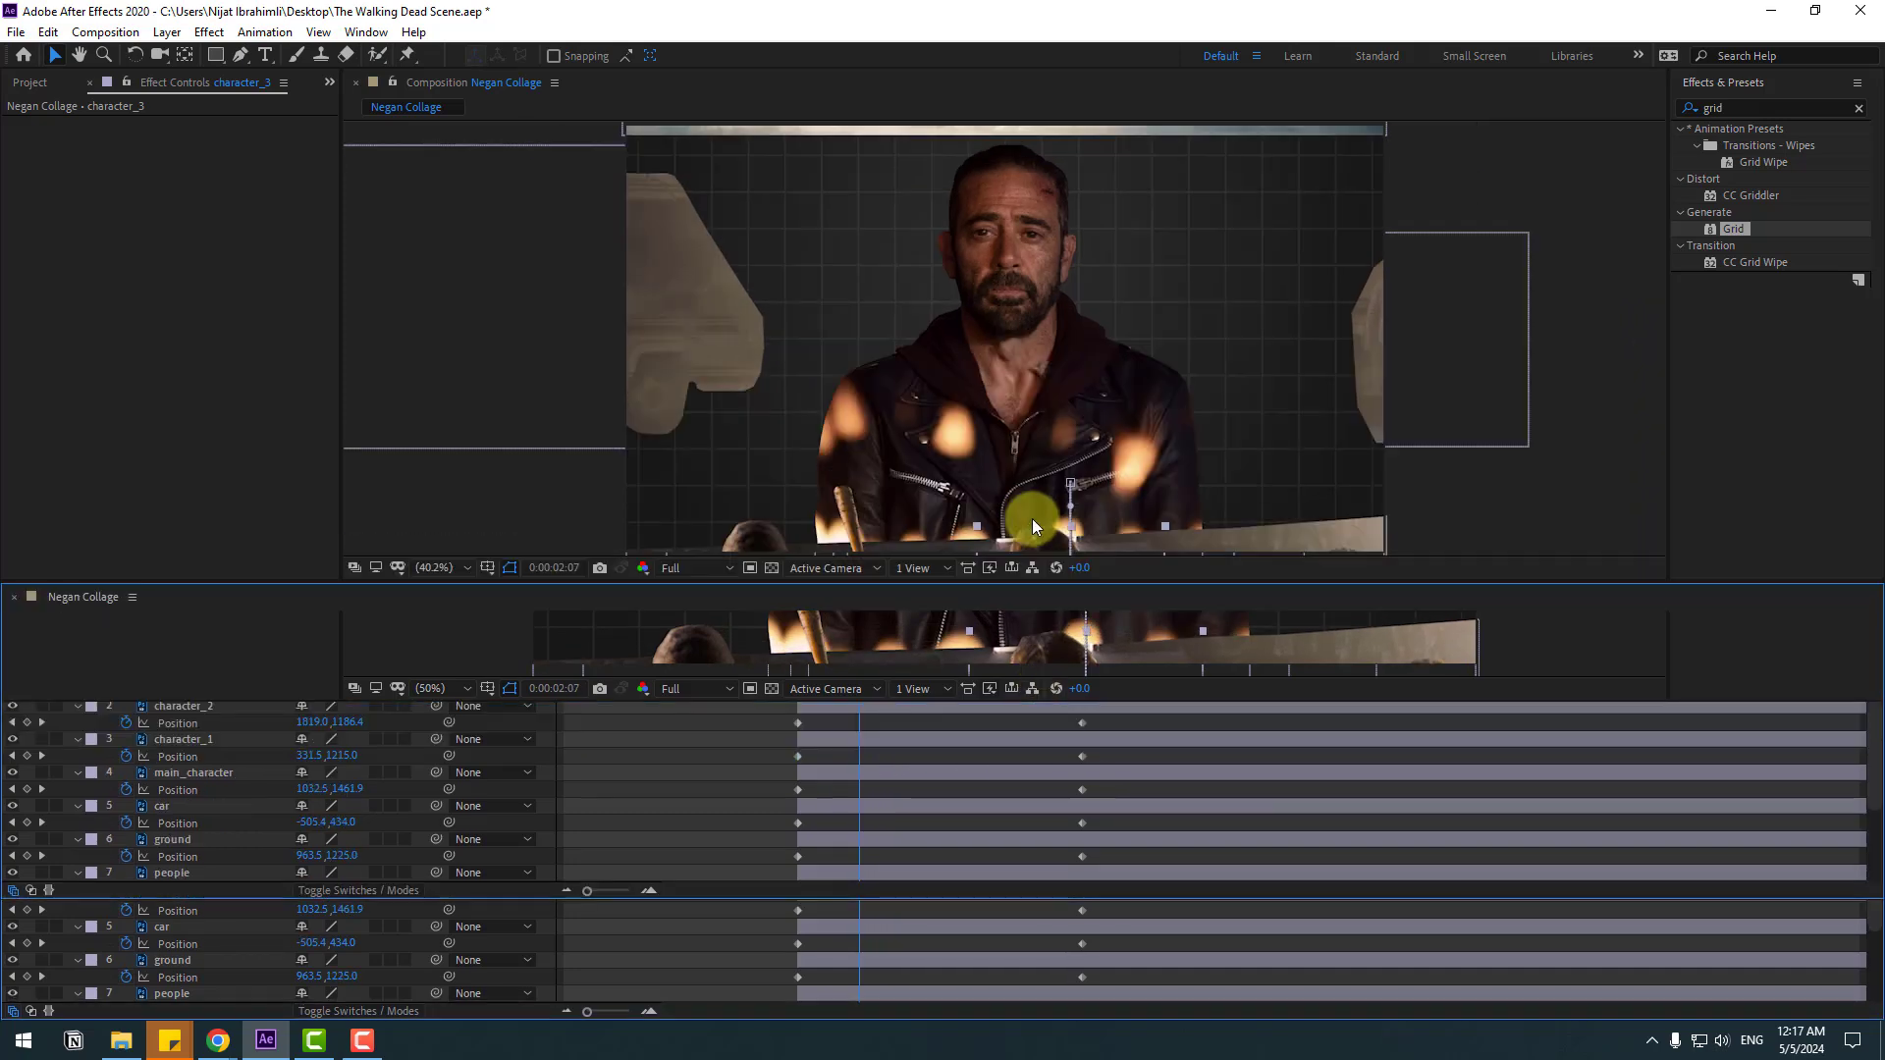
{"action": "left_click_drag", "start_coordinate": [1096, 625], "coordinate": [786, 862]}
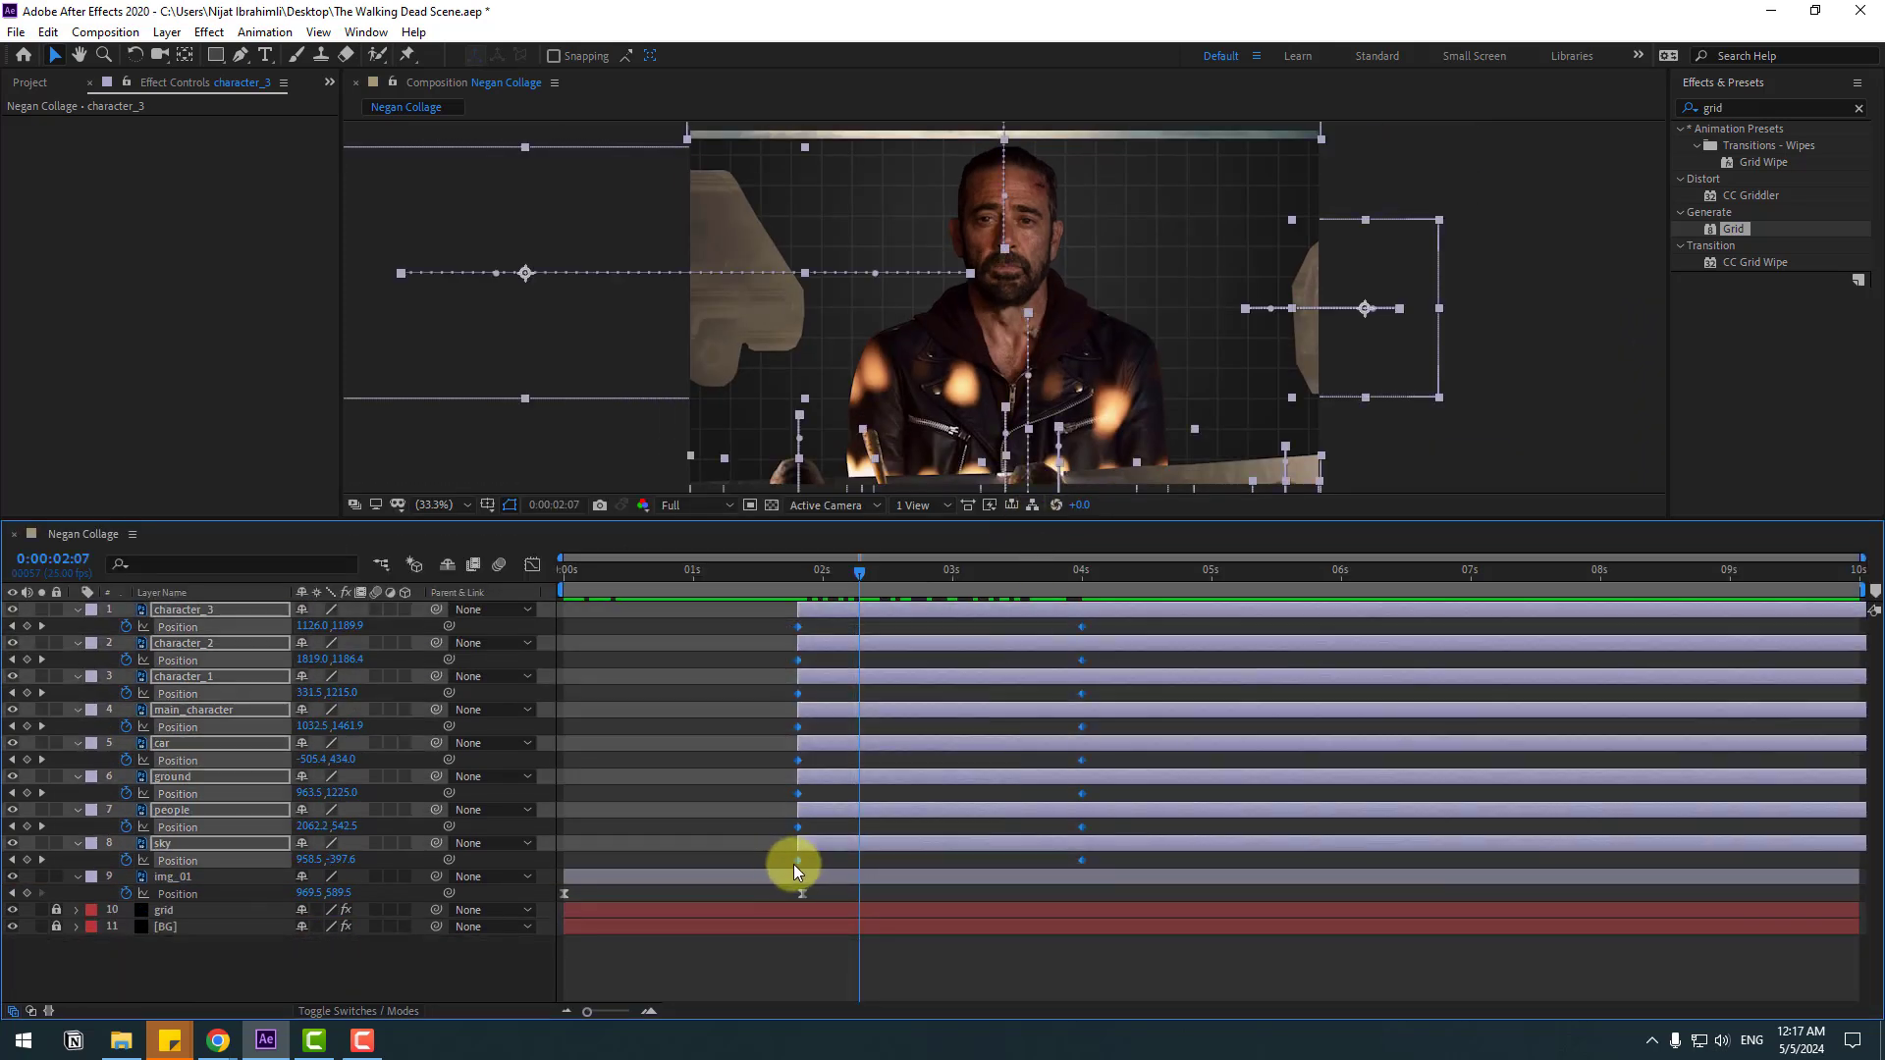
{"action": "right_click", "coordinate": [797, 860]}
{"action": "mouse_move", "coordinate": [815, 848]}
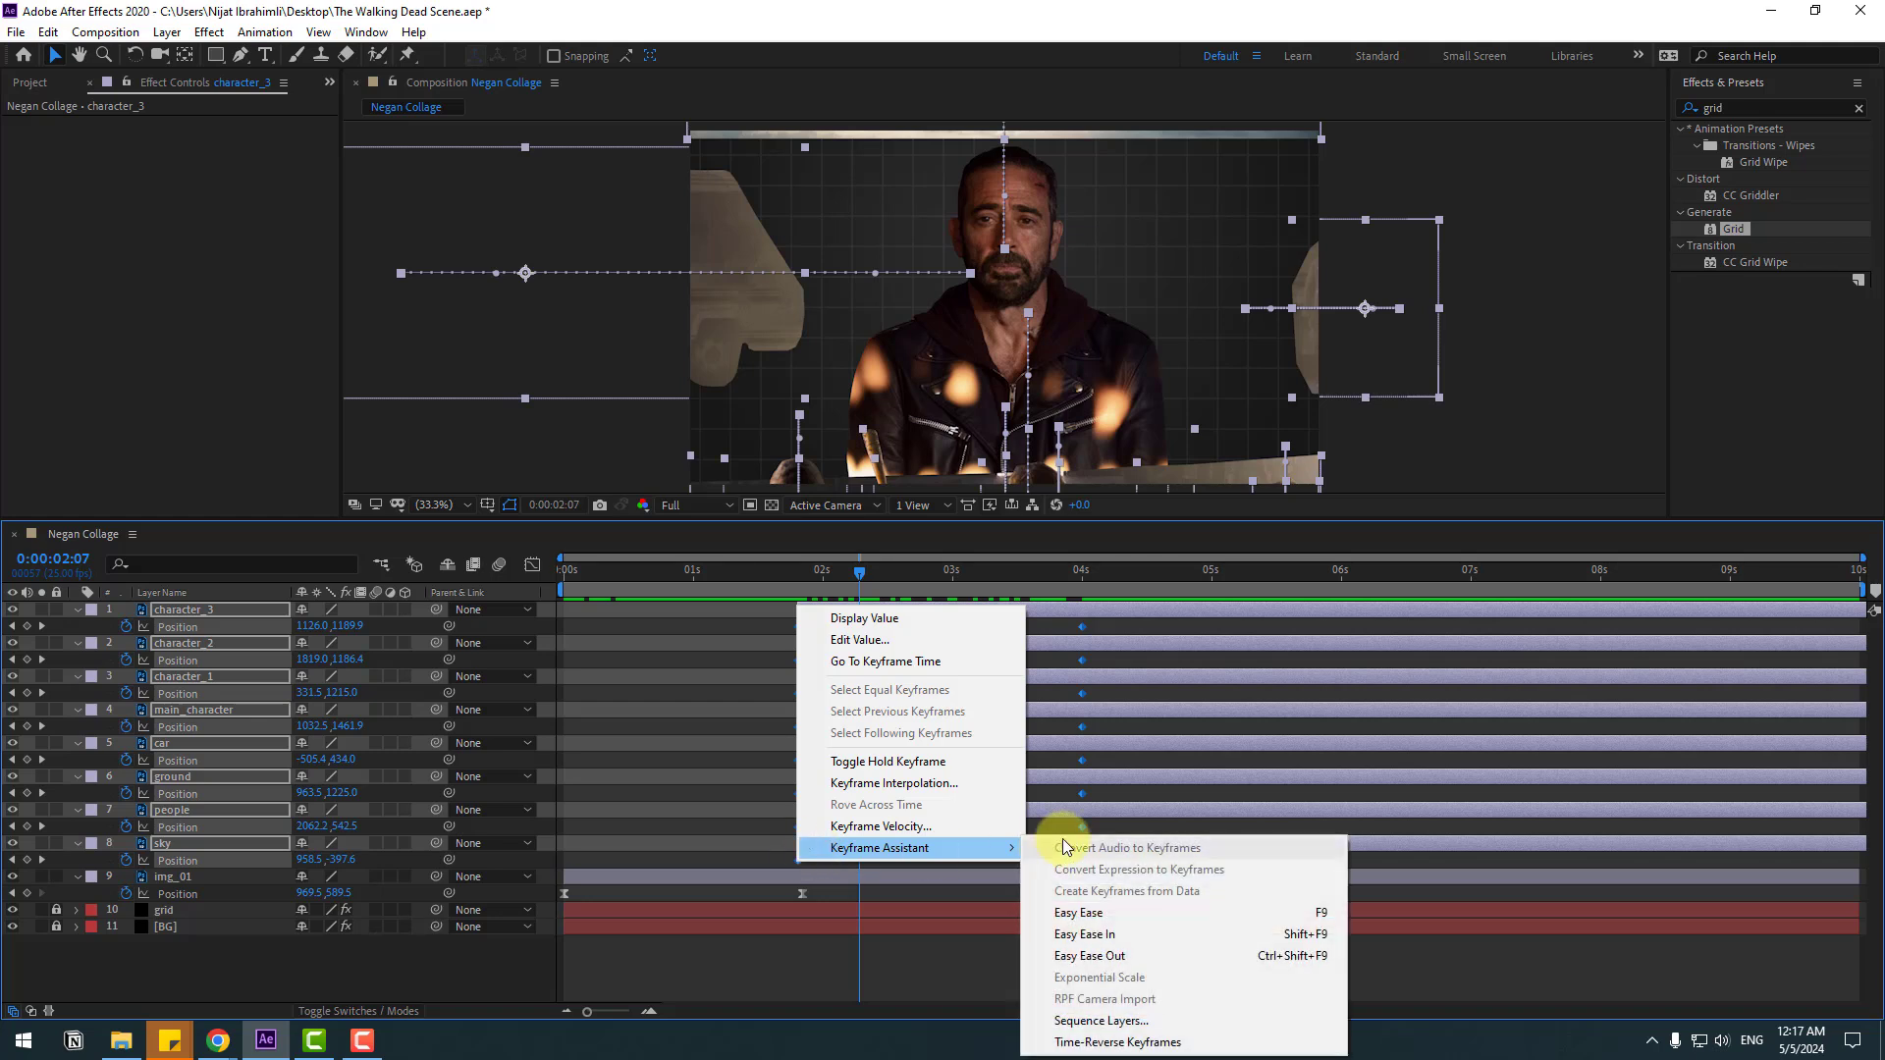
{"action": "left_click", "coordinate": [1233, 911]}
{"action": "left_click", "coordinate": [534, 568]}
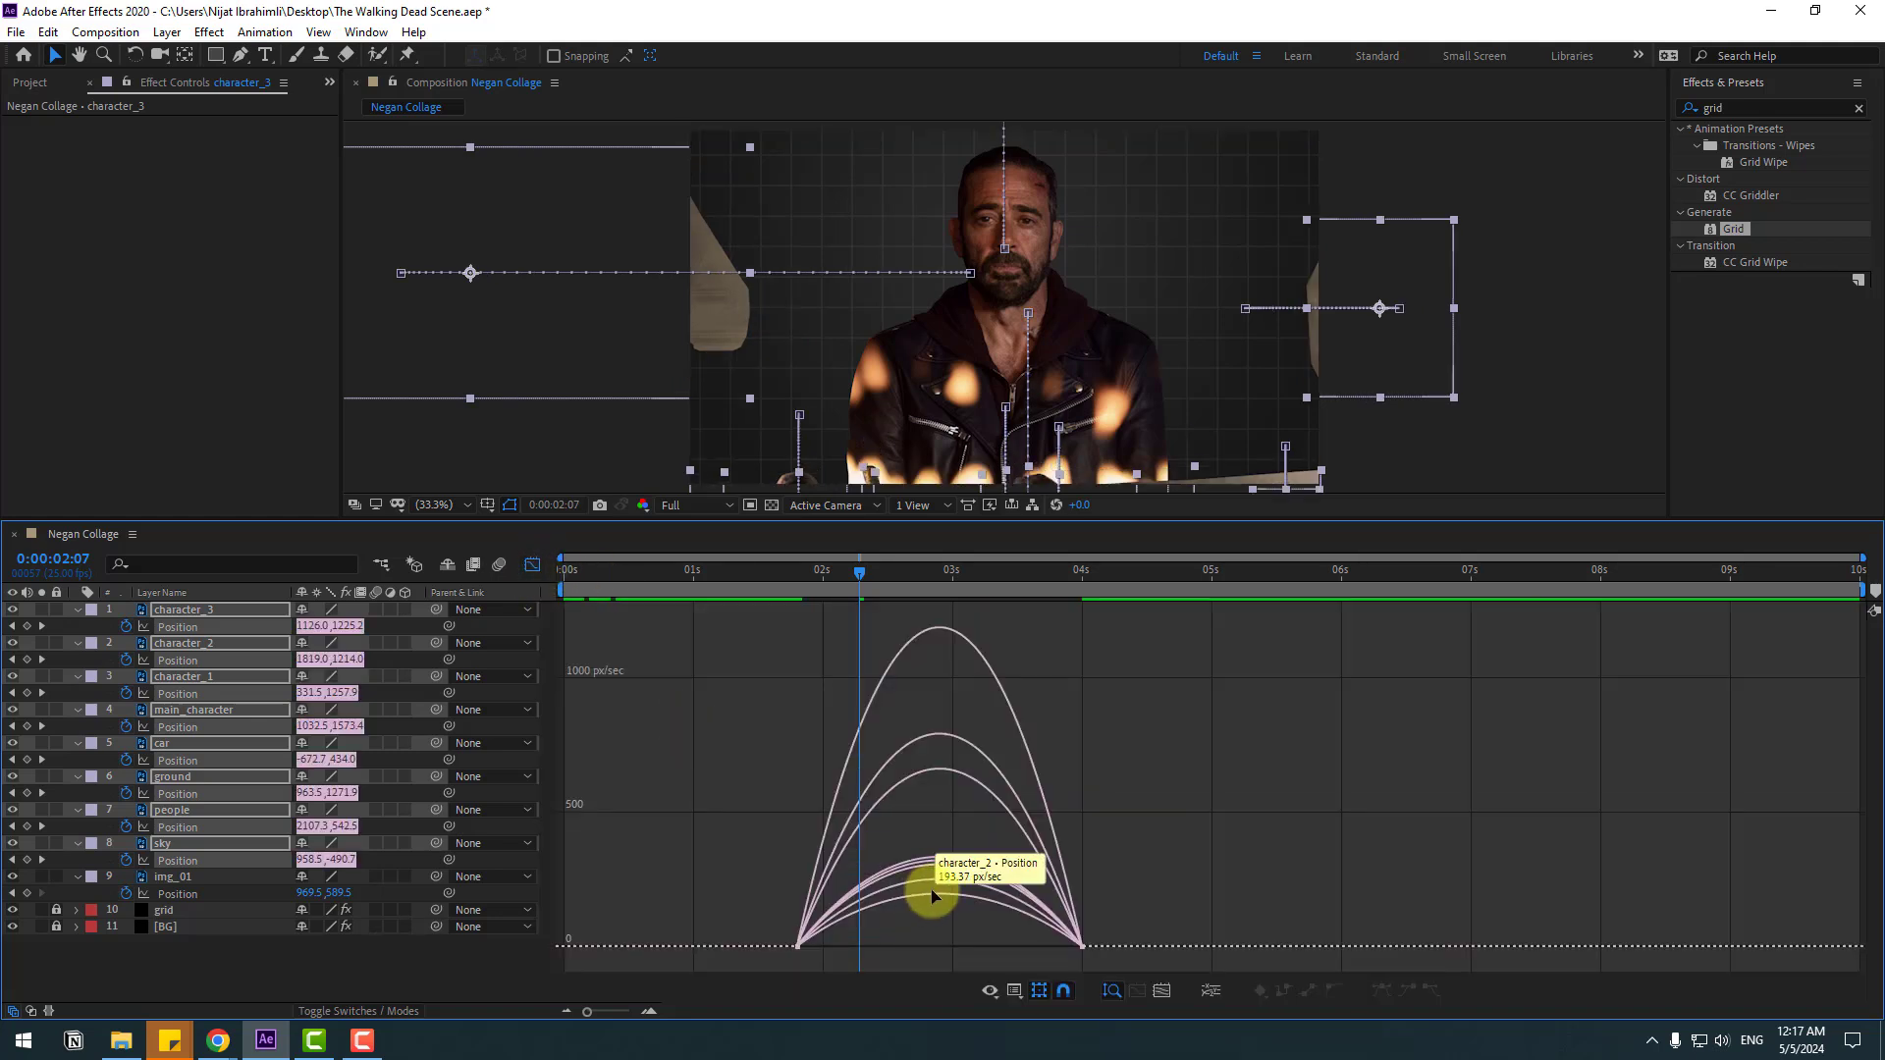
- Lengthen the easing influence at both ends of the layers' Position speed curves and preview from a work area starting at about 0:00:01:17
{"action": "mouse_move", "coordinate": [1003, 964]}
{"action": "left_mouse_down"}
{"action": "mouse_move", "coordinate": [1025, 951]}
{"action": "mouse_move", "coordinate": [1001, 939]}
{"action": "left_mouse_up"}
{"action": "left_click_drag", "start_coordinate": [762, 911], "coordinate": [866, 941]}
{"action": "left_click_drag", "start_coordinate": [563, 591], "coordinate": [776, 590]}
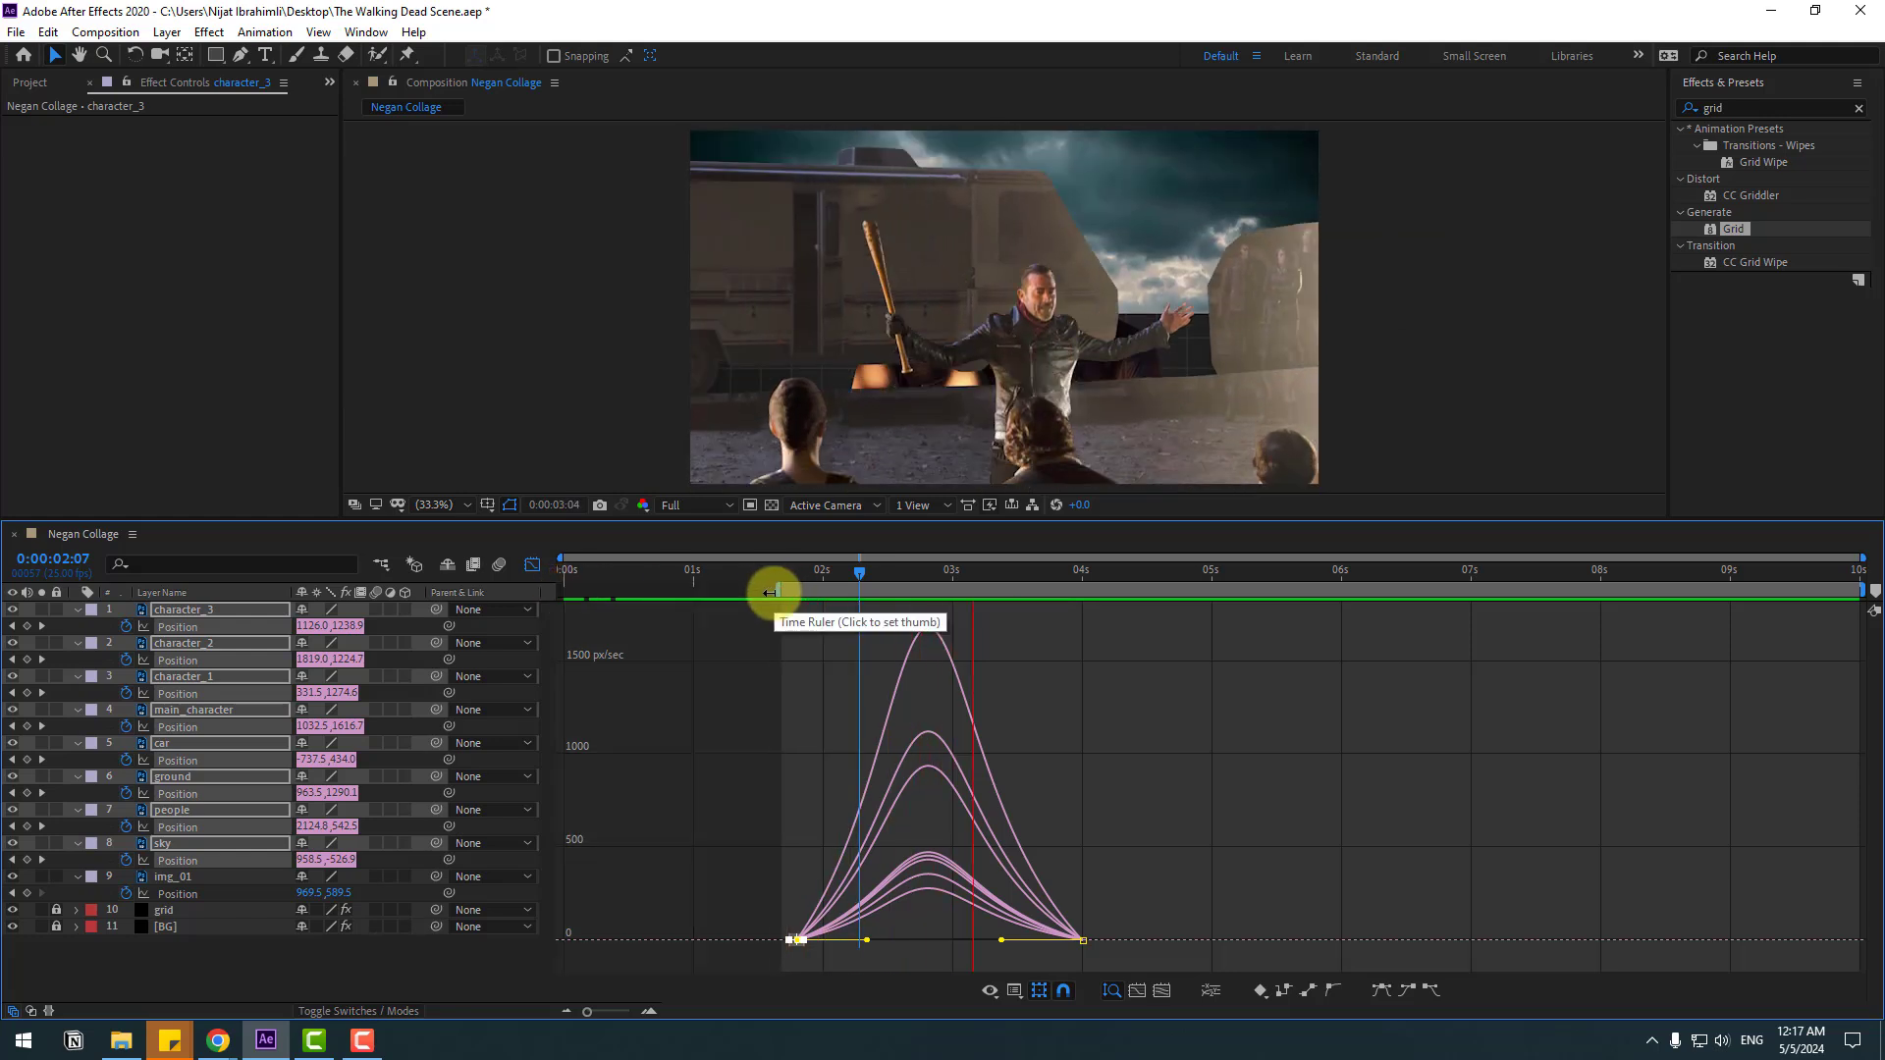
{"action": "key", "text": "space"}
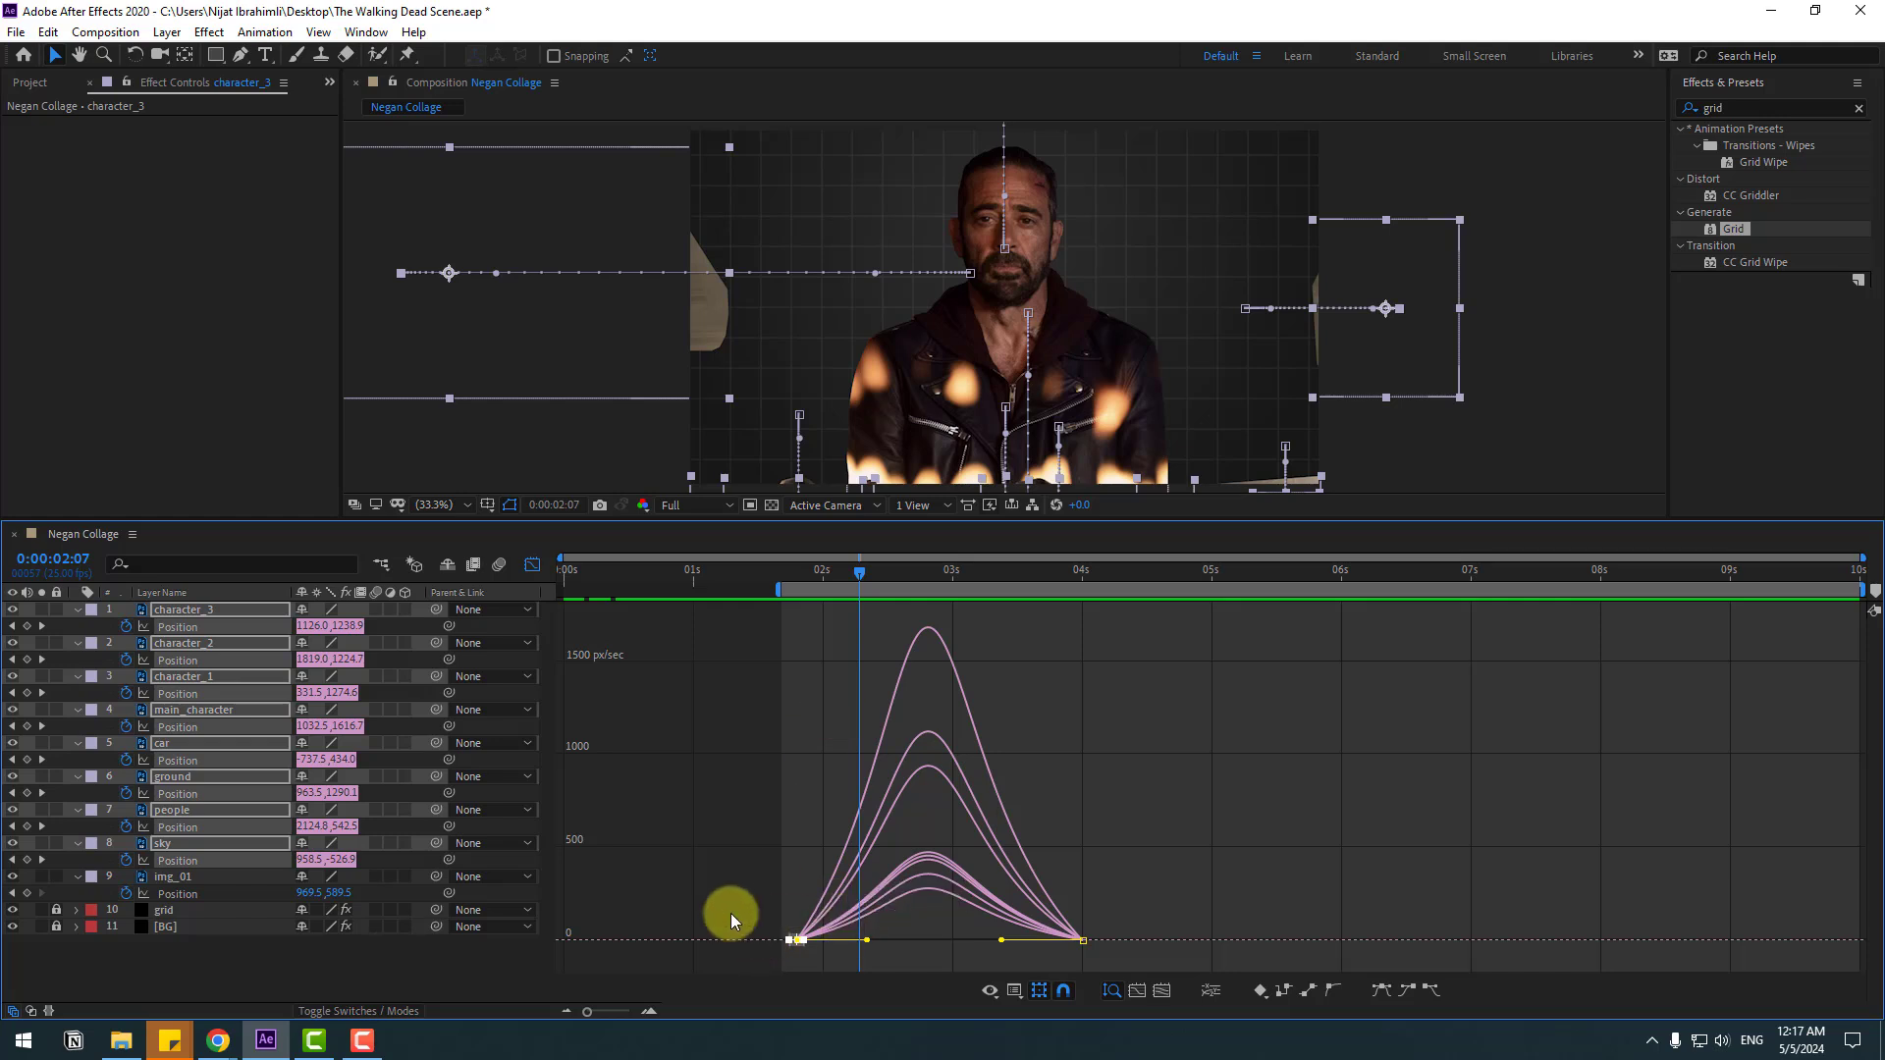
- Shorten the outgoing influence of the layers' first Position keyframes to about 32% and preview the slide-in
{"action": "left_click_drag", "start_coordinate": [729, 905], "coordinate": [842, 942]}
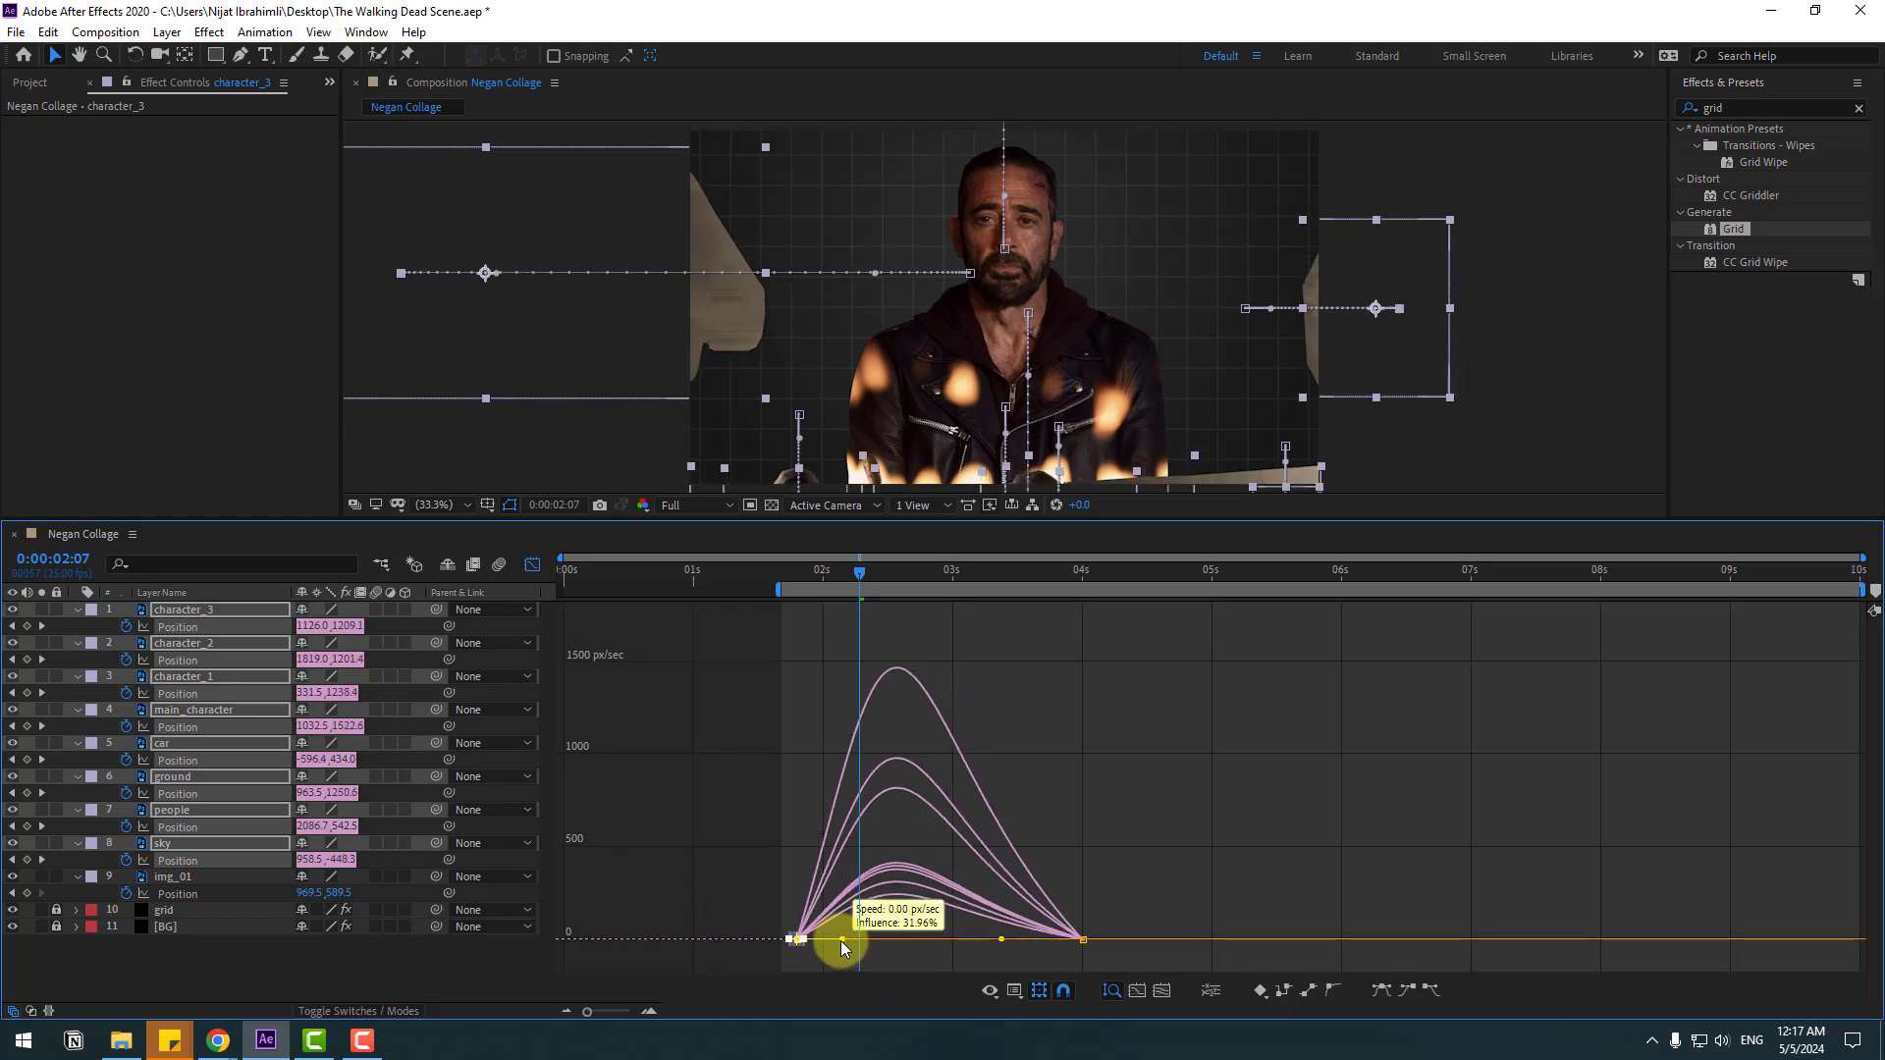
{"action": "key", "text": "space"}
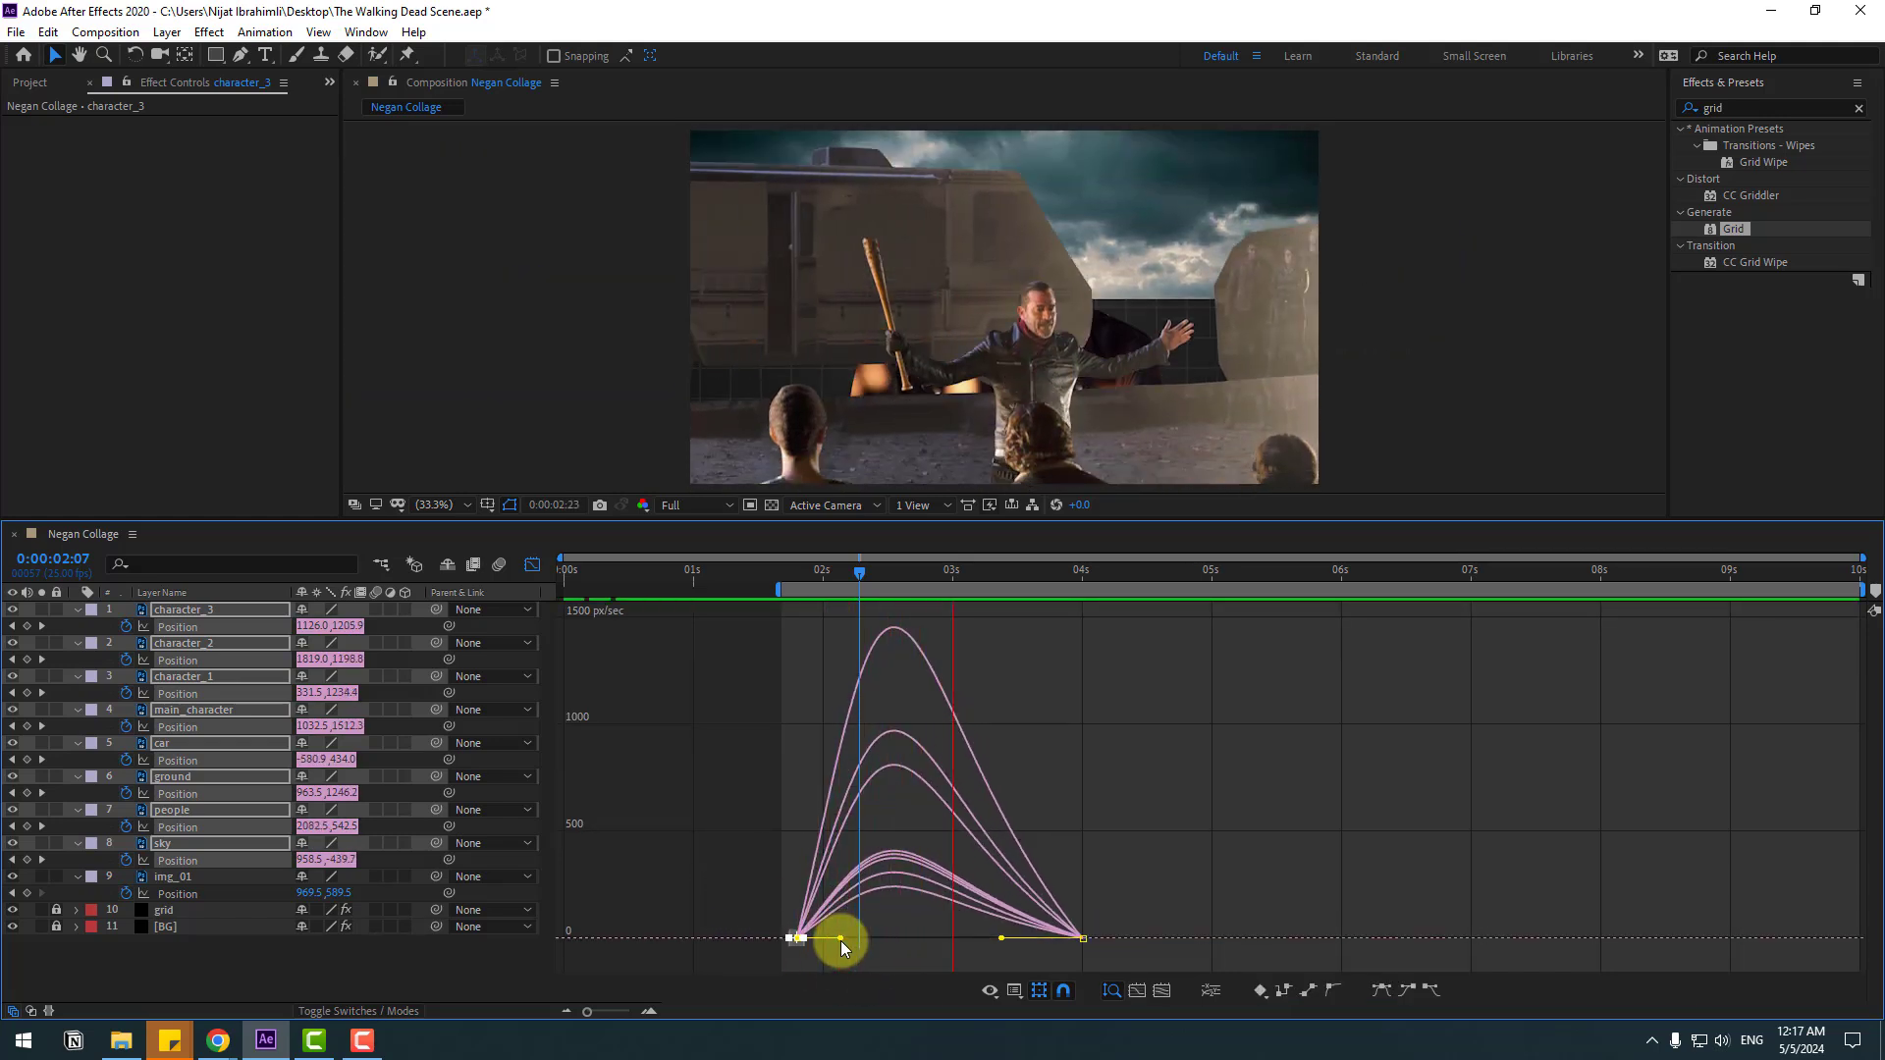
{"action": "key", "text": "space"}
{"action": "key", "text": "space"}
{"action": "key", "text": "space"}
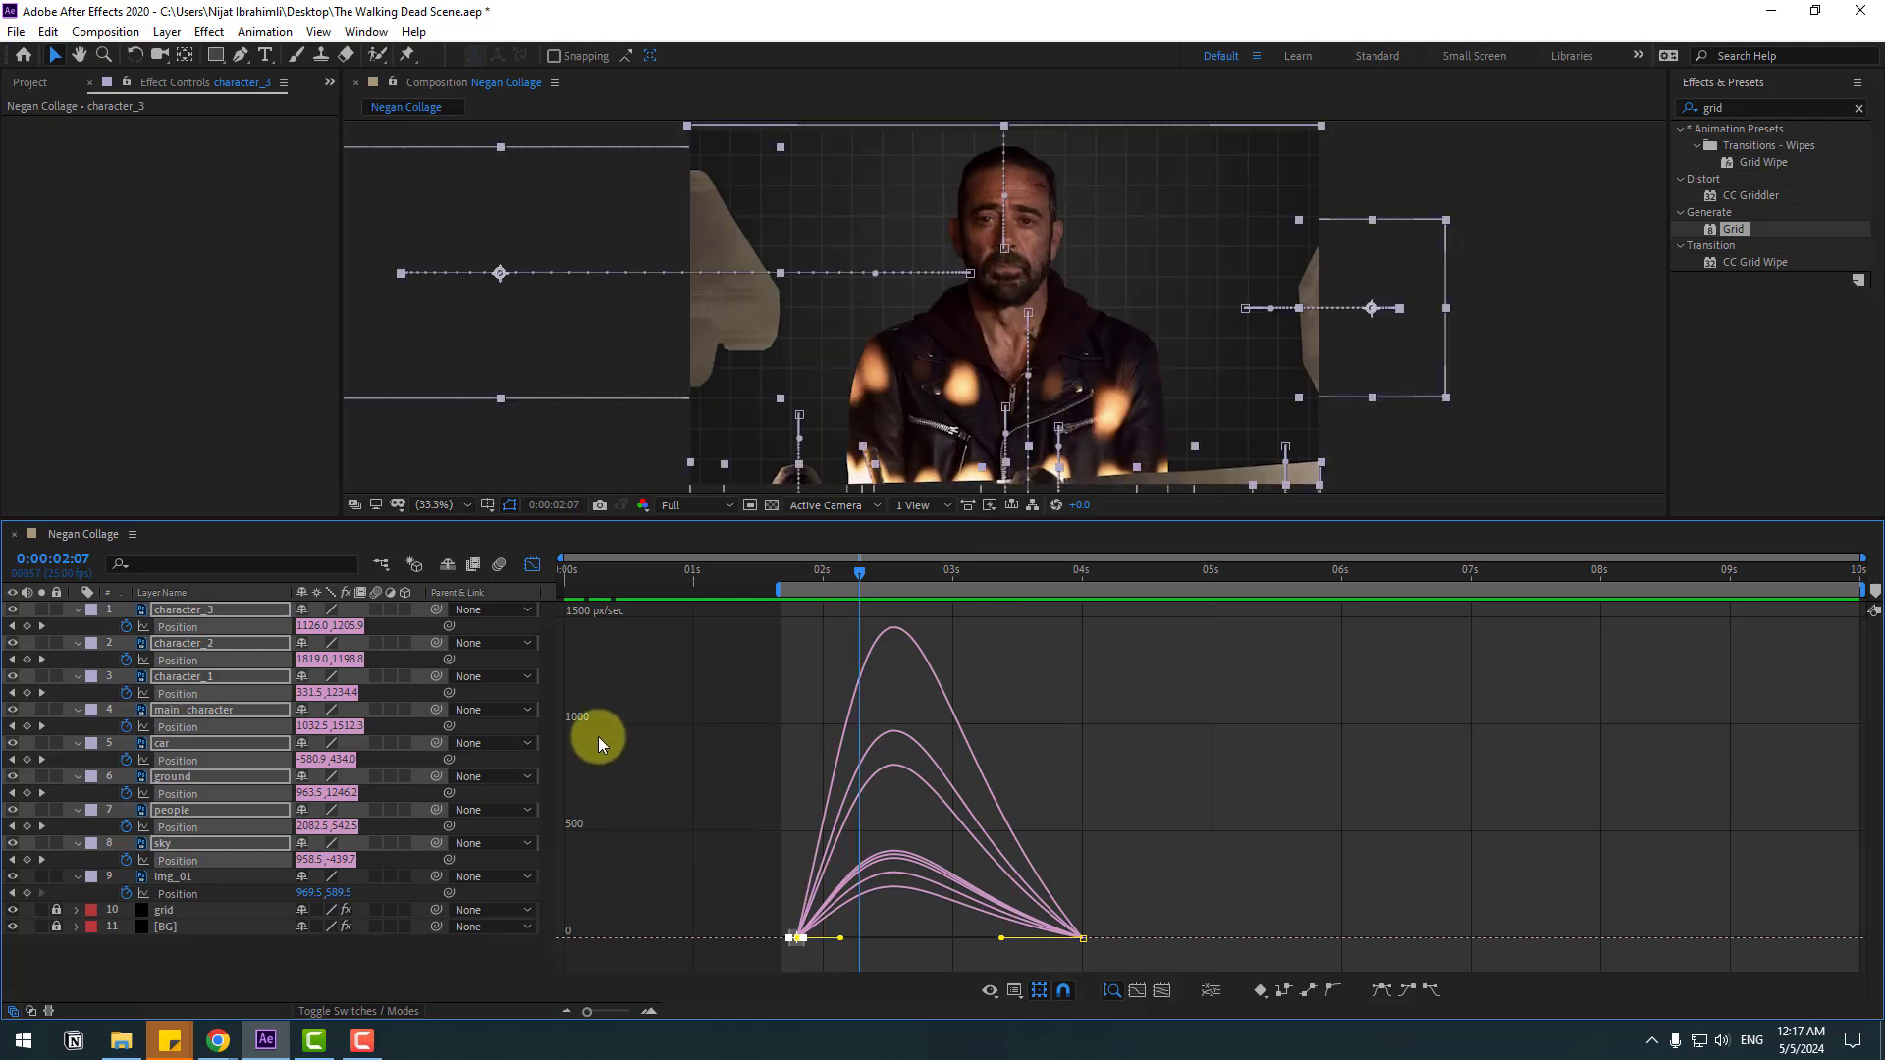
- Move the ending Position keyframes of character_3 down to sky earlier, to about 0:00:03:16, and preview the faster motion
{"action": "left_click", "coordinate": [538, 570]}
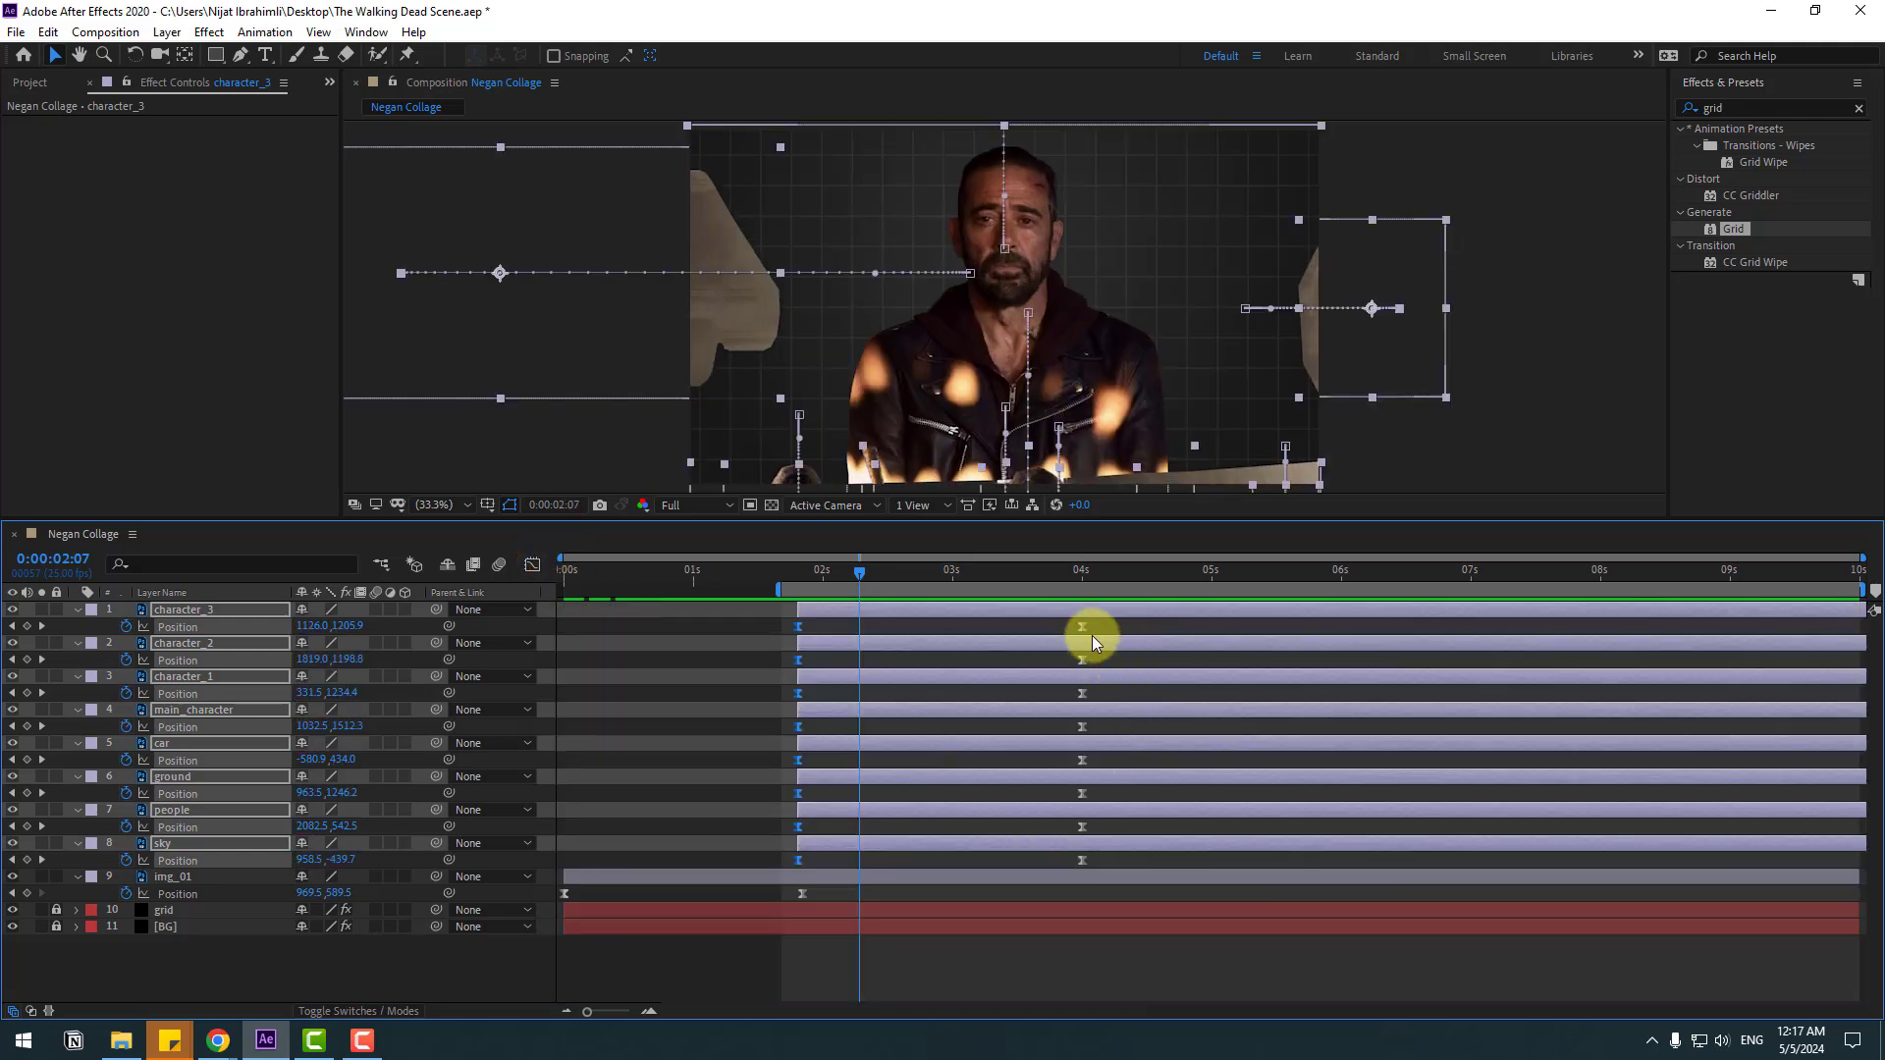
{"action": "left_click_drag", "start_coordinate": [1095, 620], "coordinate": [1036, 854]}
{"action": "key", "text": "space"}
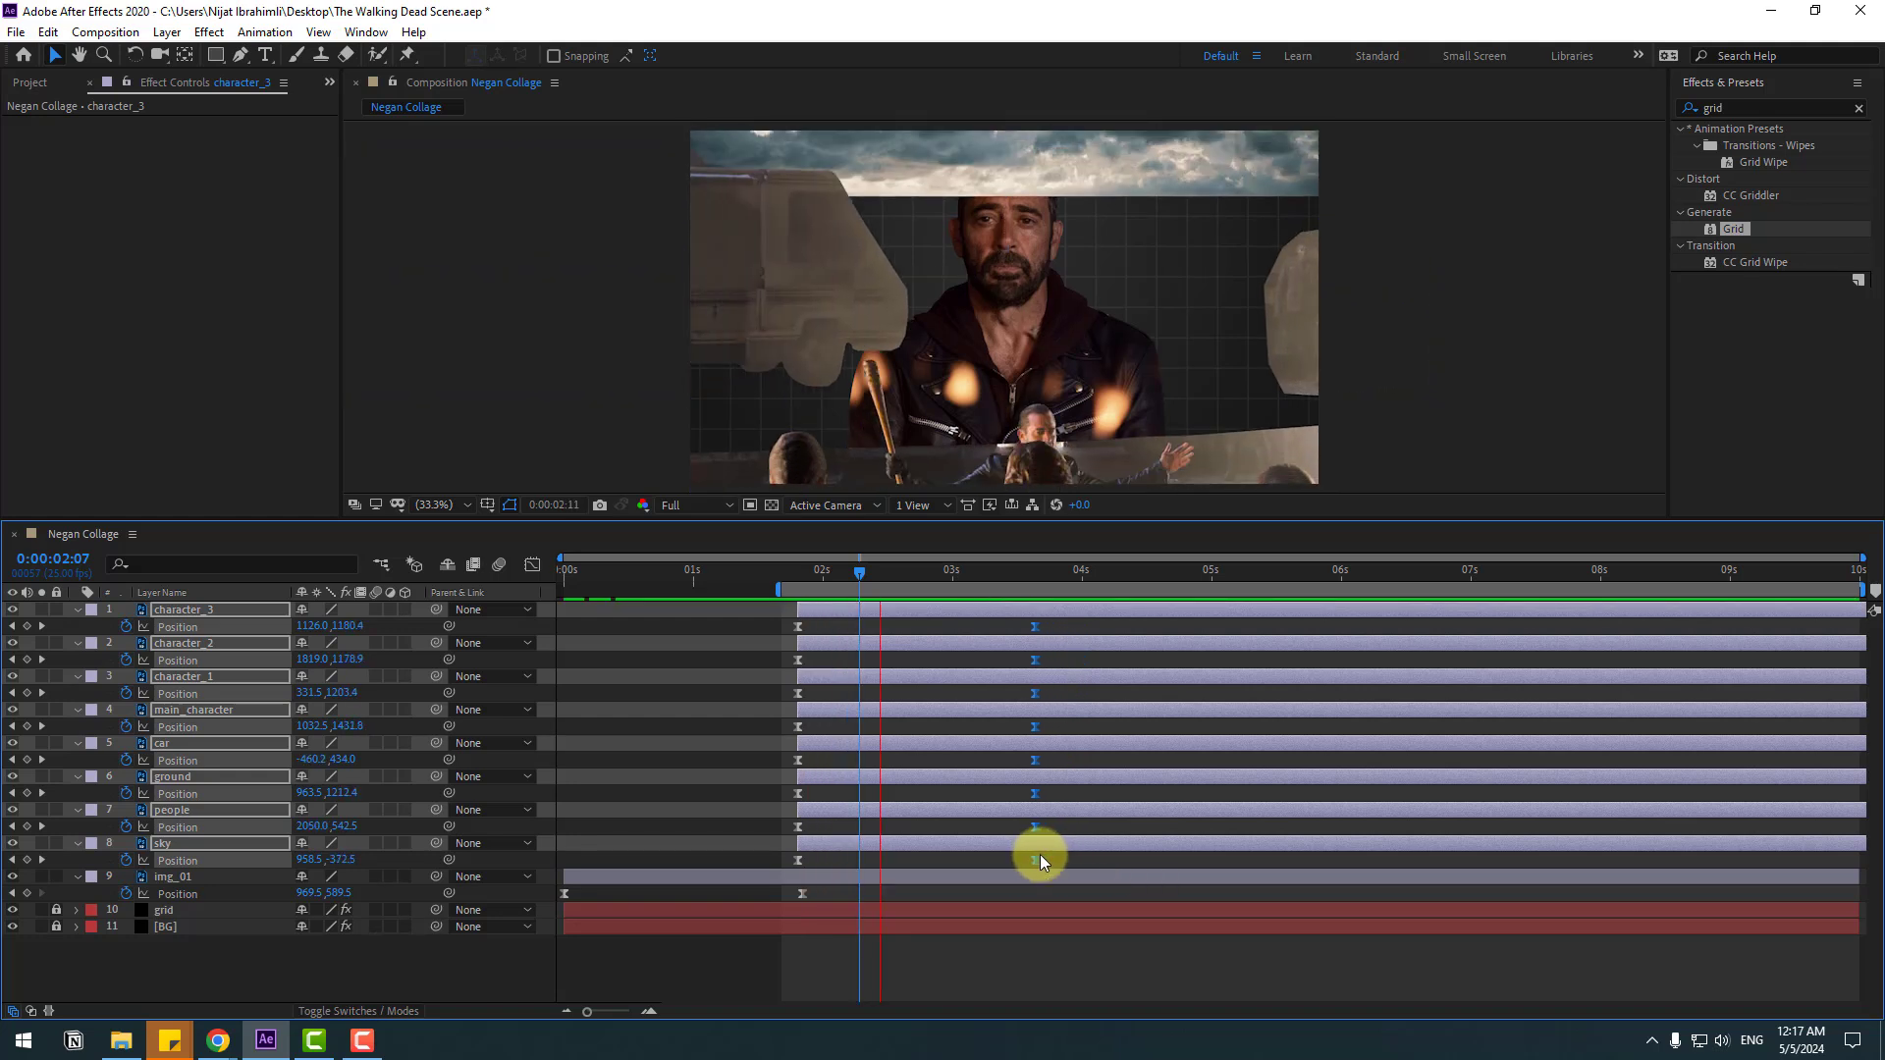
{"action": "key", "text": "space"}
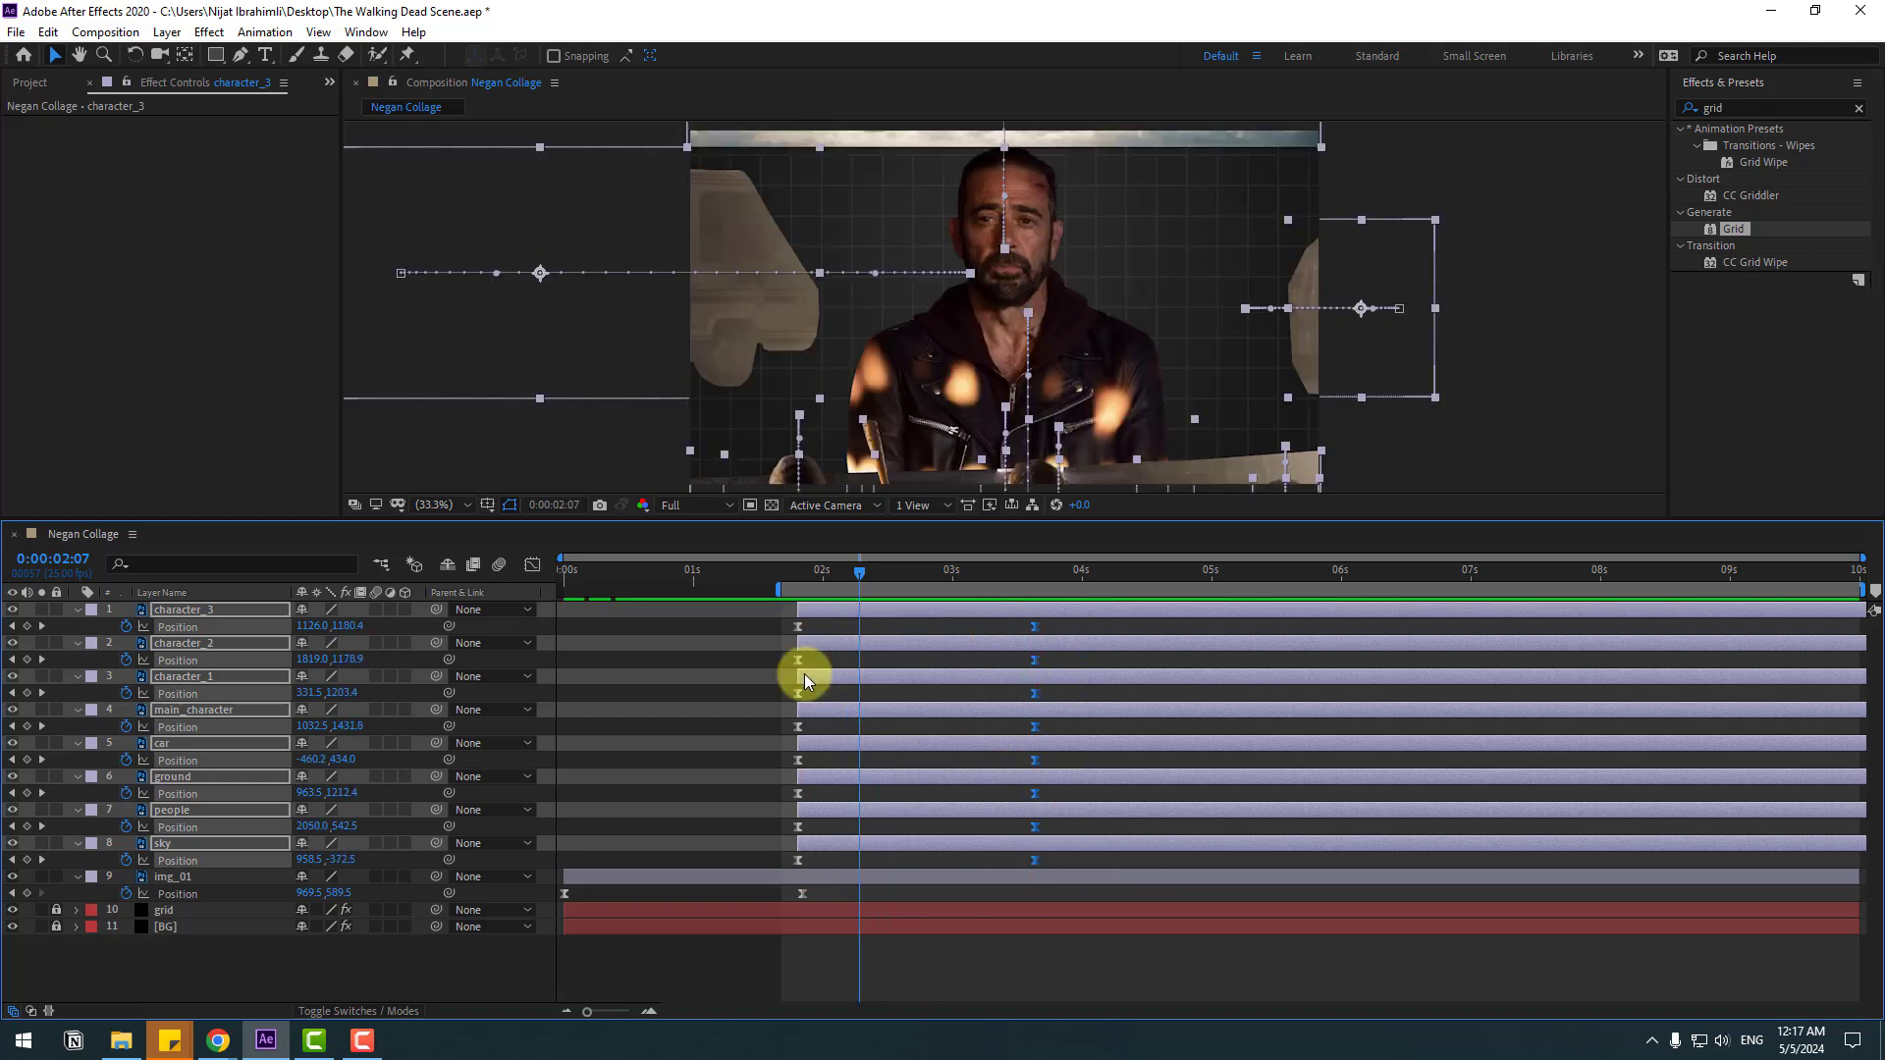
- Lengthen the incoming influence of the ending Position keyframes in the Graph Editor, preview the motion and return to the layer timeline
{"action": "left_click", "coordinate": [531, 565]}
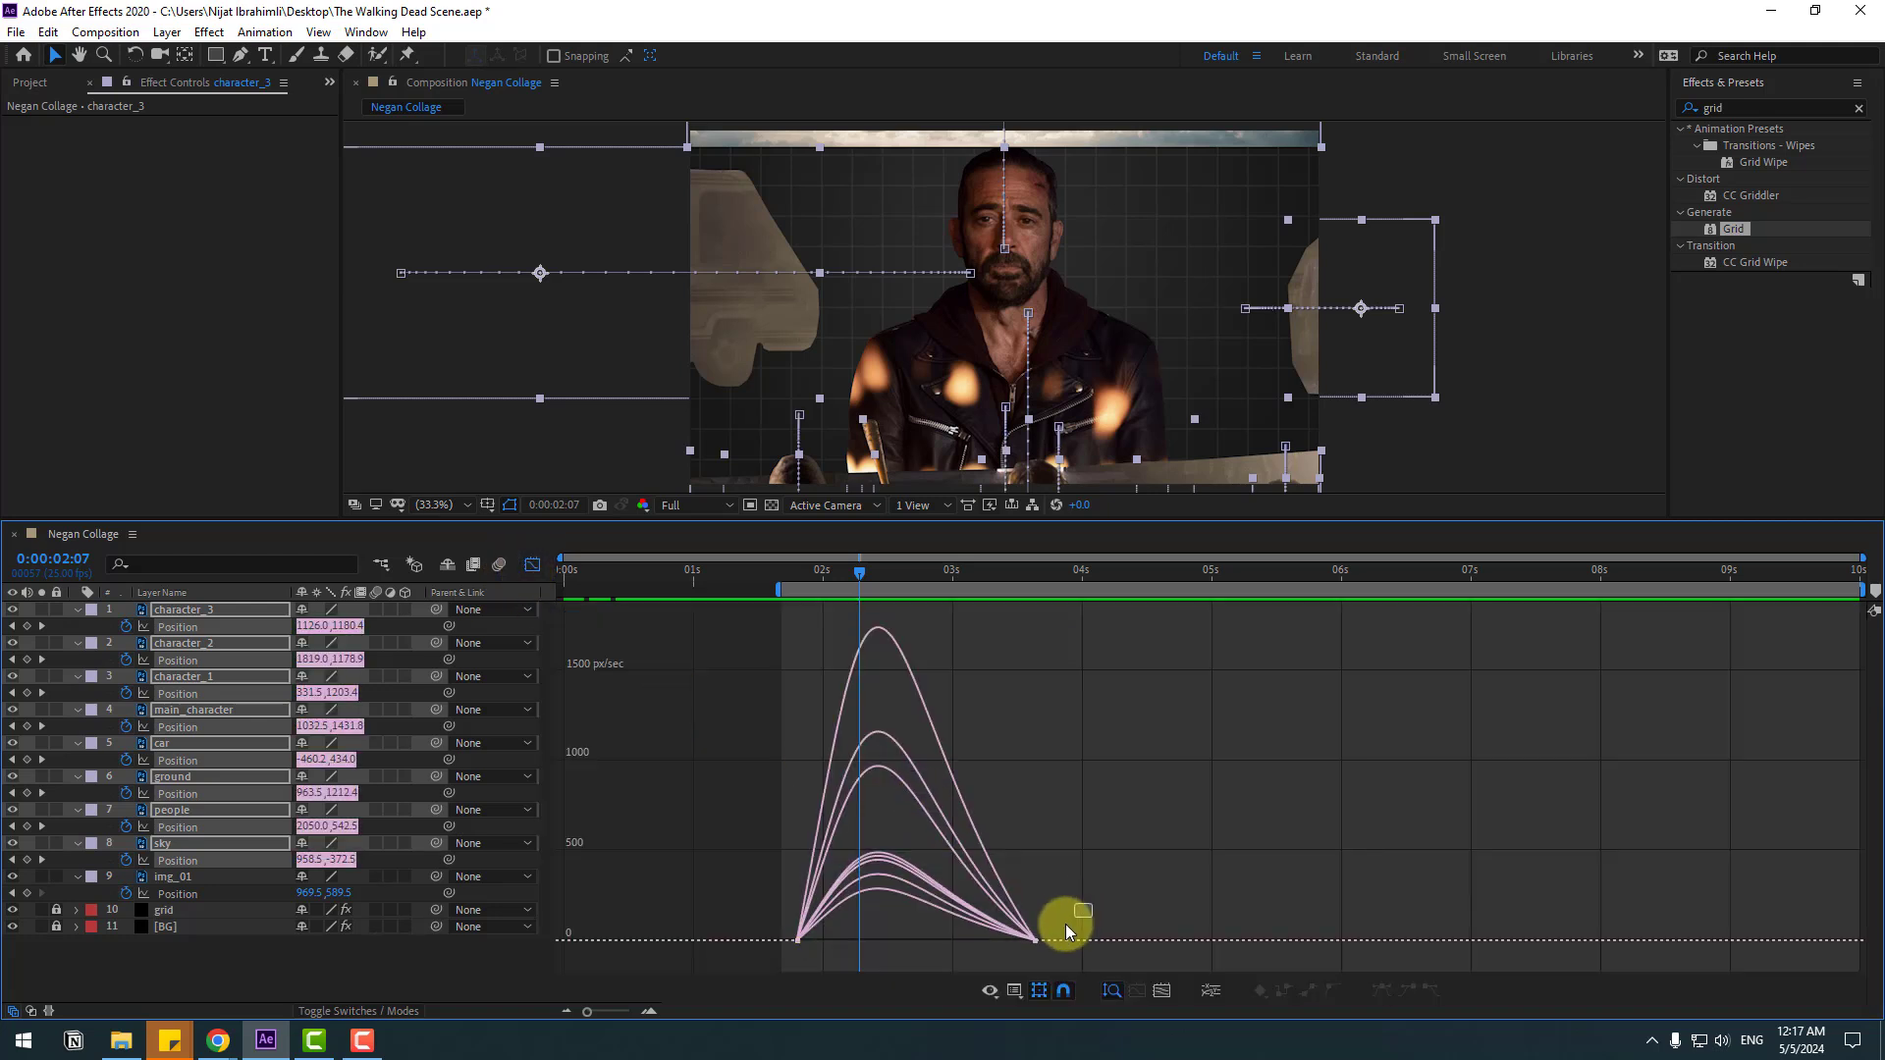
{"action": "left_click_drag", "start_coordinate": [967, 942], "coordinate": [954, 939]}
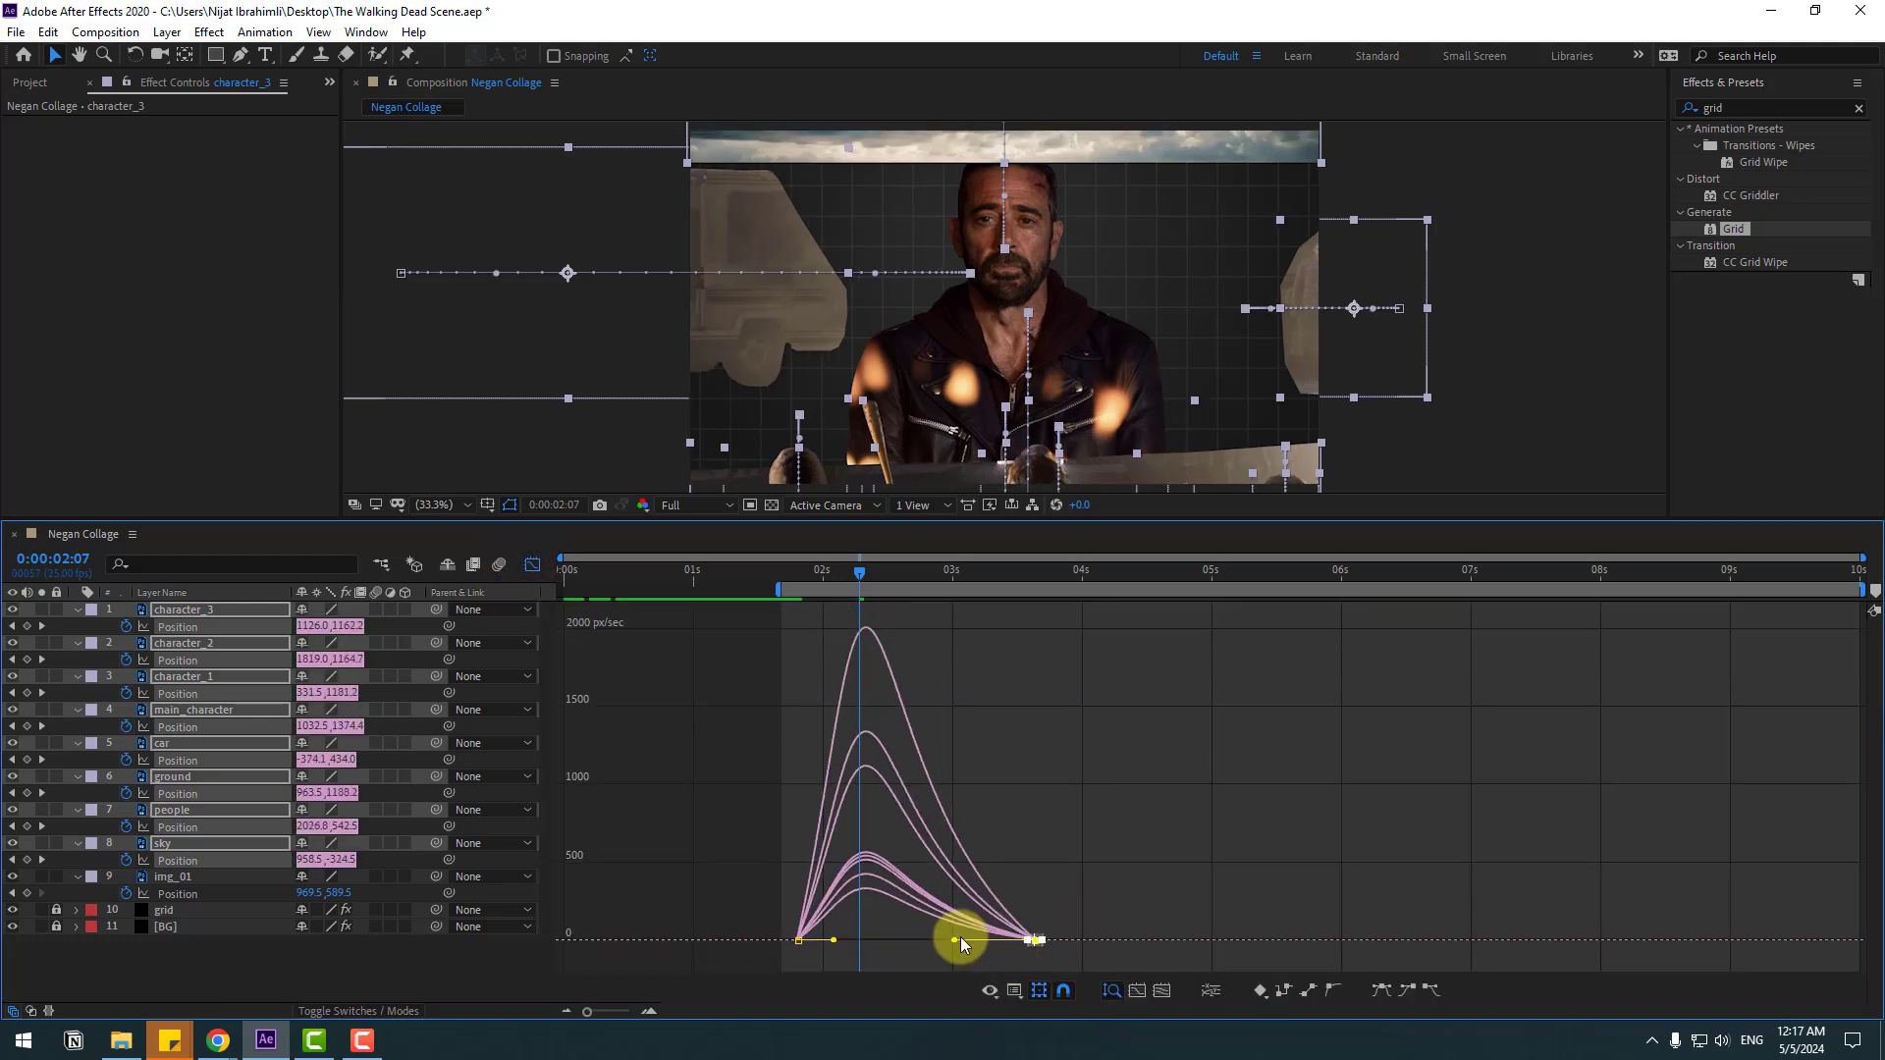
{"action": "key", "text": "space"}
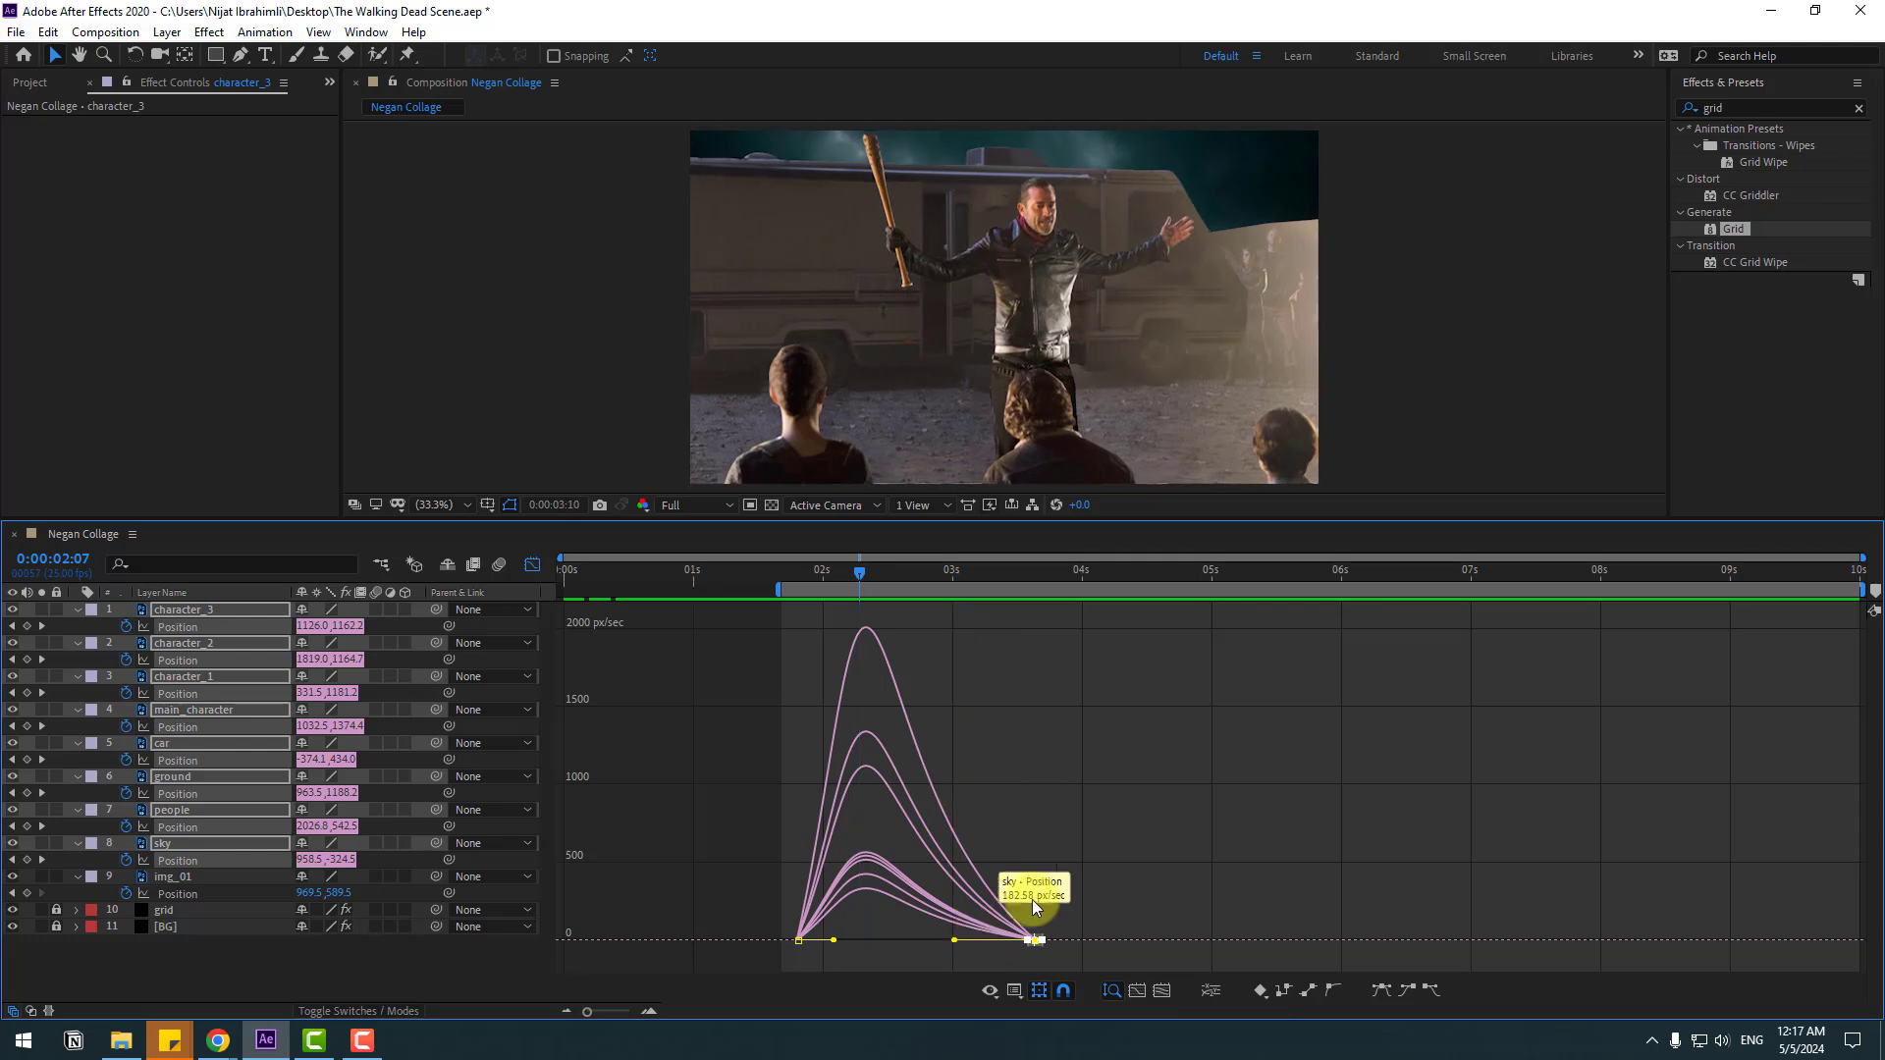
{"action": "key", "text": "space"}
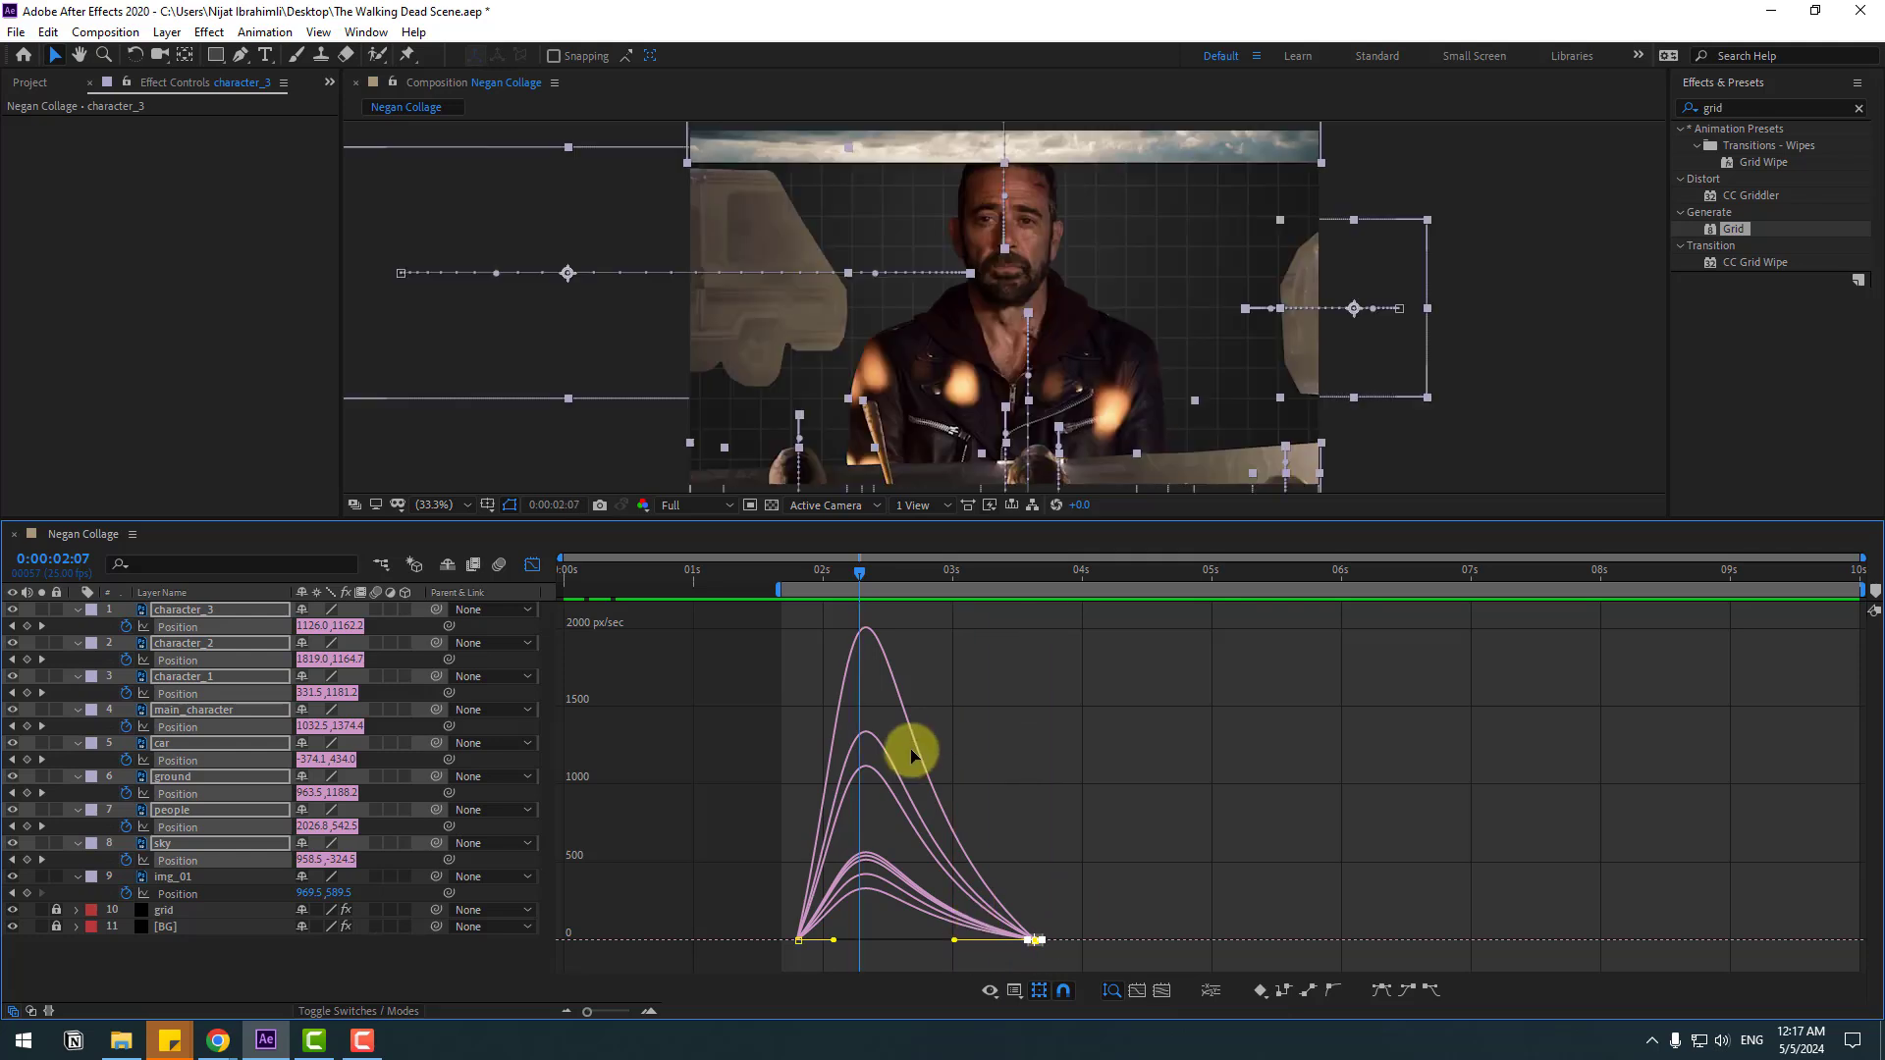
{"action": "left_click", "coordinate": [532, 567]}
{"action": "left_click", "coordinate": [218, 968]}
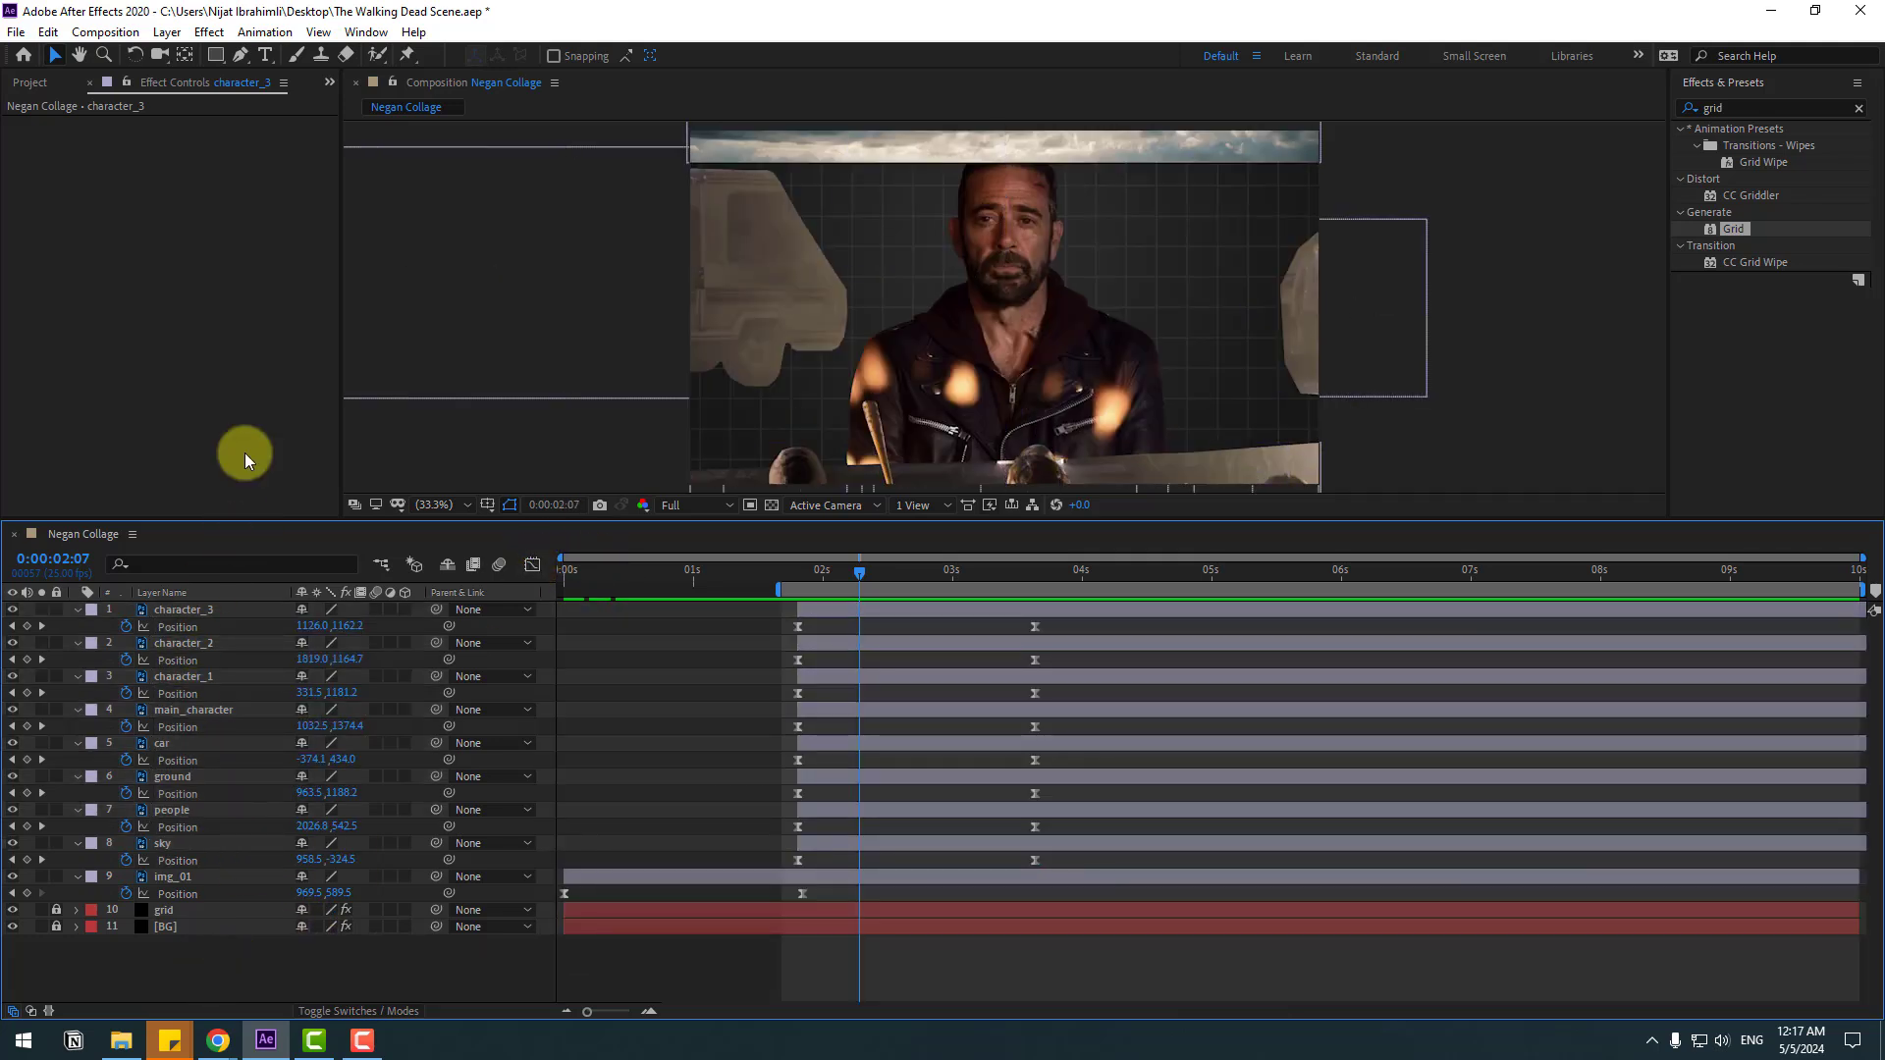
- Create a null object and centre its anchor point within its square
{"action": "left_click", "coordinate": [167, 31]}
{"action": "mouse_move", "coordinate": [206, 55]}
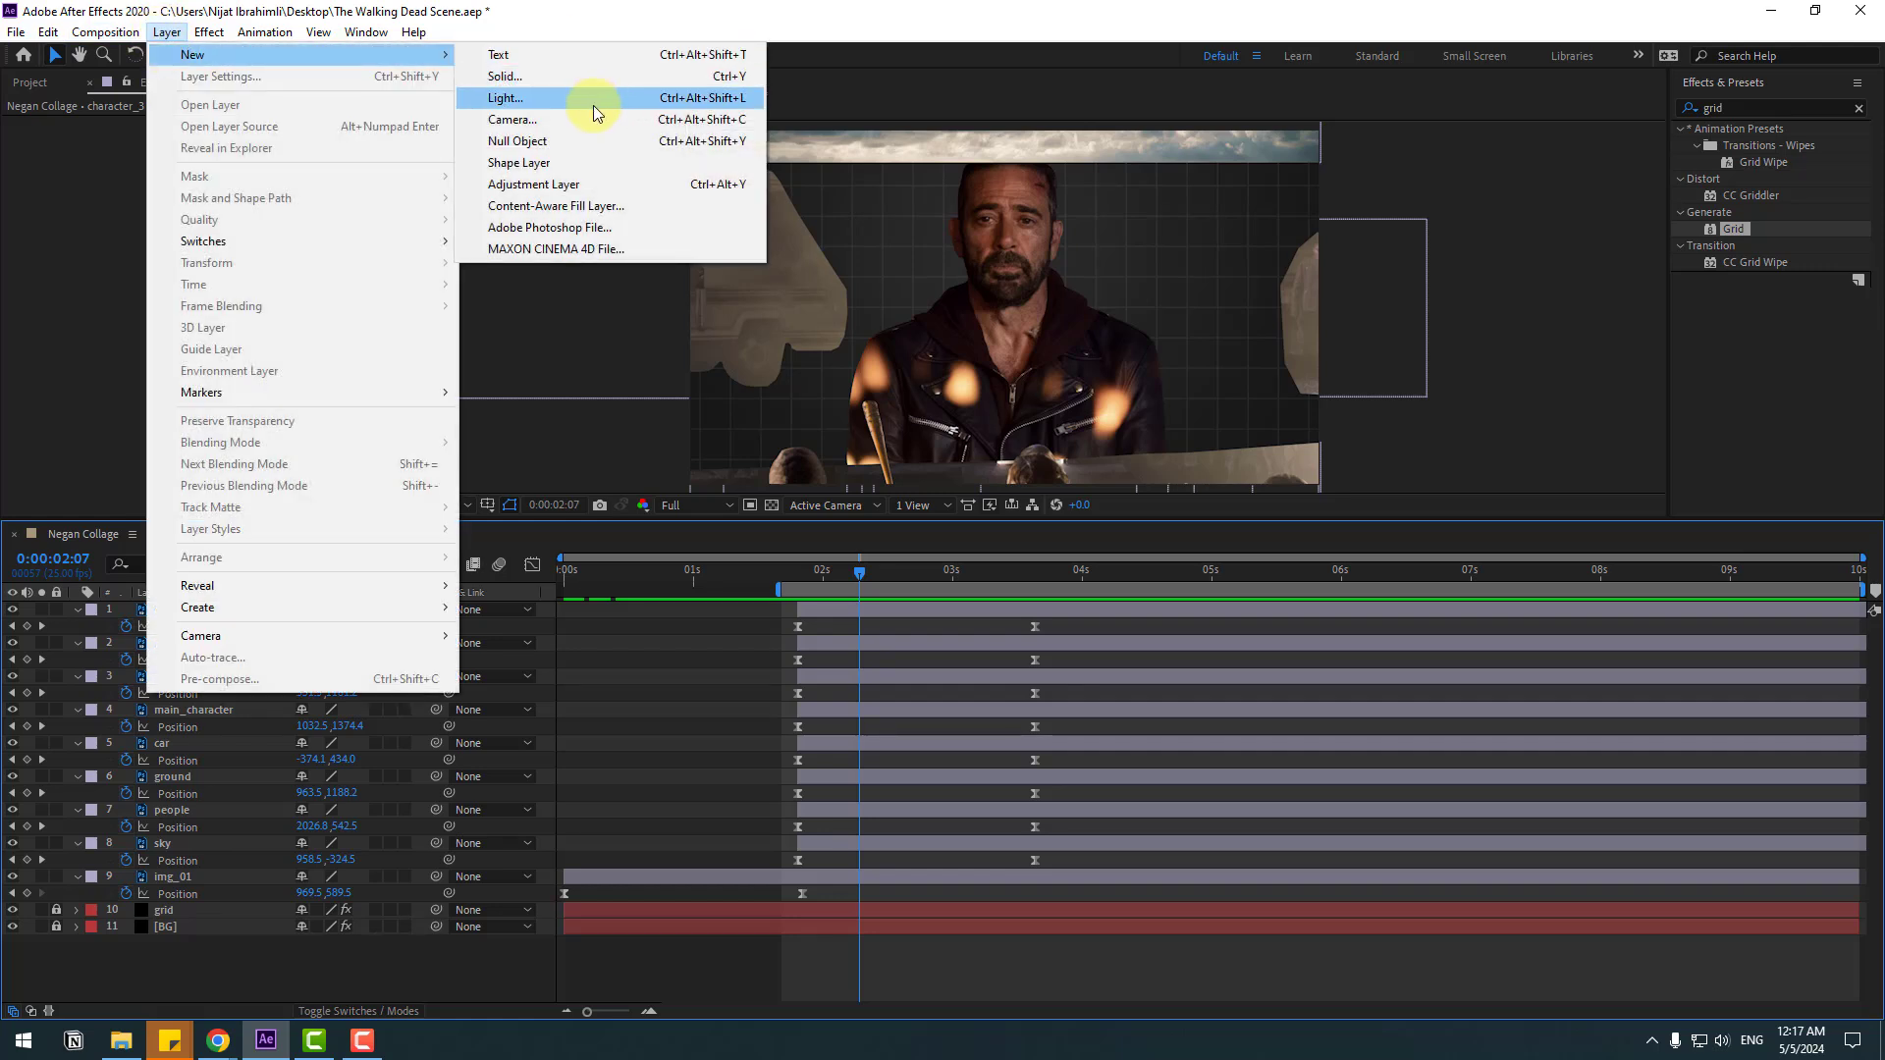
{"action": "left_click", "coordinate": [568, 141]}
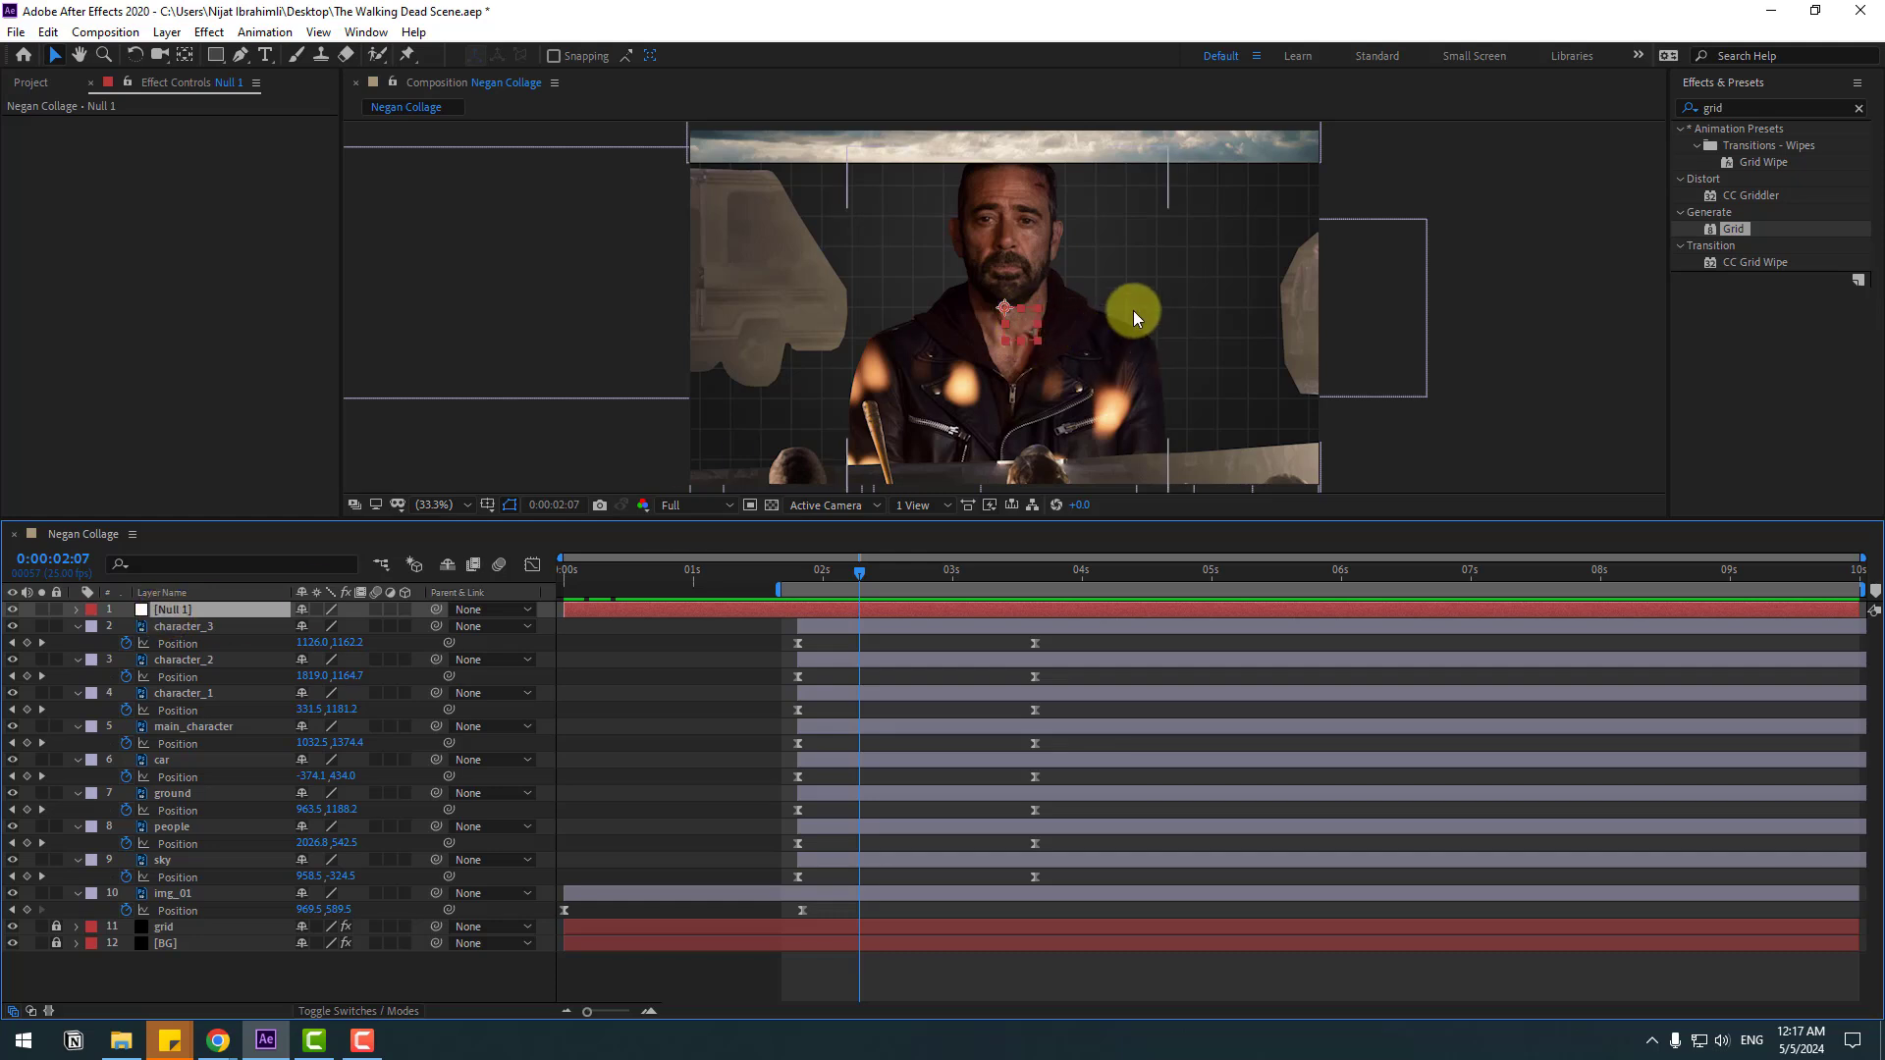
{"action": "left_click", "coordinate": [187, 56]}
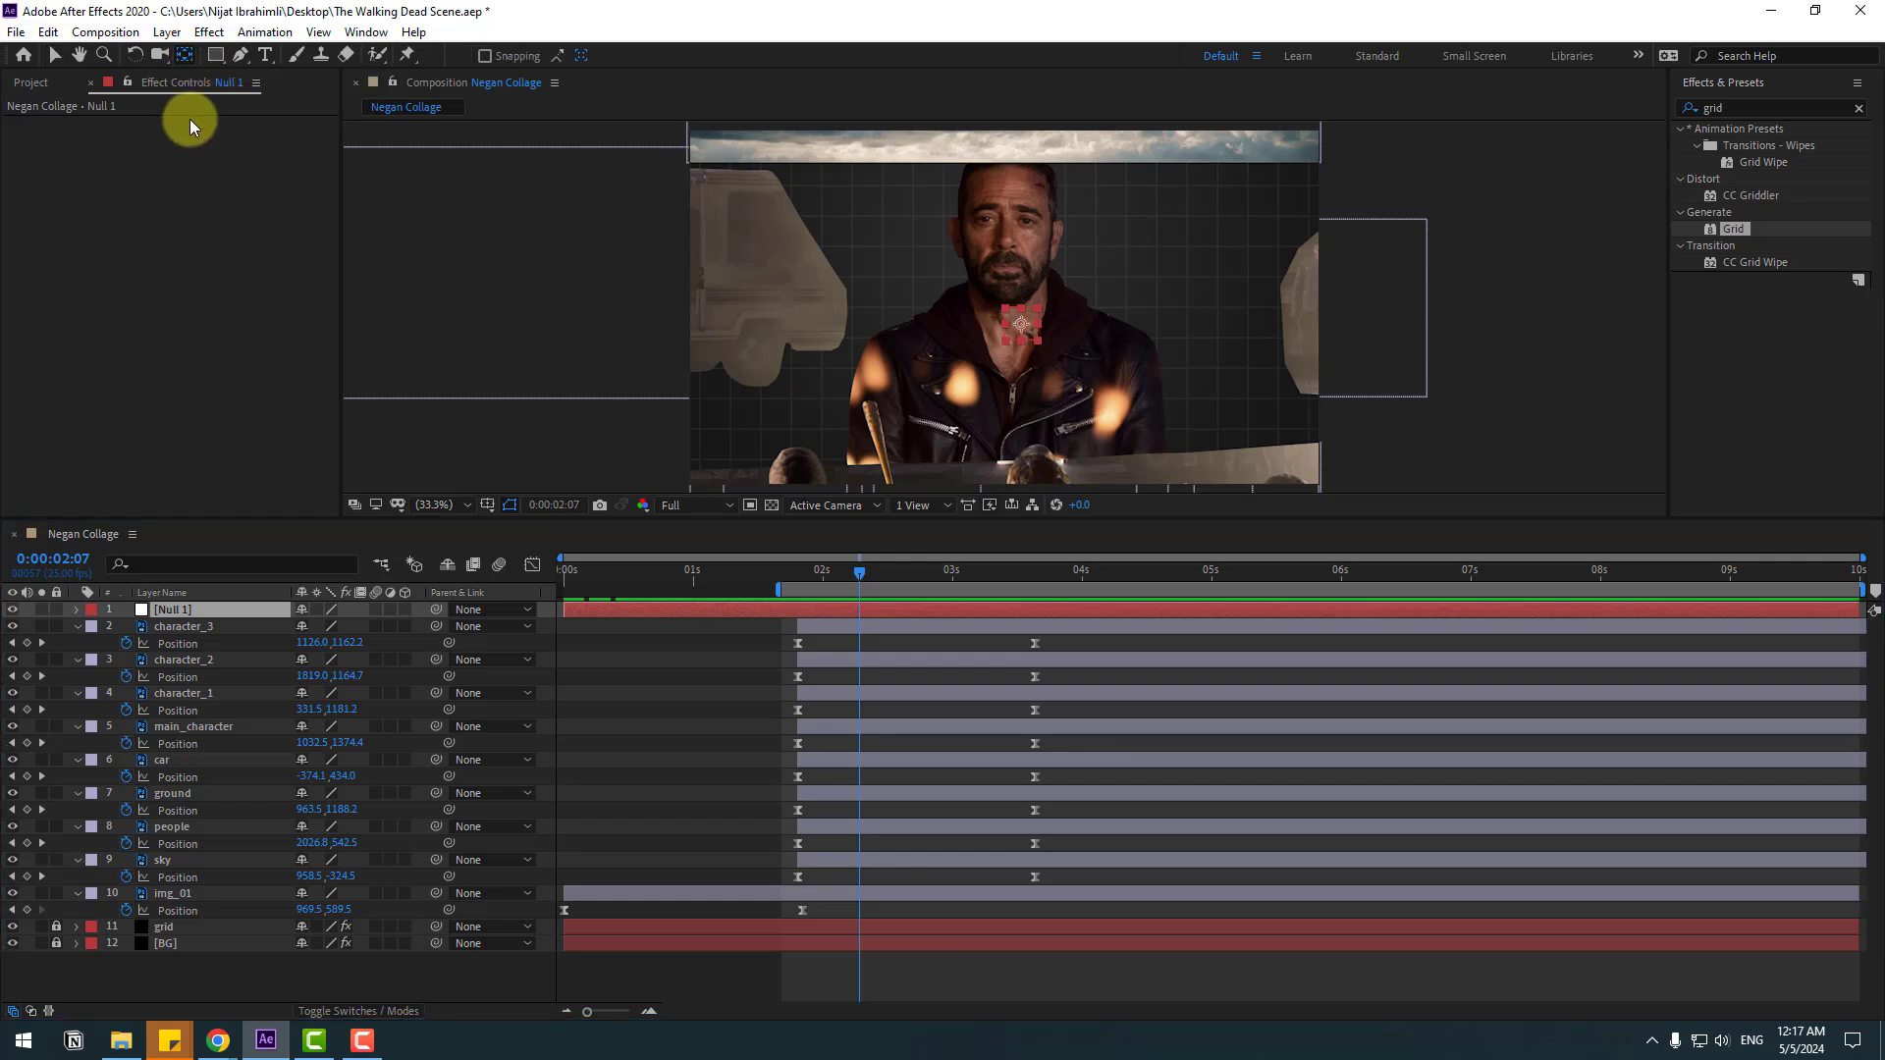
{"action": "left_click", "coordinate": [61, 57]}
{"action": "left_click", "coordinate": [525, 550]}
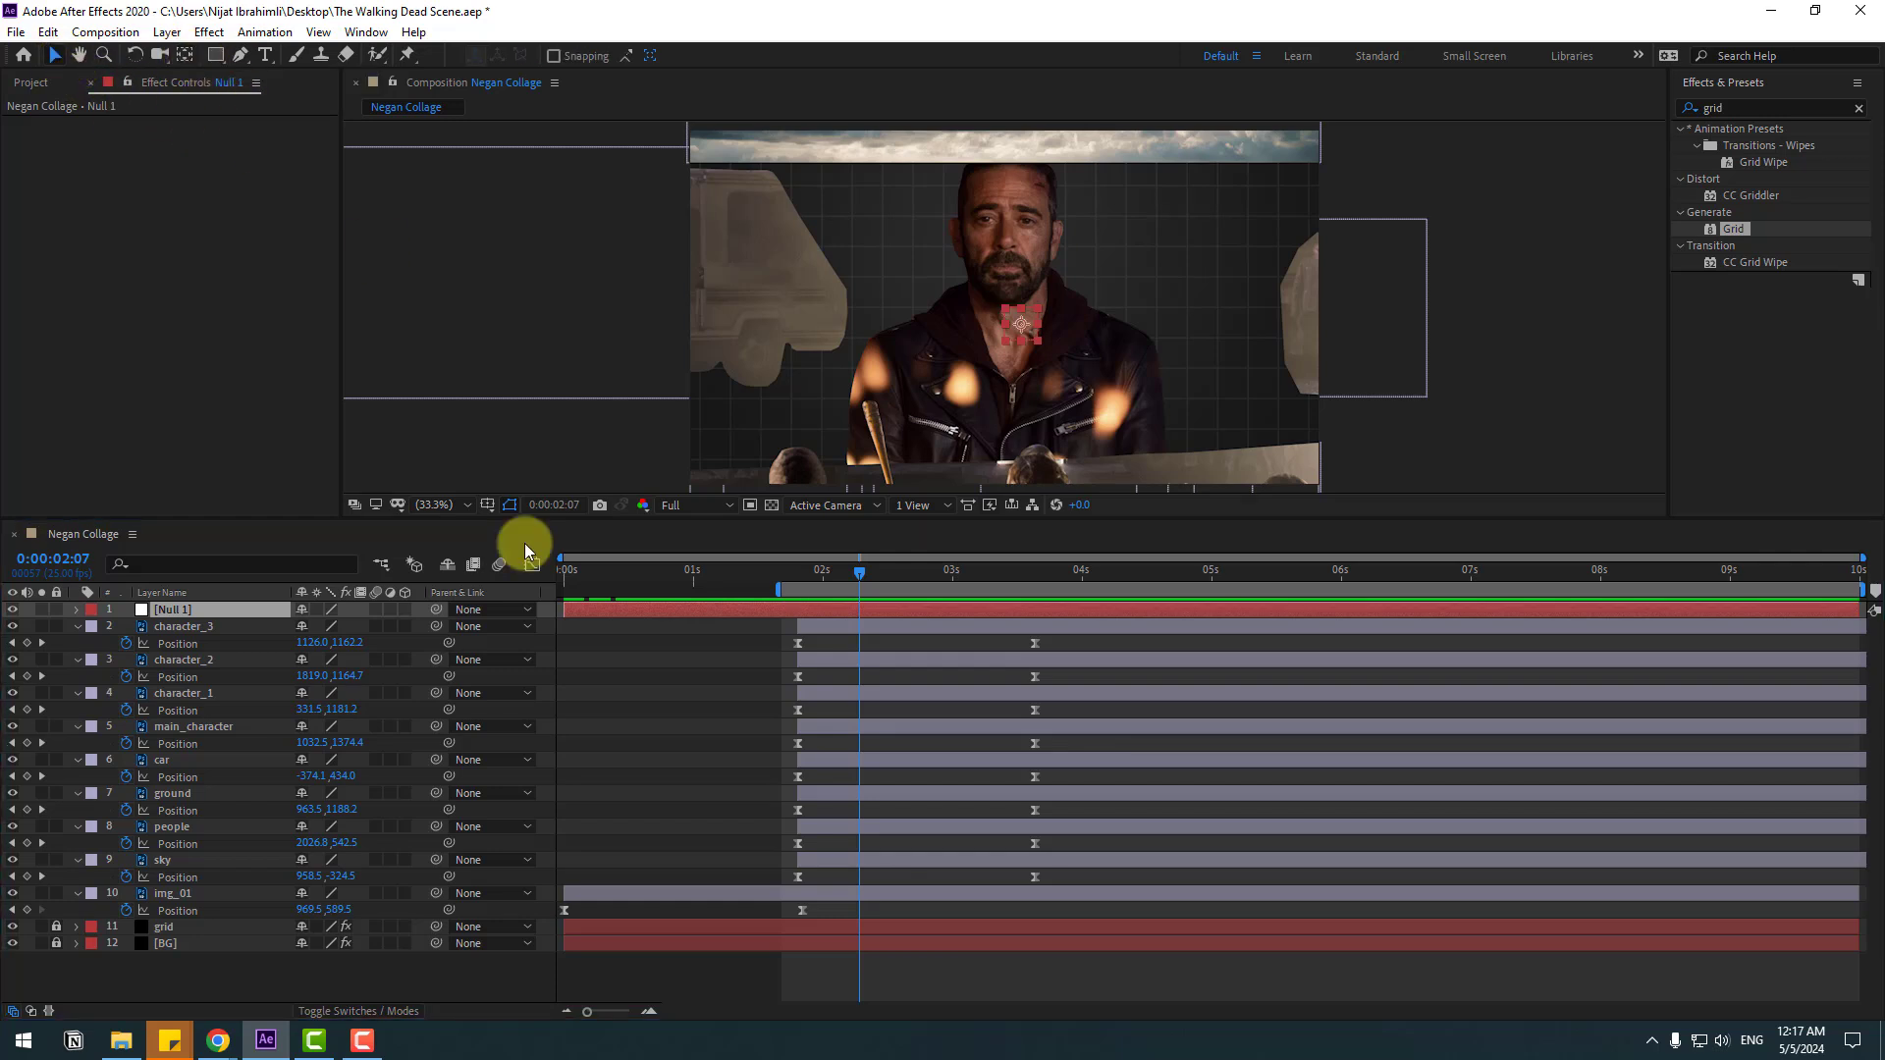
- Parent all layers from character_3 down to sky to Null 1
{"action": "left_click", "coordinate": [210, 628]}
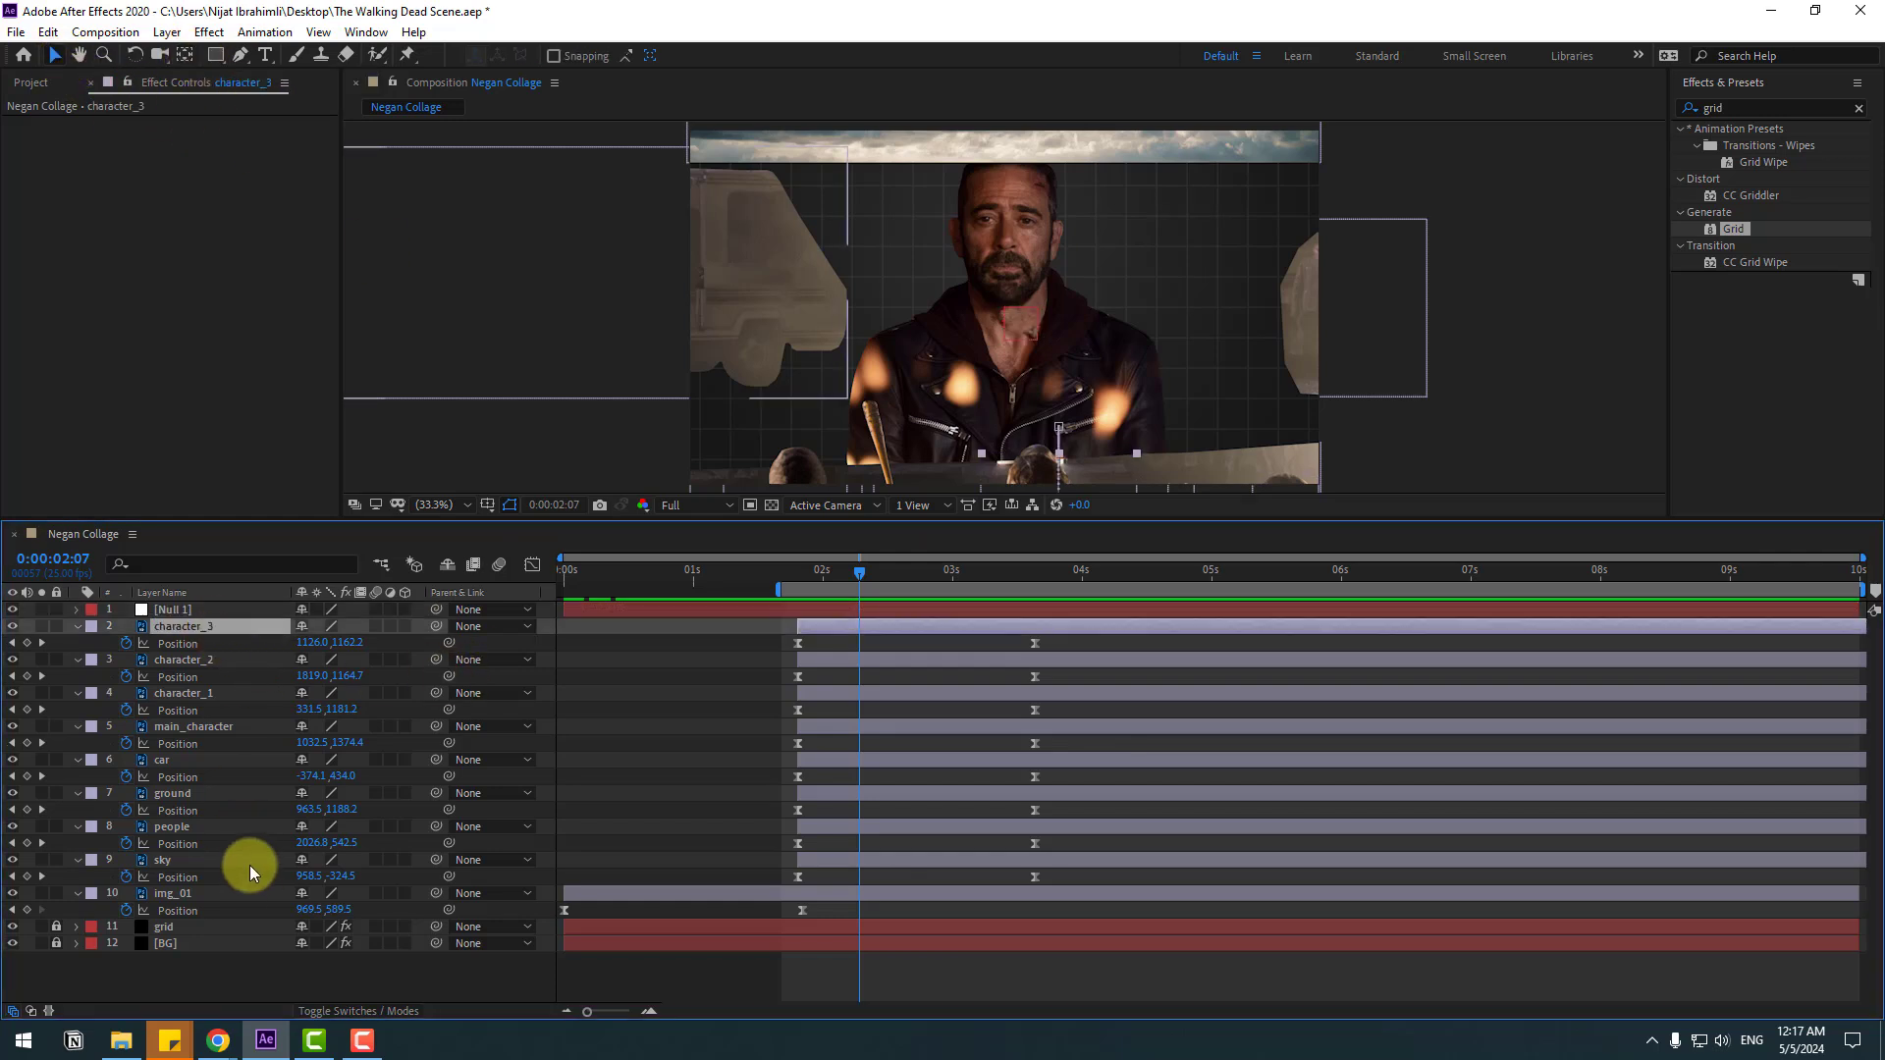
{"action": "left_click", "coordinate": [161, 861], "text": "shift"}
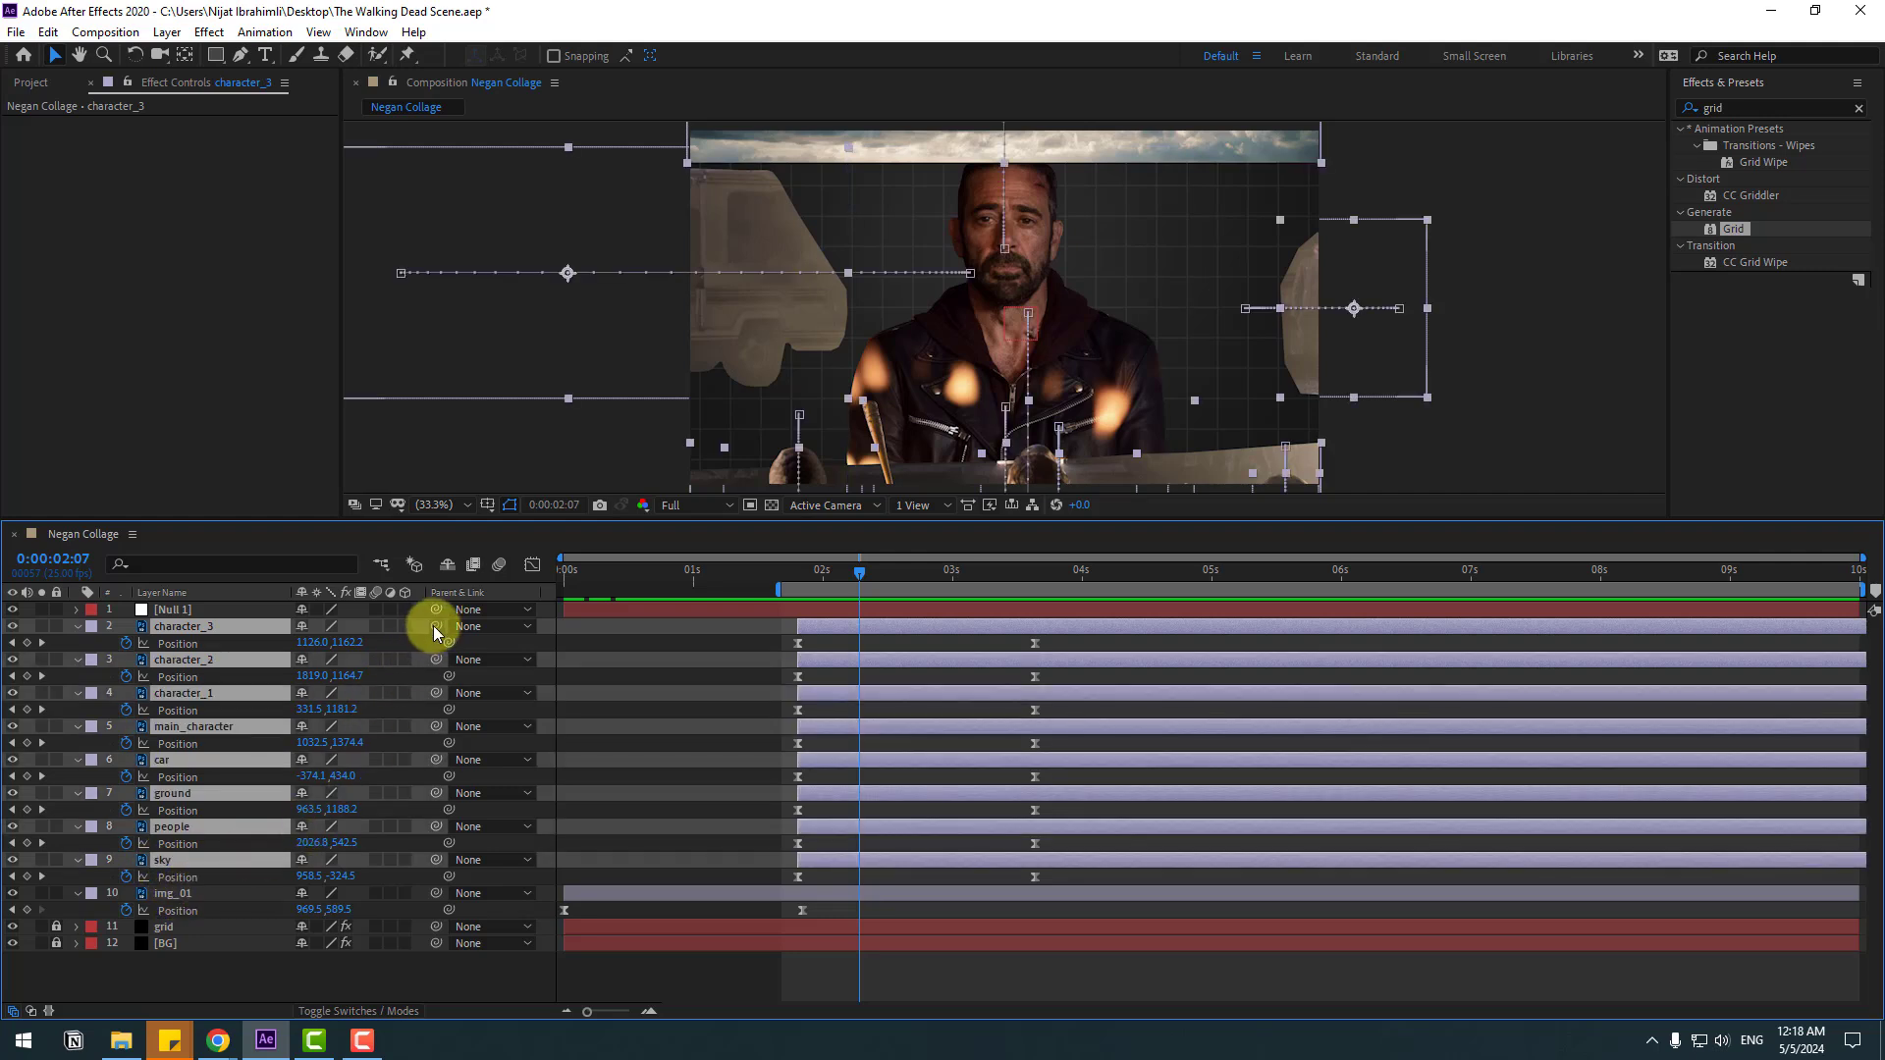
{"action": "left_click_drag", "start_coordinate": [433, 626], "coordinate": [169, 609]}
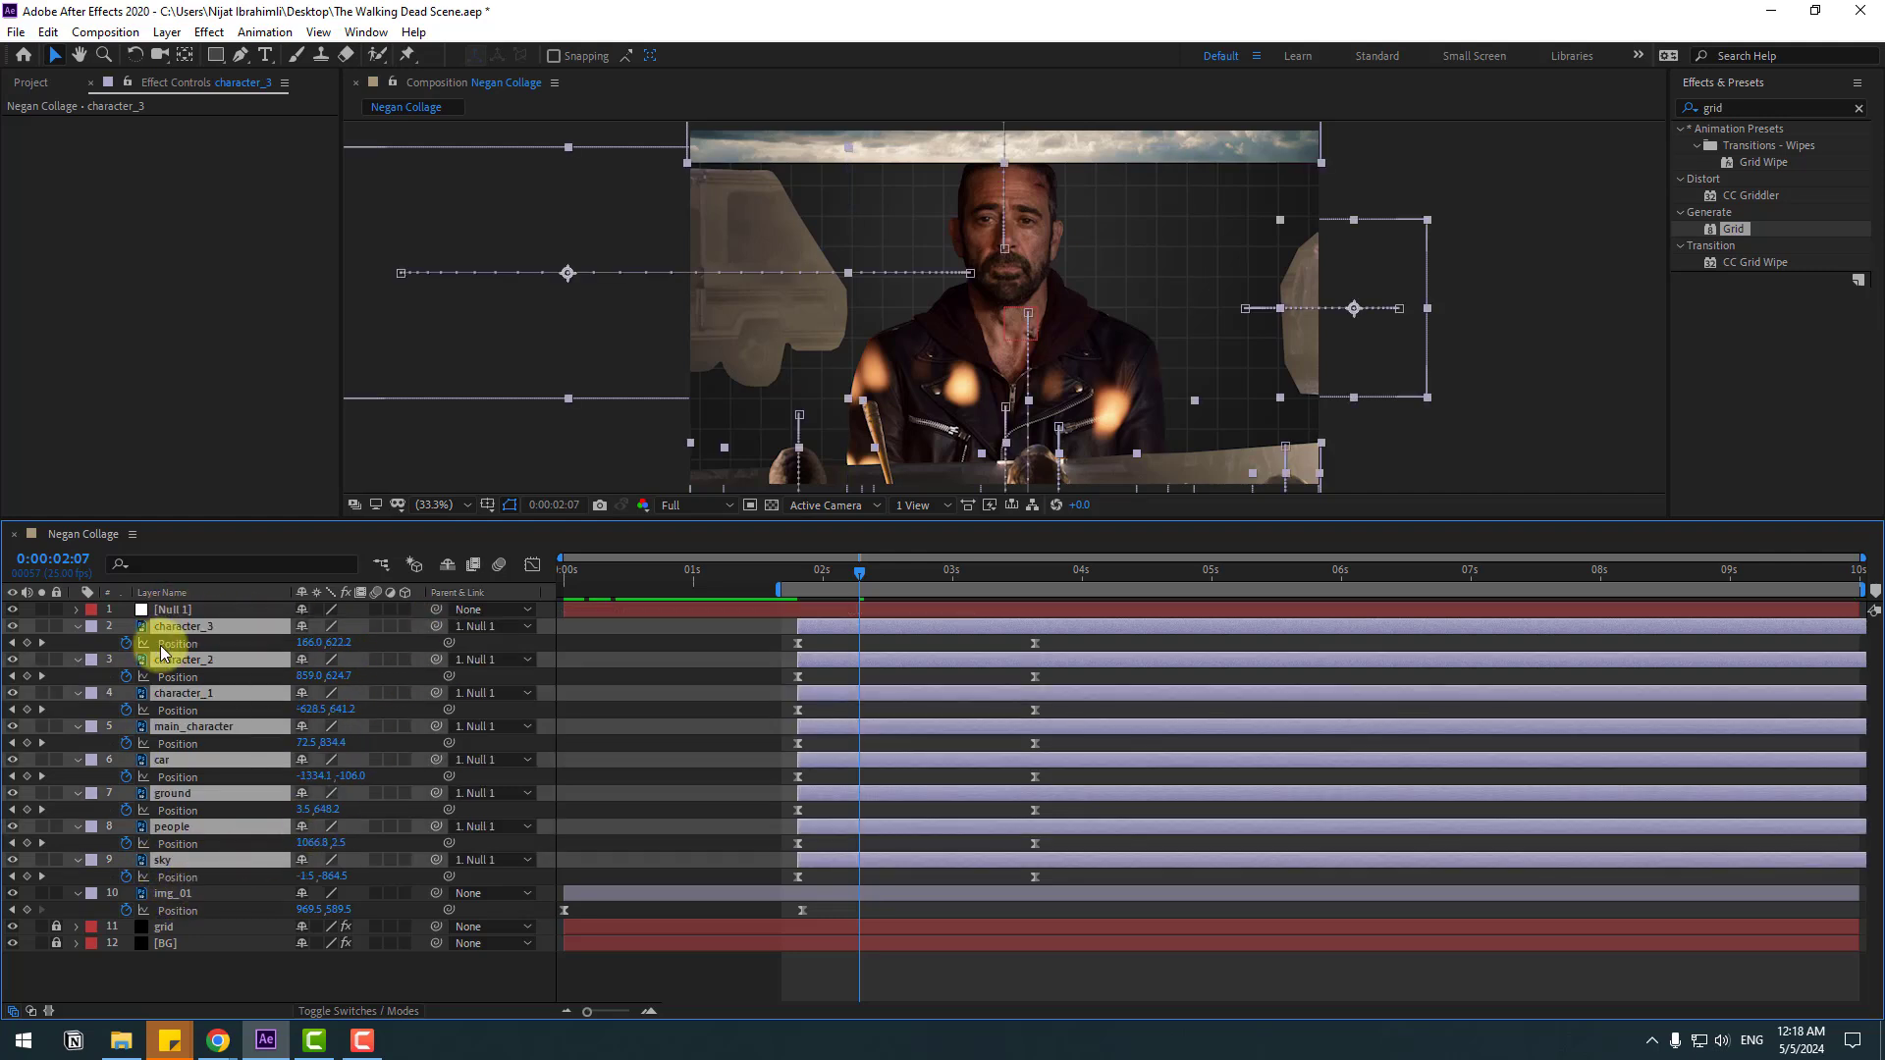
- Add a Scale keyframe of 100% to Null 1 at 0:00:03:13
{"action": "left_click", "coordinate": [167, 611]}
{"action": "left_click_drag", "start_coordinate": [831, 577], "coordinate": [1019, 581]}
{"action": "key", "text": "s"}
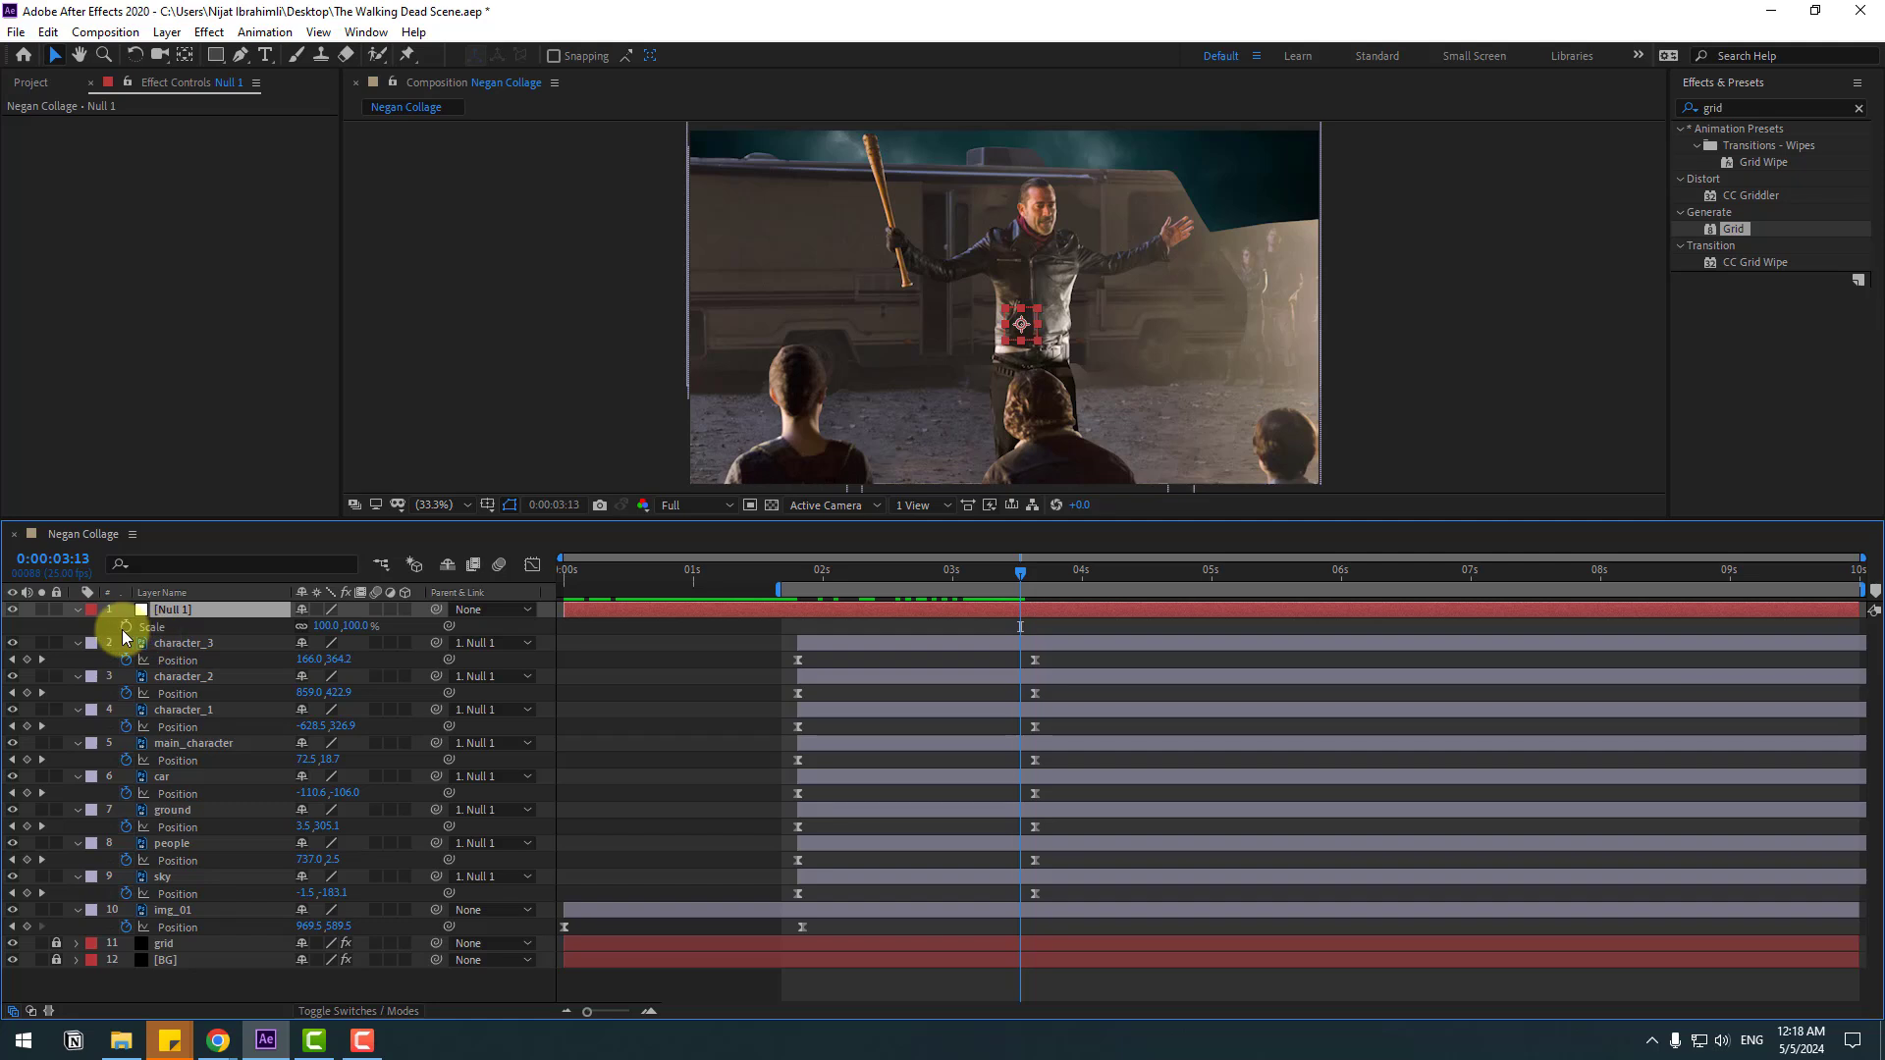
{"action": "left_click", "coordinate": [125, 626]}
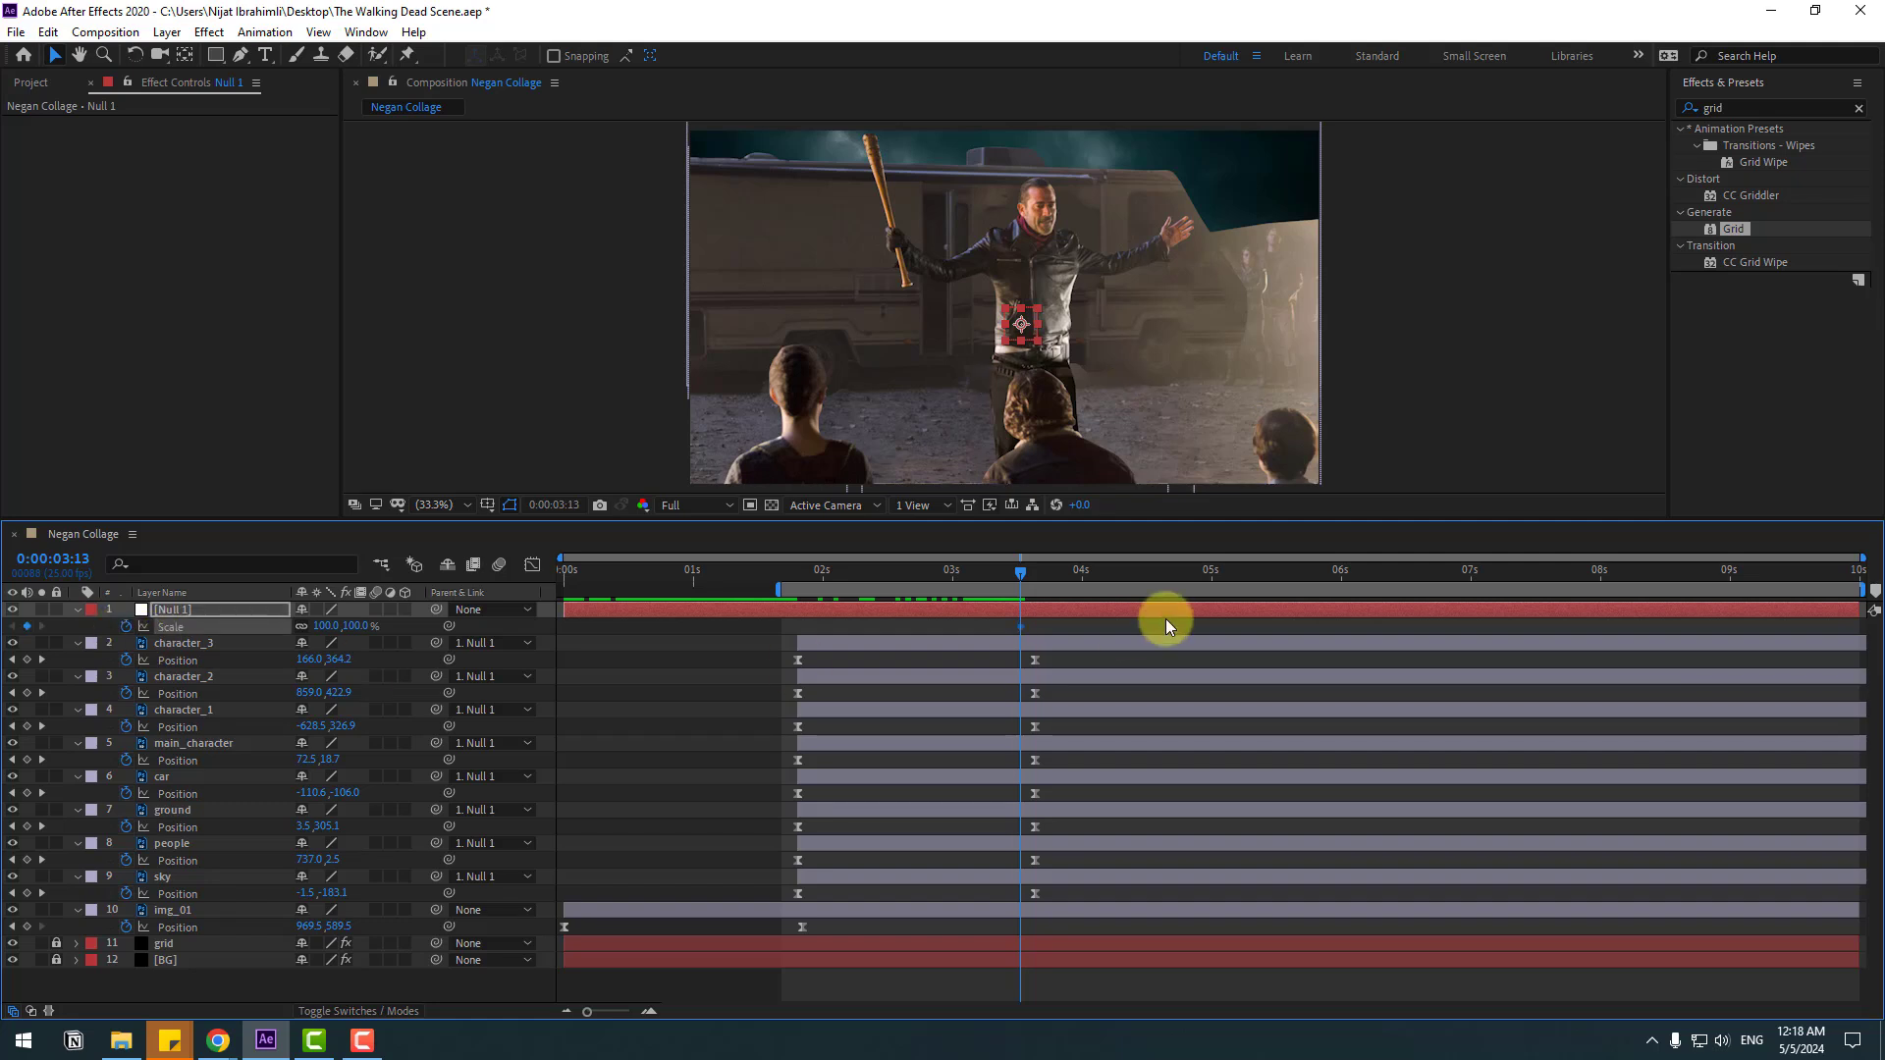
- At 0:00:07:00, end the work area and set Null 1's Scale to 126%
{"action": "left_click", "coordinate": [1466, 575]}
{"action": "key", "text": "n"}
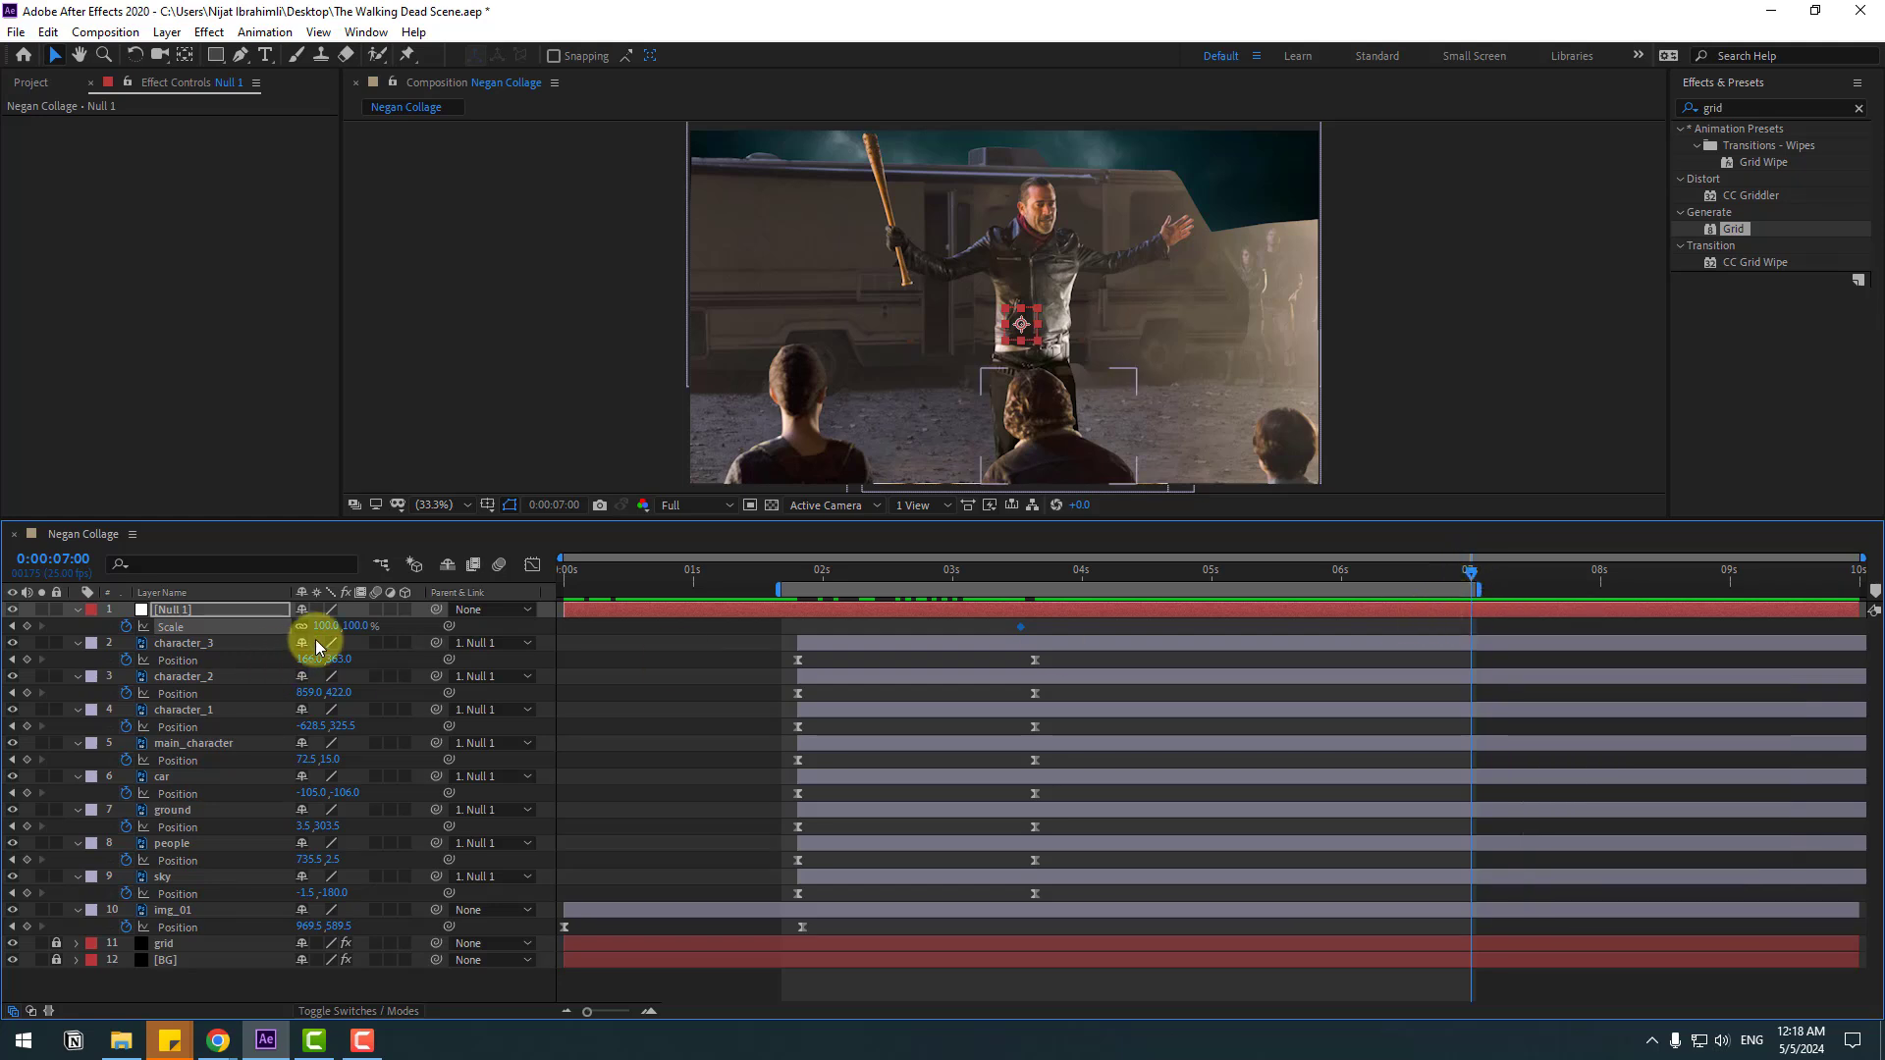
{"action": "left_click_drag", "start_coordinate": [327, 626], "coordinate": [355, 634]}
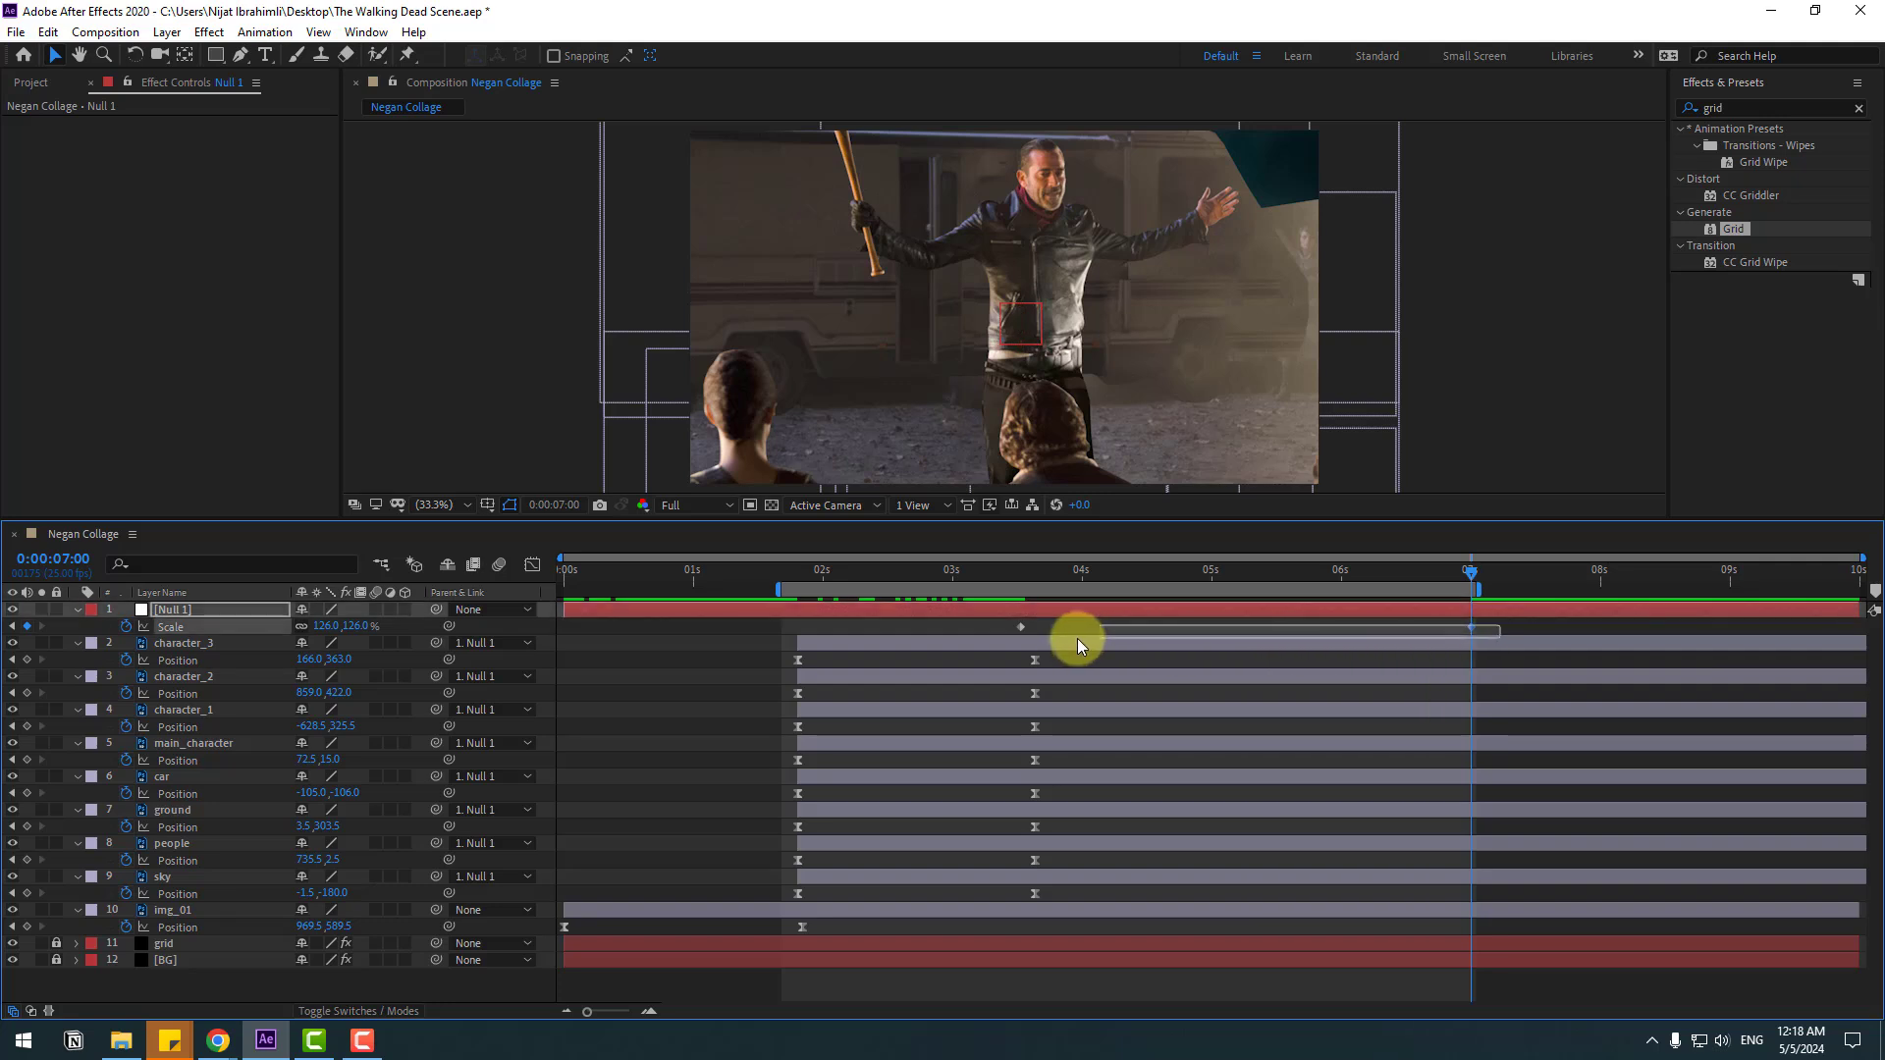
- Apply Easy Ease to both Scale keyframes of Null 1
{"action": "left_click_drag", "start_coordinate": [980, 634], "coordinate": [981, 633]}
{"action": "right_click", "coordinate": [1021, 628]}
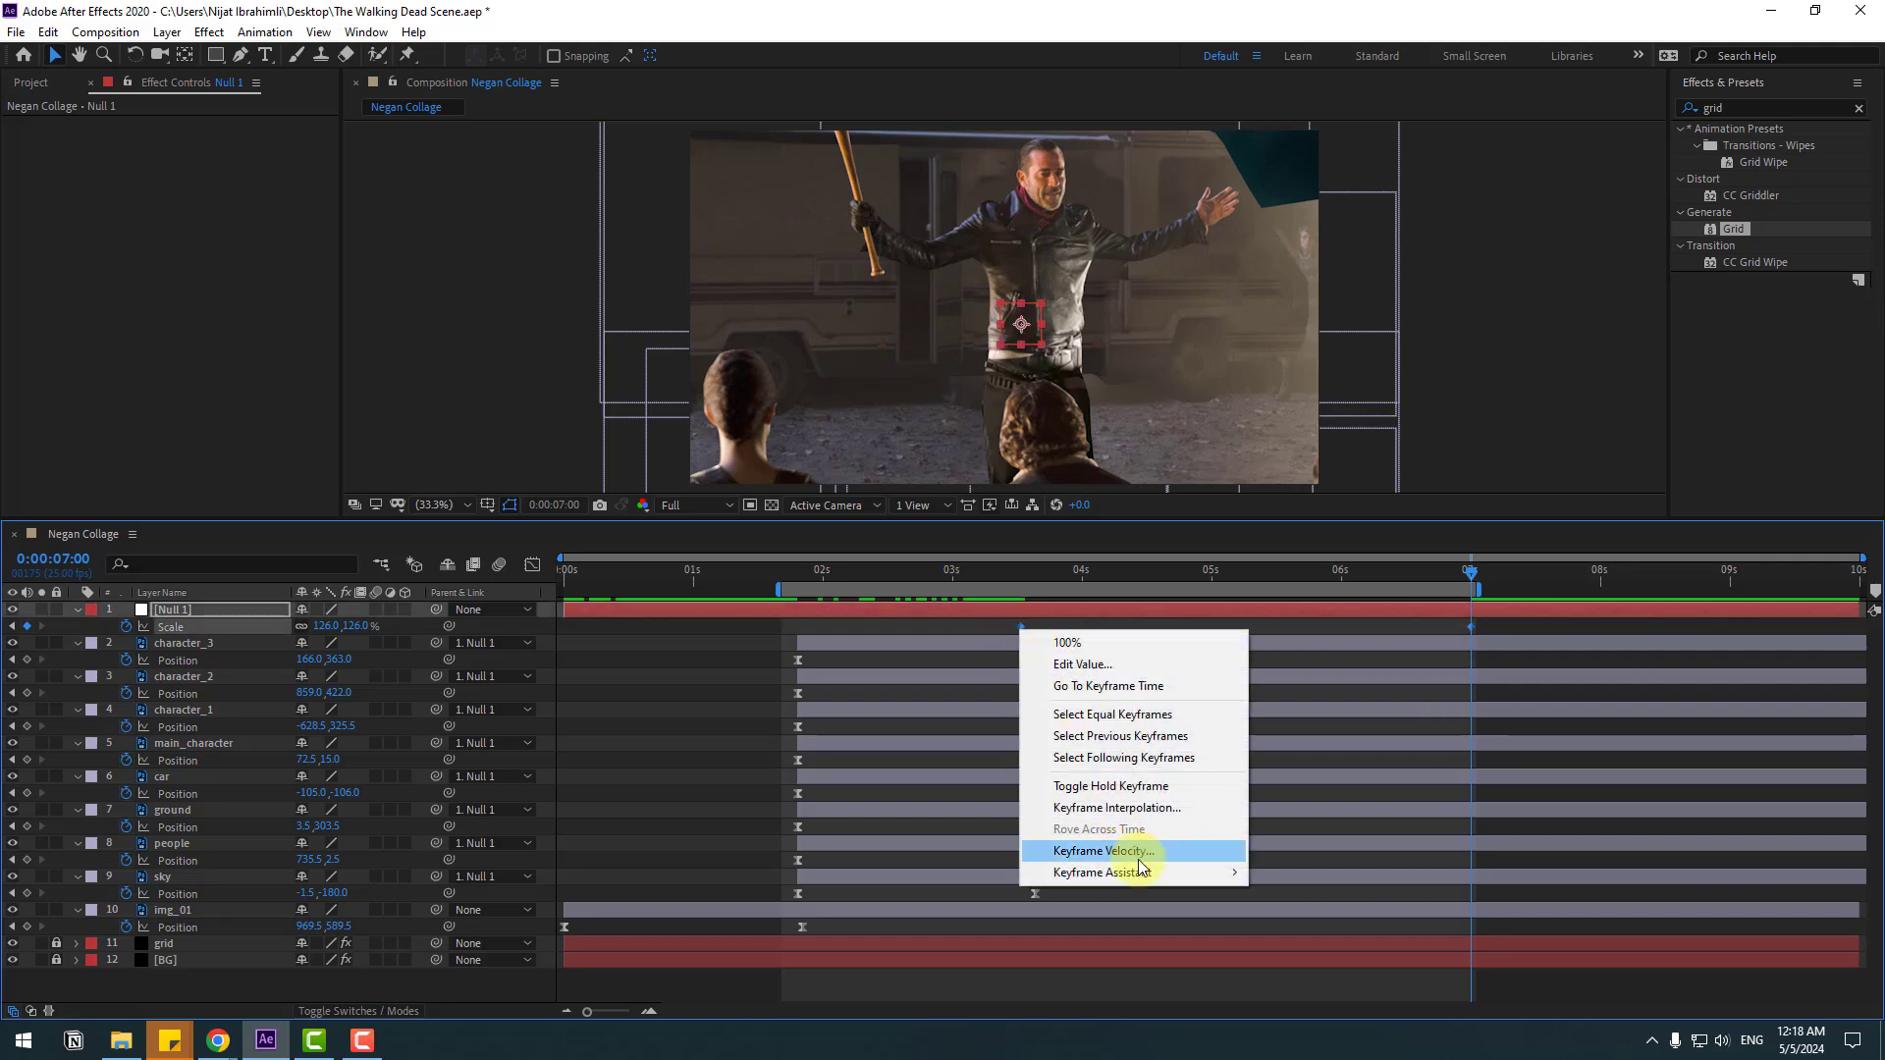
{"action": "mouse_move", "coordinate": [1139, 873]}
{"action": "left_click", "coordinate": [1306, 744]}
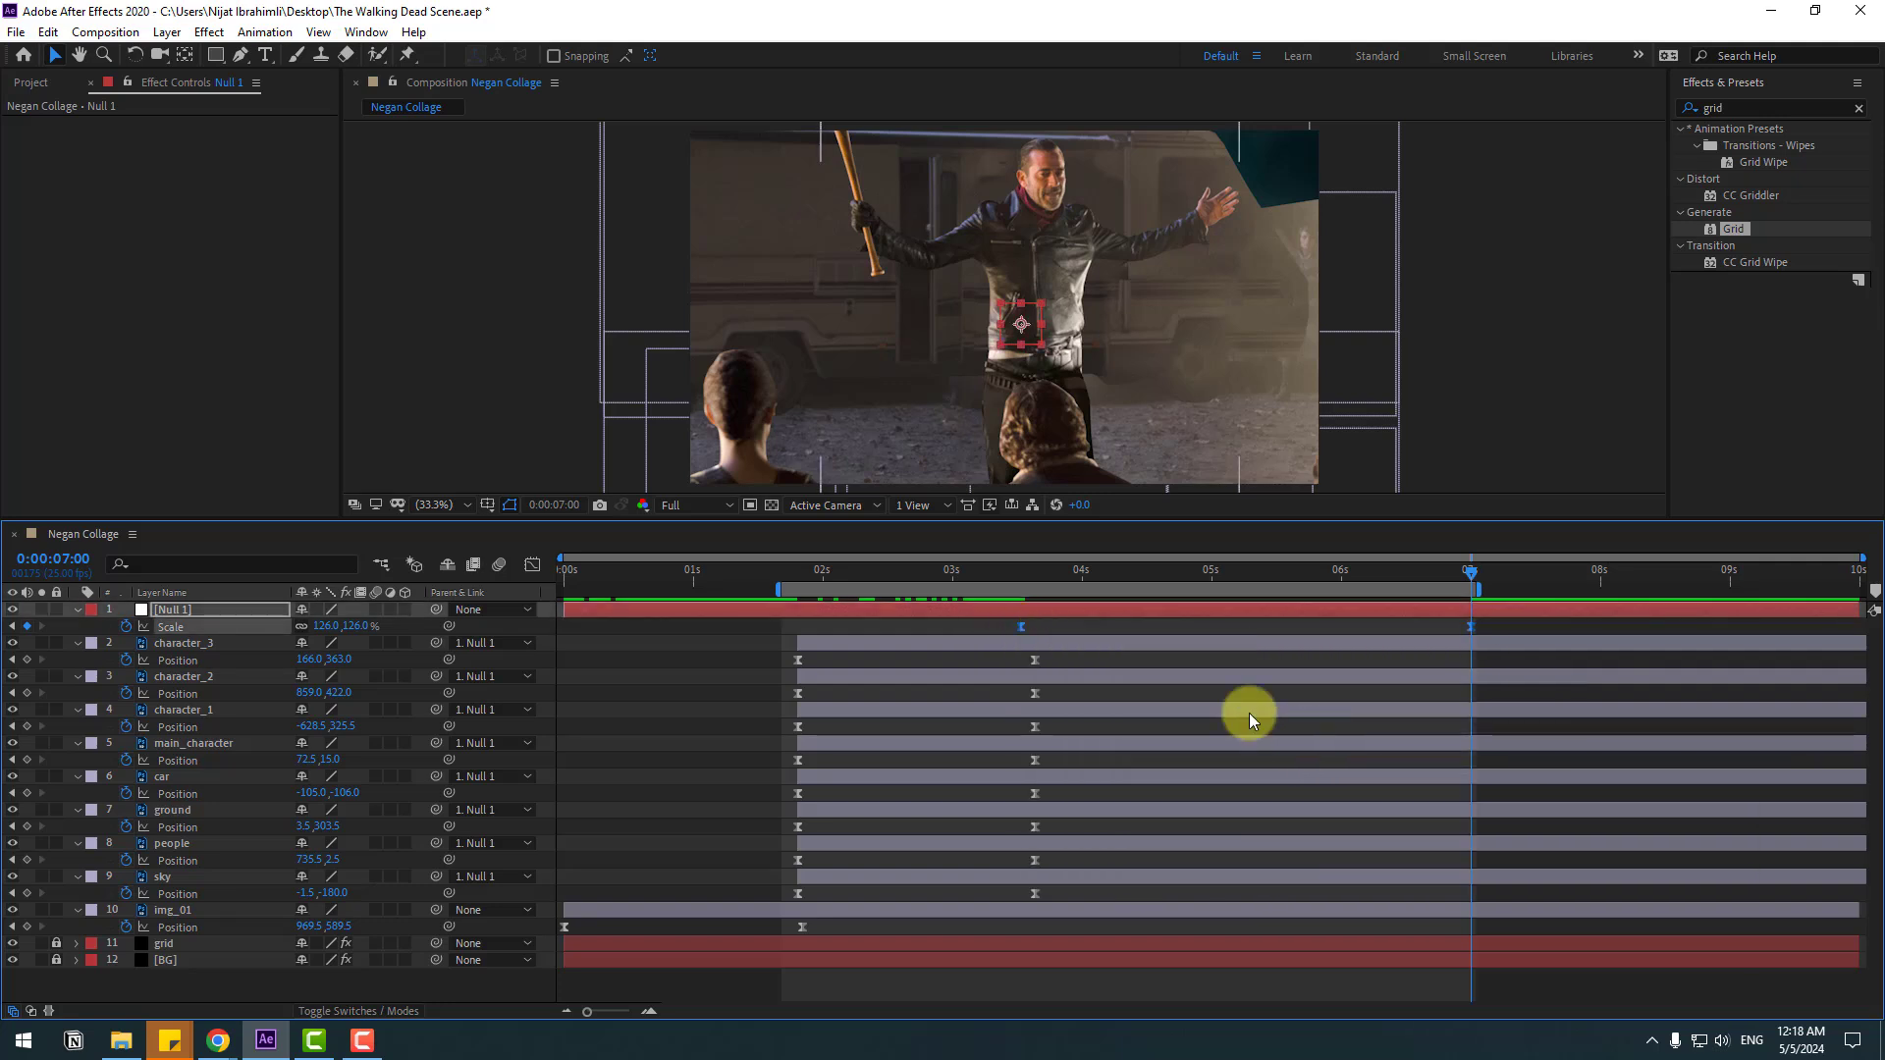
- In the Graph Editor, raise the last Scale keyframe's incoming influence to about 72% and shorten the first keyframe's outgoing influence
{"action": "left_click", "coordinate": [532, 565]}
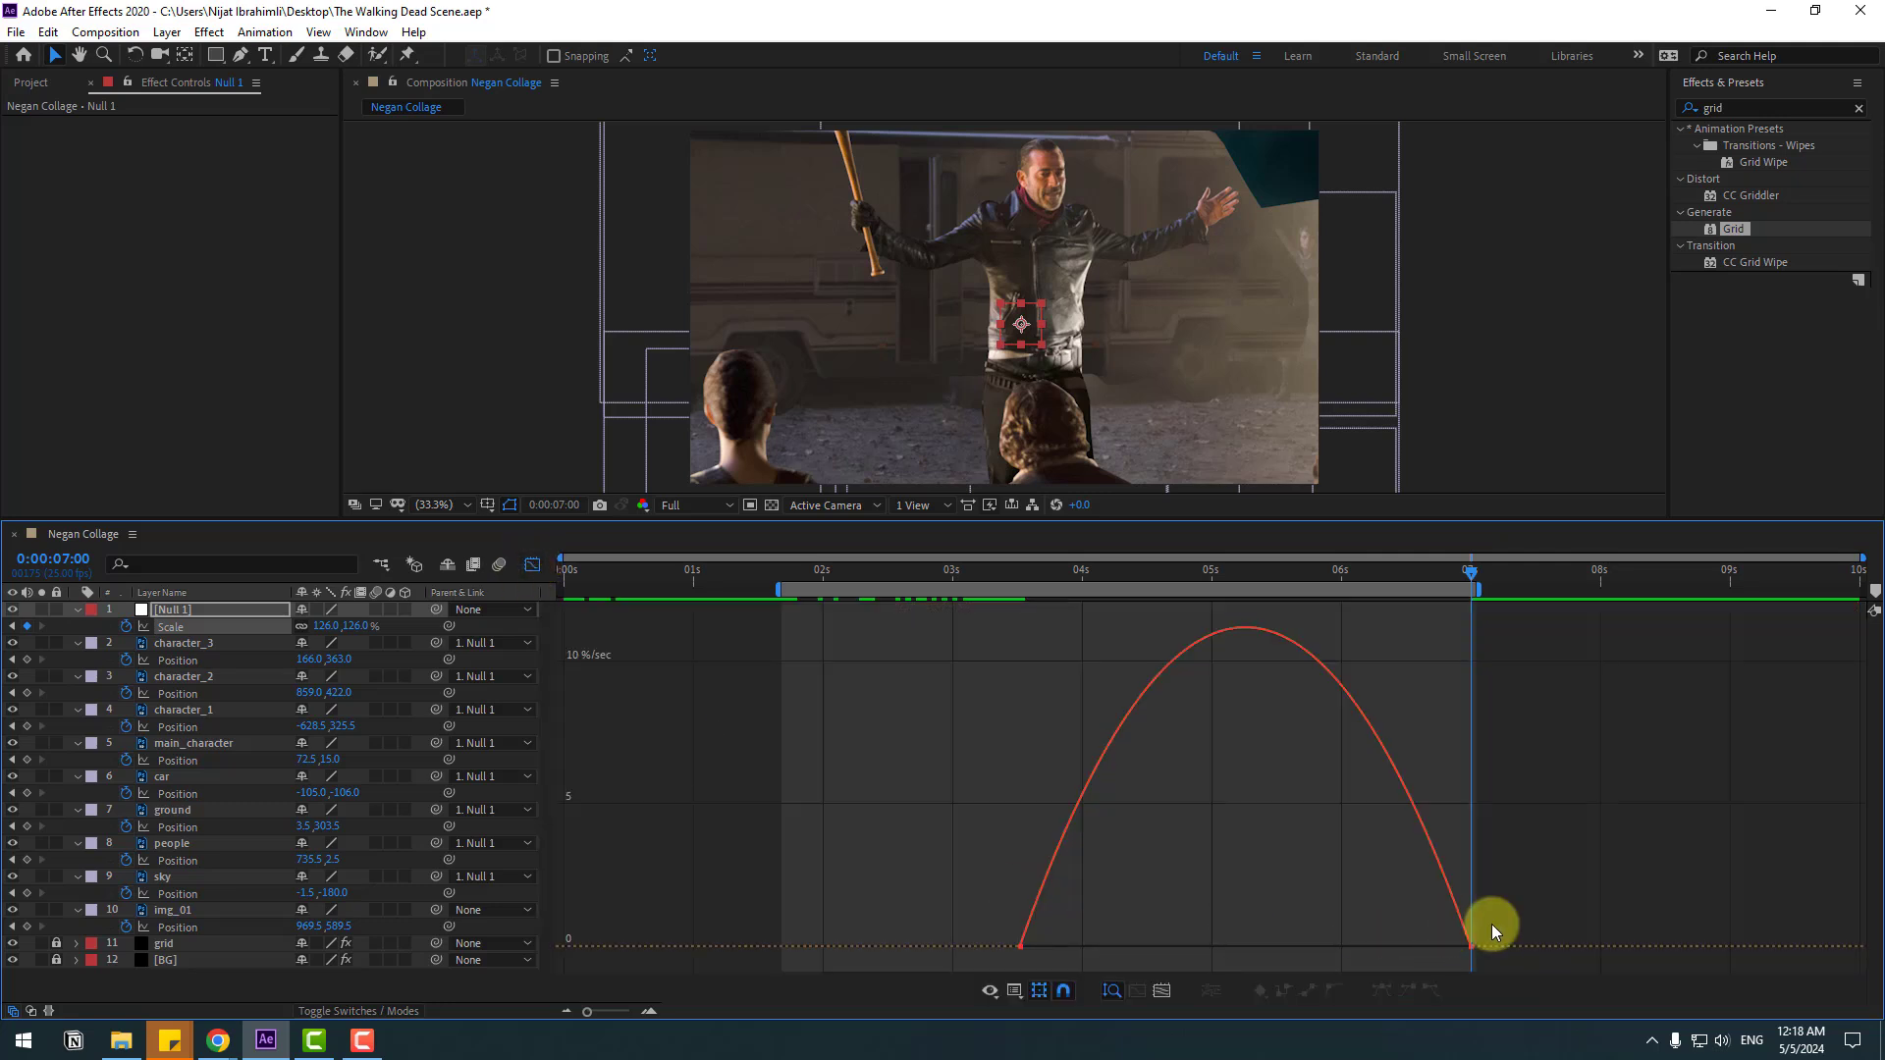
{"action": "left_click_drag", "start_coordinate": [1395, 948], "coordinate": [1310, 949]}
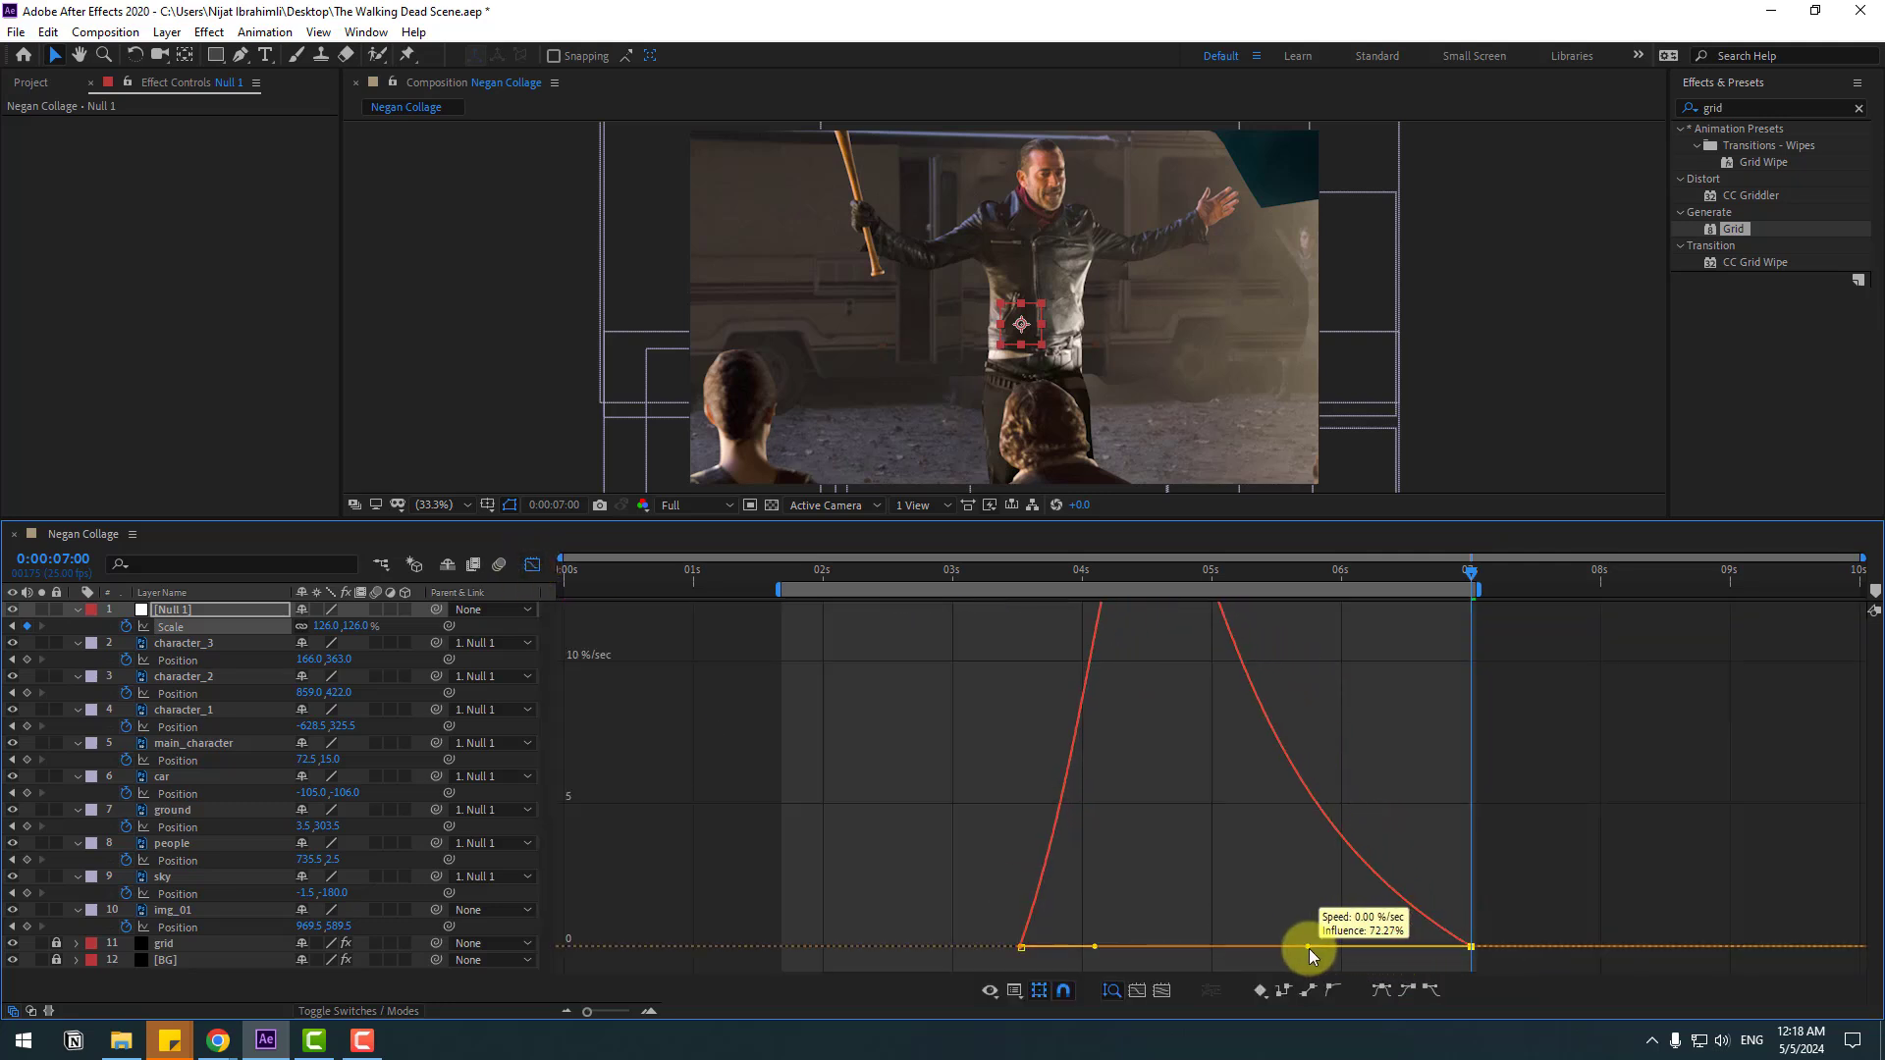
{"action": "left_click_drag", "start_coordinate": [1095, 948], "coordinate": [1068, 947]}
{"action": "left_click", "coordinate": [532, 565]}
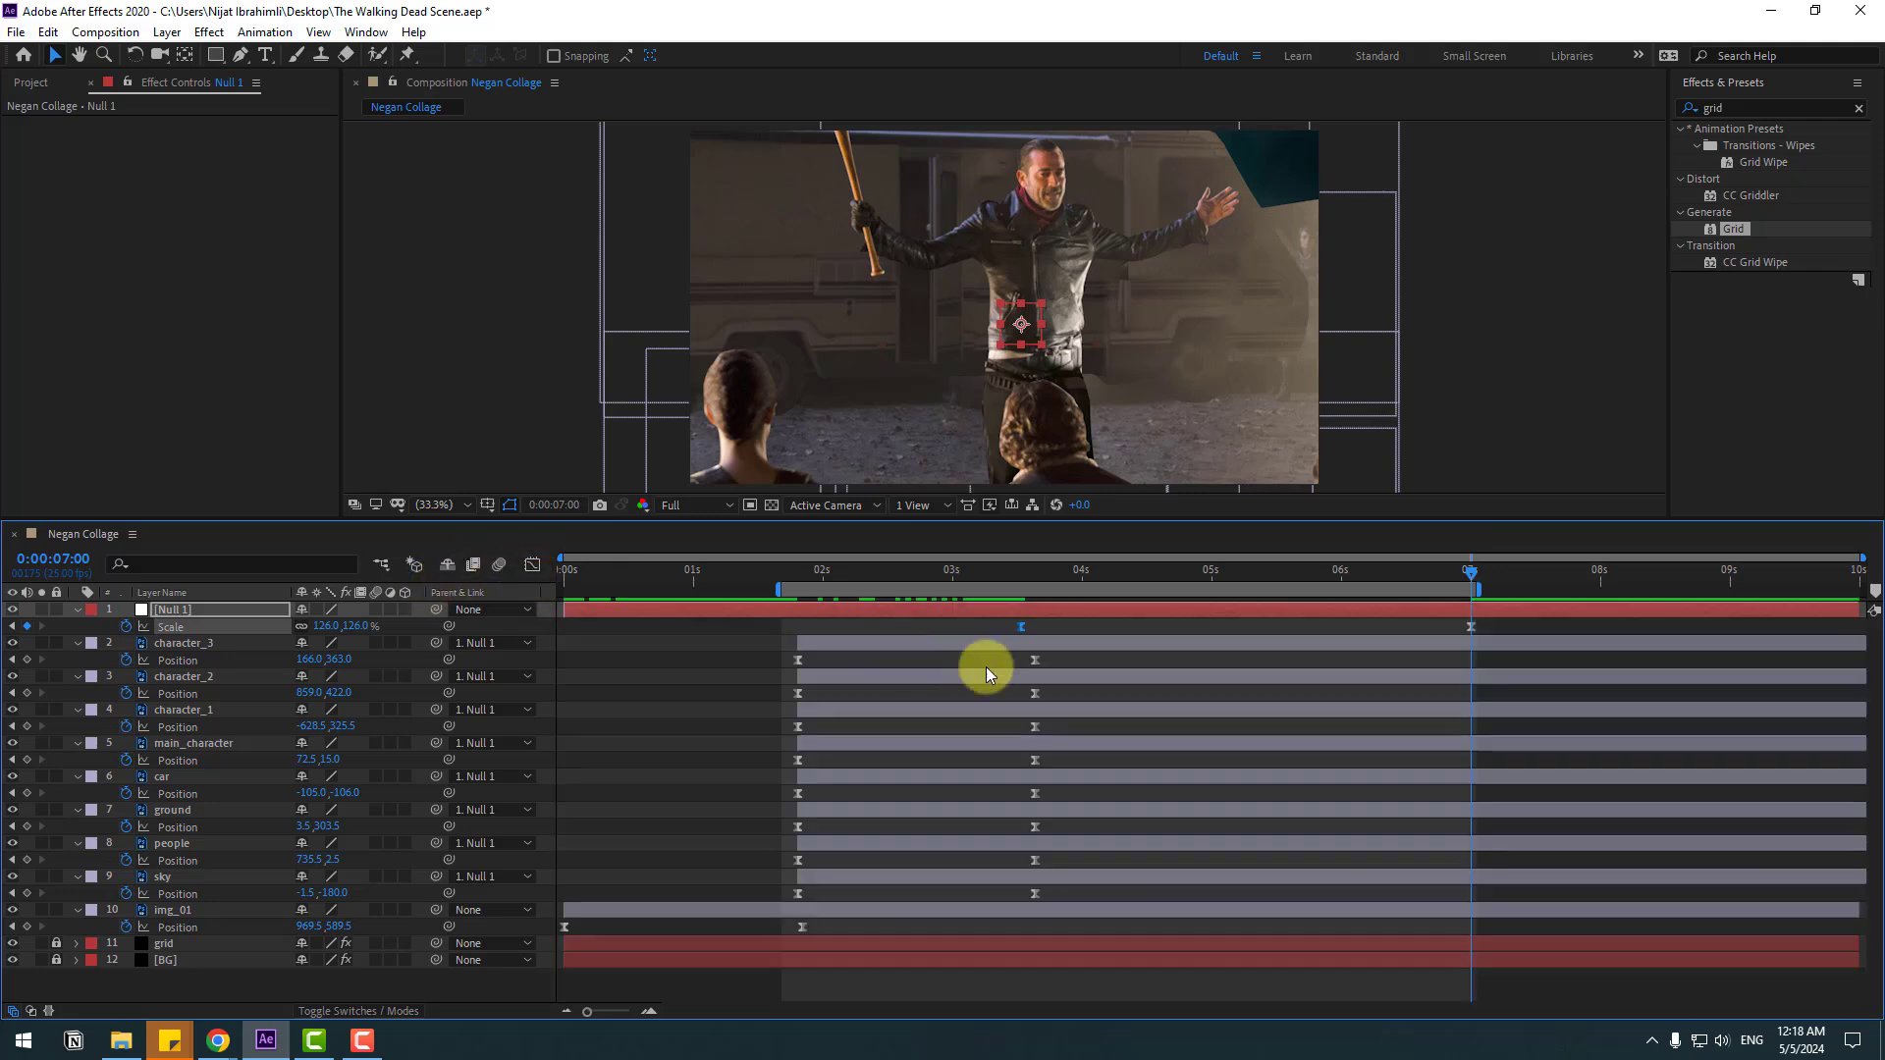
- Preview the zoom and move Null 1's first Scale keyframe earlier, to about 0:00:03:00
{"action": "left_click_drag", "start_coordinate": [957, 574], "coordinate": [942, 576]}
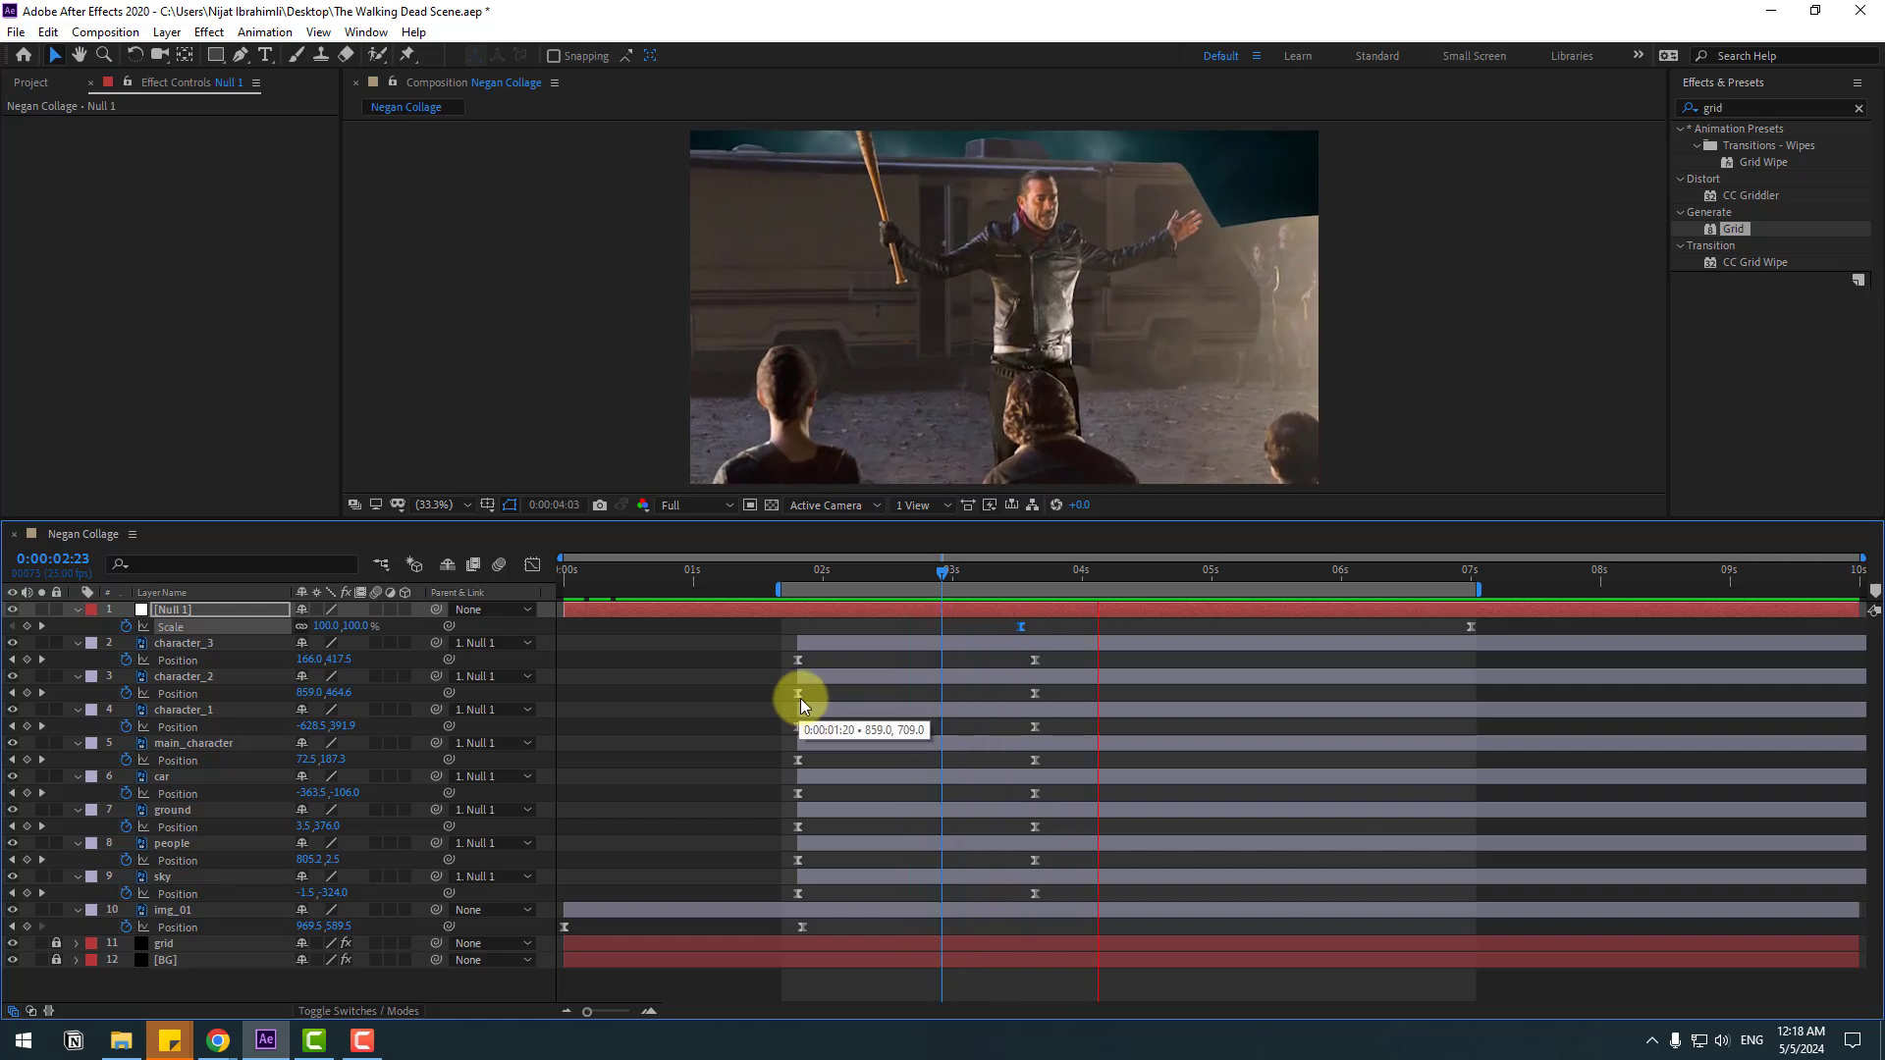
{"action": "key", "text": "space"}
{"action": "left_click_drag", "start_coordinate": [1039, 621], "coordinate": [950, 622]}
{"action": "key", "text": "space"}
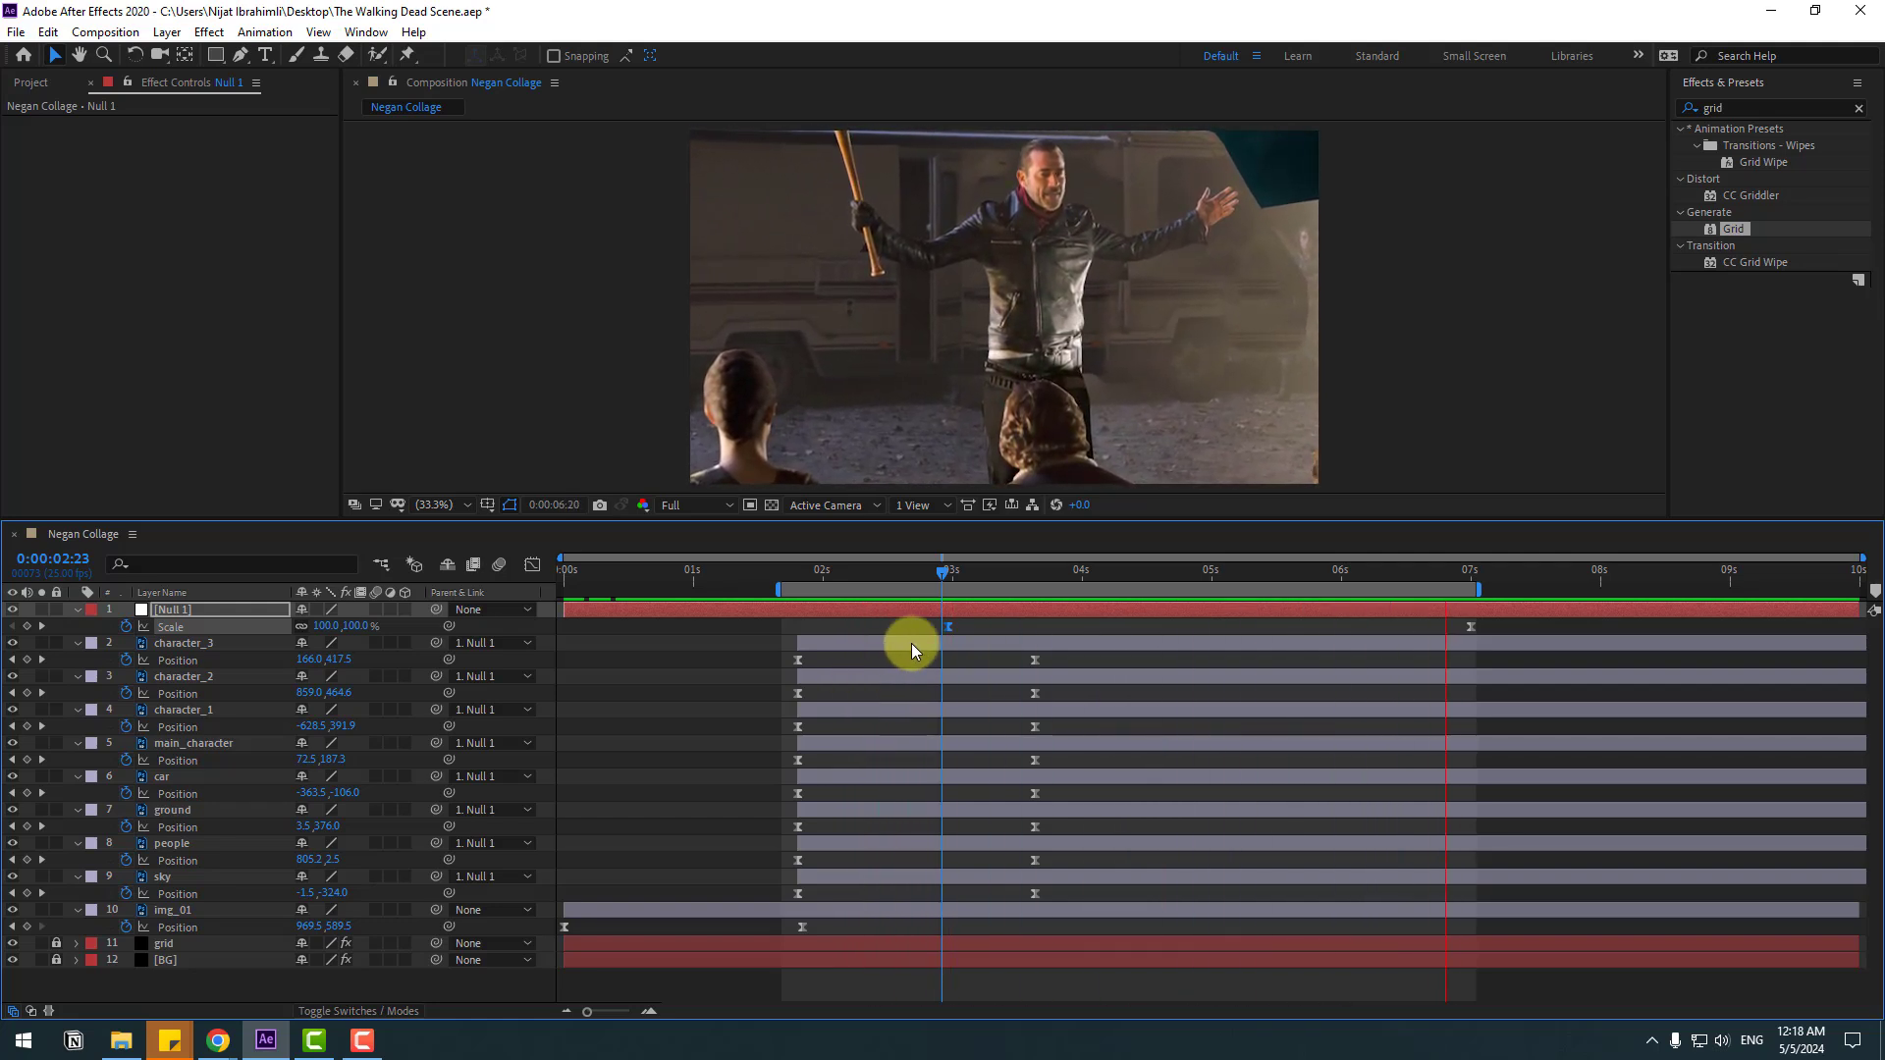
{"action": "key", "text": "space"}
- Stagger the layer starts with character_1 at about 0:00:01:15, character_3 at about 0:00:02:03 and character_2 at about 0:00:02:11, and preview the timing
{"action": "left_click_drag", "start_coordinate": [889, 572], "coordinate": [1027, 574]}
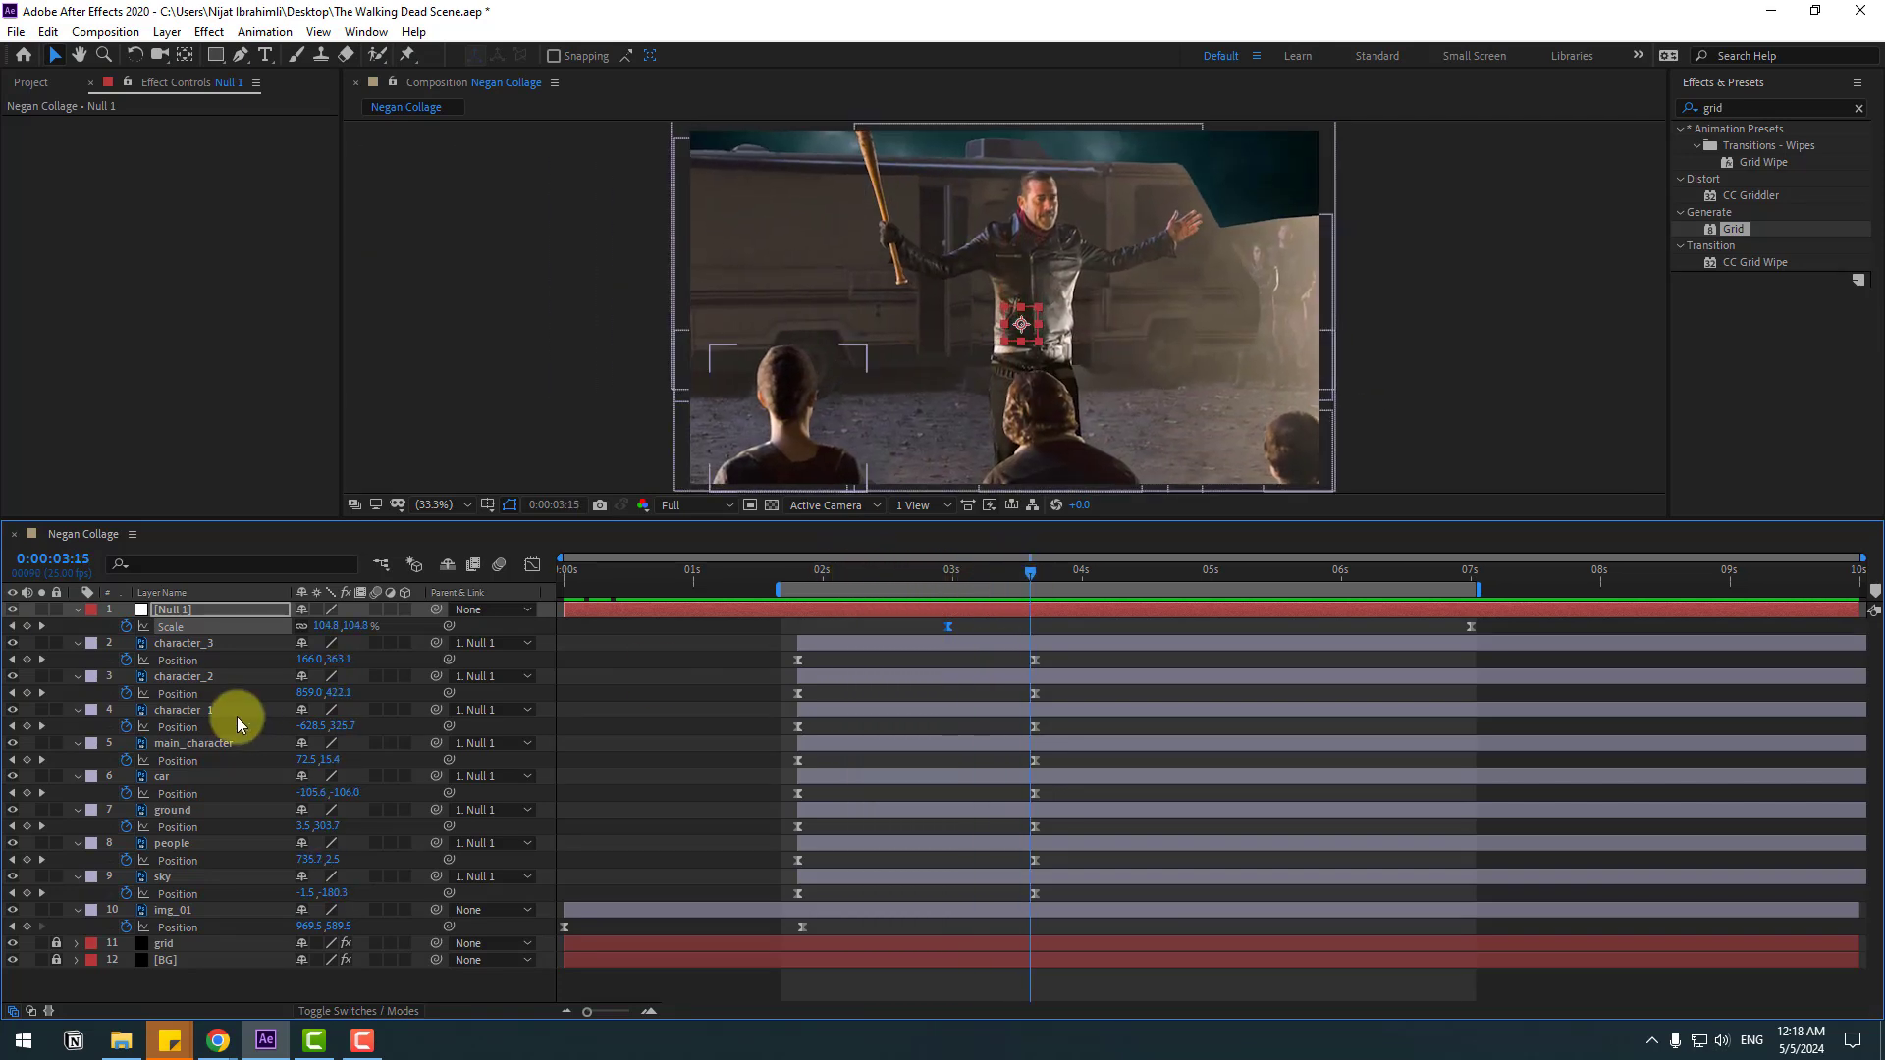
{"action": "left_click", "coordinate": [199, 709]}
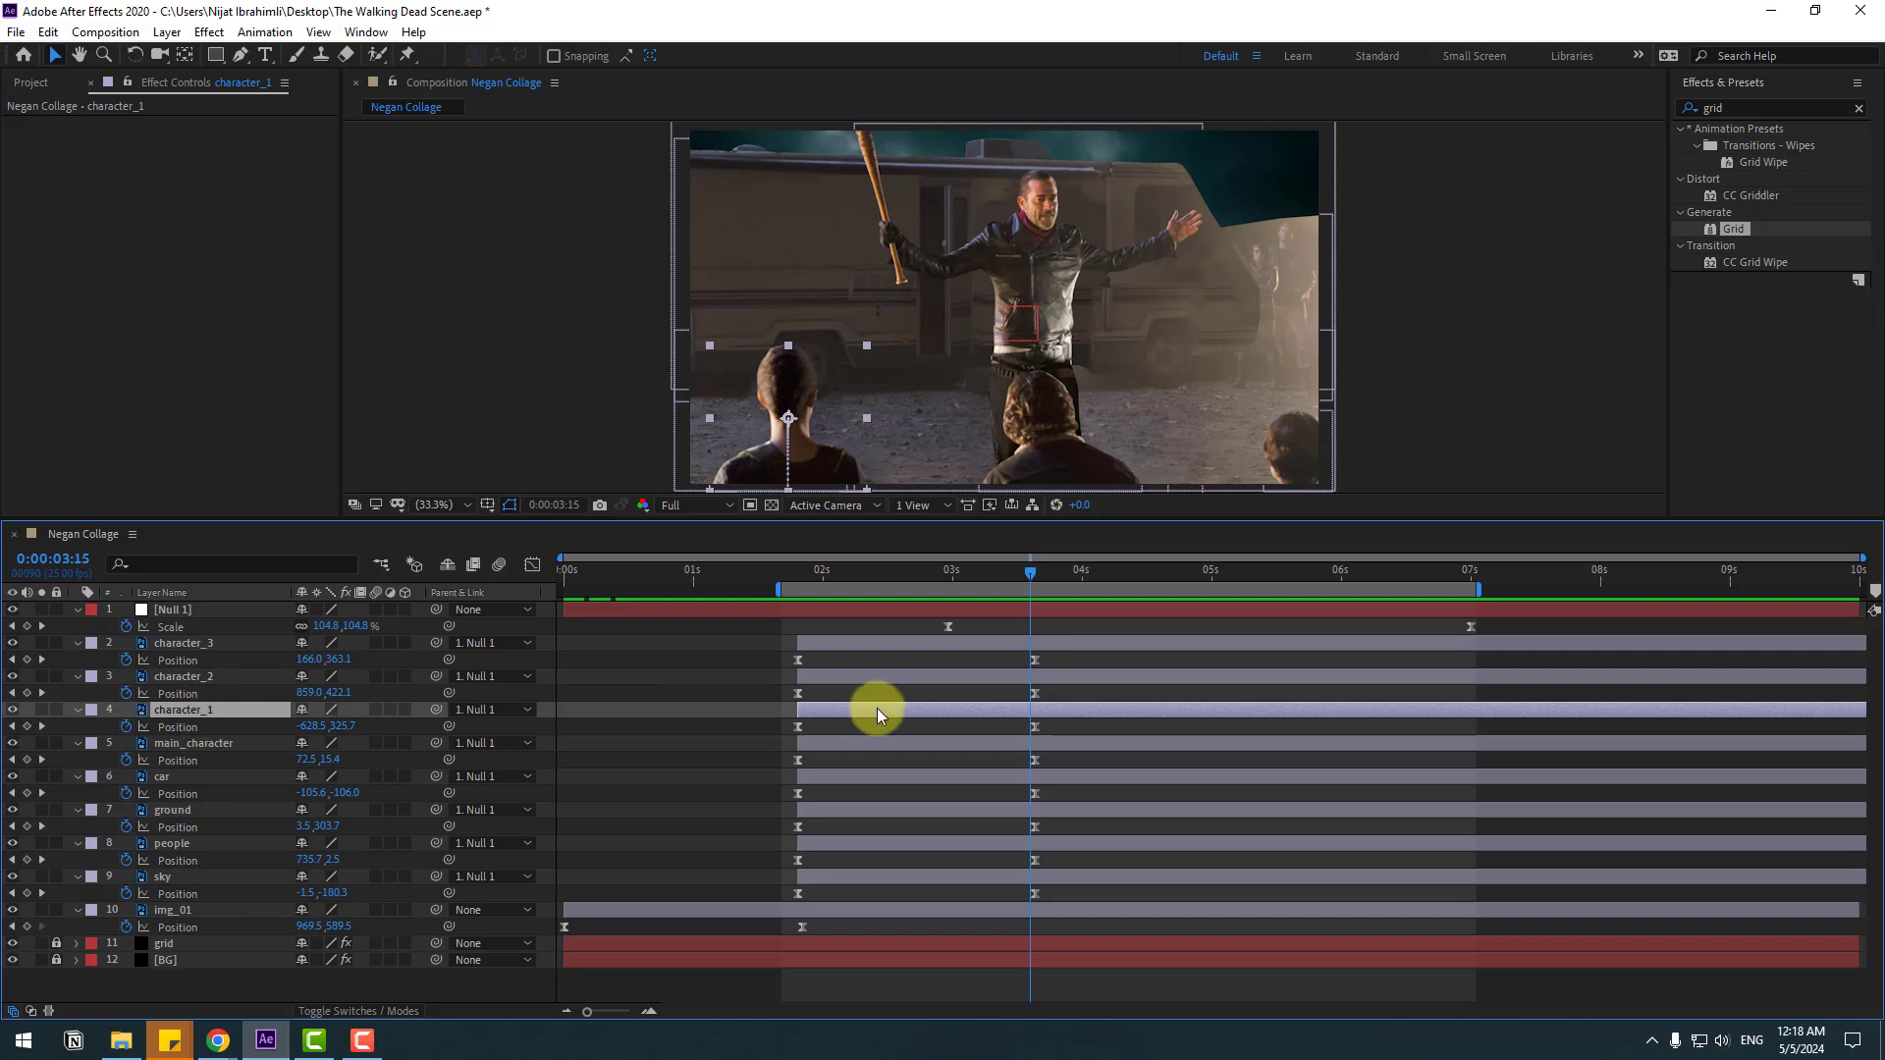
{"action": "left_click_drag", "start_coordinate": [824, 704], "coordinate": [917, 676]}
{"action": "left_click", "coordinate": [803, 658]}
{"action": "left_click", "coordinate": [204, 679]}
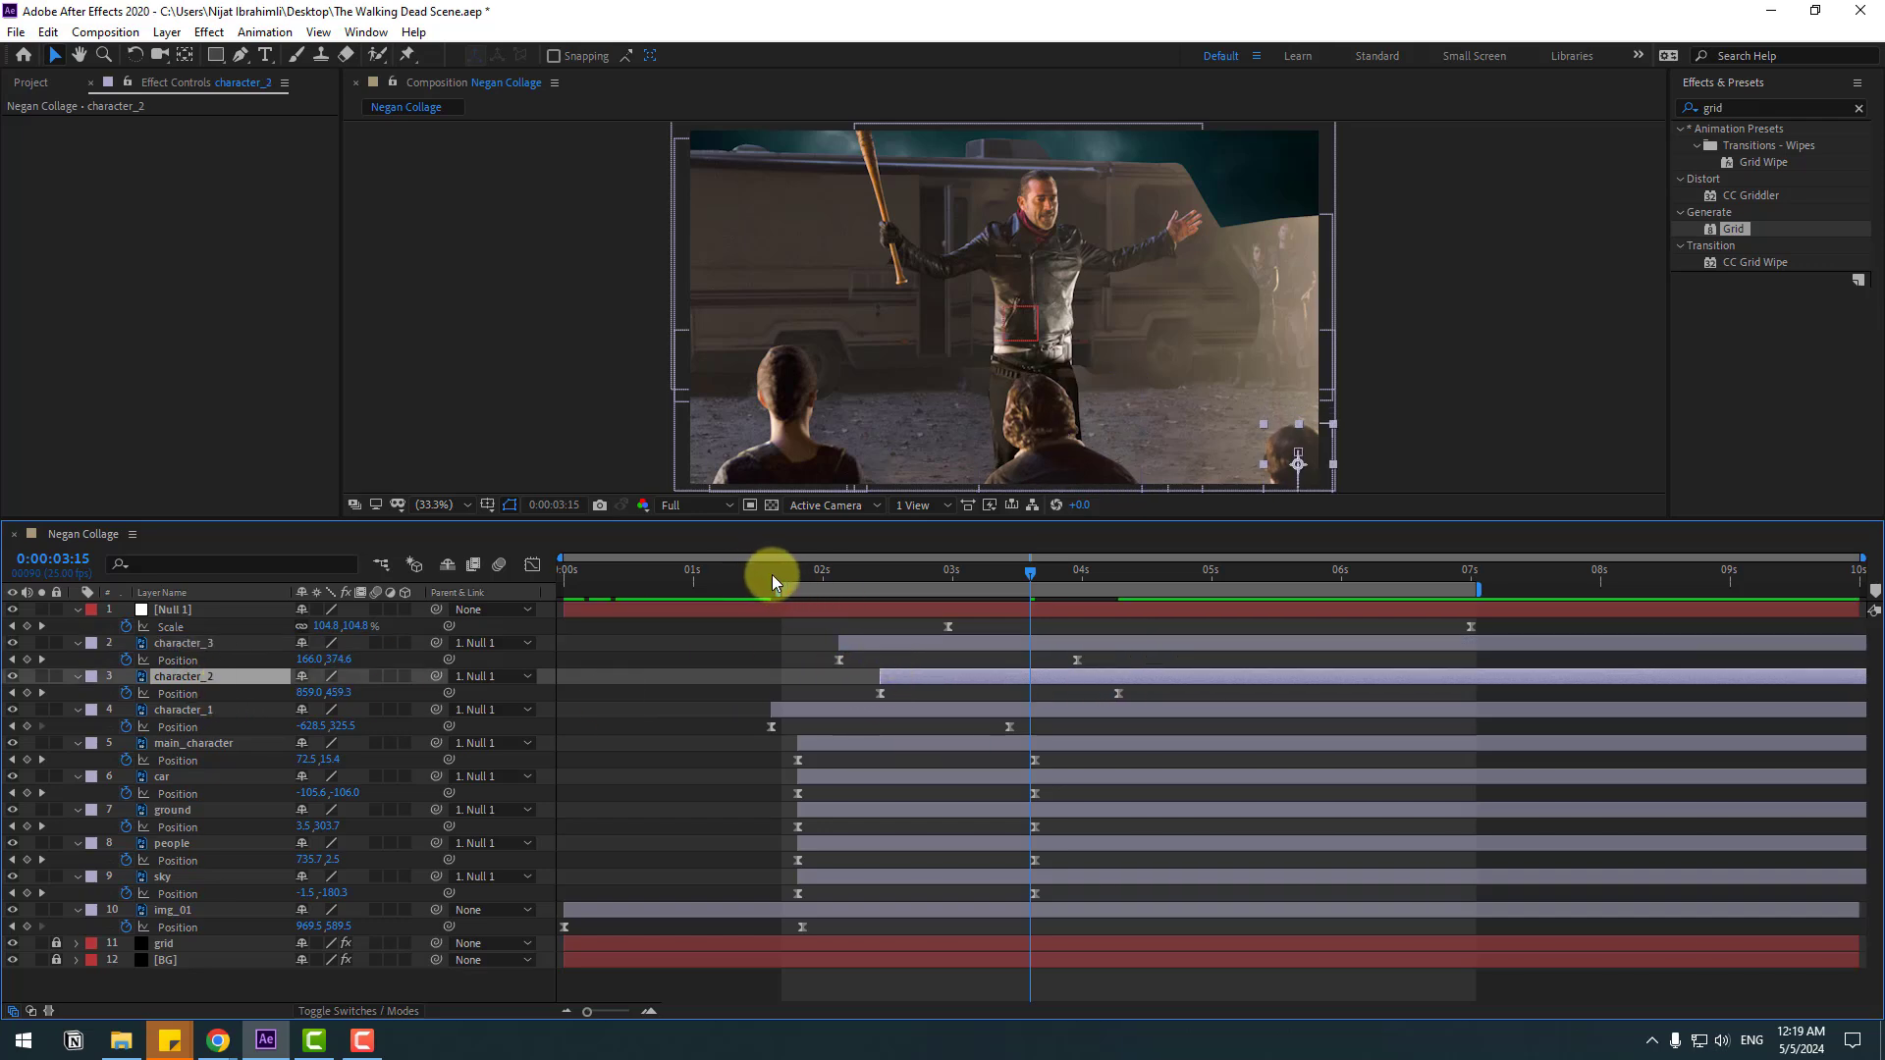
{"action": "left_click", "coordinate": [828, 573]}
{"action": "mouse_move", "coordinate": [850, 575]}
{"action": "left_mouse_down"}
{"action": "mouse_move", "coordinate": [1051, 579]}
{"action": "mouse_move", "coordinate": [870, 587]}
{"action": "left_mouse_up"}
{"action": "key", "text": "space"}
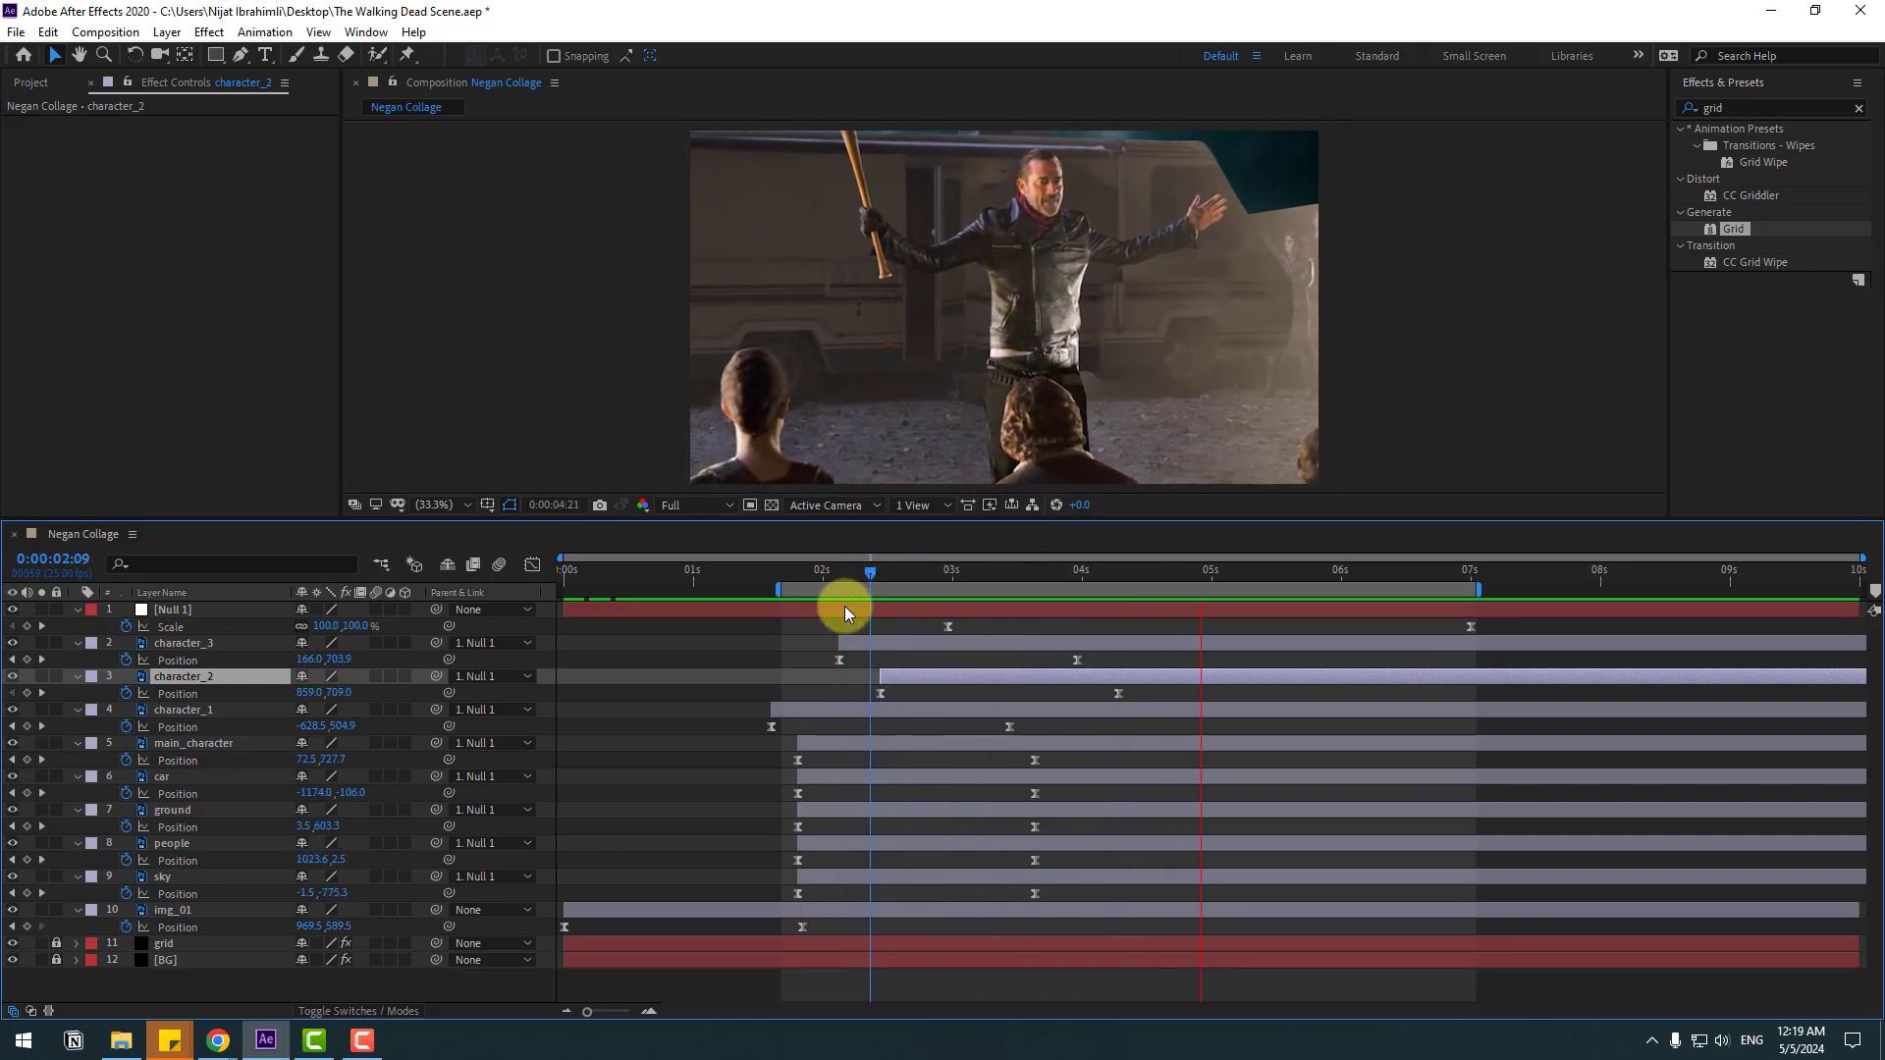
- Find the Gaussian Blur effect and apply it to the character_1 layer
{"action": "left_click_drag", "start_coordinate": [958, 572], "coordinate": [1155, 570]}
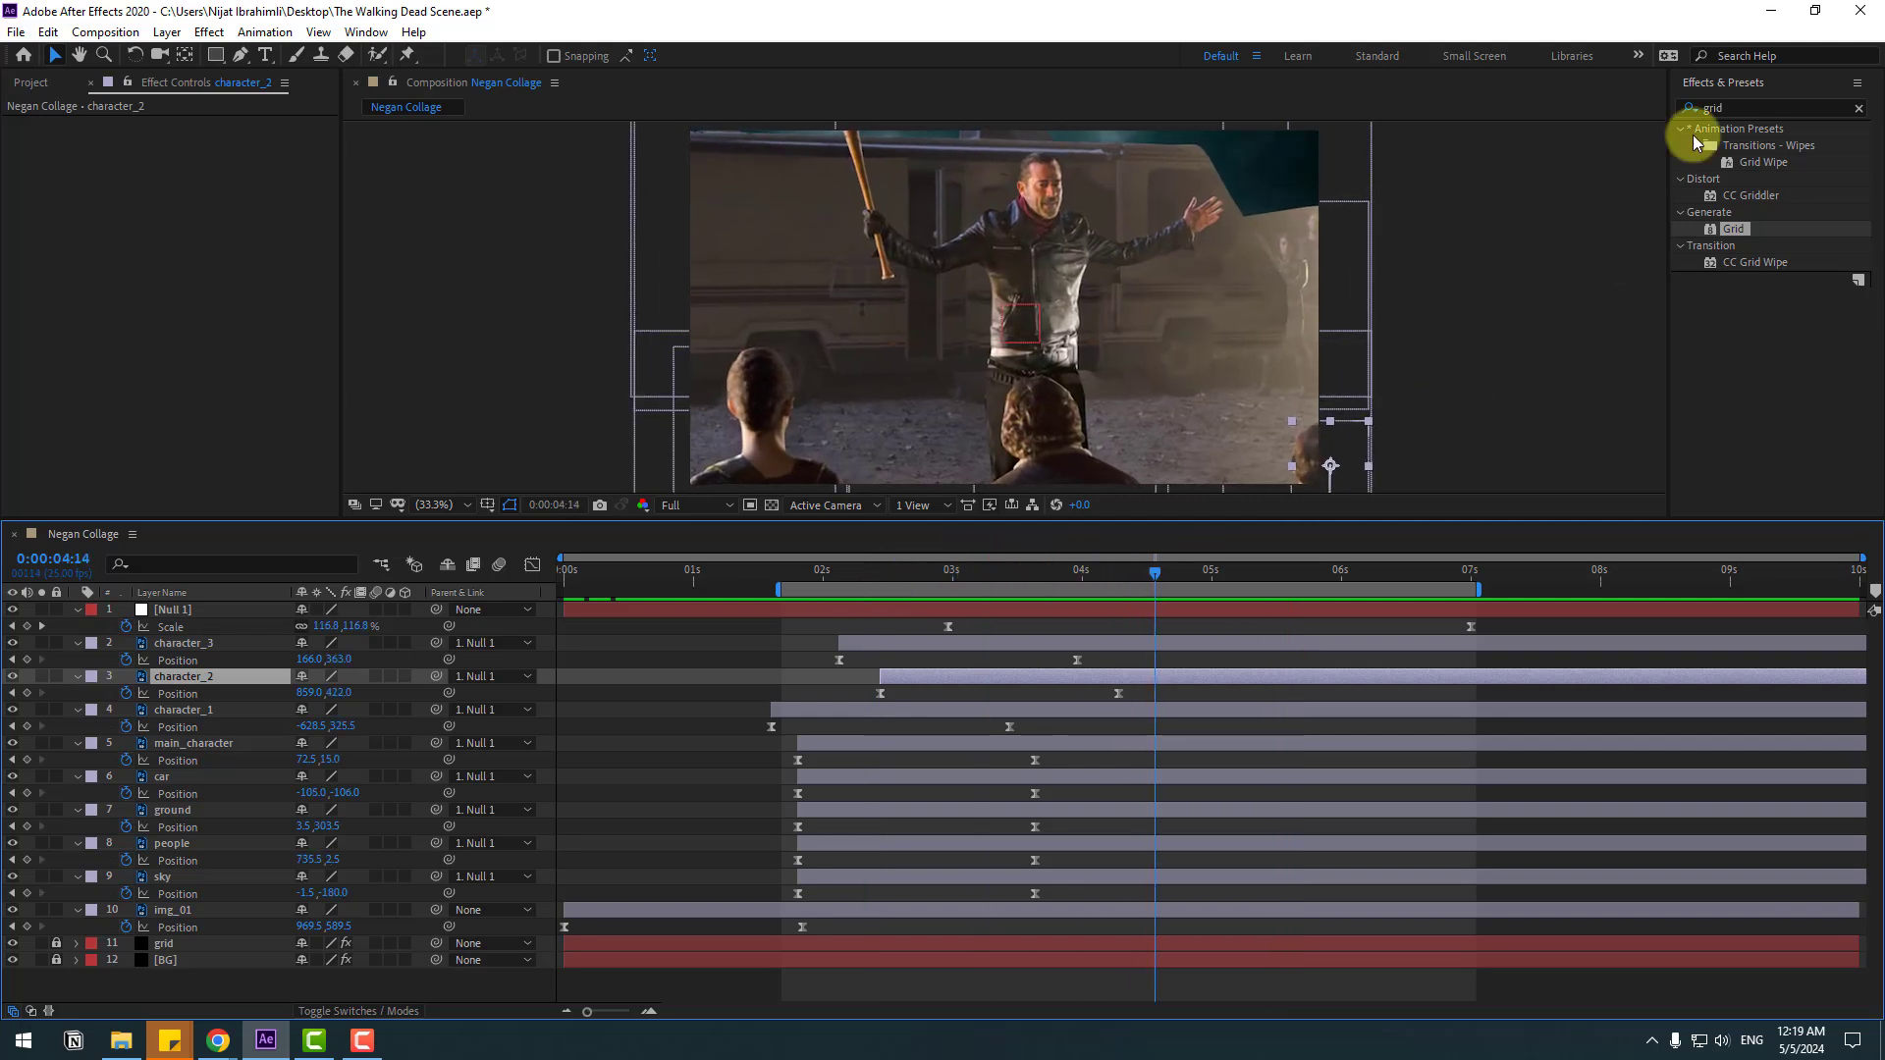
{"action": "left_click", "coordinate": [1732, 110]}
{"action": "type", "text": "gaus"}
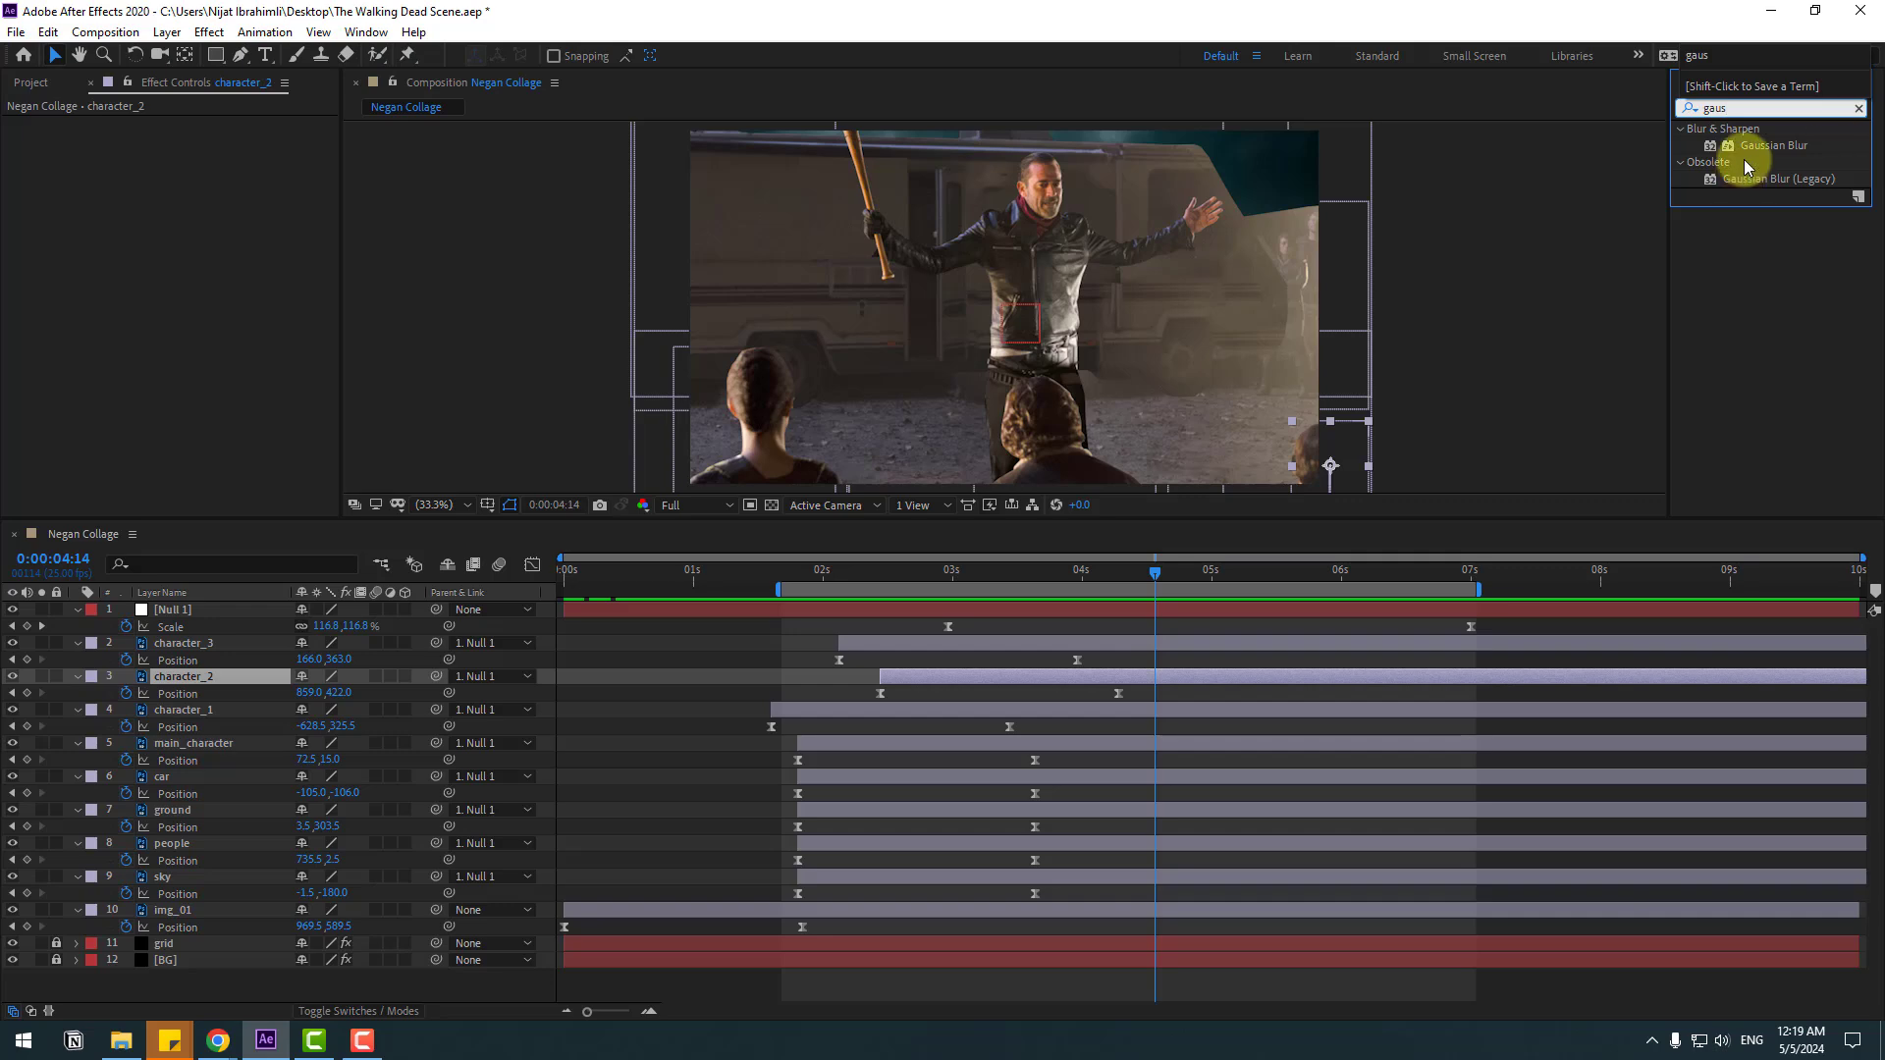
{"action": "left_click_drag", "start_coordinate": [1774, 146], "coordinate": [185, 708]}
- Add a Blurriness keyframe of 0.0 to character_1 and place it at about 0:00:02:20
{"action": "left_click_drag", "start_coordinate": [901, 570], "coordinate": [989, 568]}
{"action": "left_click", "coordinate": [40, 147]}
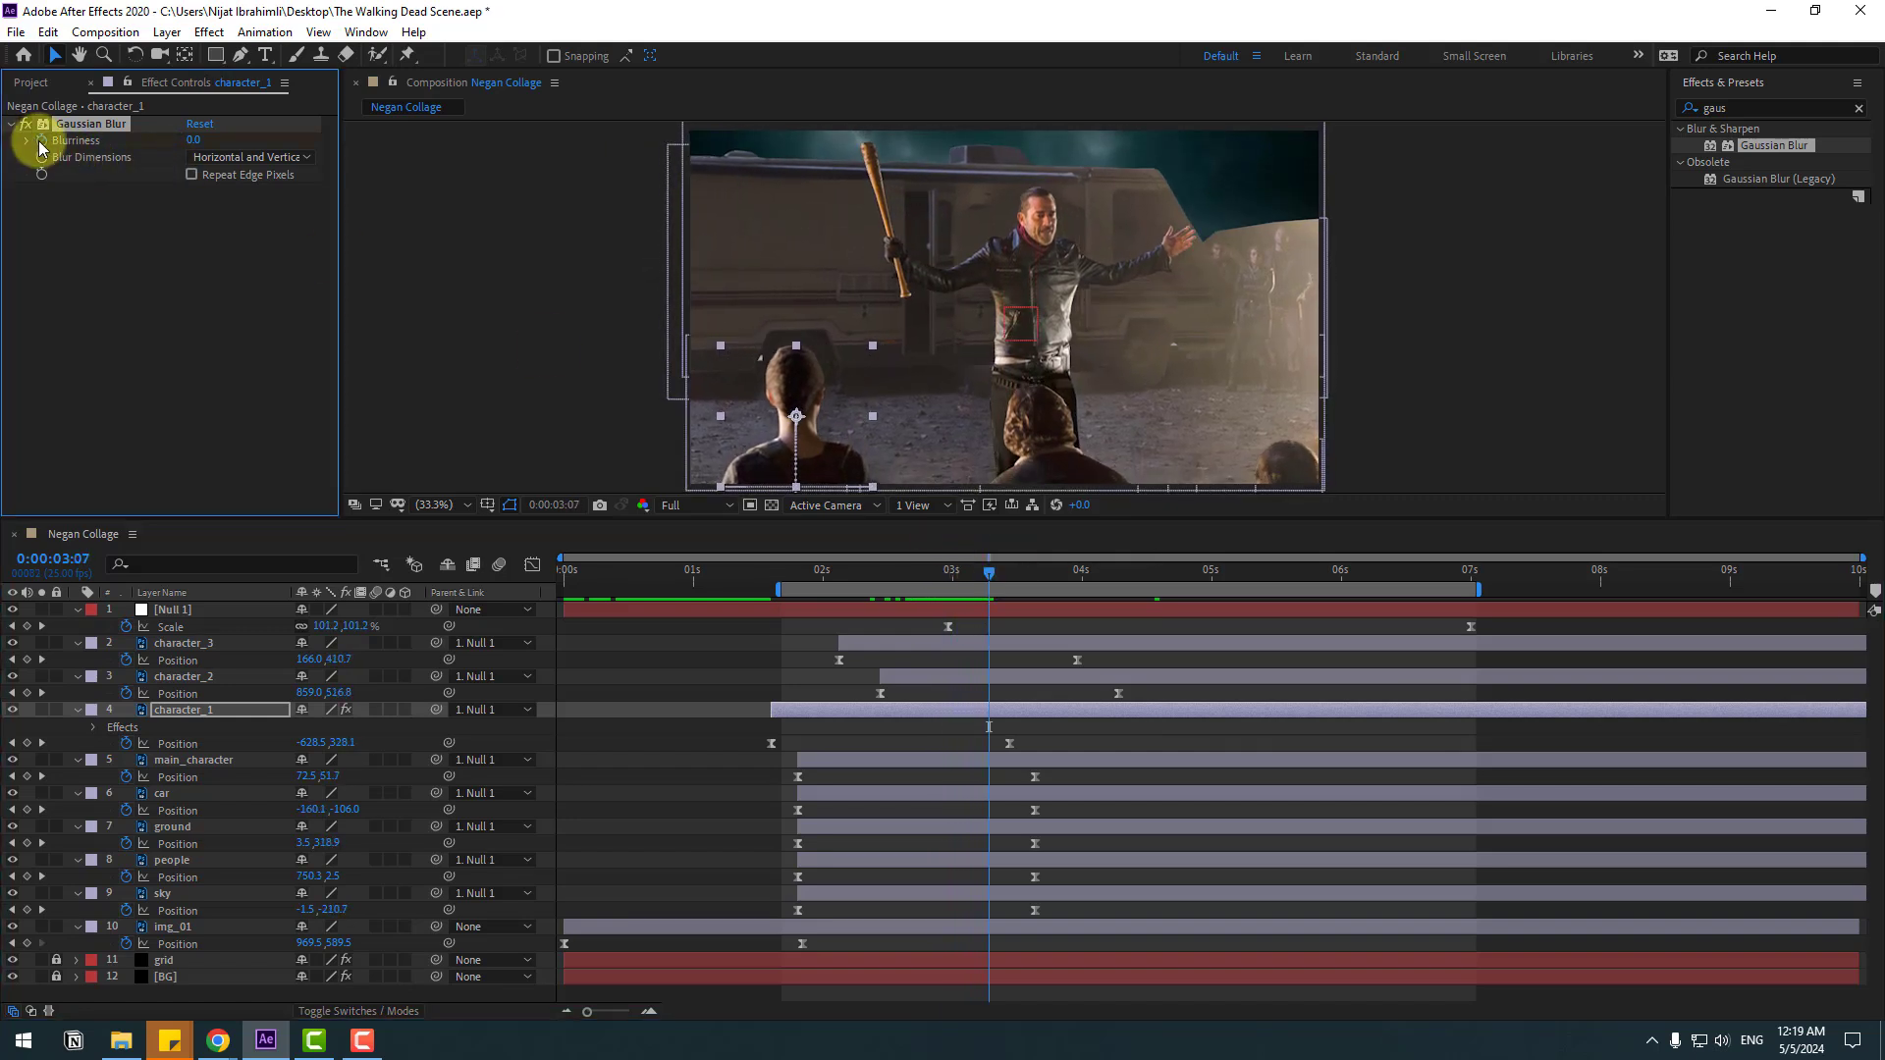
{"action": "key", "text": "u"}
{"action": "key", "text": "u"}
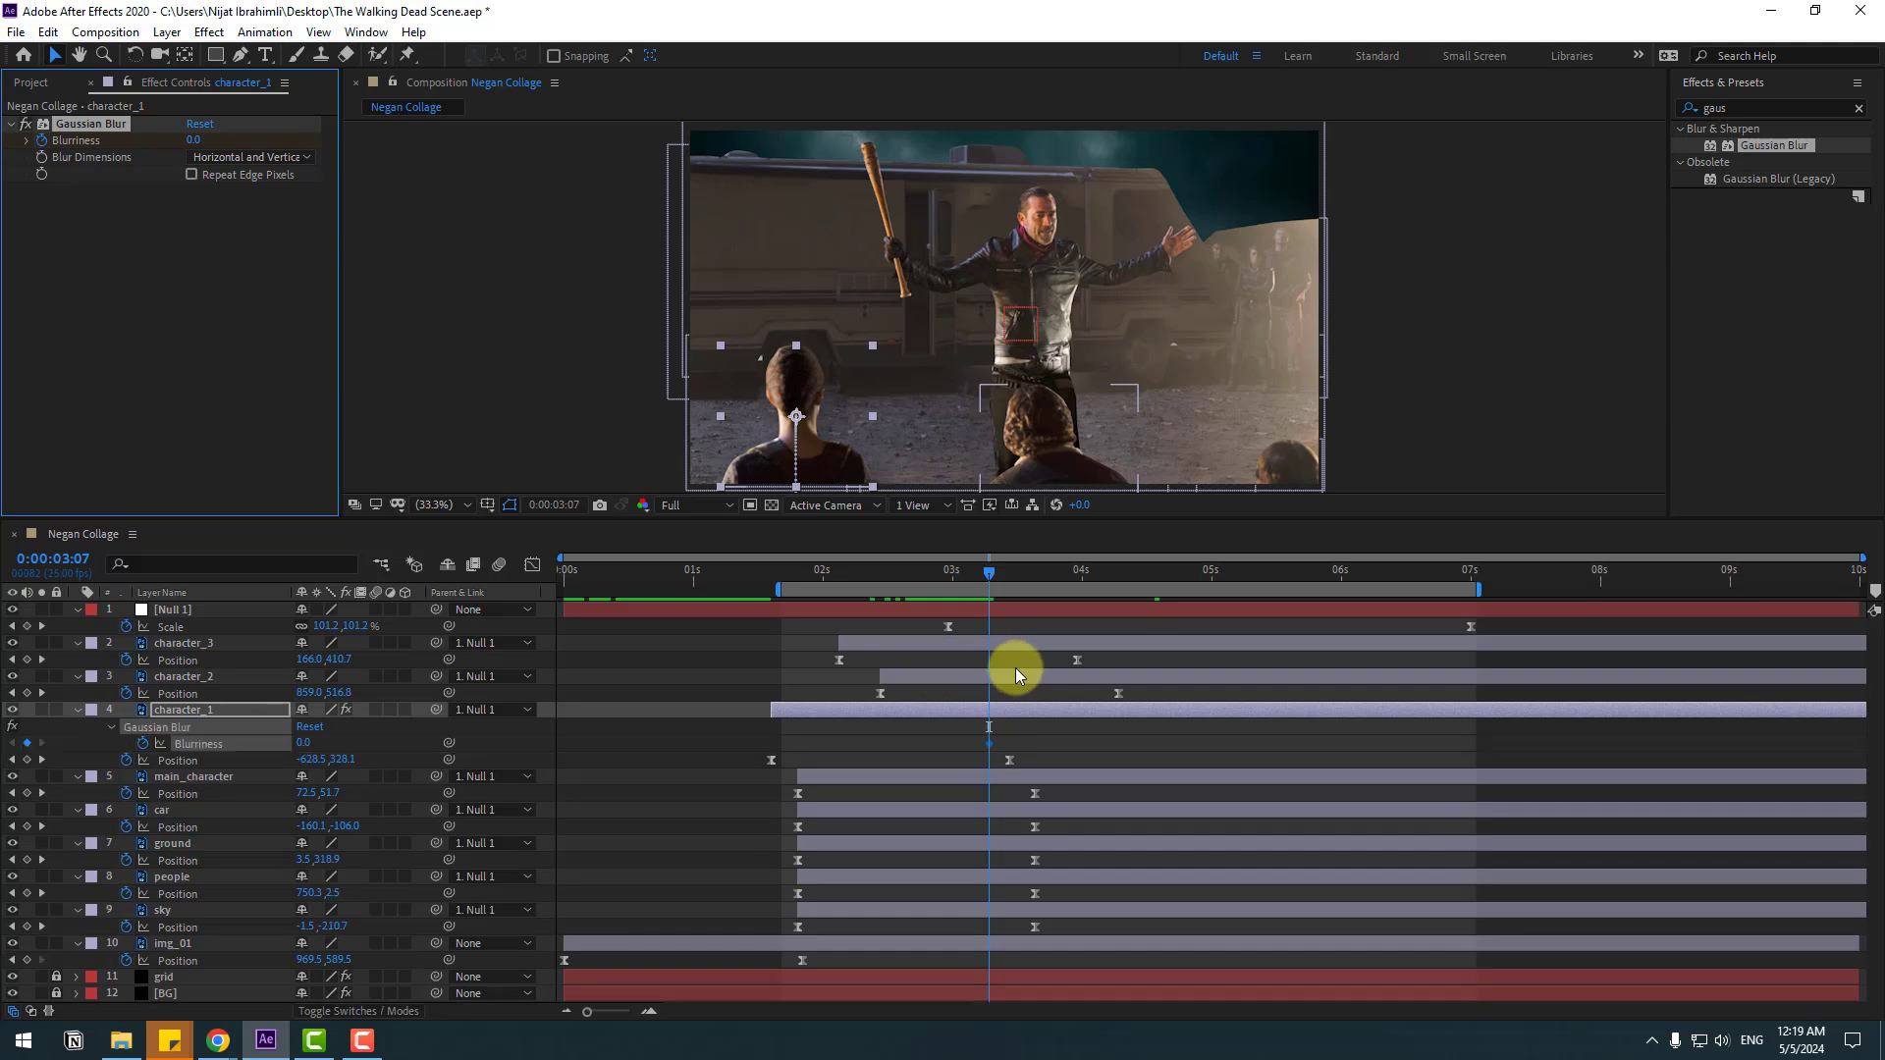
{"action": "left_click_drag", "start_coordinate": [988, 744], "coordinate": [927, 748]}
- Set character_1's Blurriness to 64.2 at 0:00:03:17
{"action": "left_click_drag", "start_coordinate": [1005, 574], "coordinate": [1039, 574]}
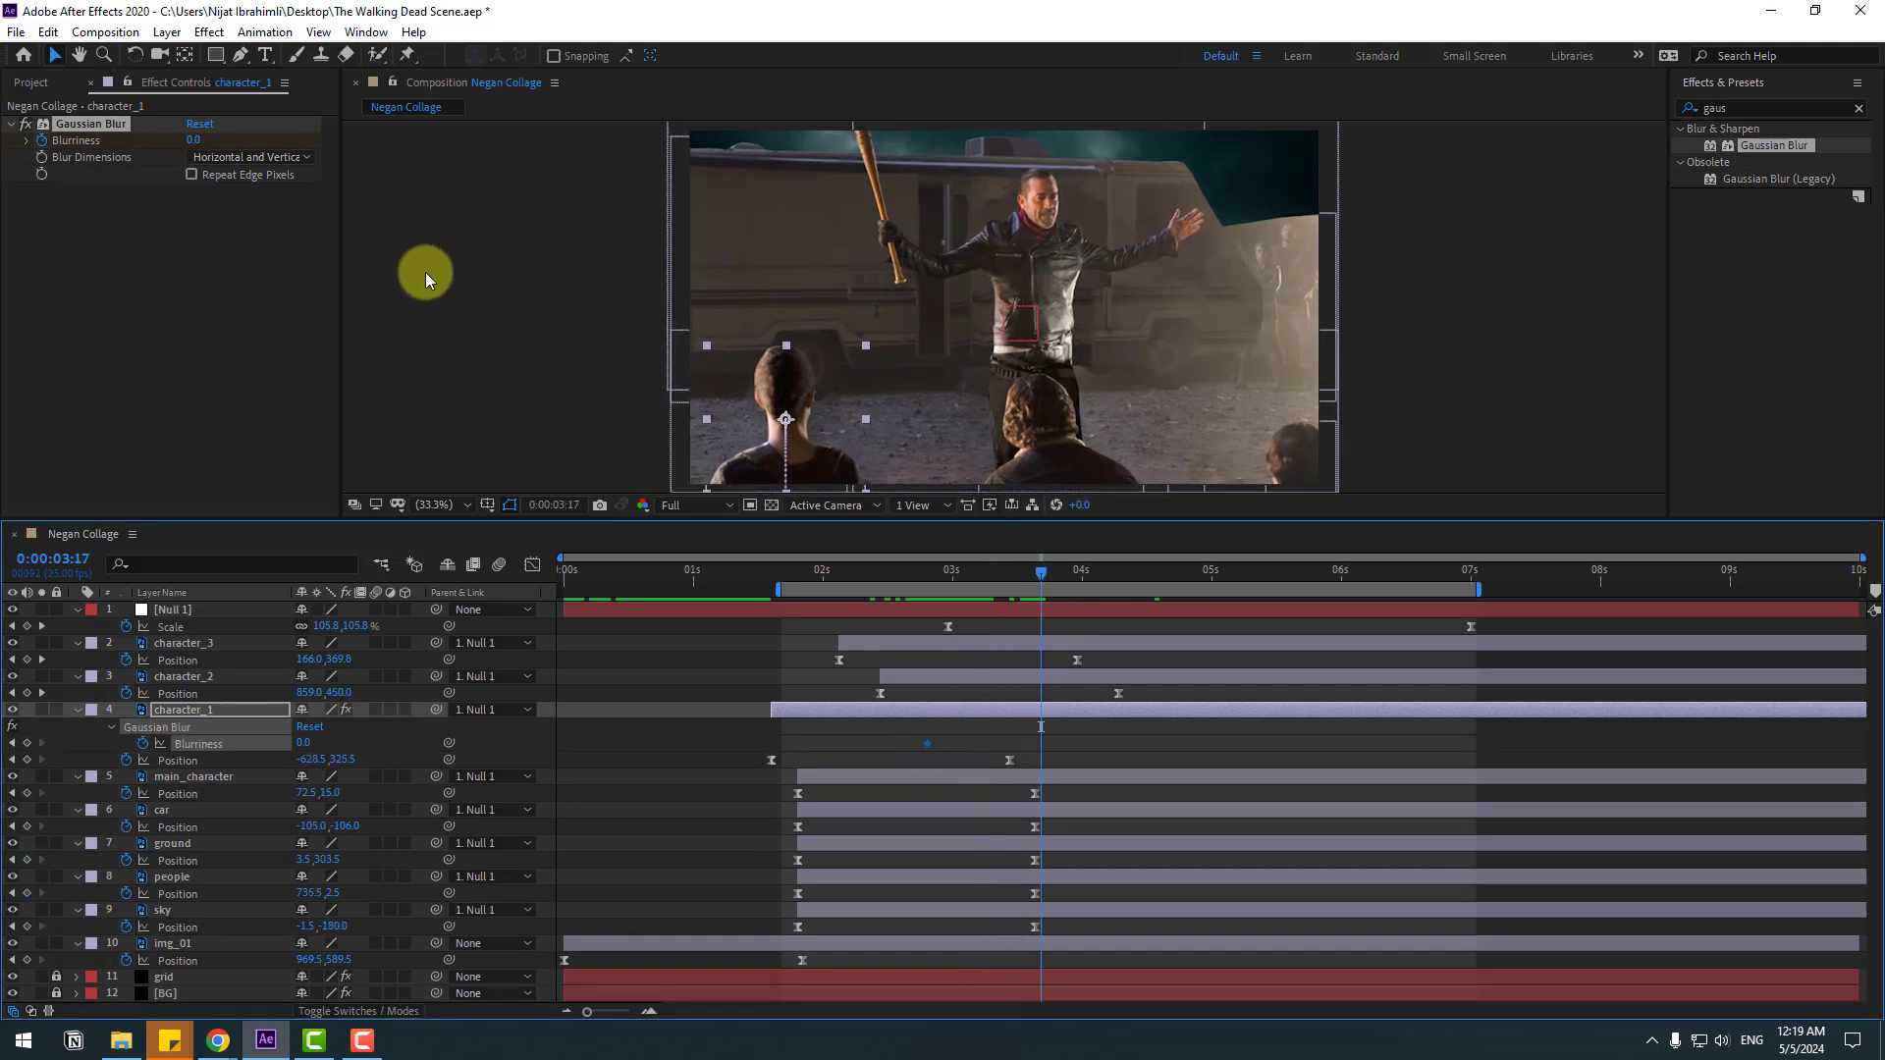
{"action": "left_click_drag", "start_coordinate": [201, 141], "coordinate": [786, 103]}
{"action": "left_click", "coordinate": [138, 183]}
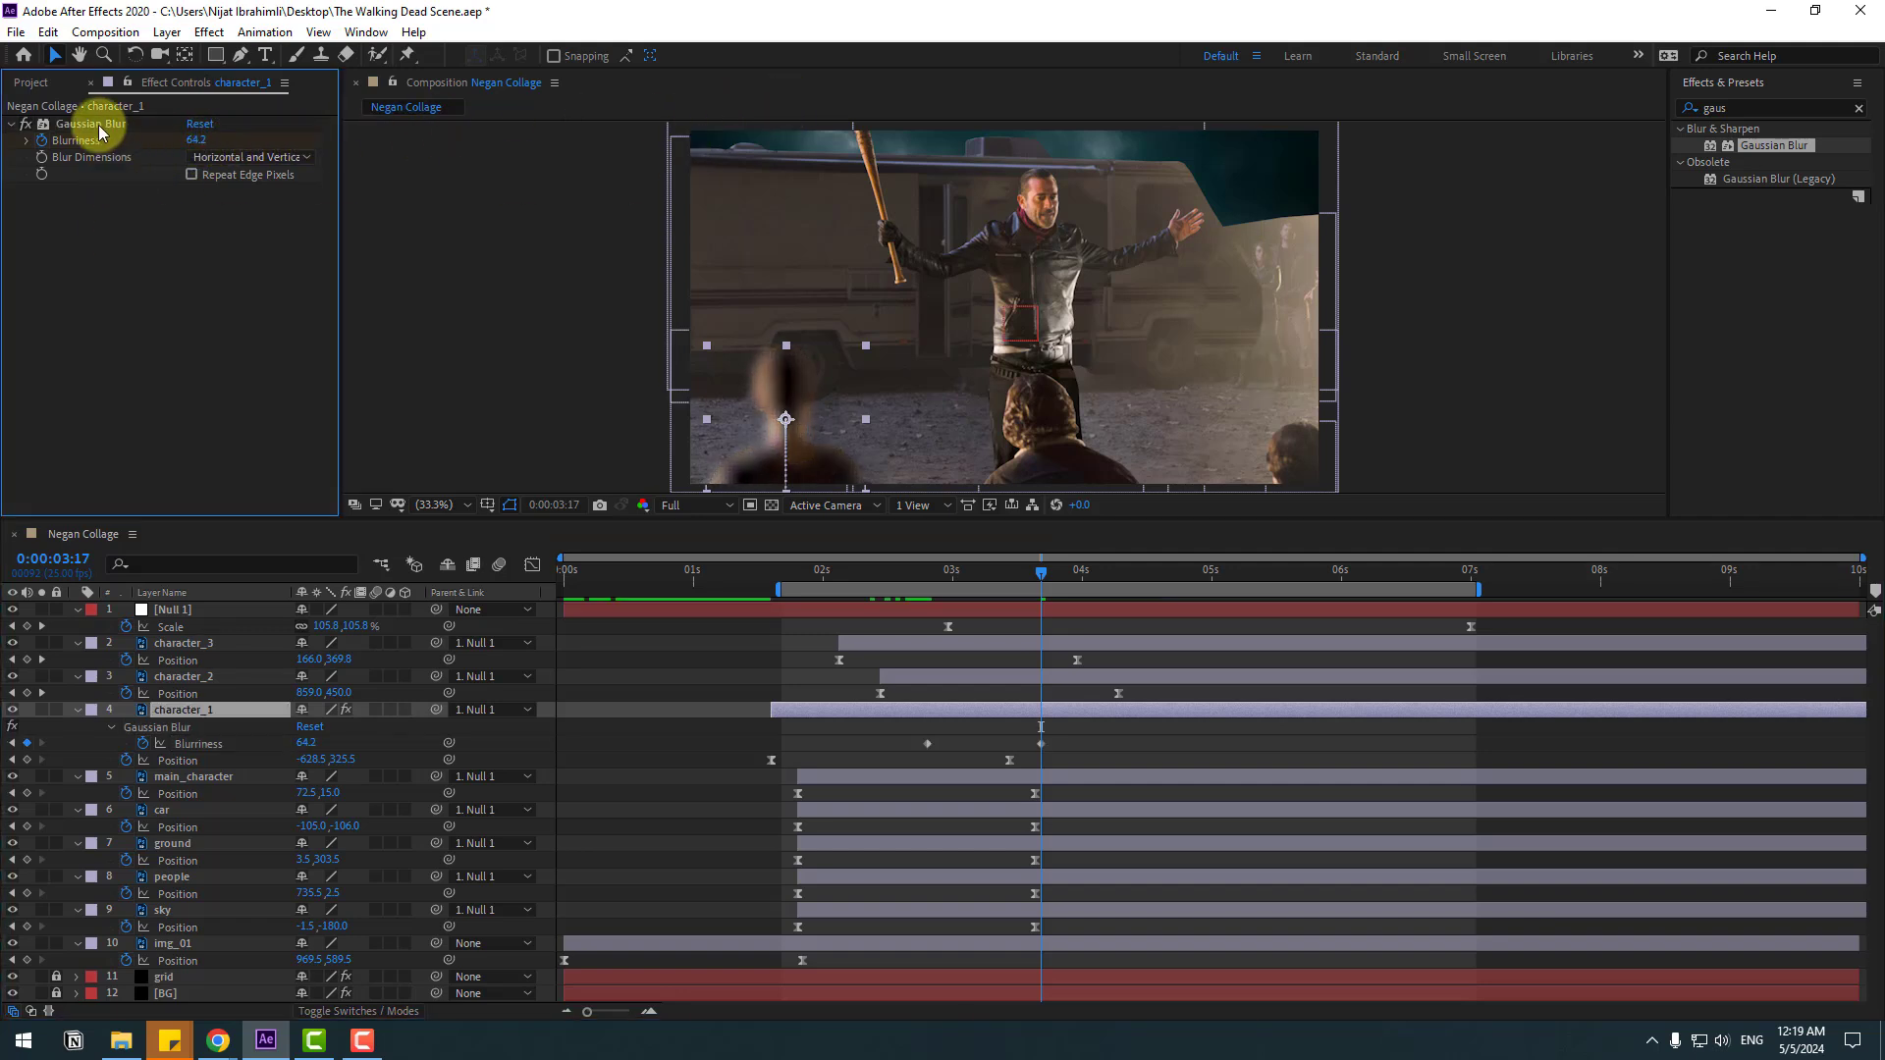
- Copy character_1's keyframed Gaussian Blur onto character_2, with its Blurriness keyframes starting at about 0:00:03:07
{"action": "left_click", "coordinate": [98, 126]}
{"action": "key", "text": "ctrl+c"}
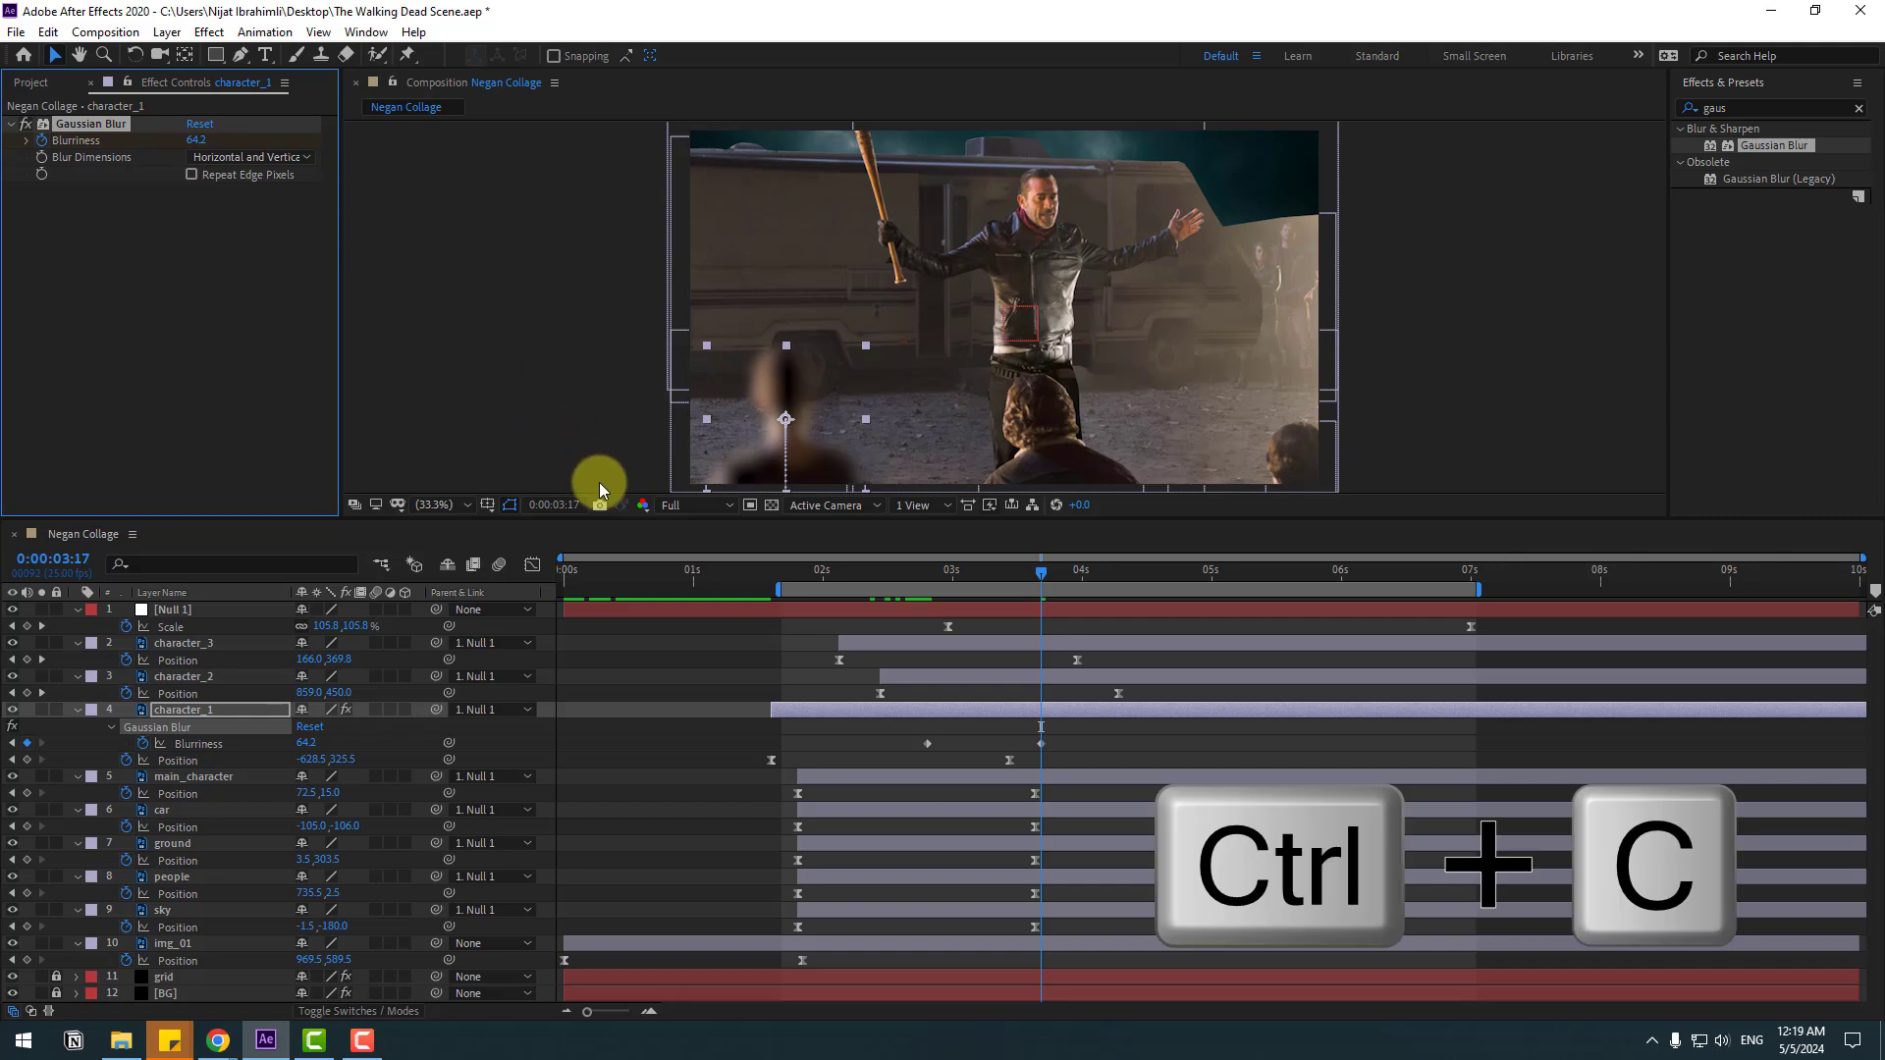
{"action": "left_click", "coordinate": [187, 676]}
{"action": "left_click_drag", "start_coordinate": [940, 575], "coordinate": [1068, 574]}
{"action": "key", "text": "ctrl+v"}
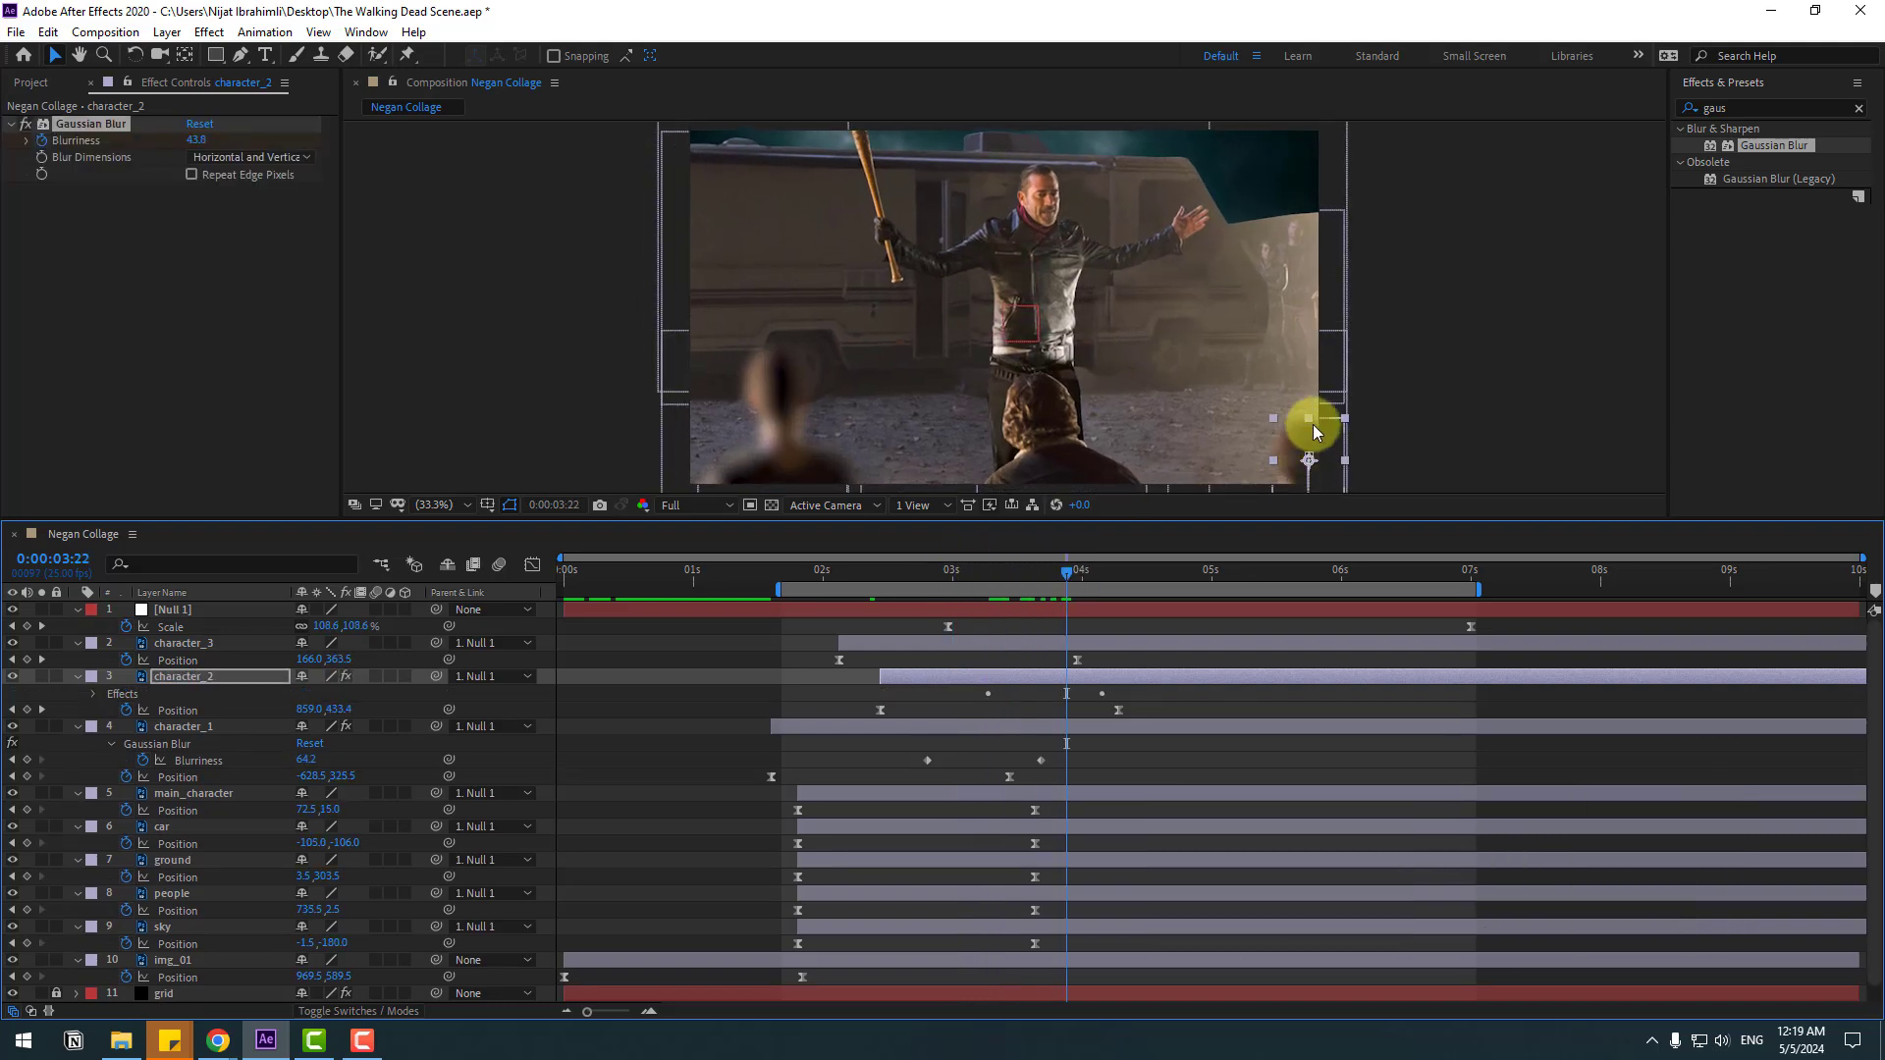
- Paste the keyframed blur onto character_3, shift its Blurriness keyframes to start at about 0:00:02:23, and preview it
{"action": "left_click", "coordinate": [204, 648]}
{"action": "left_click_drag", "start_coordinate": [872, 578], "coordinate": [988, 576]}
{"action": "key", "text": "ctrl+v"}
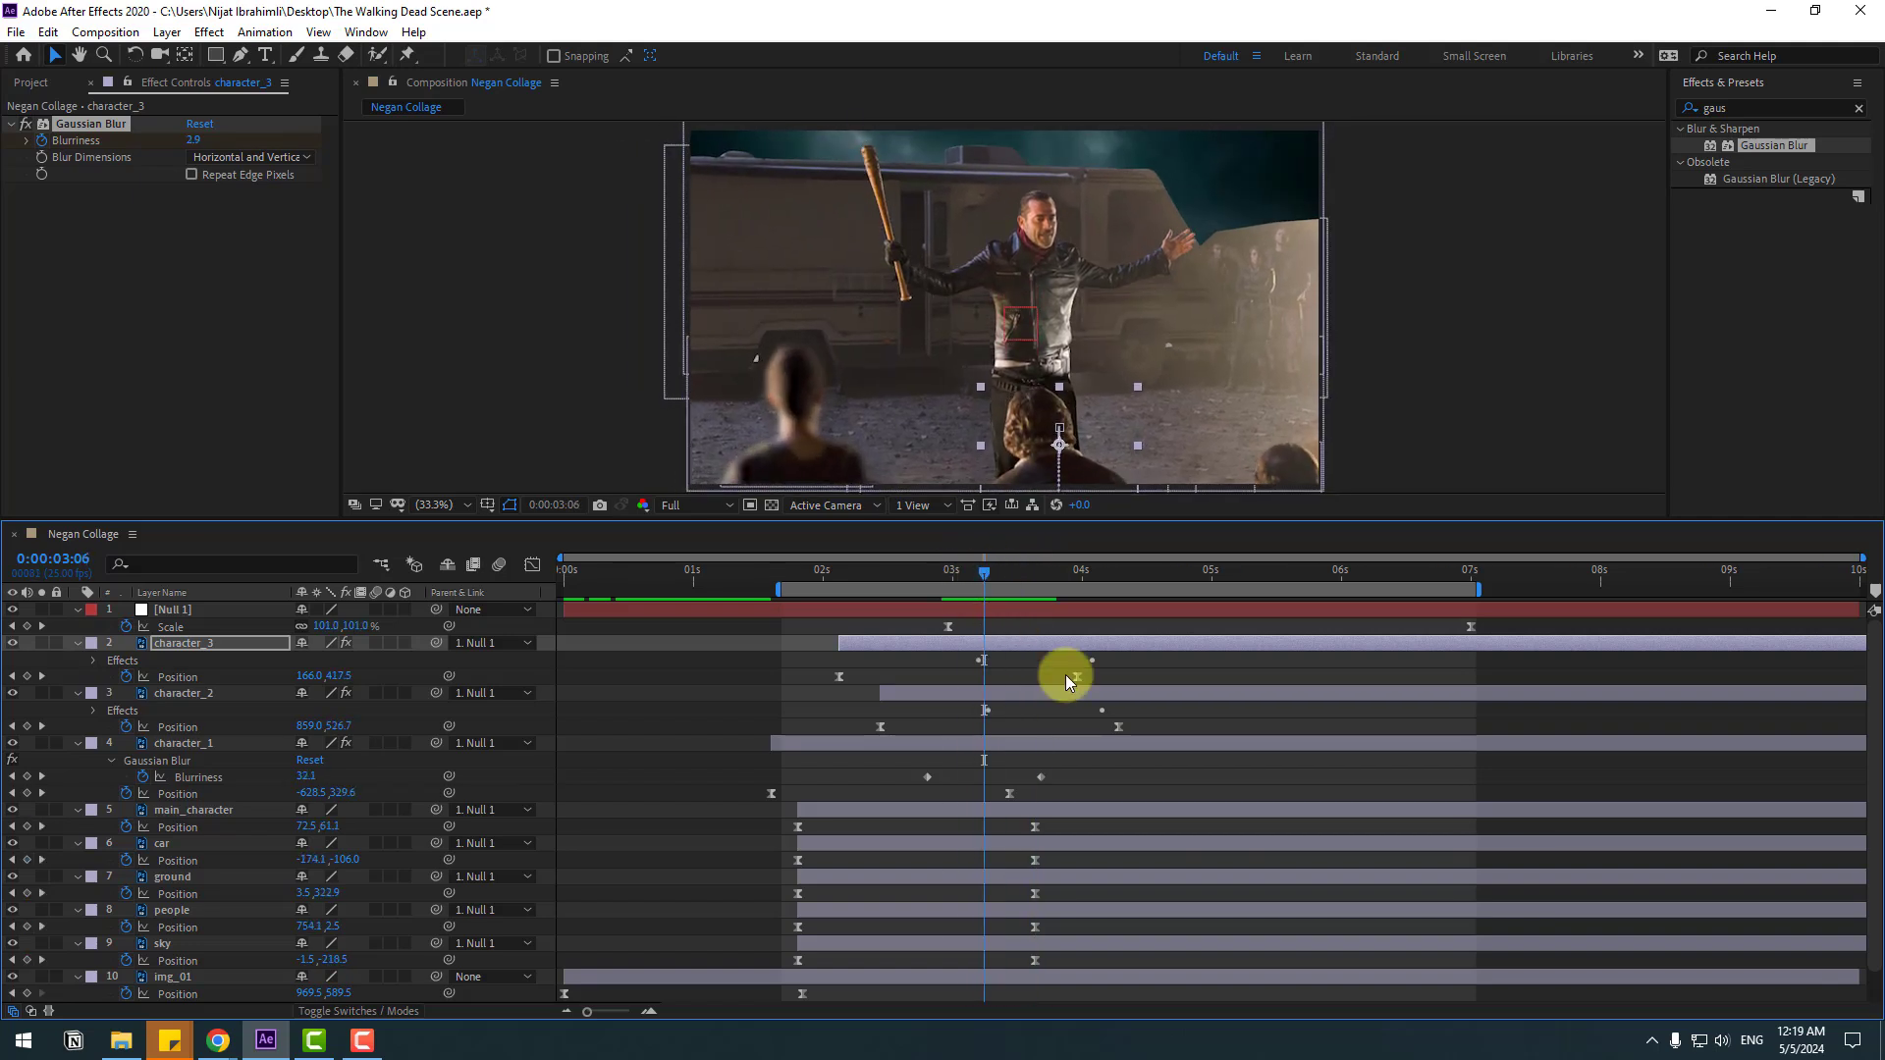
{"action": "key", "text": "u"}
{"action": "left_click_drag", "start_coordinate": [1119, 663], "coordinate": [939, 678]}
{"action": "key", "text": "space"}
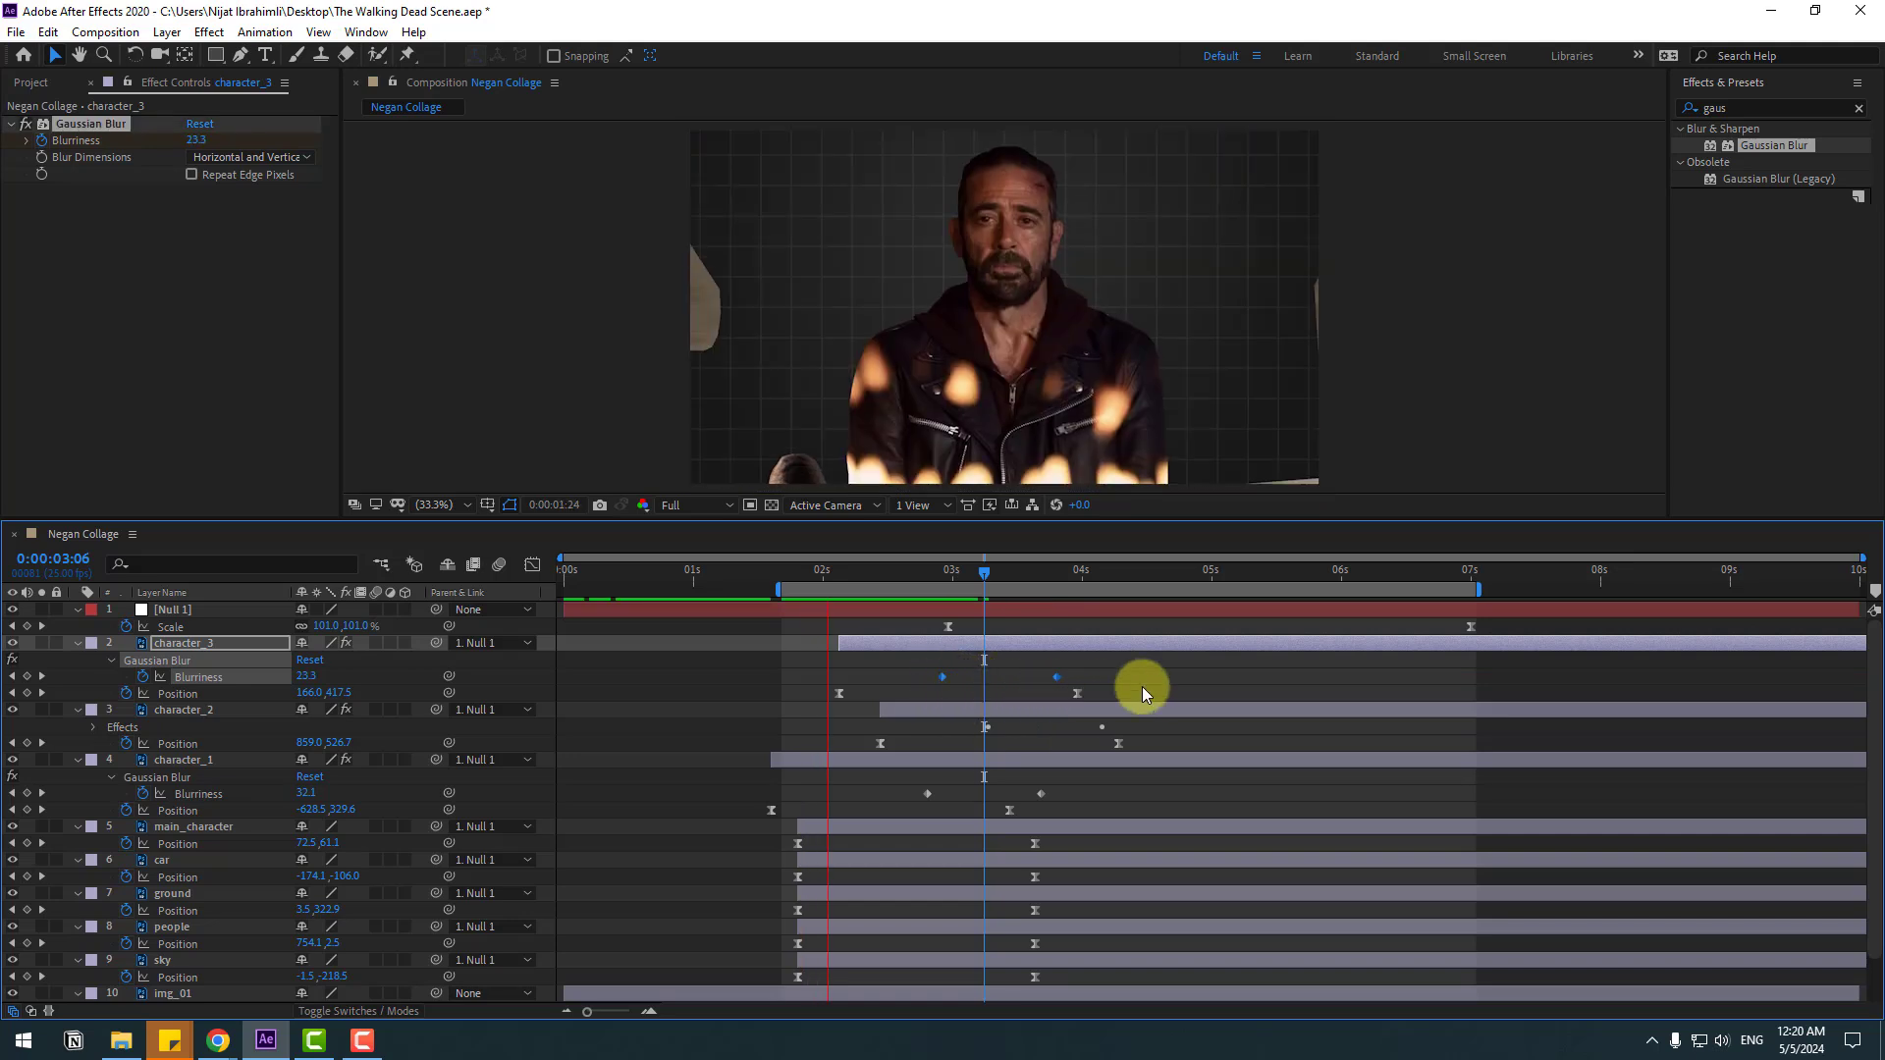
{"action": "key", "text": "space"}
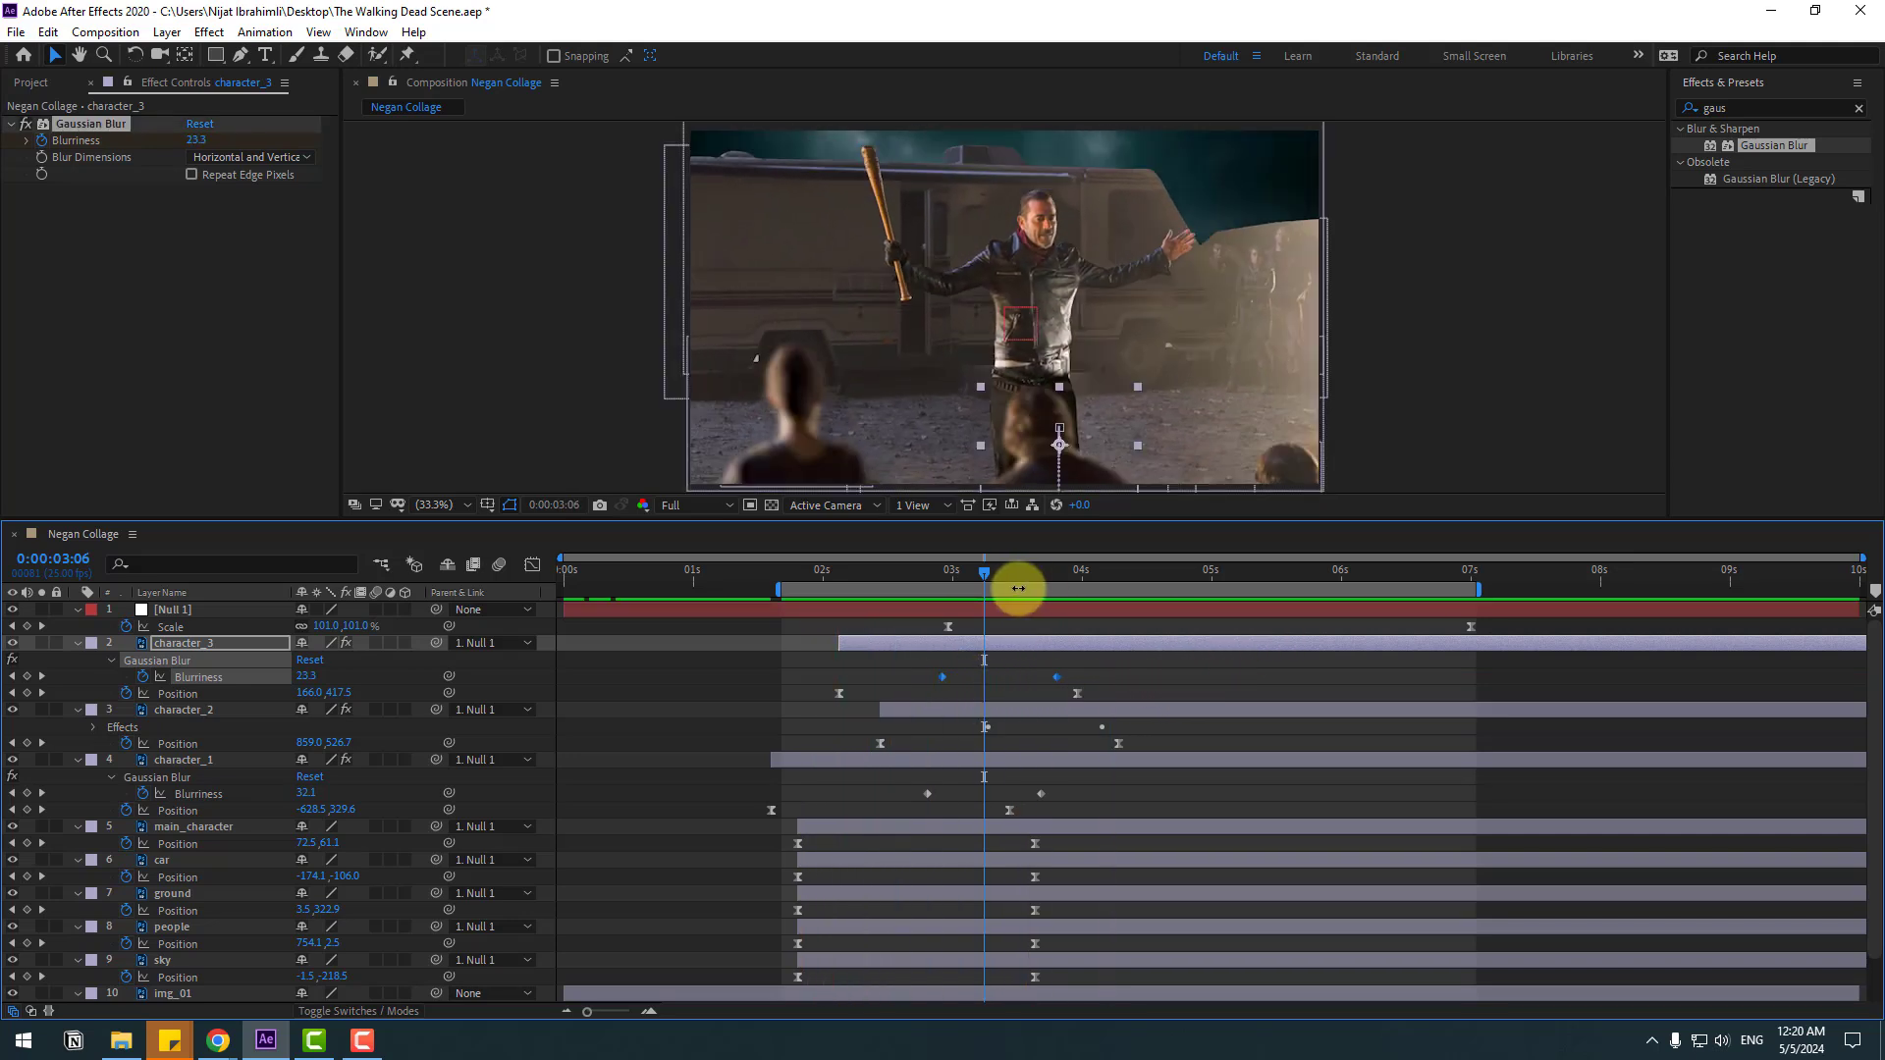
- Add a Position keyframe of 442.5, -180.0 to the sky layer at 0:00:07:01 and preview the drift
{"action": "scroll", "coordinate": [279, 877], "scroll_direction": "down", "scroll_amount": 1}
{"action": "left_click", "coordinate": [245, 909]}
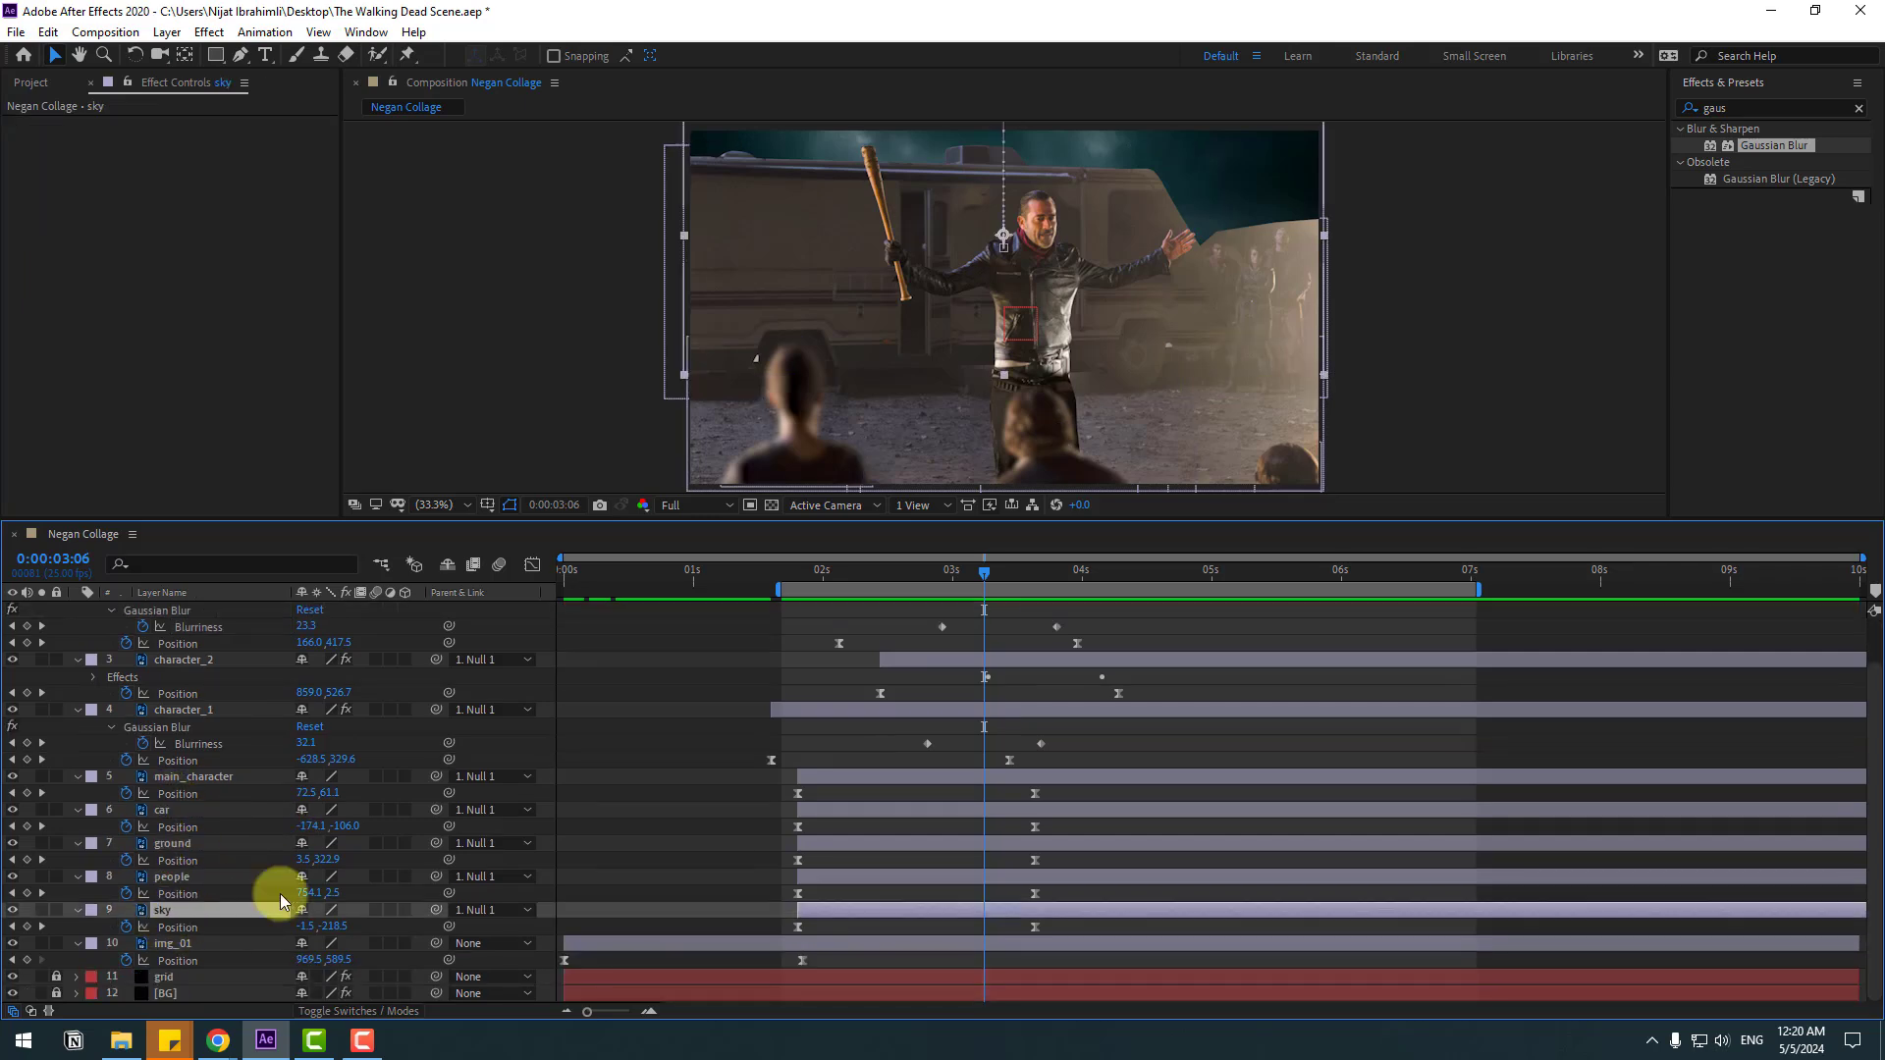
{"action": "left_click_drag", "start_coordinate": [787, 568], "coordinate": [1474, 567]}
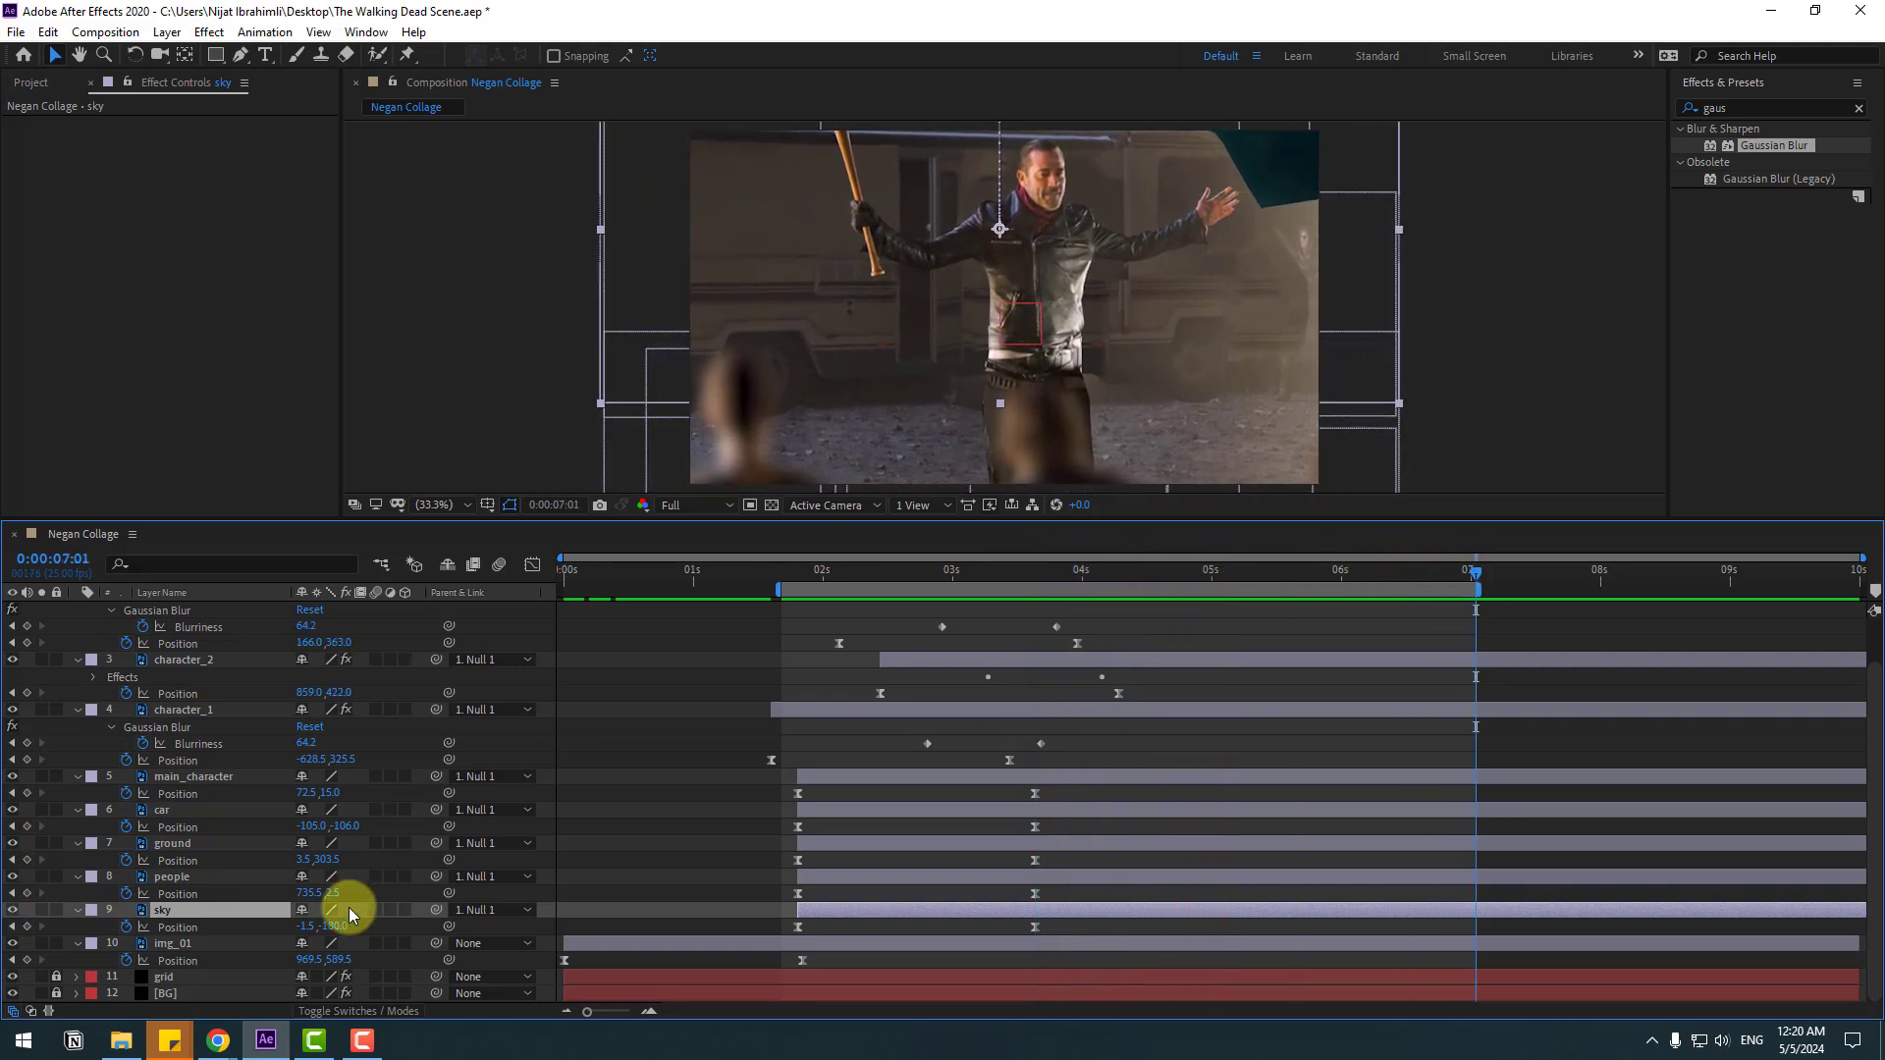
{"action": "left_click_drag", "start_coordinate": [331, 930], "coordinate": [374, 935]}
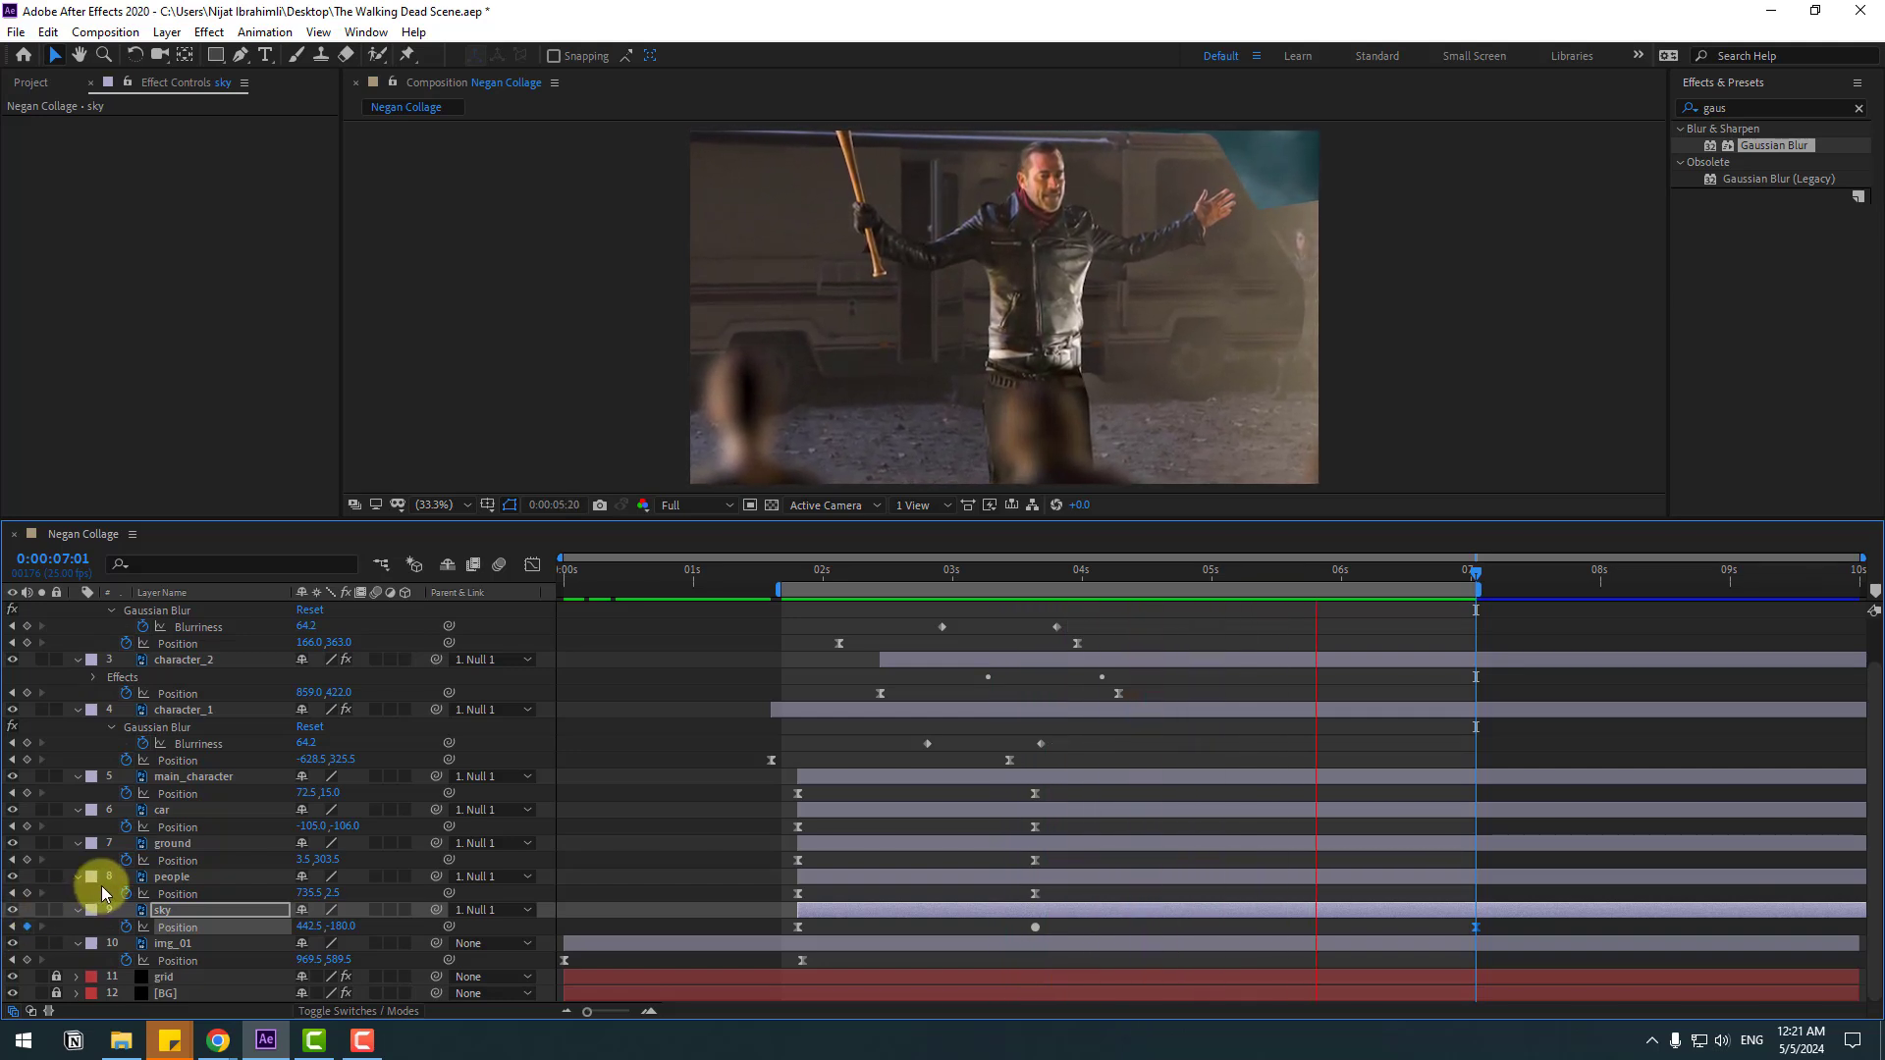
{"action": "left_click", "coordinate": [1047, 584]}
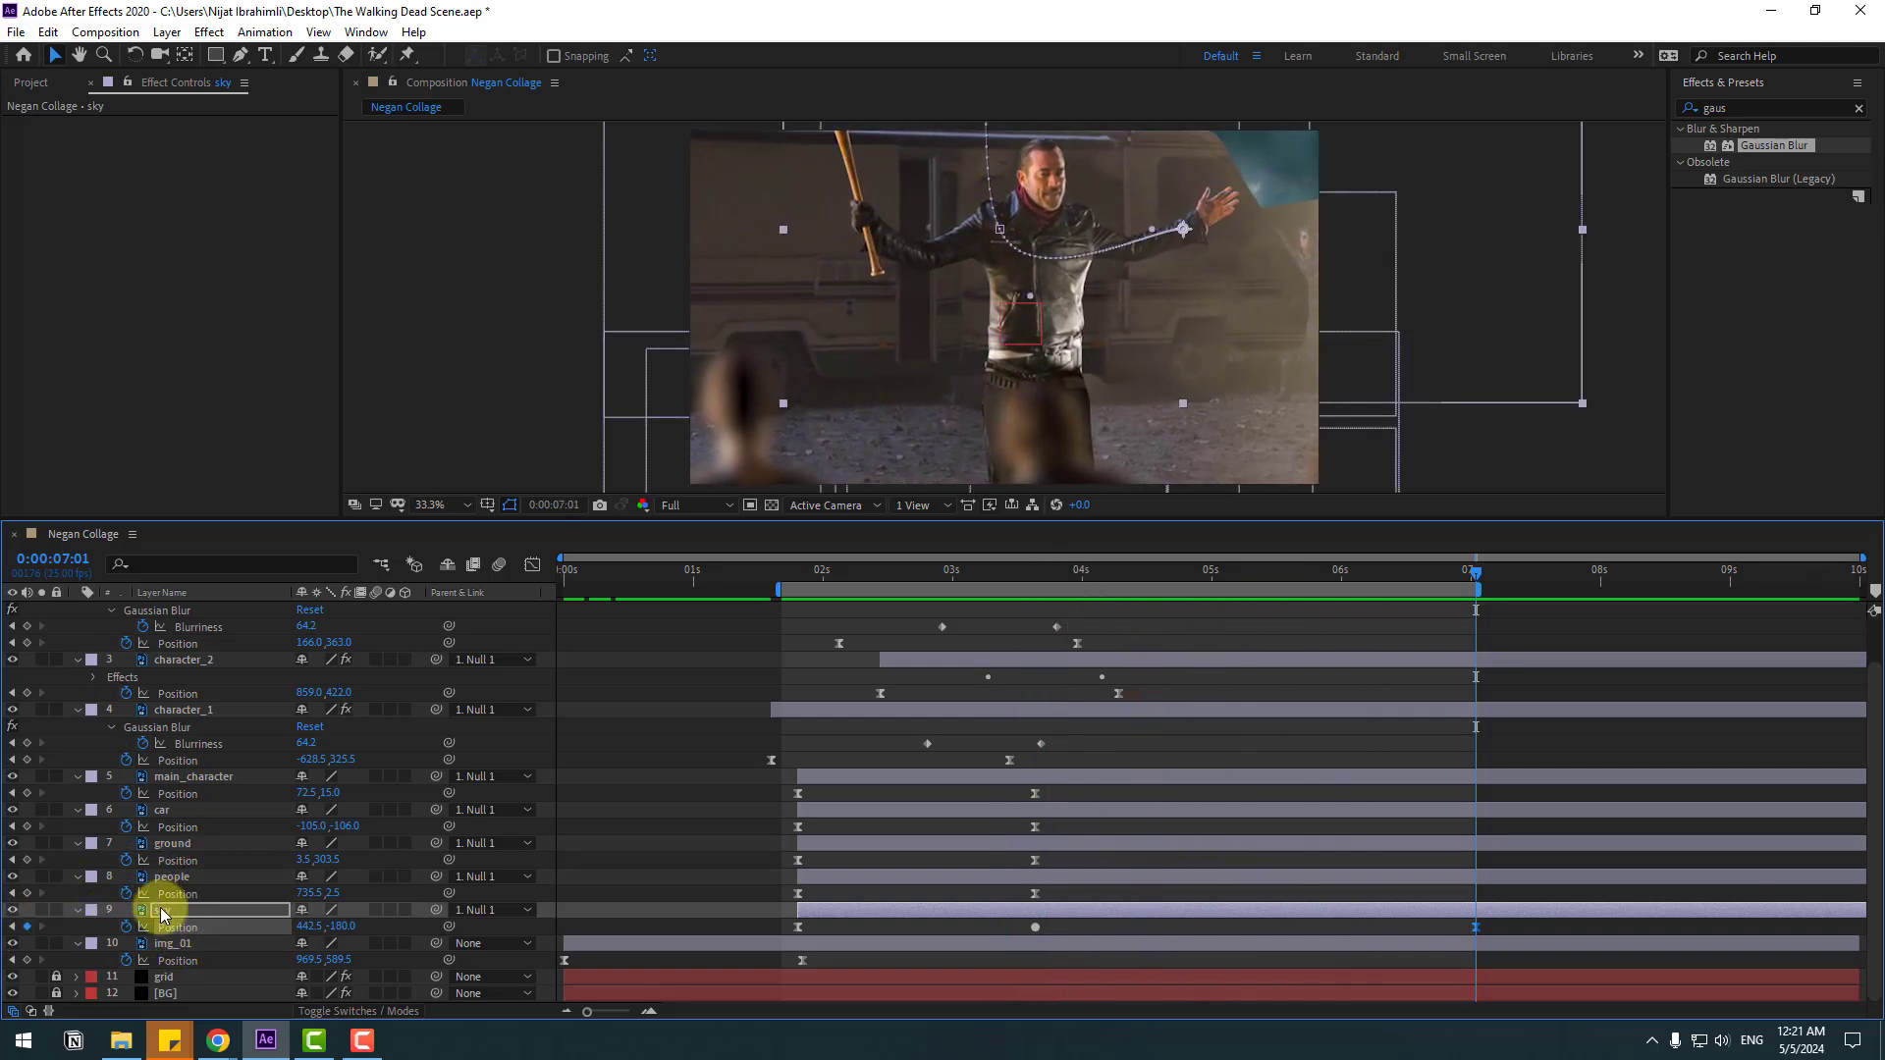
- Collapse the open properties of Null 1, the scene layers and img_01 in the timeline
{"action": "scroll", "coordinate": [180, 673], "scroll_direction": "up", "scroll_amount": 2}
{"action": "left_click", "coordinate": [154, 643], "text": "shift"}
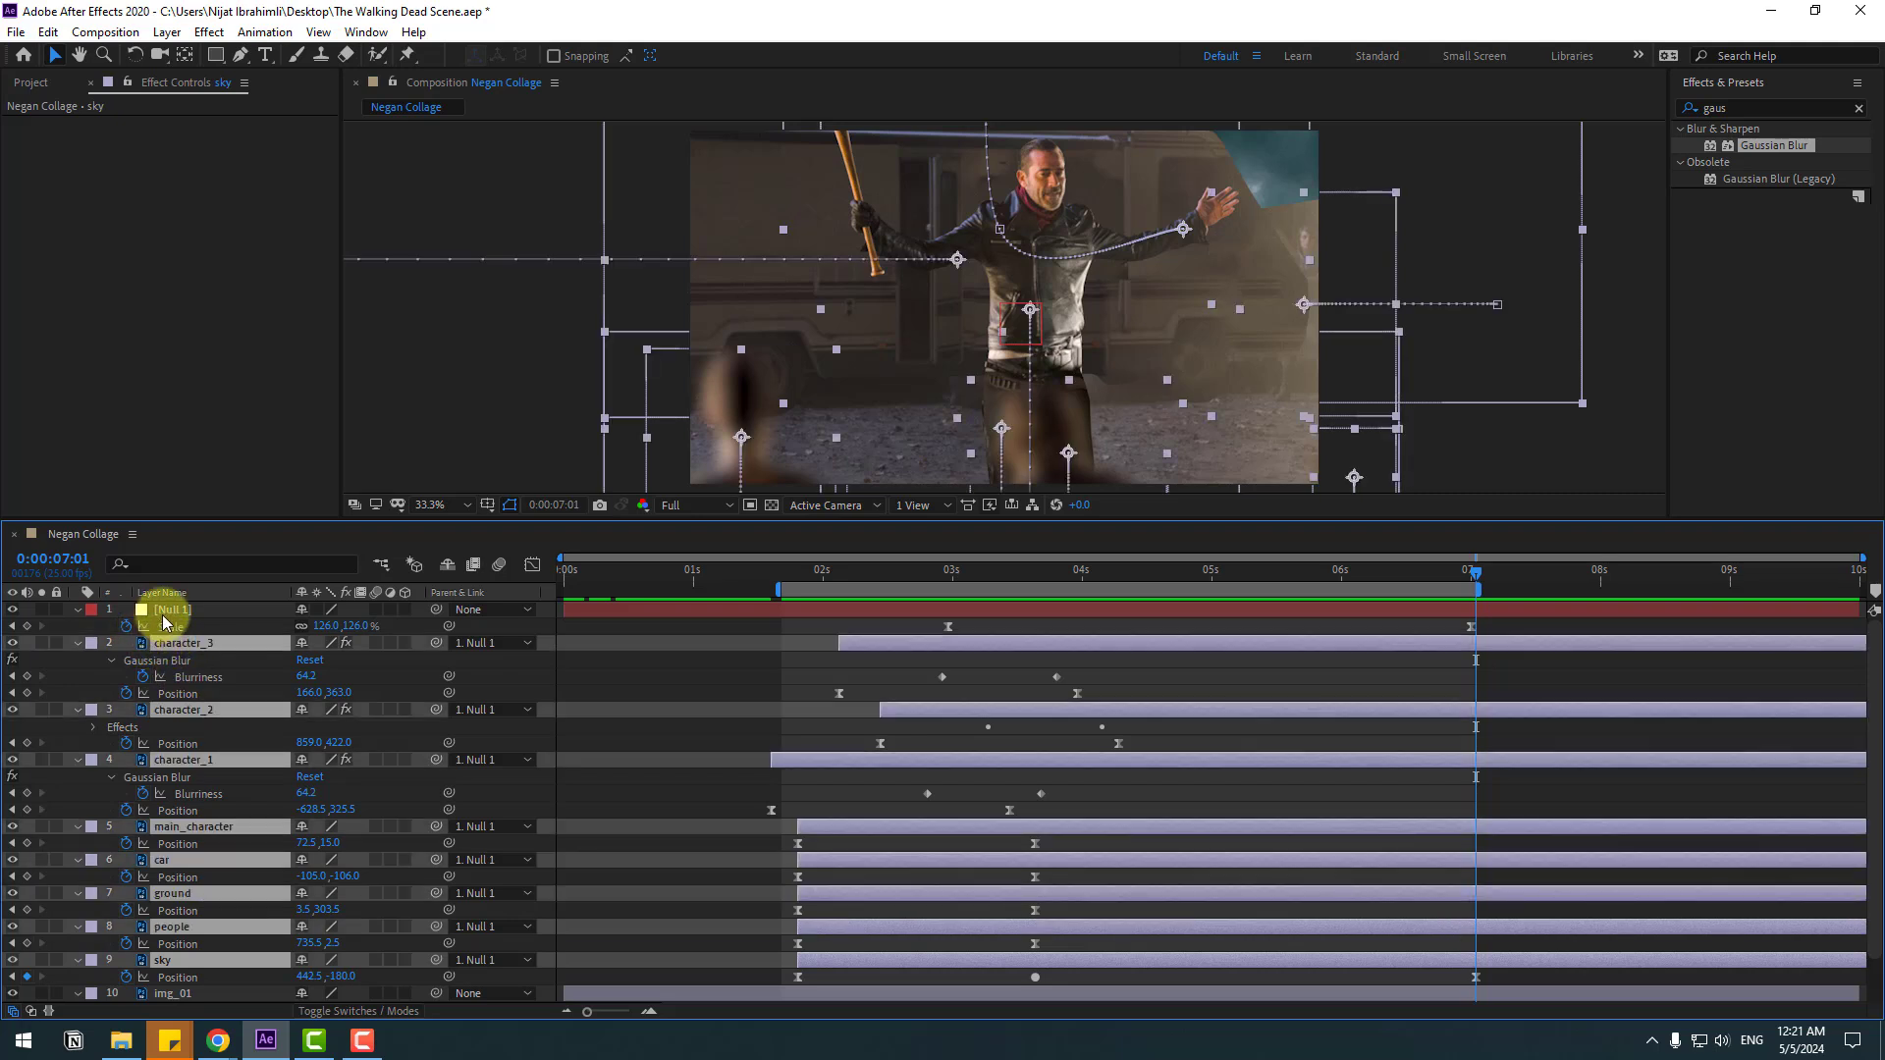
{"action": "left_click", "coordinate": [79, 641]}
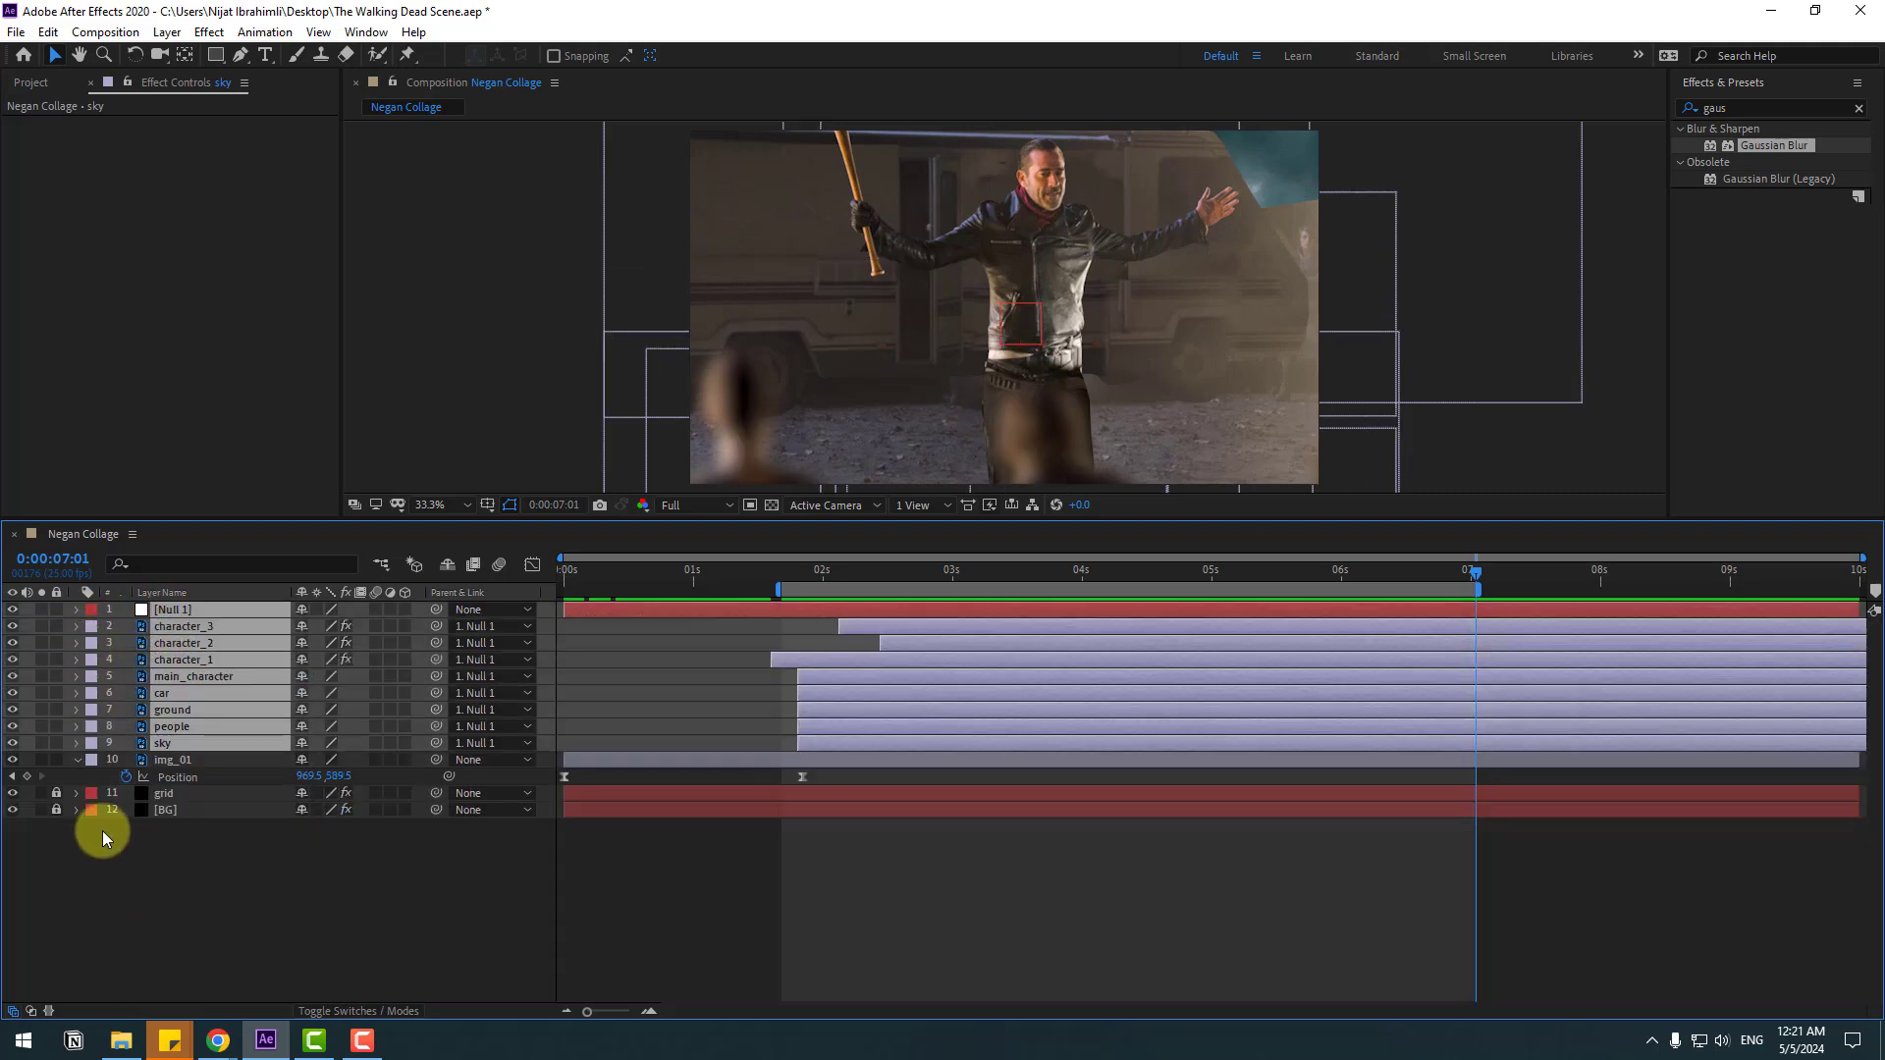
{"action": "left_click", "coordinate": [102, 831]}
{"action": "left_click", "coordinate": [77, 759]}
- Extend the work area's start to the beginning of the composition and preview the whole animation
{"action": "left_click_drag", "start_coordinate": [660, 579], "coordinate": [995, 580]}
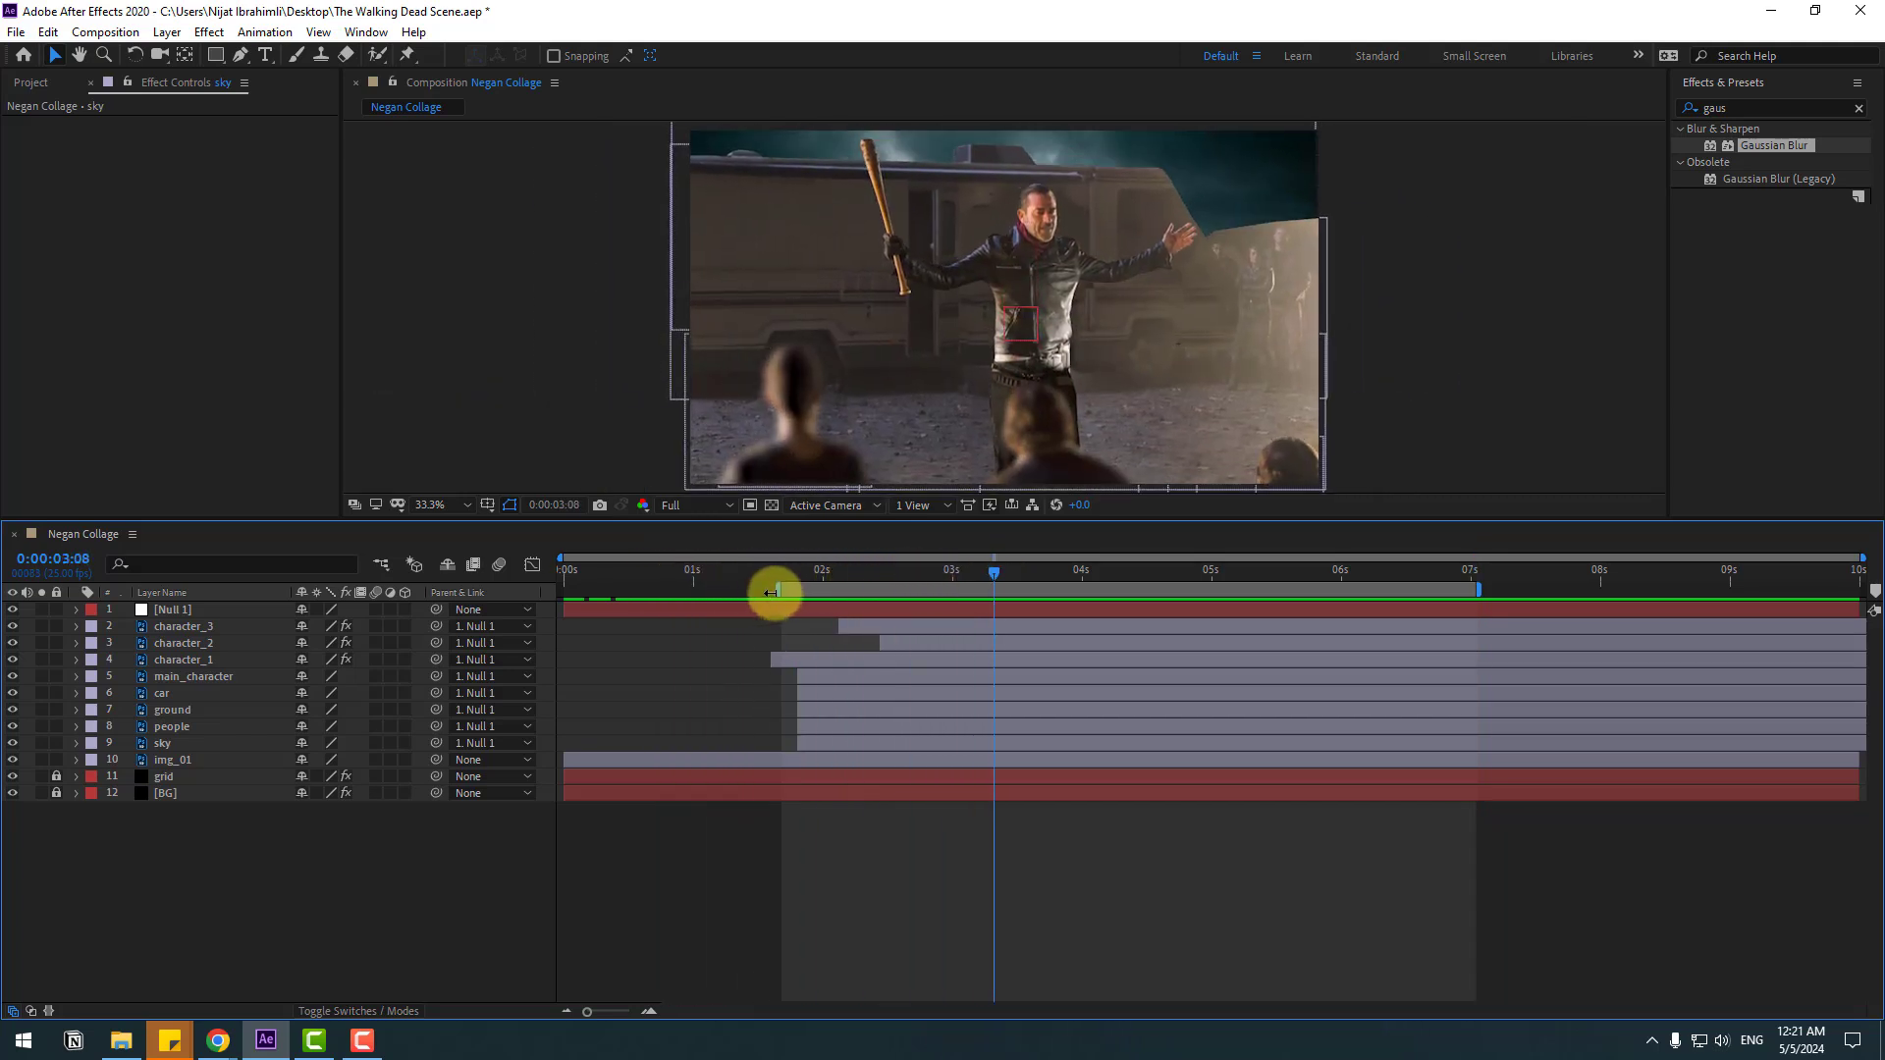
{"action": "left_click_drag", "start_coordinate": [771, 592], "coordinate": [407, 604]}
{"action": "key", "text": "space"}
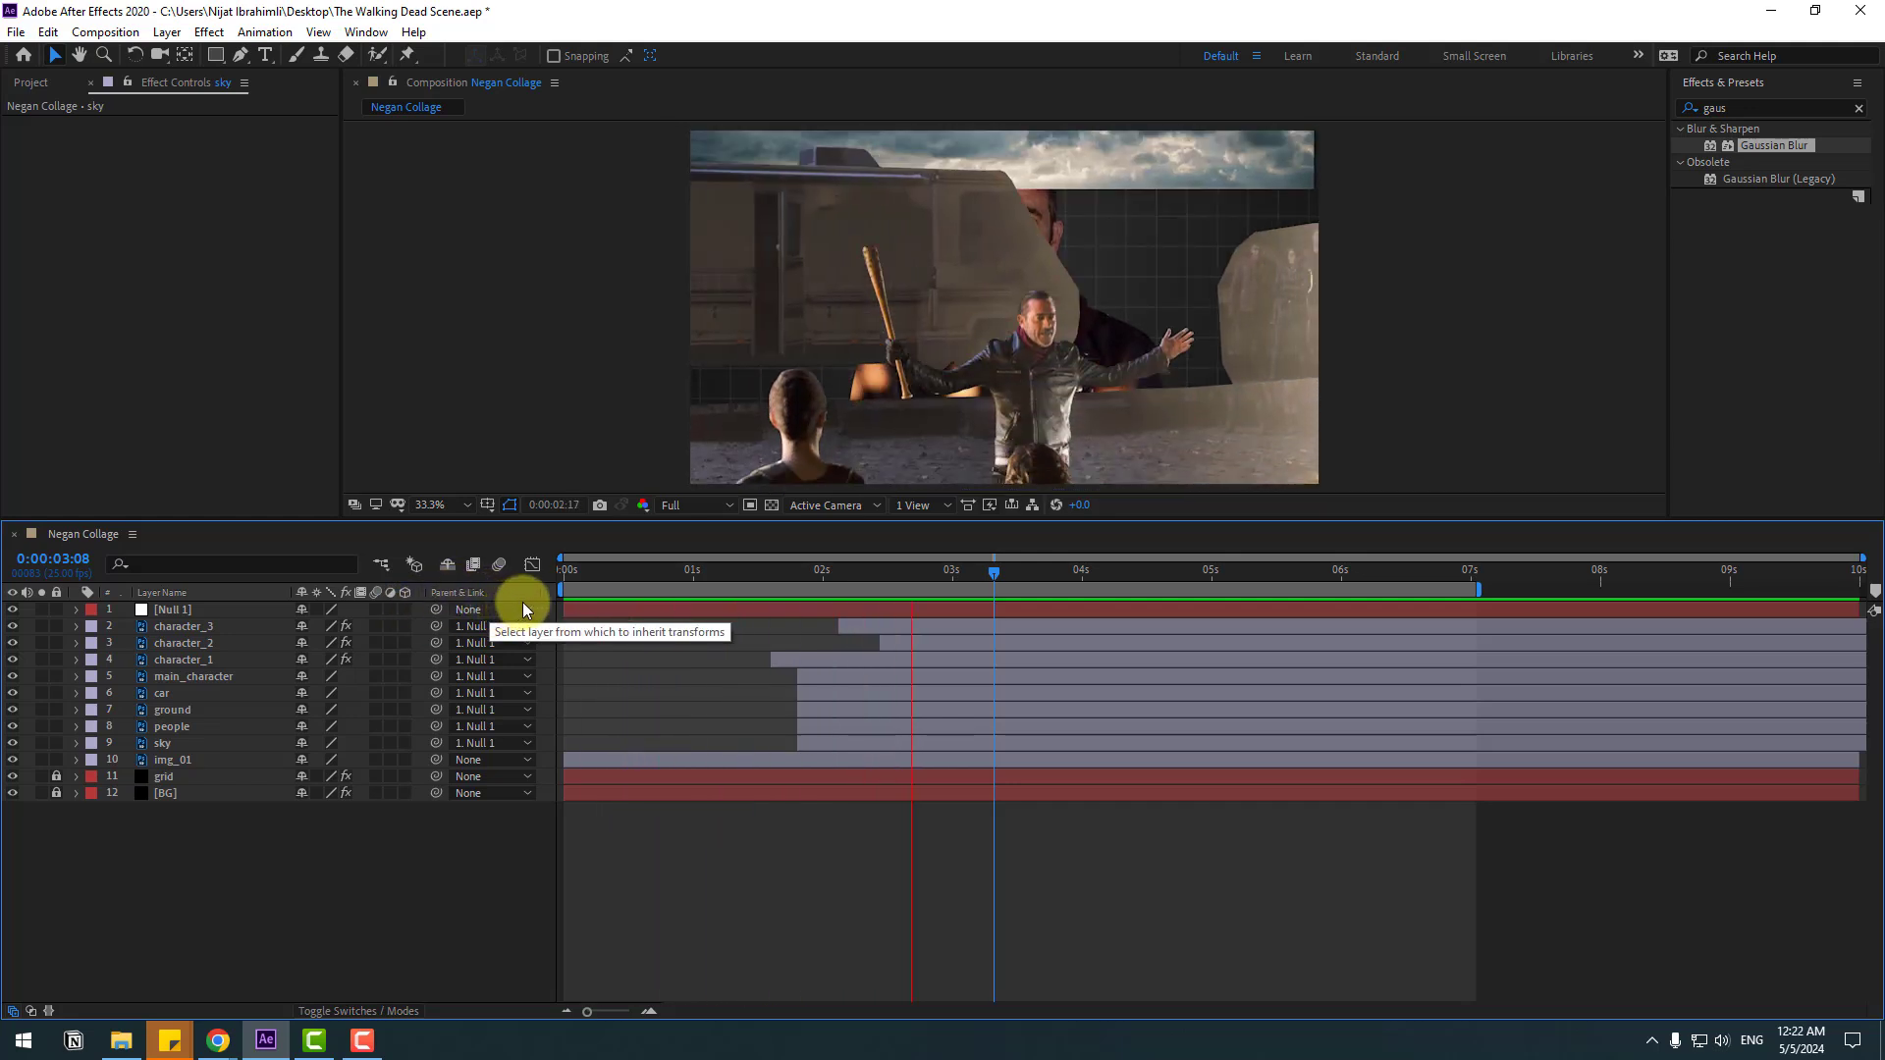
{"action": "left_click", "coordinate": [806, 569]}
- Create a black 1920 x 1080 px solid named "fire" and hide it
{"action": "right_click", "coordinate": [201, 874]}
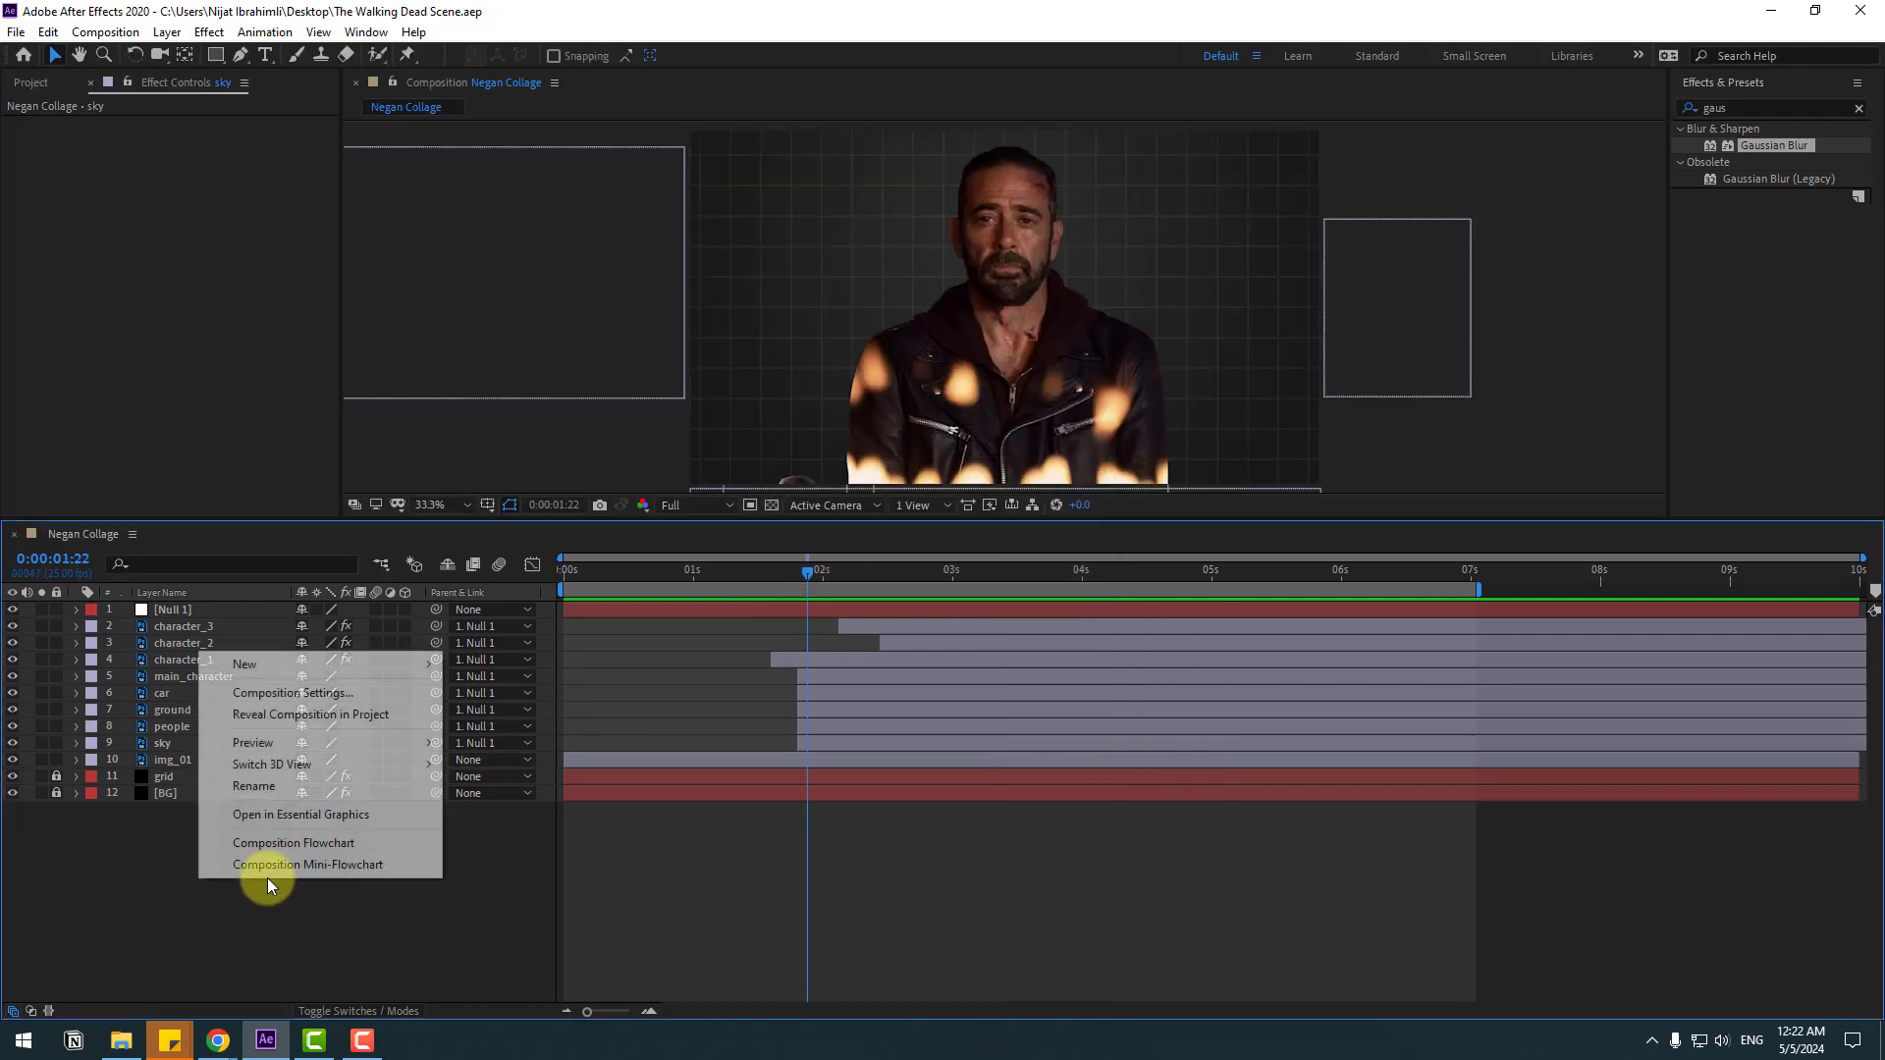
{"action": "mouse_move", "coordinate": [361, 667]}
{"action": "left_click", "coordinate": [491, 714]}
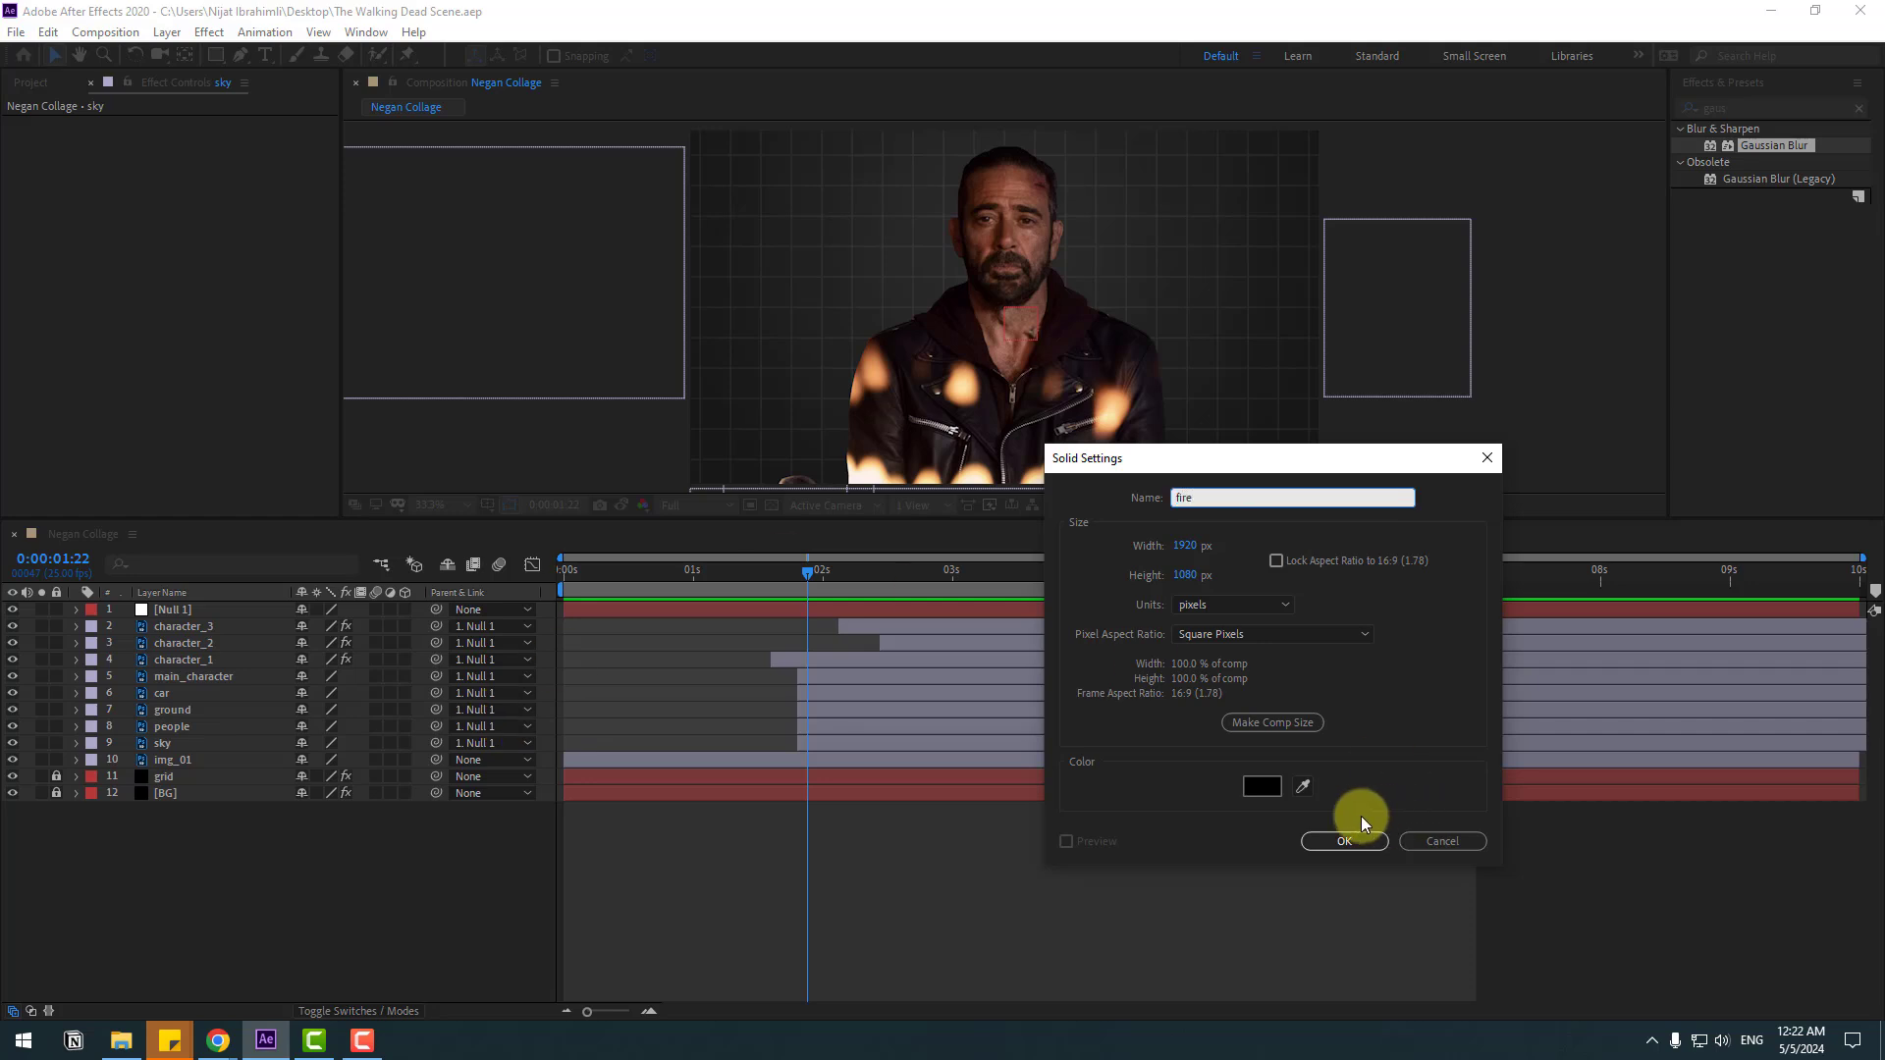
{"action": "left_click", "coordinate": [1340, 839]}
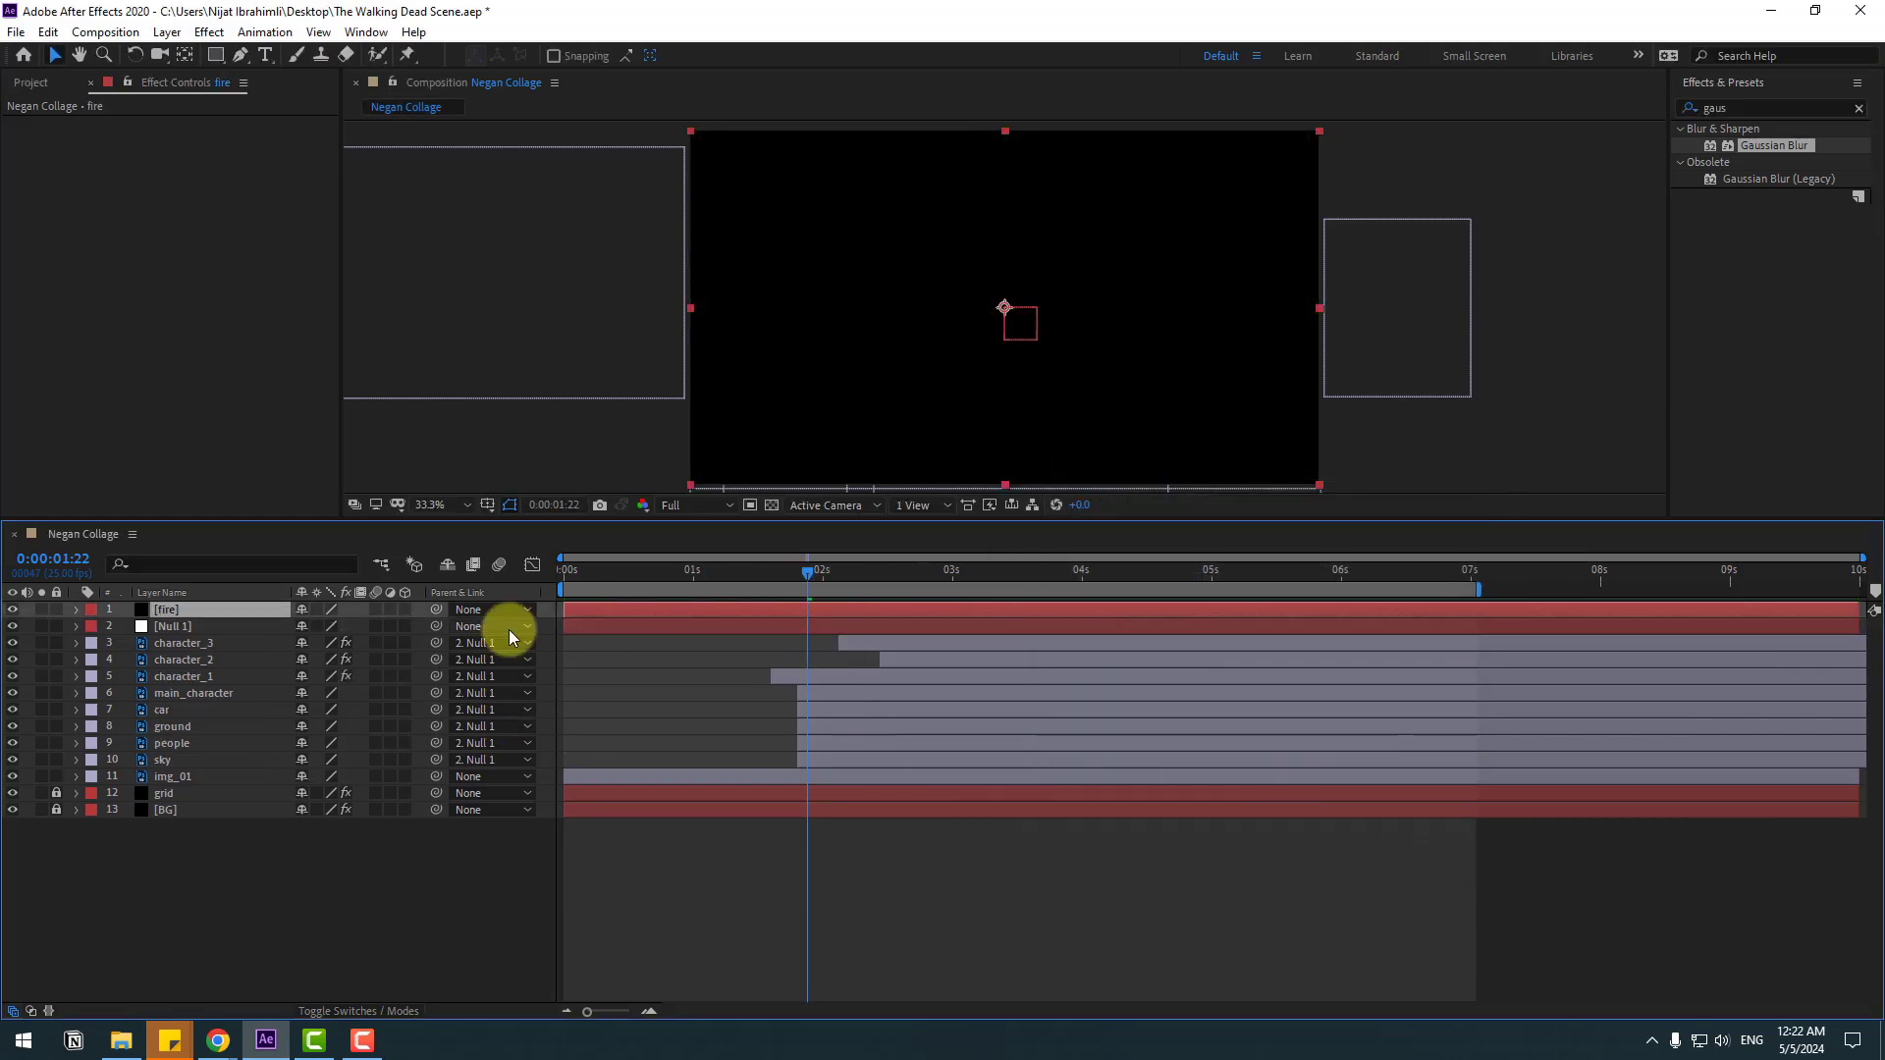
{"action": "left_click", "coordinate": [13, 610]}
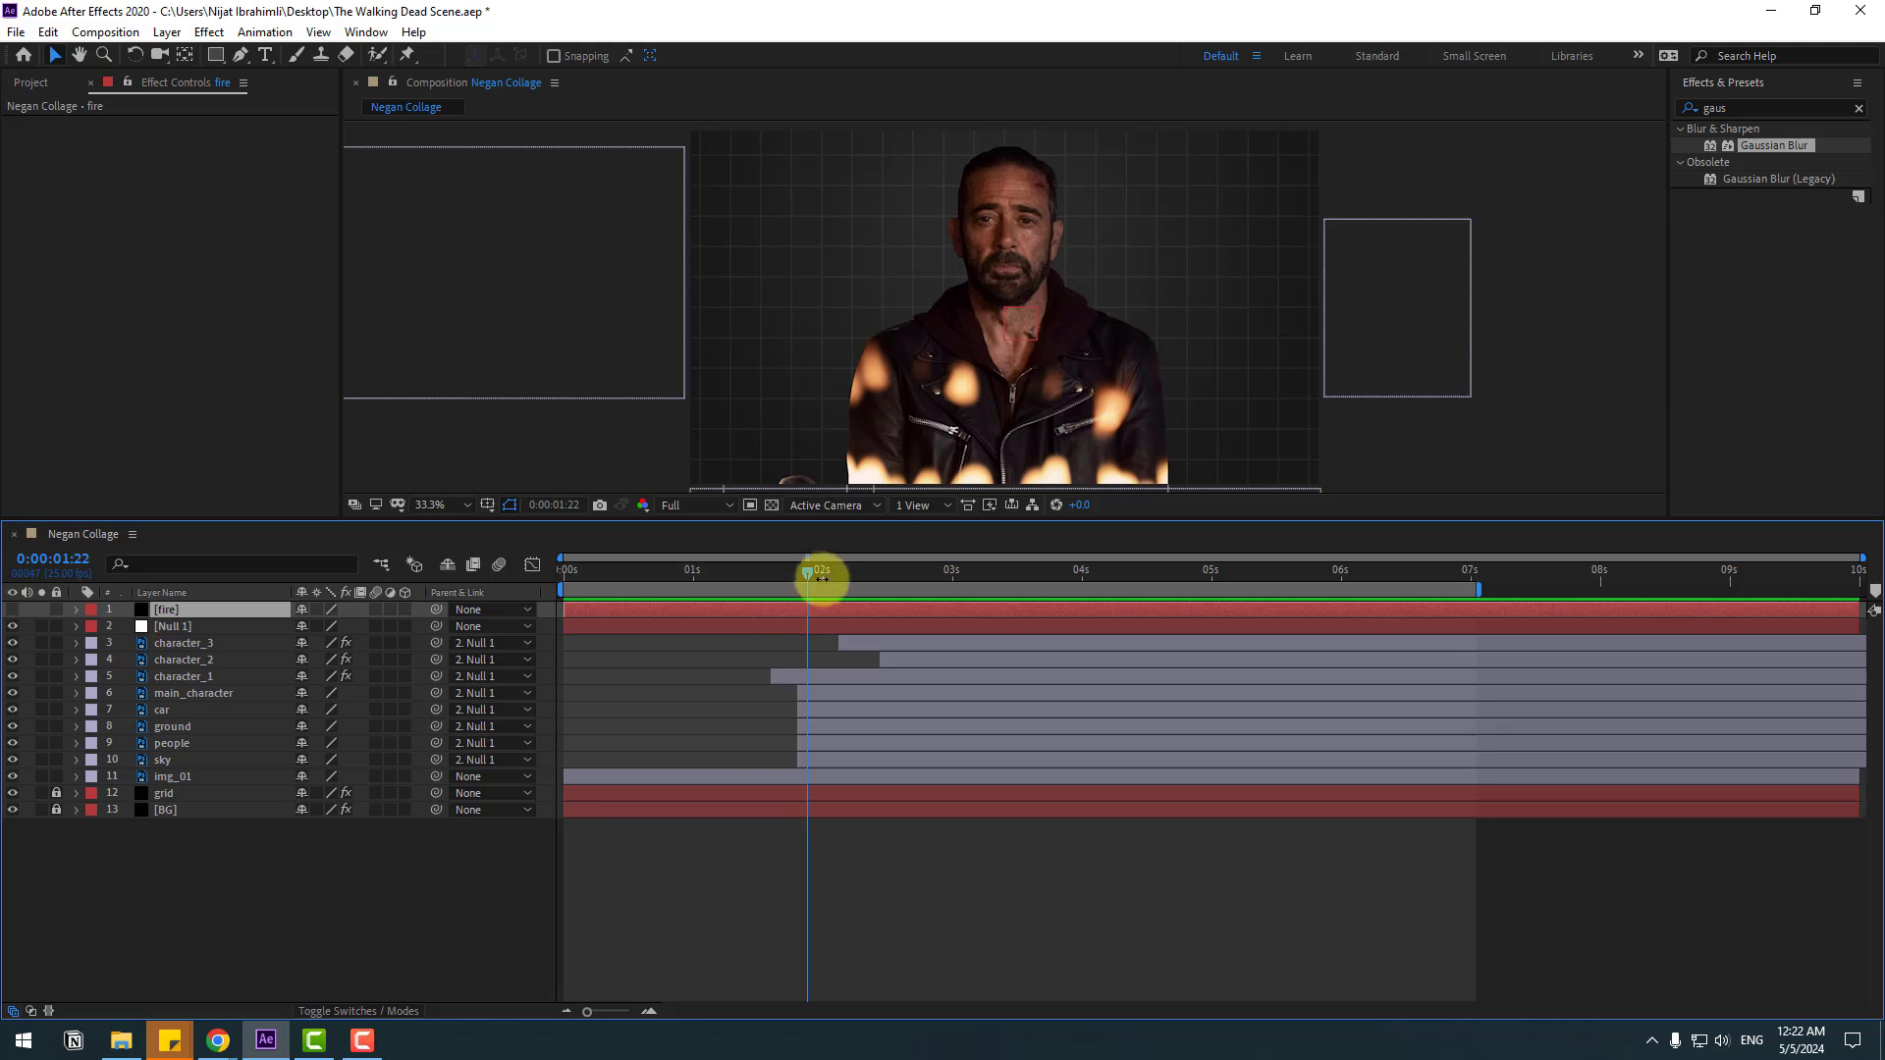
- At 0:00:03:09, start a Pen mask on the fire solid, tracing the main character's leg, torso side and bat arm's underside
{"action": "left_click_drag", "start_coordinate": [824, 576], "coordinate": [999, 587]}
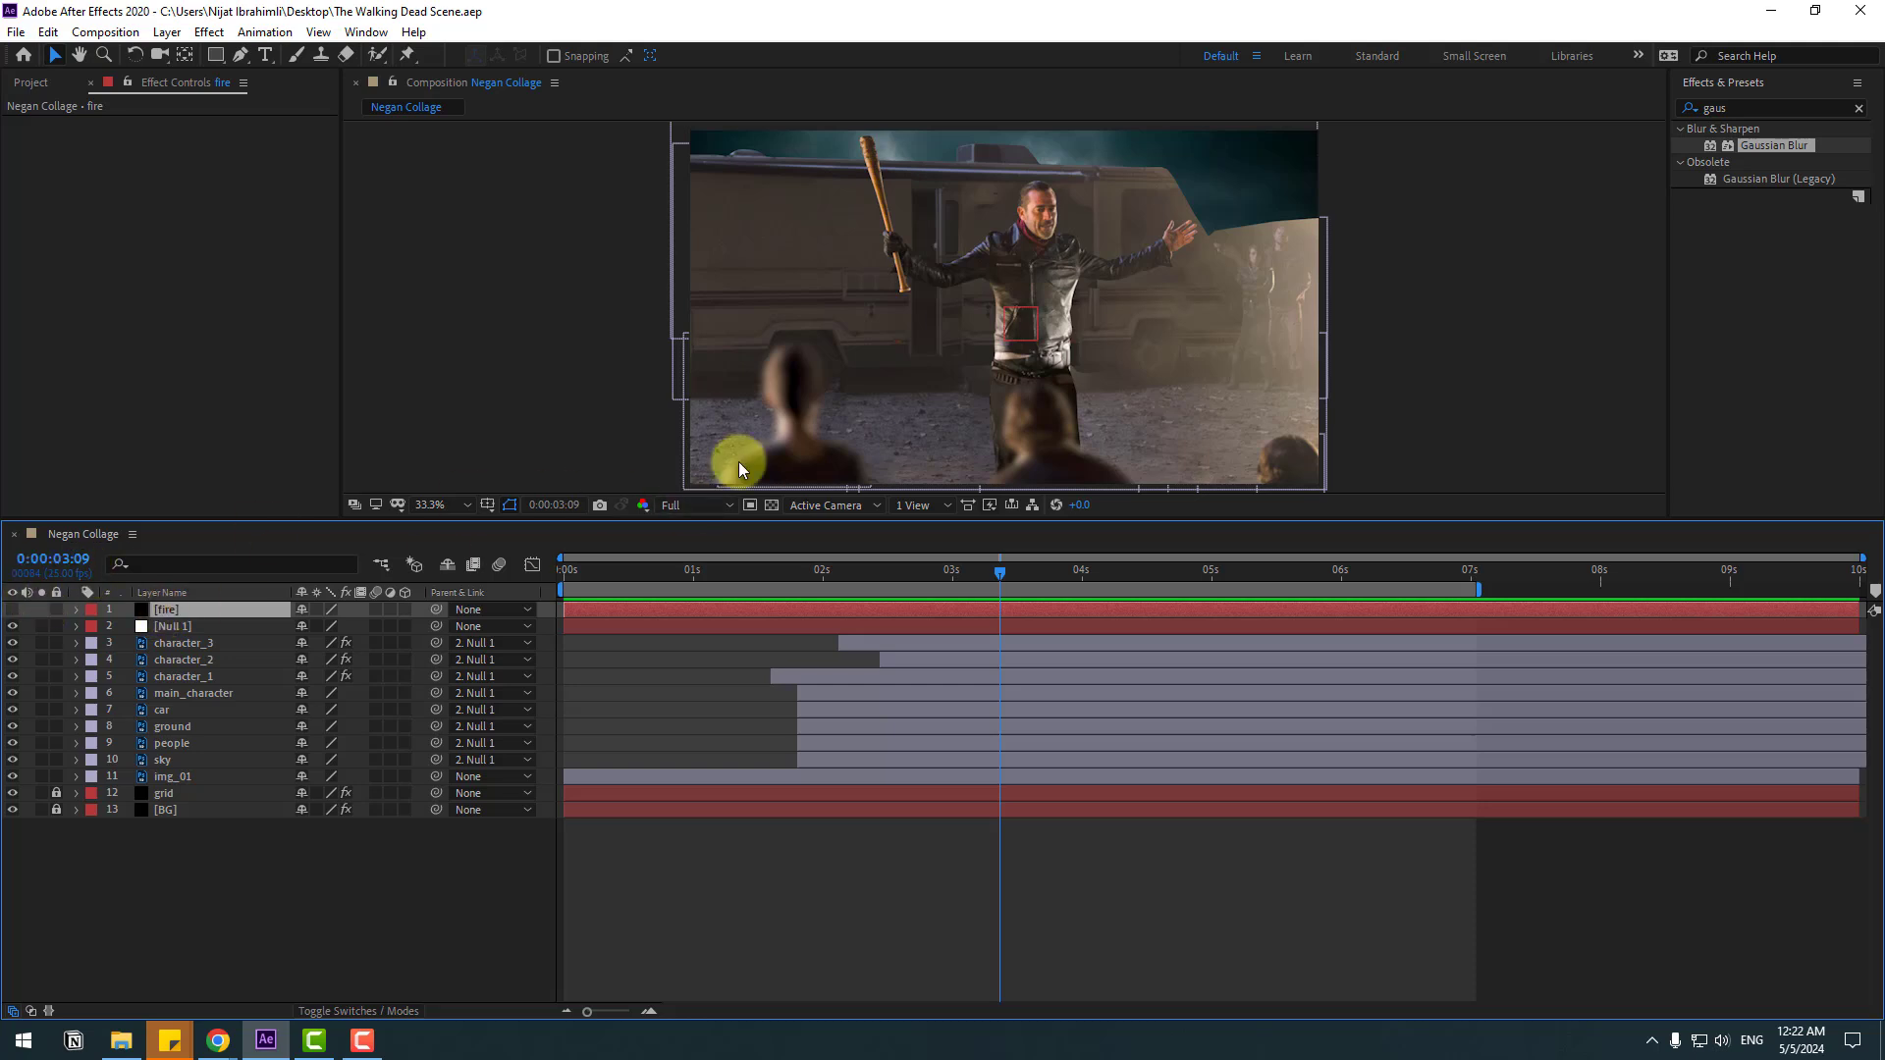
{"action": "left_click", "coordinate": [240, 54]}
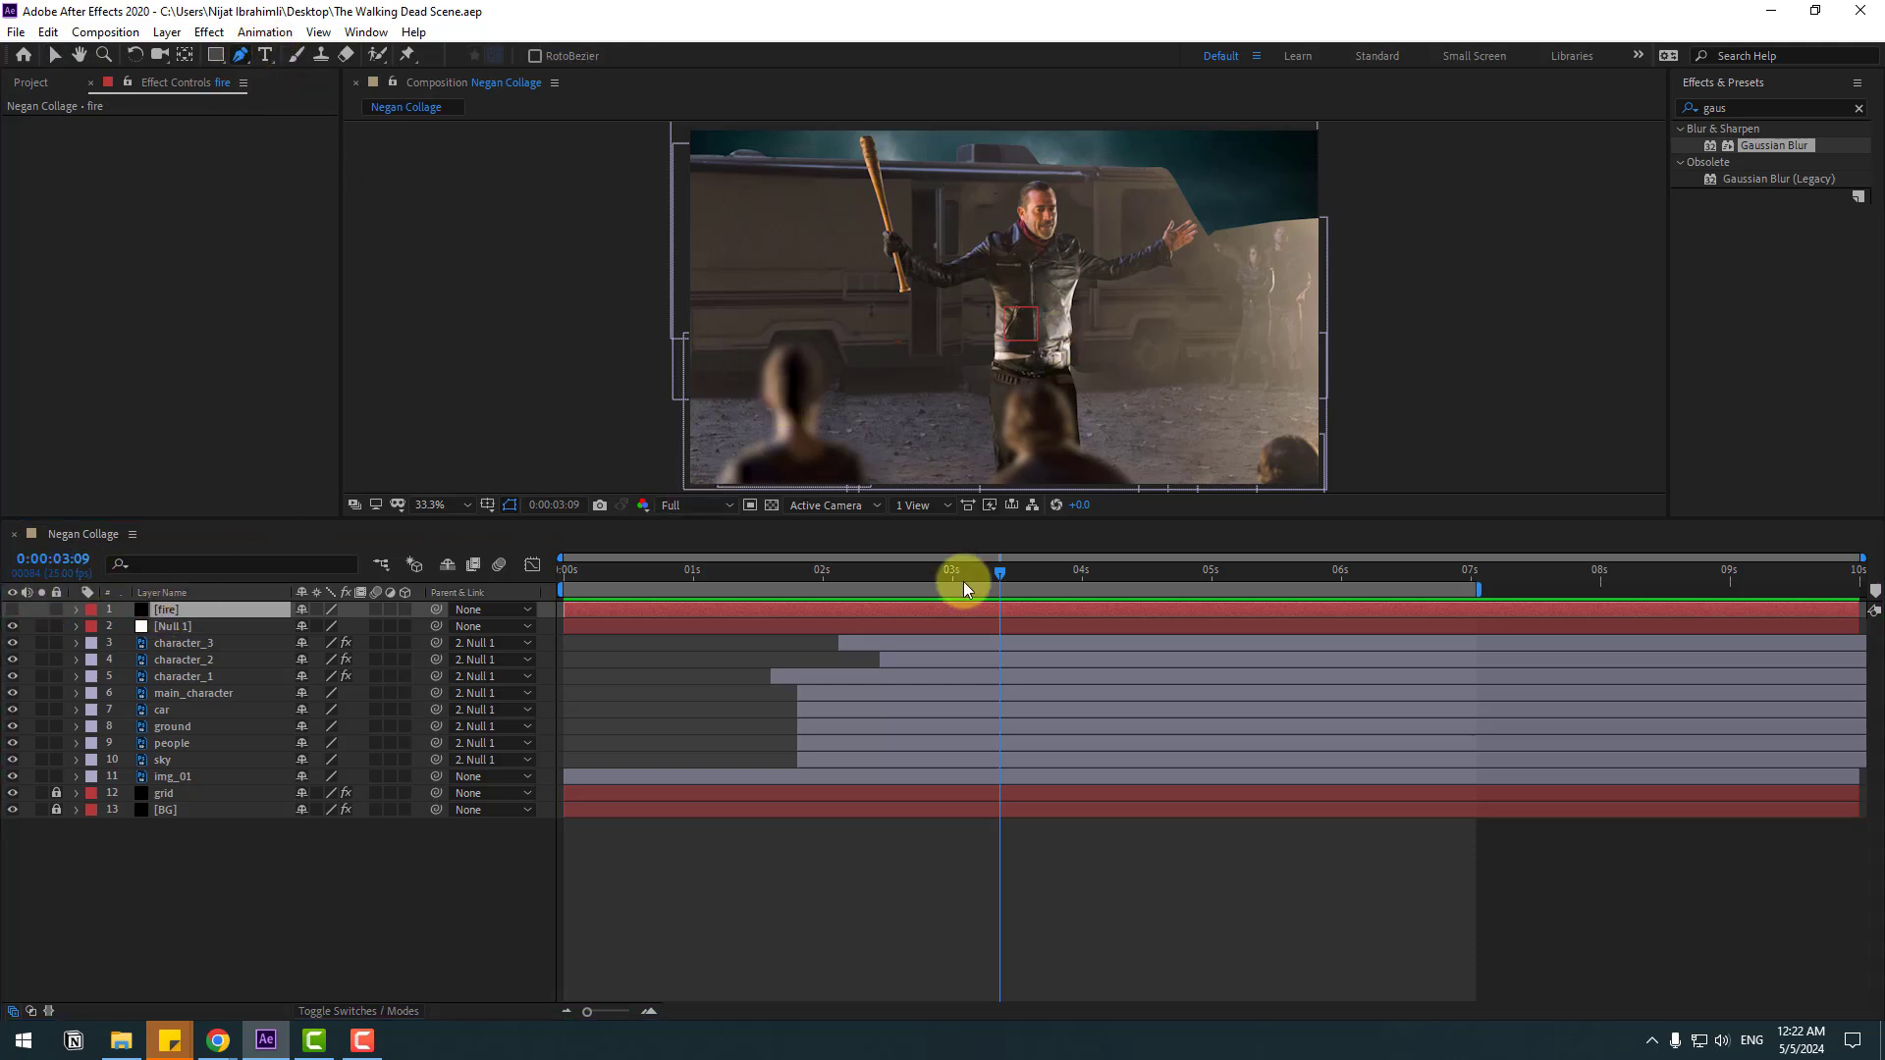
{"action": "left_click_drag", "start_coordinate": [956, 519], "coordinate": [884, 818]}
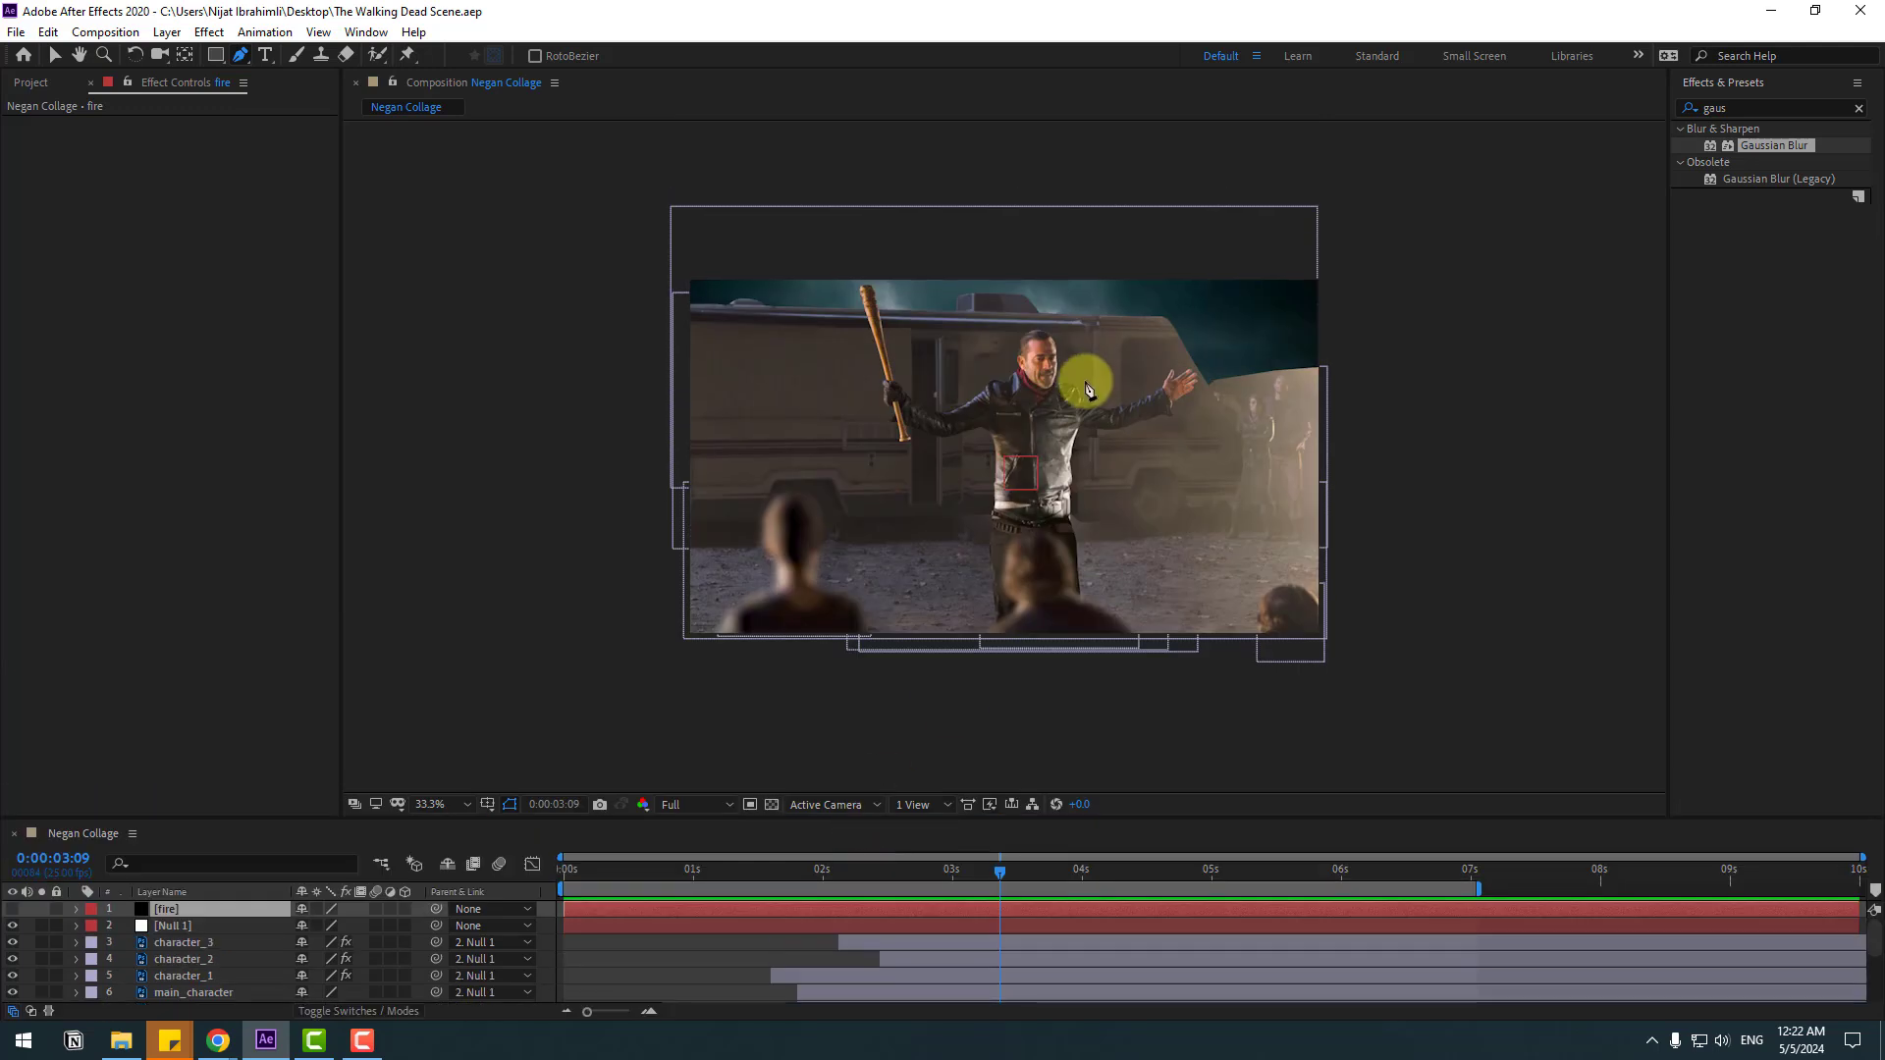
{"action": "scroll", "coordinate": [1086, 379], "scroll_direction": "up", "scroll_amount": 4}
{"action": "scroll", "coordinate": [1103, 421], "scroll_direction": "down", "scroll_amount": 3}
{"action": "left_click_drag", "start_coordinate": [1120, 515], "coordinate": [1070, 506]}
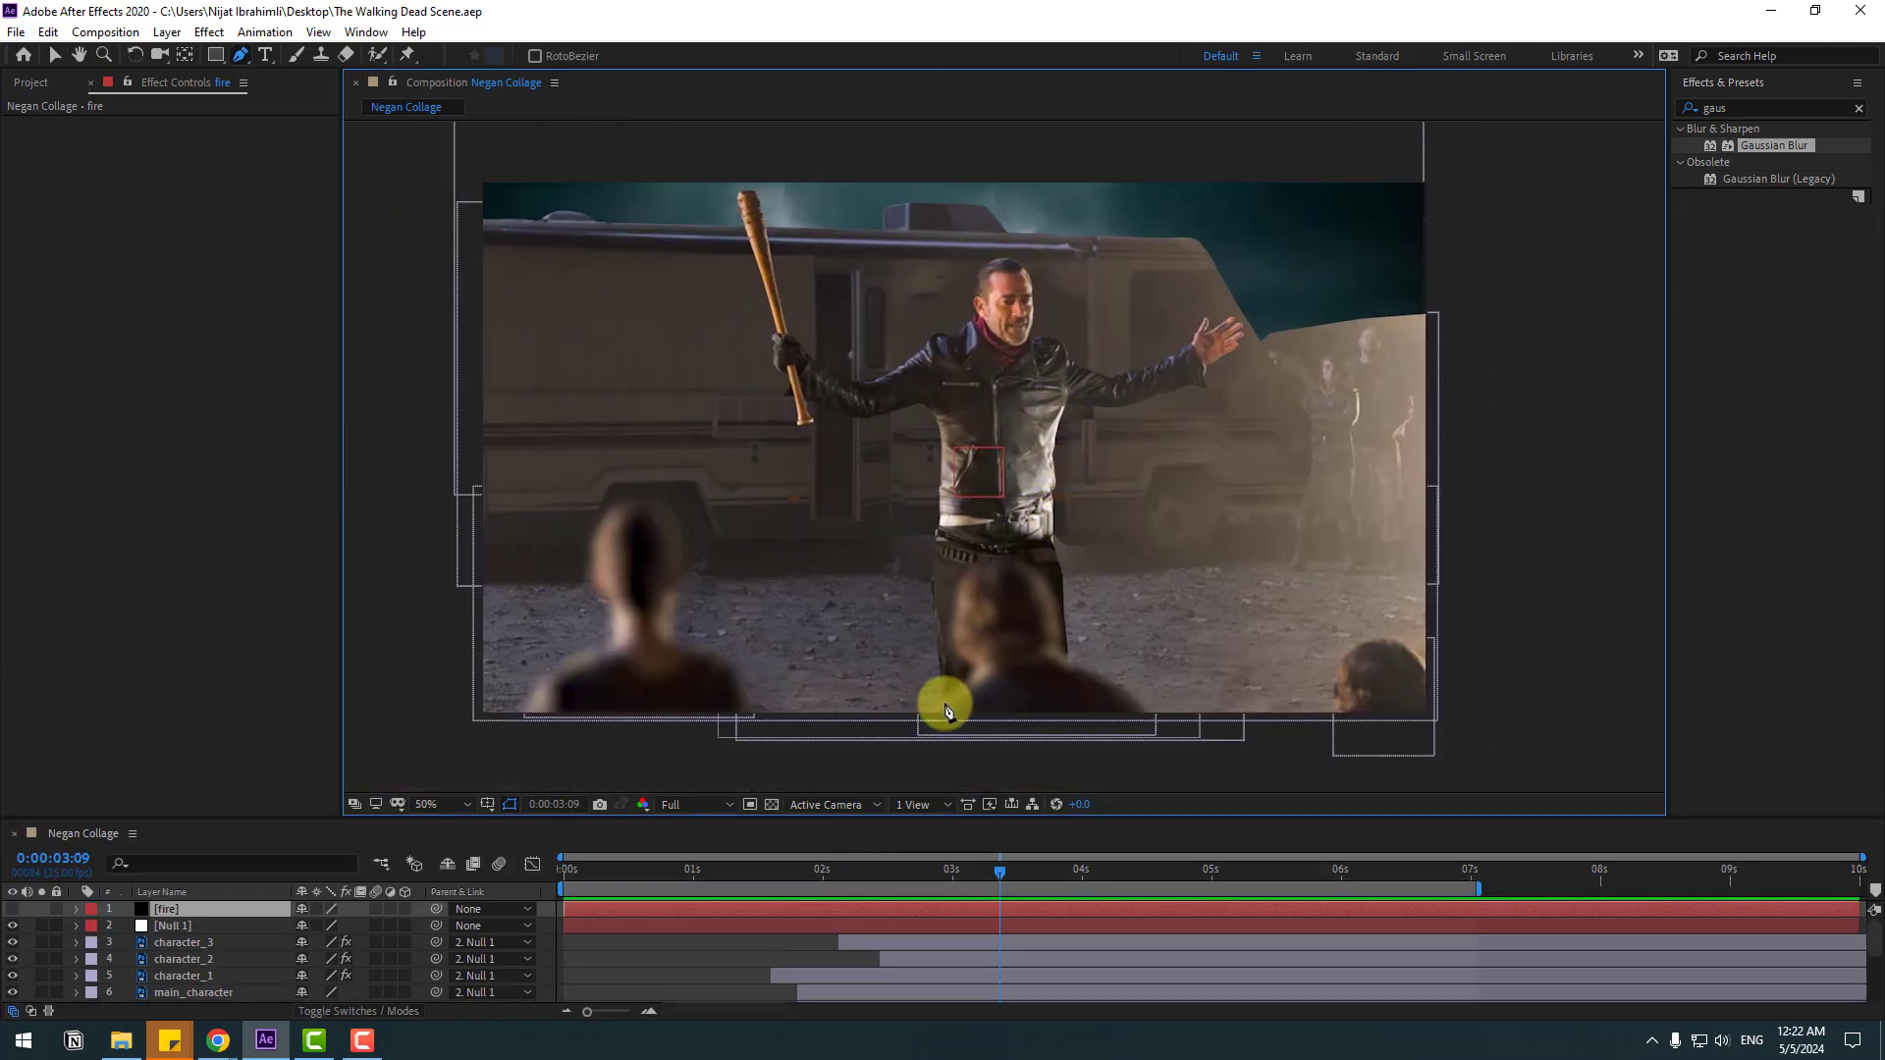
{"action": "left_click", "coordinate": [948, 705]}
{"action": "left_click", "coordinate": [940, 633]}
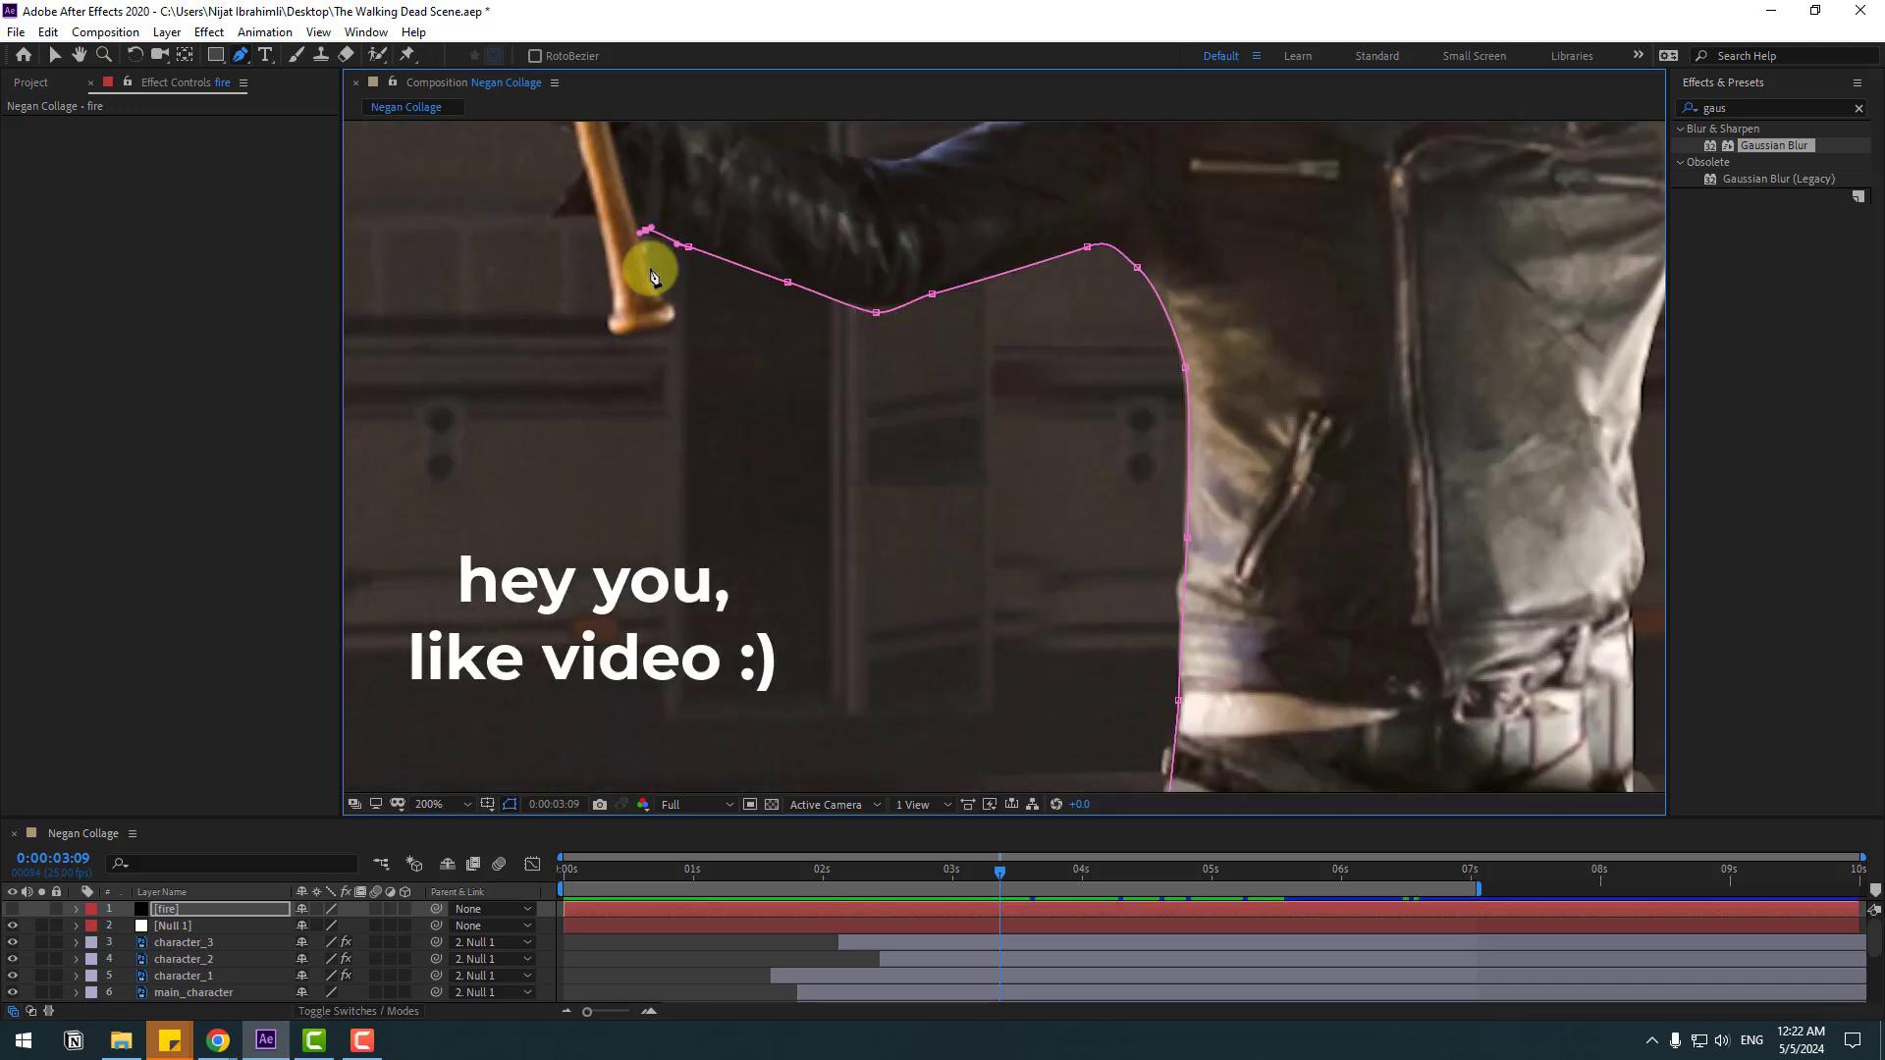
- Continue the fire mask around the bat's handle end and the gloved hand holding it
{"action": "left_click", "coordinate": [675, 313]}
{"action": "left_click", "coordinate": [615, 332]}
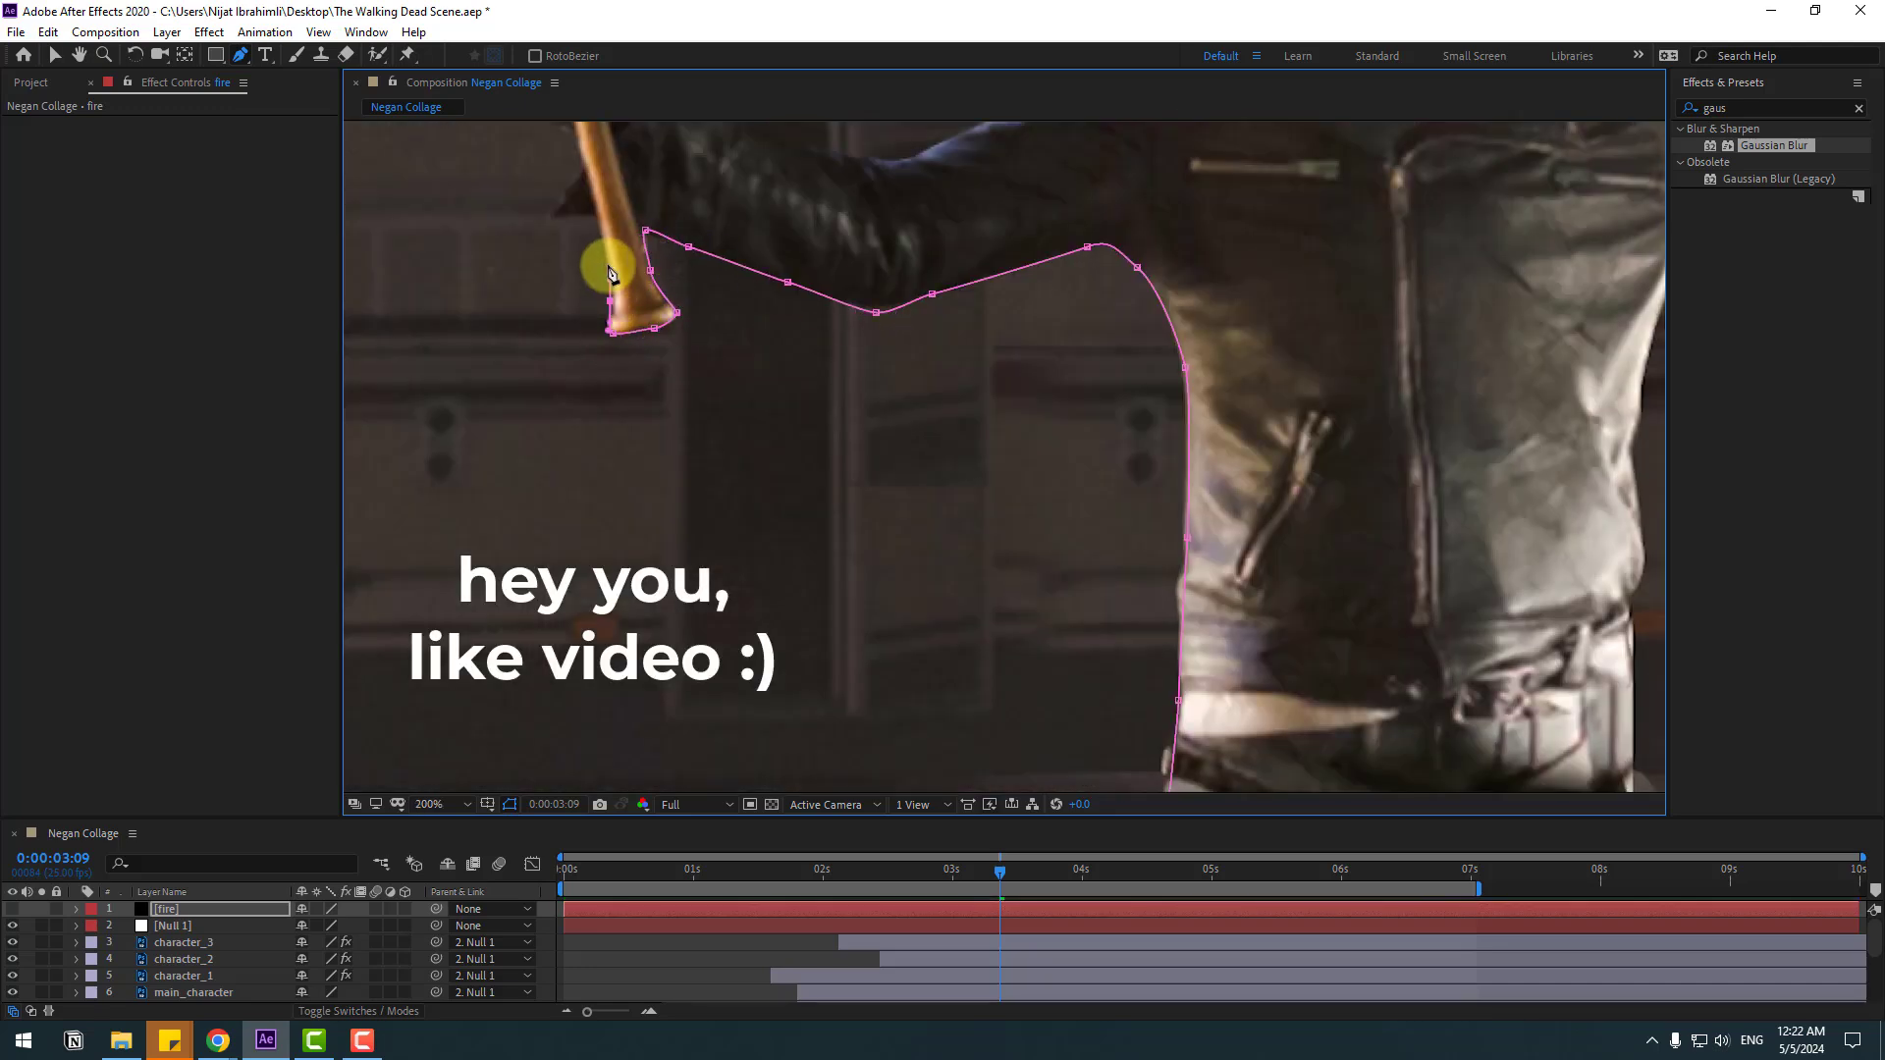
{"action": "left_click", "coordinate": [595, 217]}
{"action": "left_click", "coordinate": [554, 218]}
{"action": "left_click_drag", "start_coordinate": [550, 151], "coordinate": [592, 487]}
{"action": "left_click", "coordinate": [546, 326]}
{"action": "left_click_drag", "start_coordinate": [551, 320], "coordinate": [708, 531]}
{"action": "left_click", "coordinate": [719, 510]}
{"action": "left_click", "coordinate": [698, 394]}
{"action": "left_click_drag", "start_coordinate": [673, 394], "coordinate": [673, 568]}
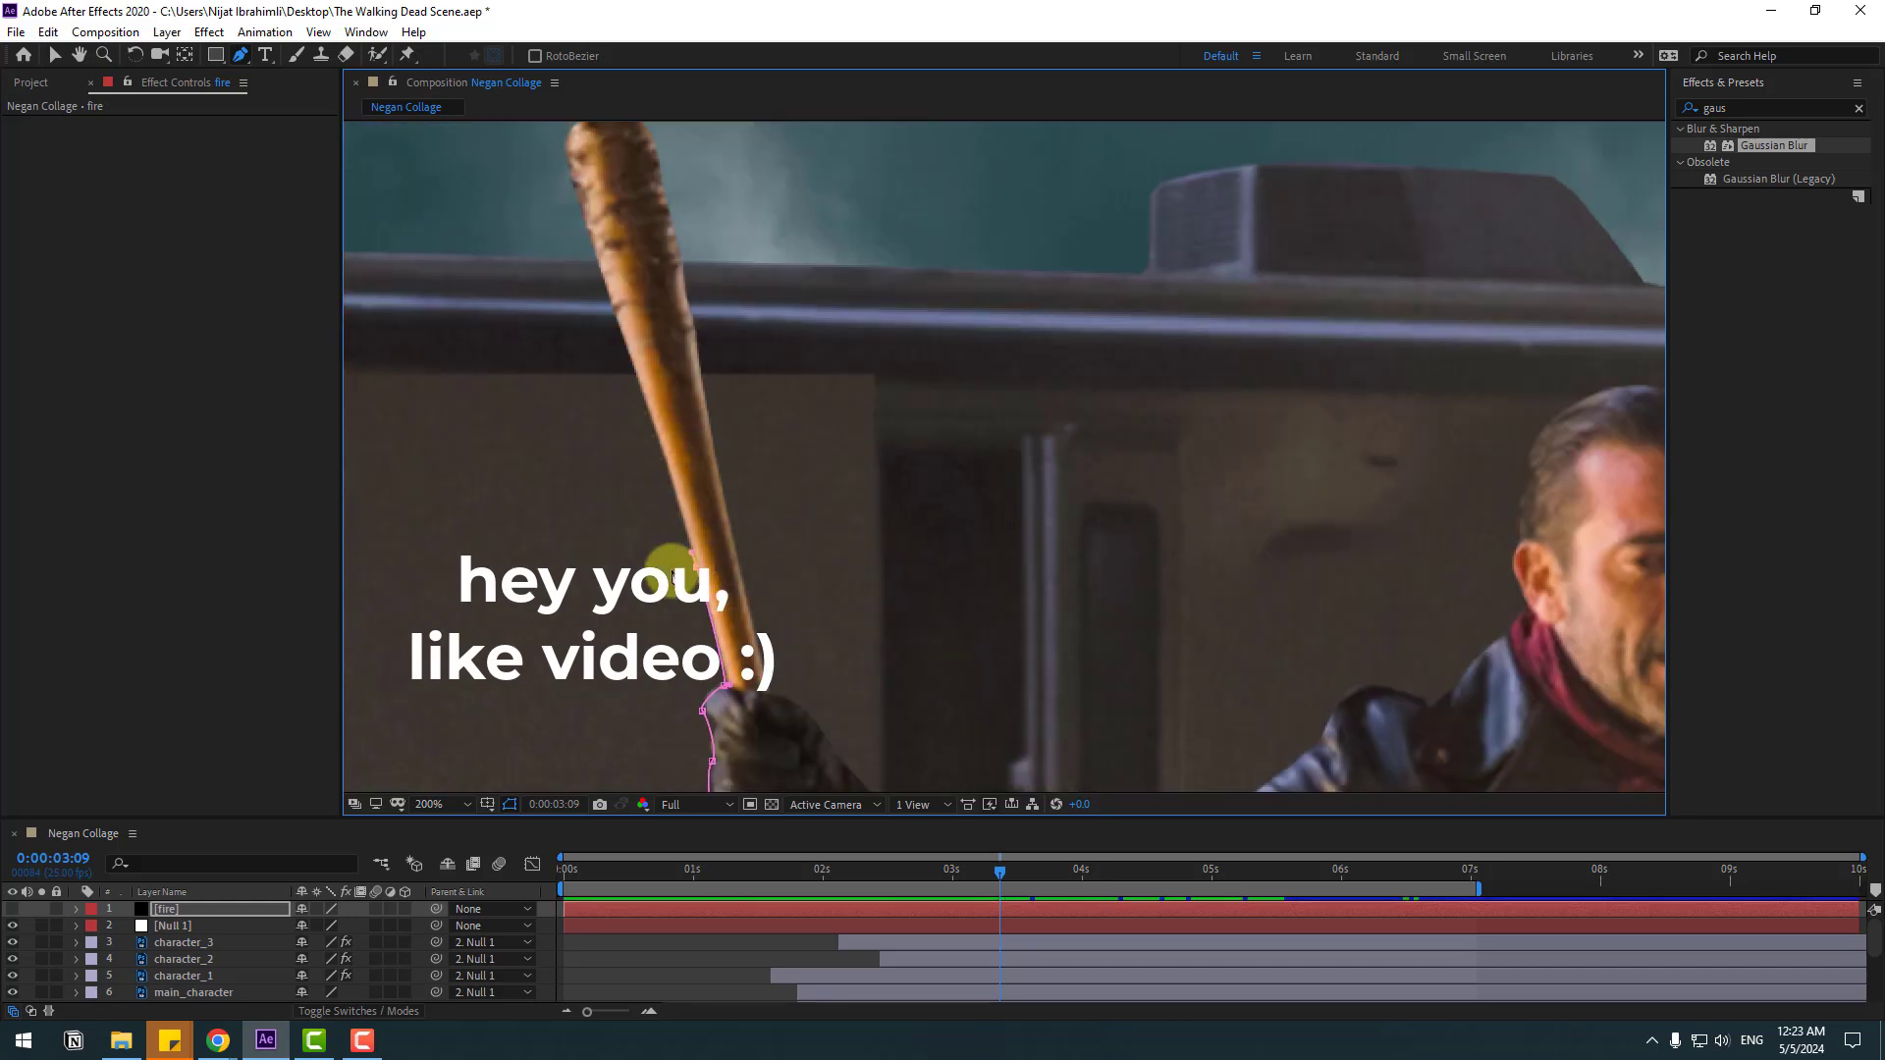
- Trace the mask up one side of the bat, around its tip and back down to the glove
{"action": "left_click", "coordinate": [664, 449]}
{"action": "left_click", "coordinate": [625, 342]}
{"action": "left_click", "coordinate": [583, 343]}
{"action": "left_click_drag", "start_coordinate": [591, 258], "coordinate": [626, 232]}
{"action": "left_click", "coordinate": [668, 362]}
{"action": "left_click", "coordinate": [674, 410]}
{"action": "left_click", "coordinate": [697, 550]}
{"action": "left_click_drag", "start_coordinate": [725, 668], "coordinate": [687, 446]}
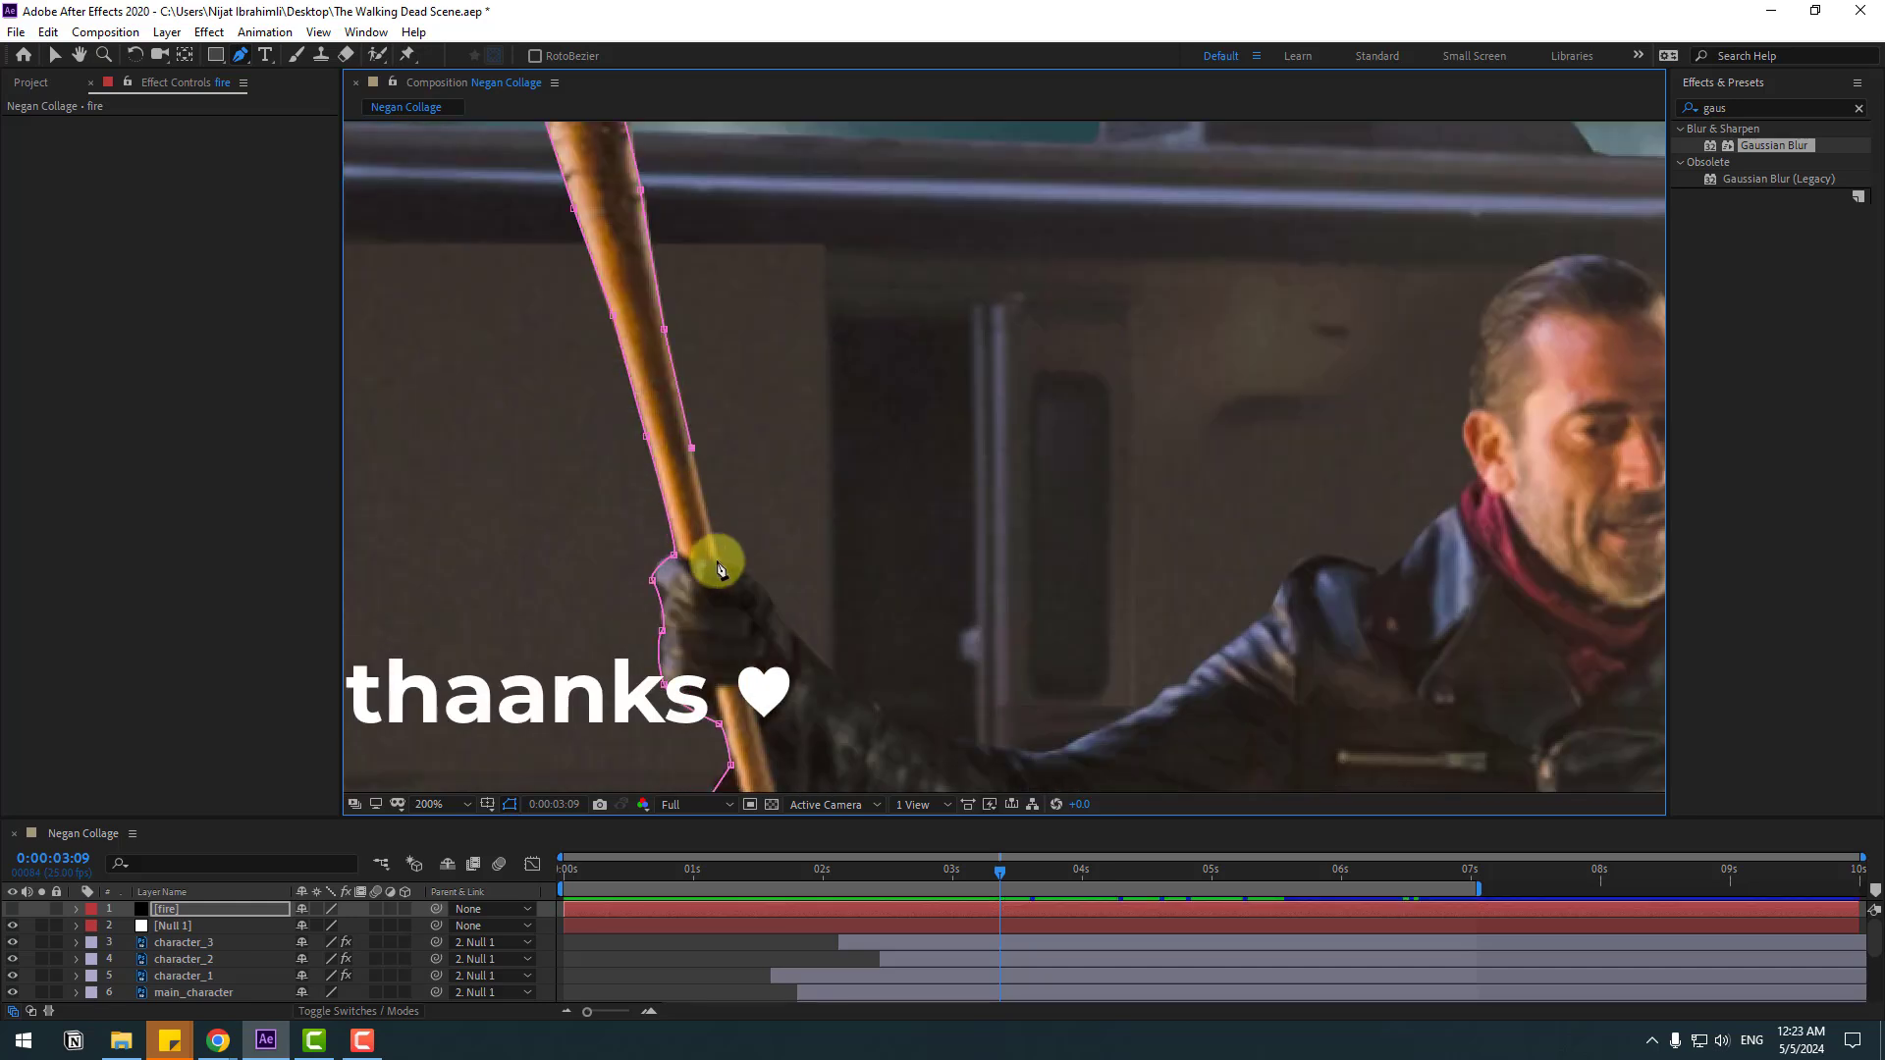
{"action": "left_click", "coordinate": [712, 557]}
- Extend the mask along the top of the bat arm, over the shoulder and around the head to the neck
{"action": "left_click_drag", "start_coordinate": [850, 689], "coordinate": [616, 499]}
{"action": "left_click", "coordinate": [821, 557]}
{"action": "left_click", "coordinate": [942, 495]}
{"action": "left_click", "coordinate": [1153, 388]}
{"action": "left_click", "coordinate": [1188, 336]}
{"action": "left_click", "coordinate": [1225, 240]}
{"action": "left_click_drag", "start_coordinate": [1239, 210], "coordinate": [945, 596]}
{"action": "left_click", "coordinate": [993, 465]}
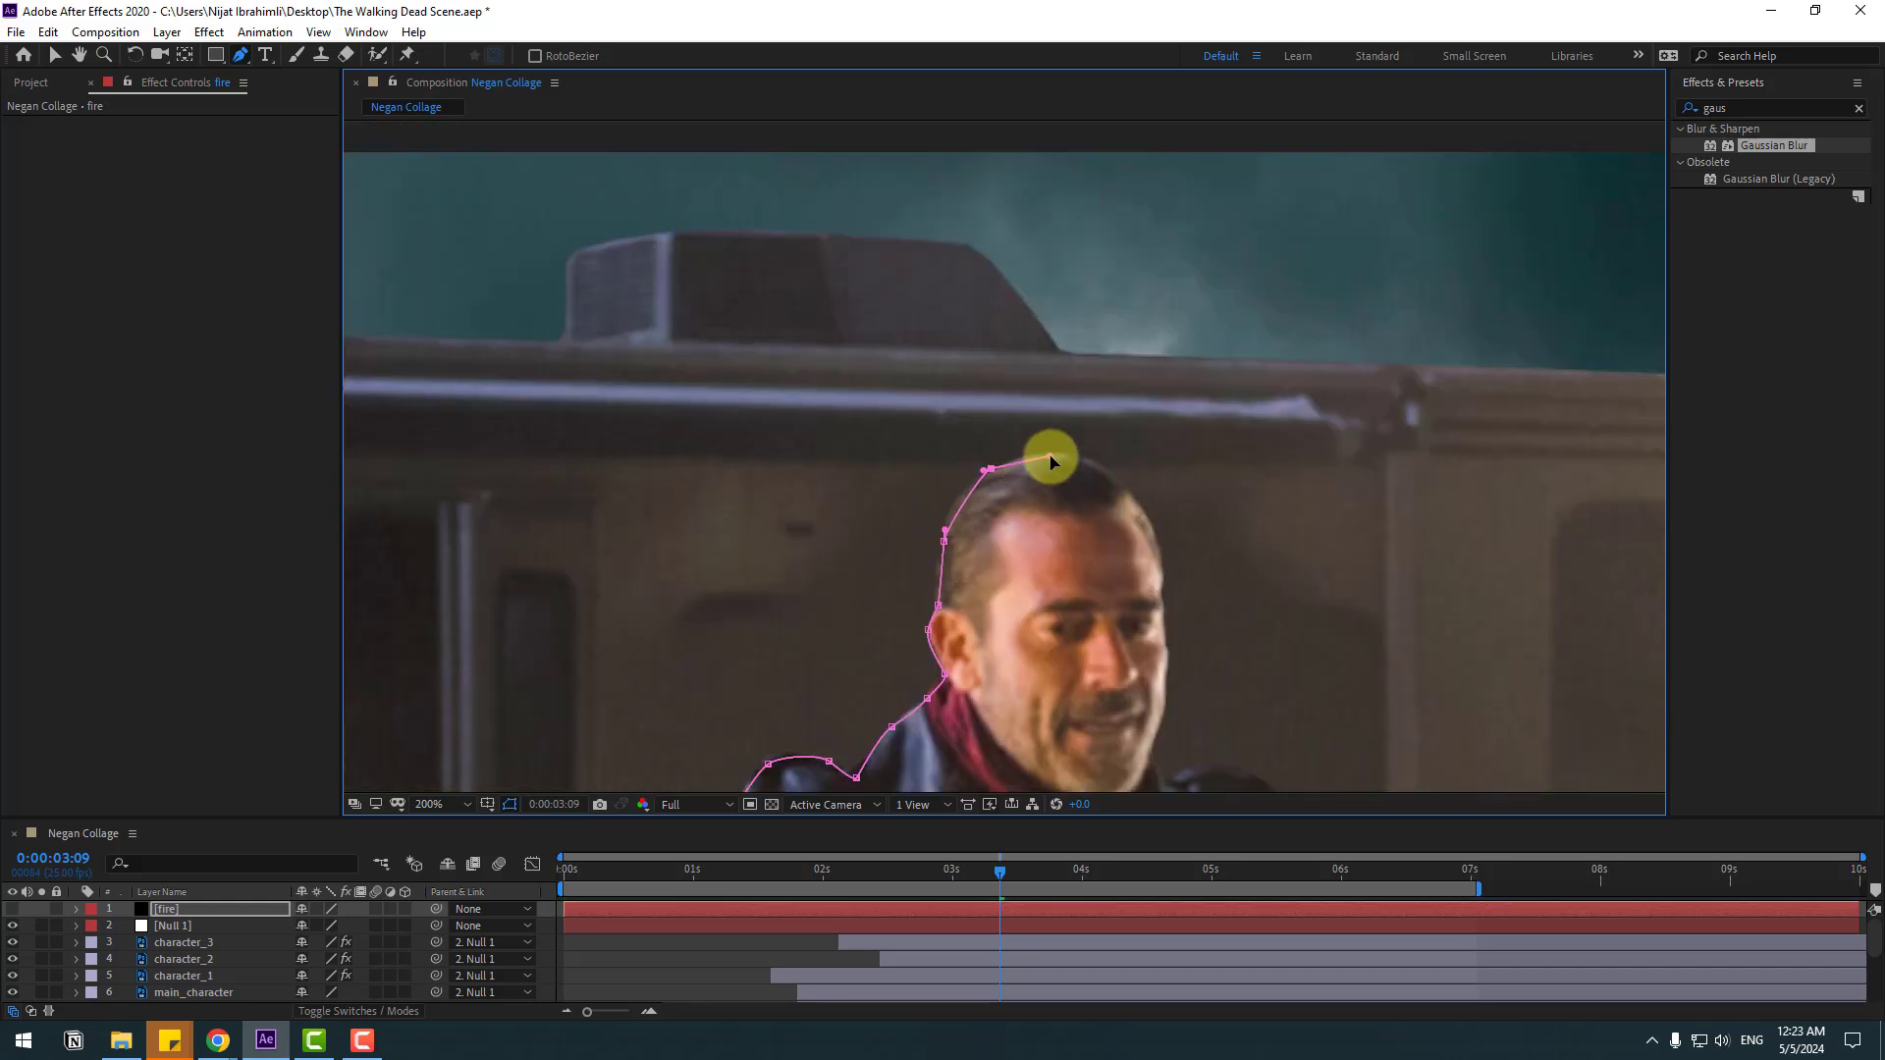
{"action": "left_click", "coordinate": [1159, 542]}
{"action": "left_click", "coordinate": [1161, 721]}
{"action": "left_click_drag", "start_coordinate": [1163, 751], "coordinate": [1124, 608]}
- Trace the mask over the other shoulder, along the outstretched arm and around the open hand and cuff
{"action": "left_click_drag", "start_coordinate": [1276, 721], "coordinate": [978, 527]}
{"action": "left_click", "coordinate": [1420, 487]}
{"action": "left_click", "coordinate": [1463, 457]}
{"action": "left_click", "coordinate": [1520, 348]}
{"action": "left_click", "coordinate": [1527, 389]}
{"action": "left_click", "coordinate": [1510, 419]}
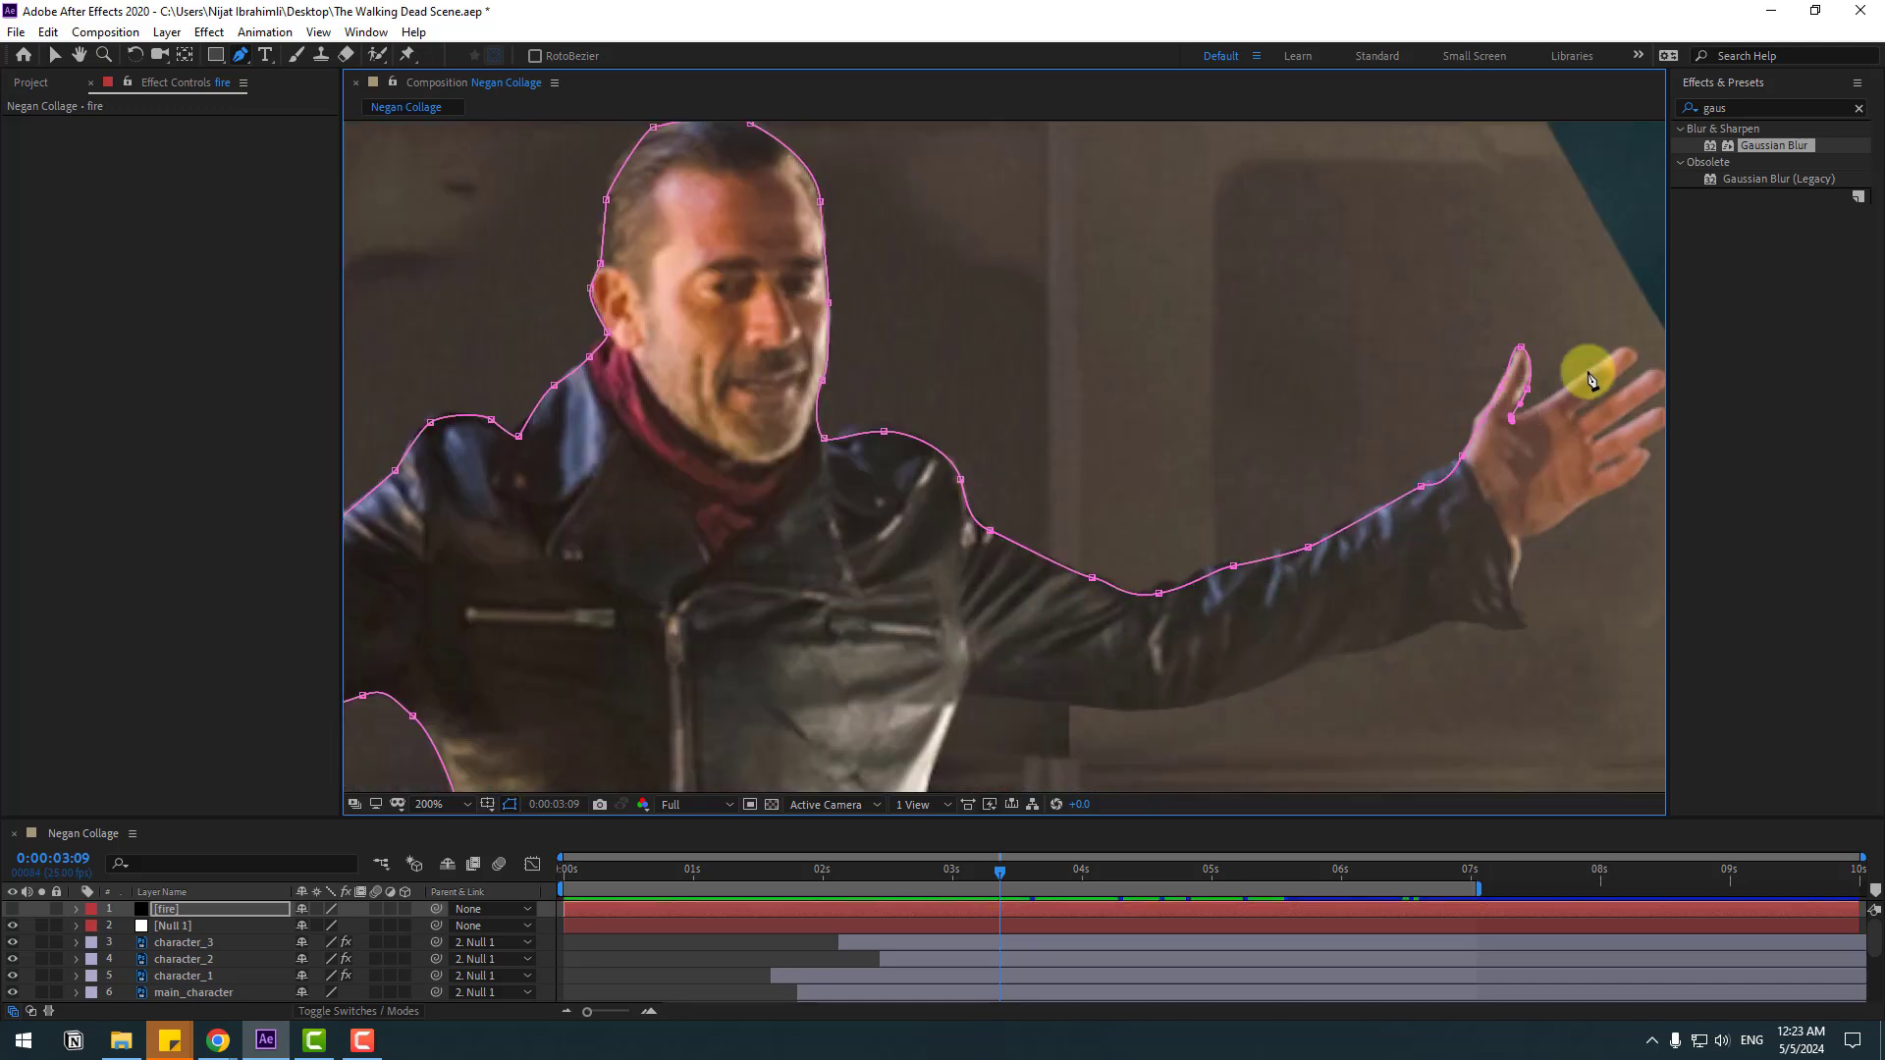
{"action": "left_click", "coordinate": [1615, 350]}
{"action": "left_click_drag", "start_coordinate": [1624, 379], "coordinate": [1314, 391]}
{"action": "left_click", "coordinate": [1329, 370]}
{"action": "left_click", "coordinate": [1355, 395]}
{"action": "left_click", "coordinate": [1210, 643]}
- Trace the outstretched arm's underside, the torso and the leg, and close the mask just below the frame
{"action": "left_click_drag", "start_coordinate": [907, 712], "coordinate": [1208, 497]}
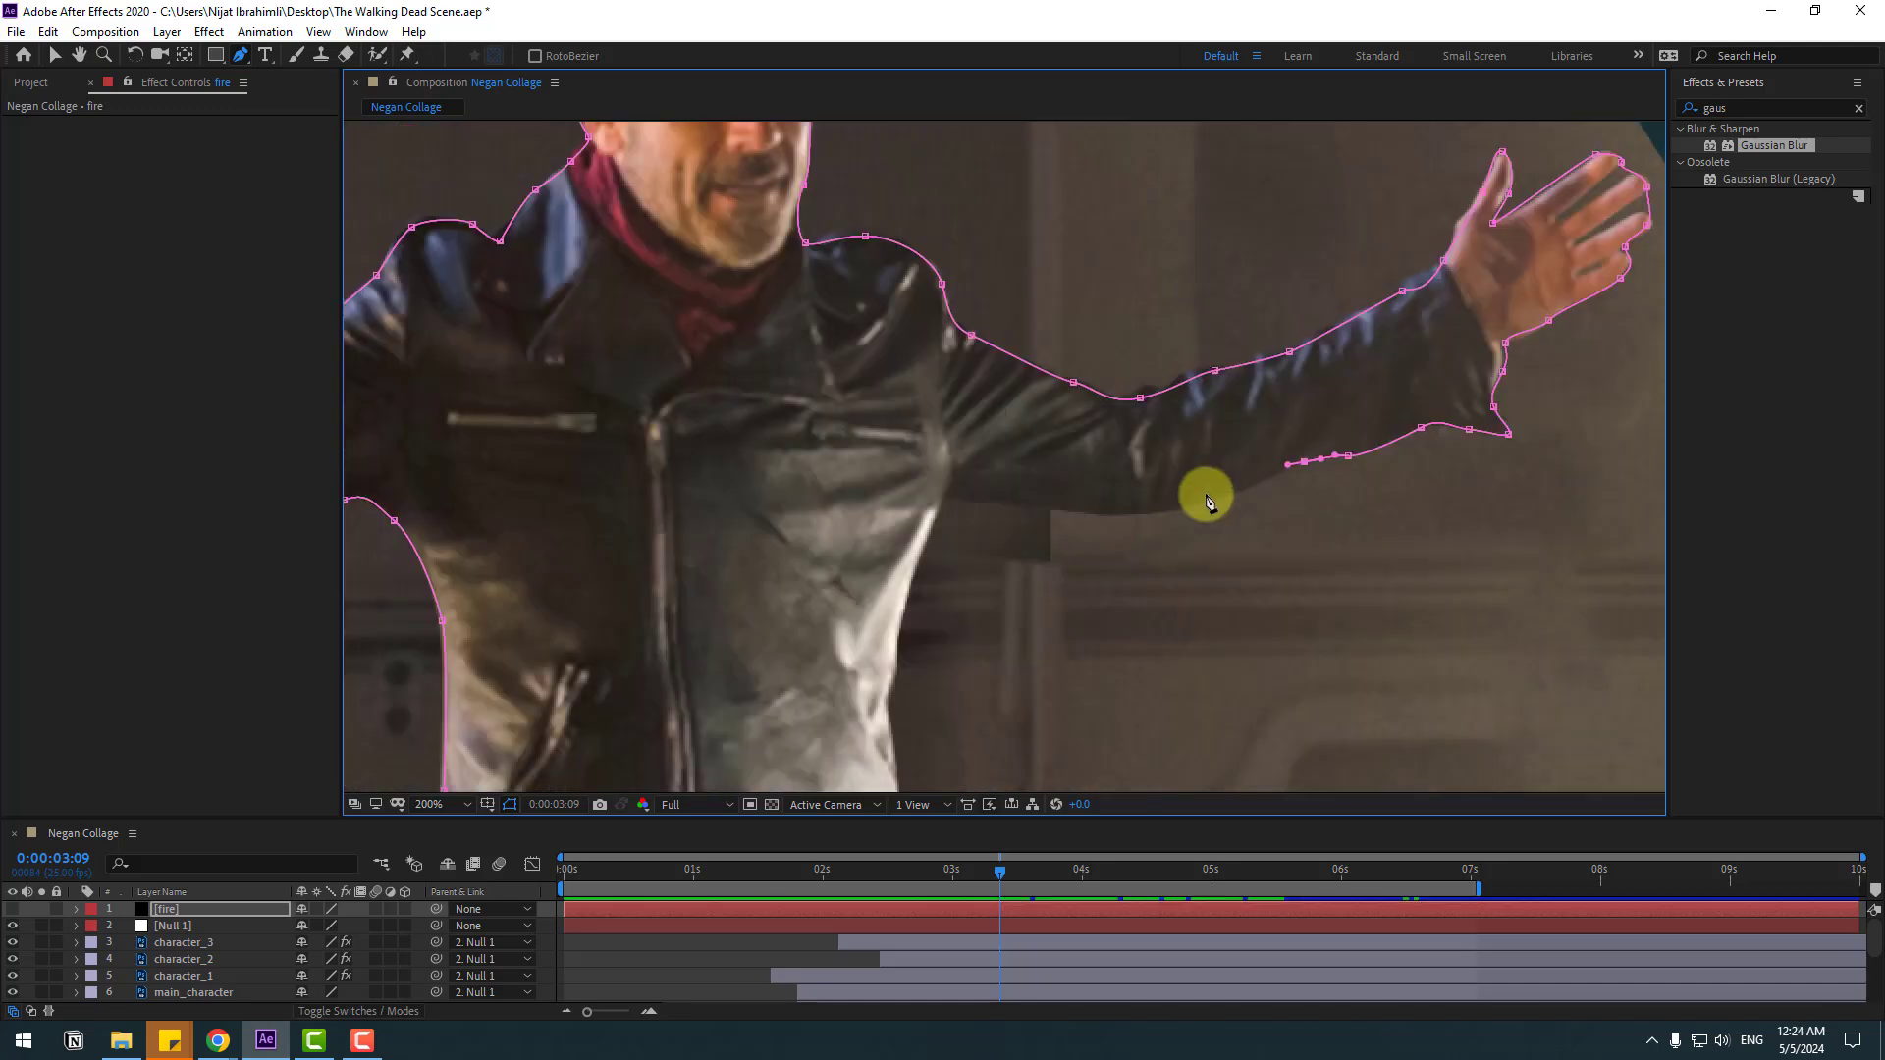
{"action": "left_click", "coordinate": [1144, 505]}
{"action": "left_click", "coordinate": [917, 615]}
{"action": "left_click", "coordinate": [886, 316]}
{"action": "left_click", "coordinate": [904, 478]}
{"action": "left_click", "coordinate": [912, 633]}
{"action": "left_click", "coordinate": [913, 716]}
{"action": "left_click", "coordinate": [433, 739]}
{"action": "left_click", "coordinate": [428, 624]}
{"action": "key", "text": "comma"}
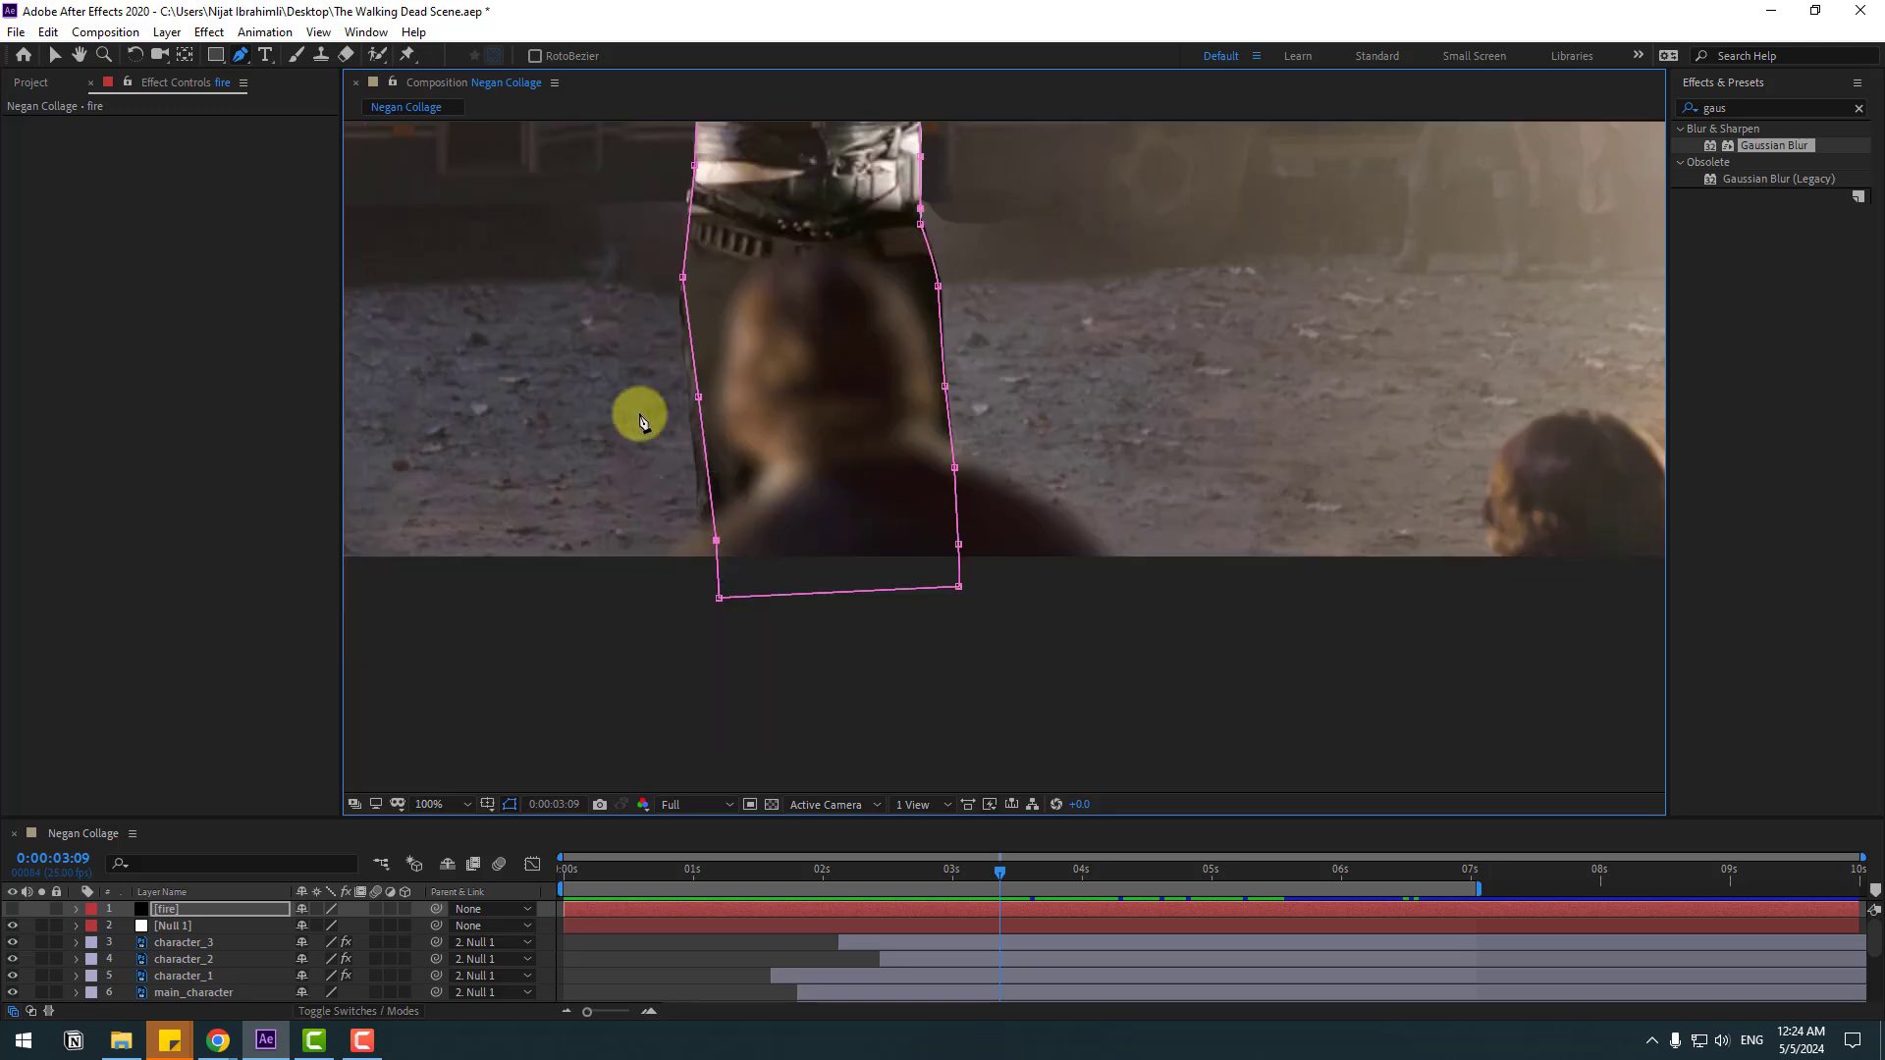
- Make the fire layer visible again and apply Video Copilot's Saber effect to it
{"action": "left_click", "coordinate": [54, 59]}
{"action": "key", "text": "comma"}
{"action": "left_click_drag", "start_coordinate": [871, 265], "coordinate": [838, 424]}
{"action": "left_click", "coordinate": [164, 913]}
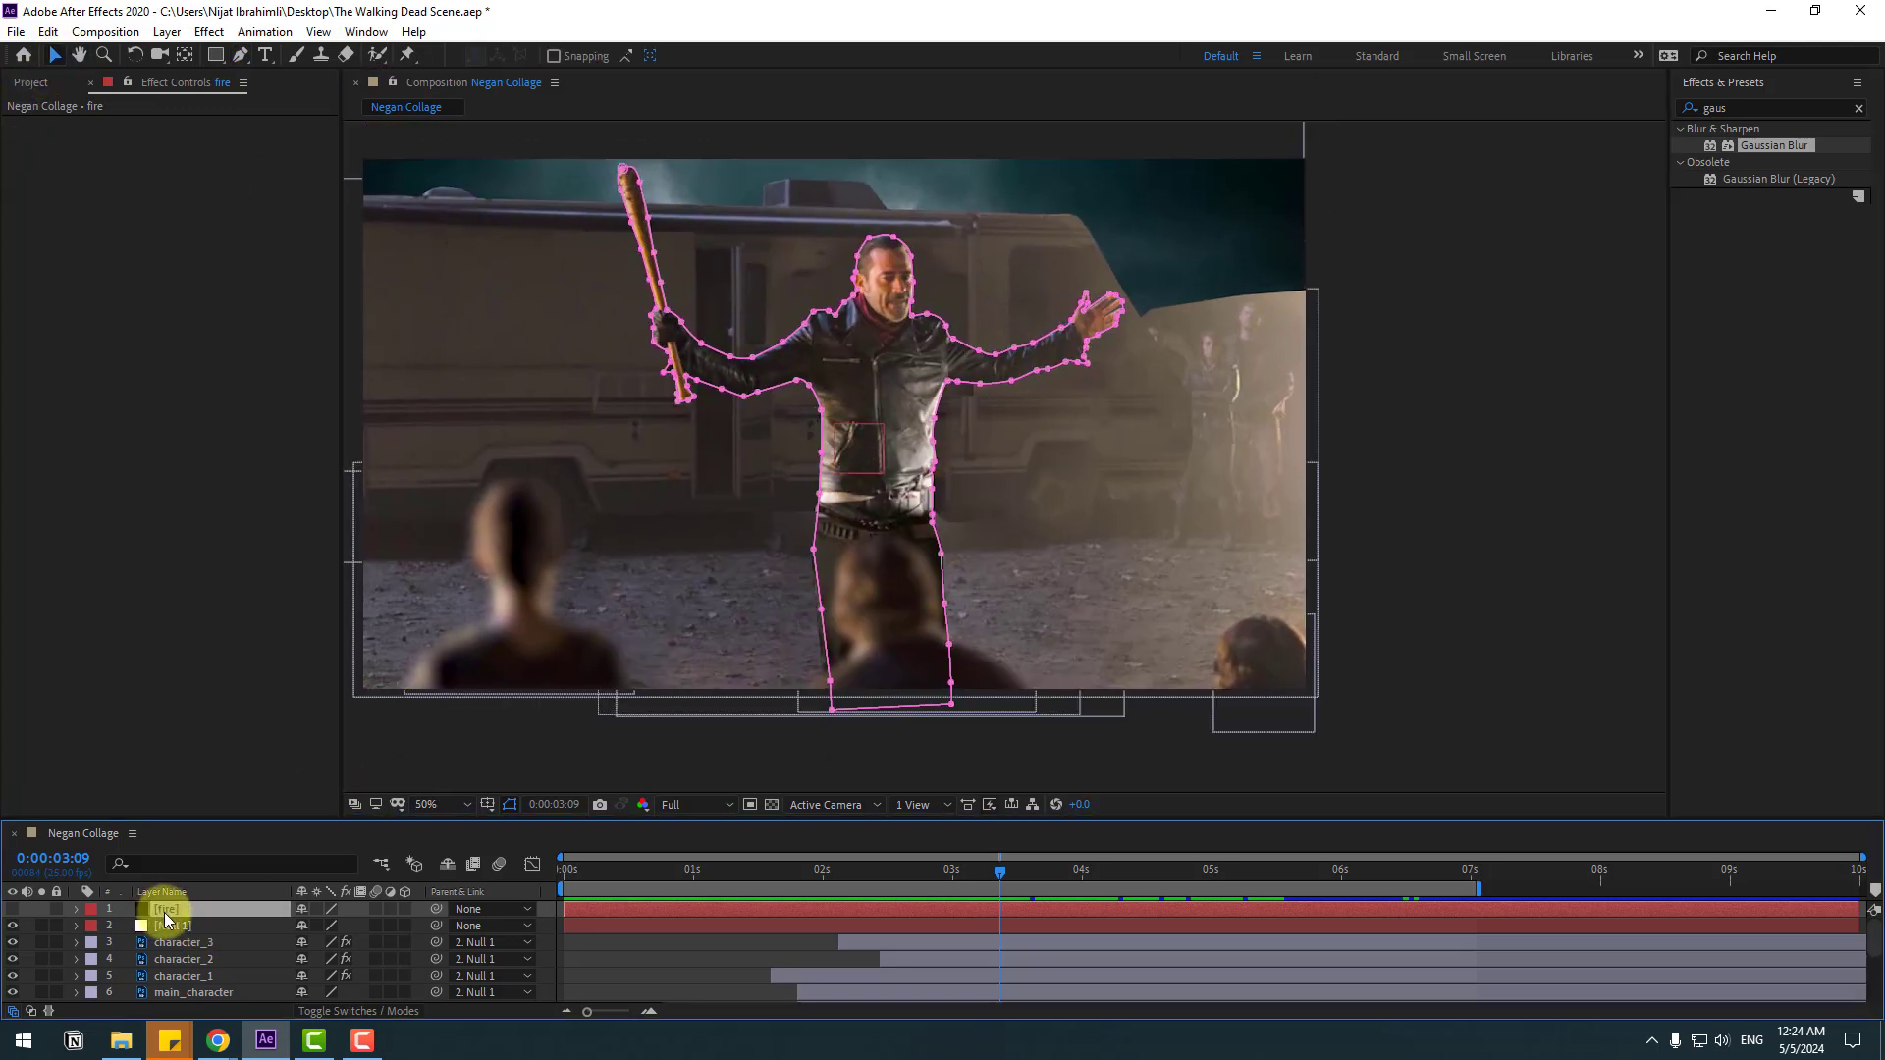
{"action": "left_click", "coordinate": [13, 911]}
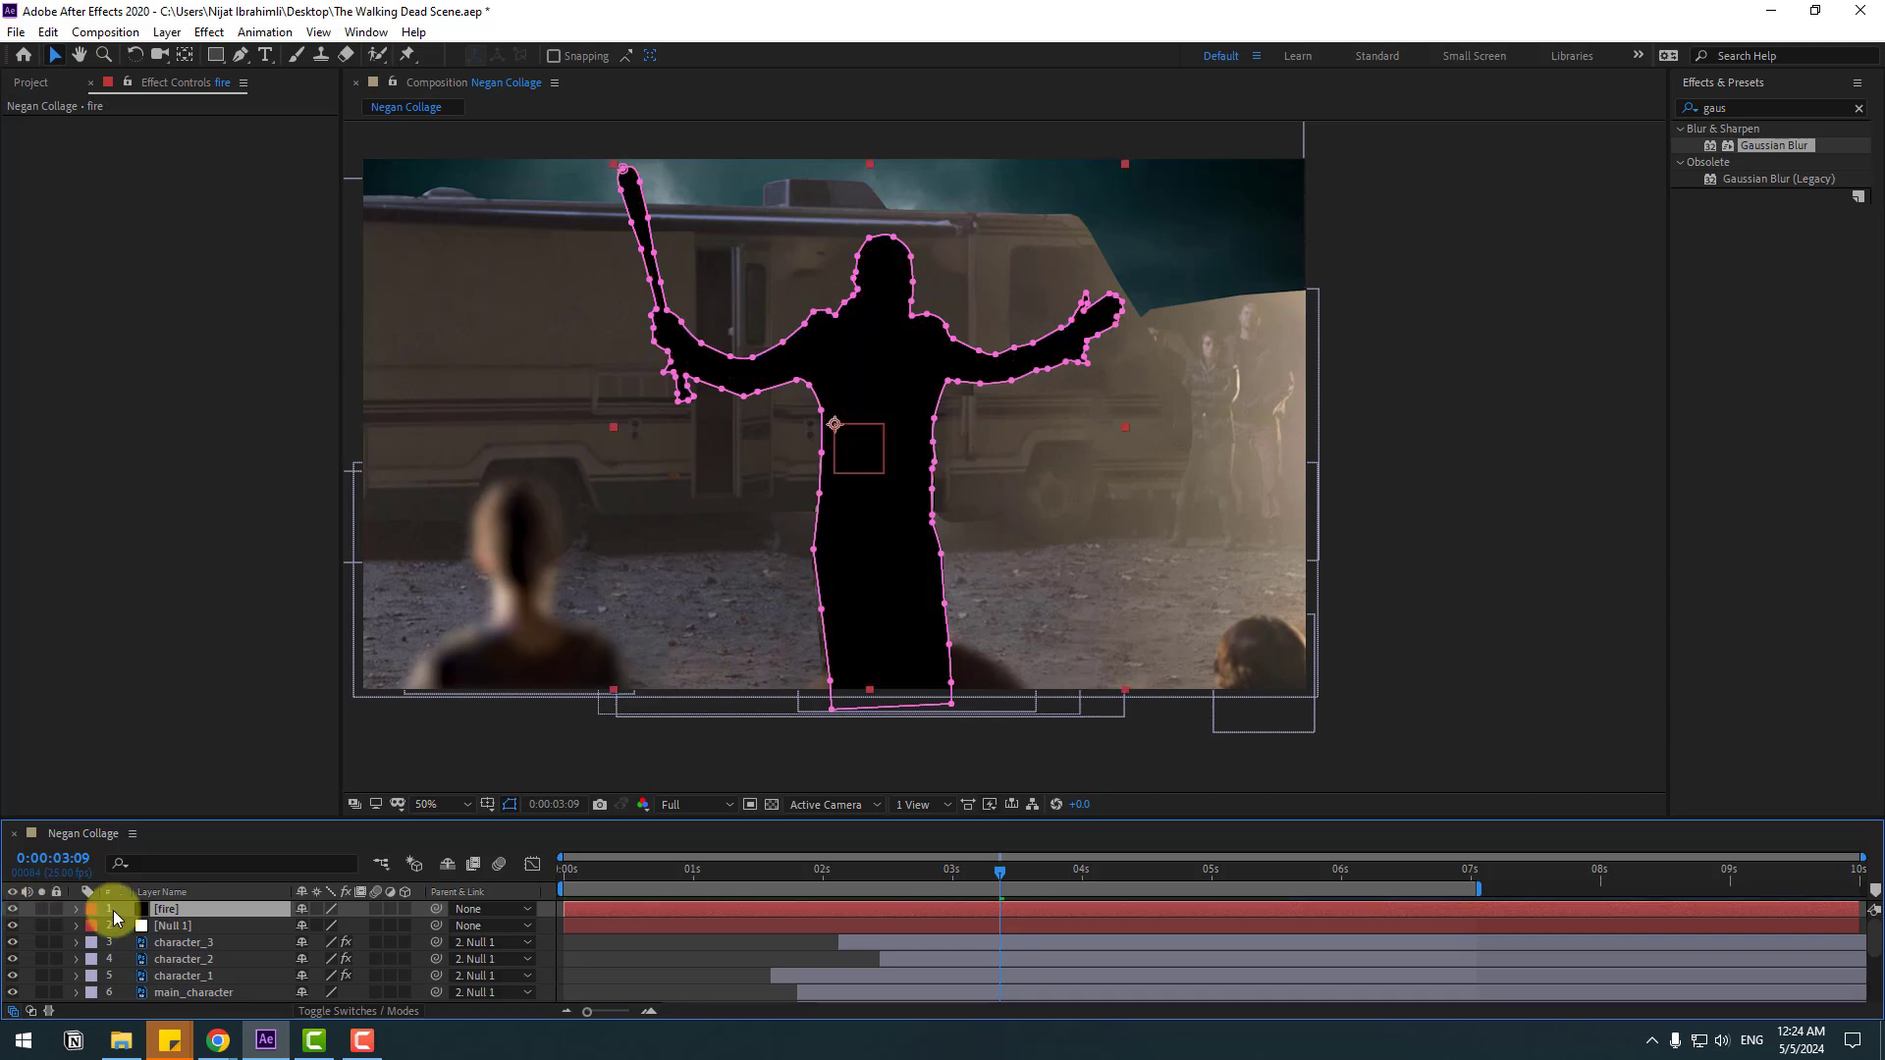
{"action": "left_click", "coordinate": [208, 32]}
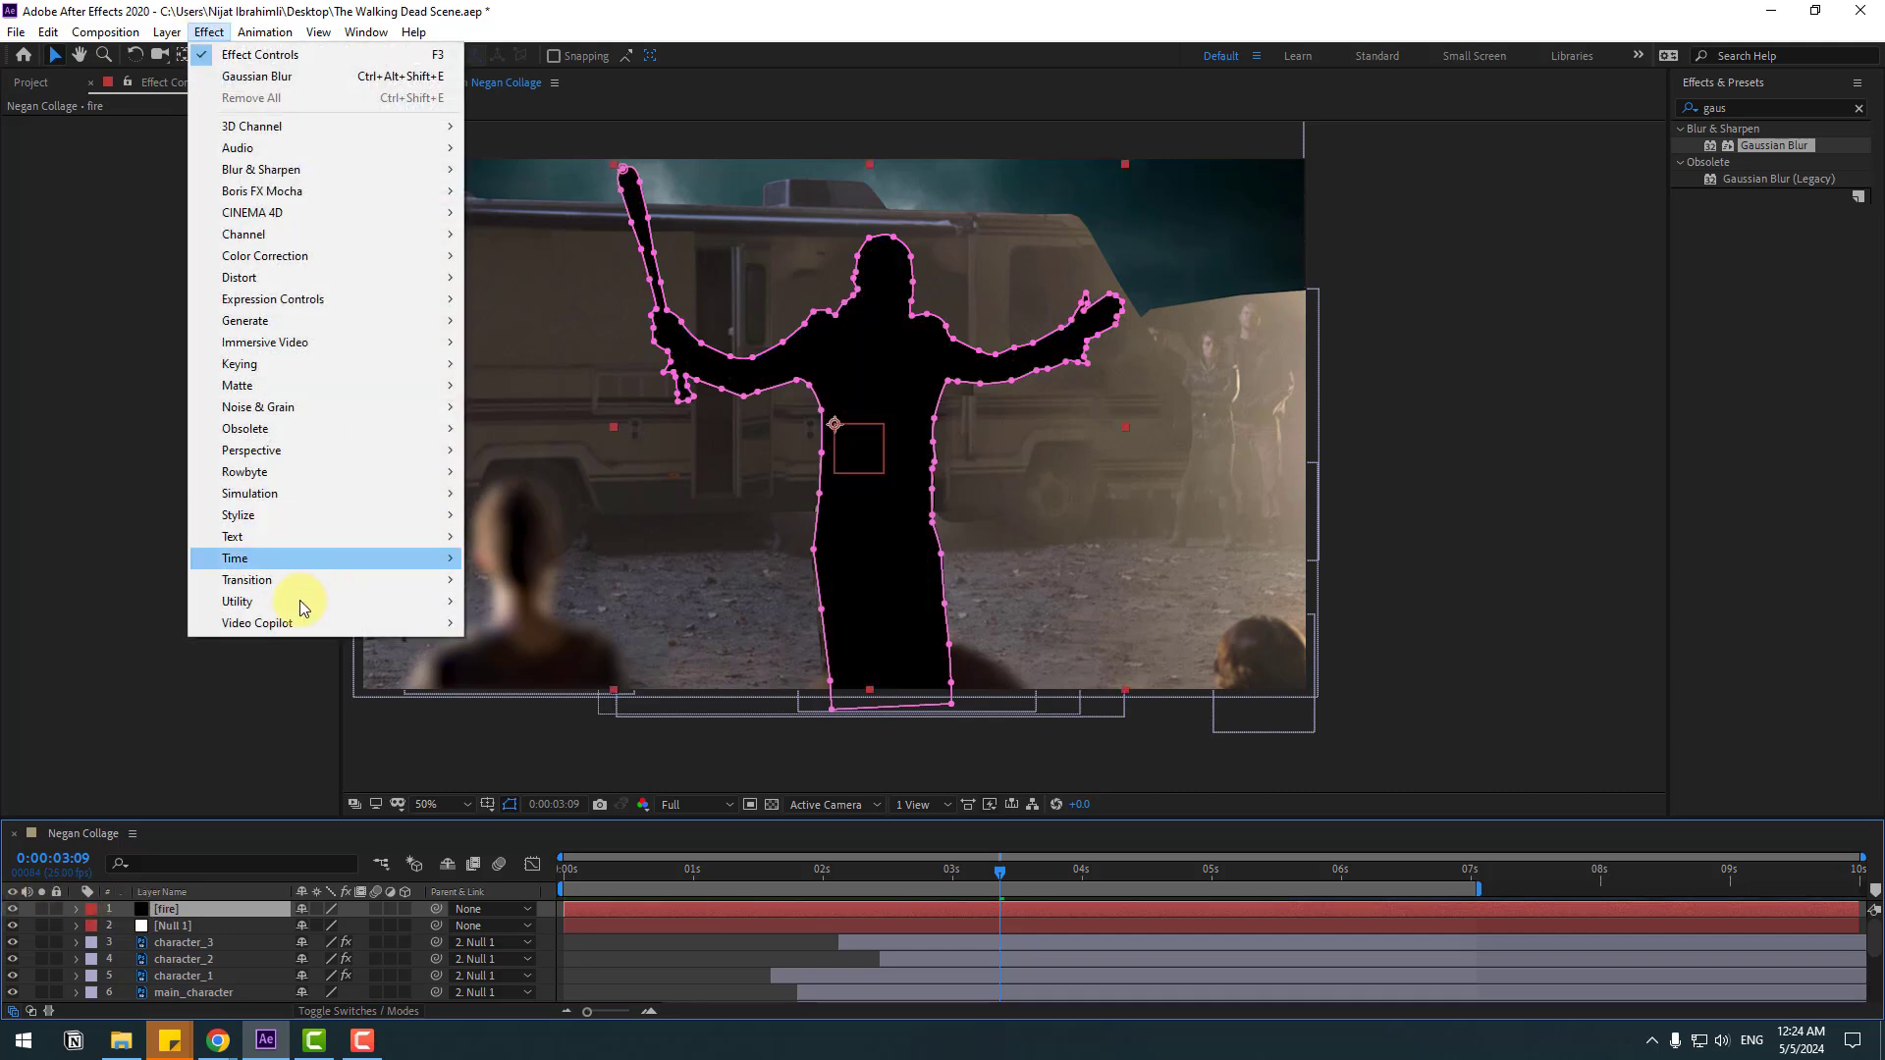
{"action": "mouse_move", "coordinate": [275, 627]}
{"action": "left_click", "coordinate": [524, 642]}
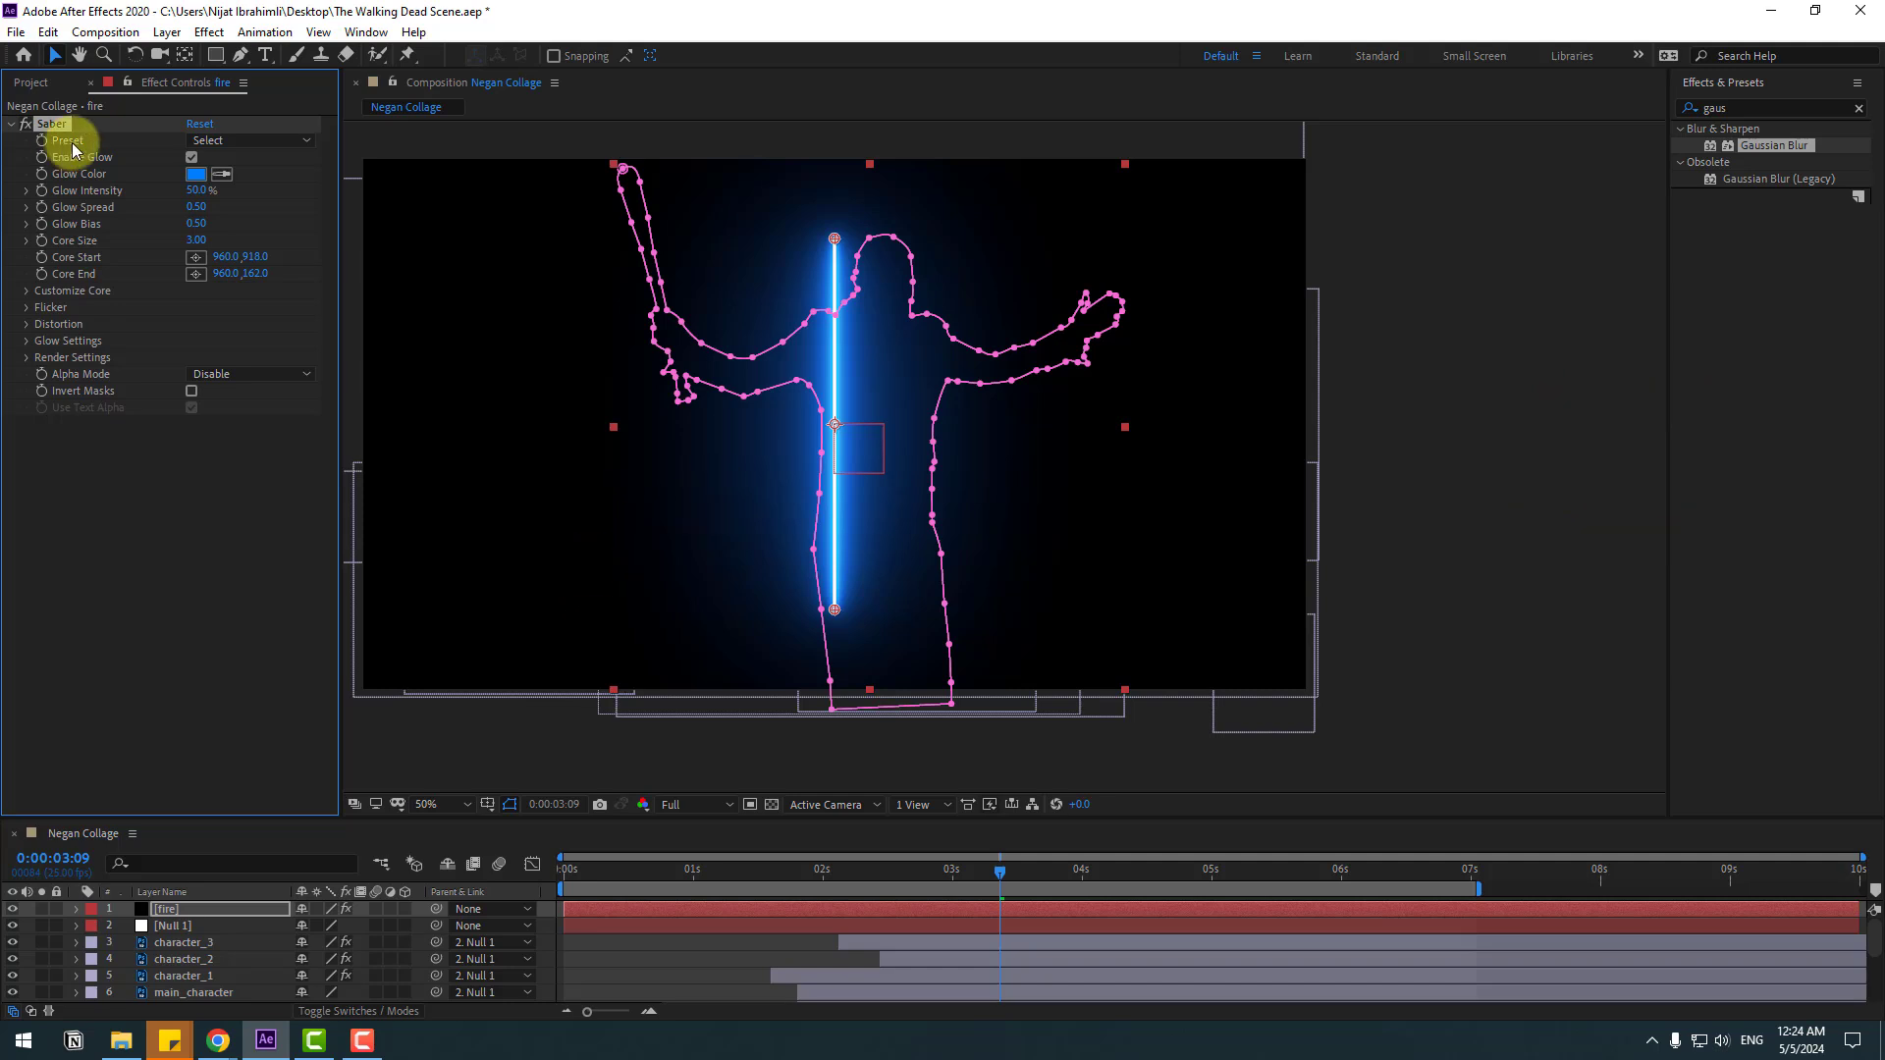
- Give the Saber effect the Hot preset and set its composite settings to Transparent
{"action": "left_click", "coordinate": [305, 140]}
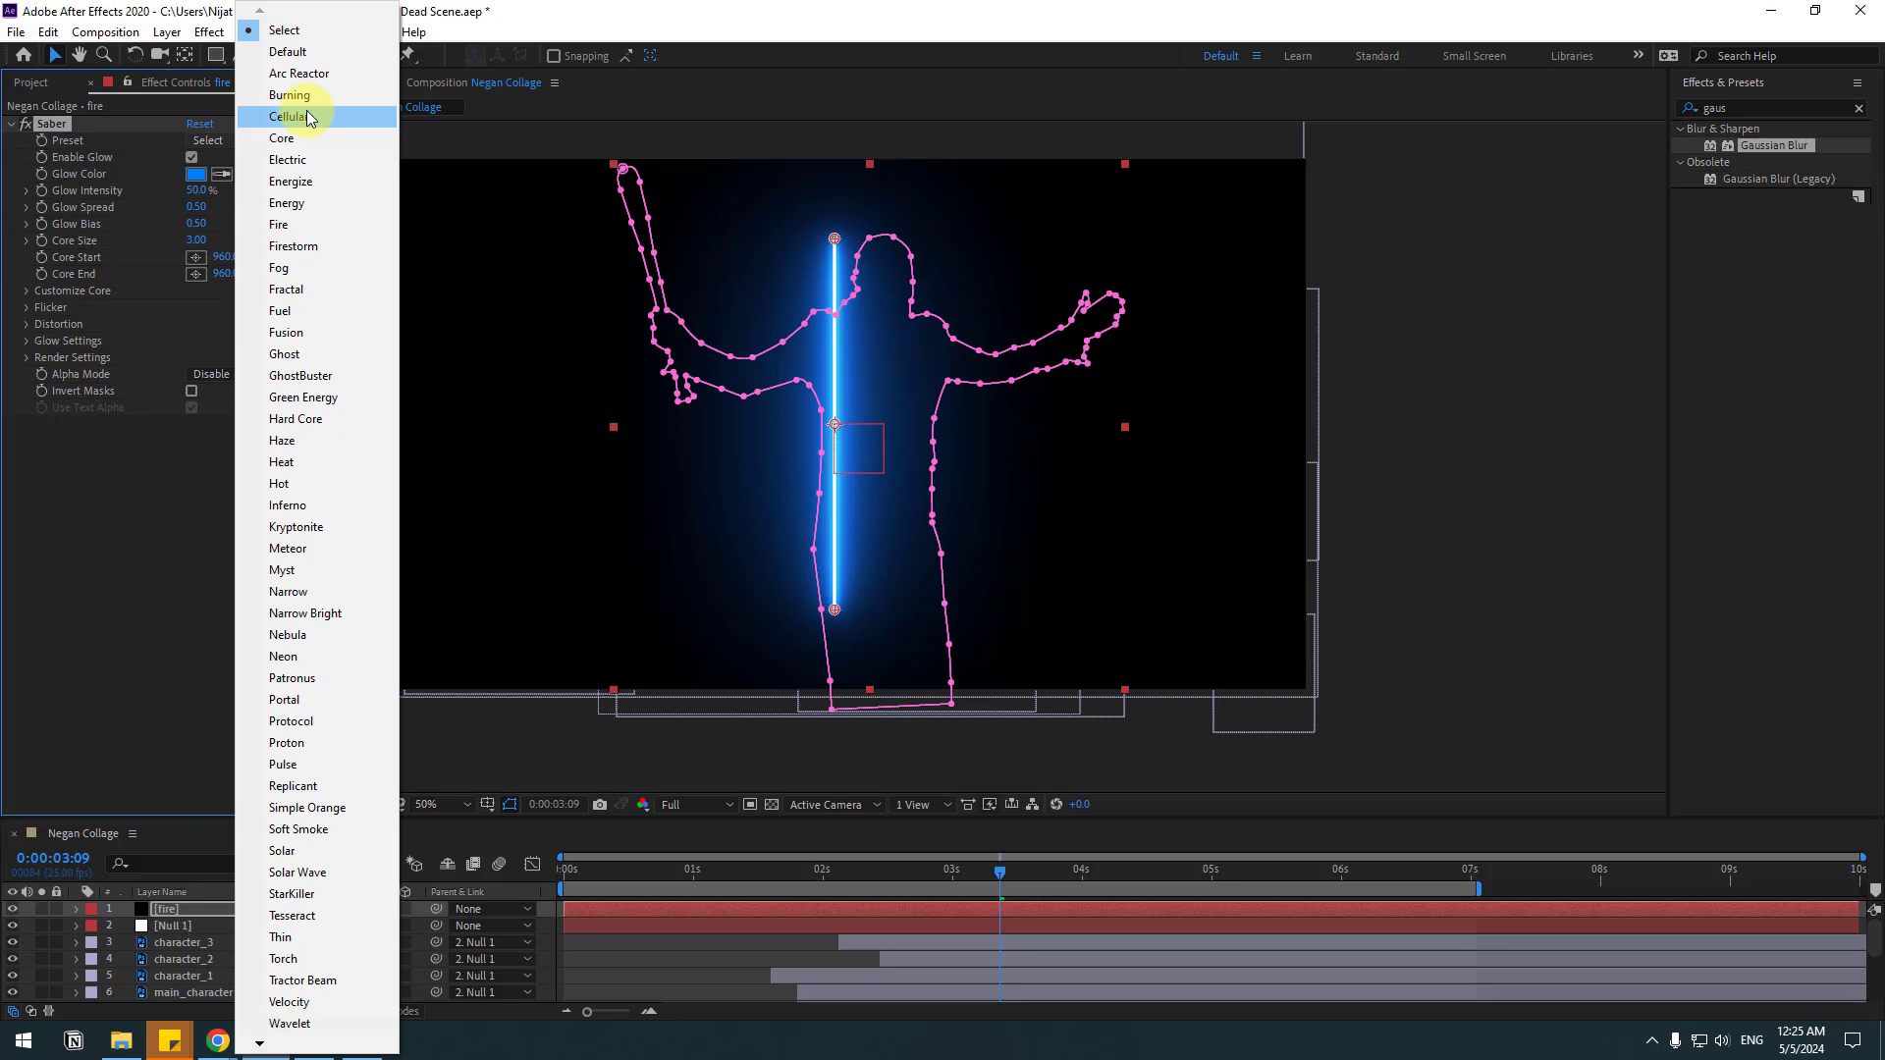
{"action": "left_click", "coordinate": [277, 483]}
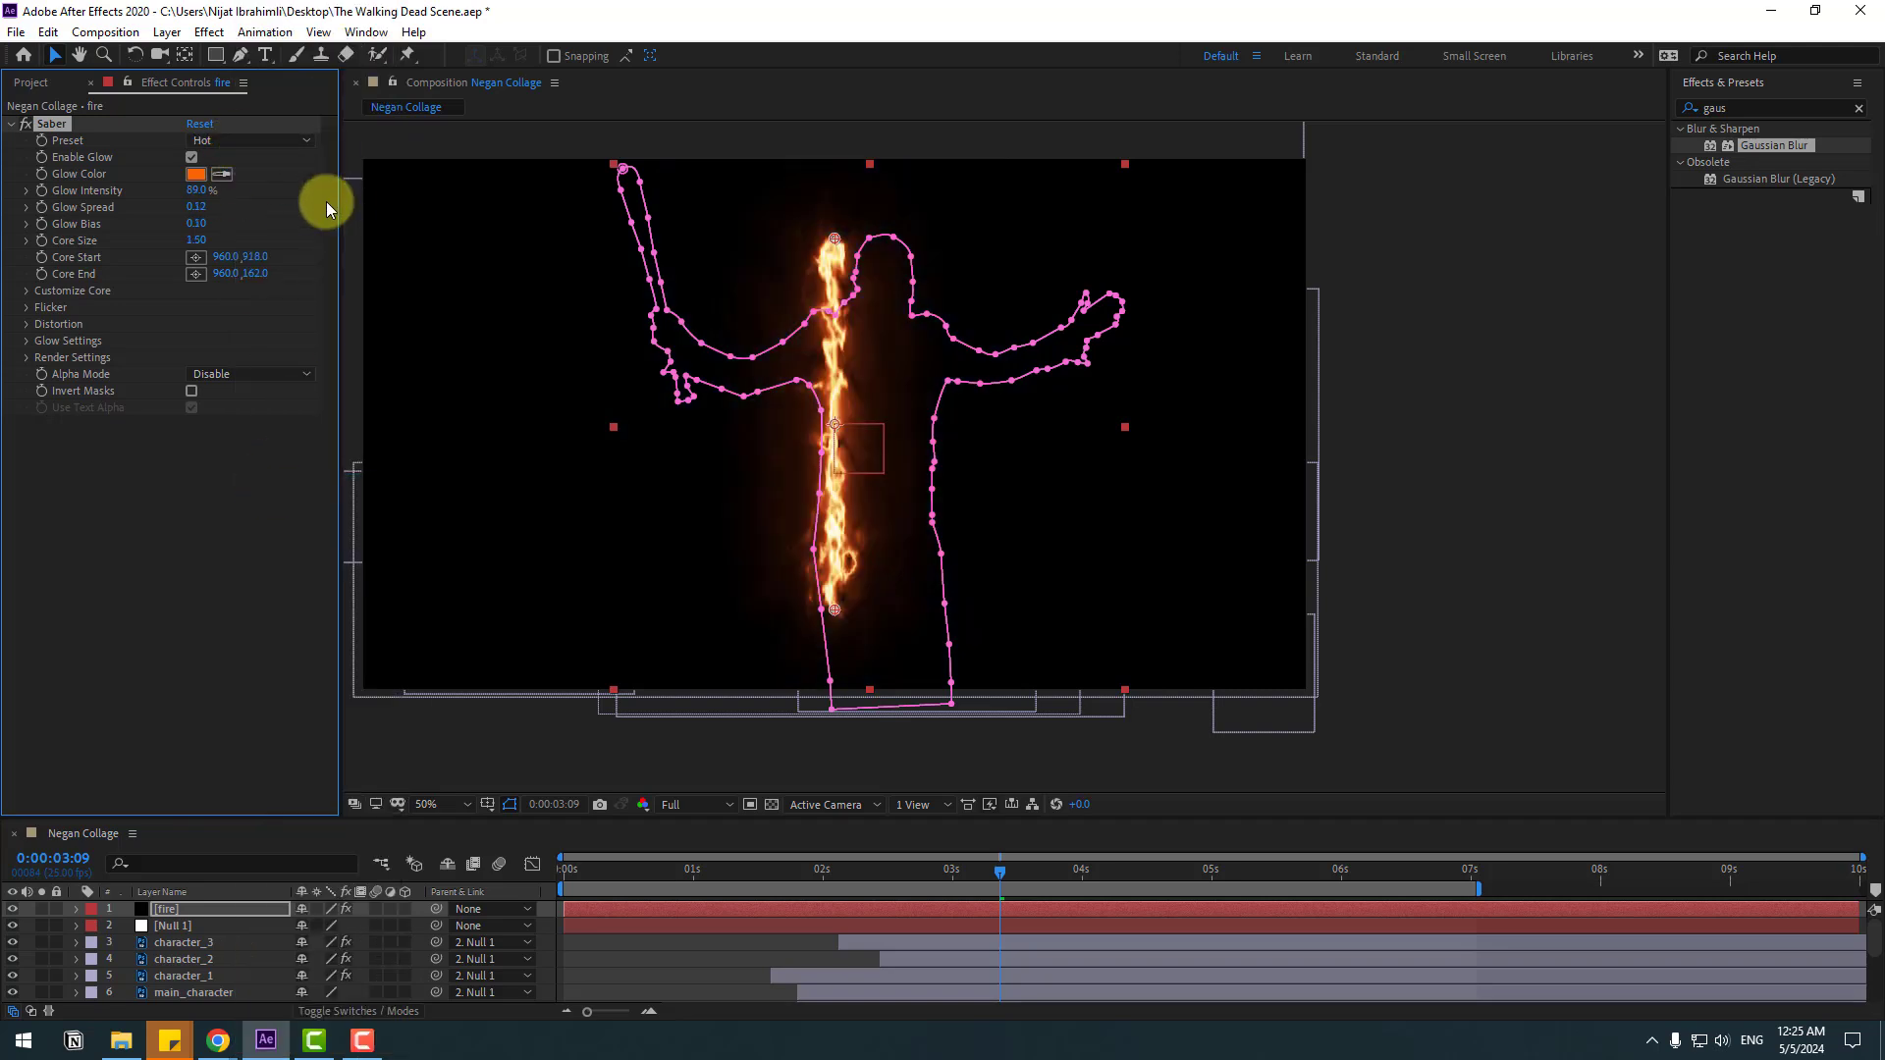
{"action": "left_click", "coordinate": [27, 359]}
{"action": "left_click", "coordinate": [232, 527]}
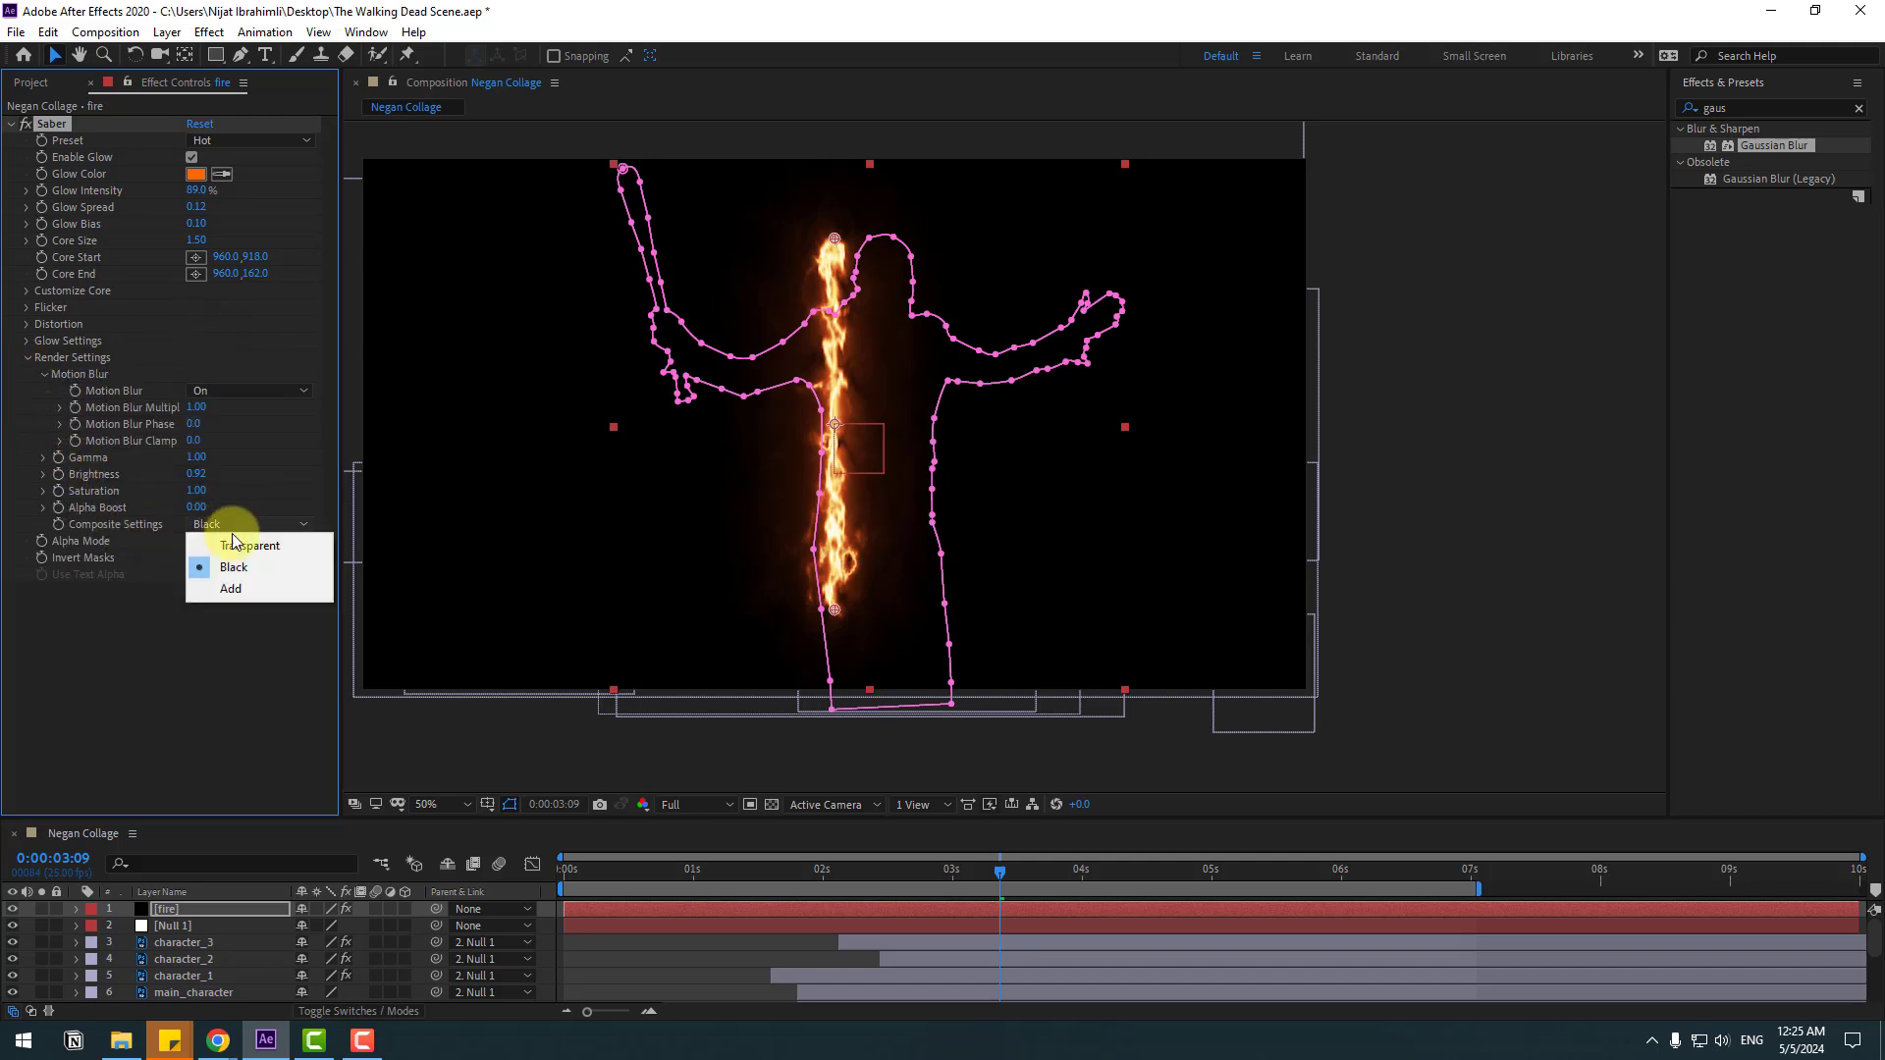
{"action": "left_click", "coordinate": [277, 553]}
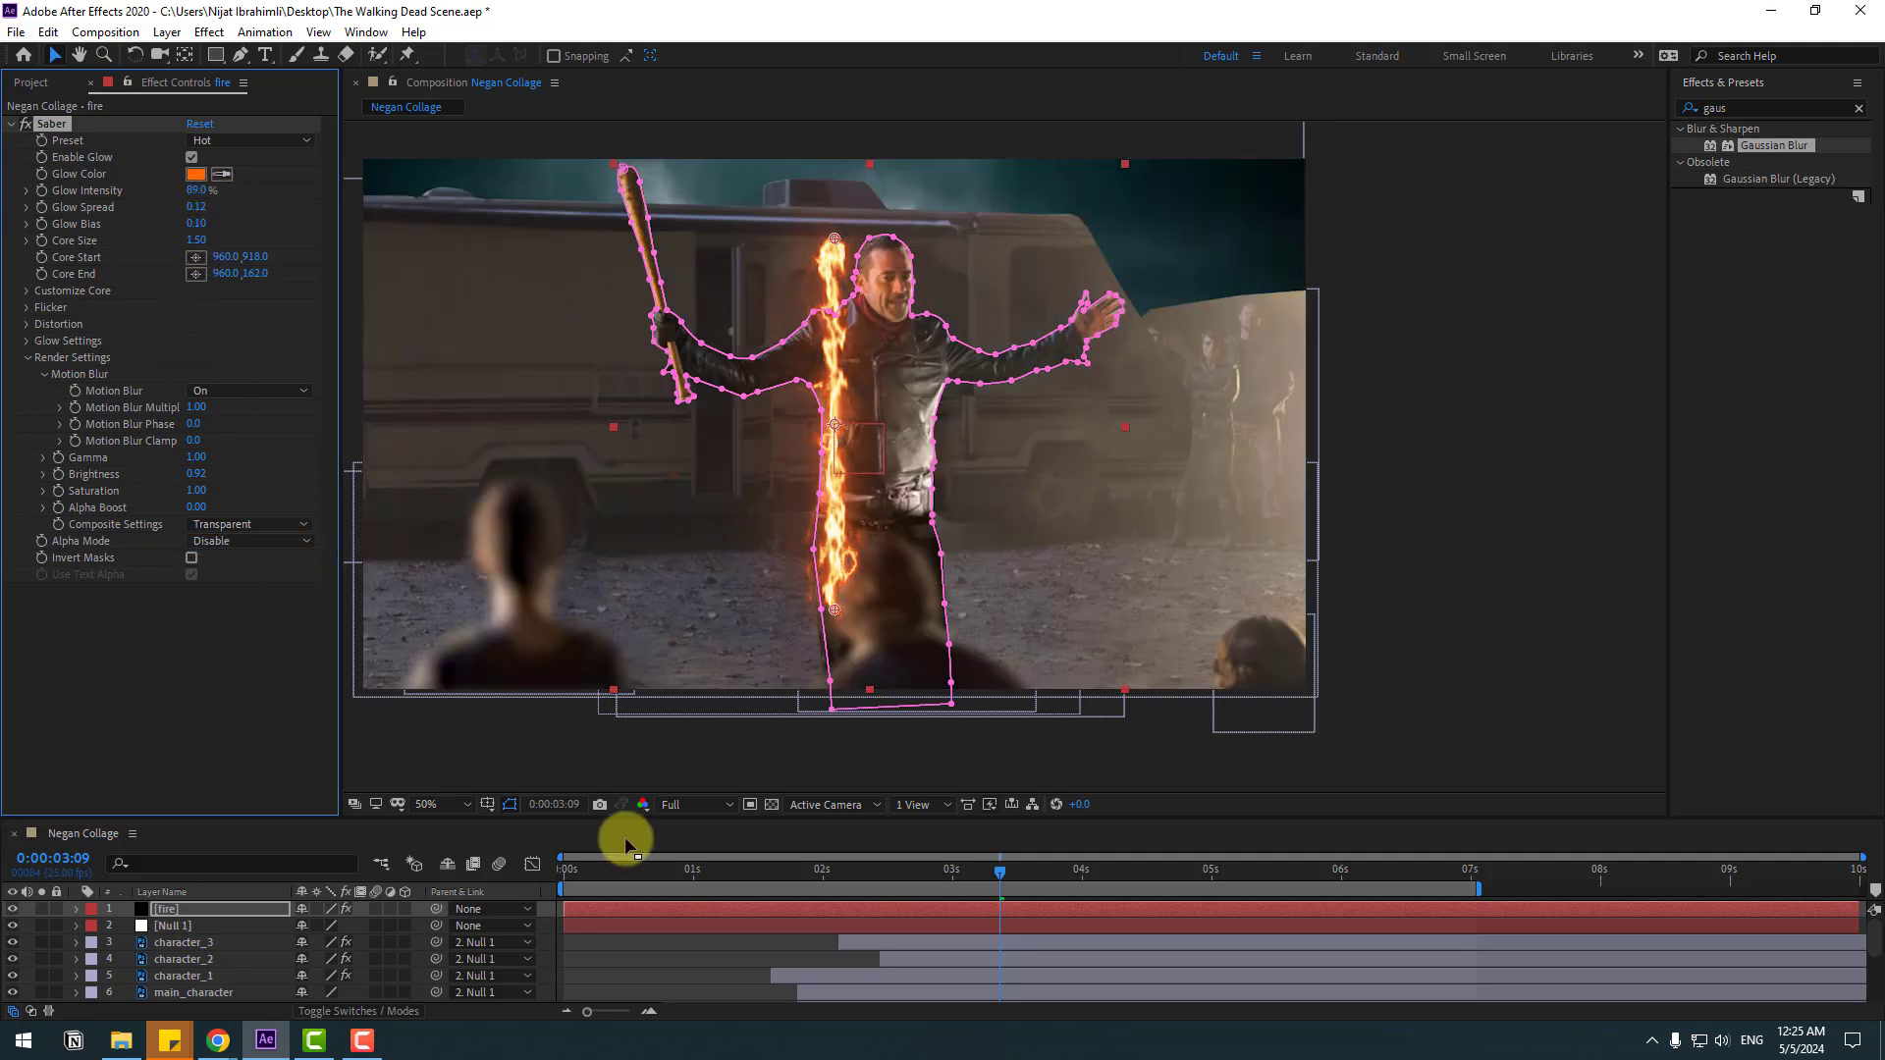
- Lower the preview resolution to Quarter and set Saber's core type to Layer Masks so it follows the traced outline
{"action": "left_click", "coordinate": [669, 815]}
{"action": "left_click", "coordinate": [677, 918]}
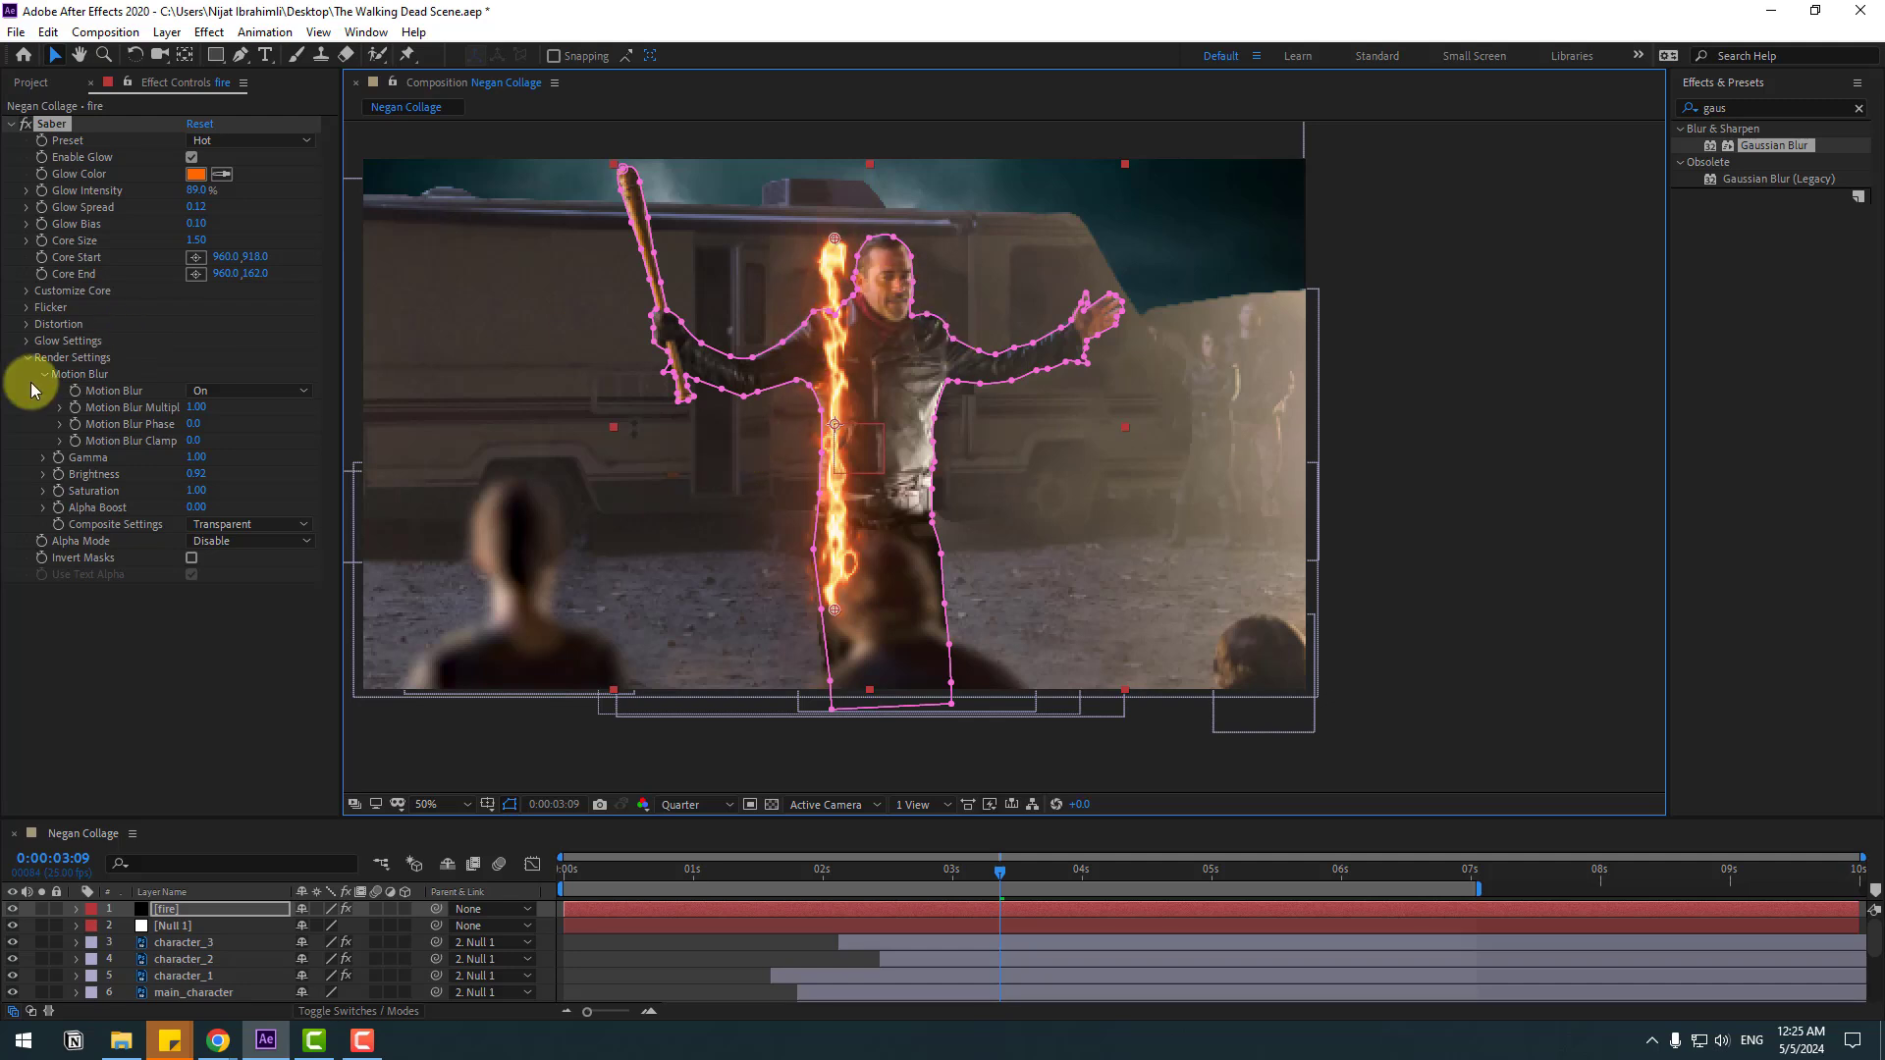
{"action": "left_click", "coordinate": [26, 292]}
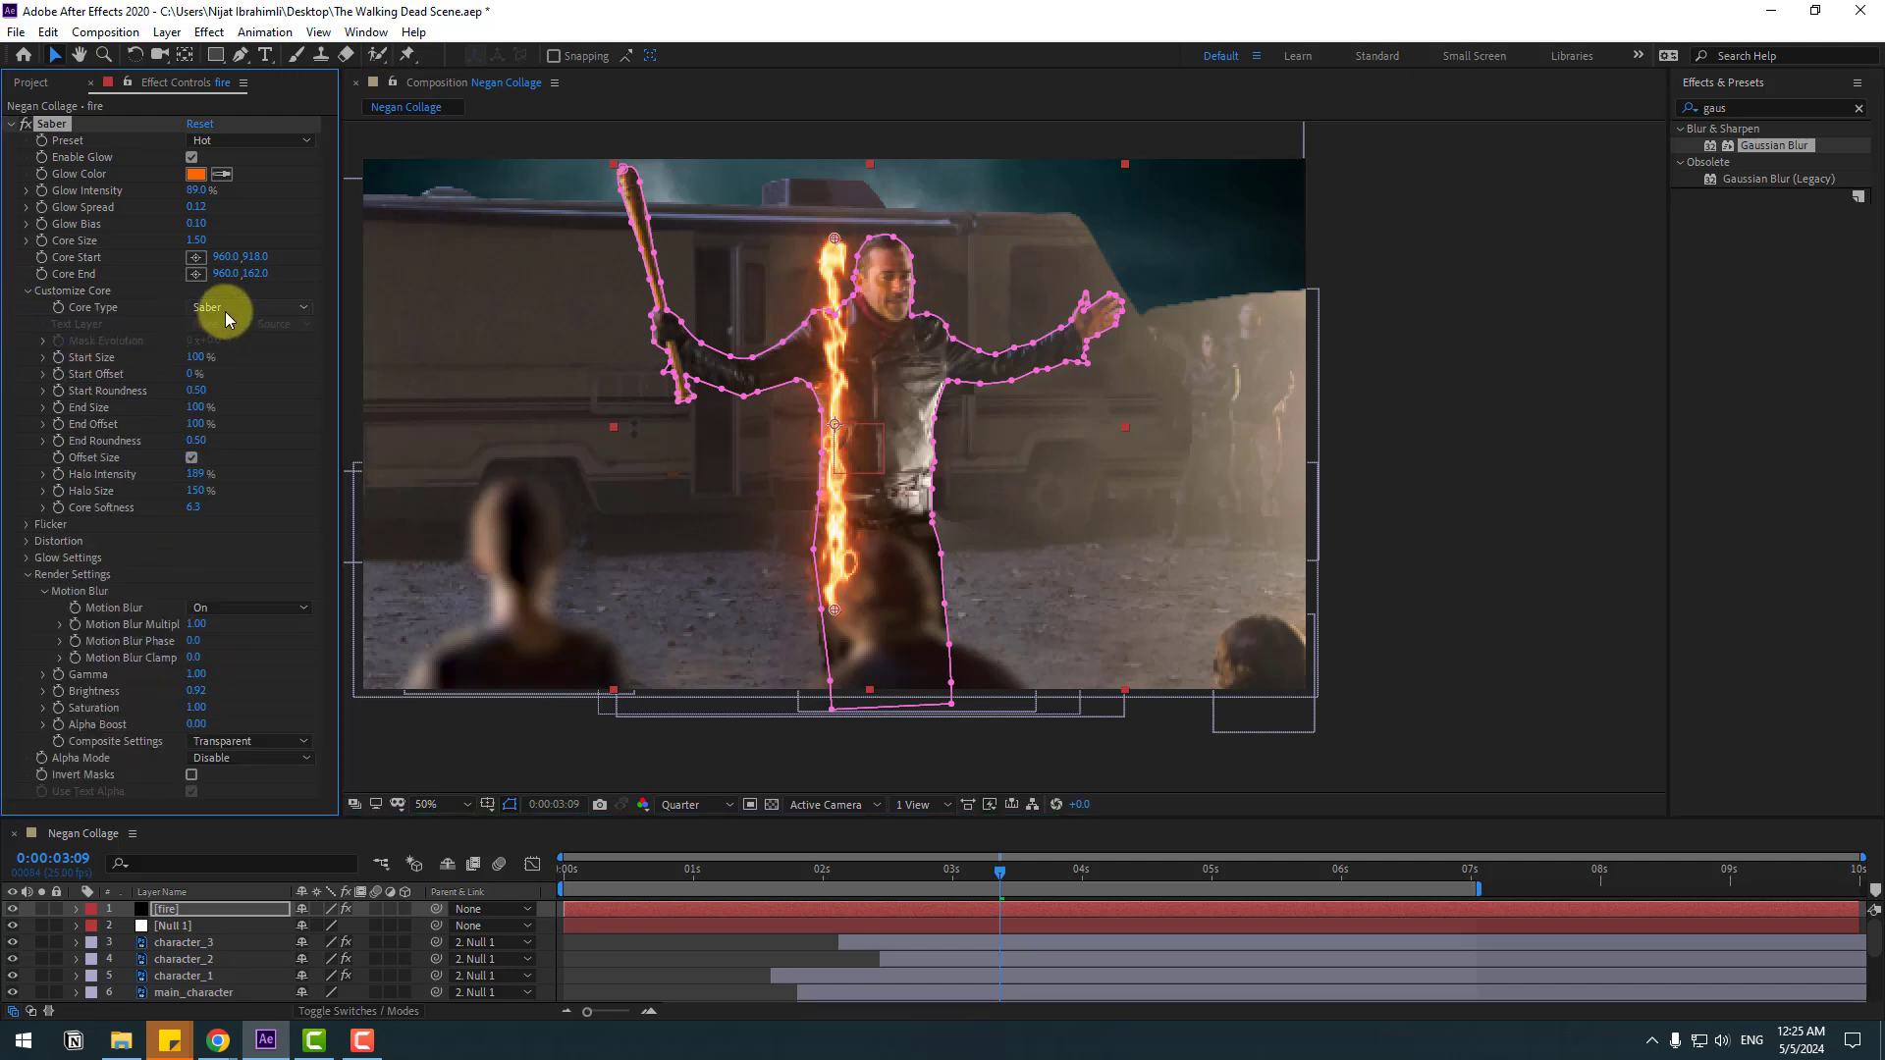
{"action": "left_click", "coordinate": [214, 312]}
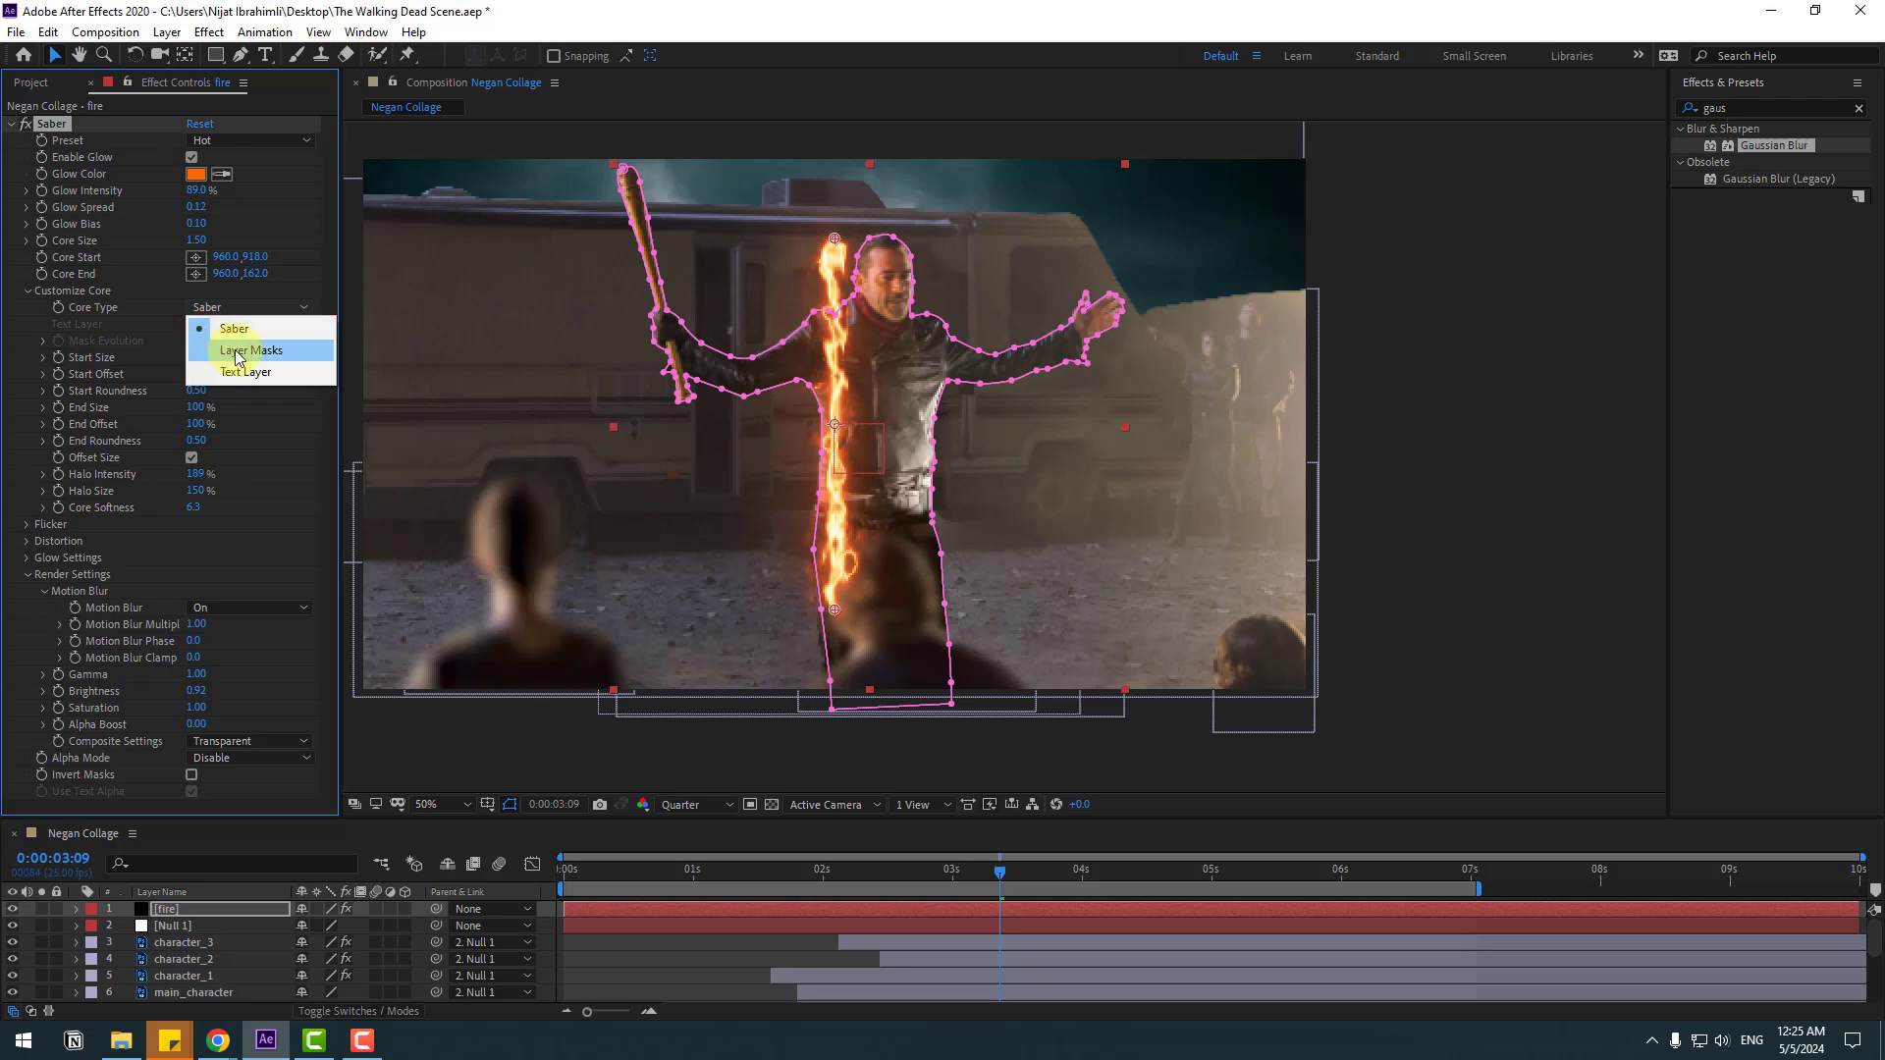
{"action": "left_click", "coordinate": [240, 351]}
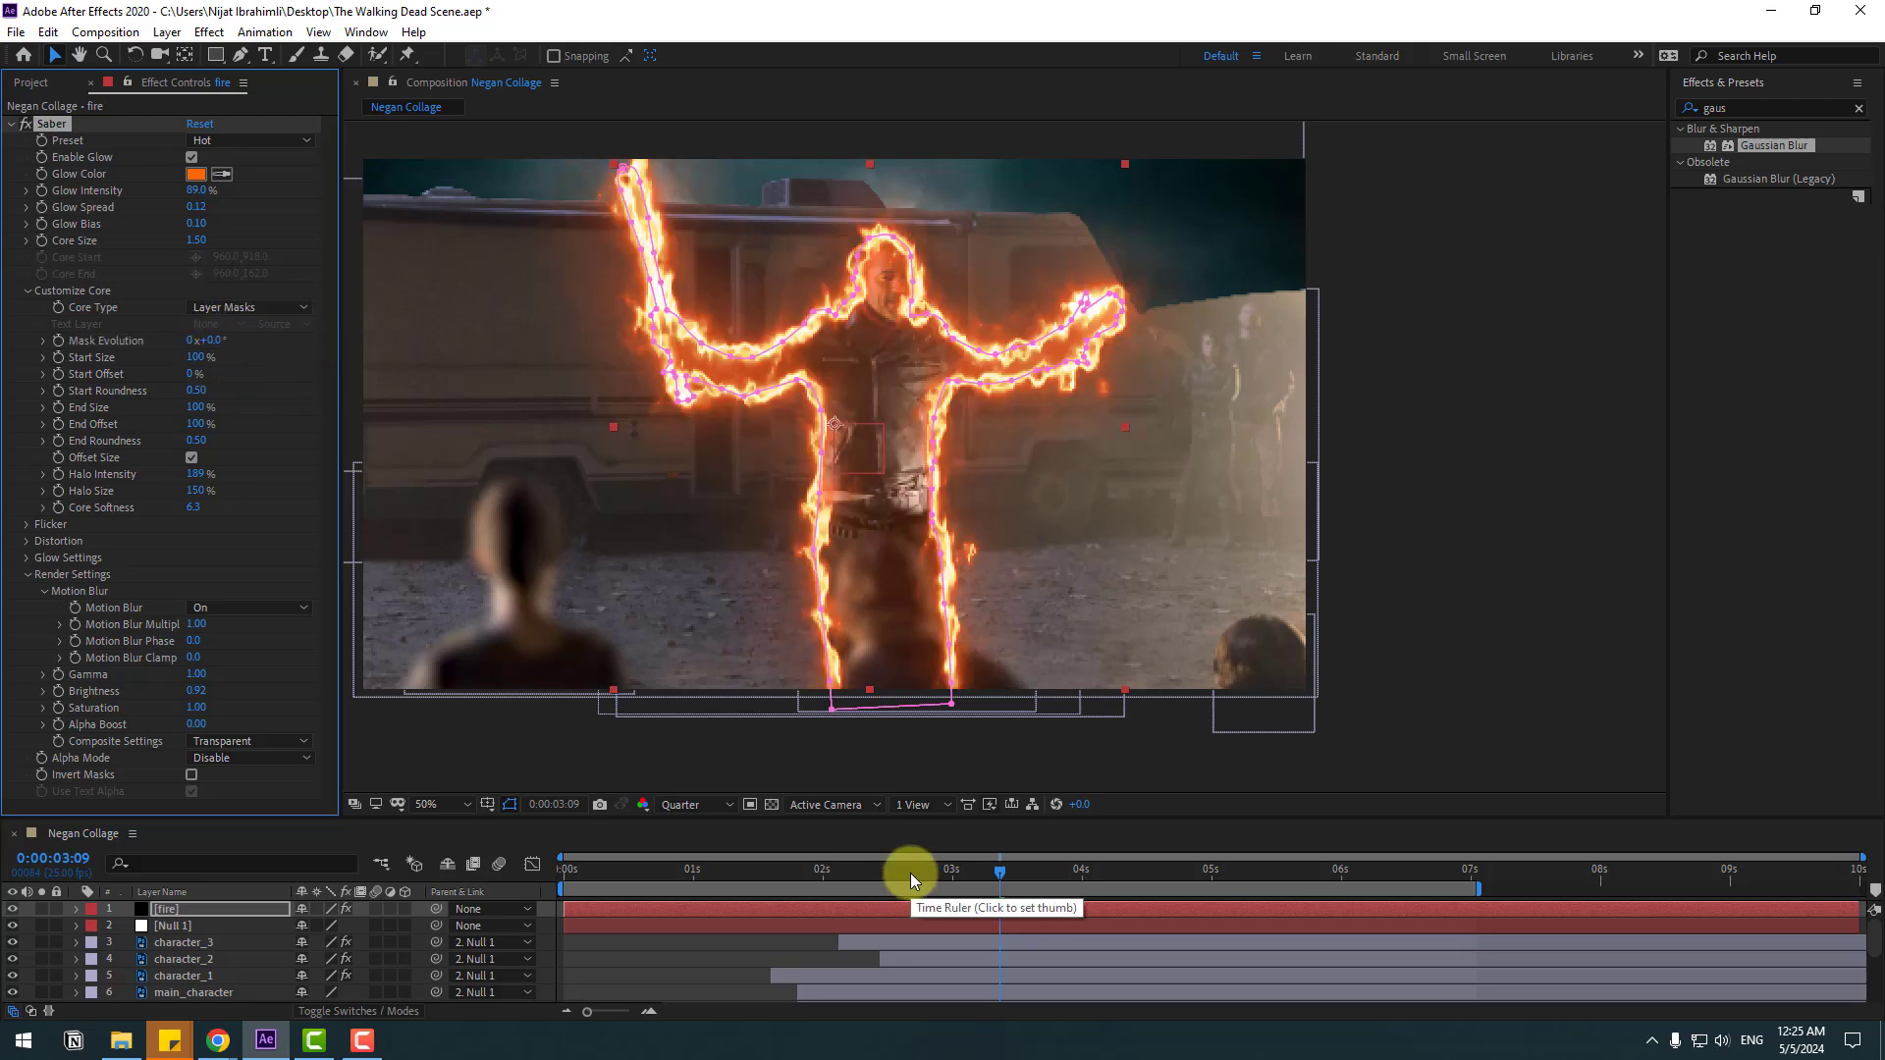
- Try the Fire preset on the Saber outline, and settle on the Firestorm preset
{"action": "left_click", "coordinate": [260, 142]}
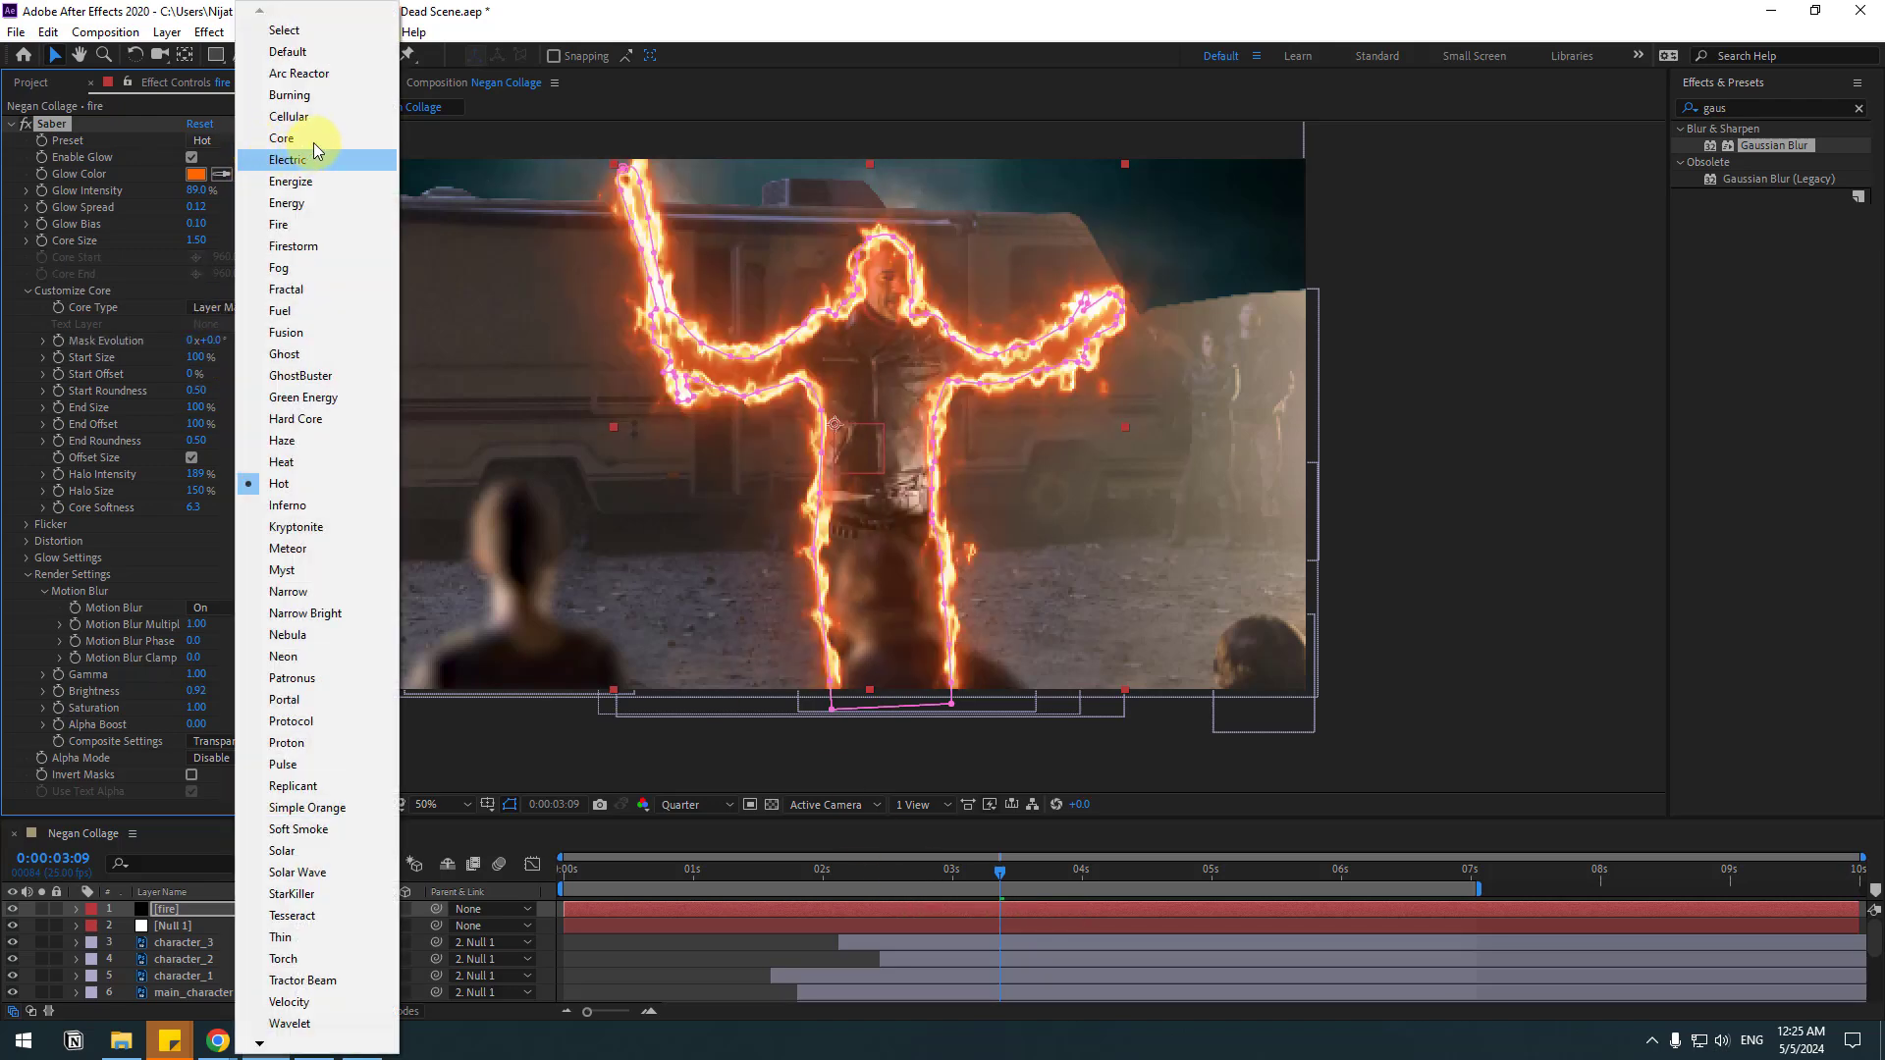
{"action": "left_click", "coordinate": [310, 226]}
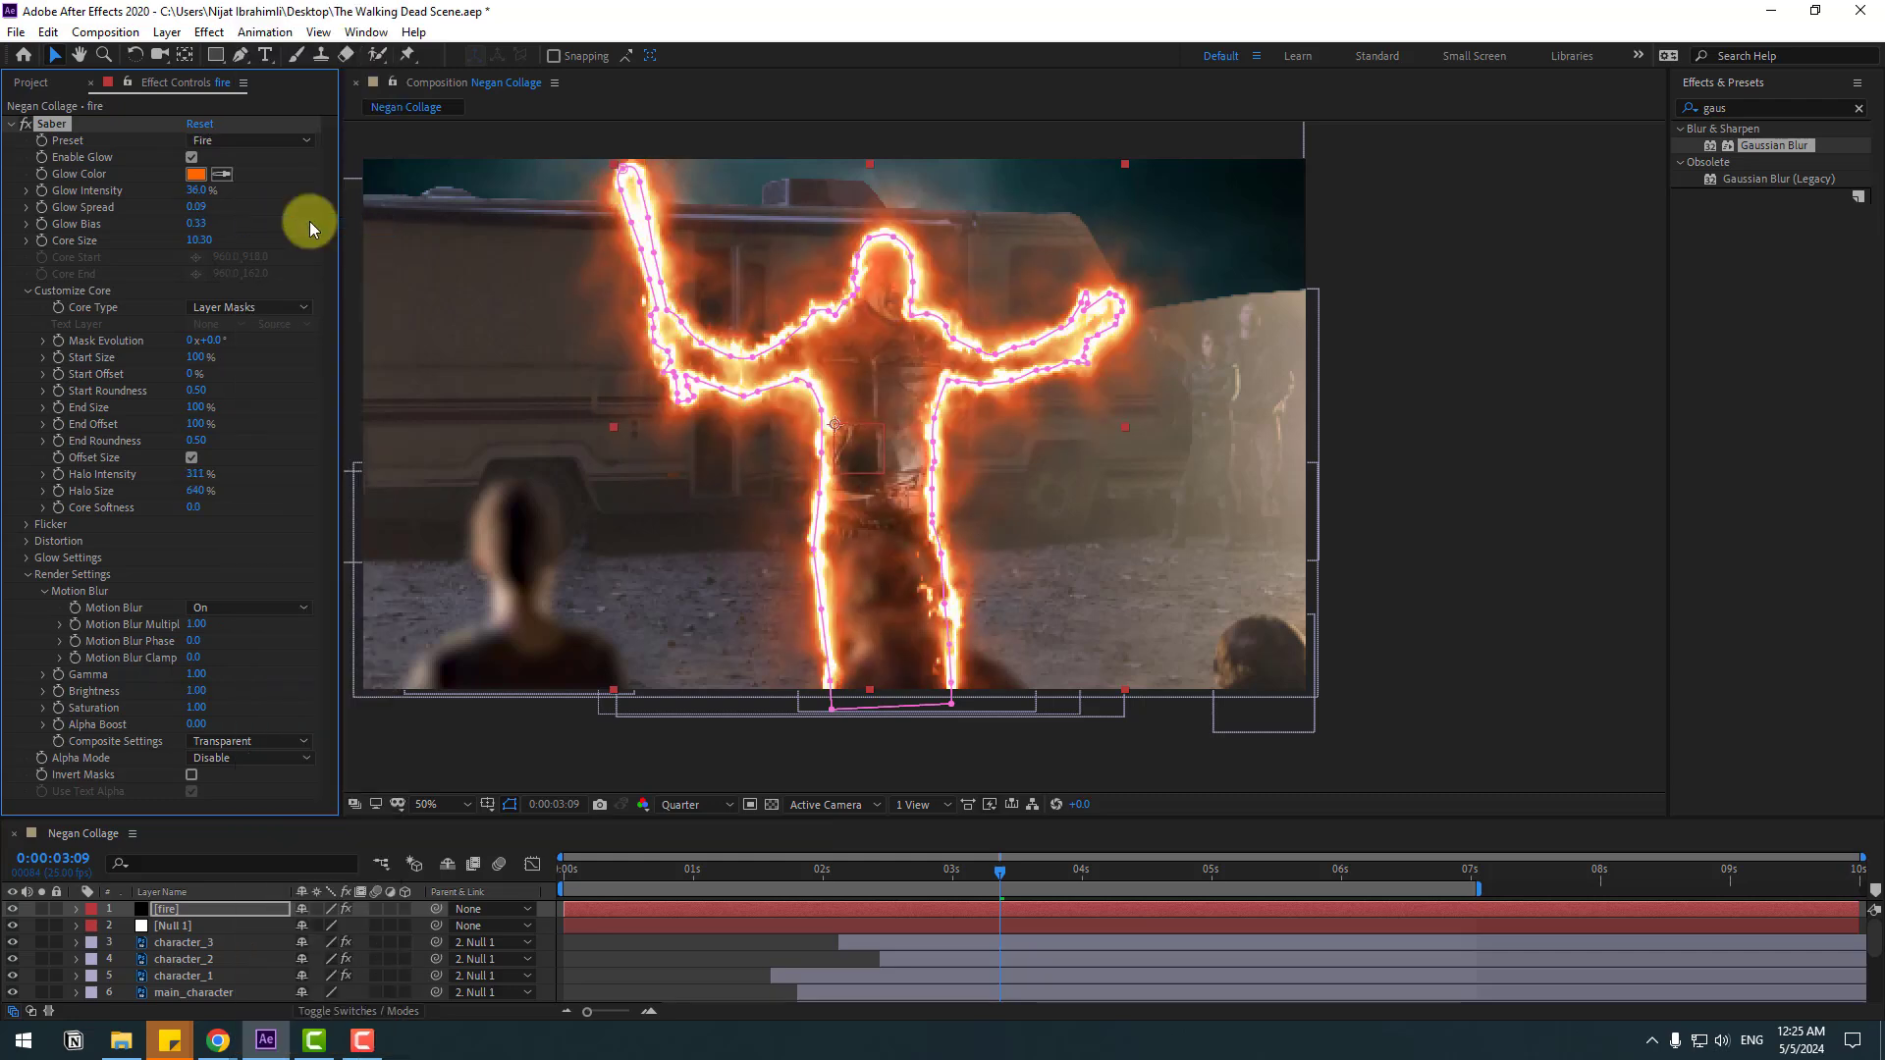
{"action": "left_click", "coordinate": [269, 140]}
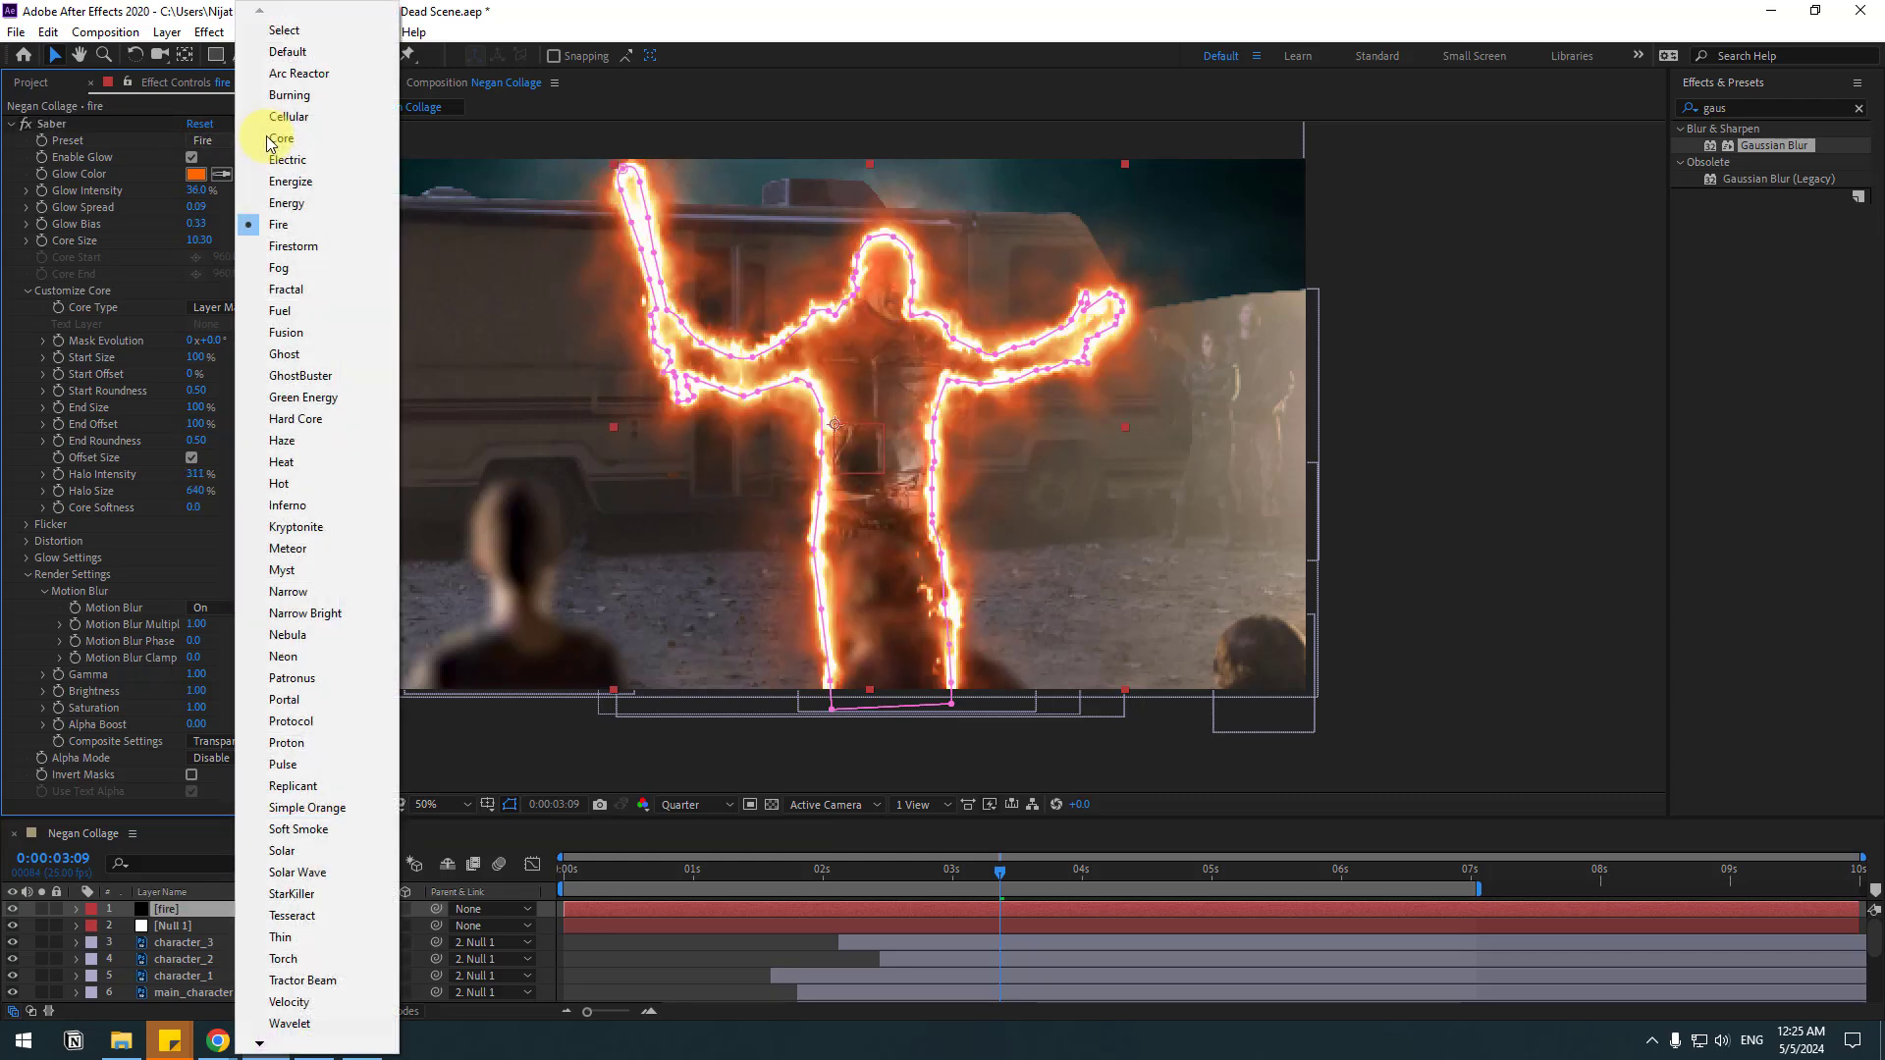
{"action": "left_click", "coordinate": [308, 251]}
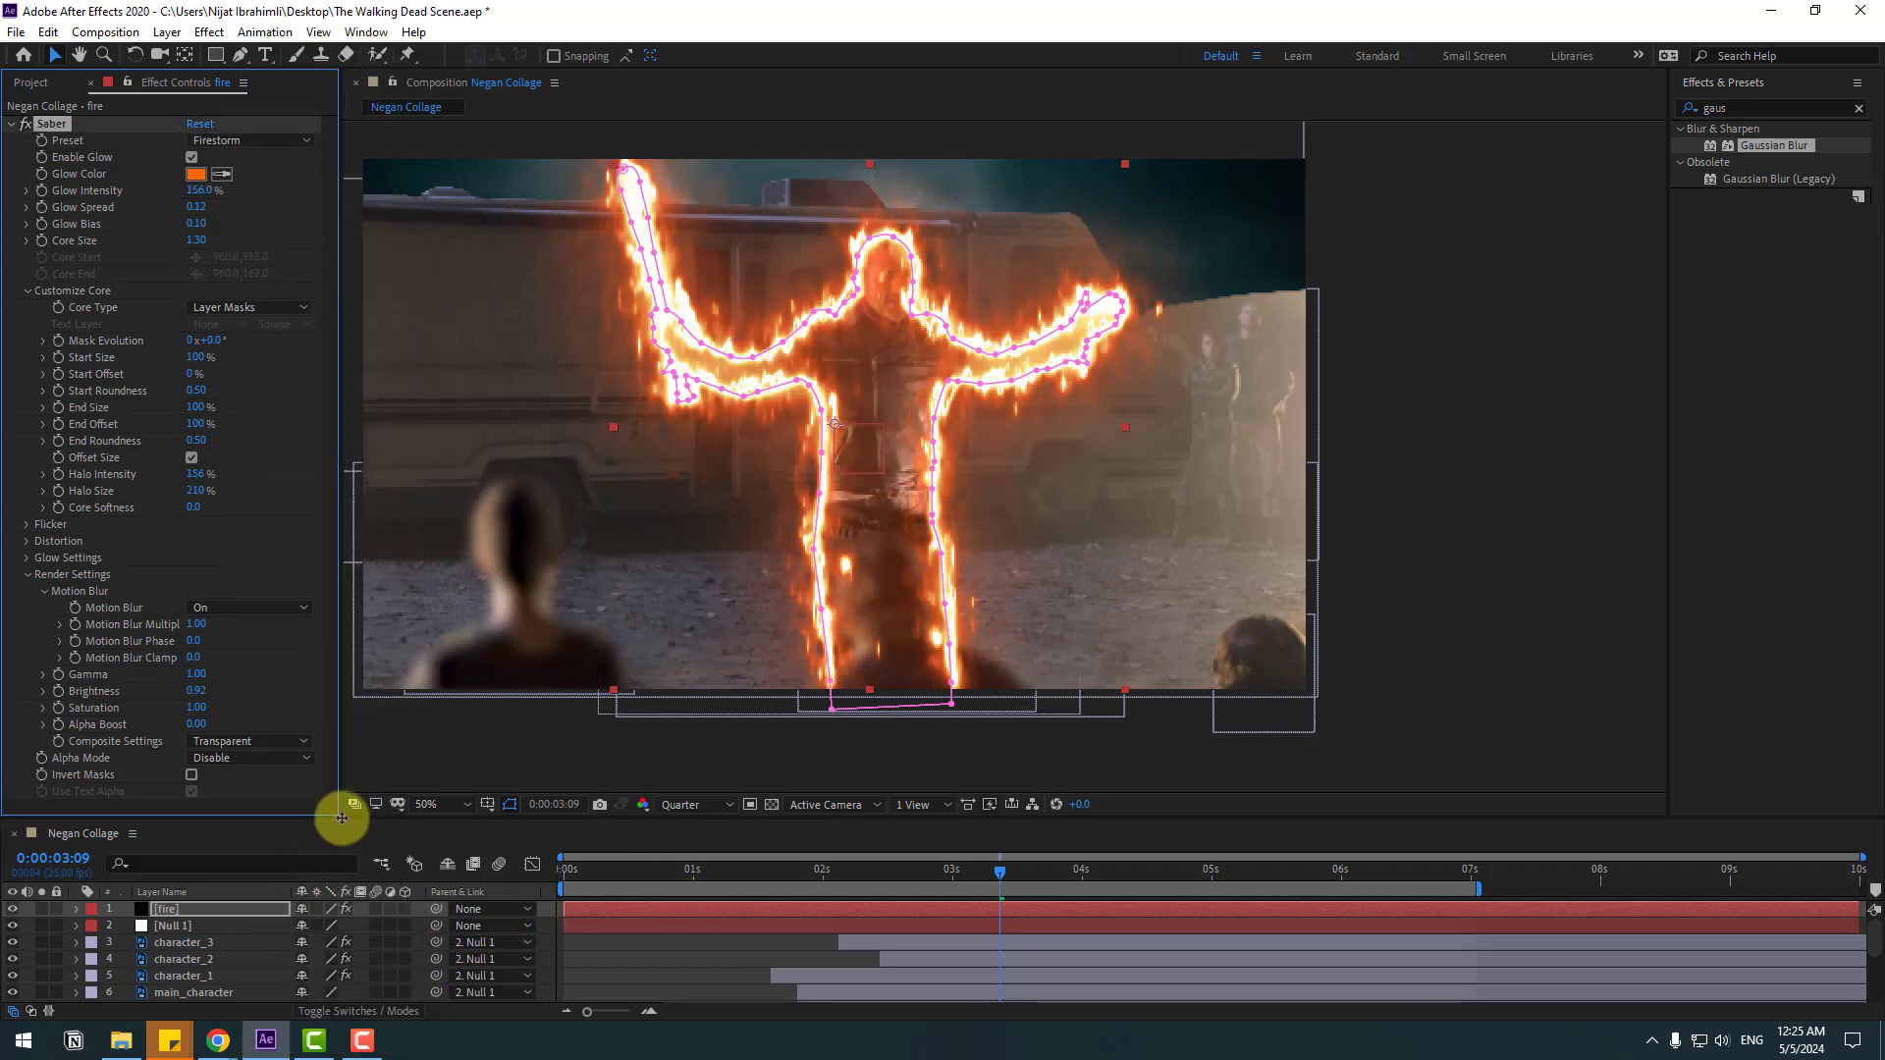
- Move the fire layer directly below main_character in the layer stack and parent it to main_character
{"action": "left_click_drag", "start_coordinate": [358, 818], "coordinate": [364, 651]}
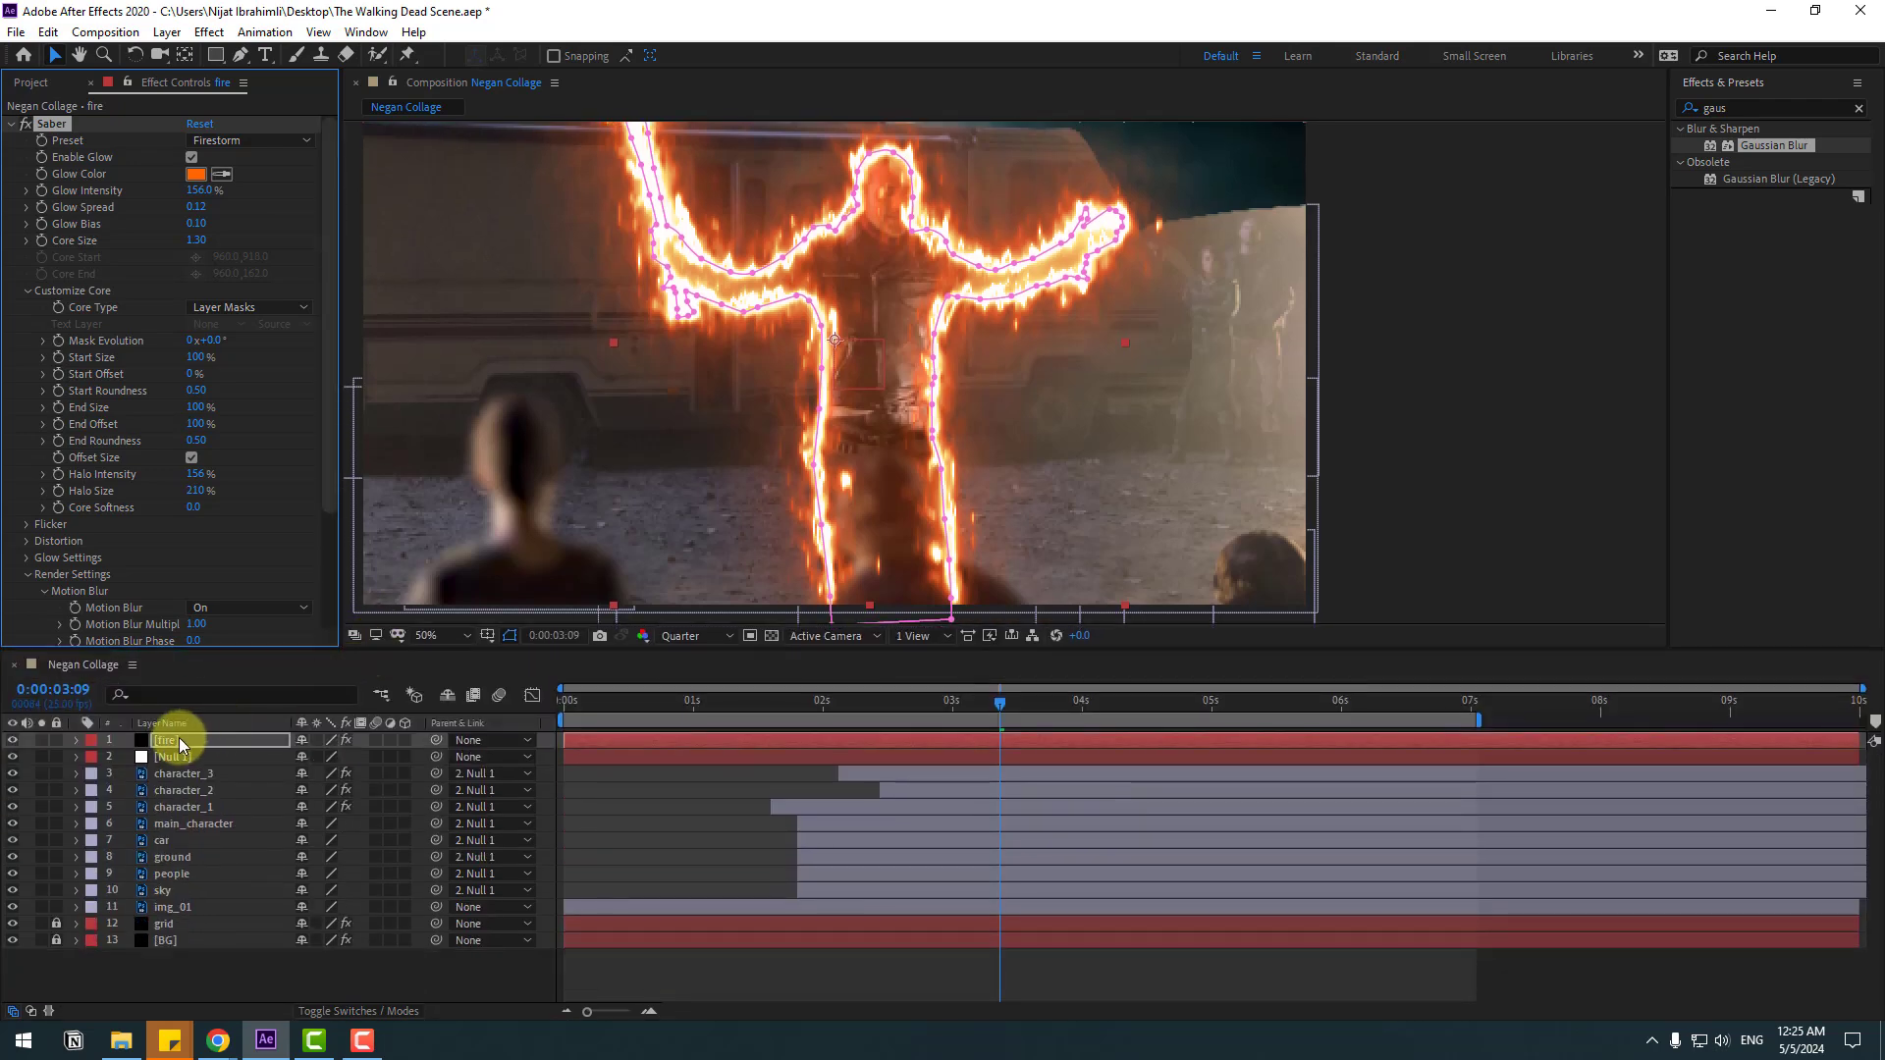
{"action": "left_click_drag", "start_coordinate": [179, 746], "coordinate": [216, 826]}
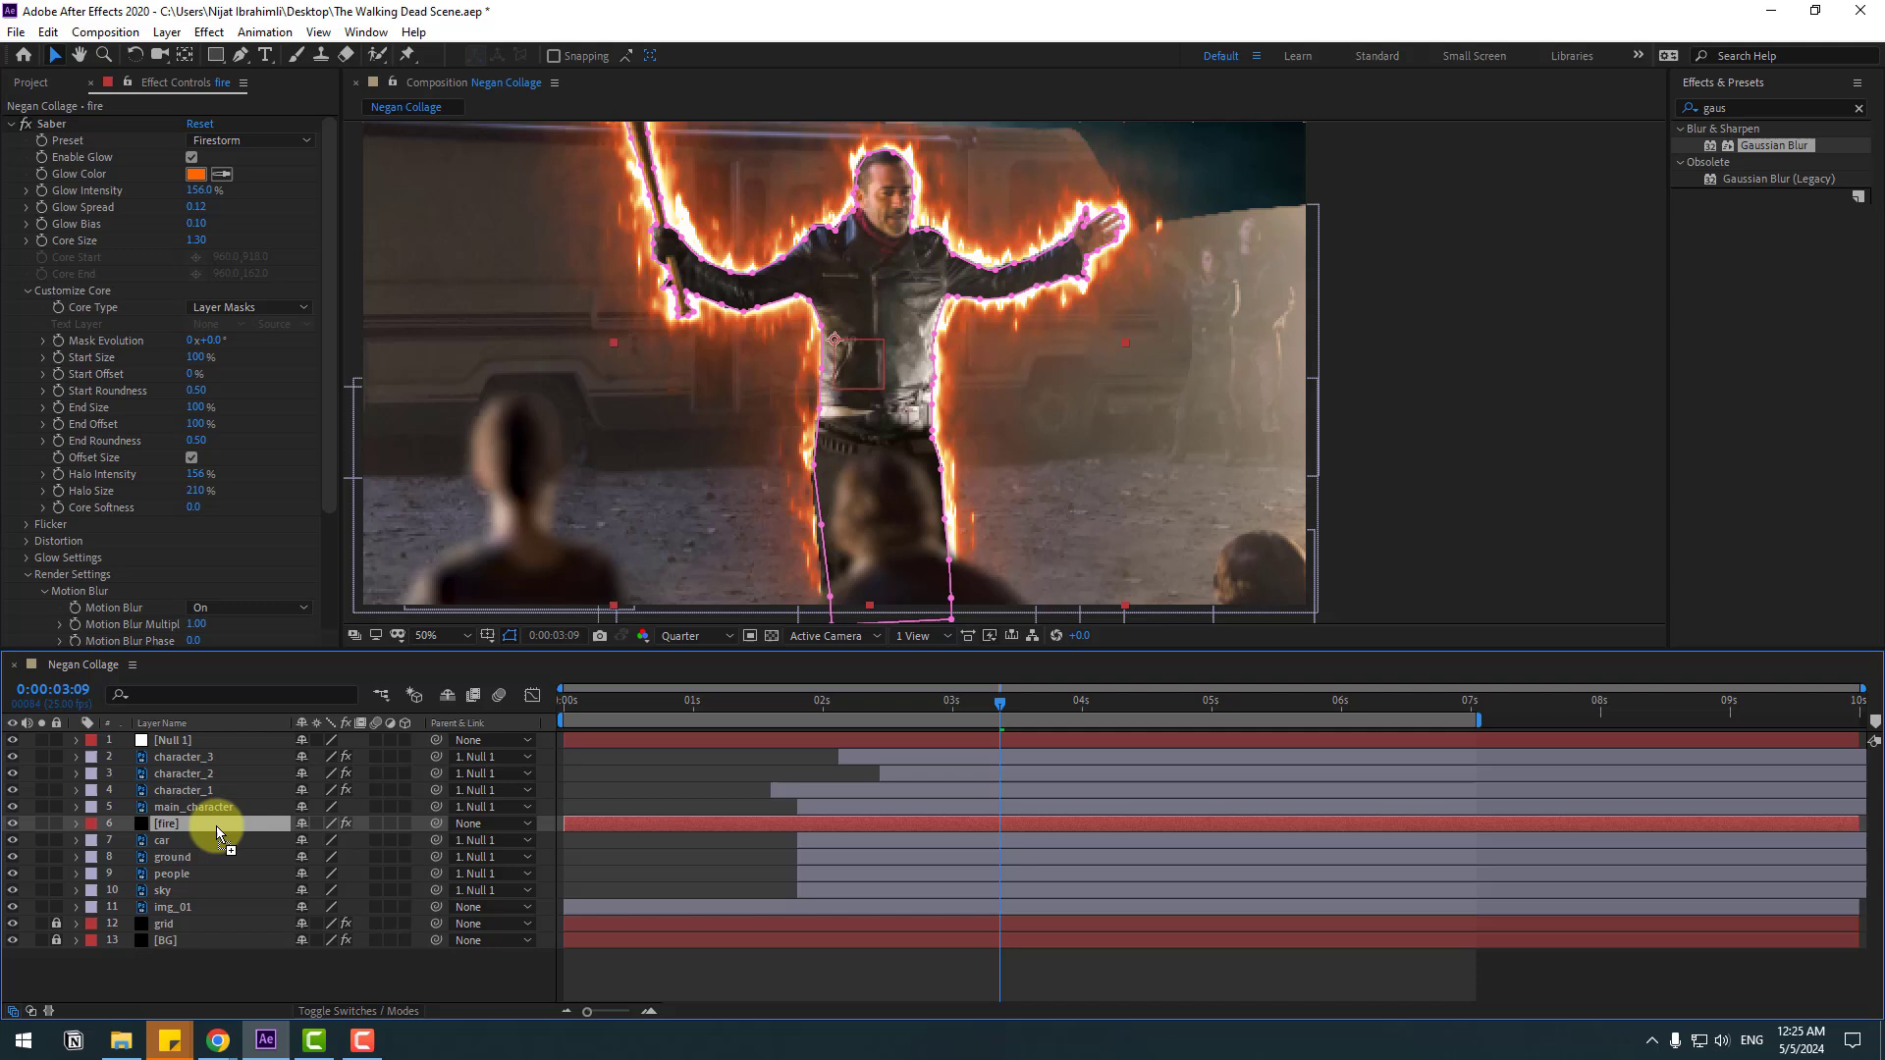
{"action": "left_click", "coordinate": [492, 976]}
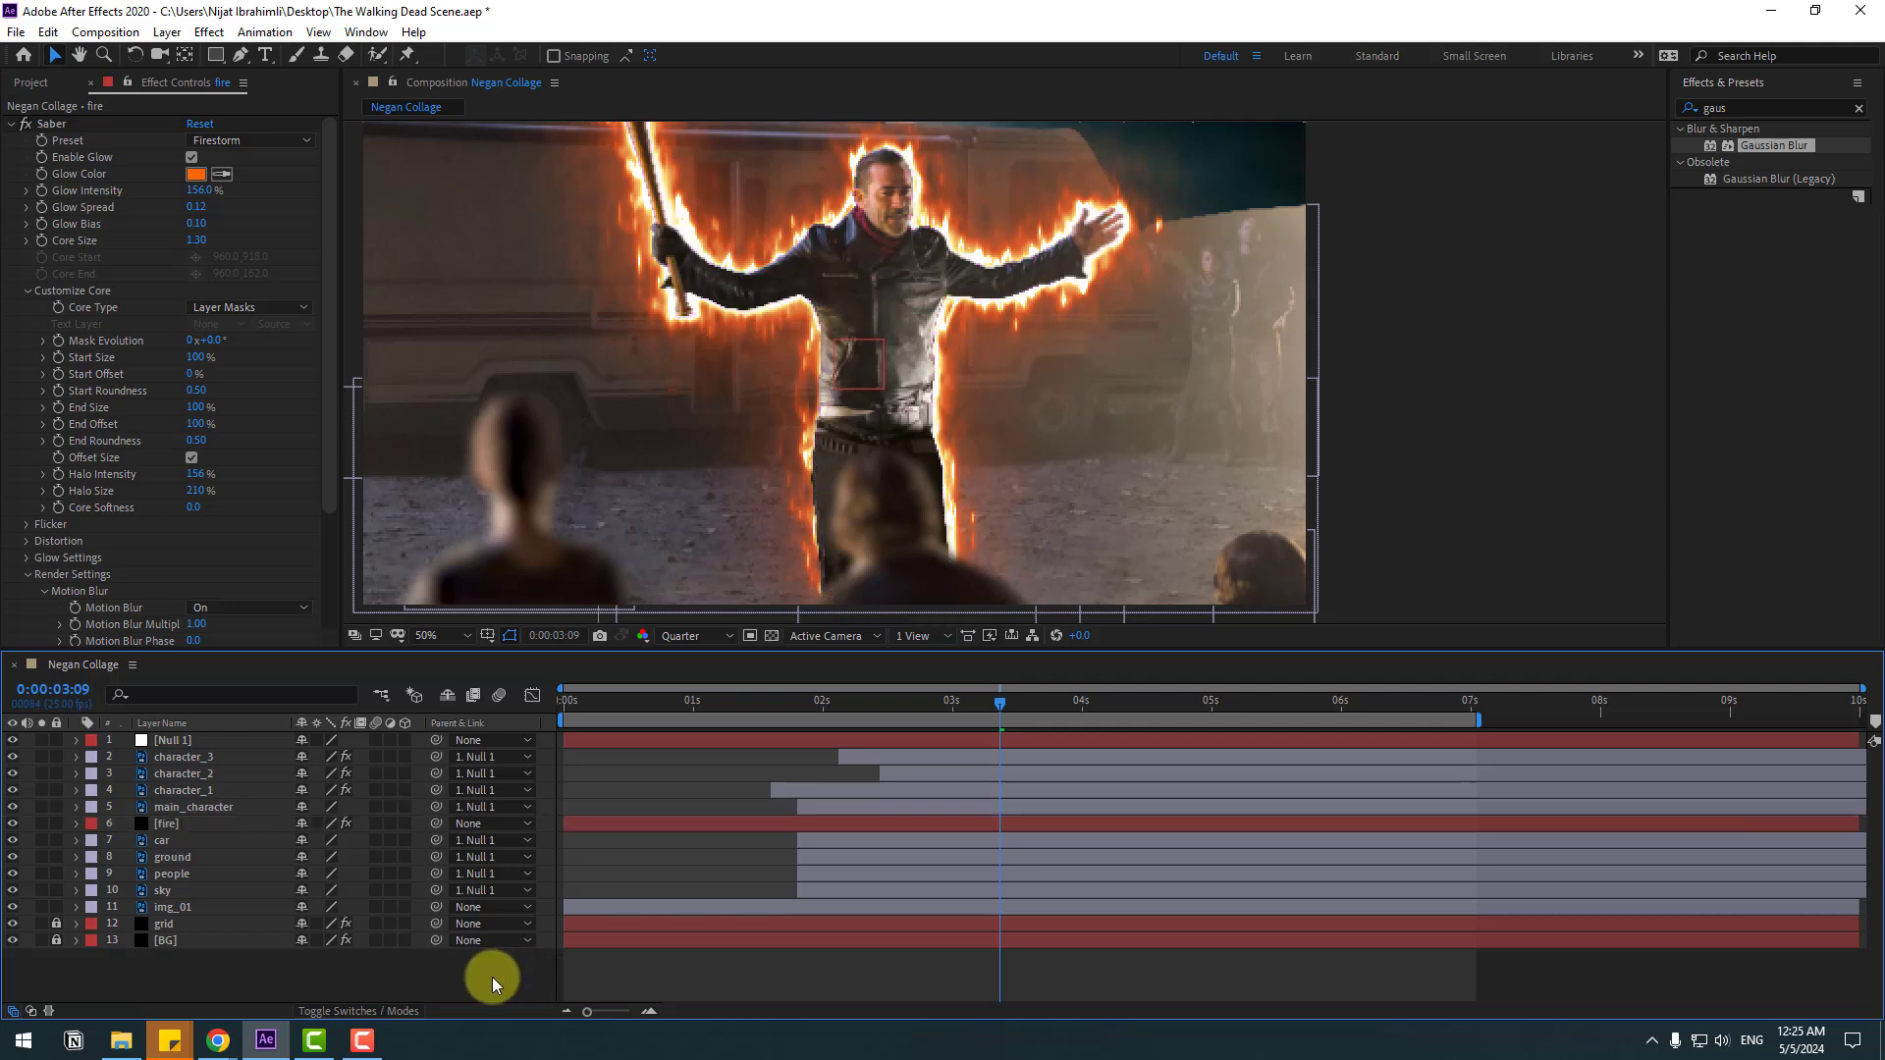
{"action": "left_click", "coordinate": [170, 829]}
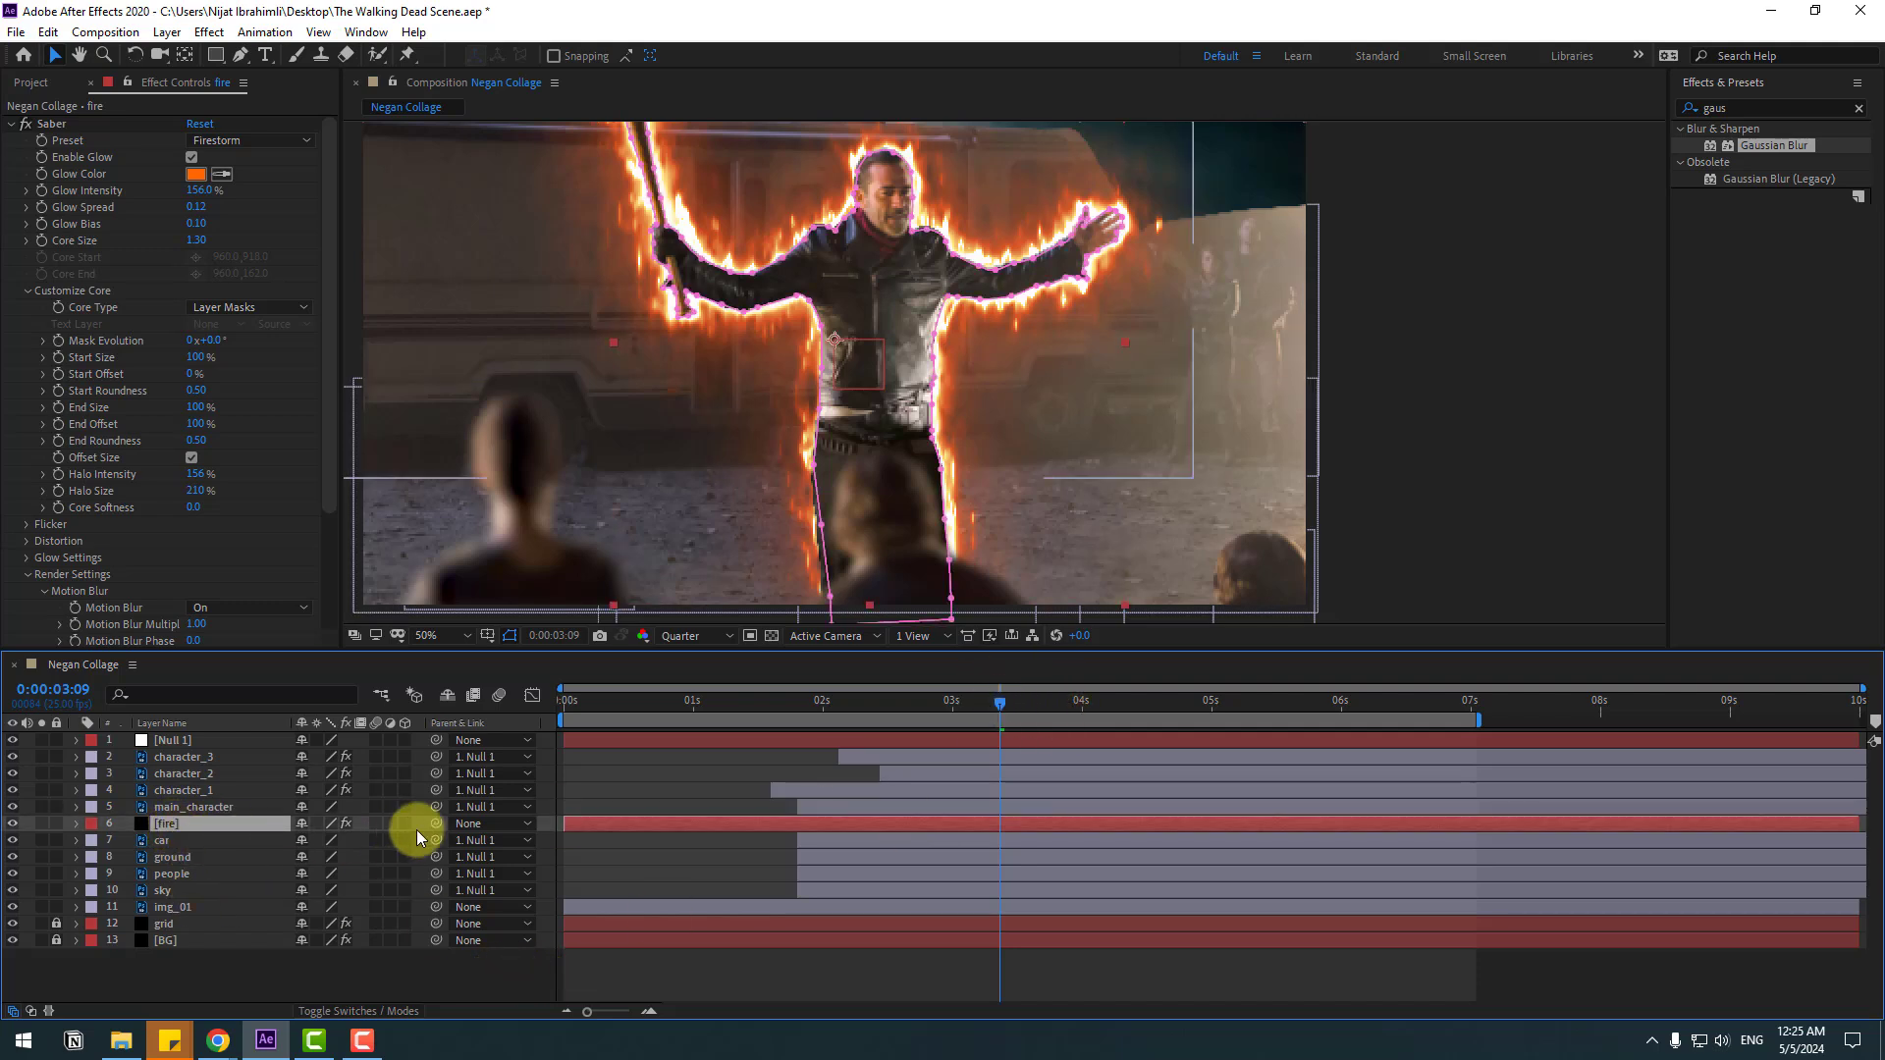
{"action": "left_click_drag", "start_coordinate": [436, 829], "coordinate": [157, 806]}
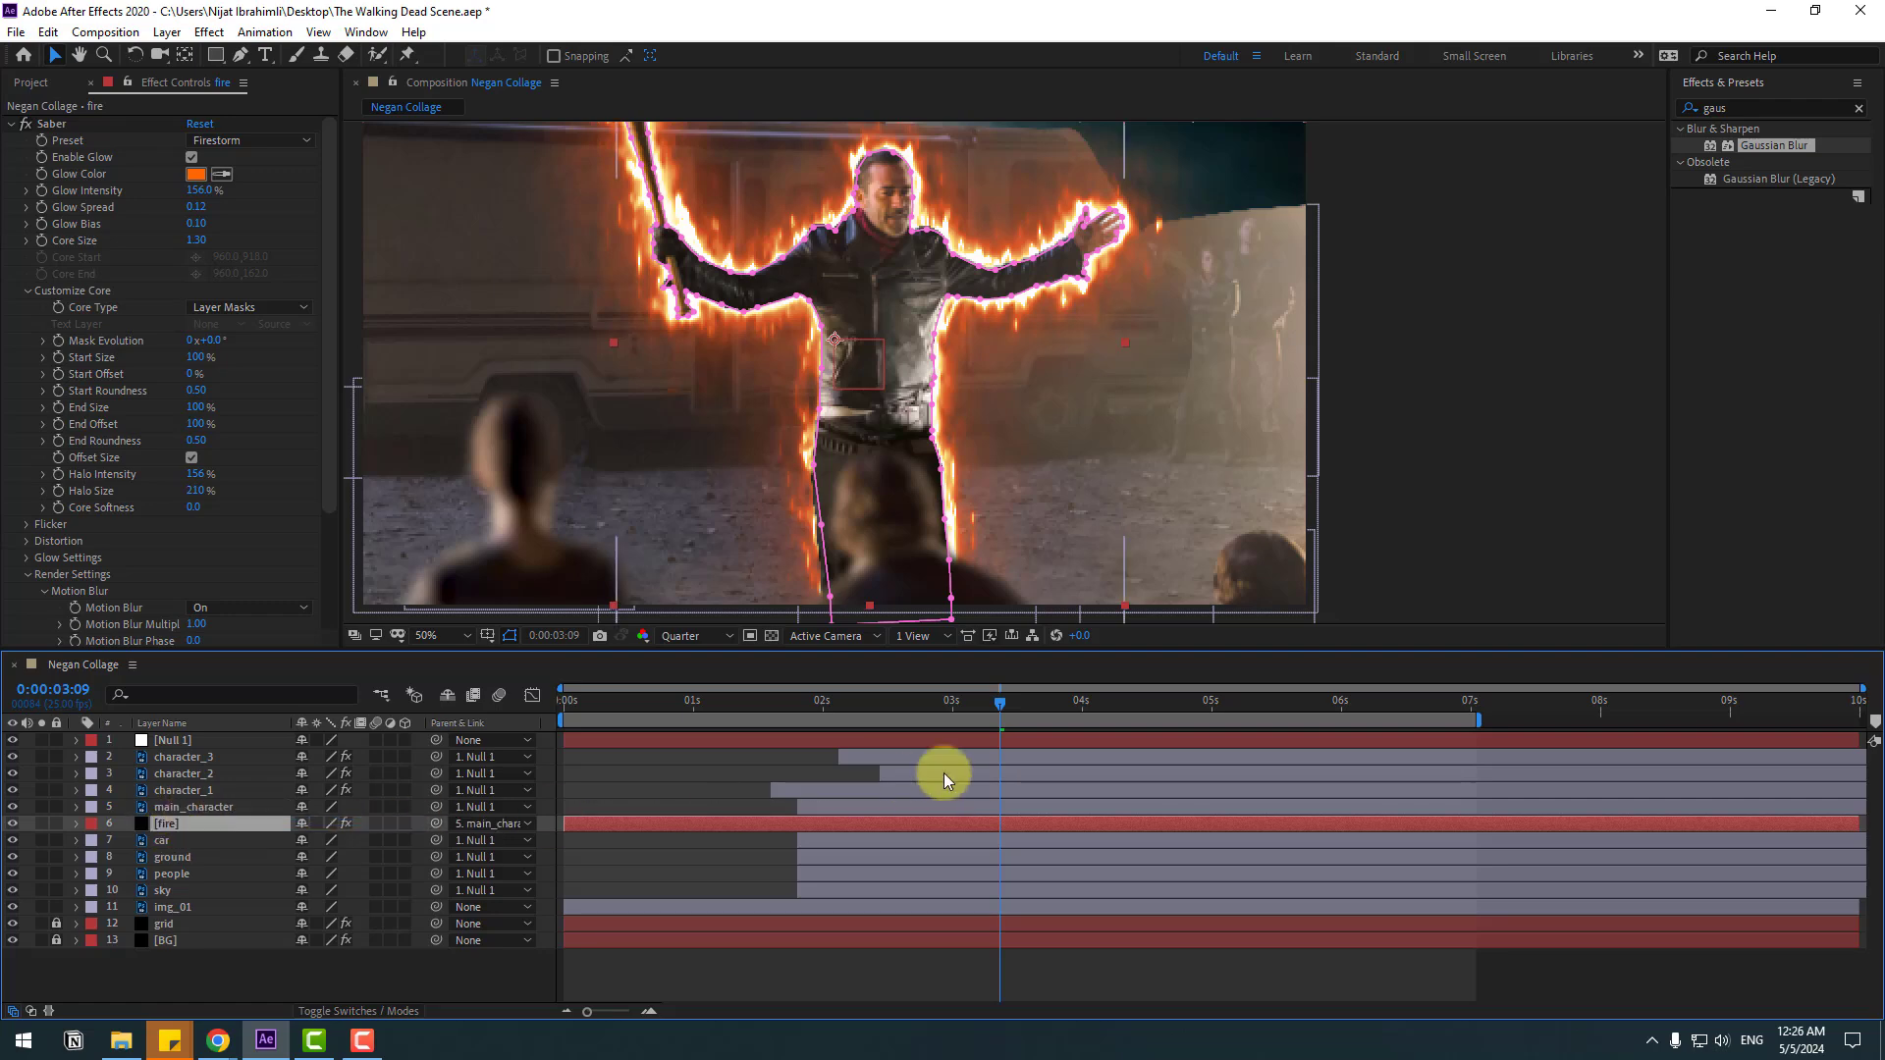
- Start animating Saber's Start Offset at 0:00:03:03 with a keyframe value of 100%
{"action": "left_click_drag", "start_coordinate": [993, 698], "coordinate": [1056, 719]}
{"action": "left_click", "coordinate": [452, 975]}
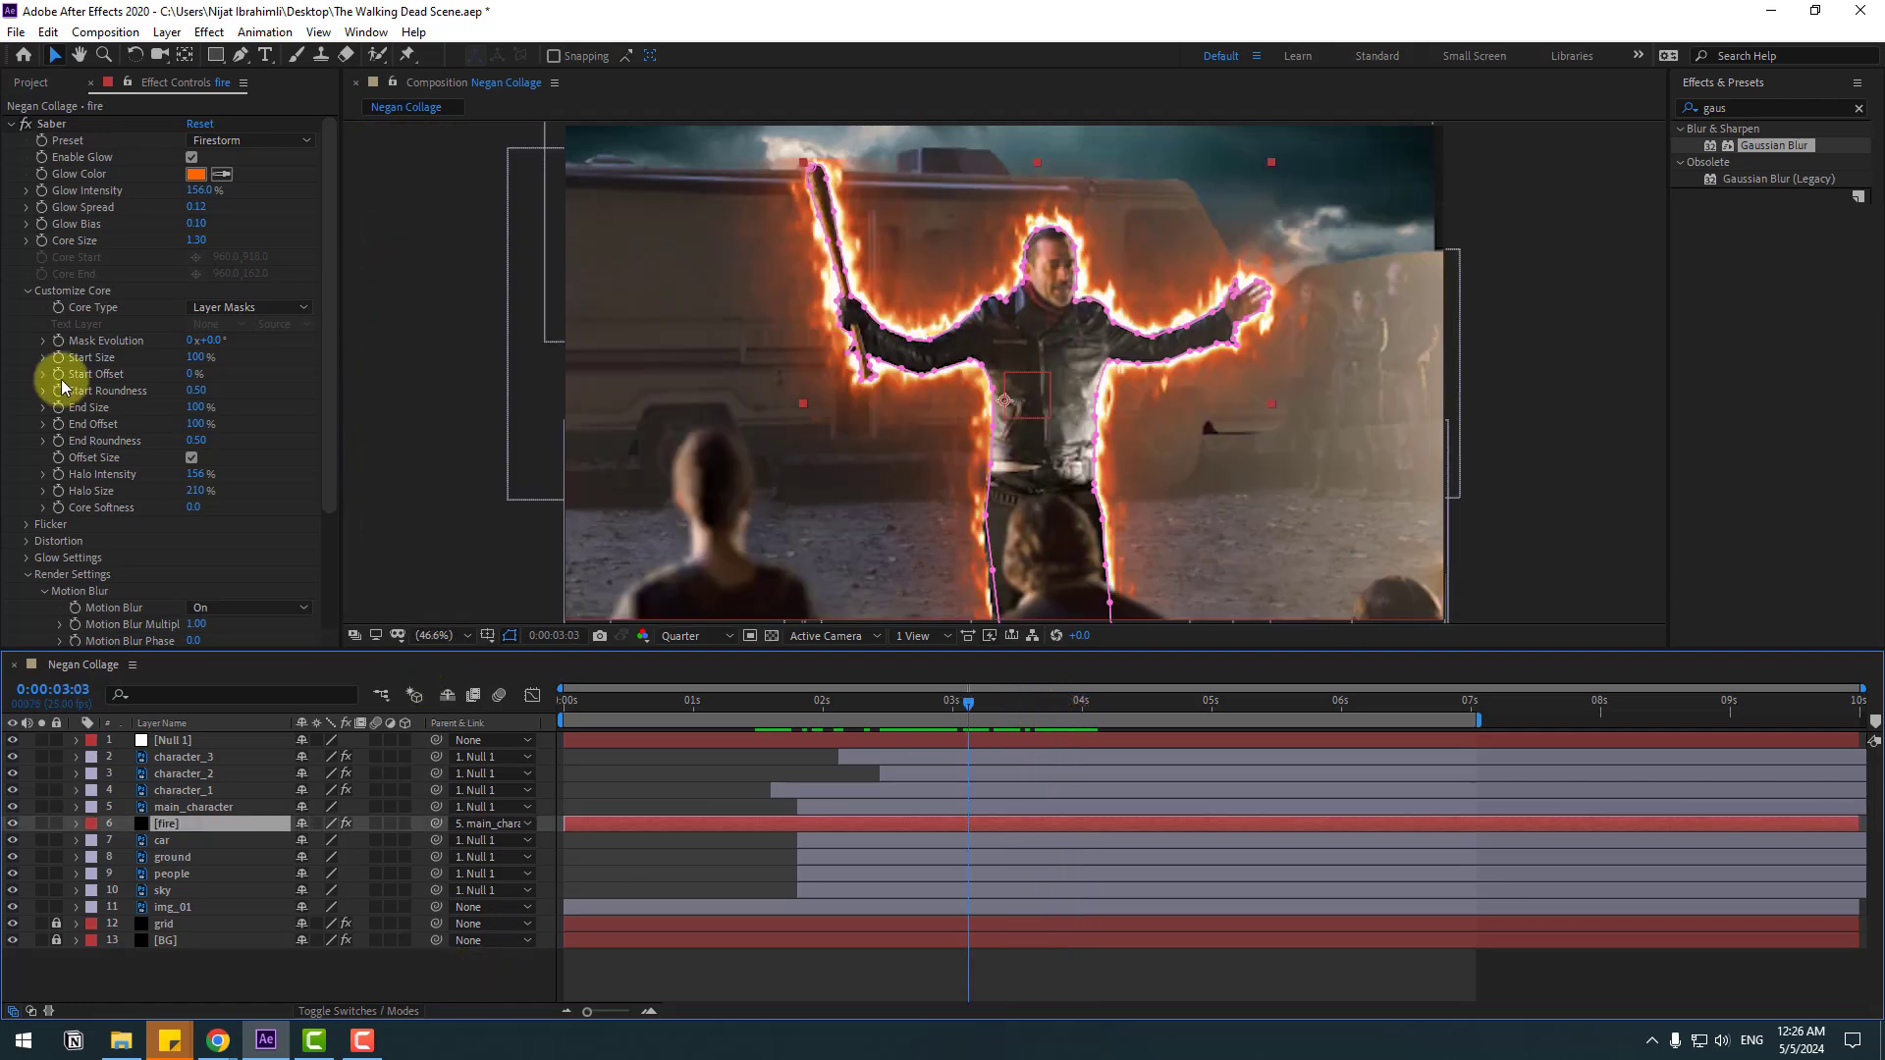
{"action": "left_click", "coordinate": [63, 381]}
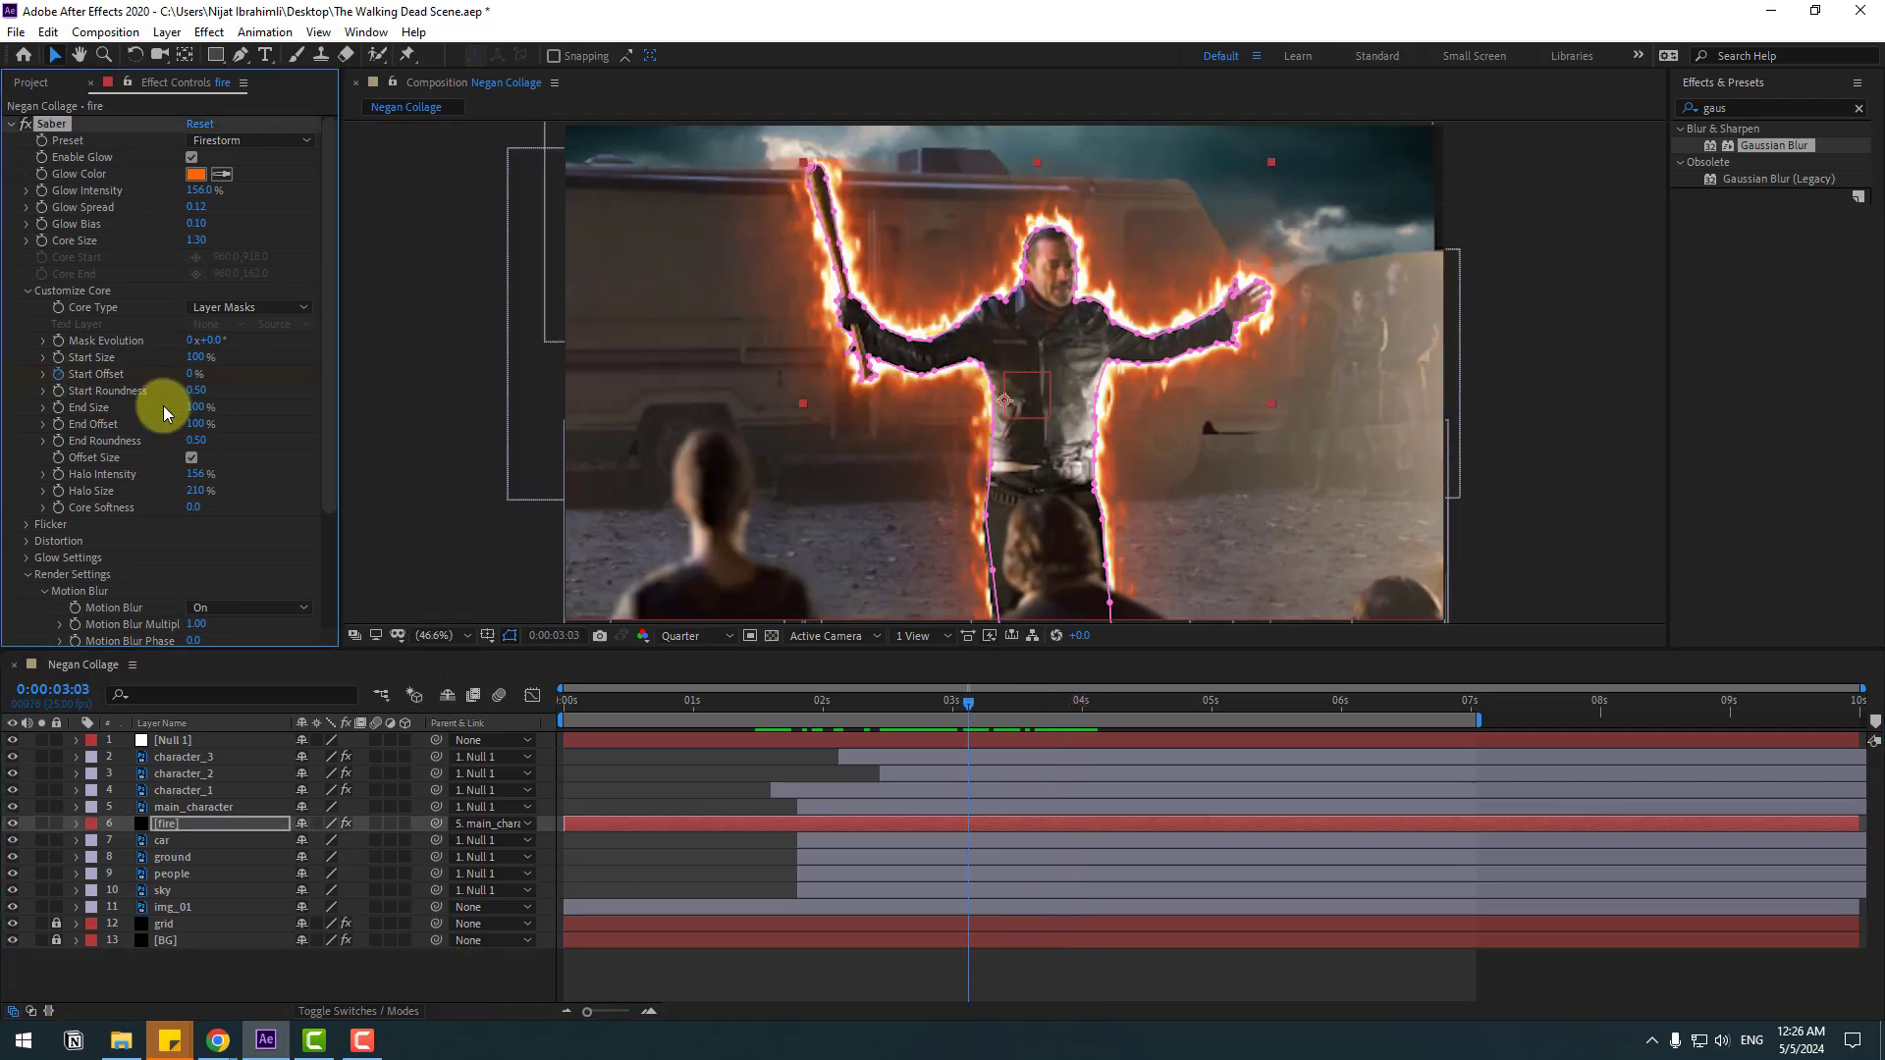
{"action": "left_click", "coordinate": [193, 391]}
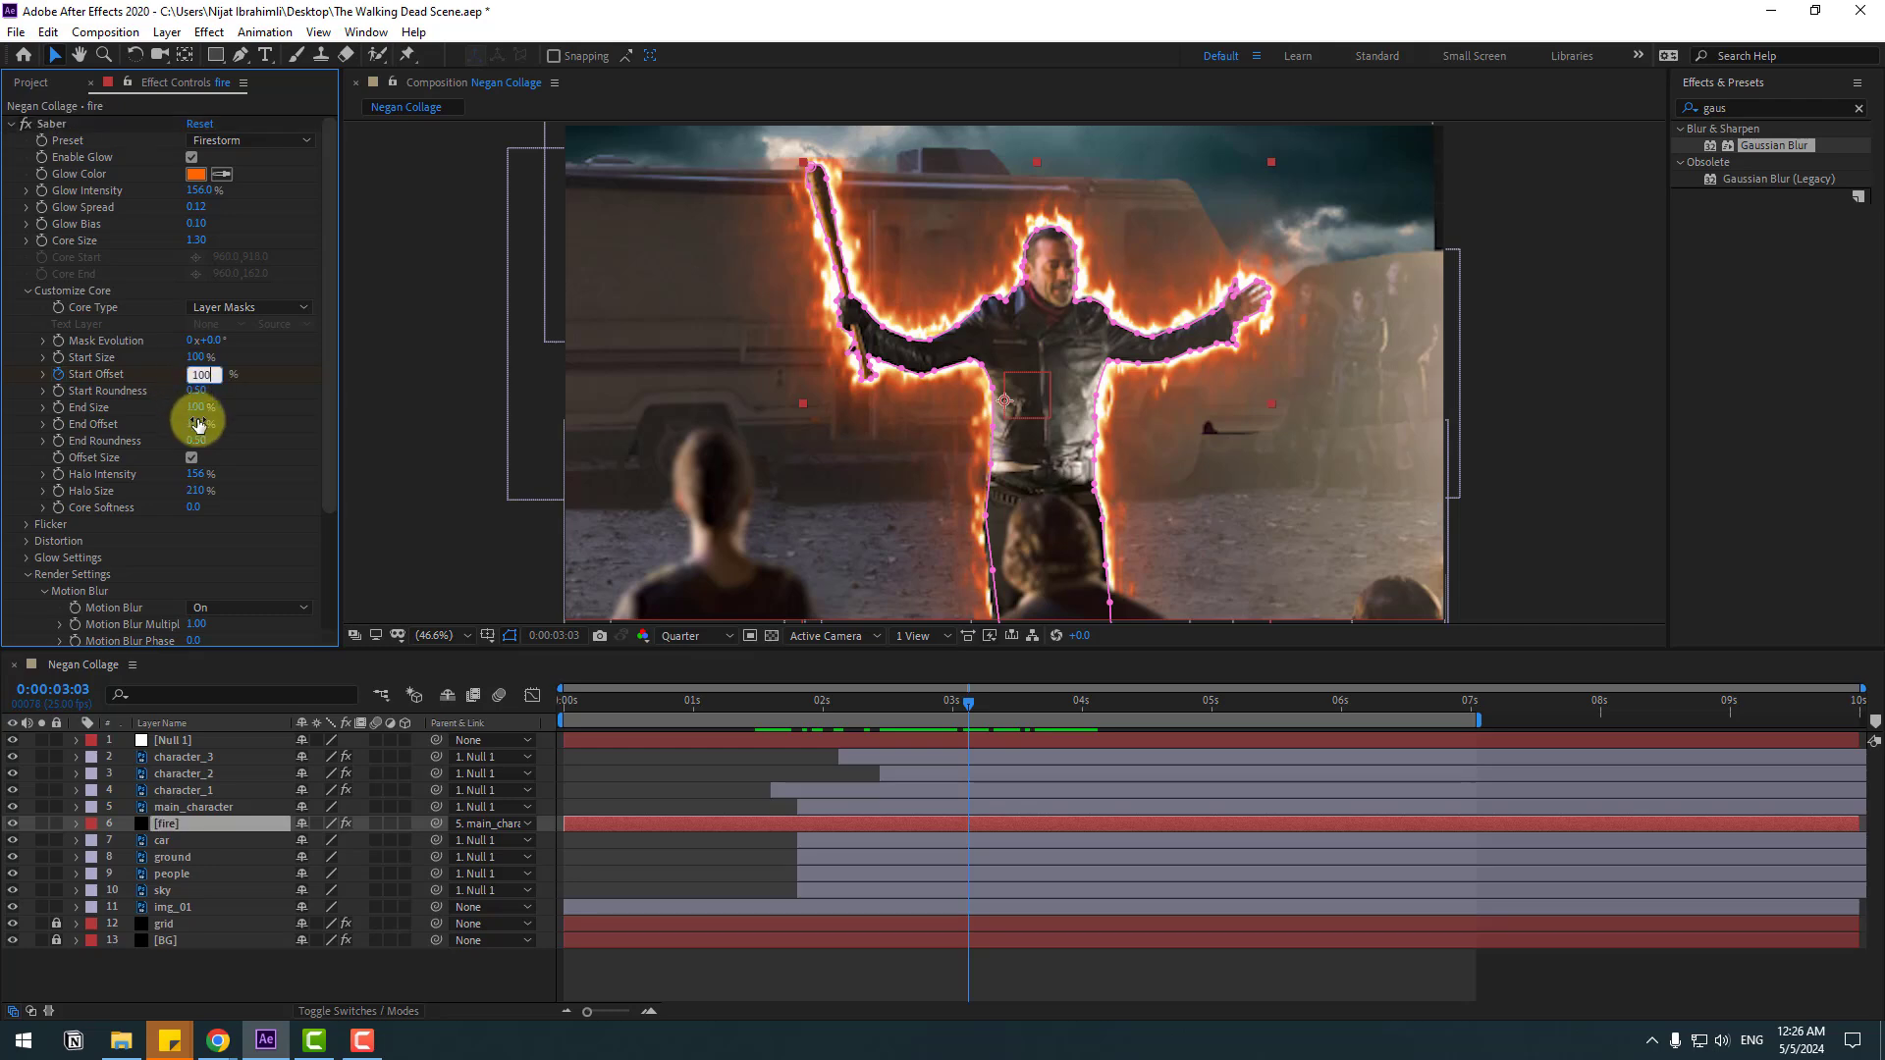
{"action": "key", "text": "Return"}
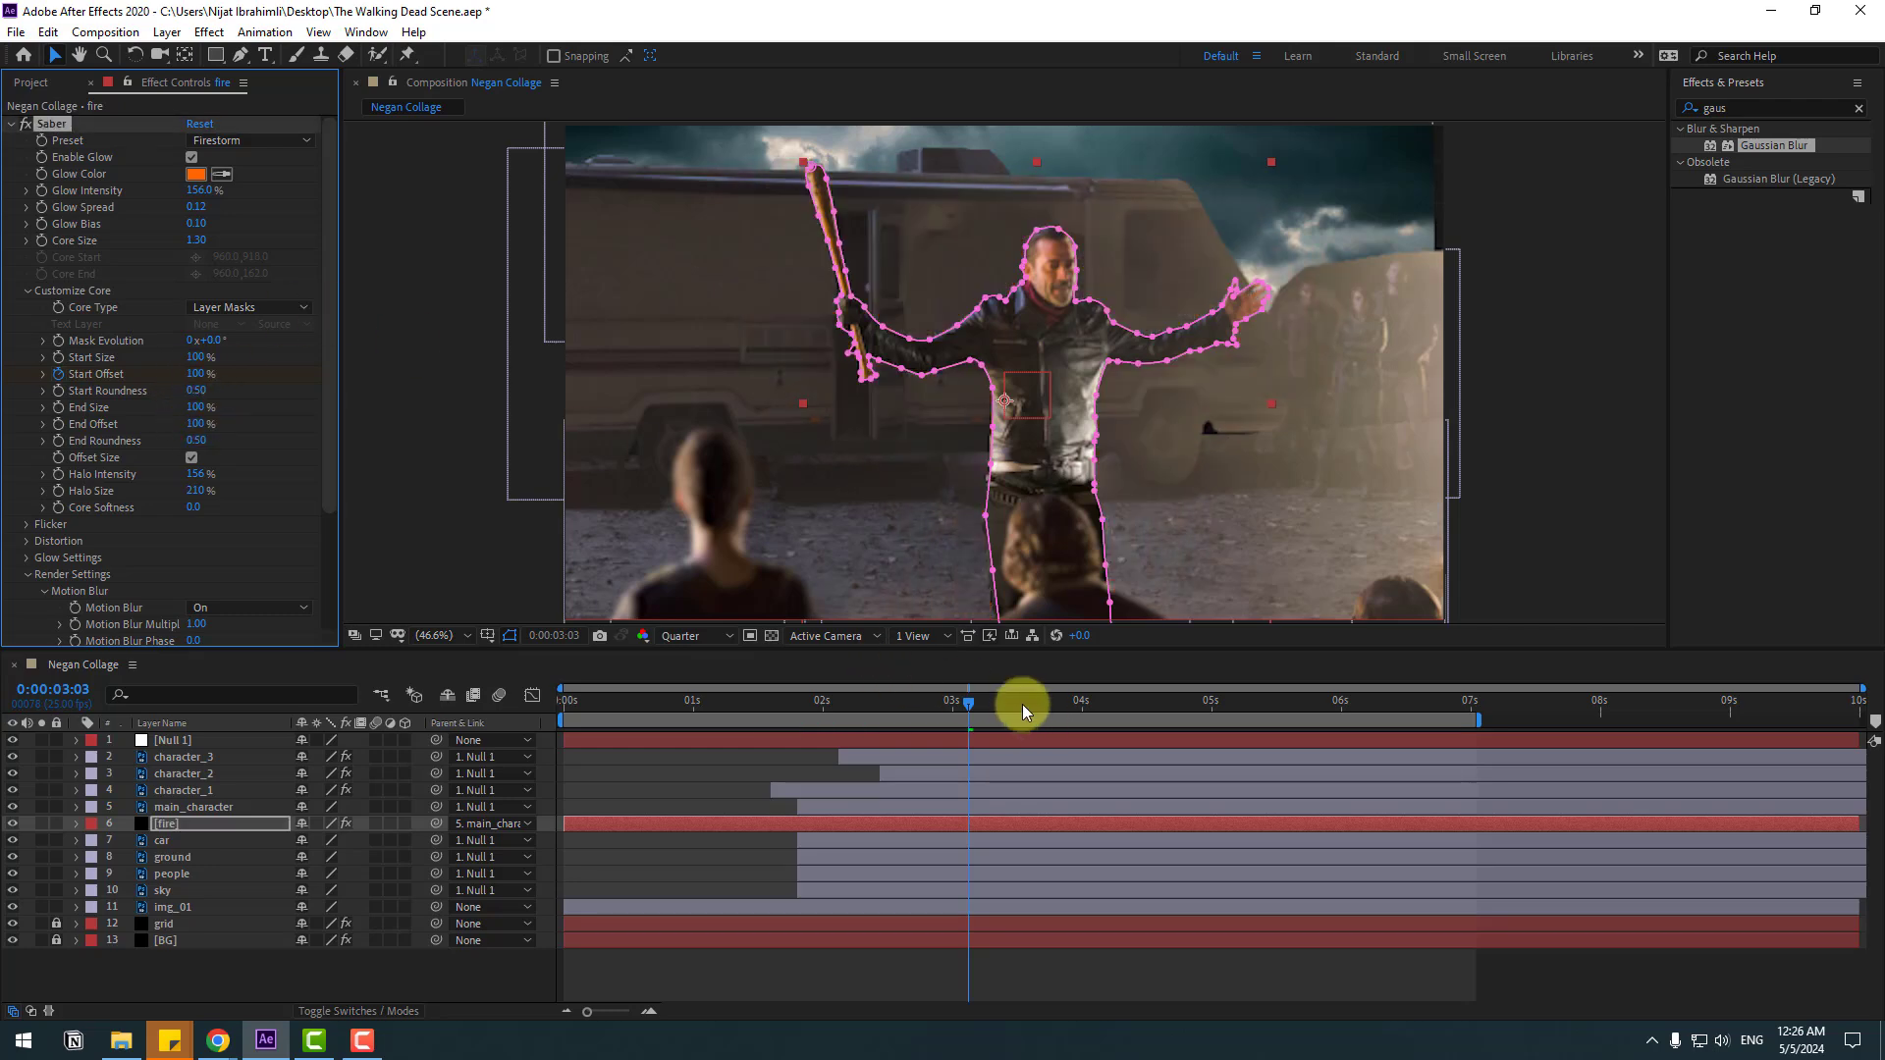
- Add a second Start Offset keyframe of 0% at 0:00:04:02
{"action": "left_click_drag", "start_coordinate": [1022, 704], "coordinate": [1092, 704]}
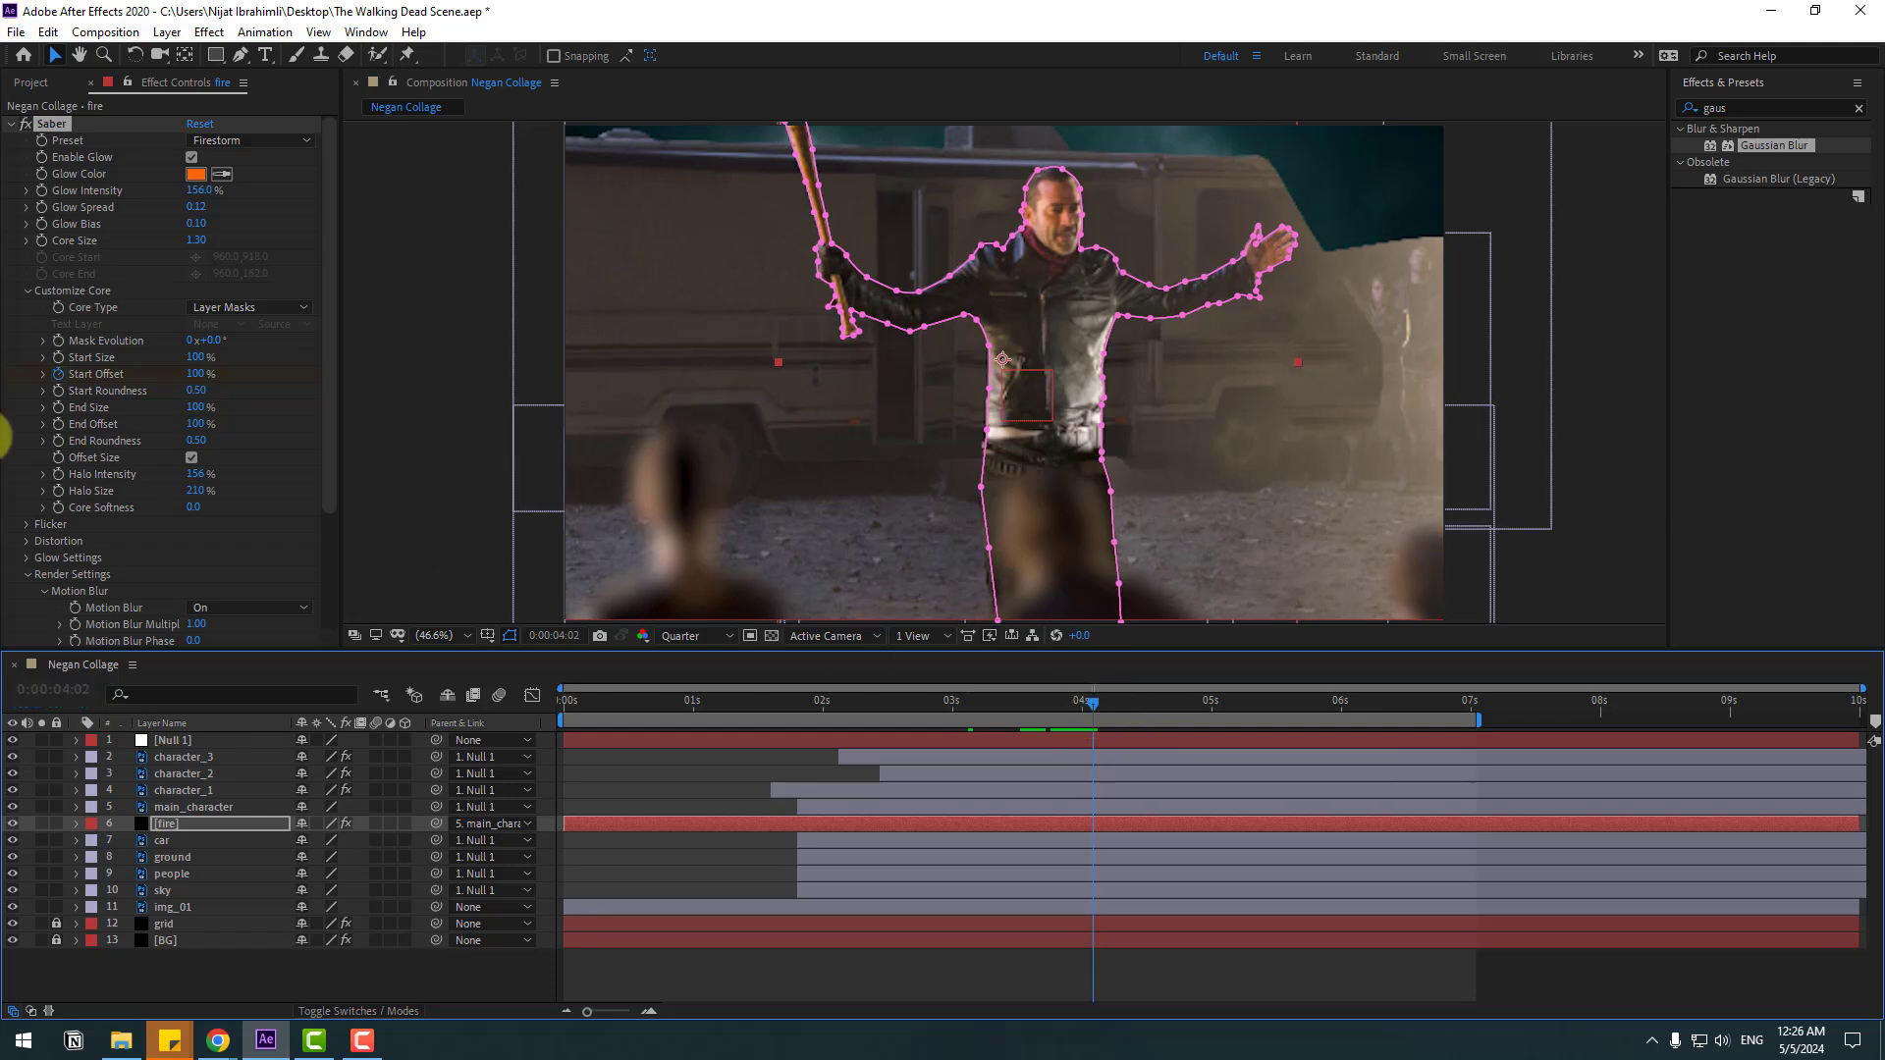
{"action": "left_click", "coordinate": [193, 374]}
{"action": "type", "text": "0"}
{"action": "key", "text": "Return"}
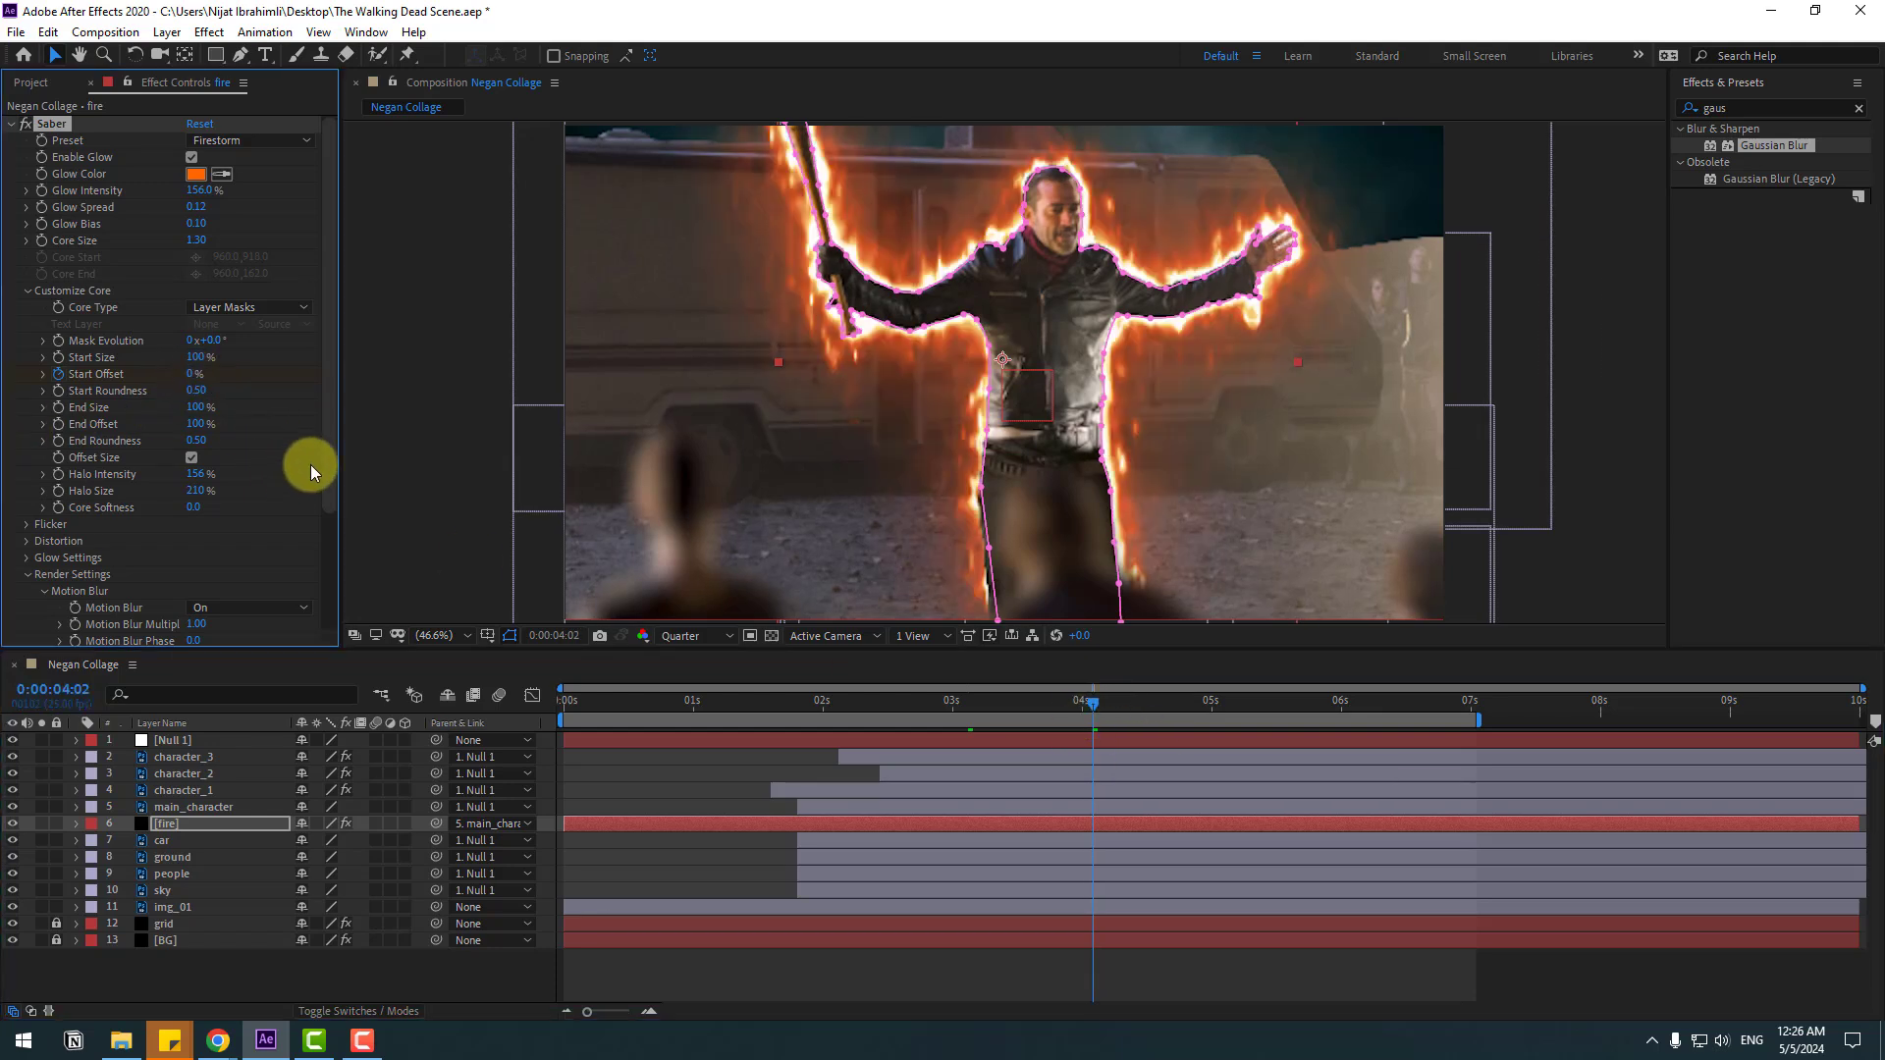
- Reveal the fire layer's keyframes and apply Easy Ease to both Start Offset keyframes
{"action": "key", "text": "u"}
{"action": "left_click_drag", "start_coordinate": [1127, 847], "coordinate": [970, 858]}
{"action": "right_click", "coordinate": [970, 858]}
{"action": "mouse_move", "coordinate": [980, 846]}
{"action": "left_click", "coordinate": [1257, 910]}
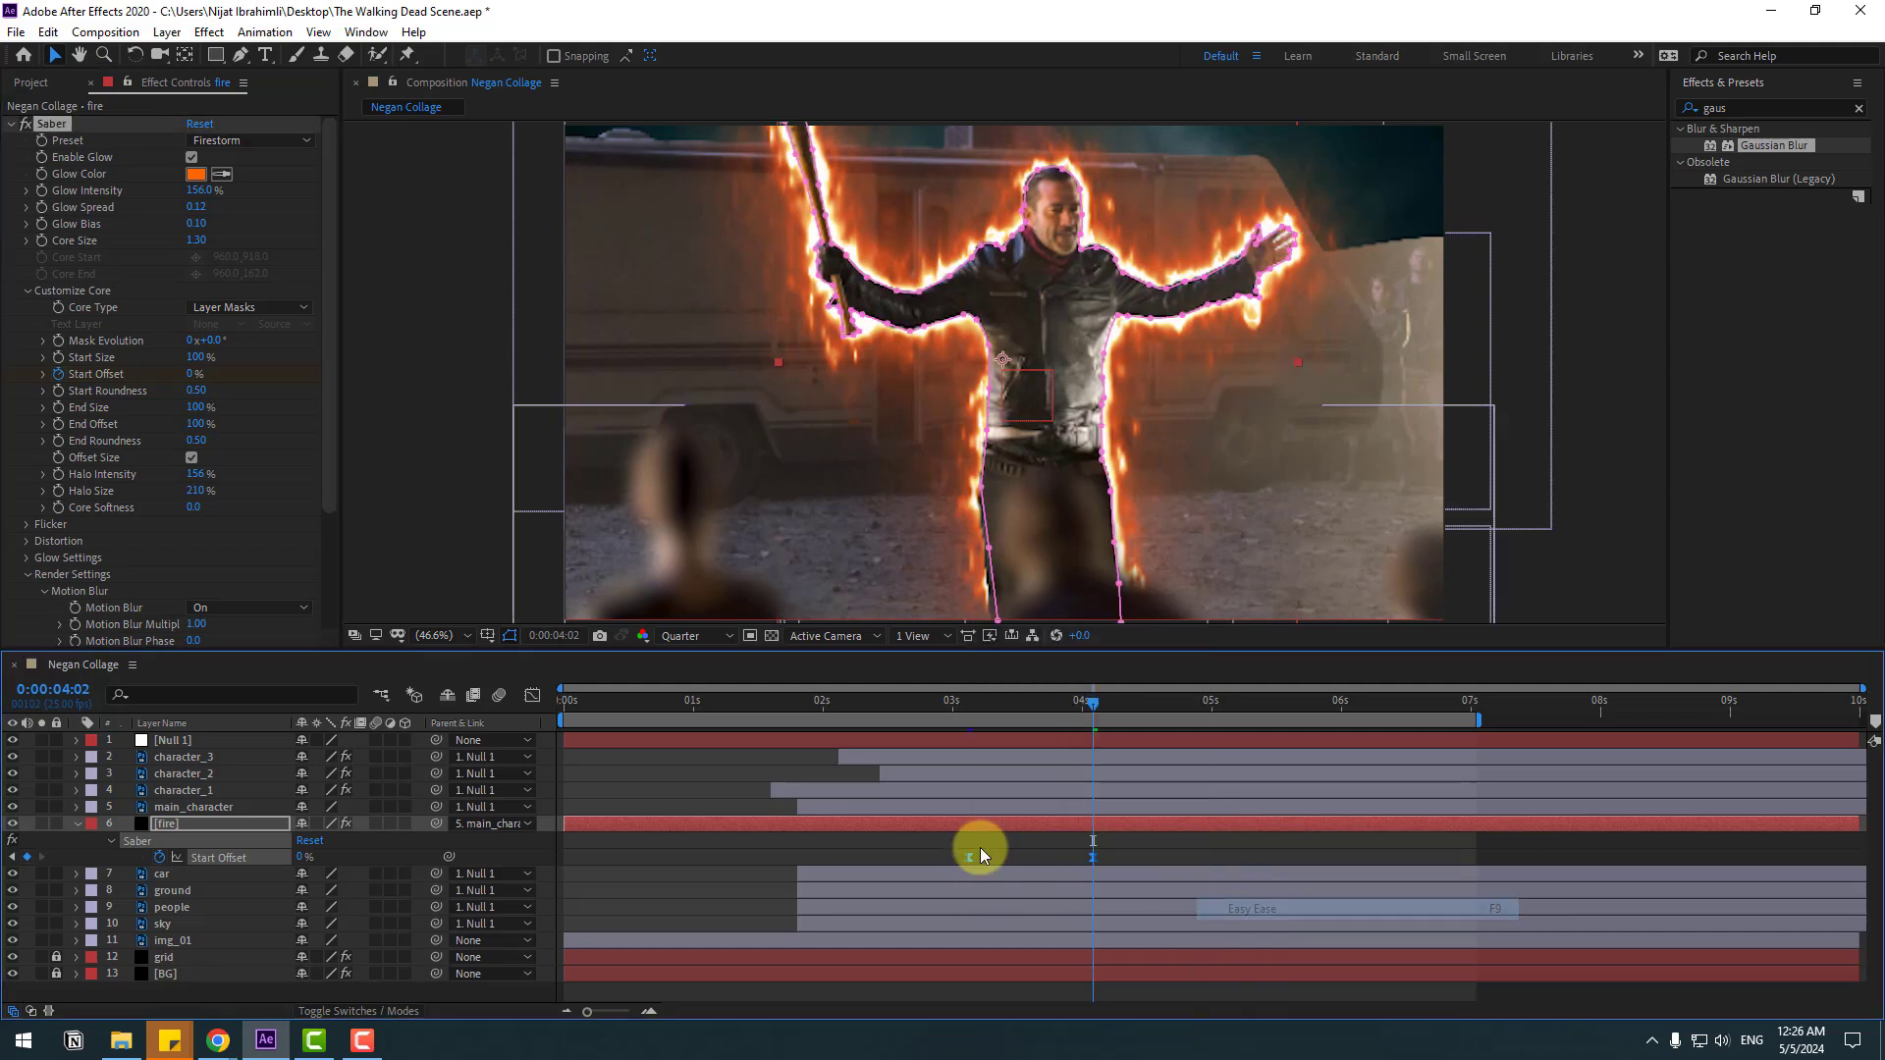
- Start the work area at about 2.5 seconds and play back the fire animation
{"action": "left_click_drag", "start_coordinate": [563, 720], "coordinate": [897, 722]}
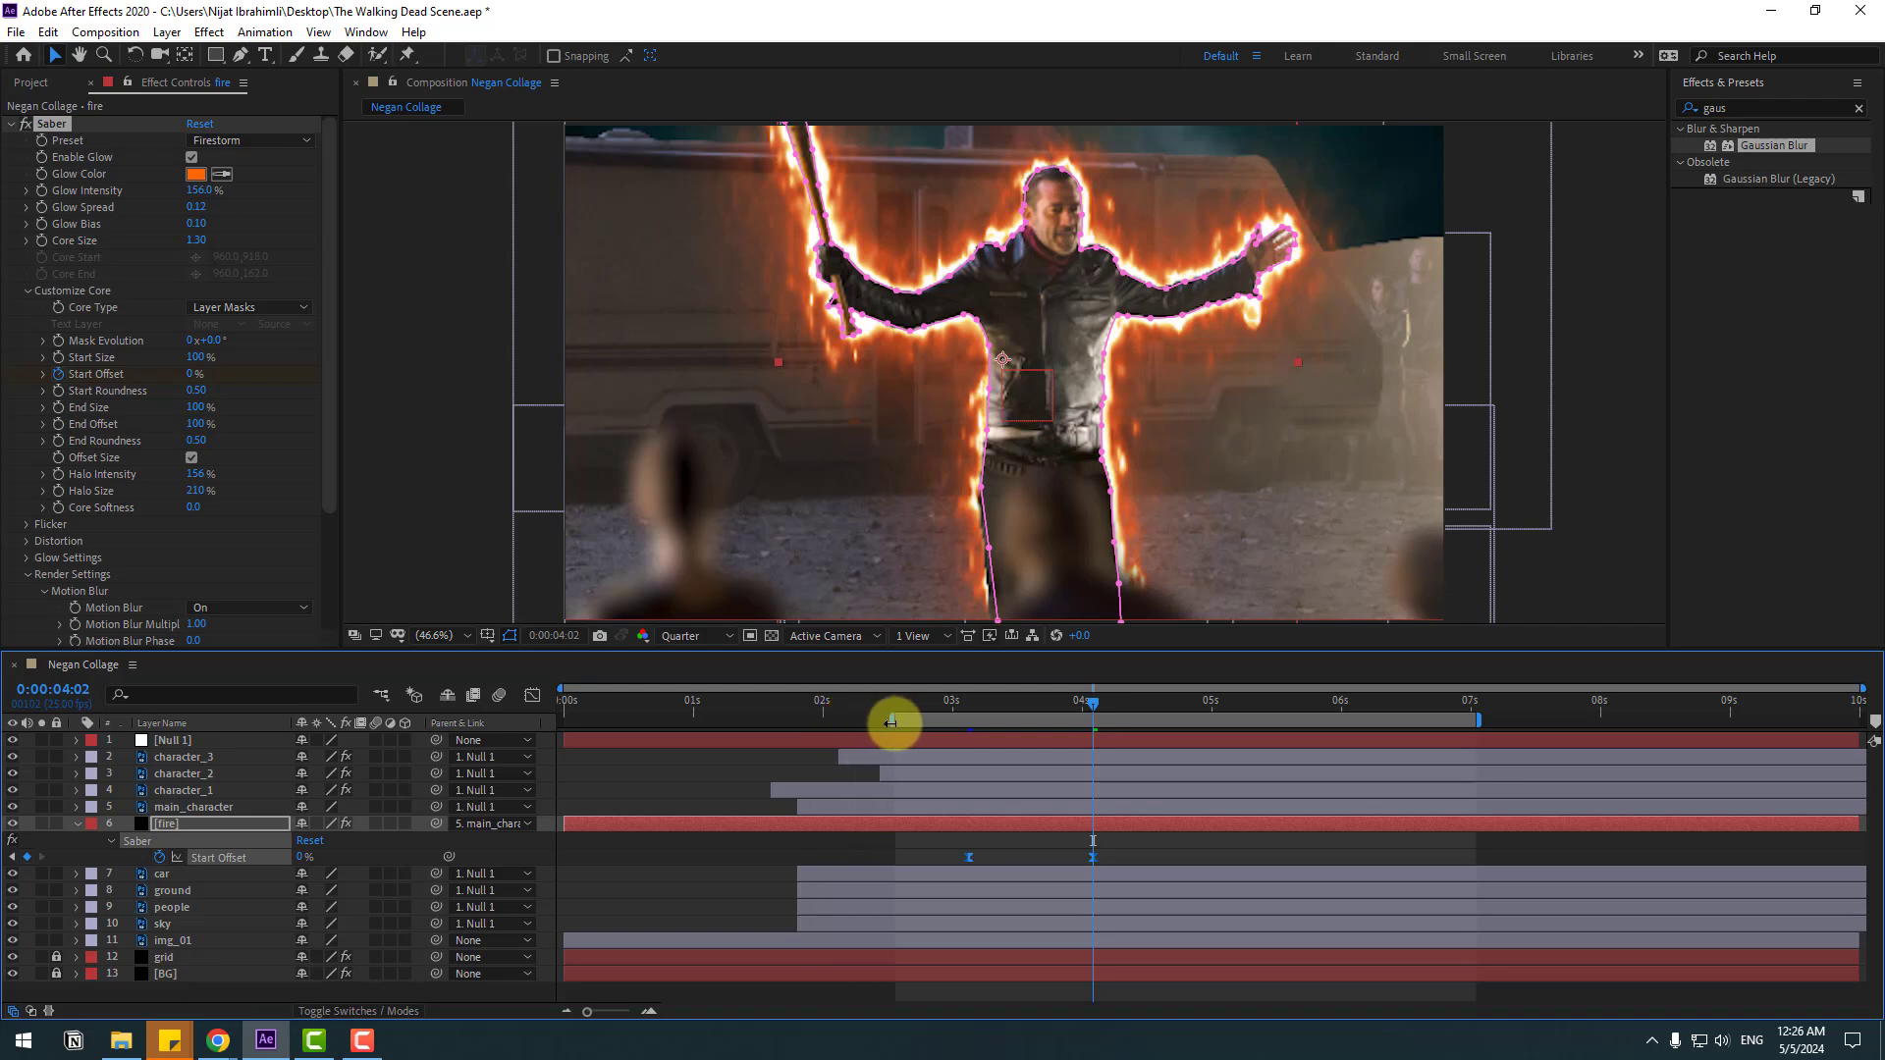
{"action": "key", "text": "space"}
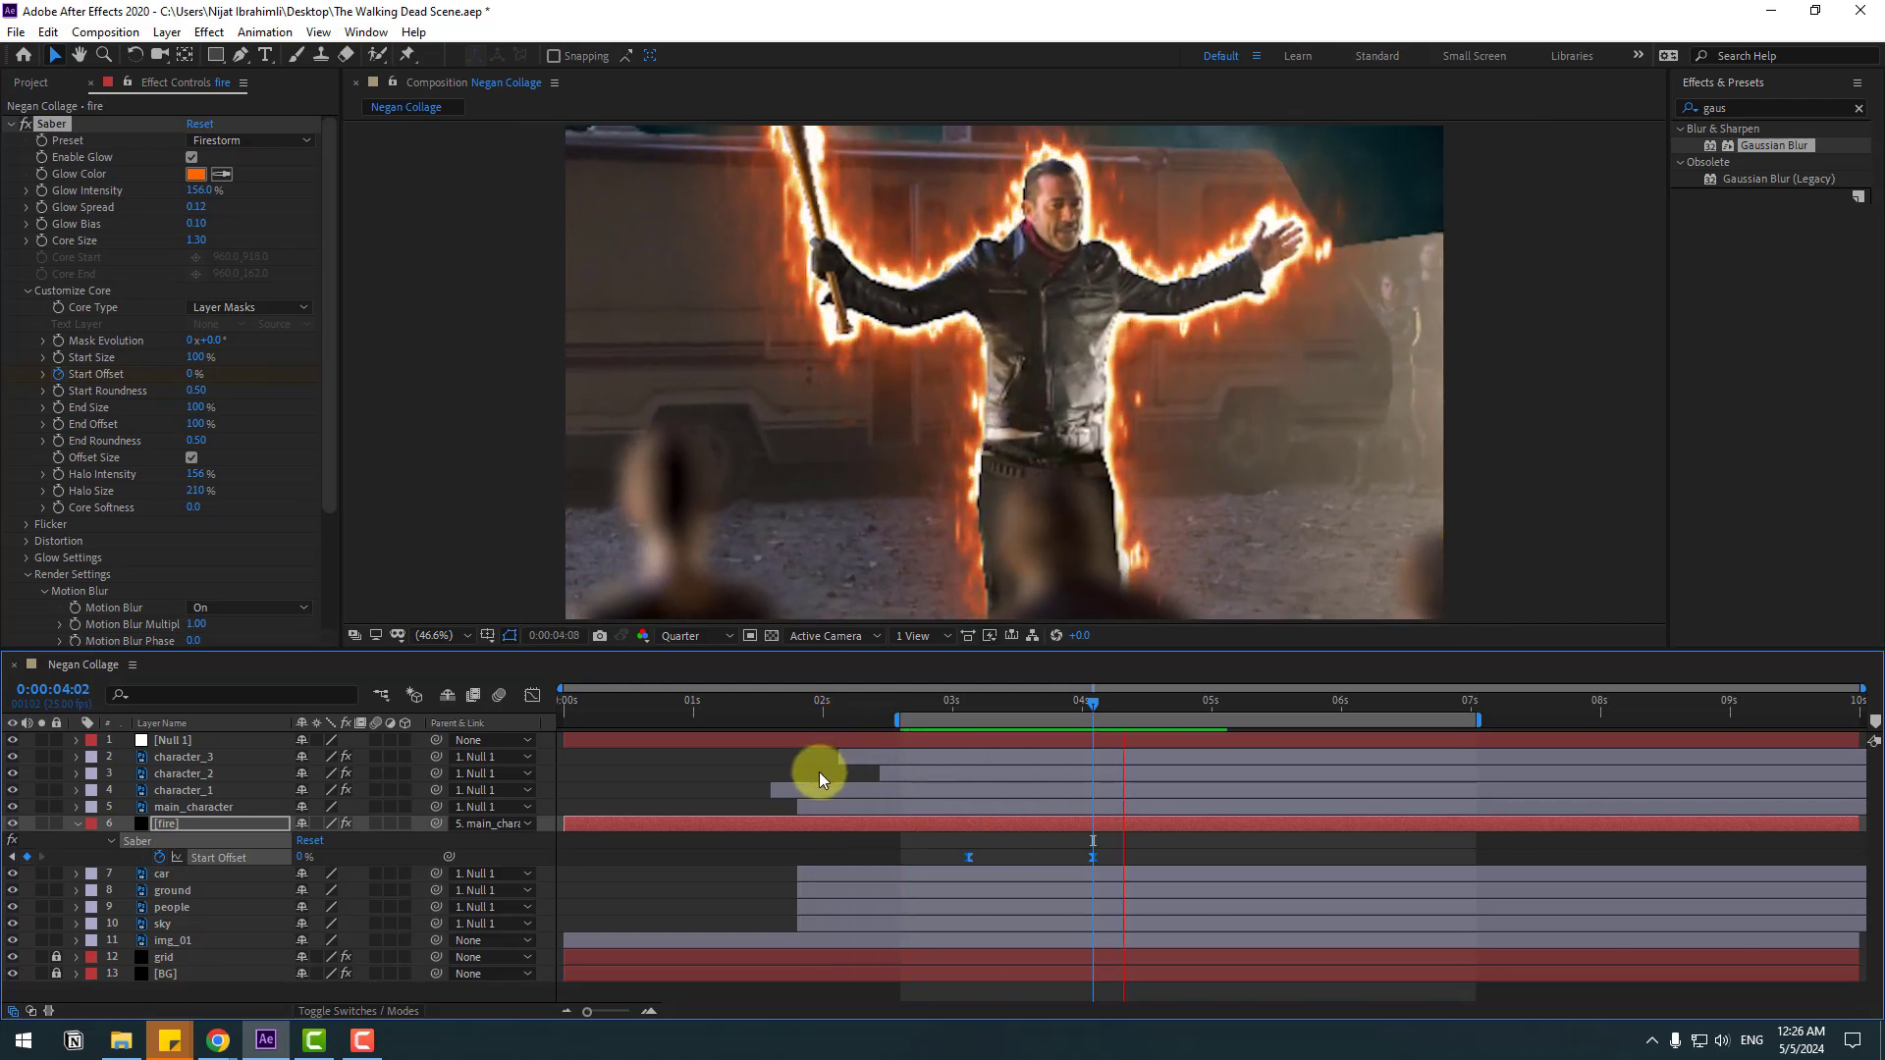
{"action": "scroll", "coordinate": [1033, 498], "scroll_direction": "down", "scroll_amount": 2}
{"action": "scroll", "coordinate": [985, 536], "scroll_direction": "up", "scroll_amount": 2}
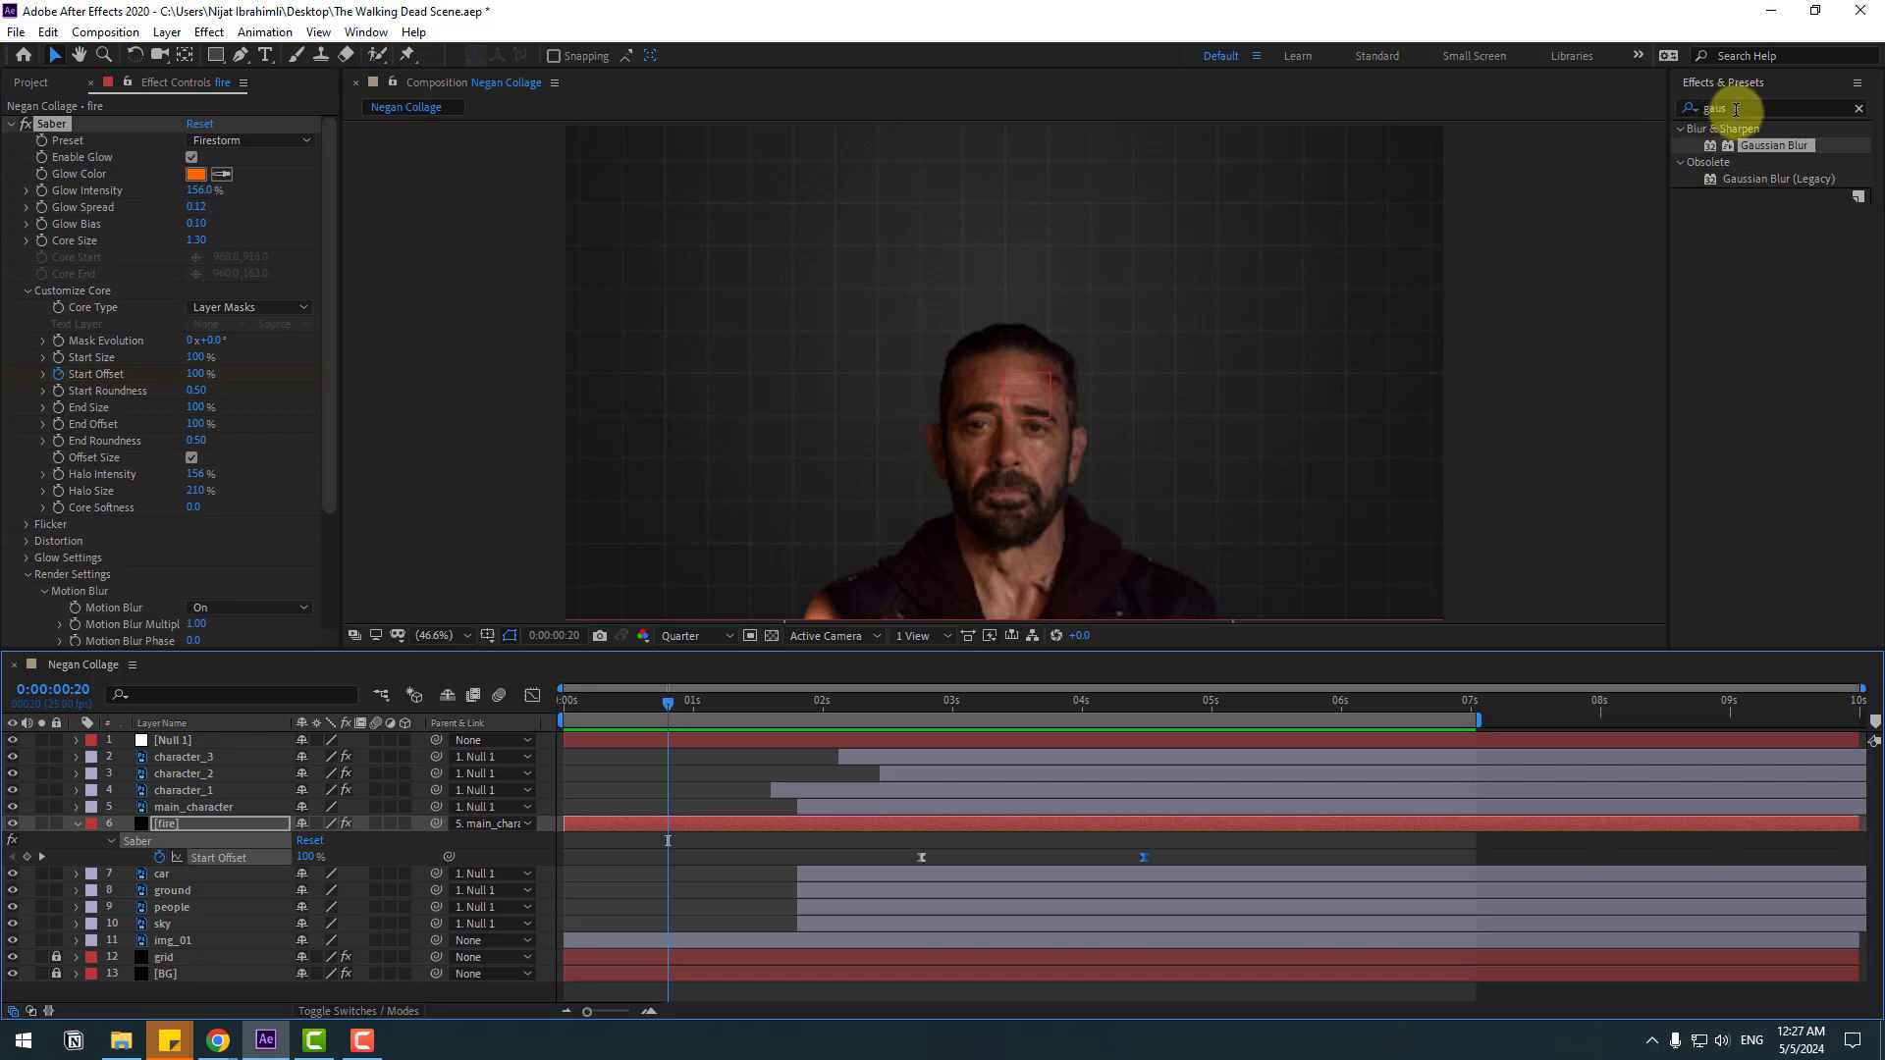
- Find the Black & White effect, apply it to the img_01 layer, and play back the composition
{"action": "left_click", "coordinate": [1735, 109]}
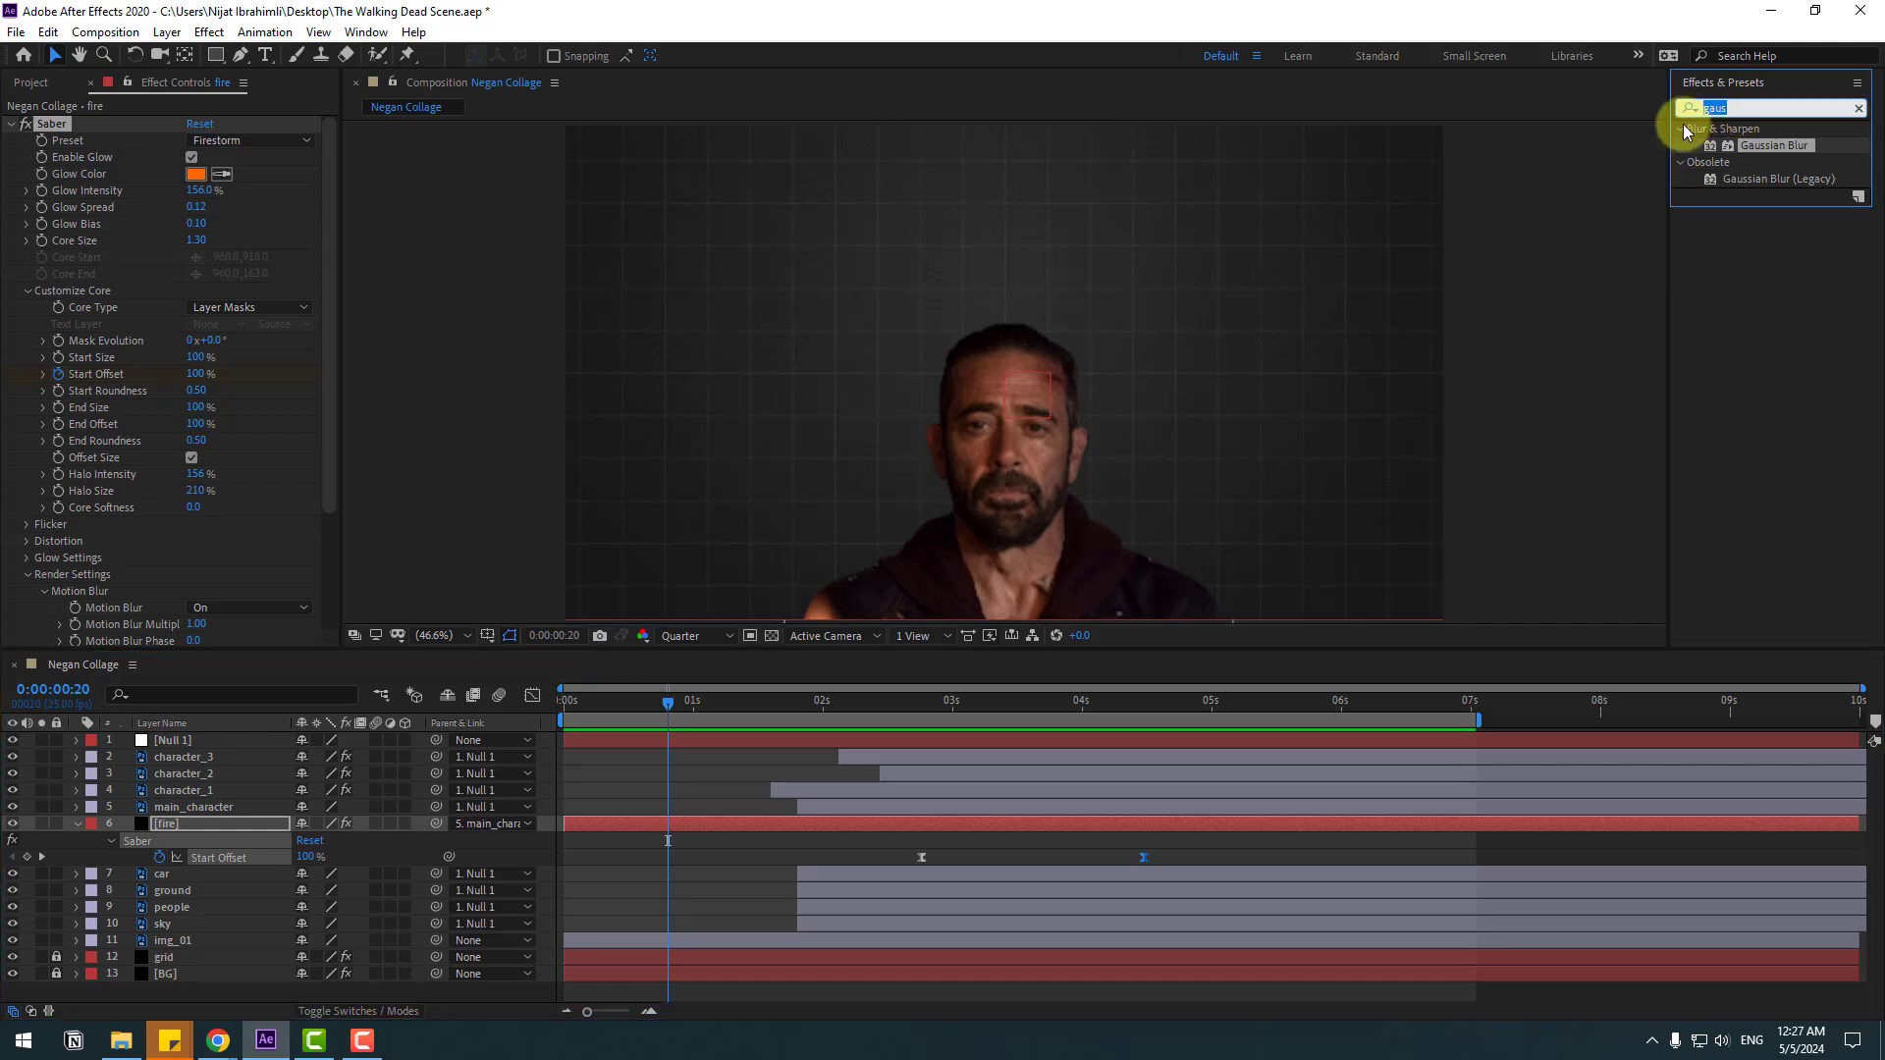
{"action": "type", "text": "black"}
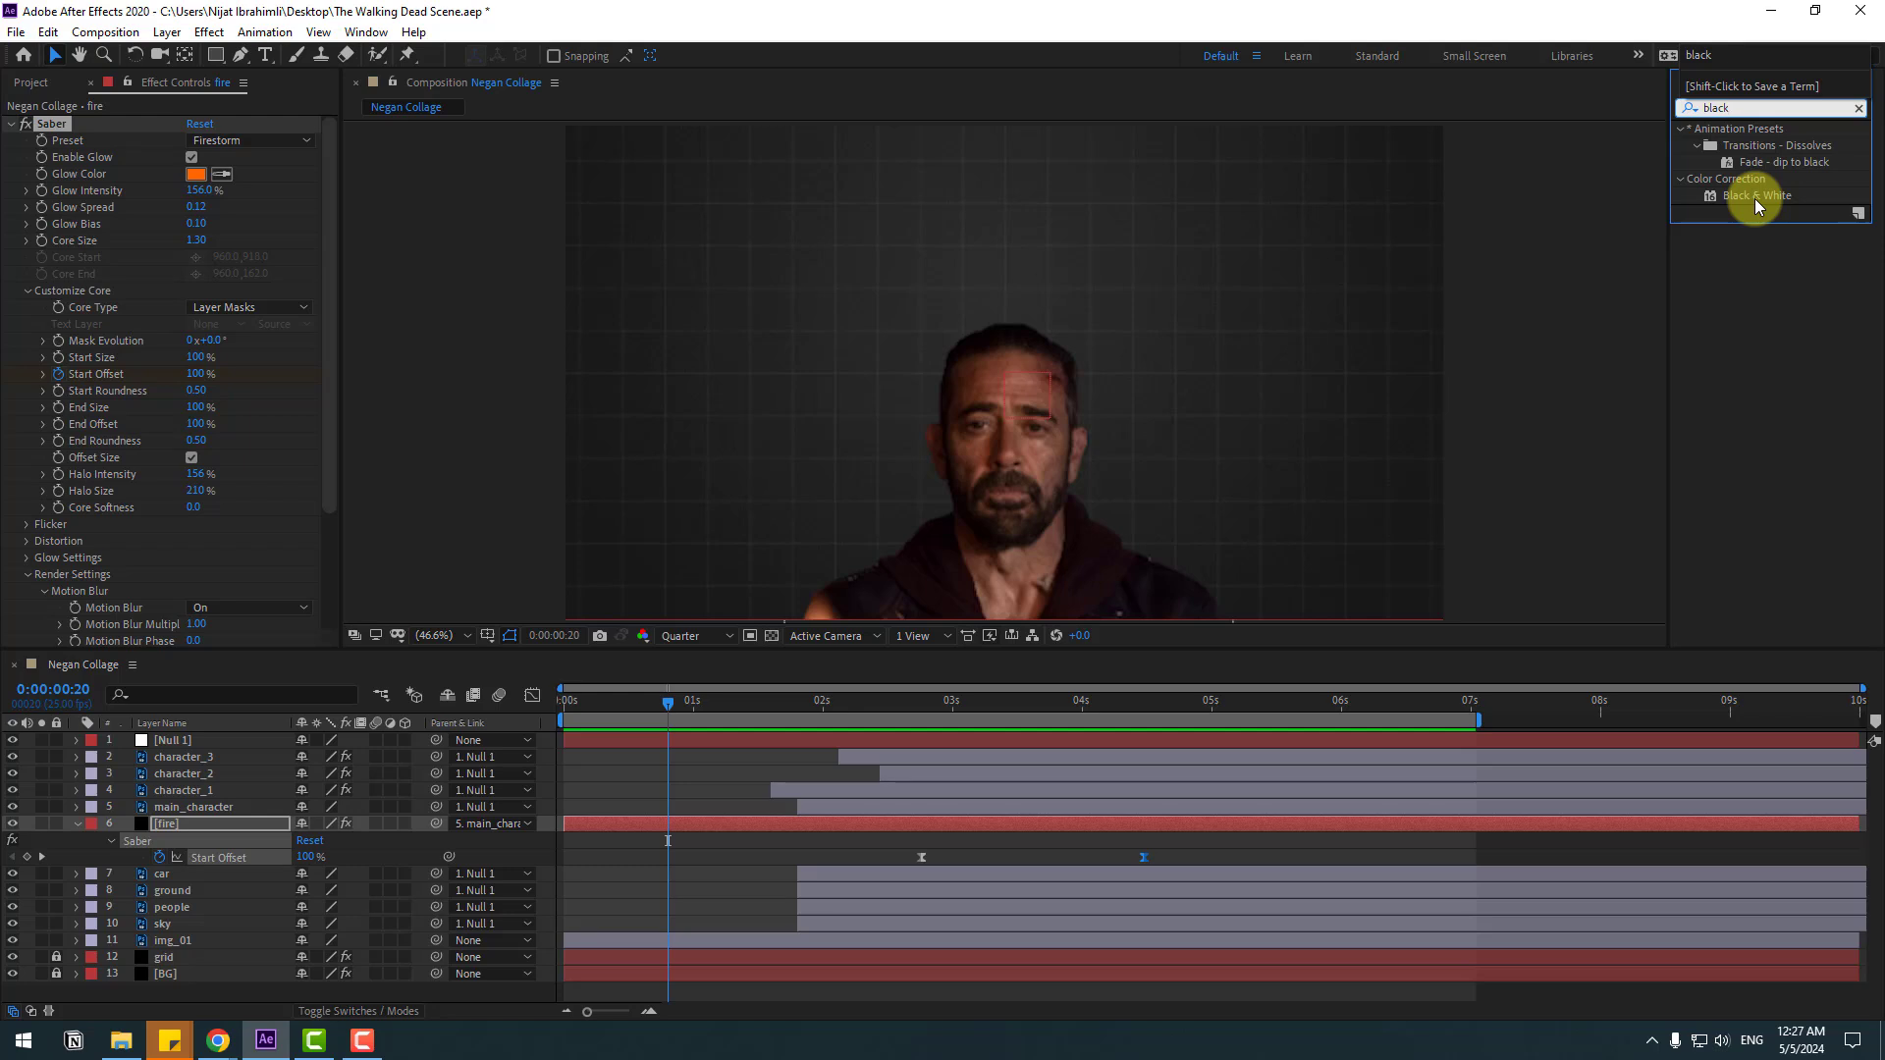
{"action": "left_click_drag", "start_coordinate": [1753, 198], "coordinate": [187, 937]}
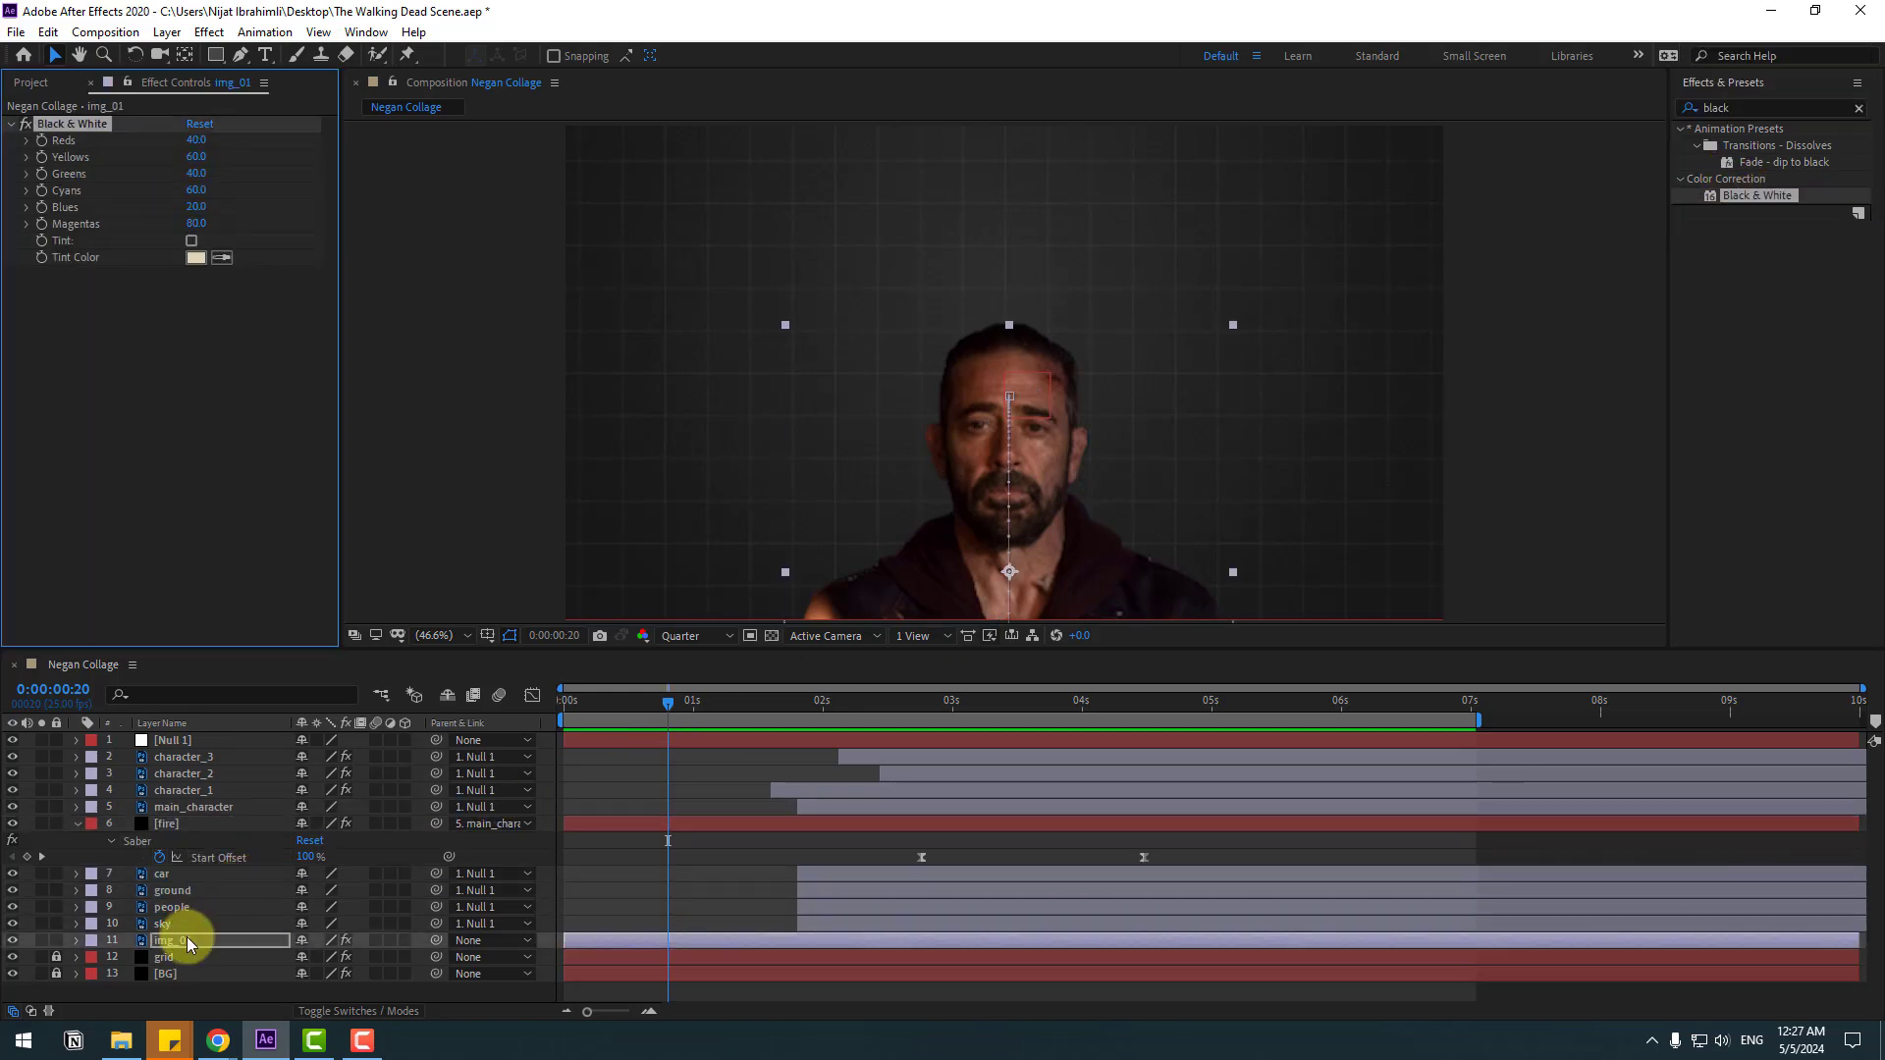
{"action": "left_click_drag", "start_coordinate": [660, 707], "coordinate": [998, 658]}
{"action": "key", "text": "space"}
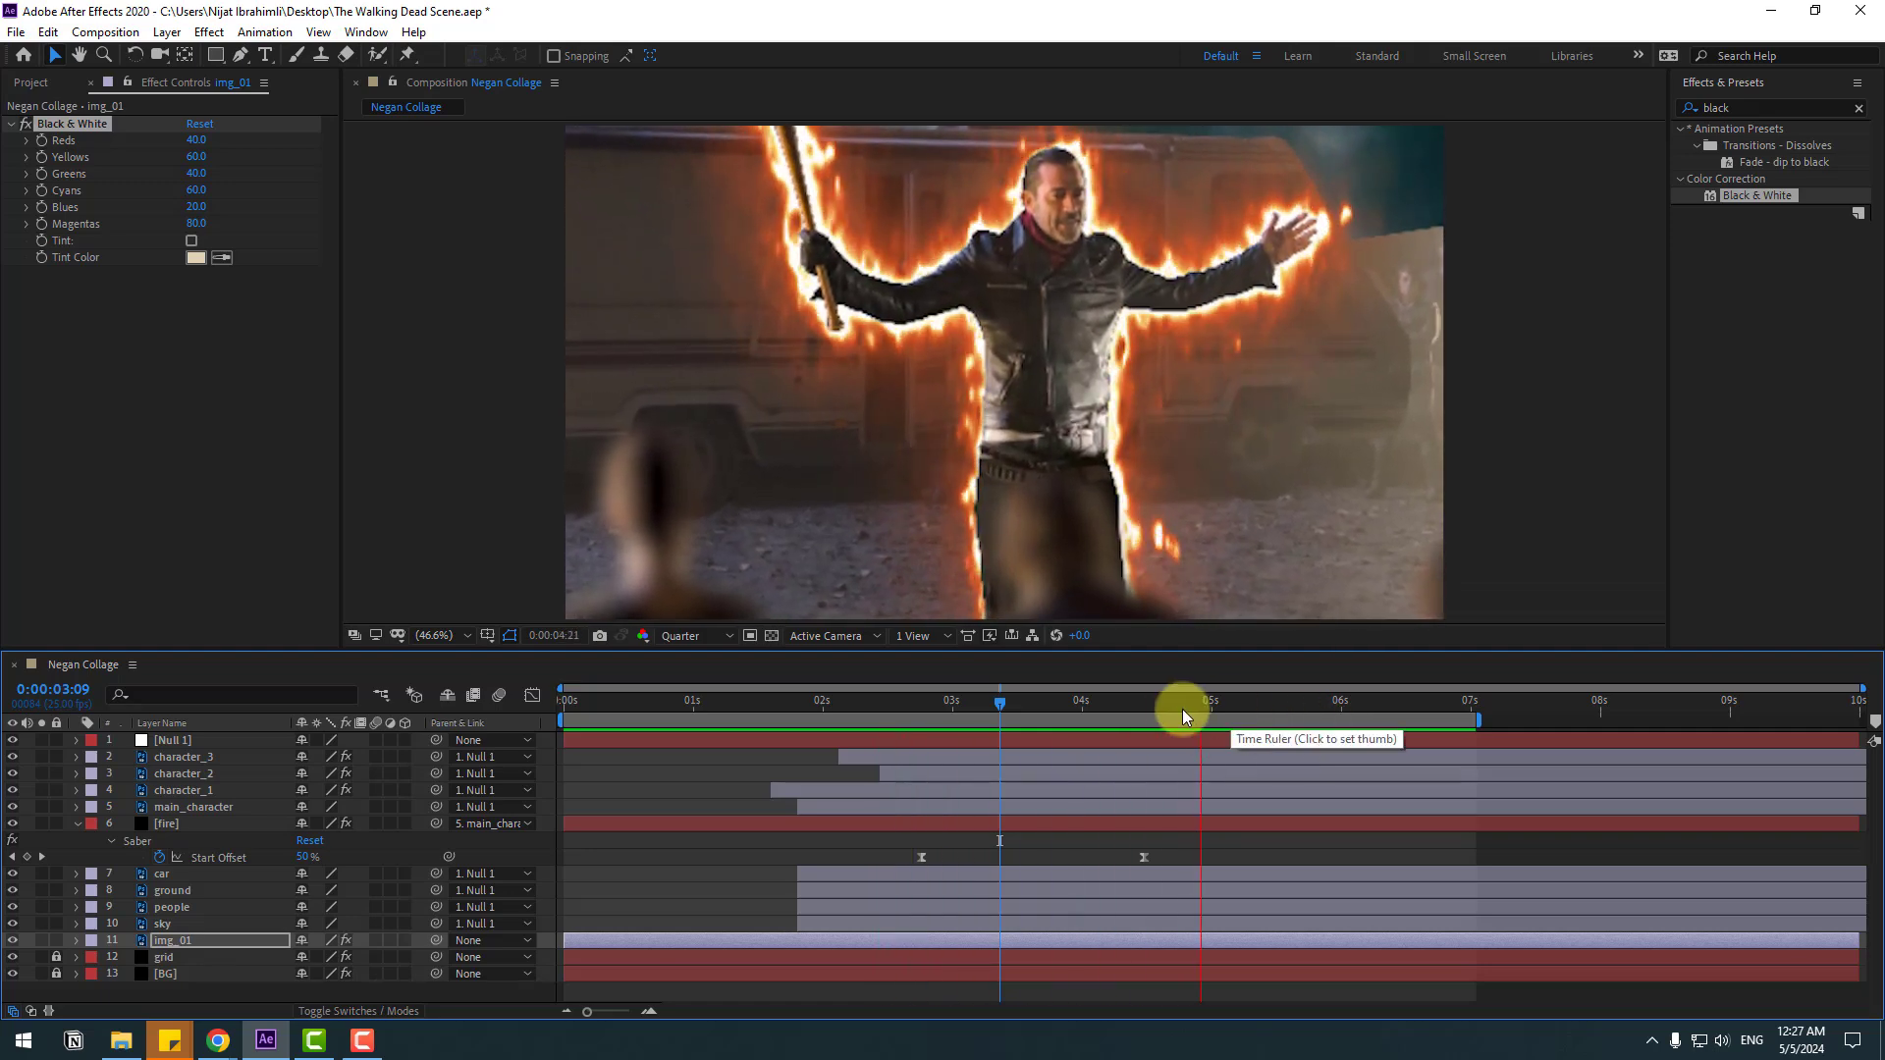
- Enable motion blur on all layers from character_3 down to img_01 and play back the composition
{"action": "key", "text": "space"}
{"action": "left_click", "coordinate": [79, 828]}
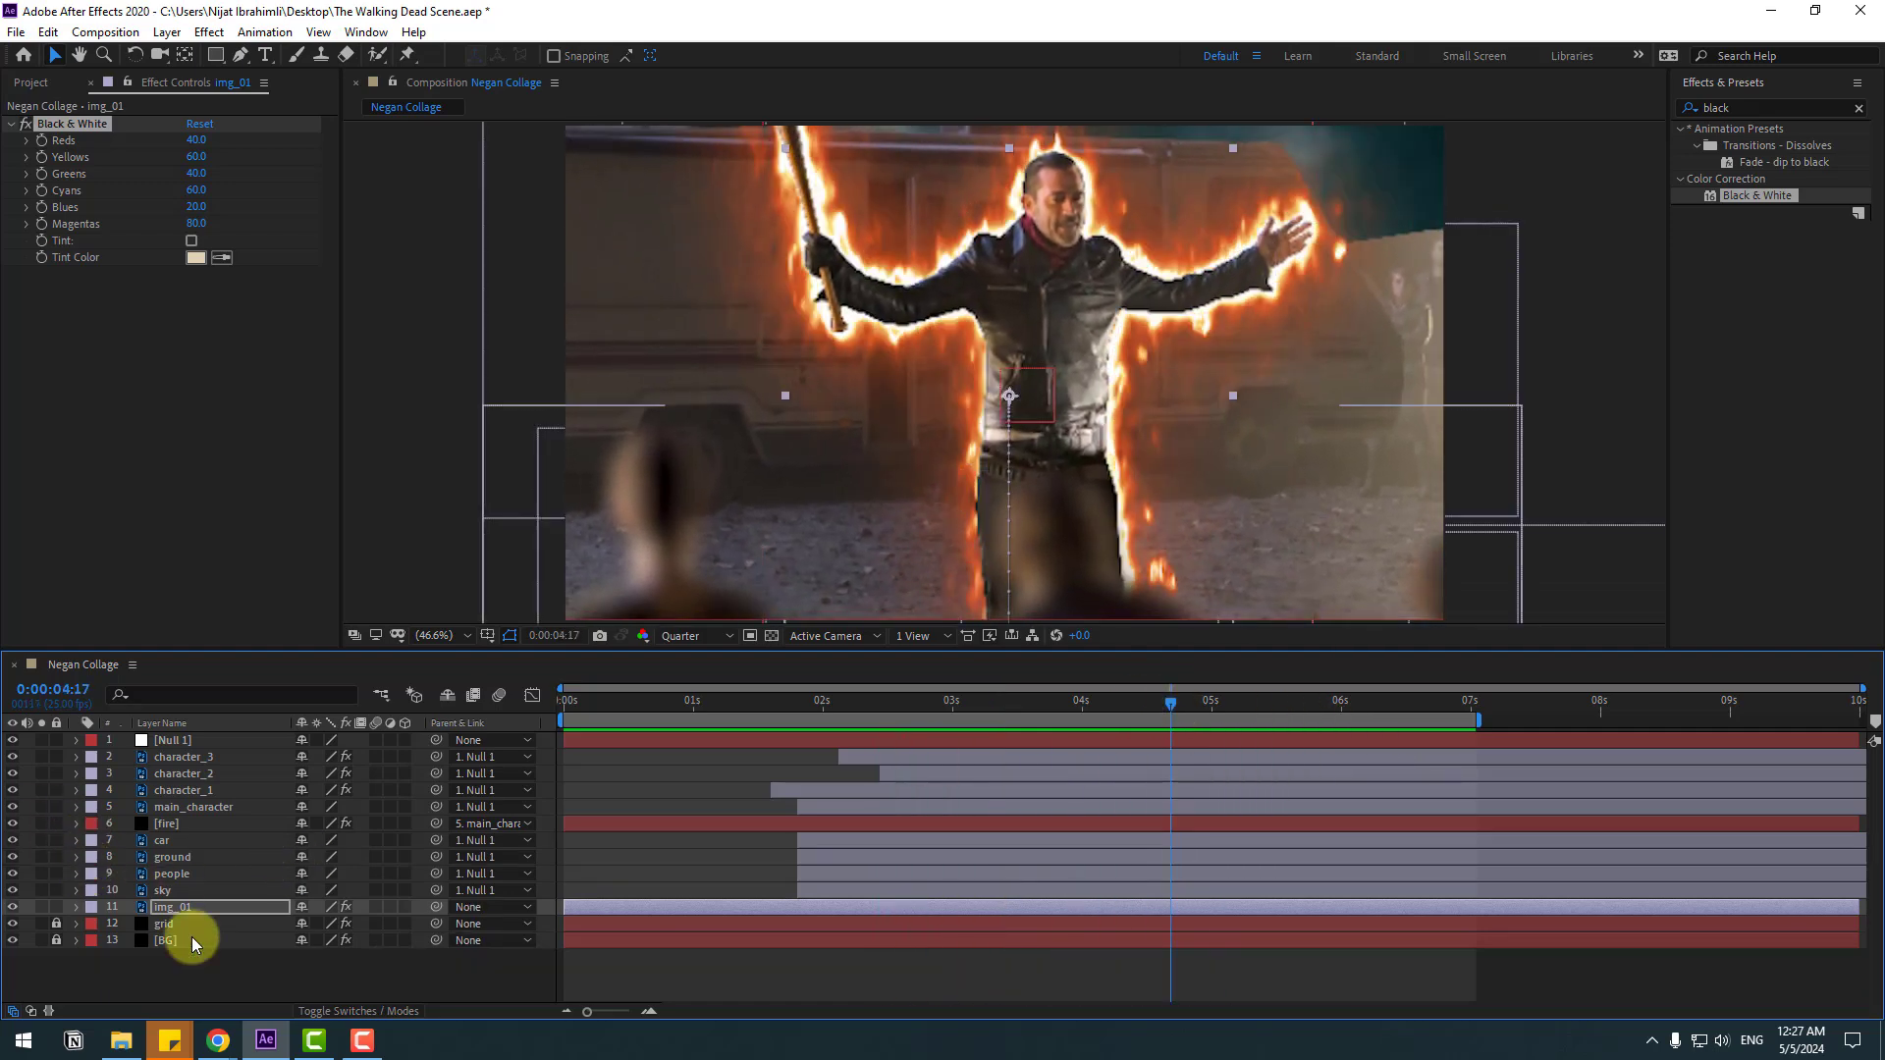
{"action": "left_click", "coordinate": [175, 757], "text": "shift"}
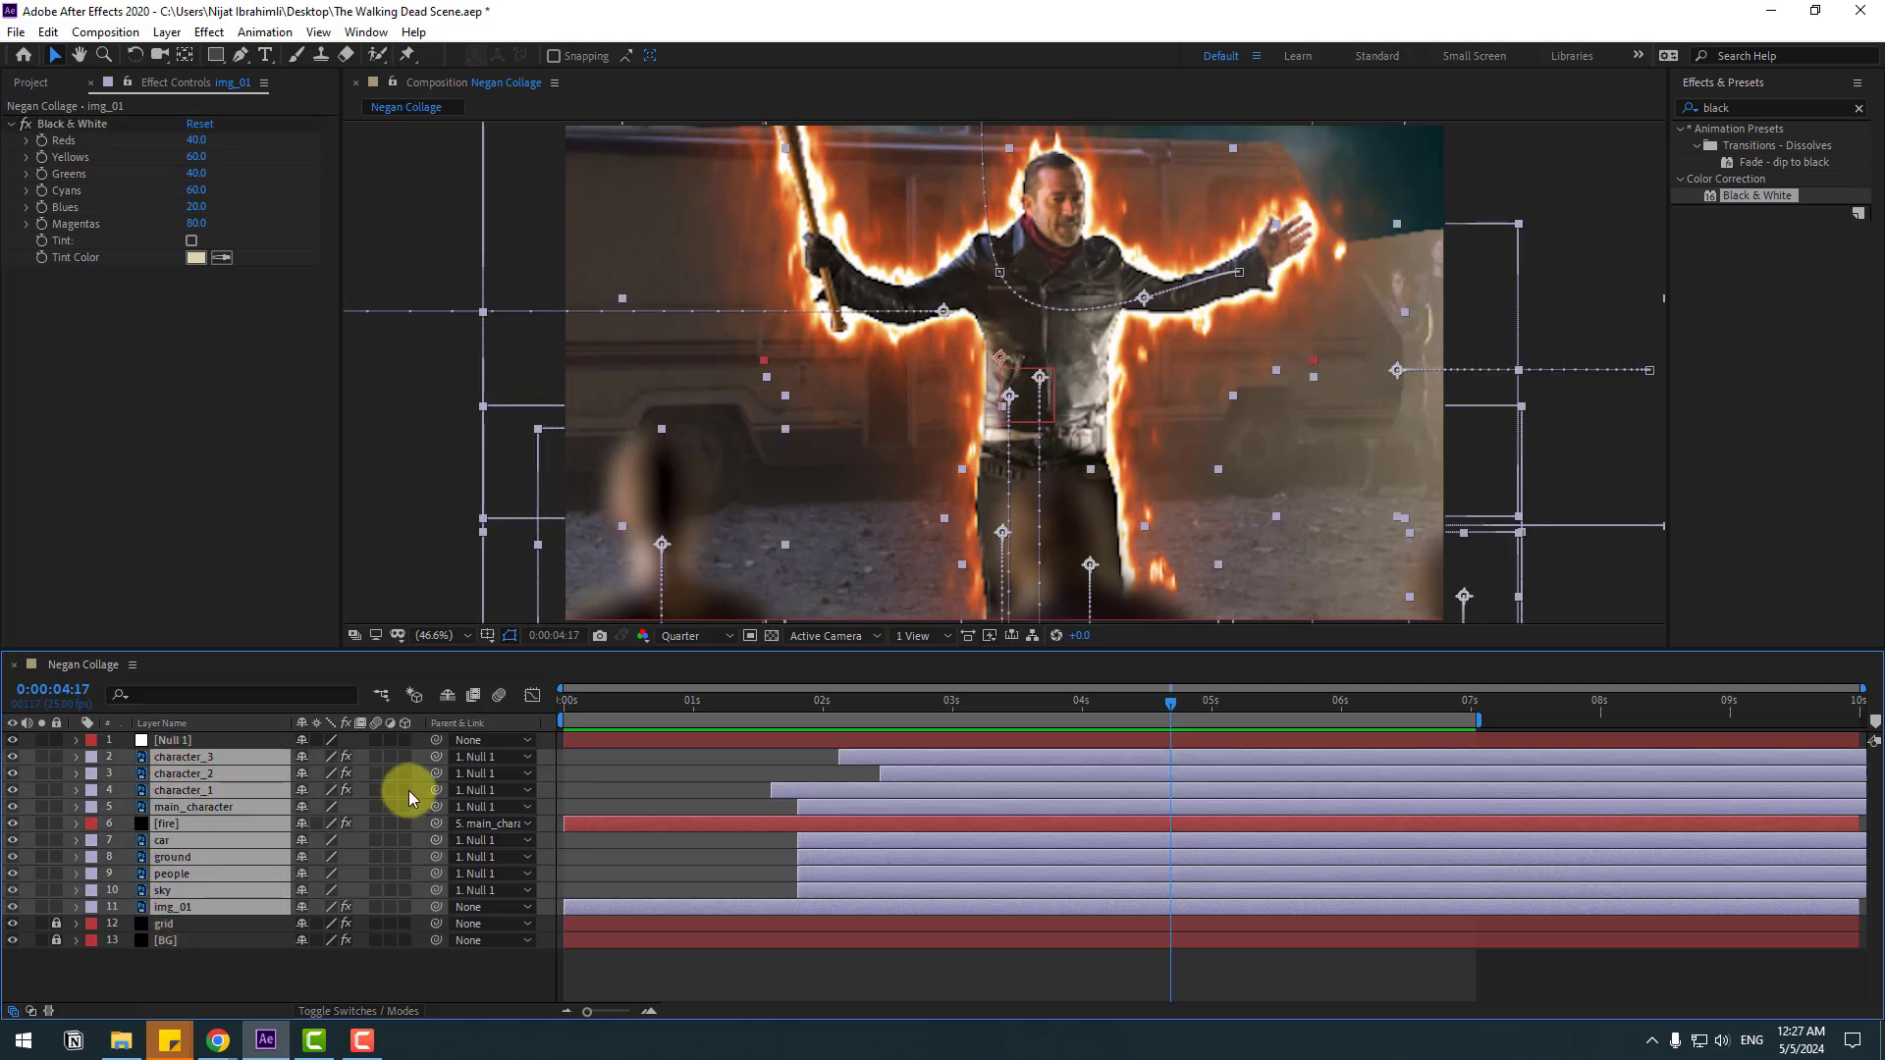
{"action": "left_click", "coordinate": [377, 756]}
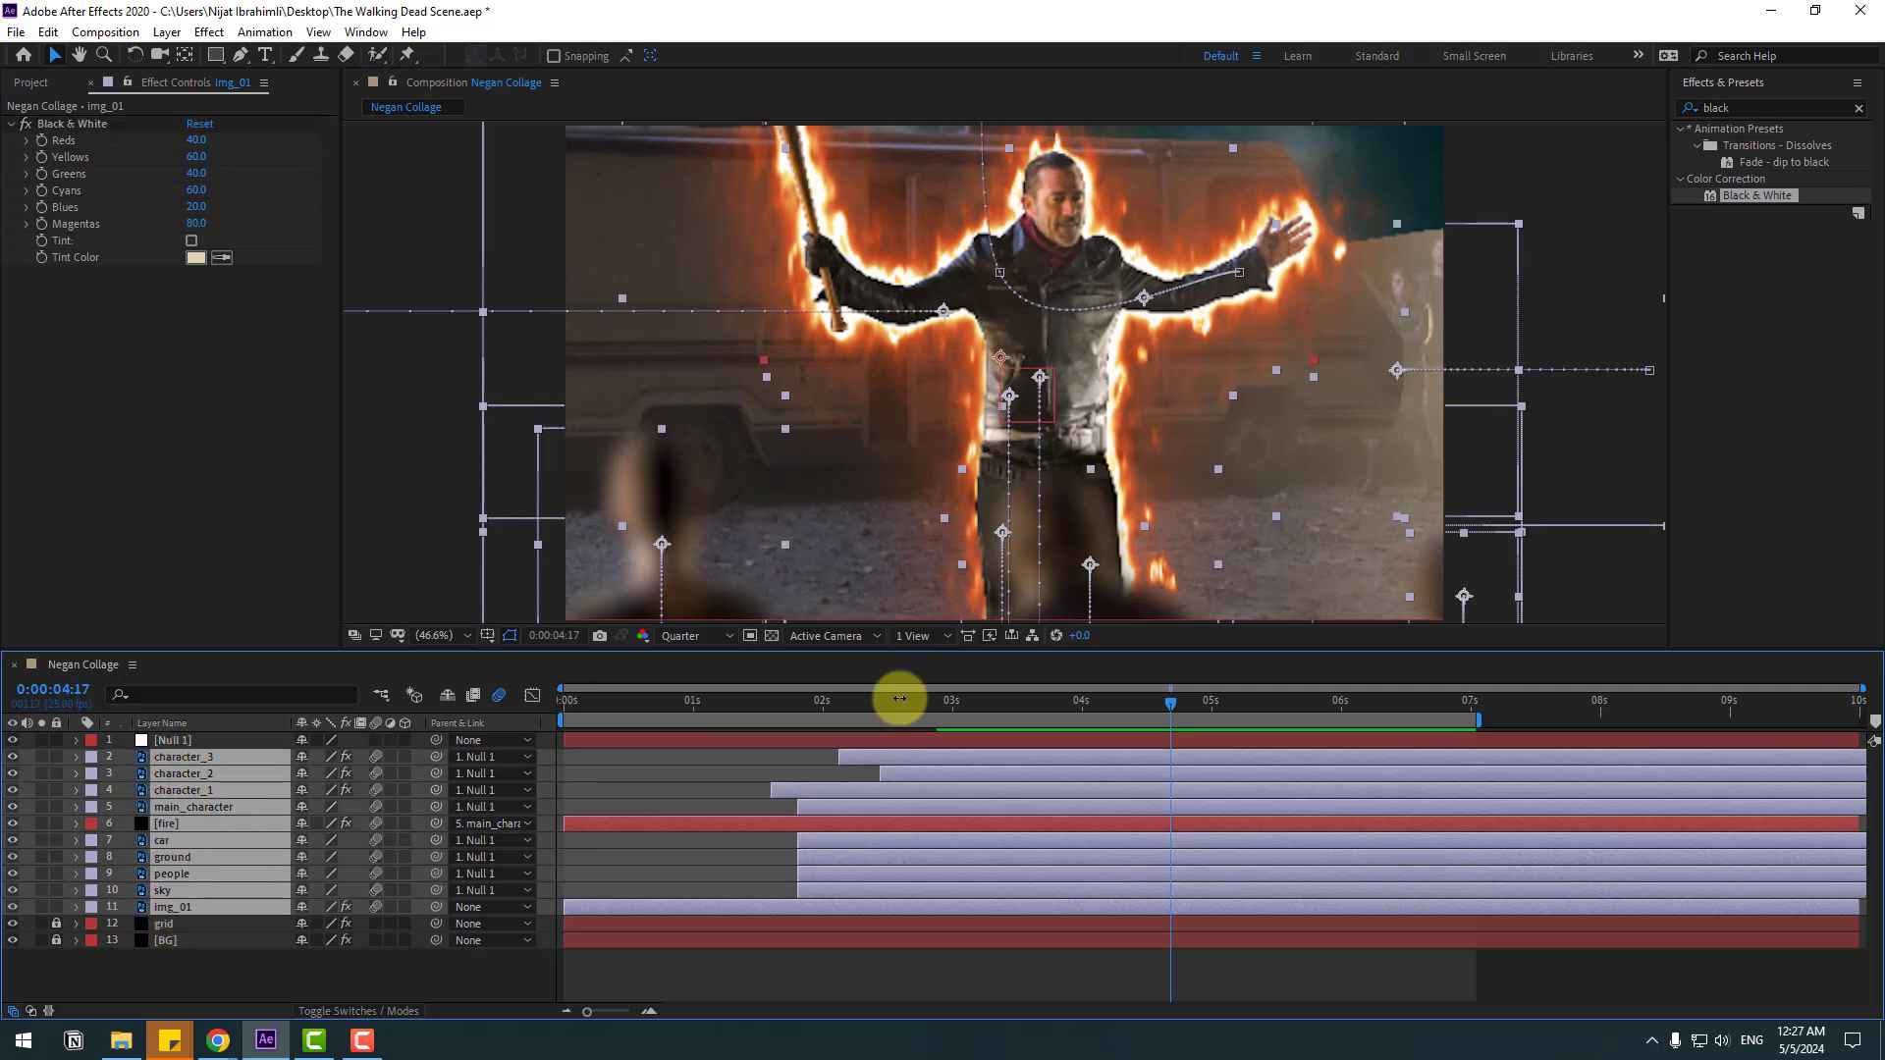
{"action": "left_click_drag", "start_coordinate": [766, 701], "coordinate": [911, 703]}
{"action": "left_click", "coordinate": [661, 981]}
{"action": "key", "text": "space"}
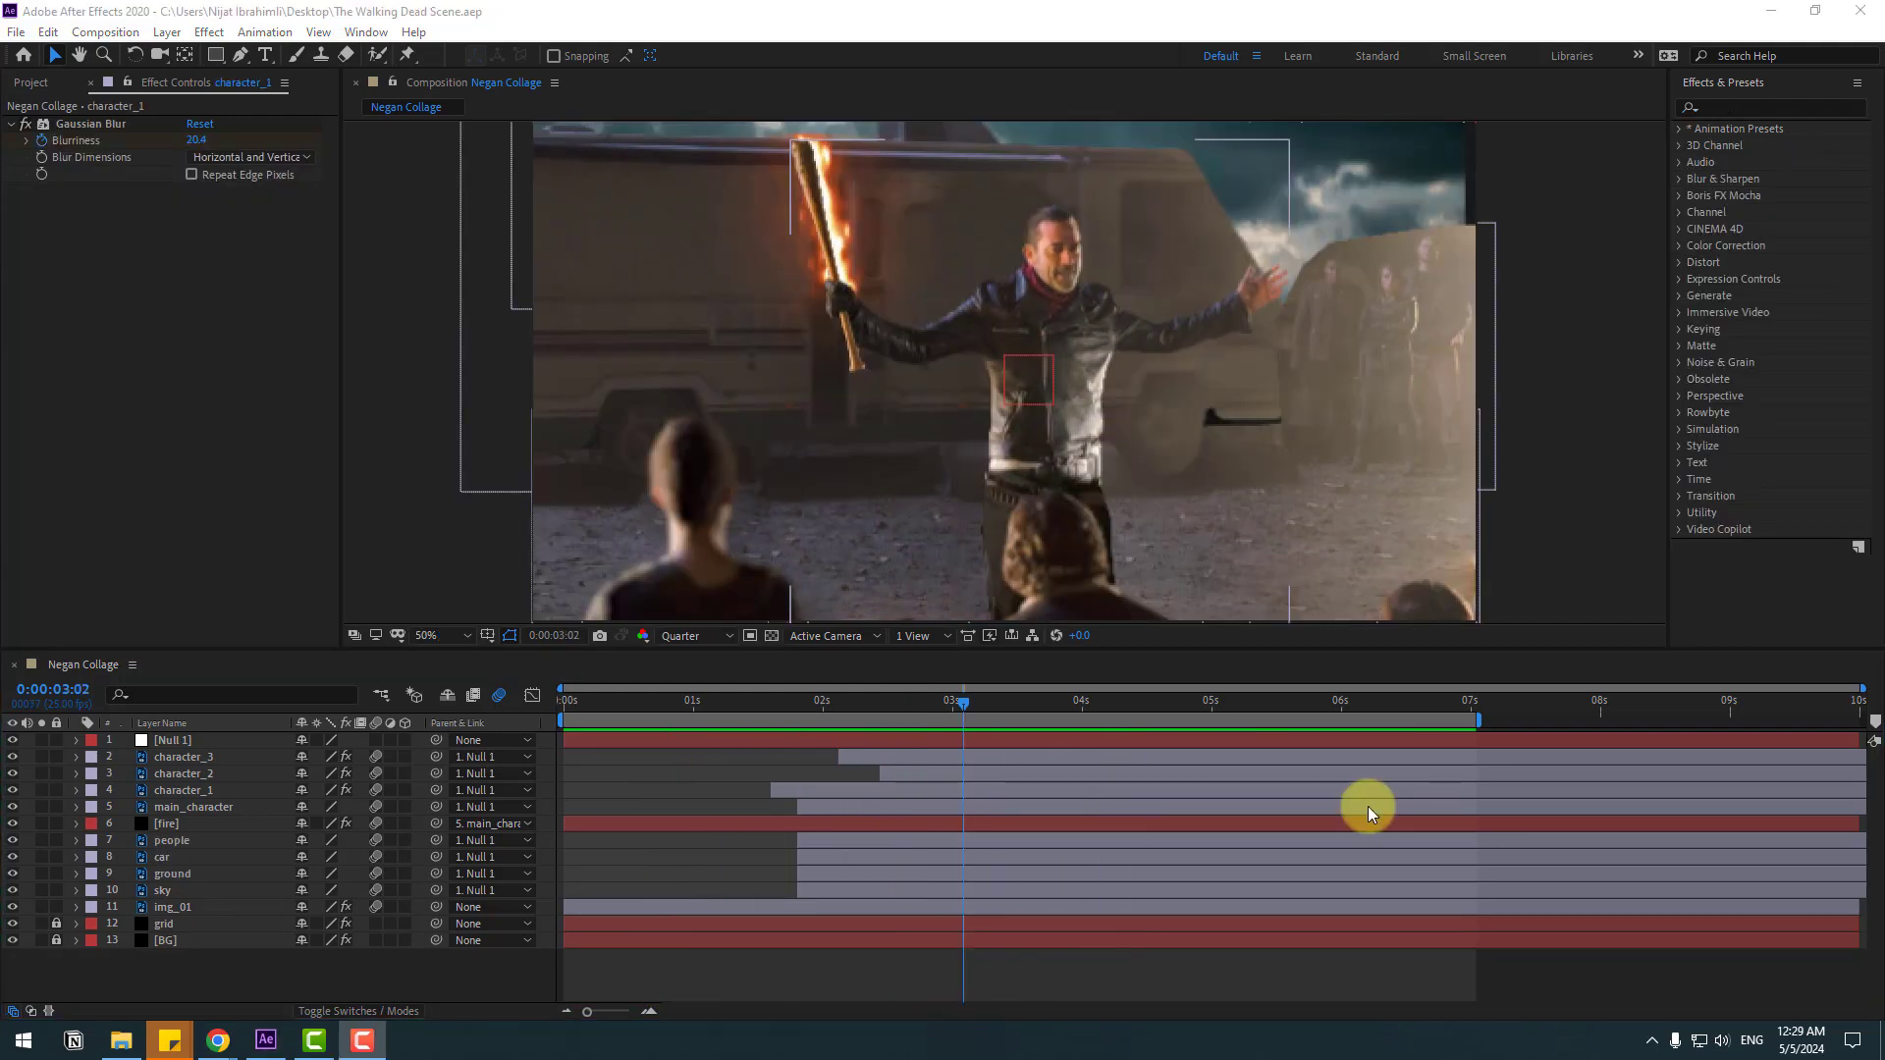
- Find the CC Bend It effect, apply it to character_1, and move its Start point below the figure to about 241.5, 719.1
{"action": "left_click", "coordinate": [1740, 108]}
{"action": "type", "text": "bend"}
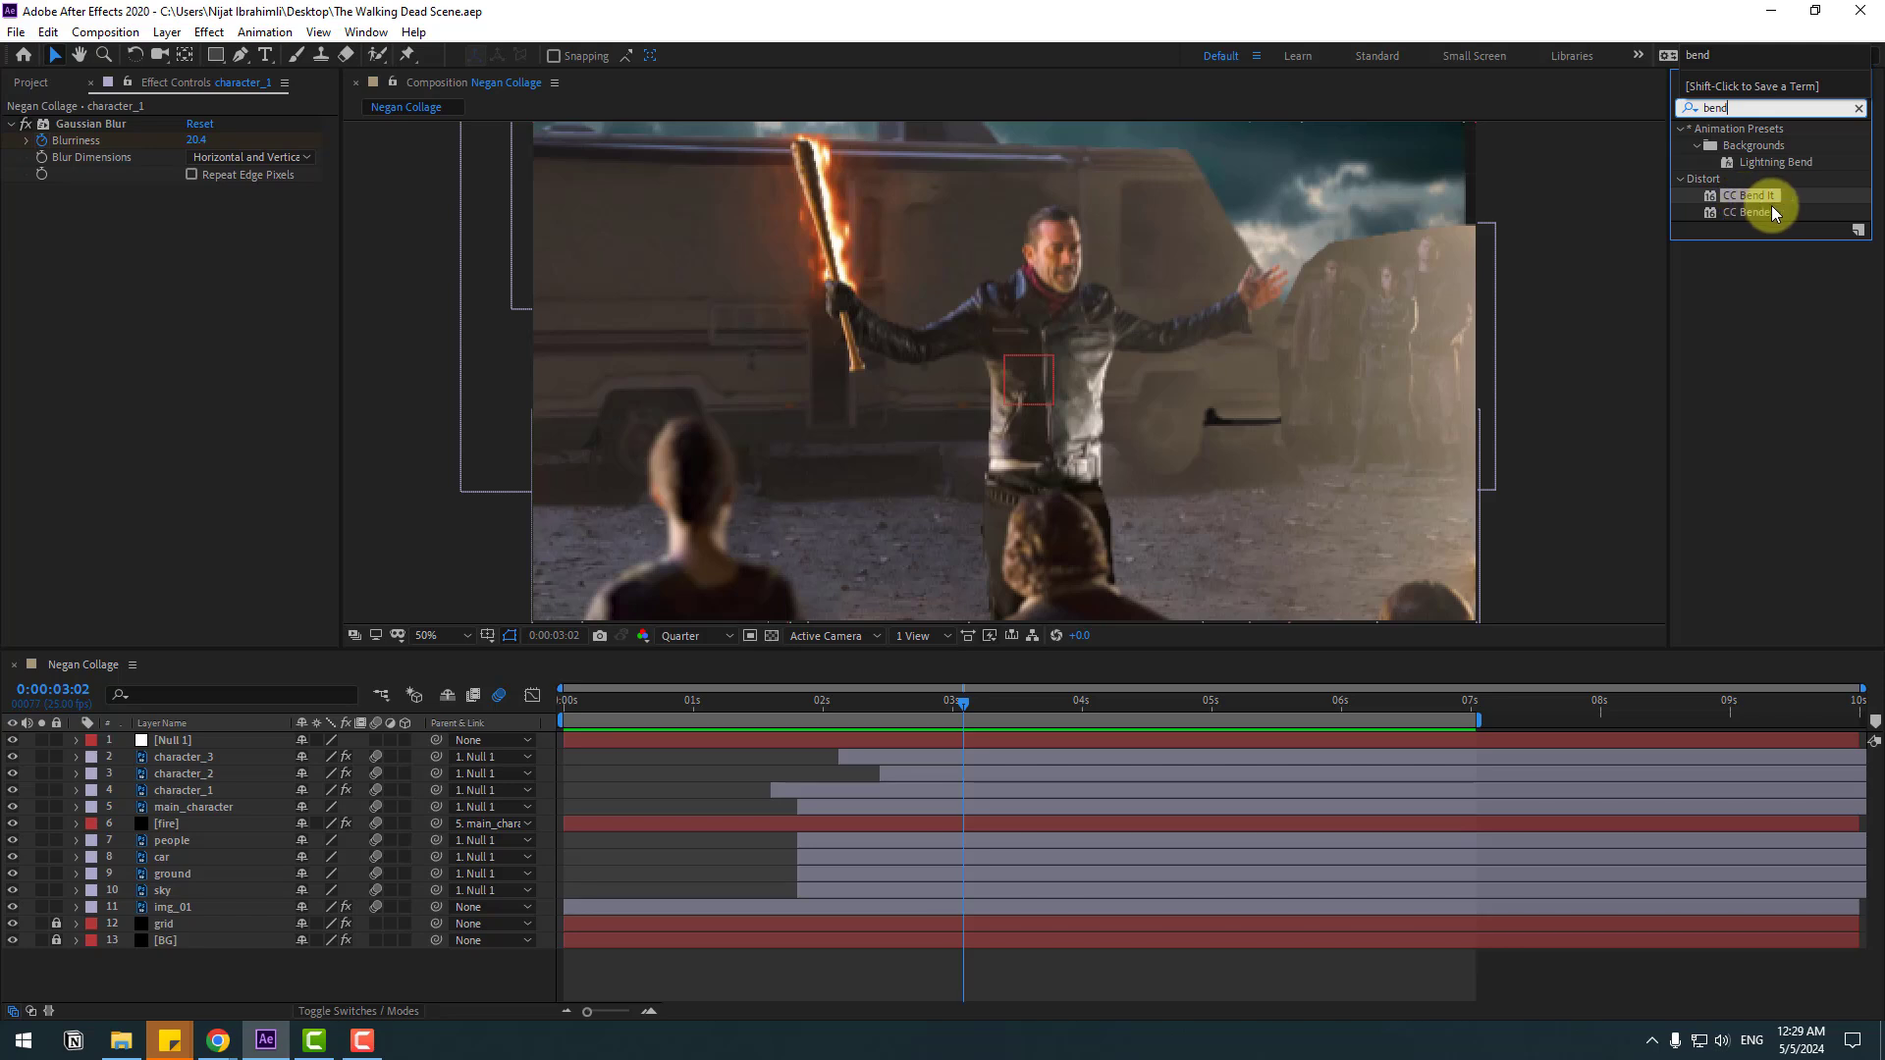
{"action": "left_click_drag", "start_coordinate": [1771, 208], "coordinate": [695, 397]}
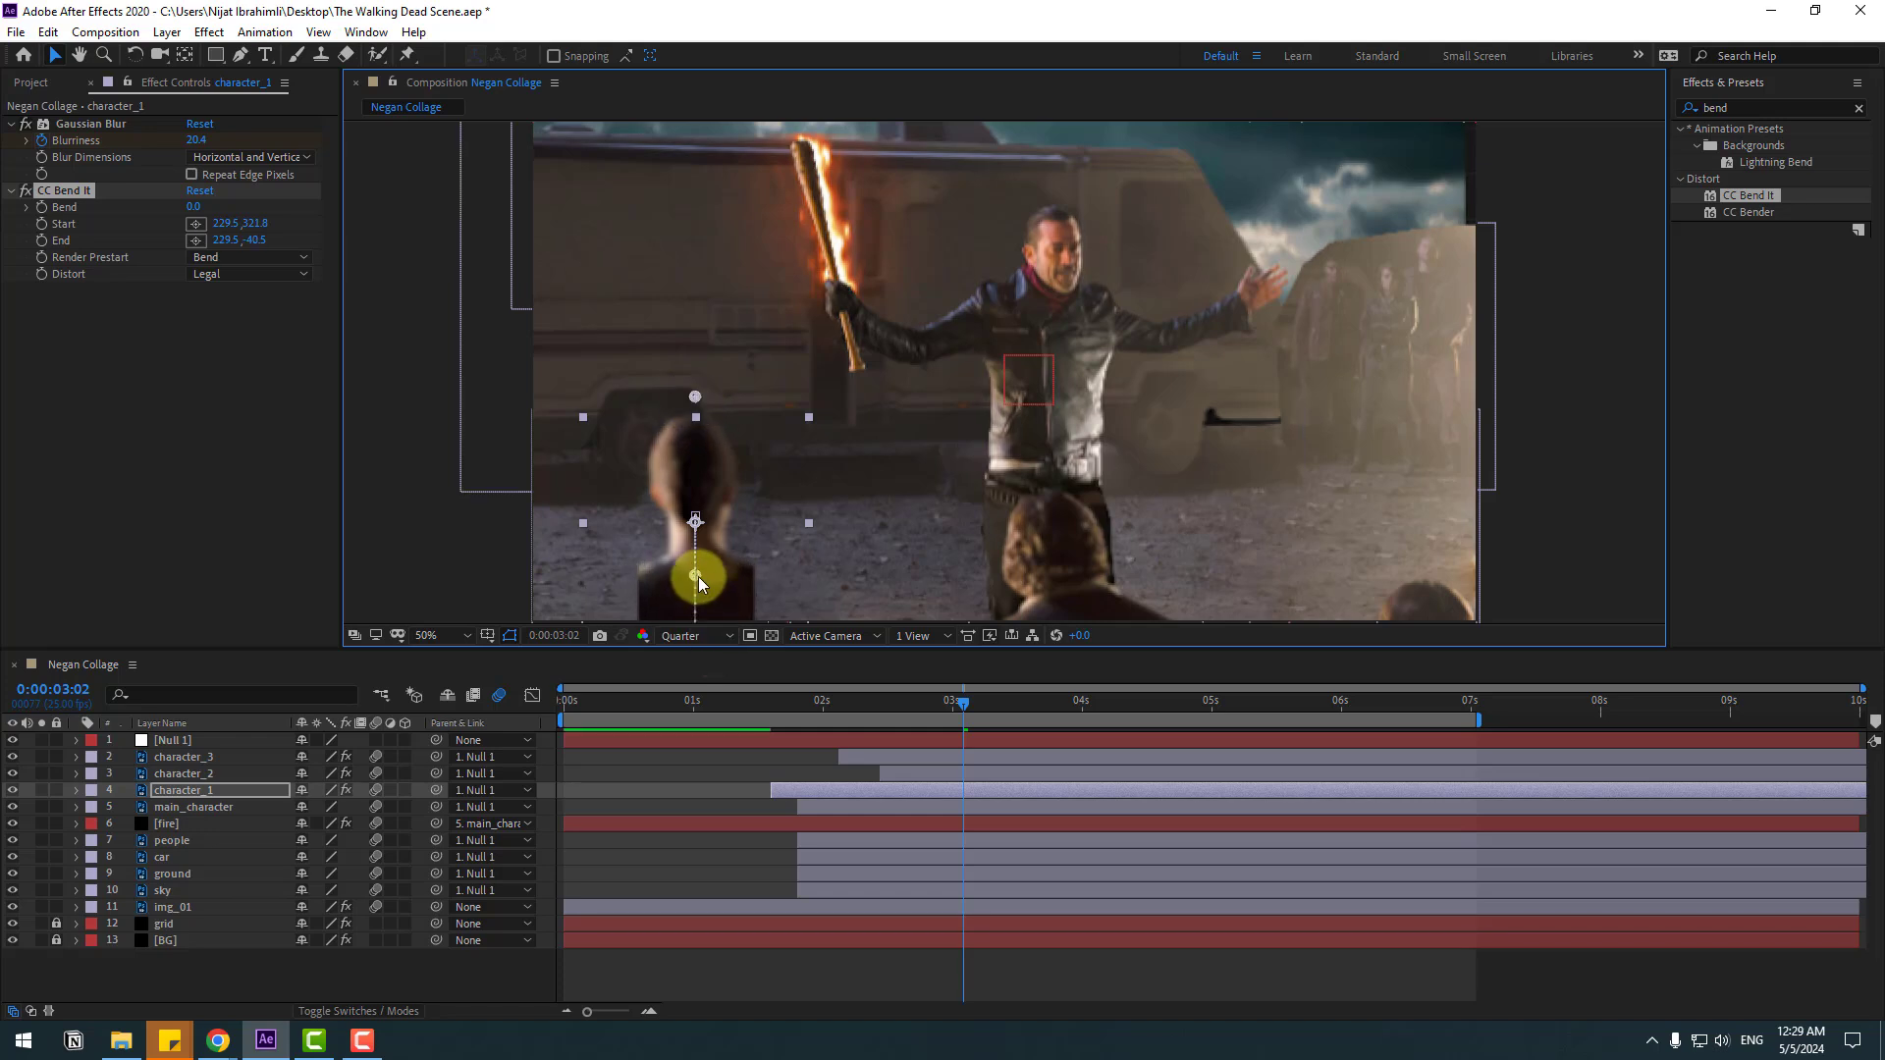
{"action": "left_click_drag", "start_coordinate": [698, 577], "coordinate": [698, 612]}
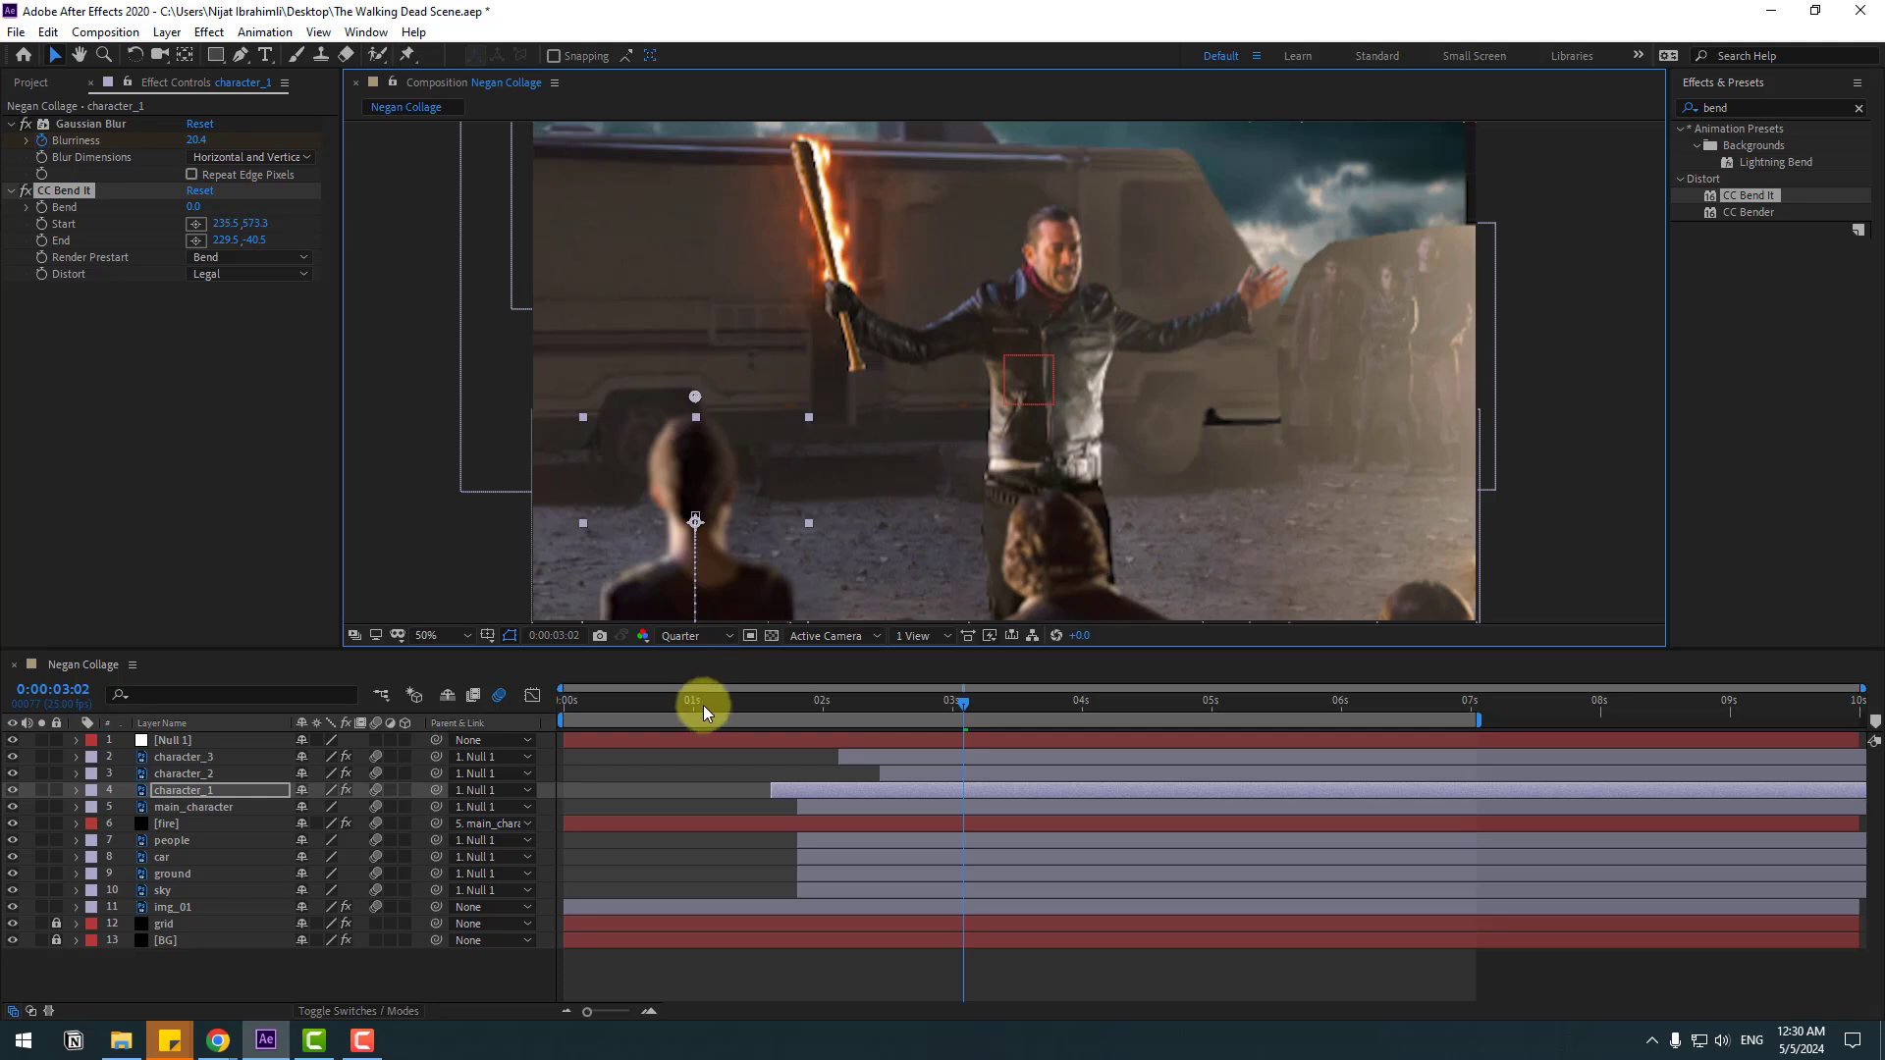
{"action": "left_click_drag", "start_coordinate": [705, 726], "coordinate": [704, 746]}
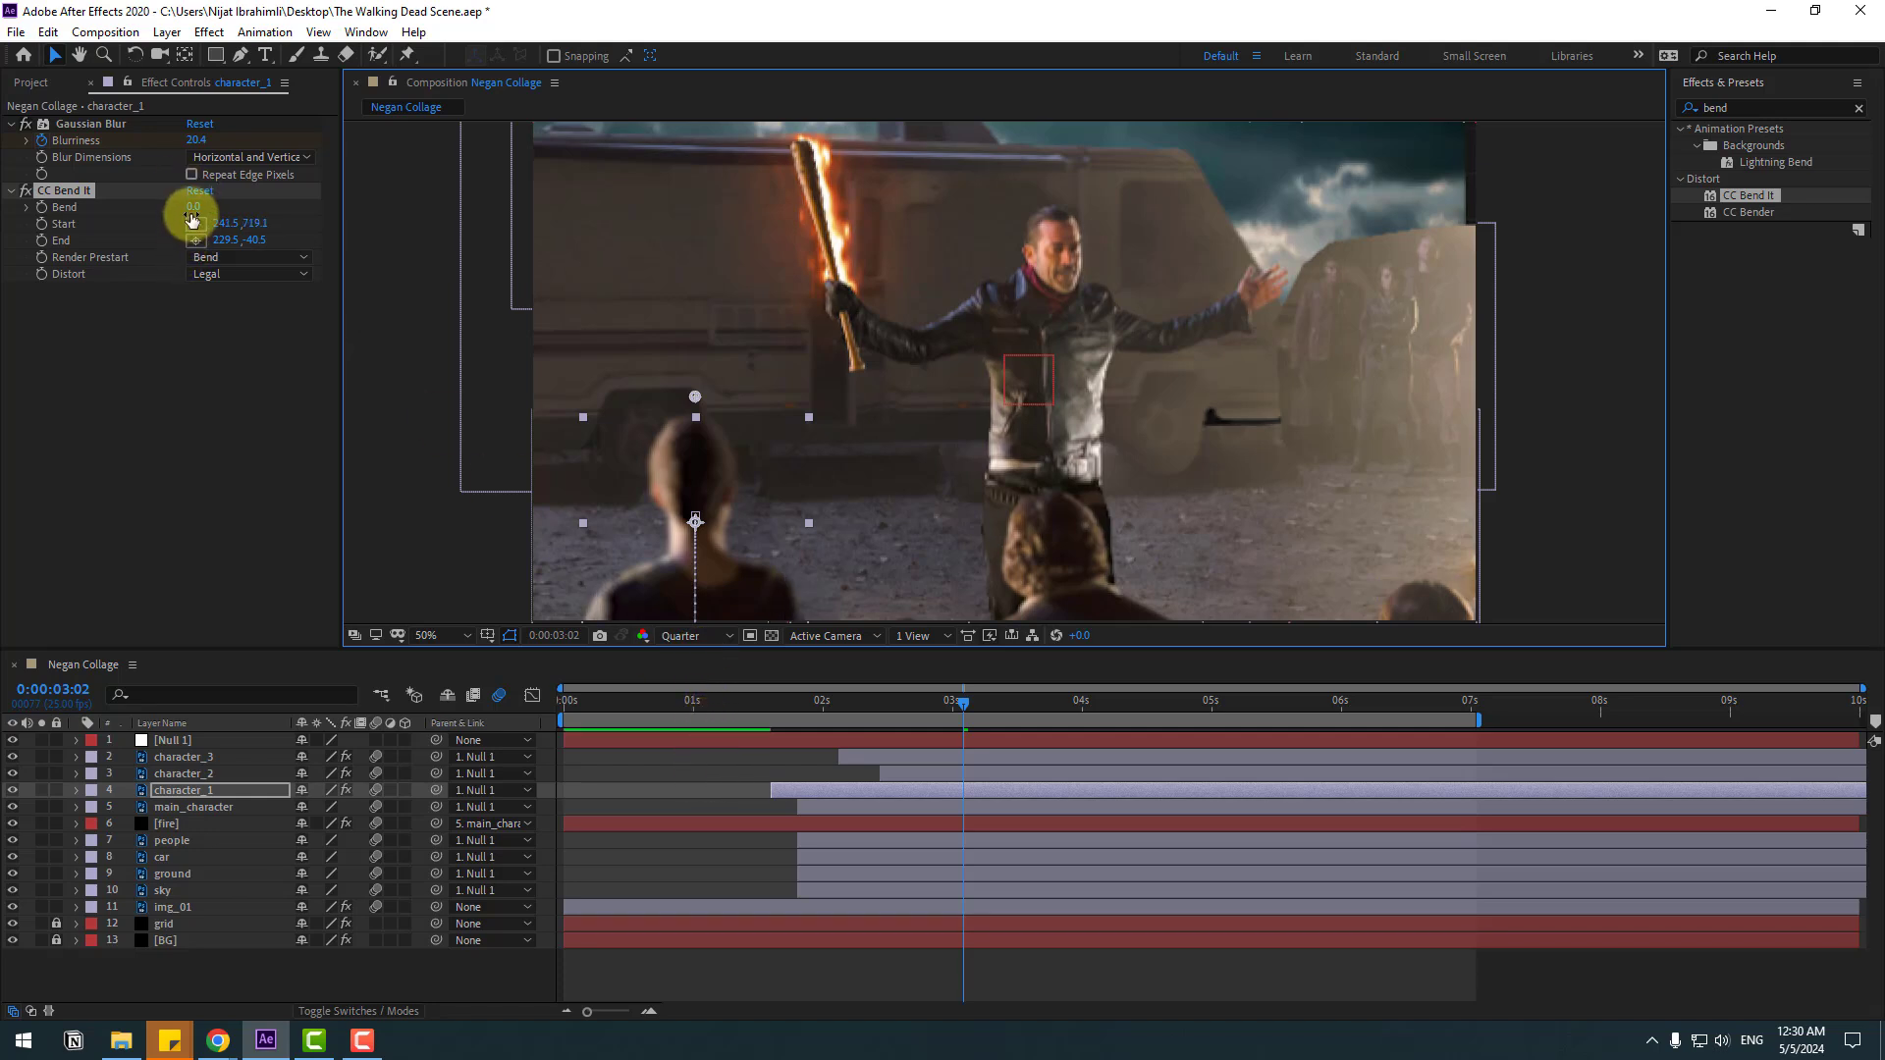
- Add a first Bend keyframe of 20 on character_1 at 0:00:01:15, where the layer begins
{"action": "left_click_drag", "start_coordinate": [192, 214], "coordinate": [201, 210]}
{"action": "key", "text": "ctrl+z"}
{"action": "left_click_drag", "start_coordinate": [774, 699], "coordinate": [880, 695]}
{"action": "left_click_drag", "start_coordinate": [860, 697], "coordinate": [774, 693]}
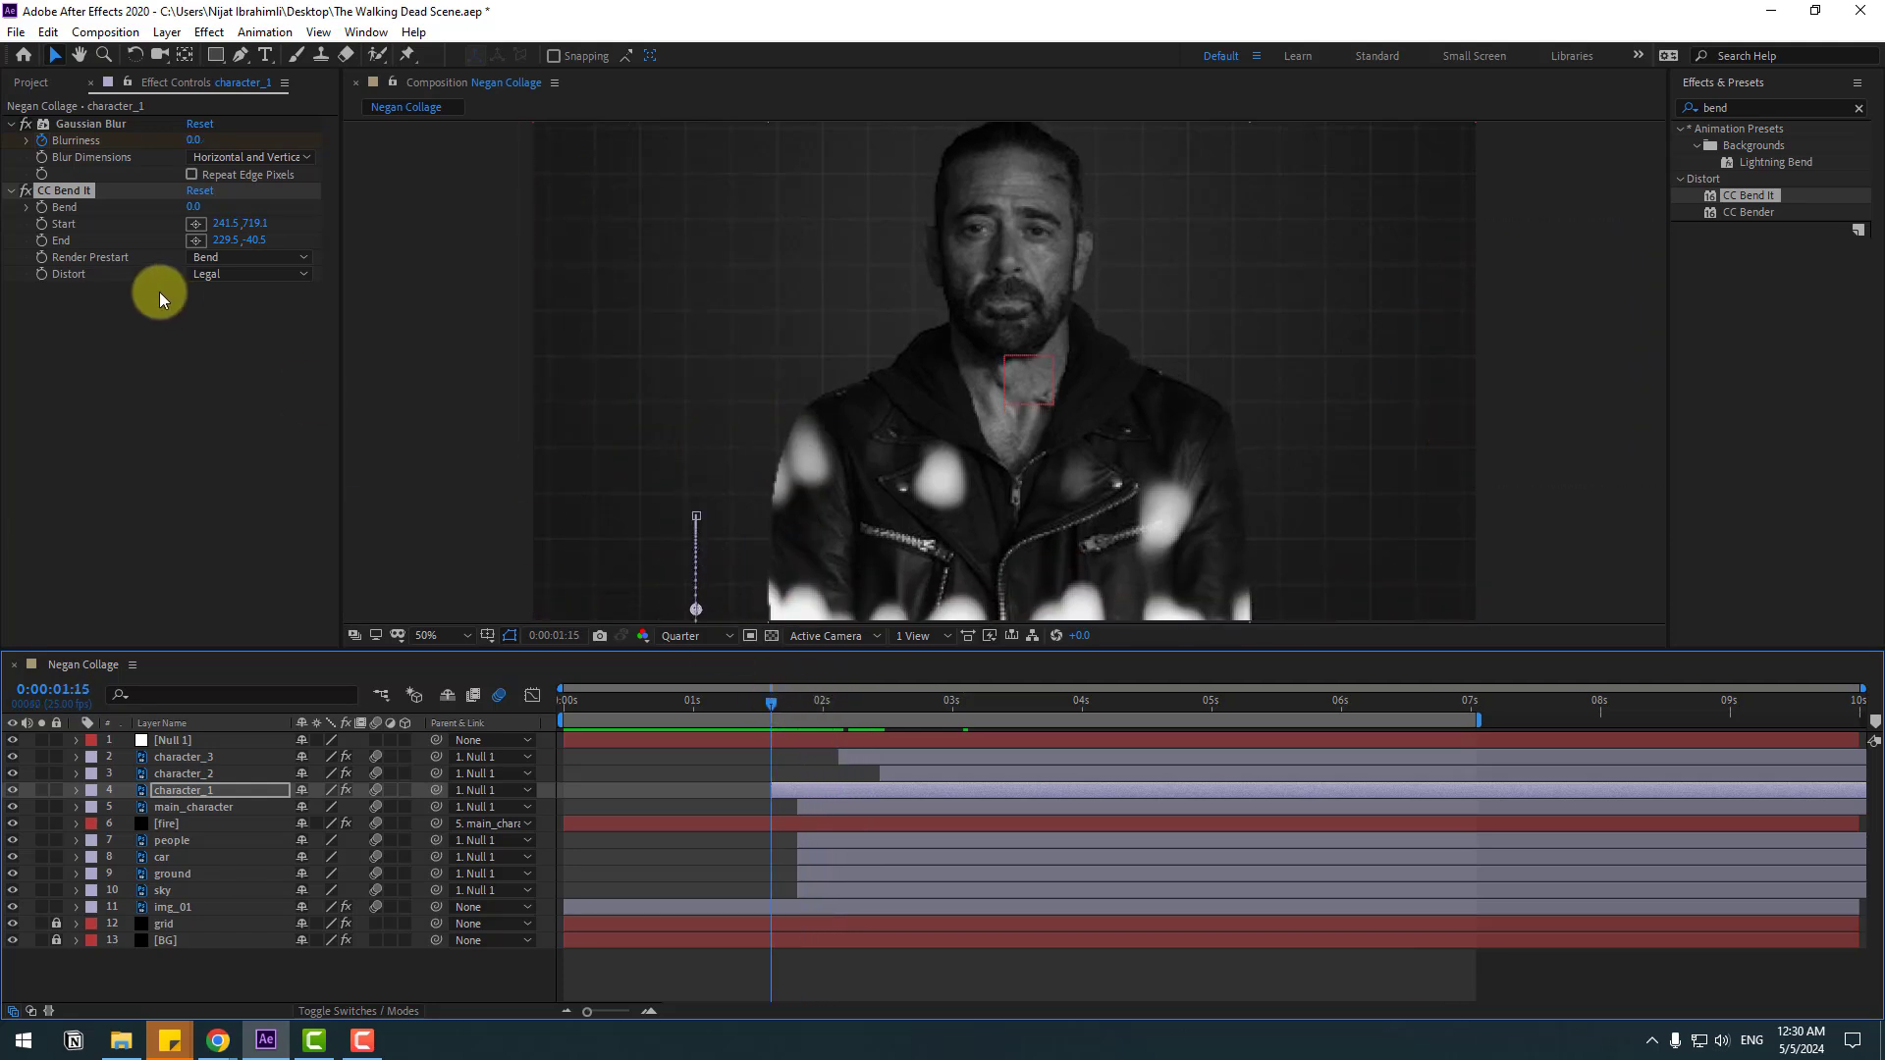
{"action": "left_click", "coordinate": [42, 208]}
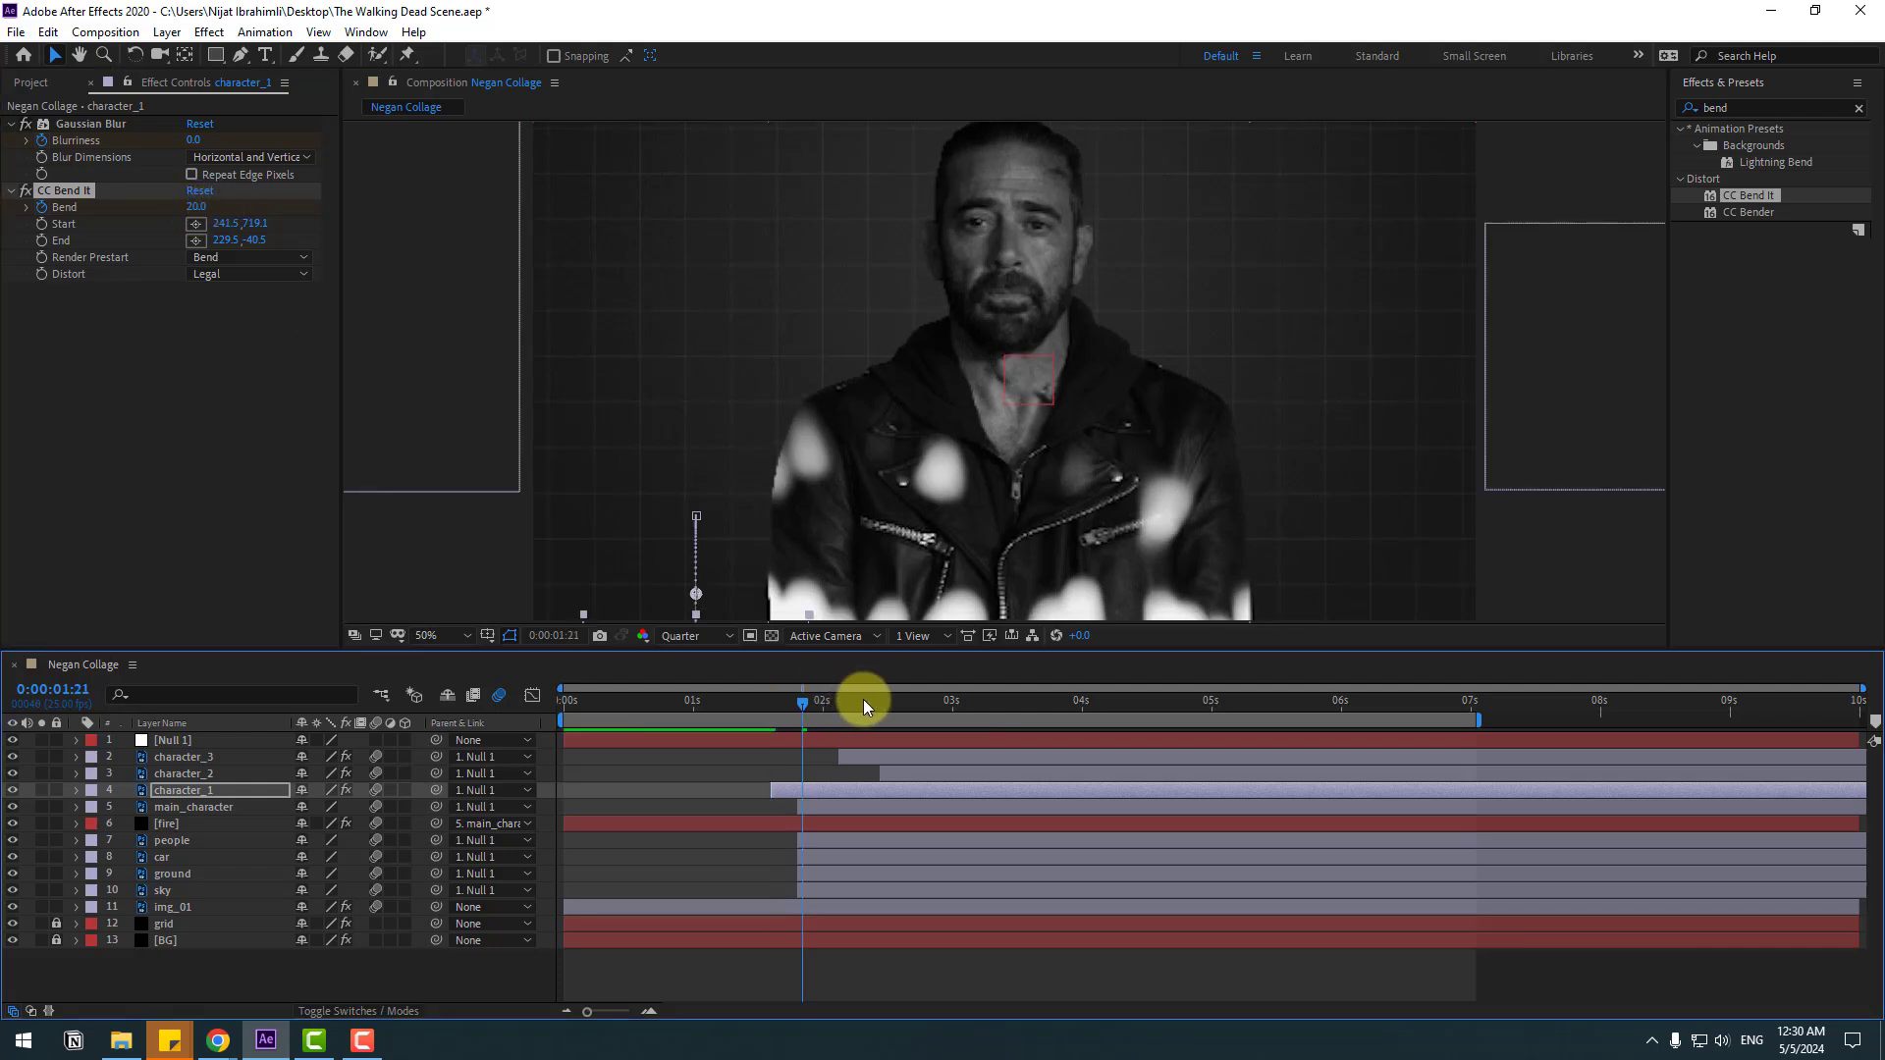
- Add a Bend keyframe of -1 on character_1 at 0:00:02:18
{"action": "left_click_drag", "start_coordinate": [867, 699], "coordinate": [917, 699]}
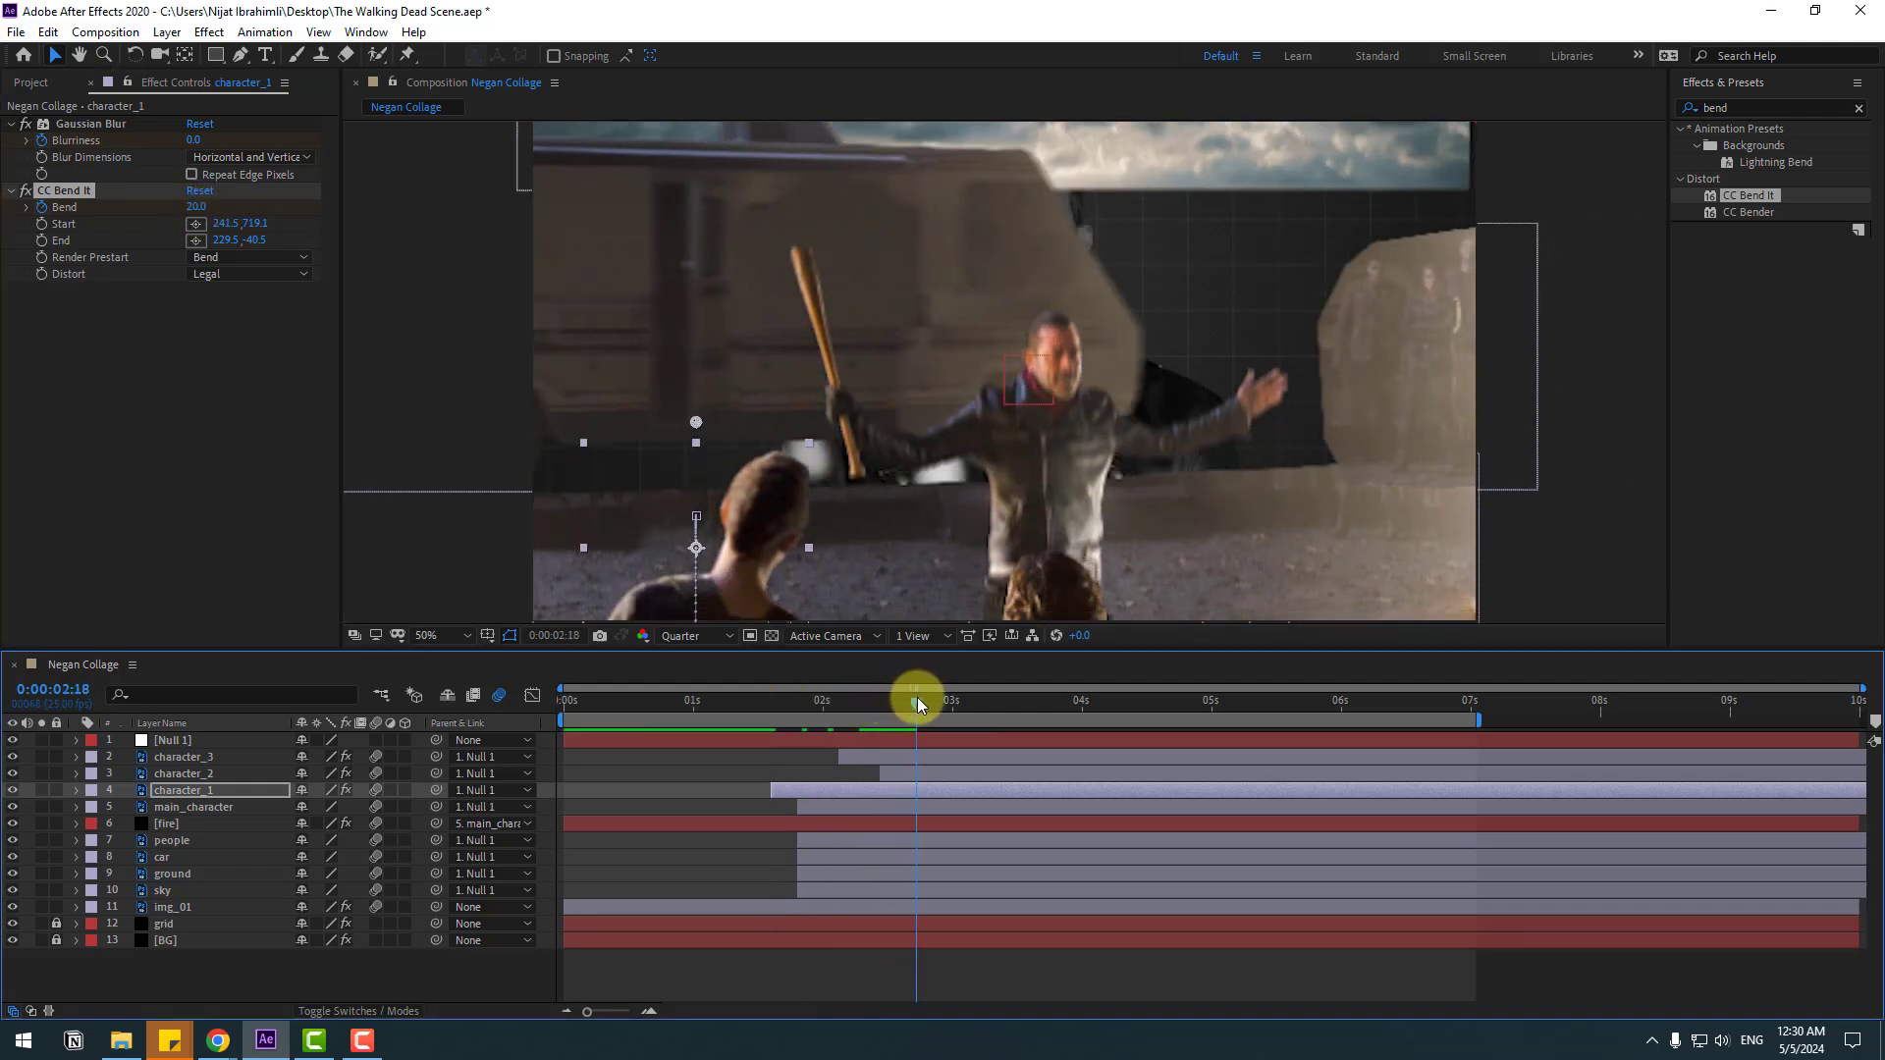
{"action": "left_click", "coordinate": [195, 208]}
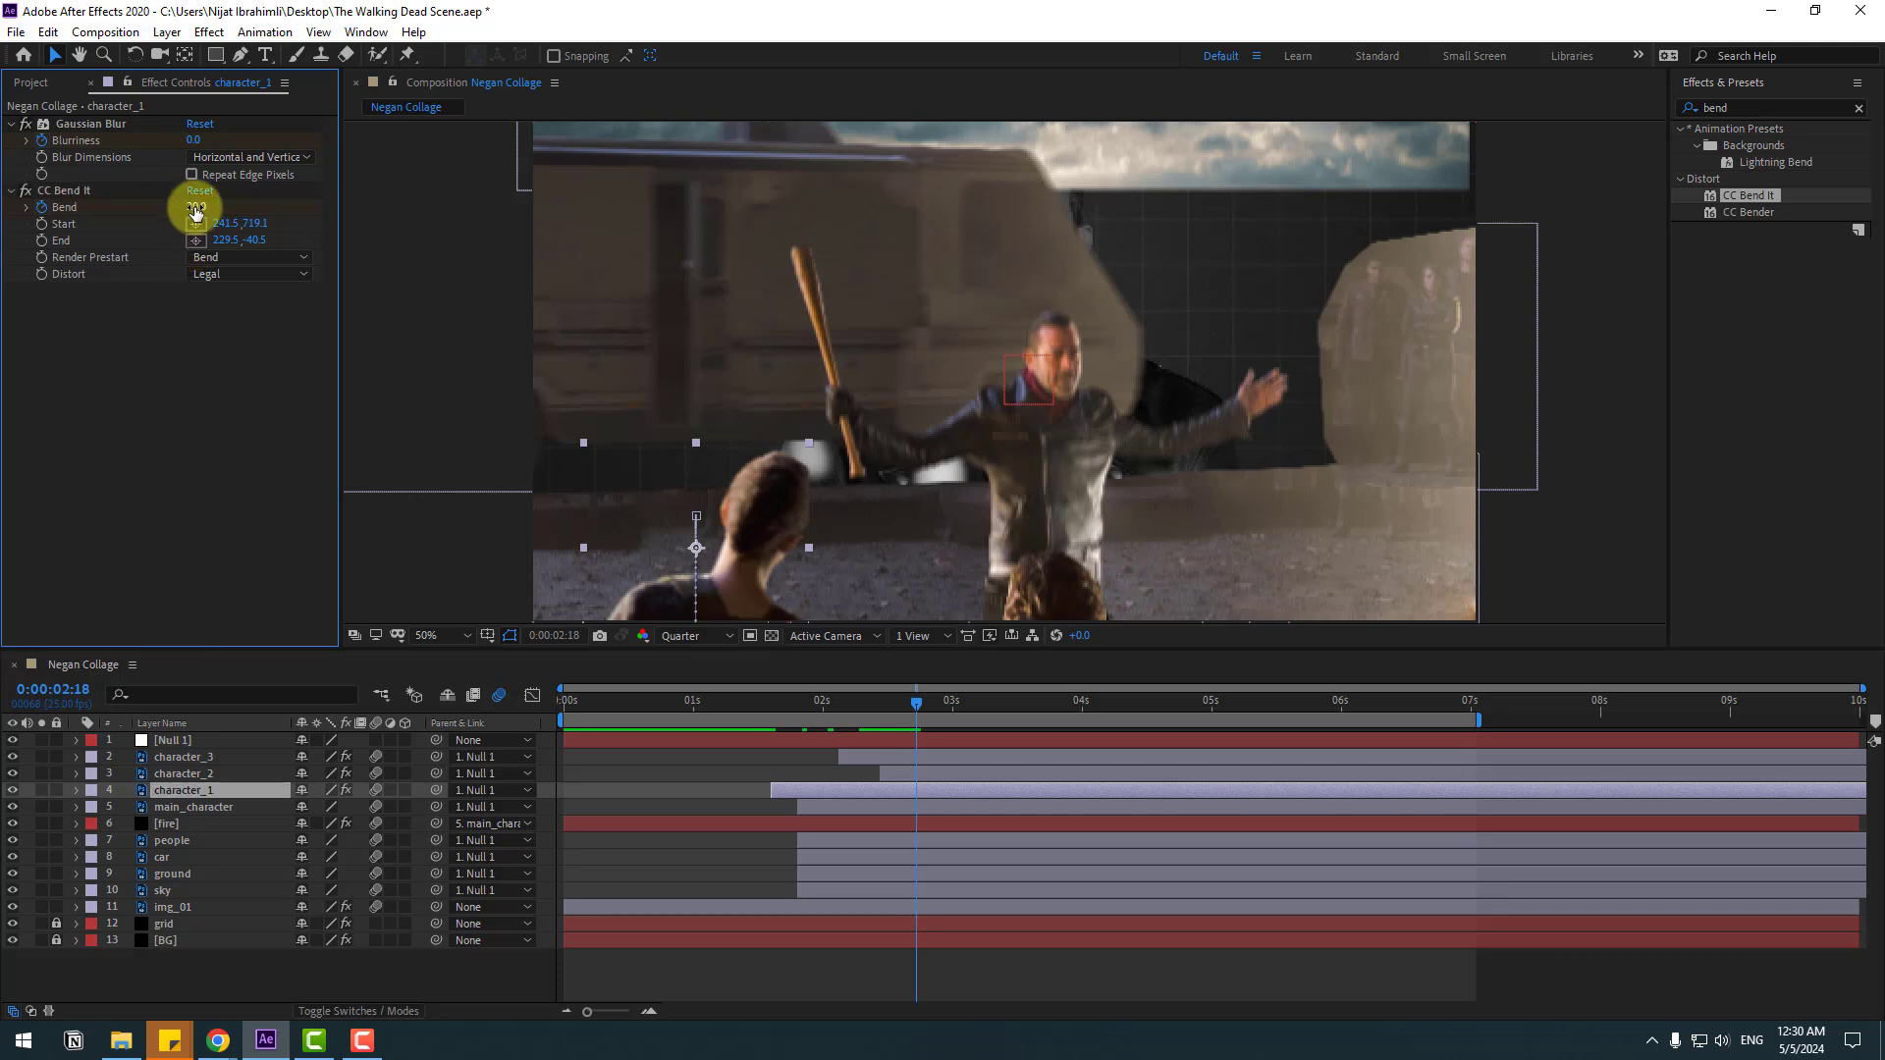
{"action": "type", "text": "0"}
{"action": "key", "text": "Return"}
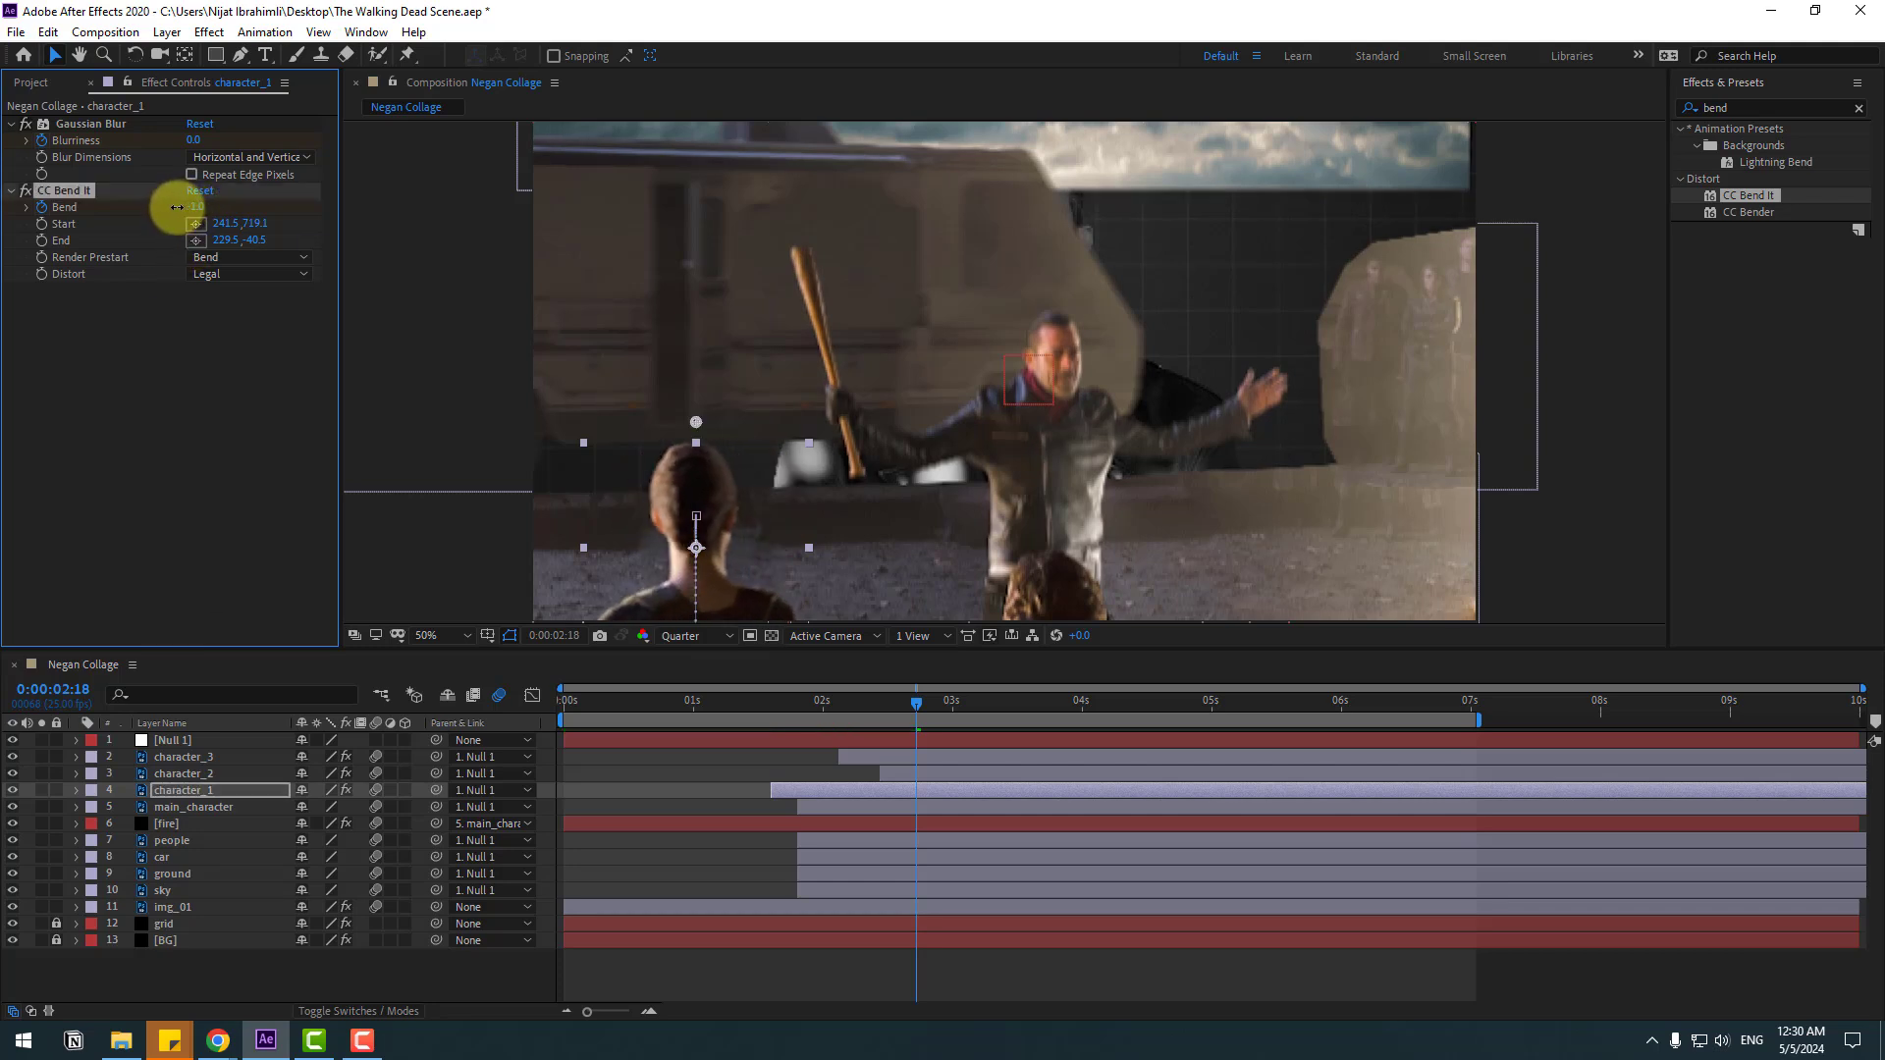
- Reveal character_1's keyframes and add a Bend keyframe of 5 at 0:00:03:17
{"action": "left_click_drag", "start_coordinate": [763, 707], "coordinate": [1041, 703]}
{"action": "key", "text": "u"}
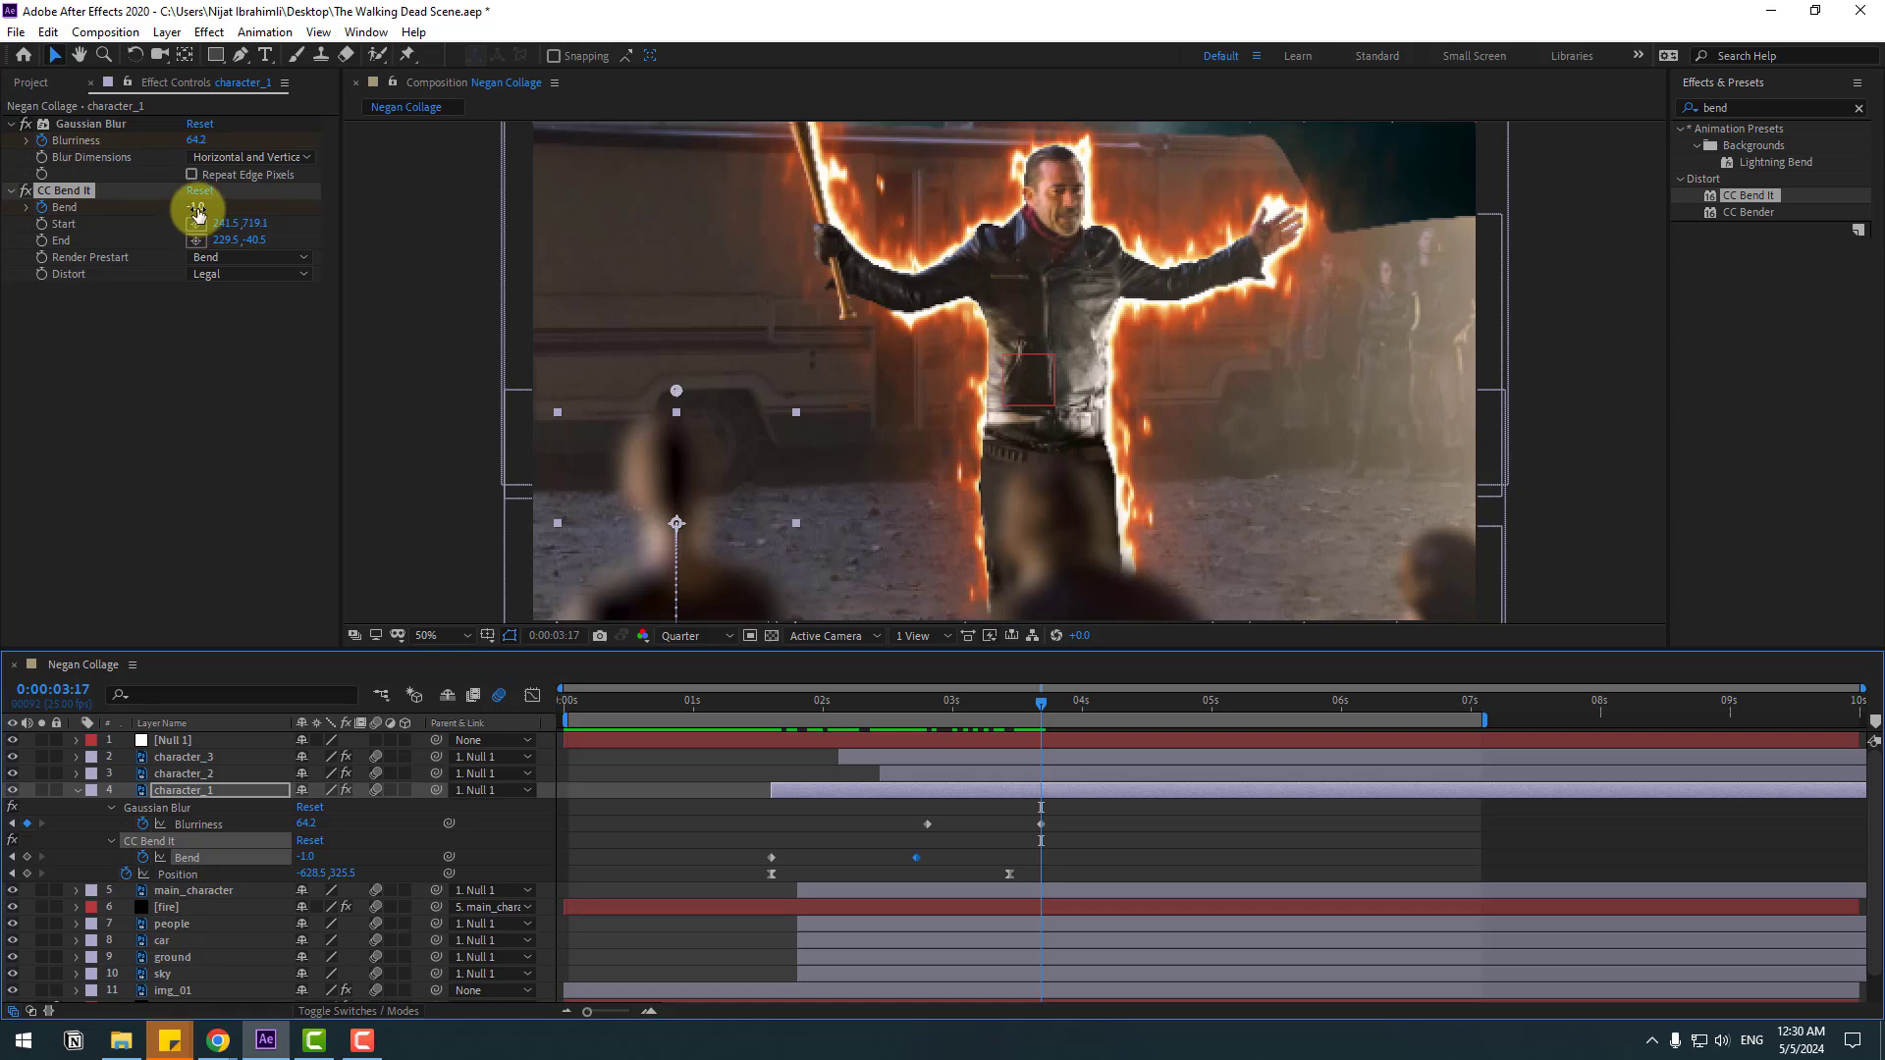
{"action": "left_click_drag", "start_coordinate": [197, 213], "coordinate": [201, 209]}
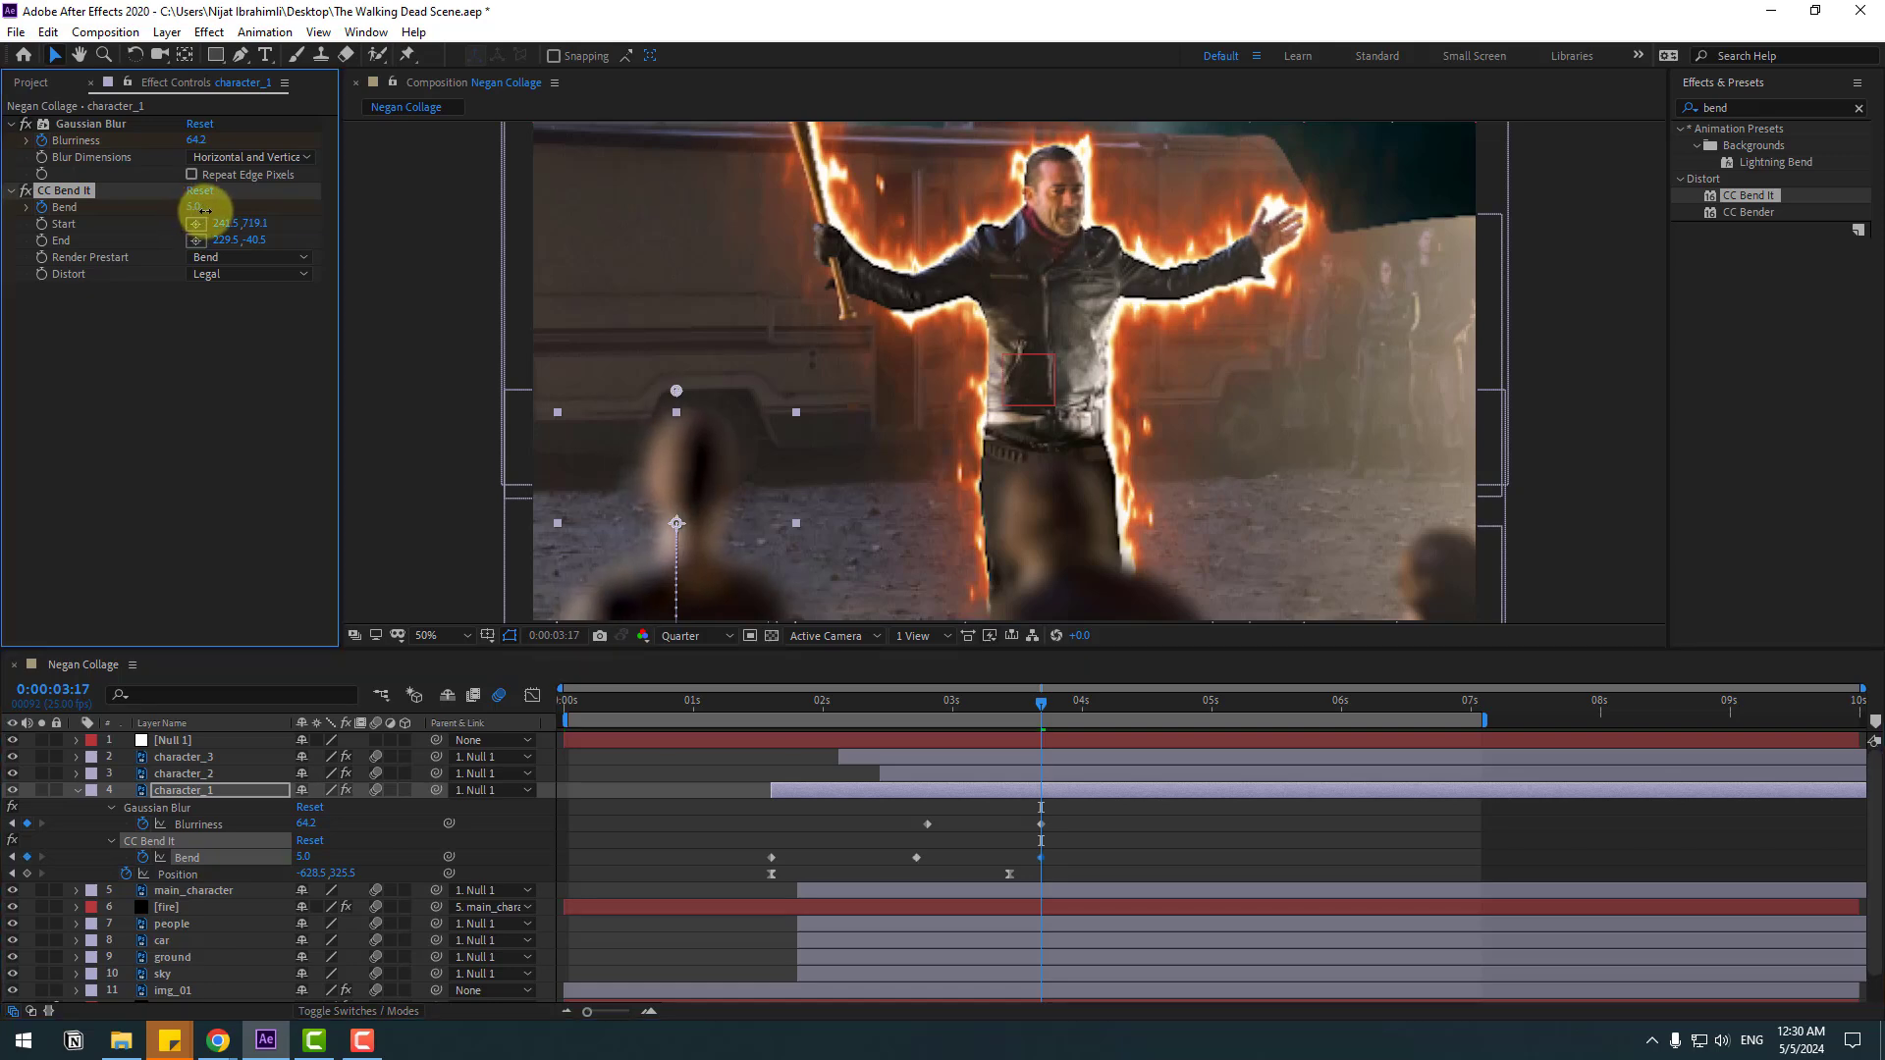
- Add Bend keyframes of 1 at 0:00:04:14 and 3 at 0:00:05:15 on character_1
{"action": "left_click_drag", "start_coordinate": [889, 694], "coordinate": [1154, 699]}
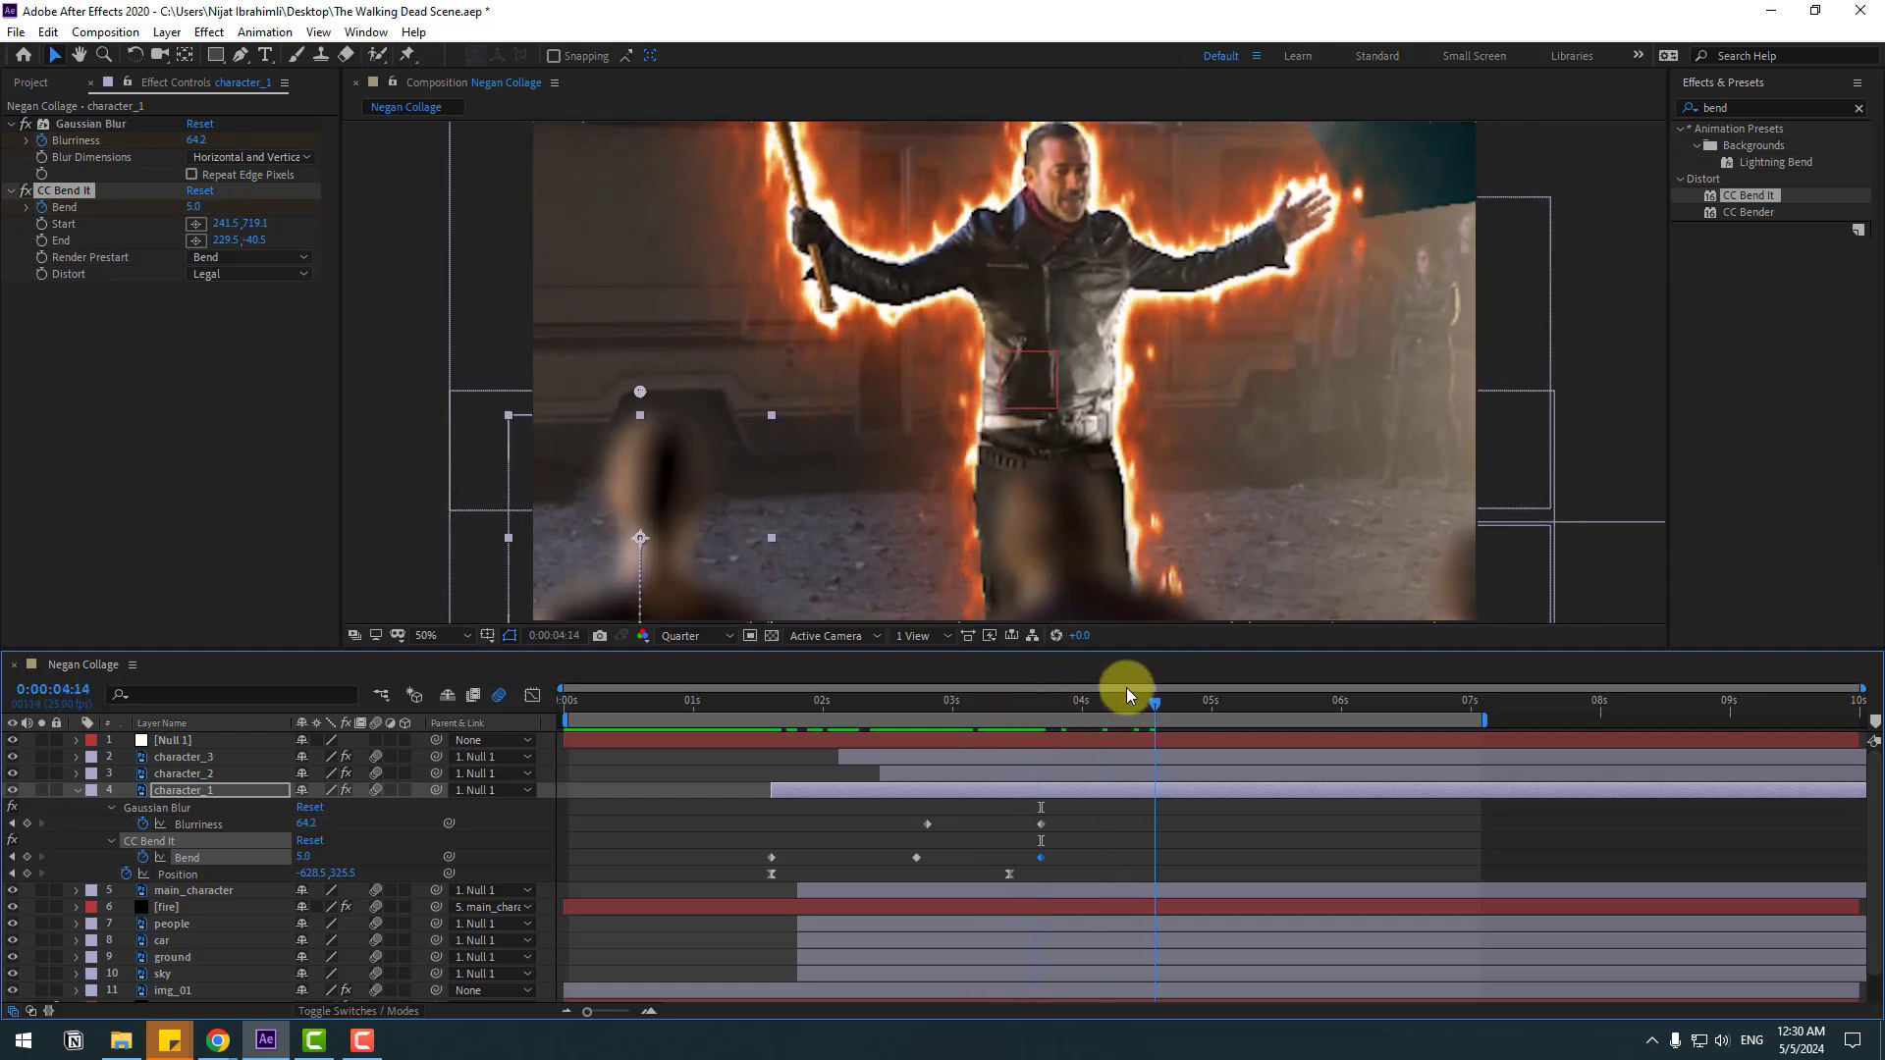
{"action": "left_click_drag", "start_coordinate": [191, 207], "coordinate": [189, 207]}
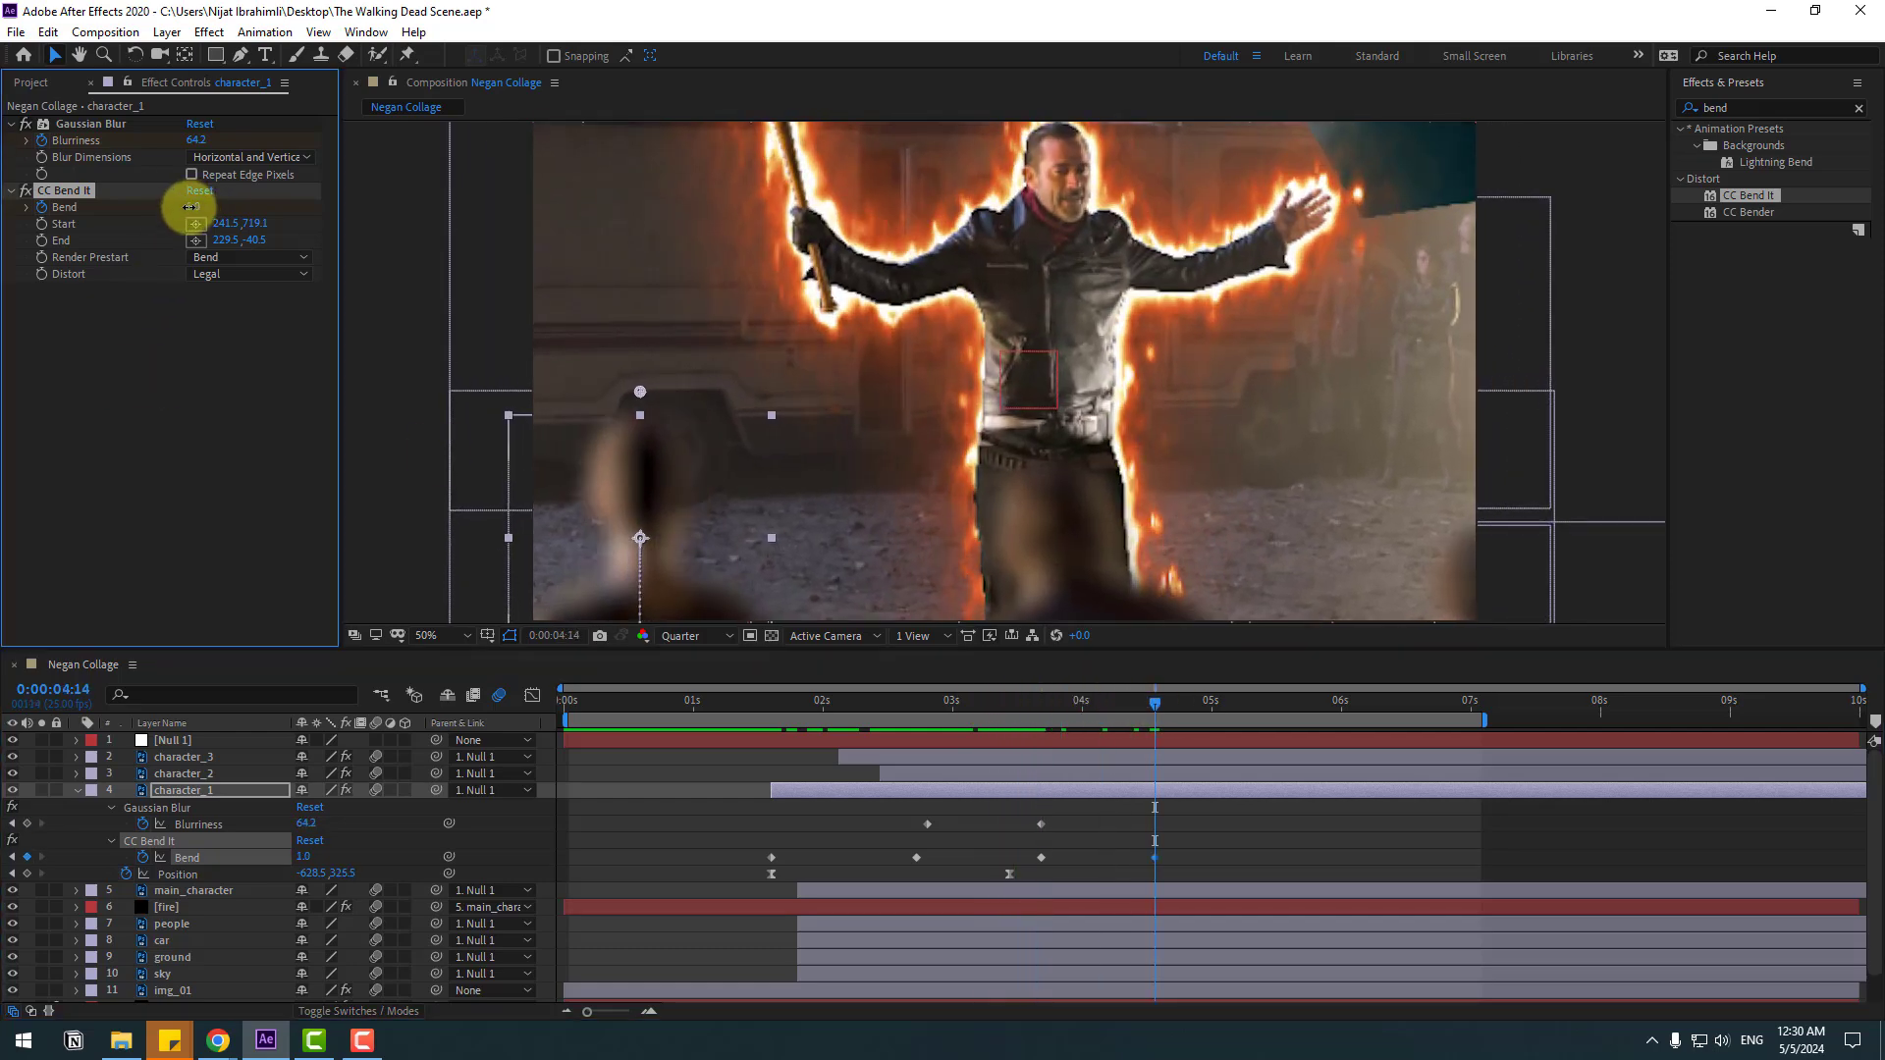
{"action": "left_click", "coordinate": [1288, 707]}
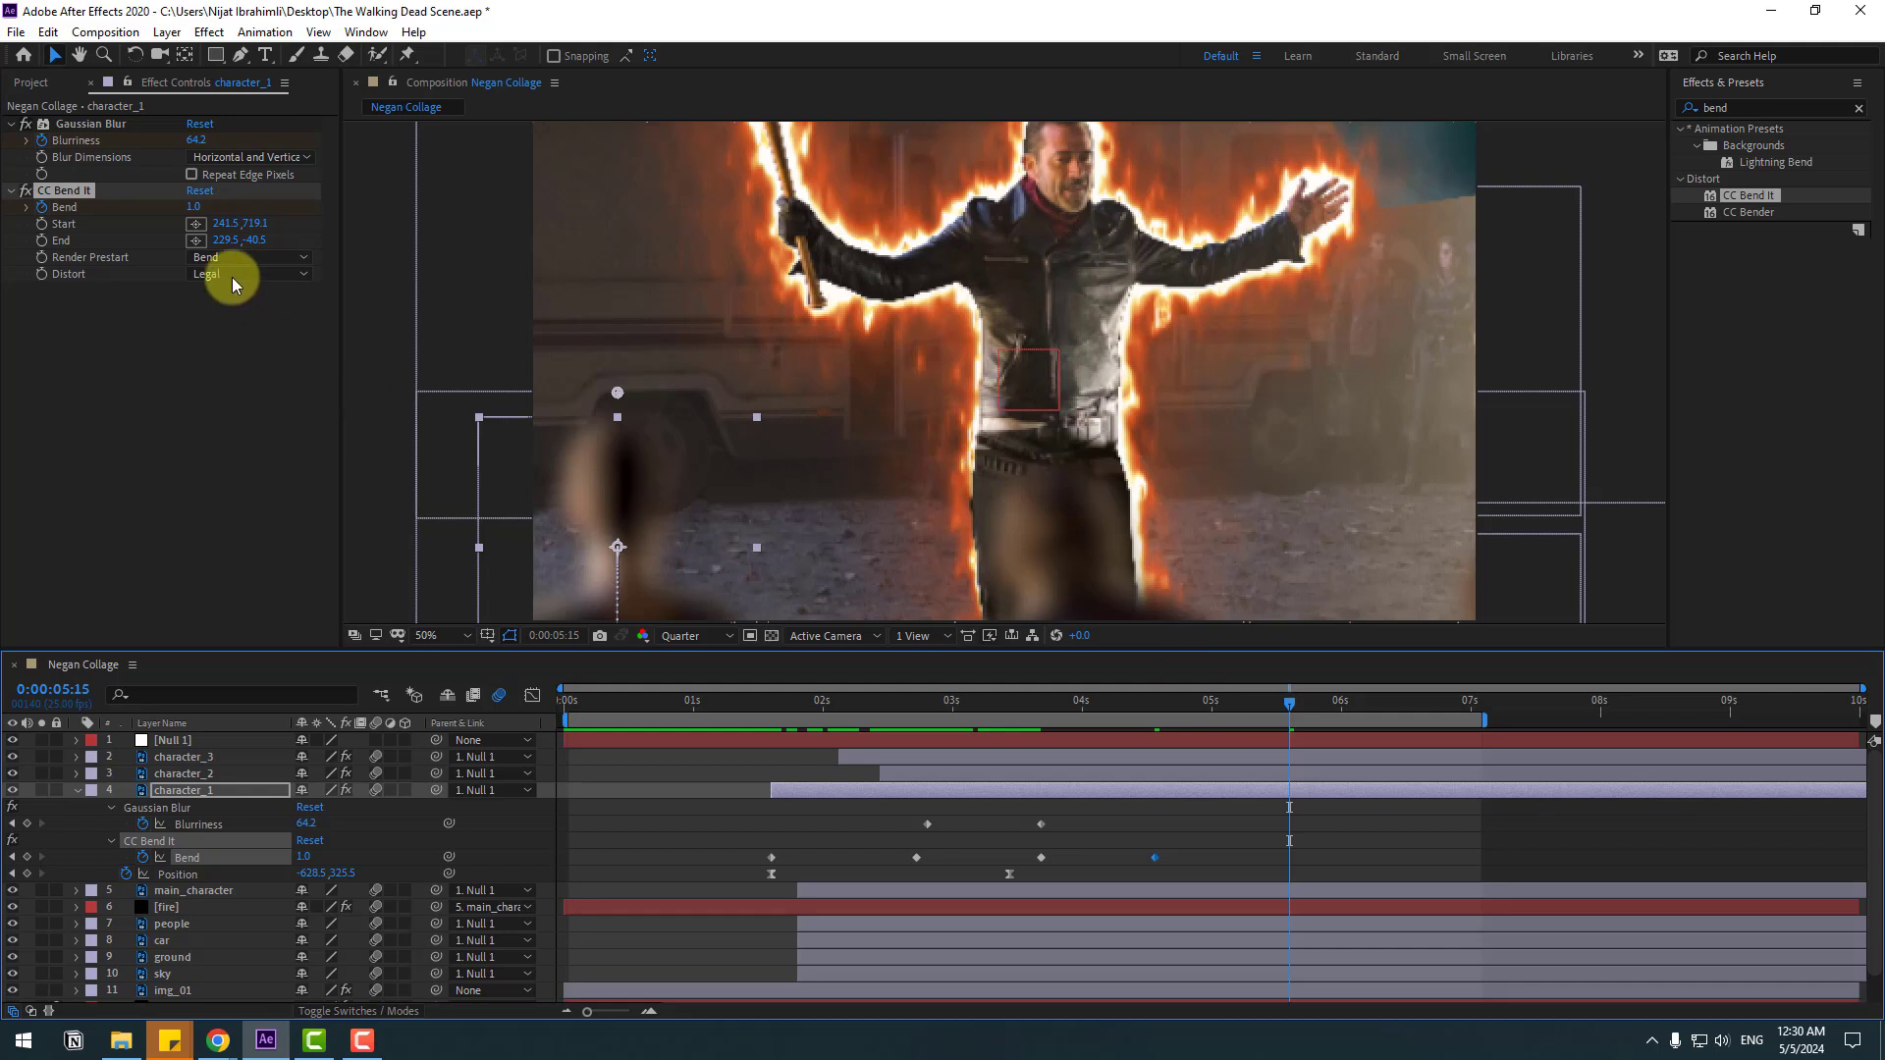
{"action": "left_click", "coordinate": [198, 208]}
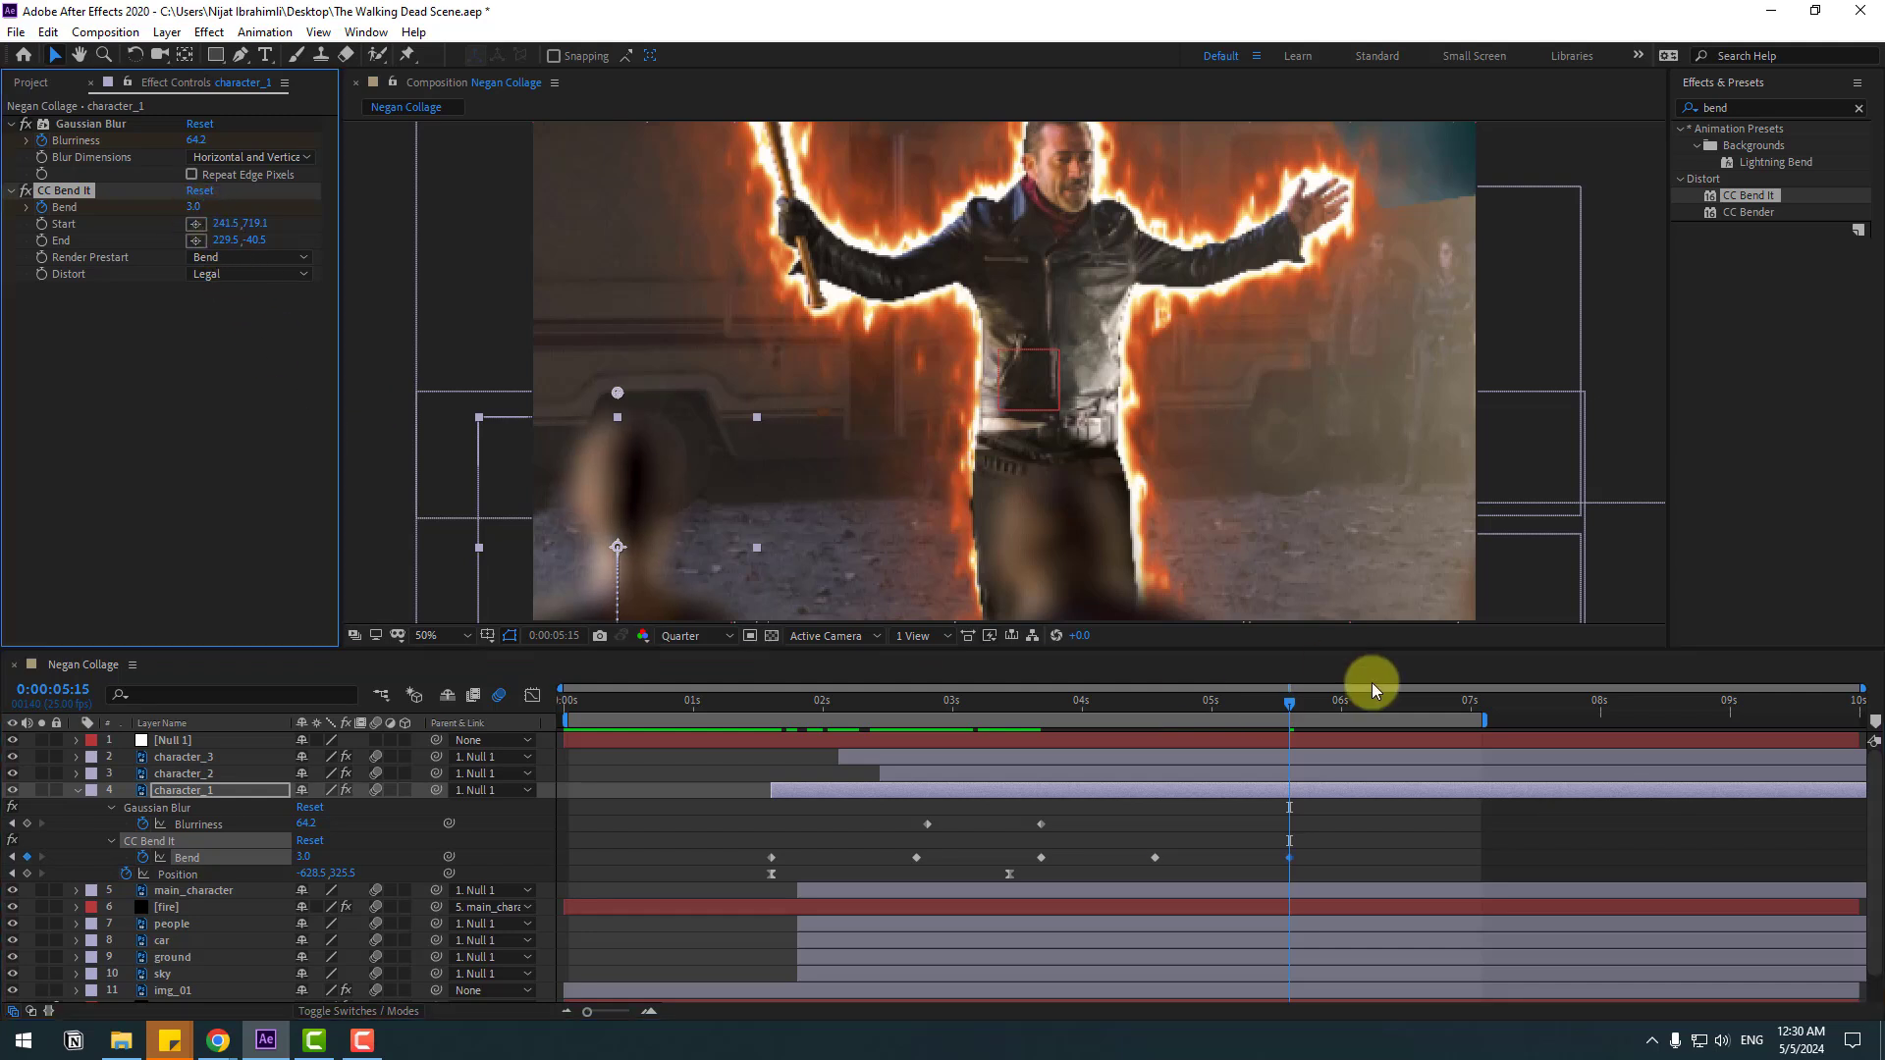
- Add a Bend keyframe of -4 on character_1 at 0:00:06:14
{"action": "left_click", "coordinate": [1414, 707]}
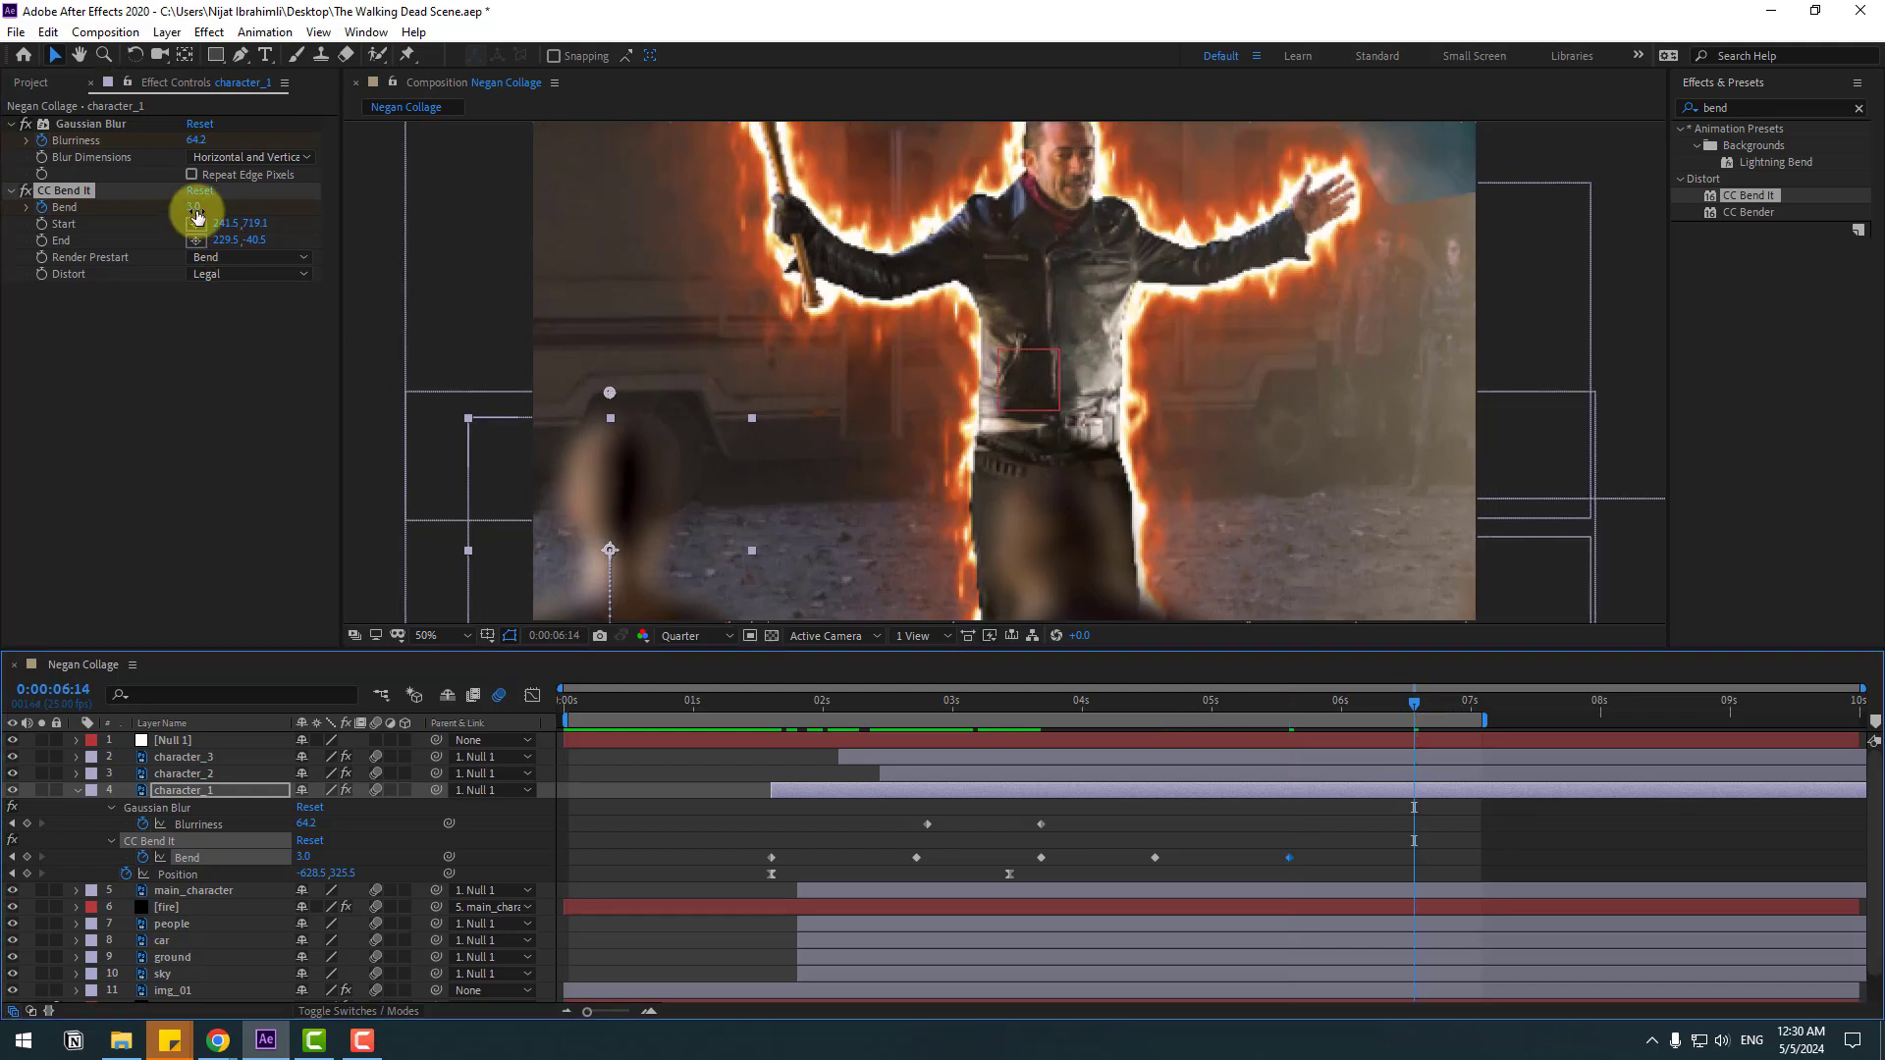
{"action": "left_click", "coordinate": [196, 210]}
{"action": "type", "text": "-4.0"}
{"action": "key", "text": "Return"}
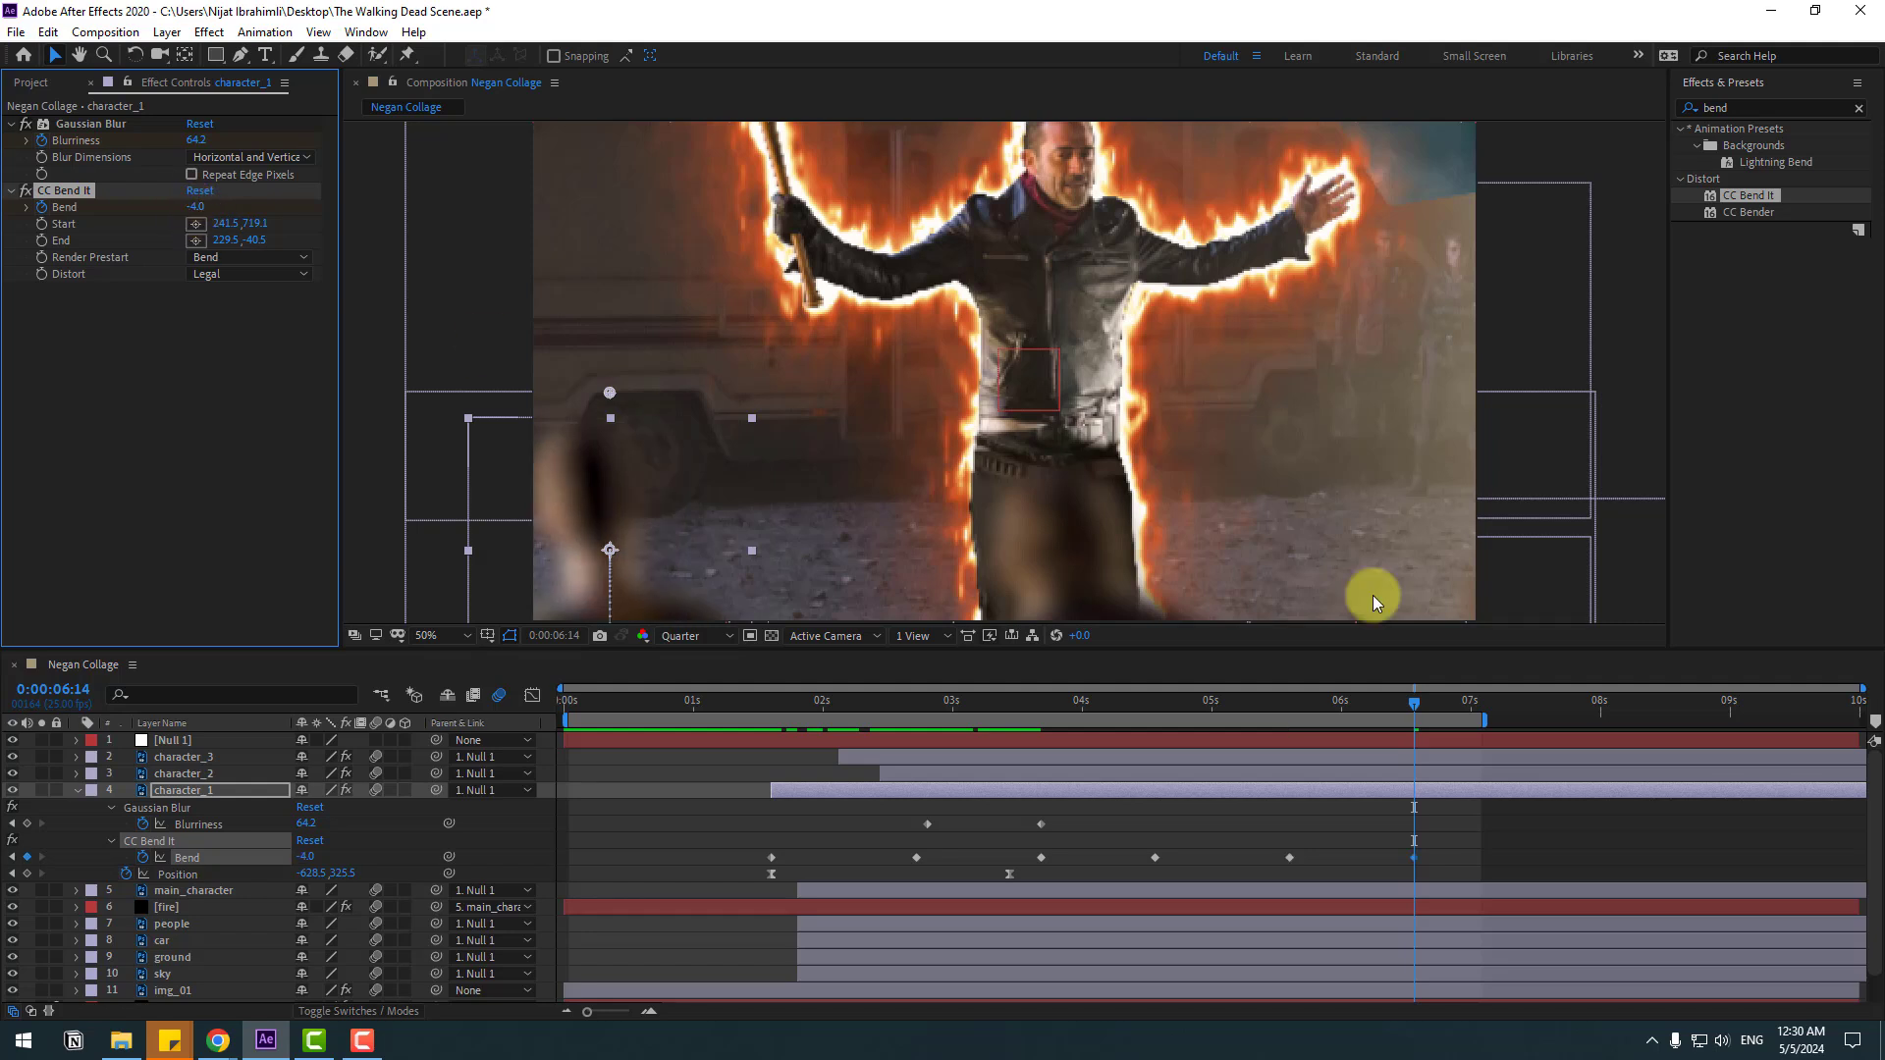
- Add a final Bend keyframe of 0 on character_1 at 0:00:07:02 and play back the bending motion
{"action": "left_click", "coordinate": [1480, 703]}
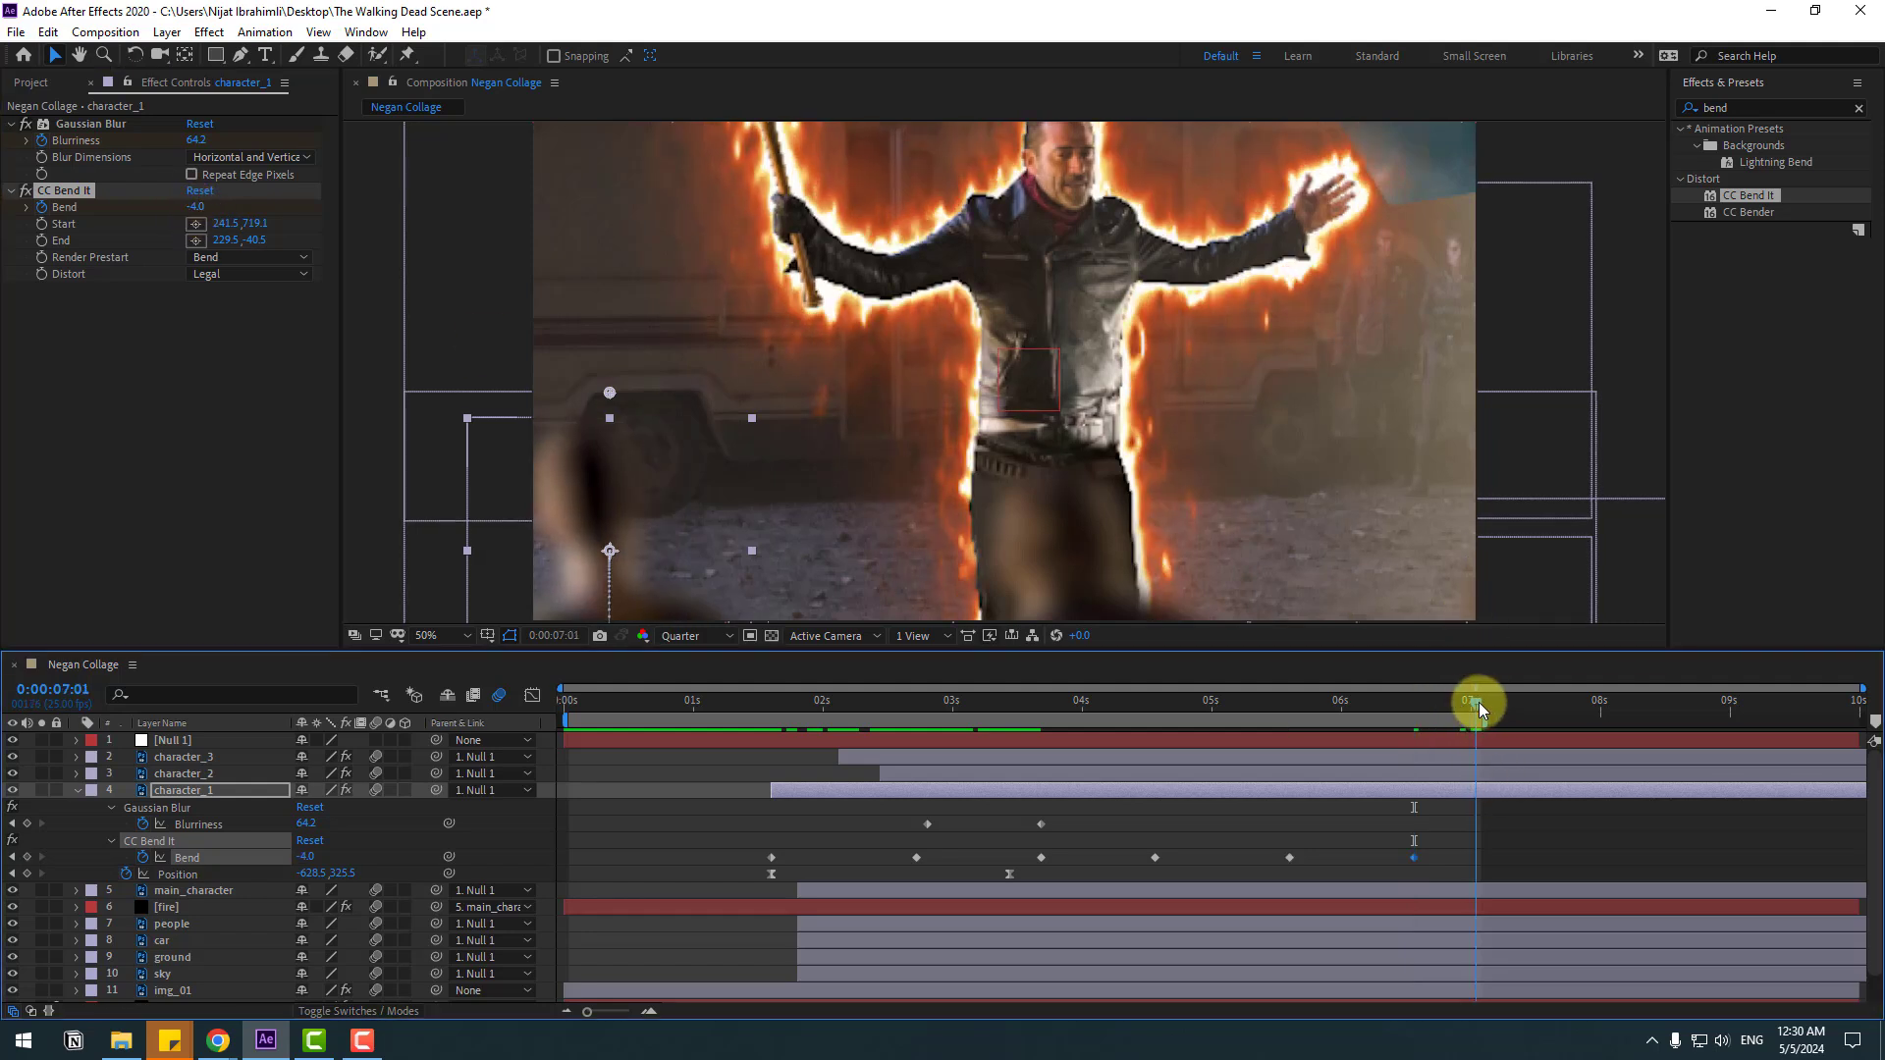
{"action": "left_click", "coordinate": [194, 209]}
{"action": "type", "text": "0"}
{"action": "key", "text": "Return"}
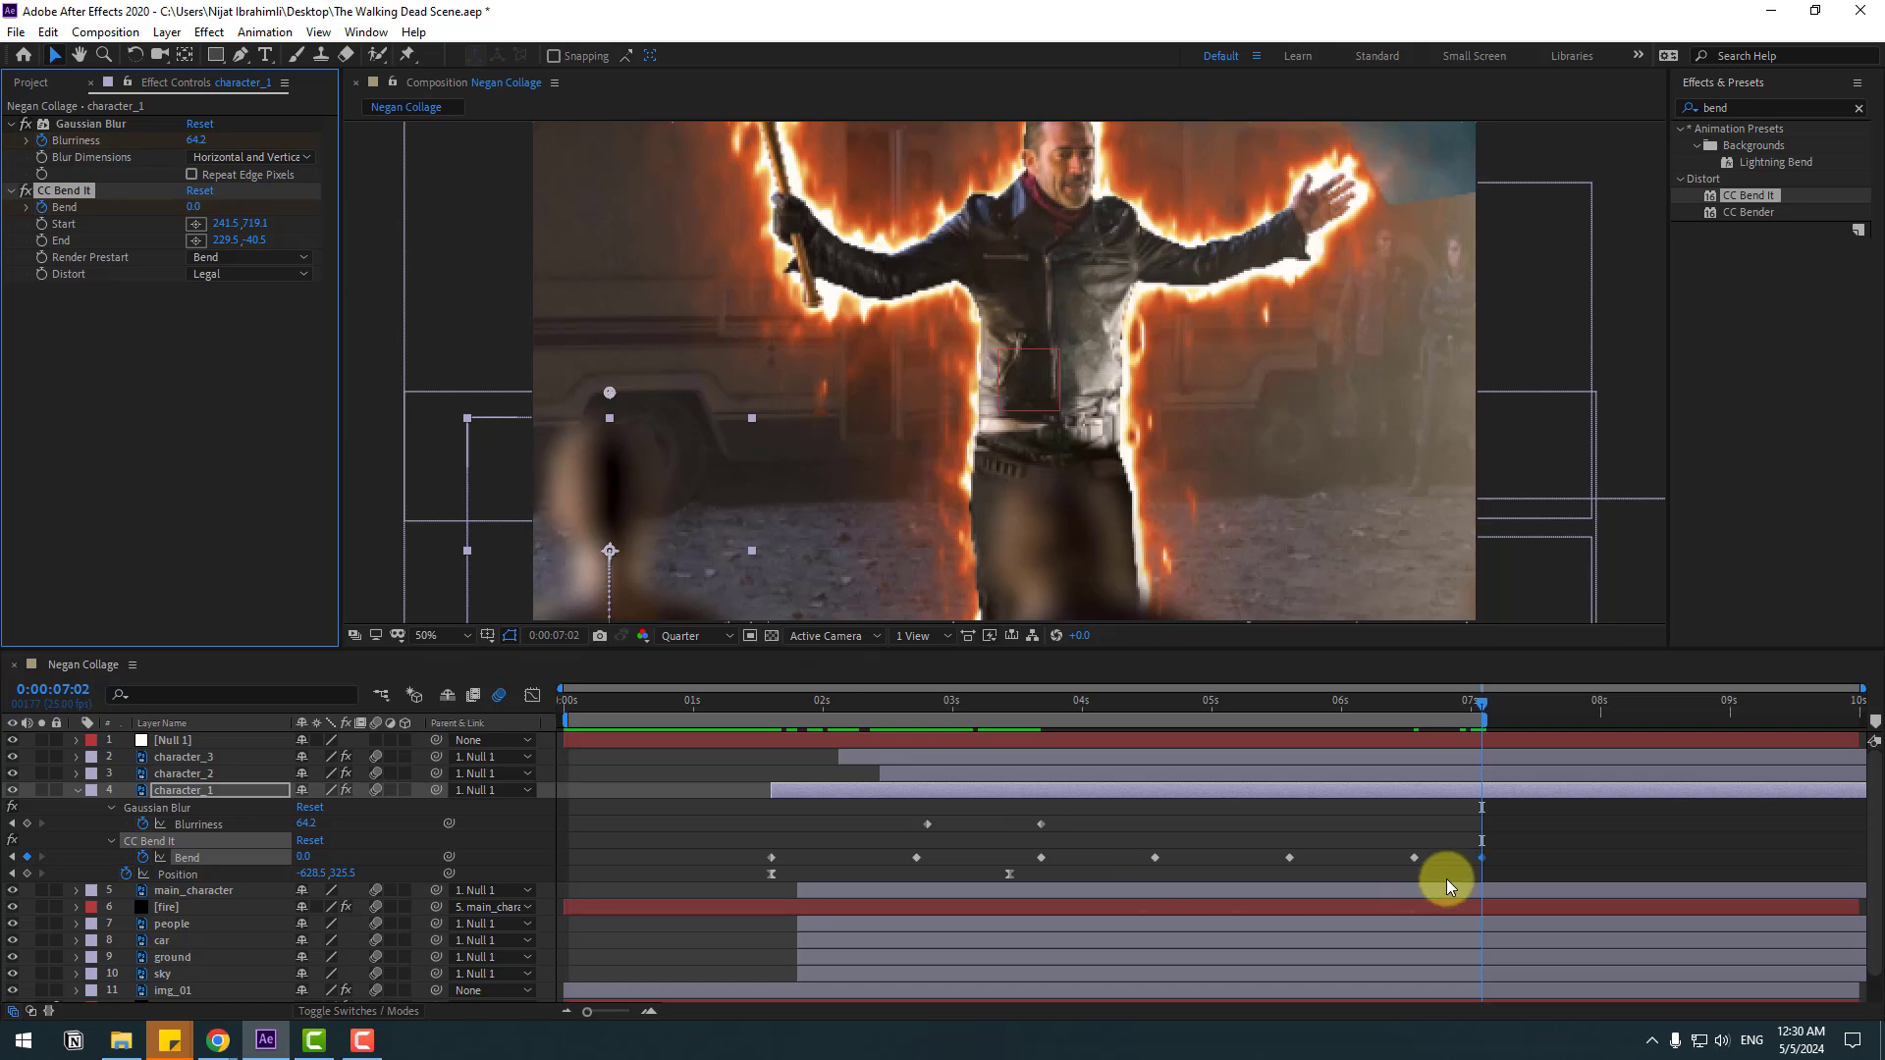
{"action": "key", "text": "space"}
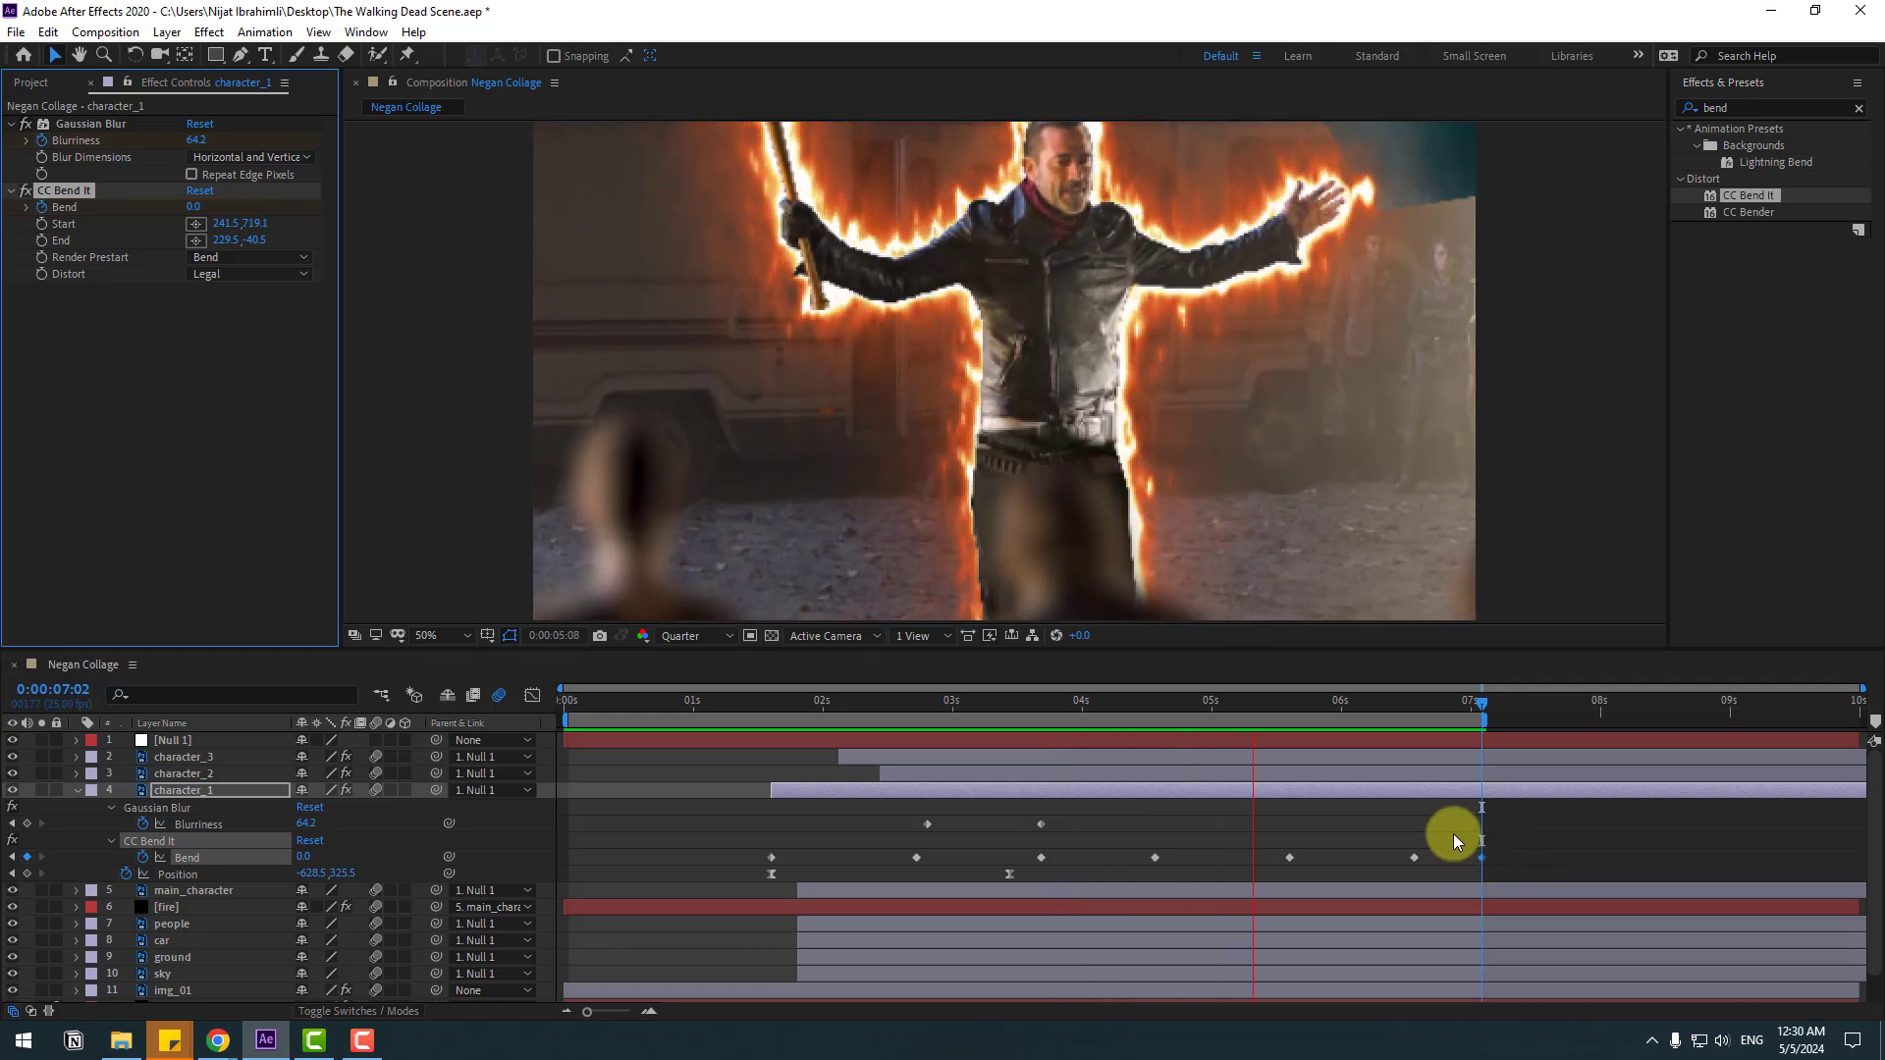
{"action": "key", "text": "space"}
- Apply Easy Ease to all of character_1's Bend keyframes and play back with the work area starting where the layer begins
{"action": "left_click_drag", "start_coordinate": [1487, 851], "coordinate": [1369, 854]}
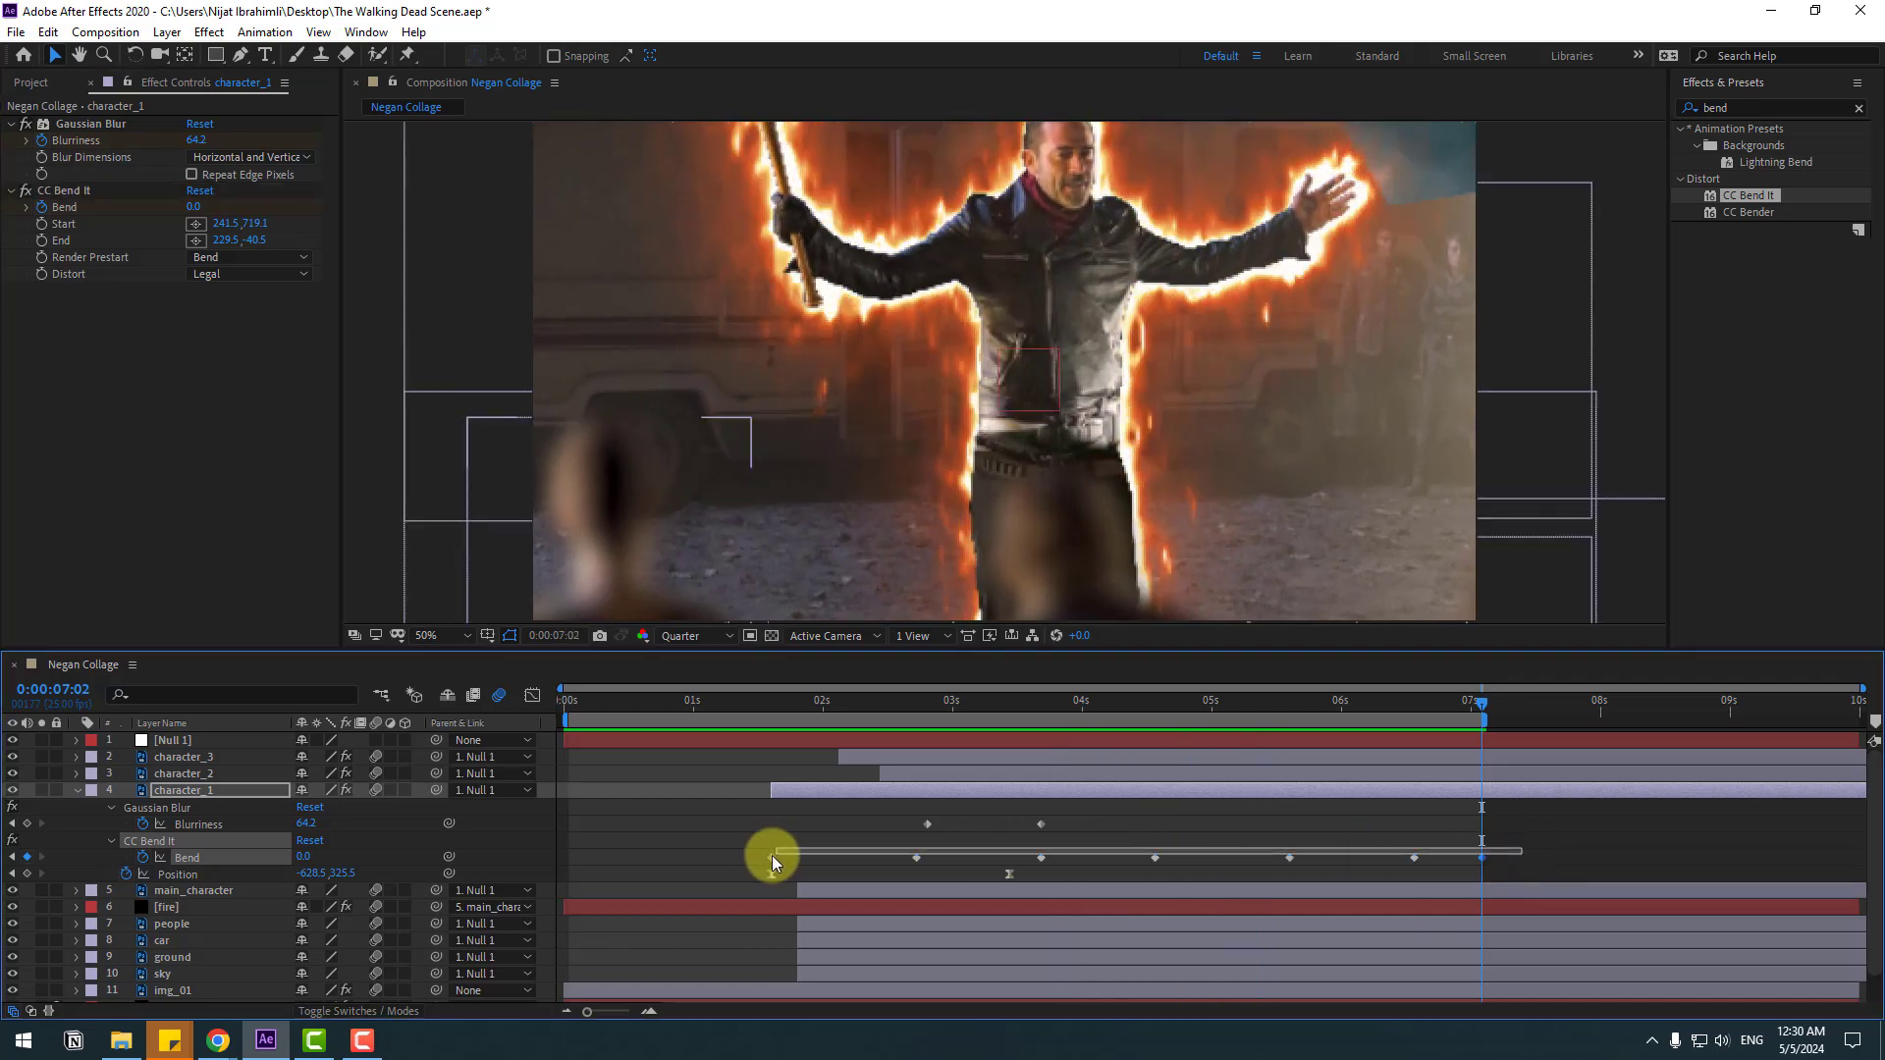
{"action": "left_click_drag", "start_coordinate": [772, 856], "coordinate": [763, 857]}
{"action": "right_click", "coordinate": [769, 858]}
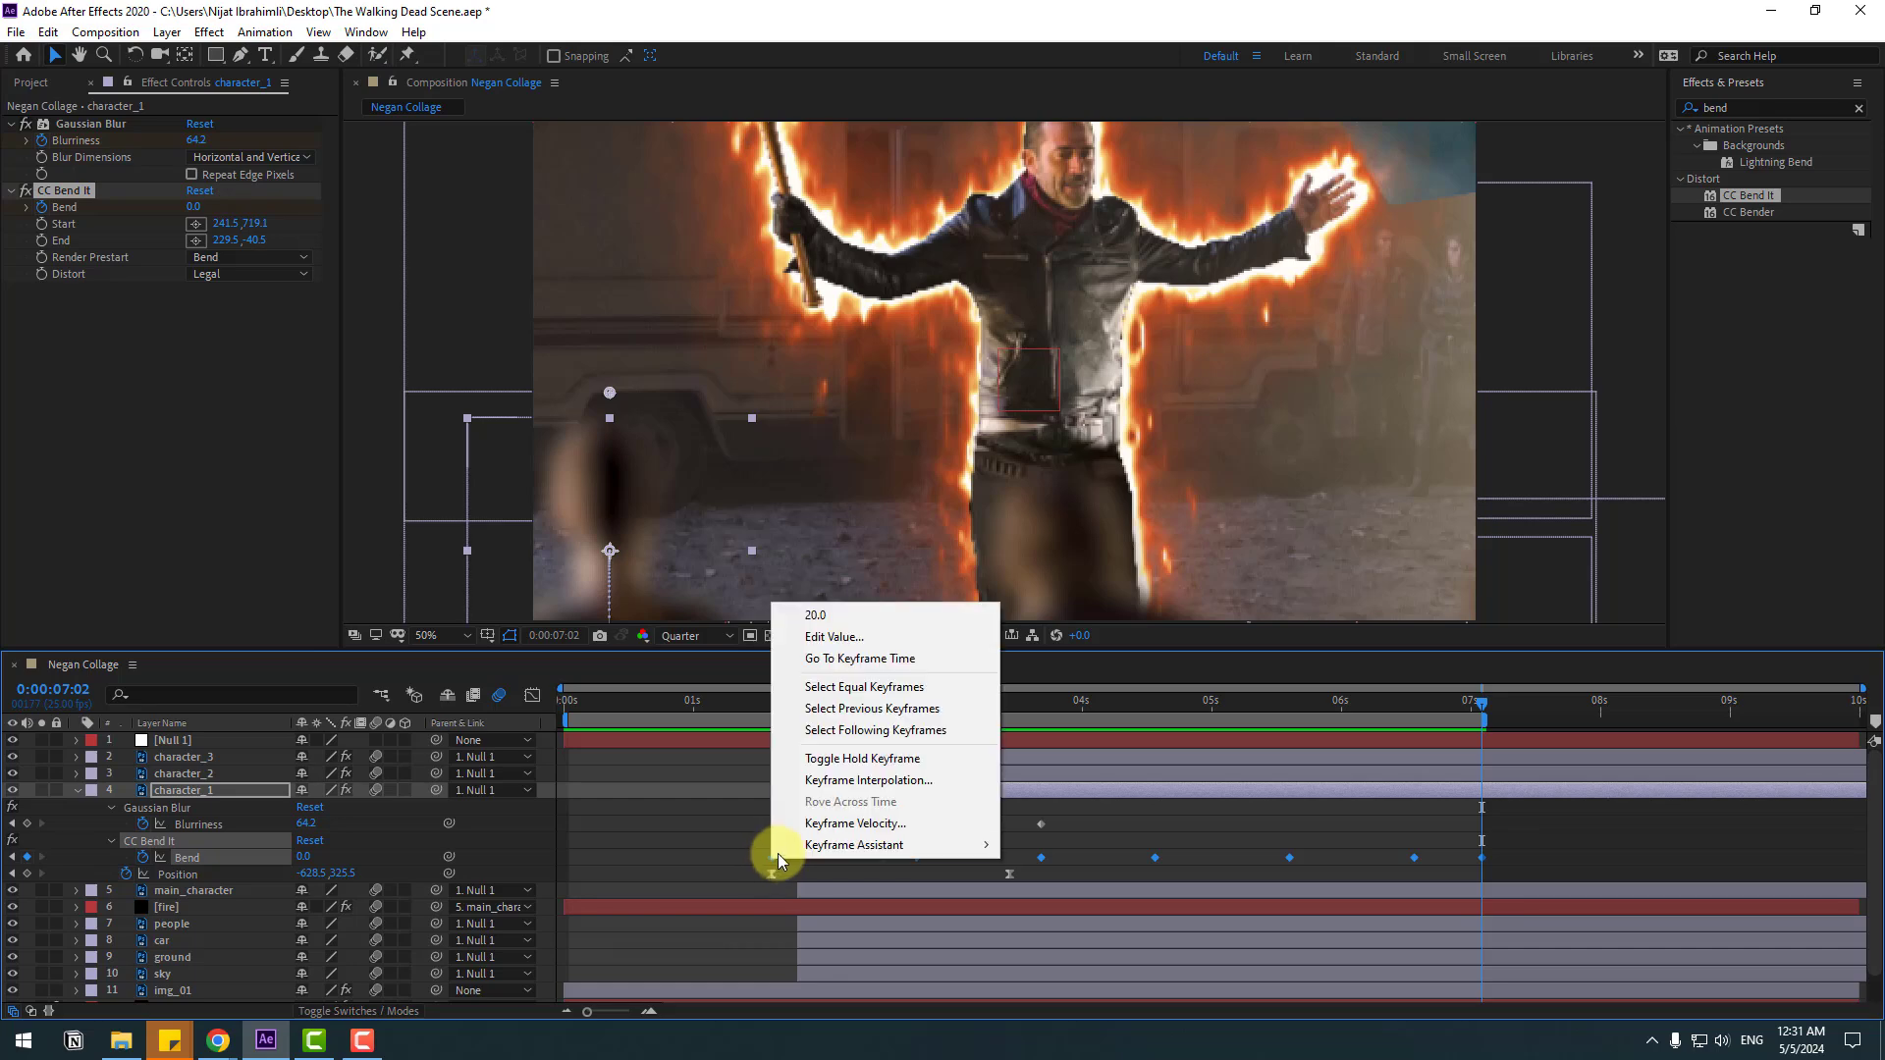
{"action": "mouse_move", "coordinate": [883, 845]}
{"action": "left_click", "coordinate": [1168, 910]}
{"action": "left_click", "coordinate": [563, 730]}
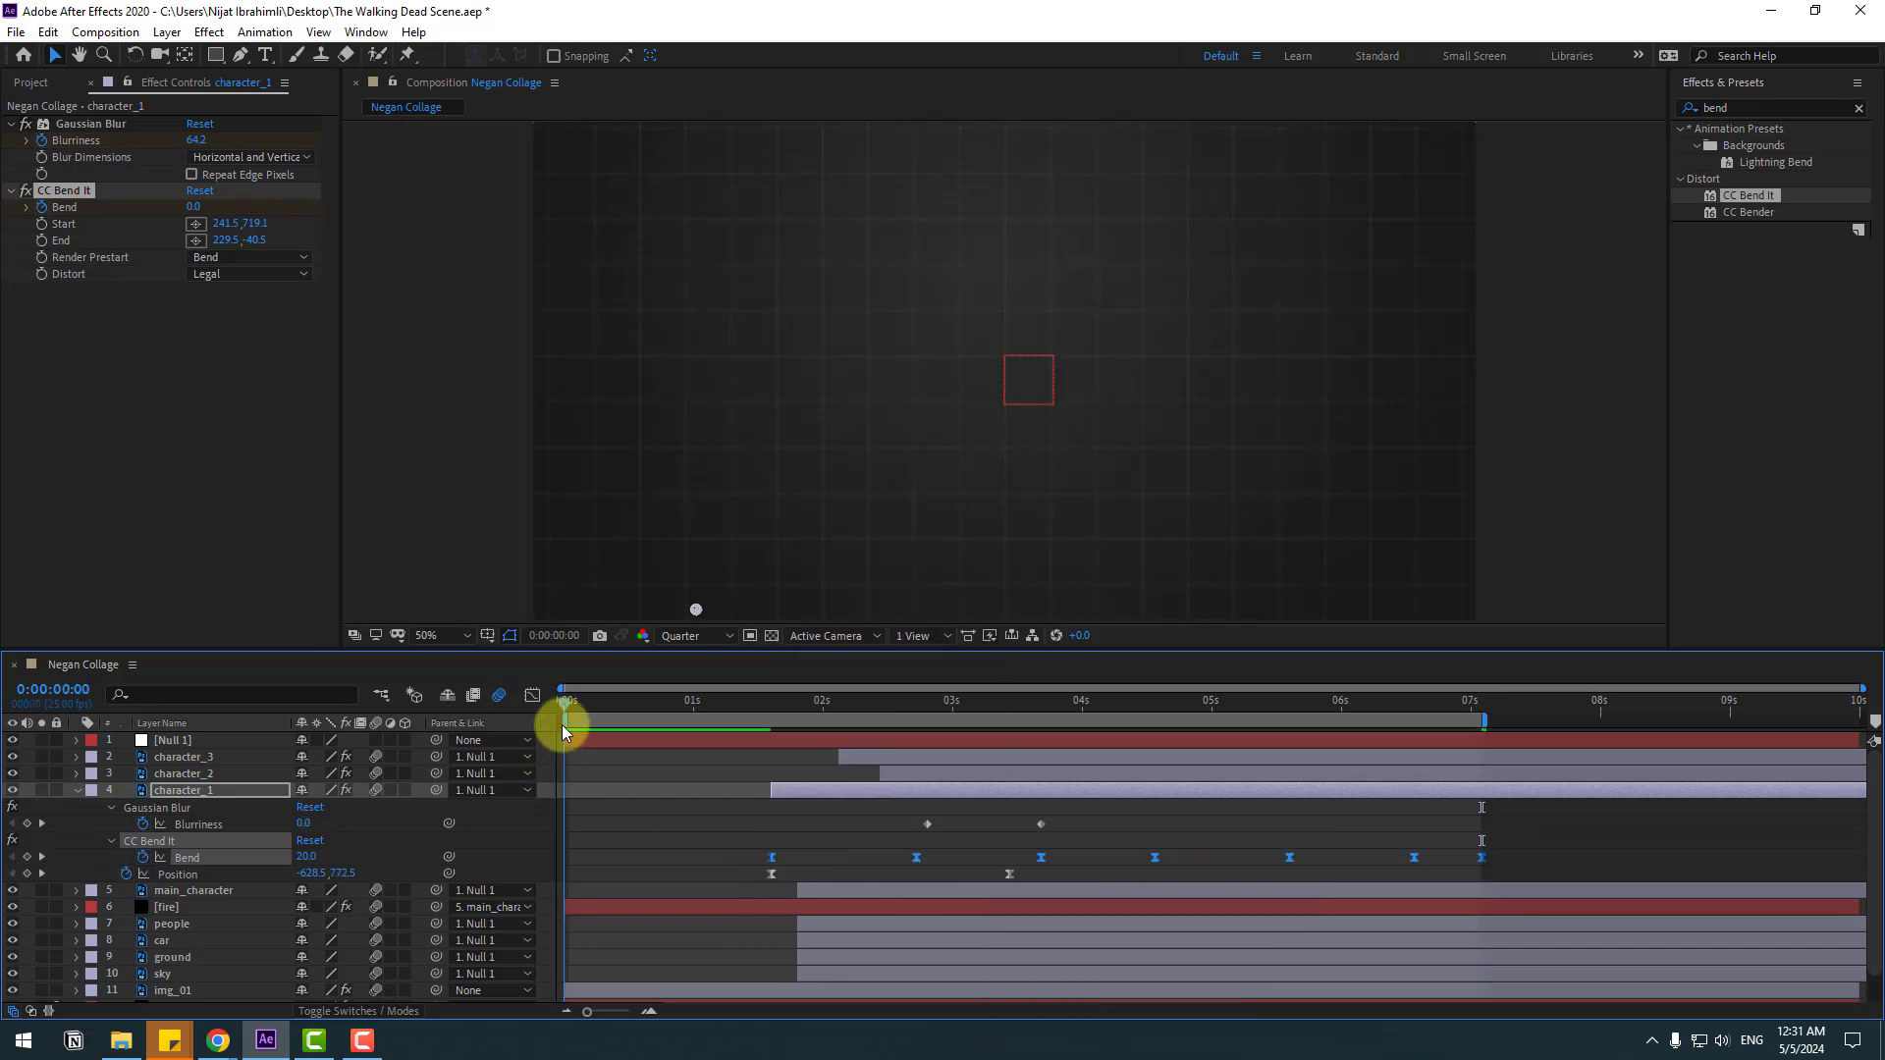
{"action": "key", "text": "space"}
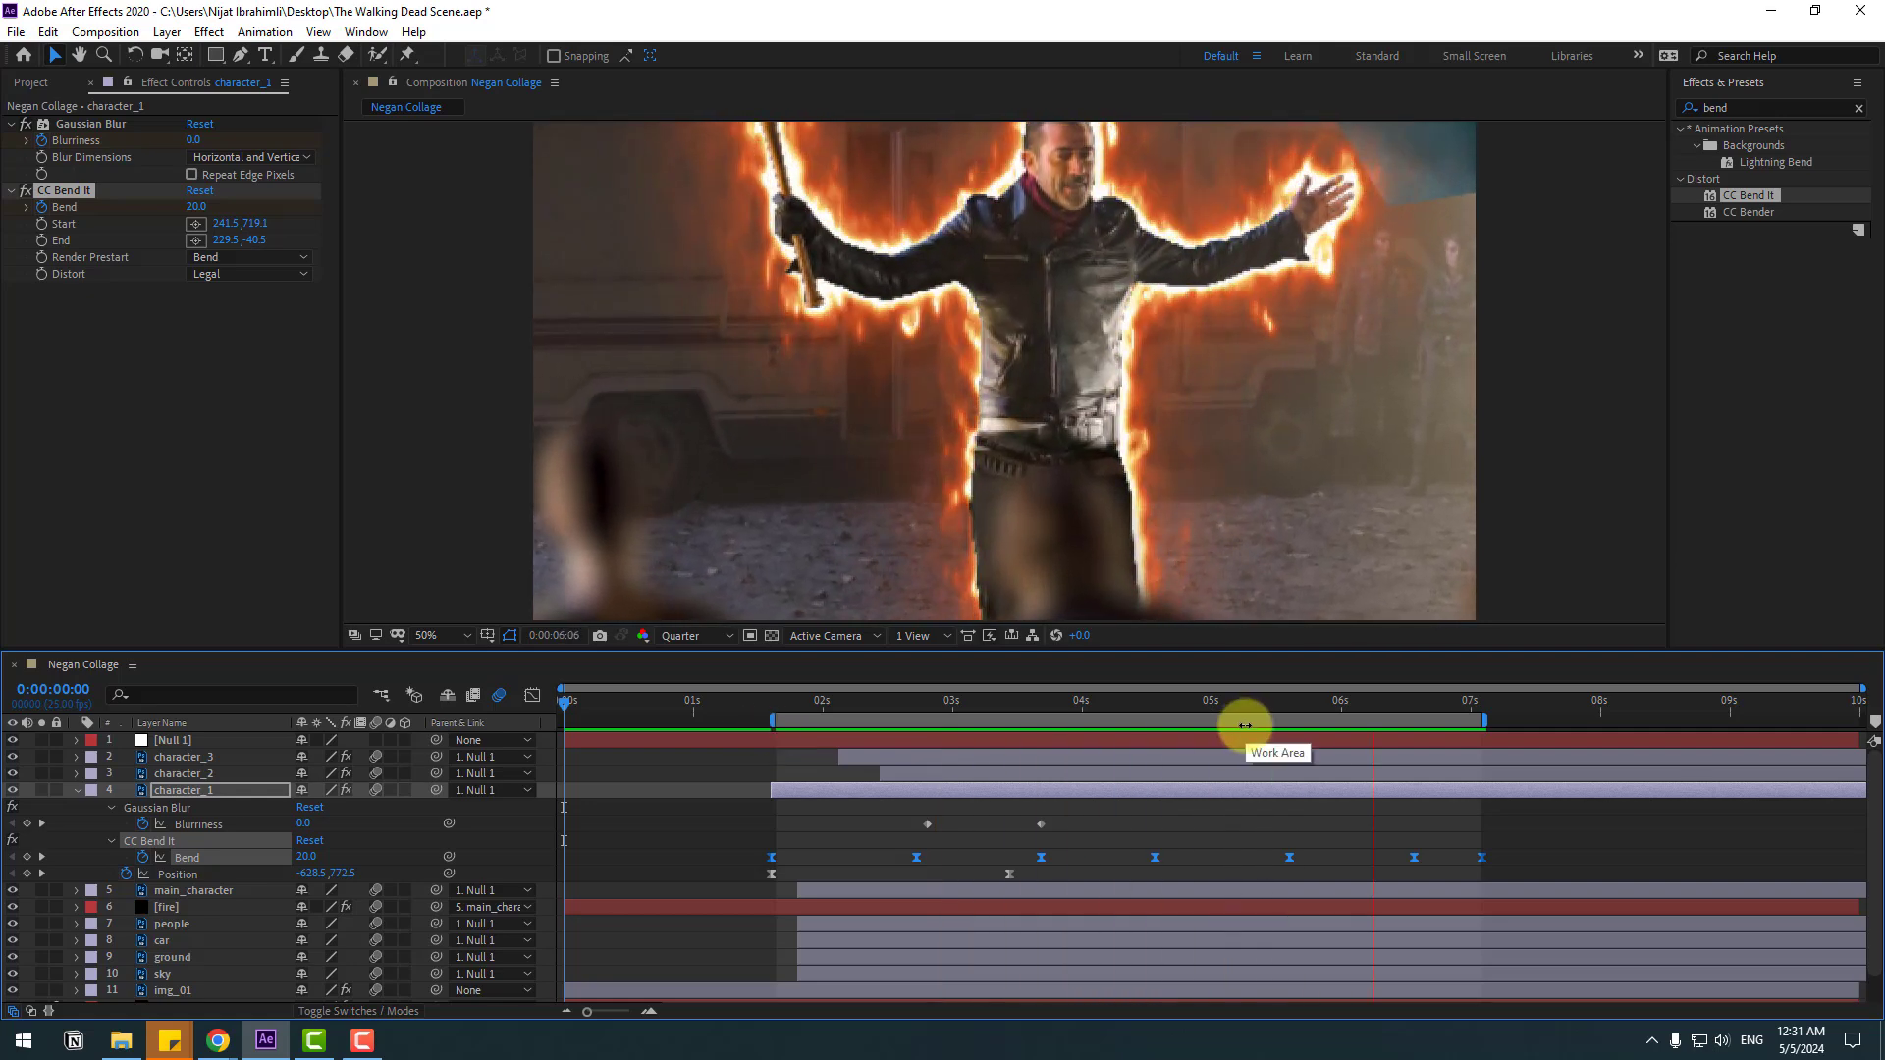
- Apply CC Bend It to character_3 and character_2 and animate their Bend with keyframes in the same way as character_1
{"action": "left_click", "coordinate": [962, 700]}
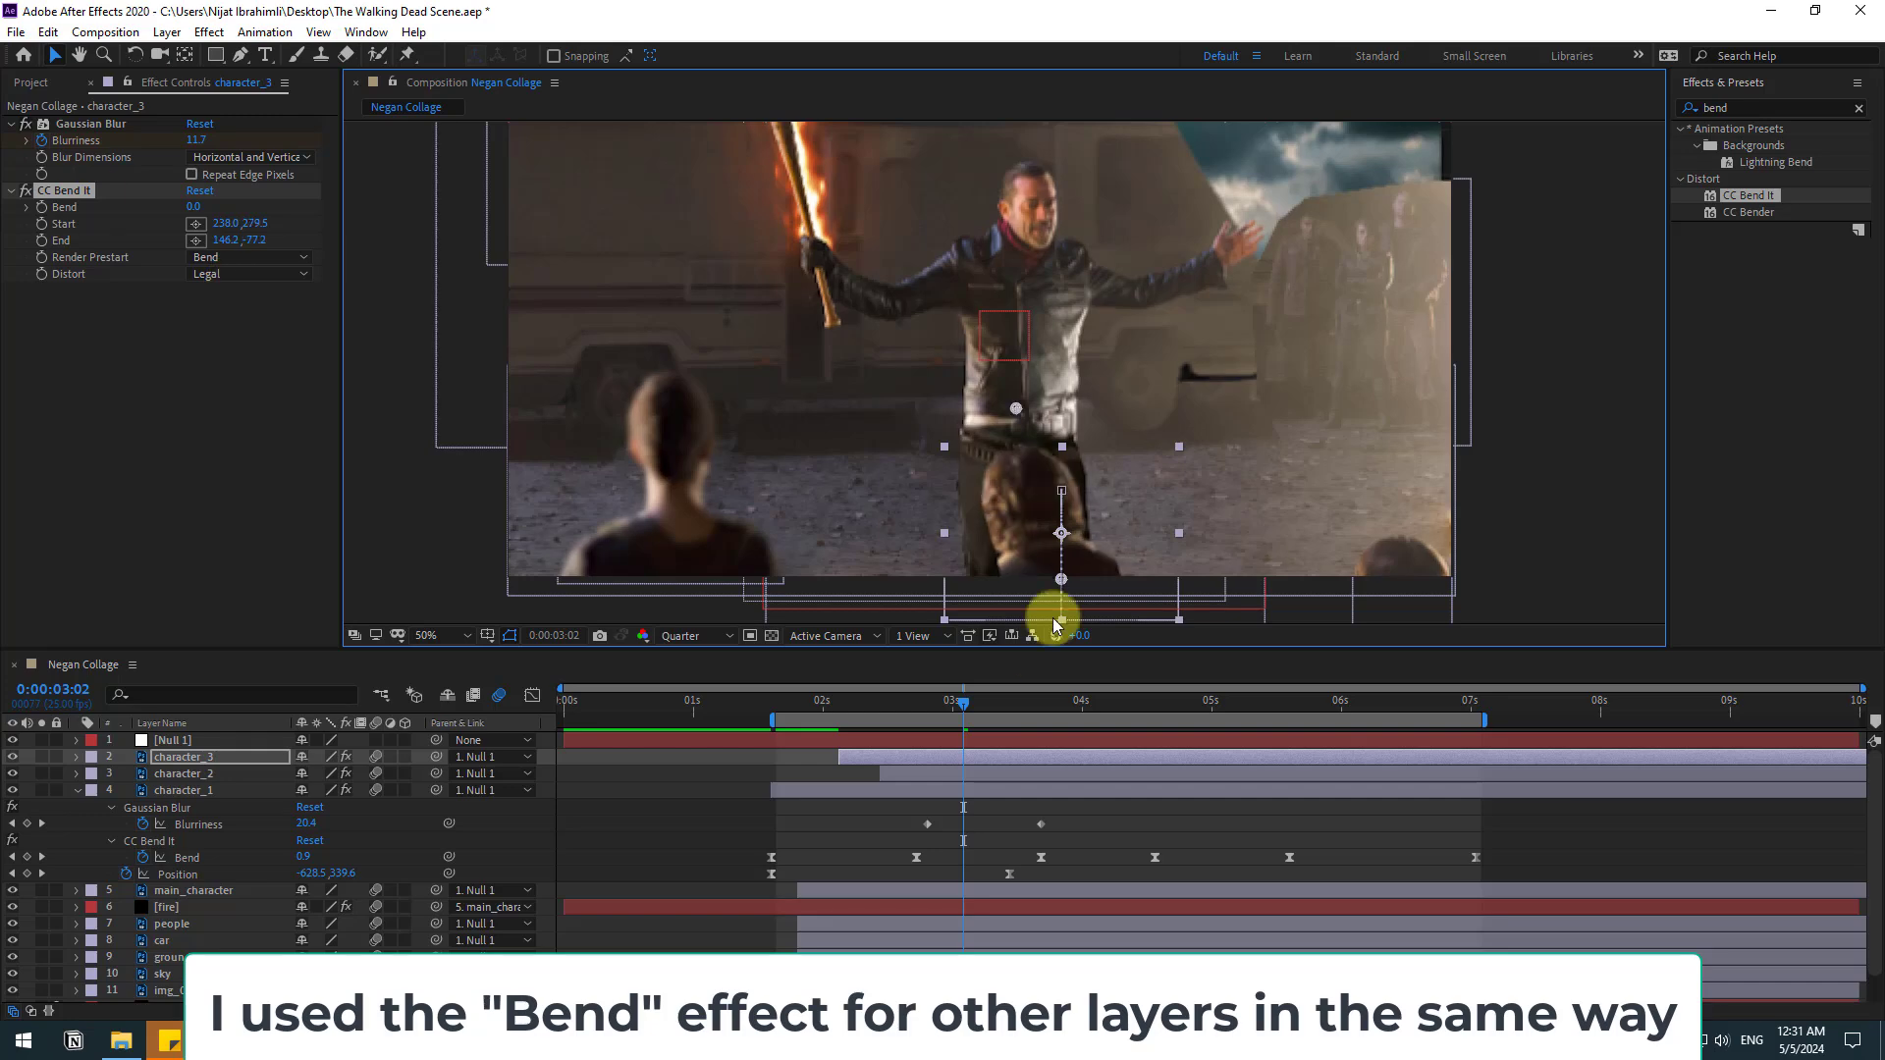
{"action": "left_click_drag", "start_coordinate": [962, 702], "coordinate": [887, 707]}
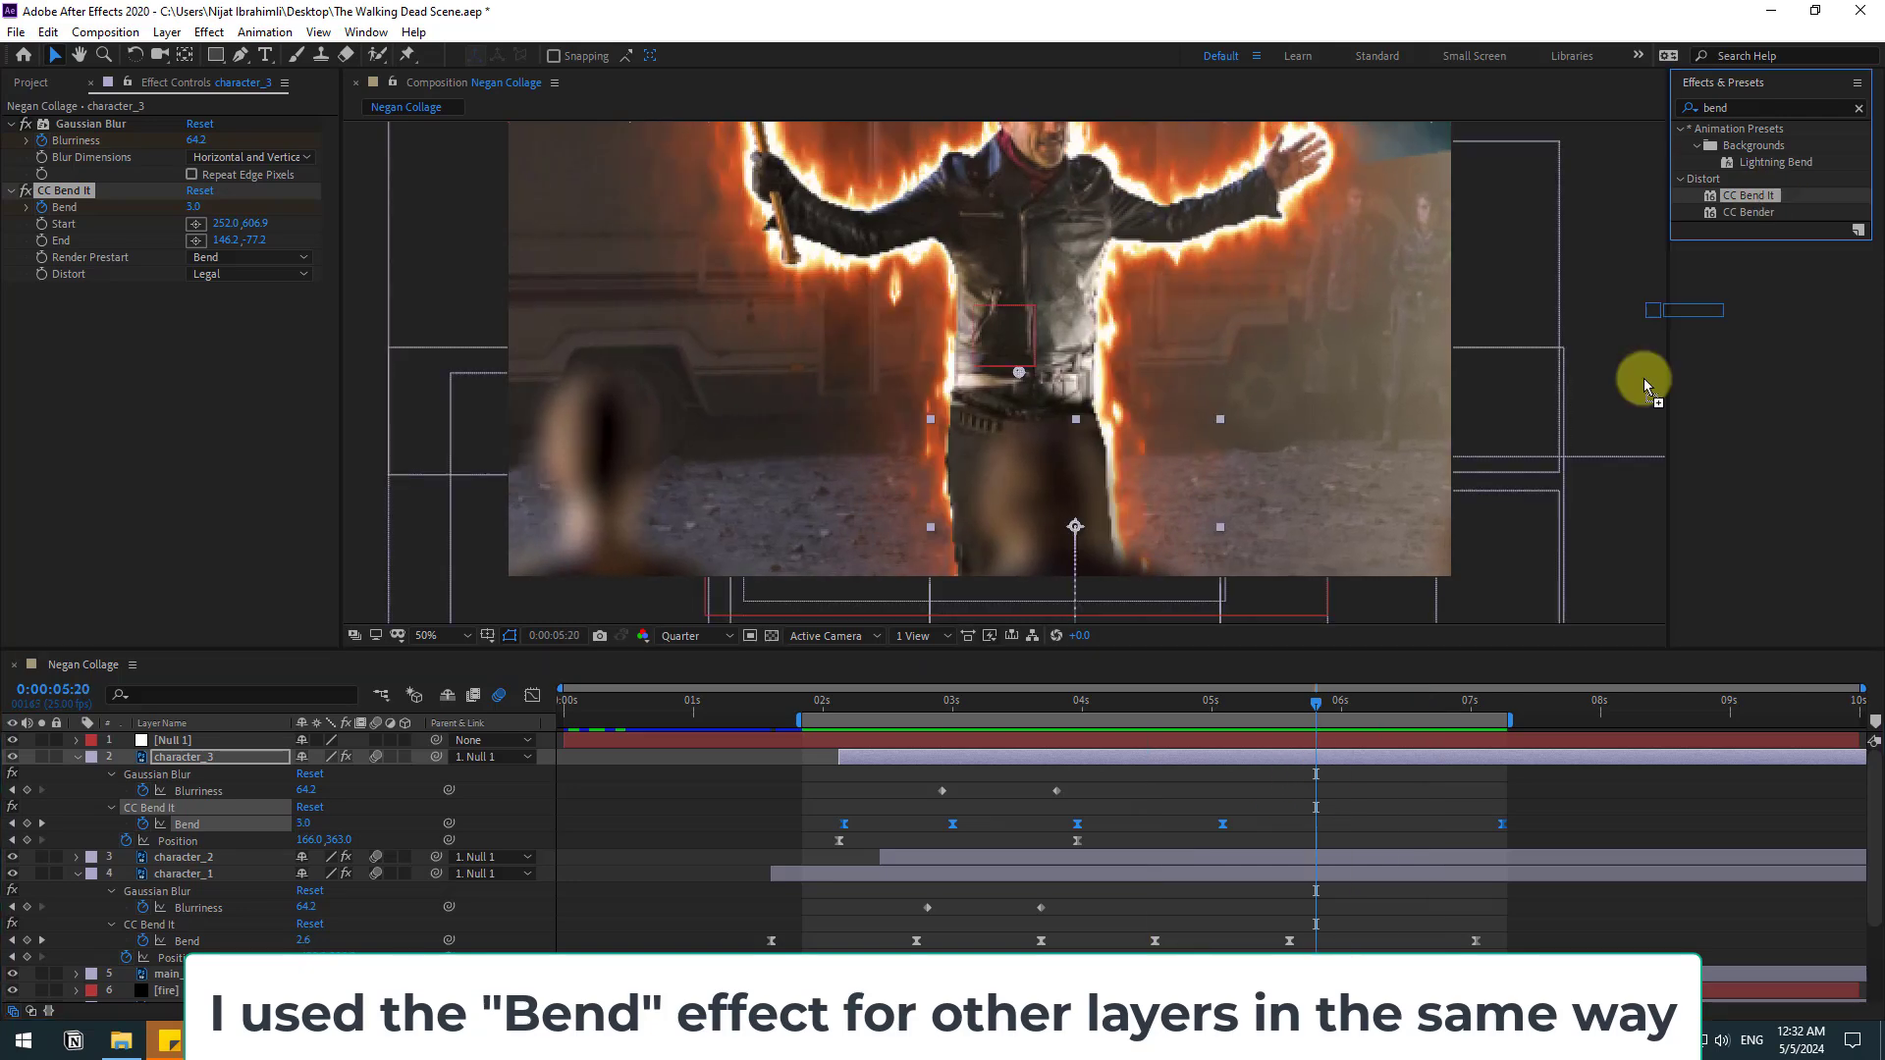
{"action": "left_click", "coordinate": [1422, 478]}
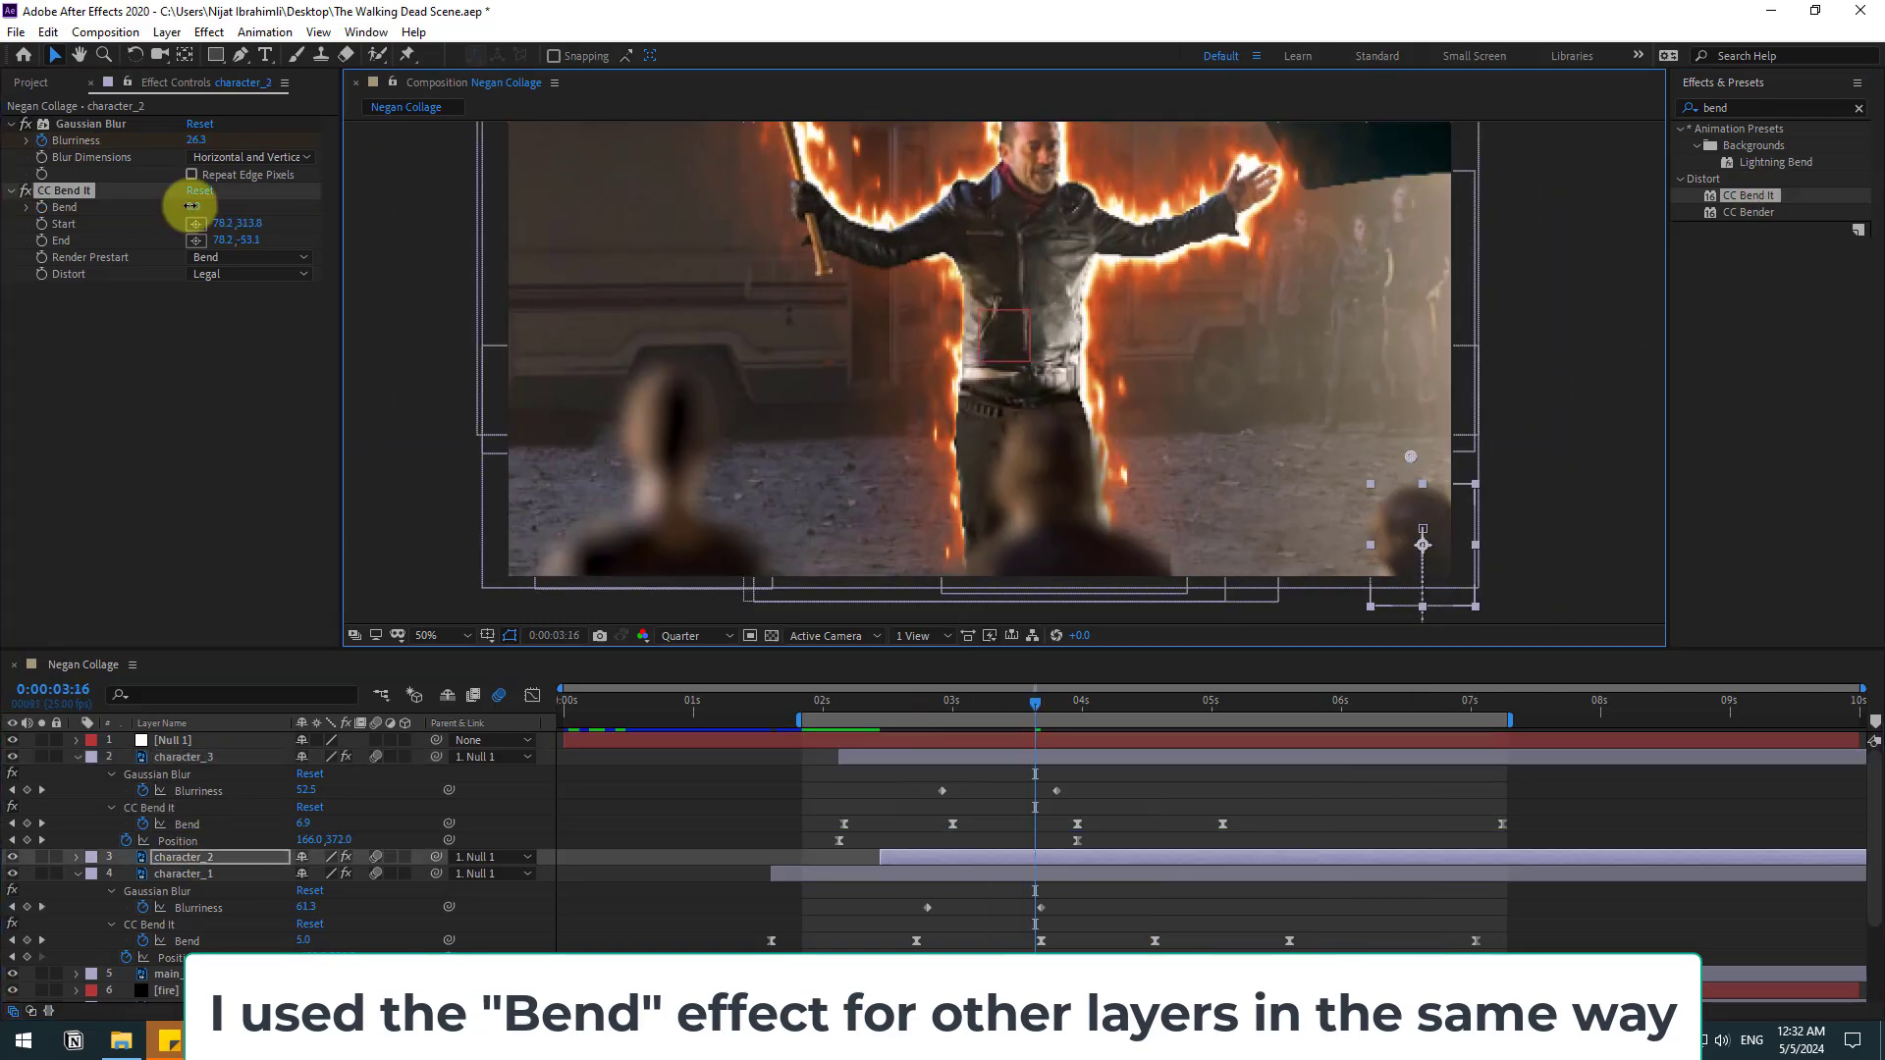
{"action": "key", "text": "space"}
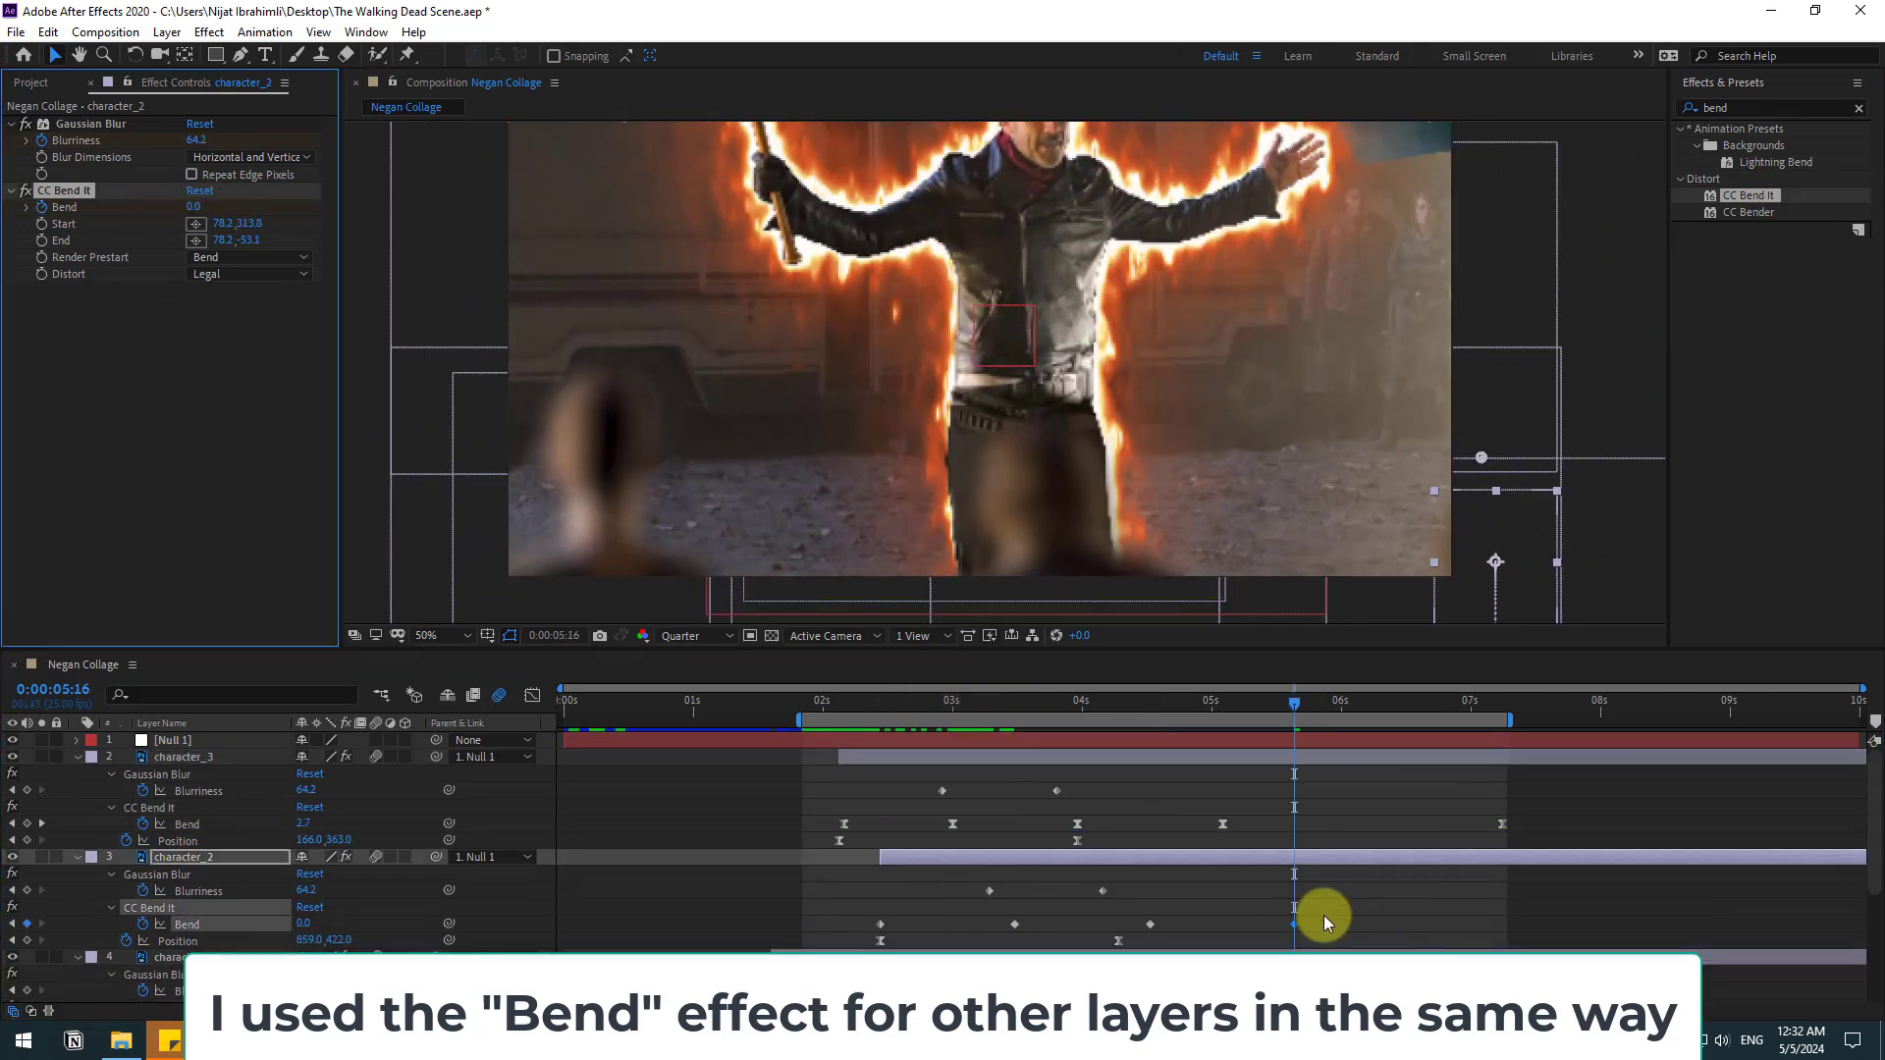